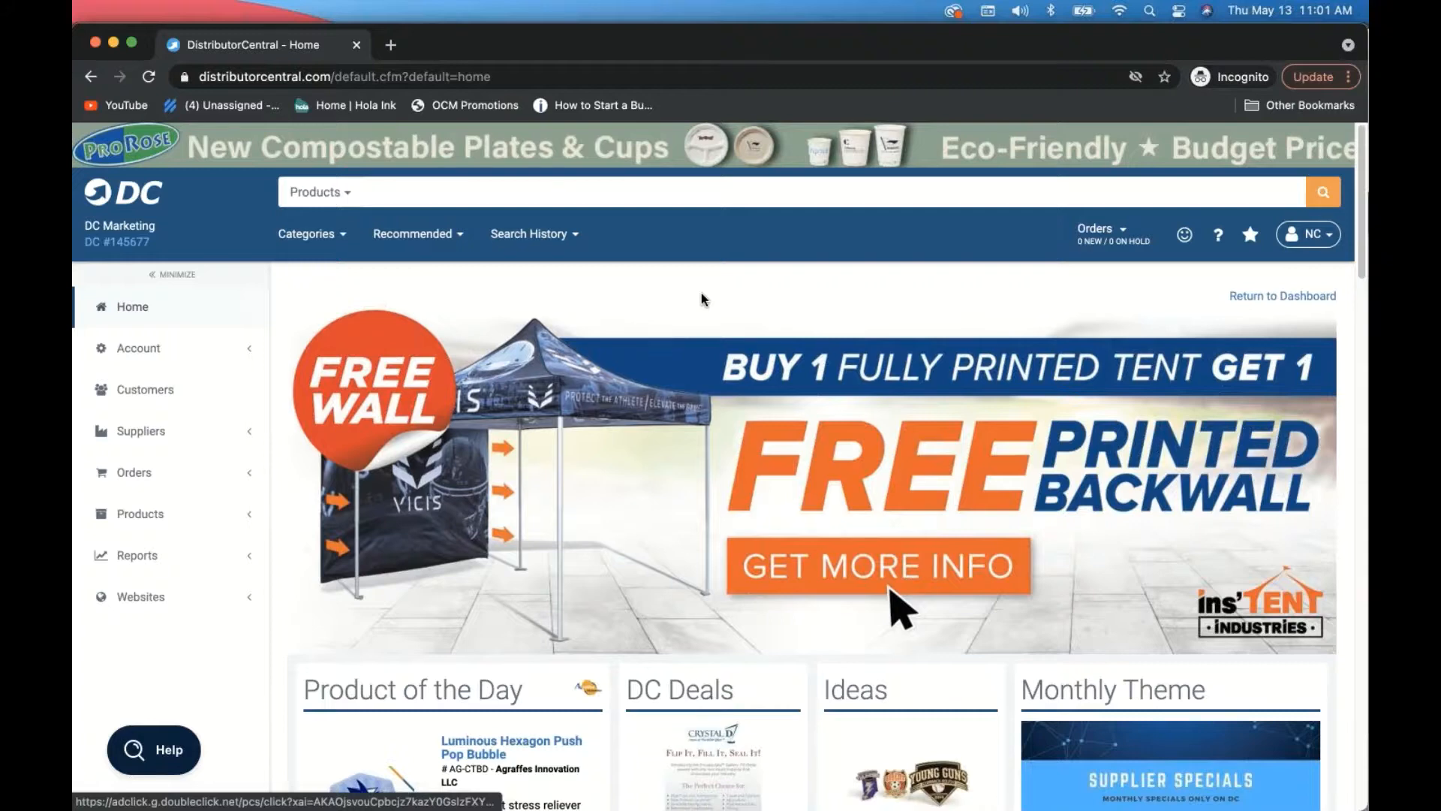
- Open a new private tab and load the distributorcentral.com home page
{"action": "left_click", "coordinate": [390, 44]}
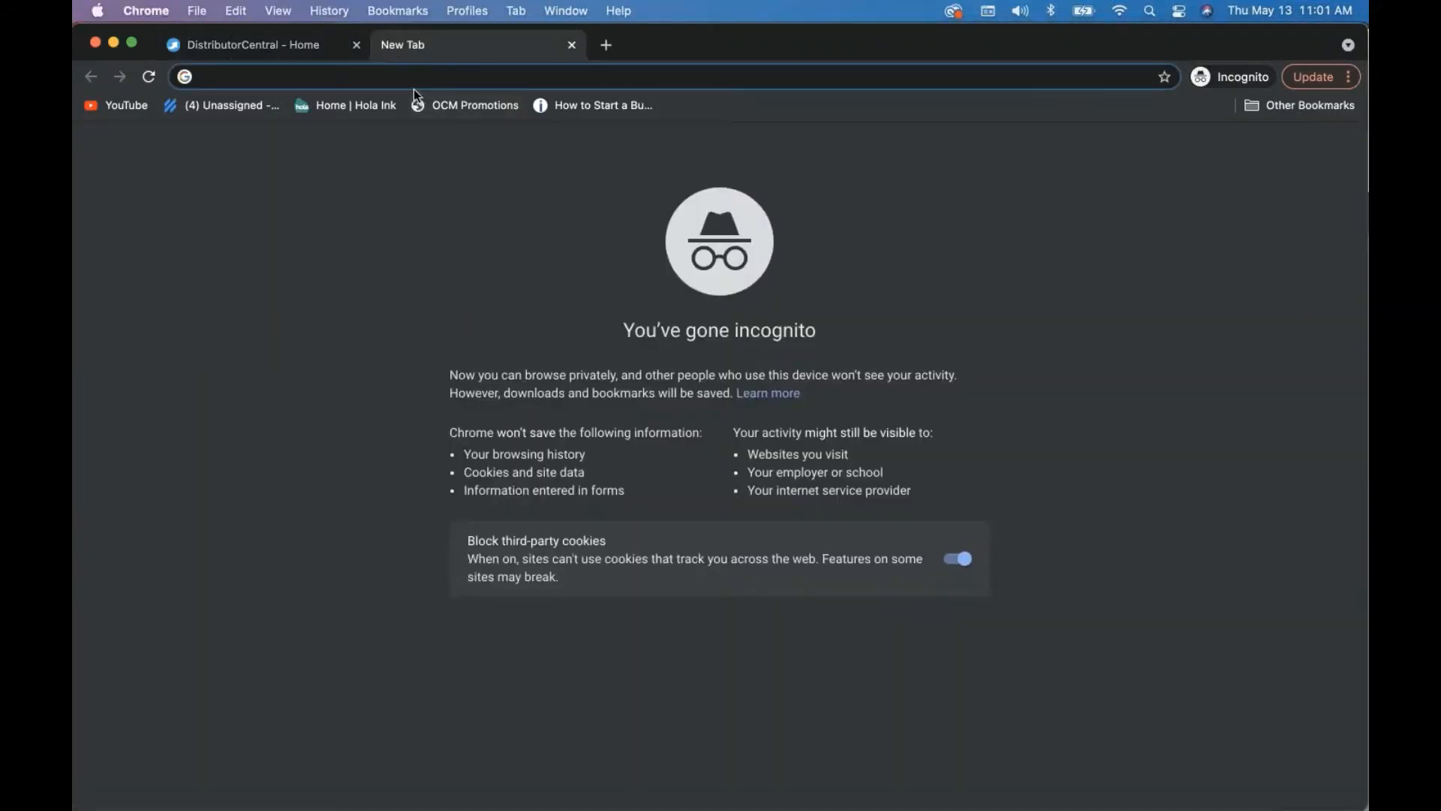
{"action": "type", "text": "distributorcentral.com"}
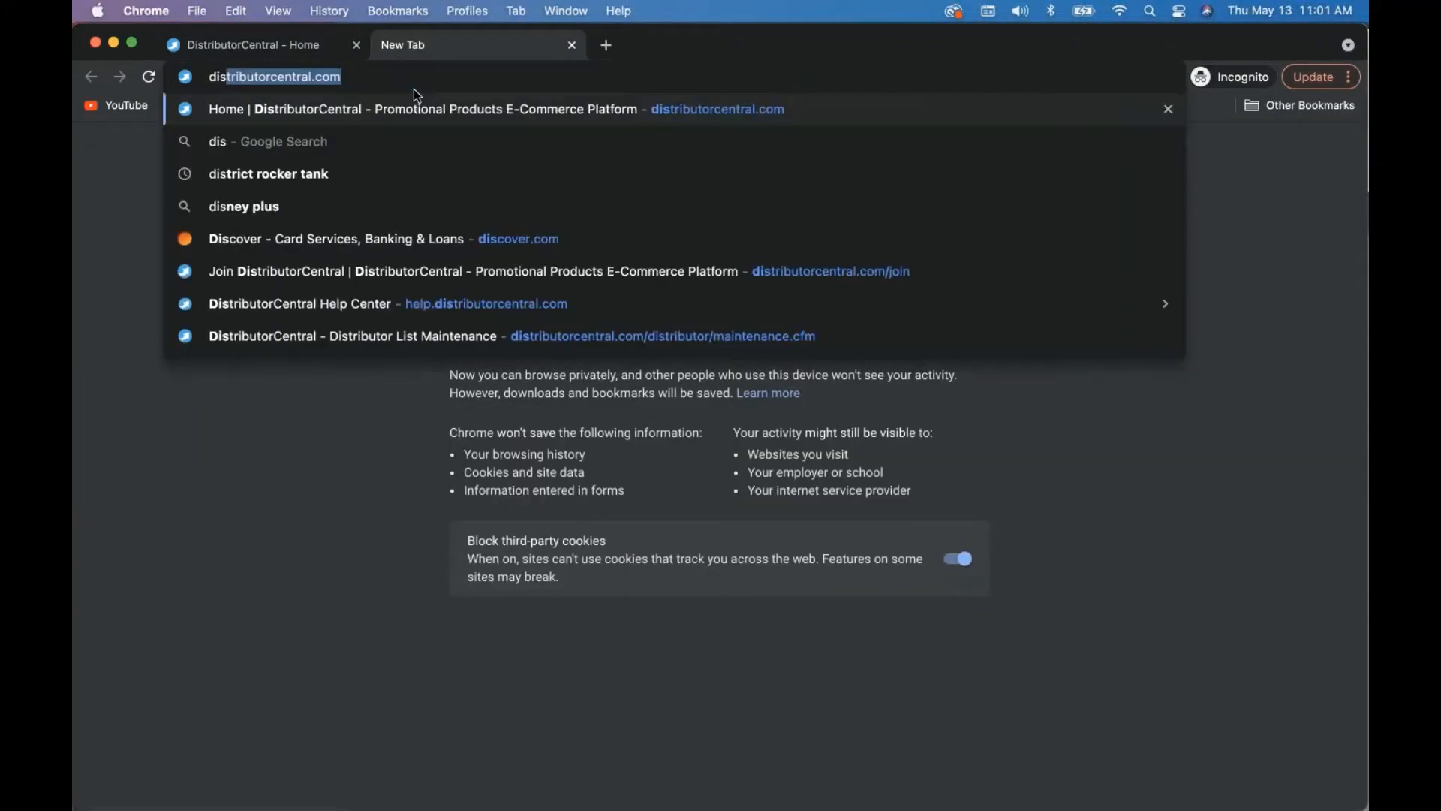
{"action": "key", "text": "Return"}
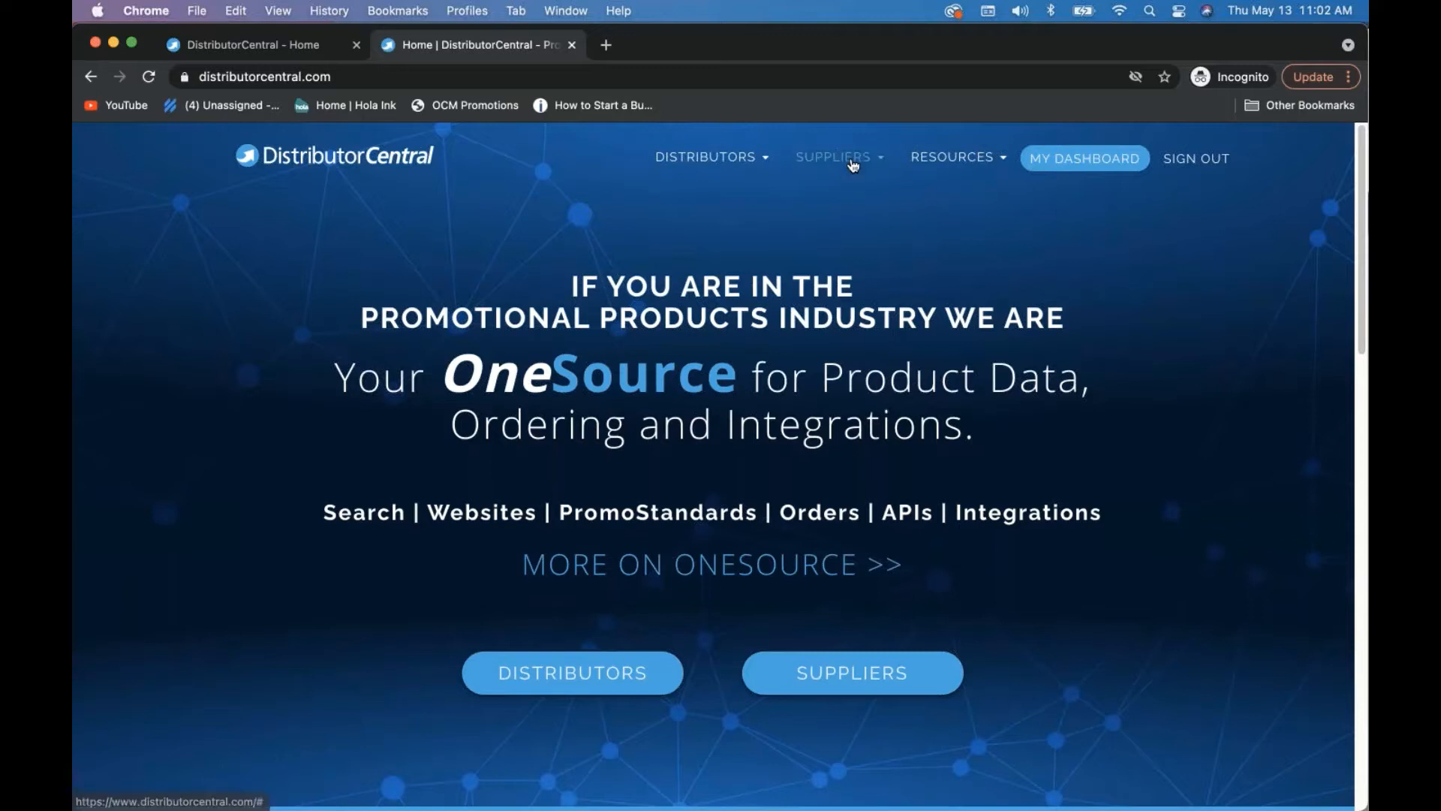
- Open Resources > Training Videos and reload it, then bring forward the Great Homes design window
{"action": "left_click", "coordinate": [952, 157]}
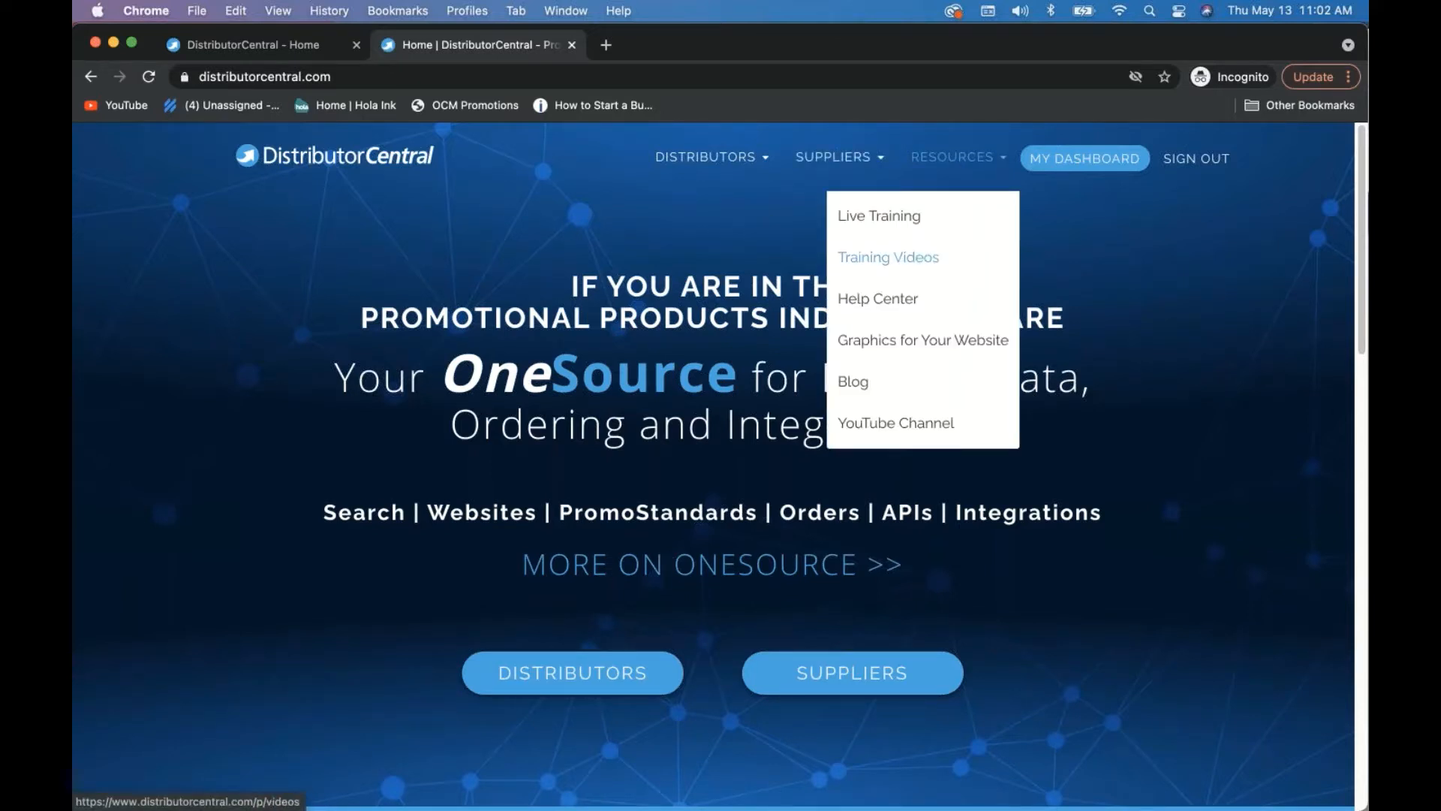
{"action": "left_click", "coordinate": [898, 259]}
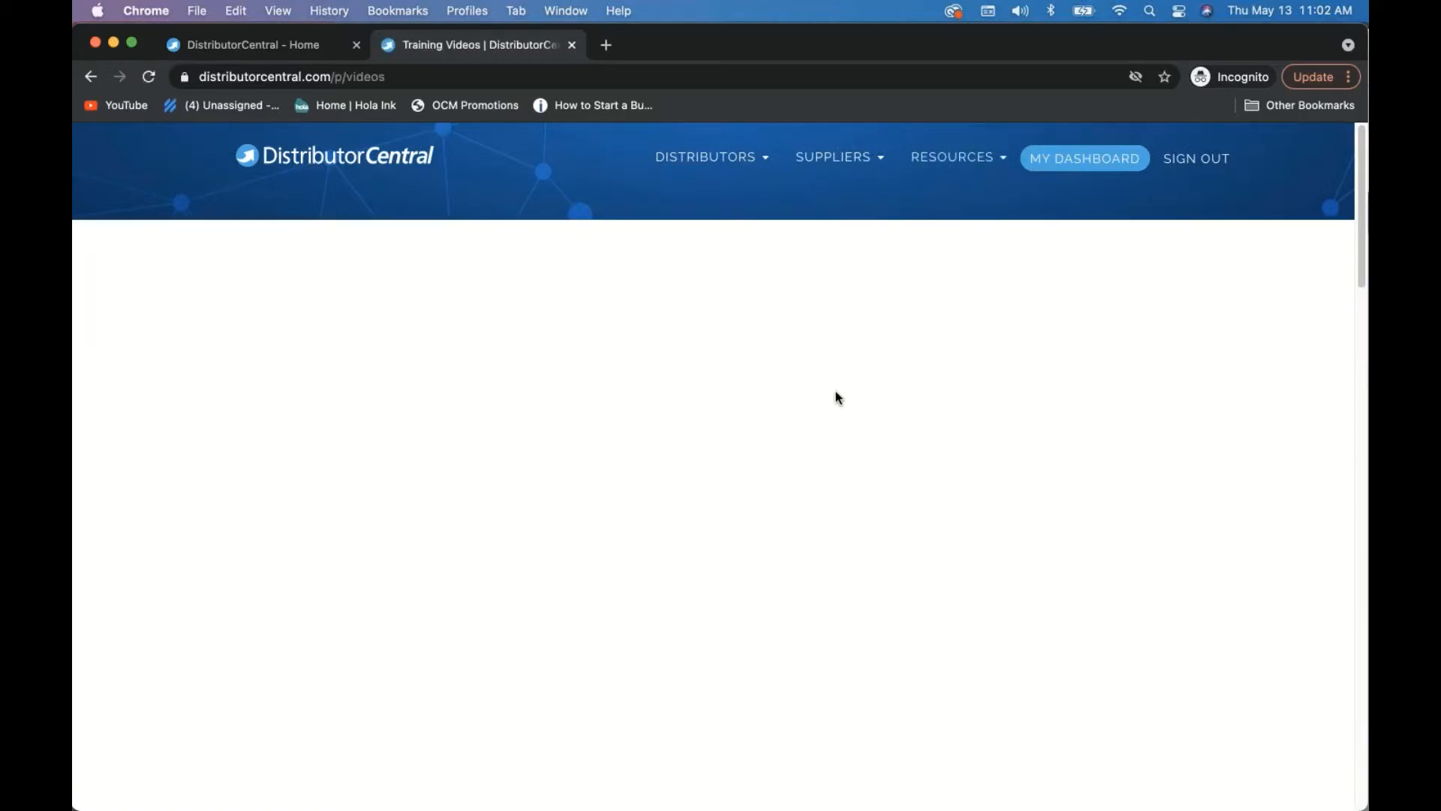
{"action": "scroll", "coordinate": [690, 460], "scroll_direction": "down", "scroll_amount": 15}
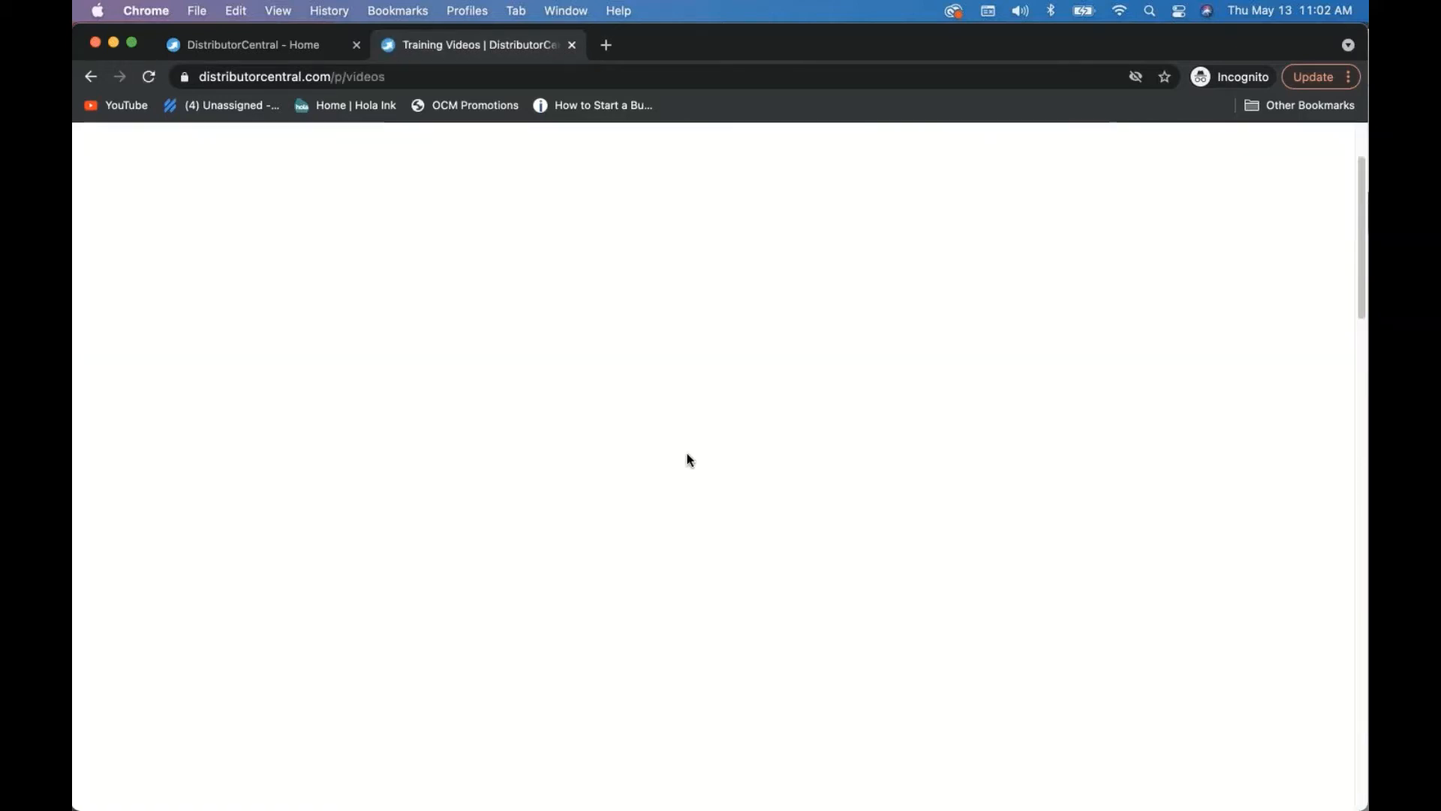
{"action": "scroll", "coordinate": [690, 460], "scroll_direction": "up", "scroll_amount": 15}
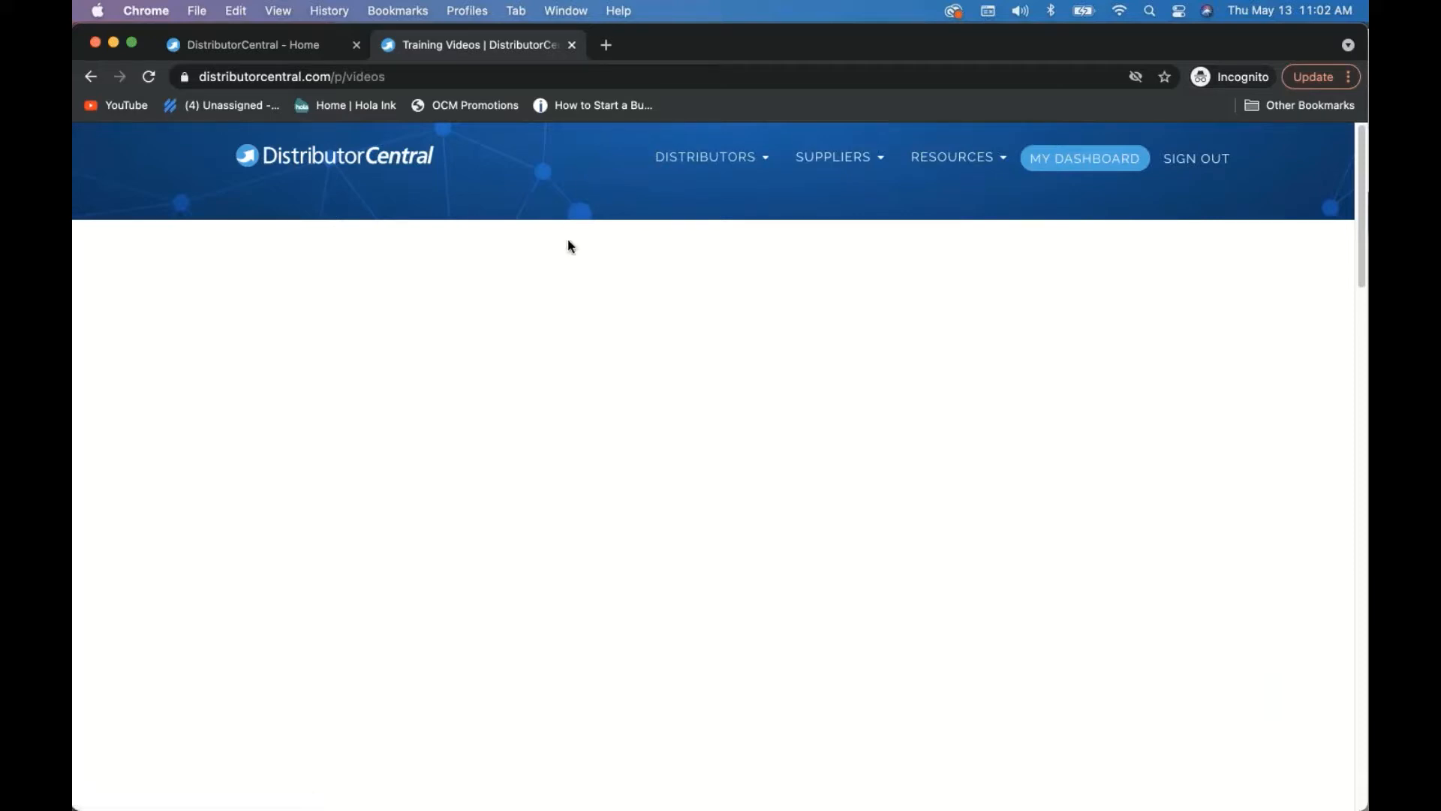
{"action": "left_click", "coordinate": [149, 77]}
{"action": "left_click", "coordinate": [568, 13]}
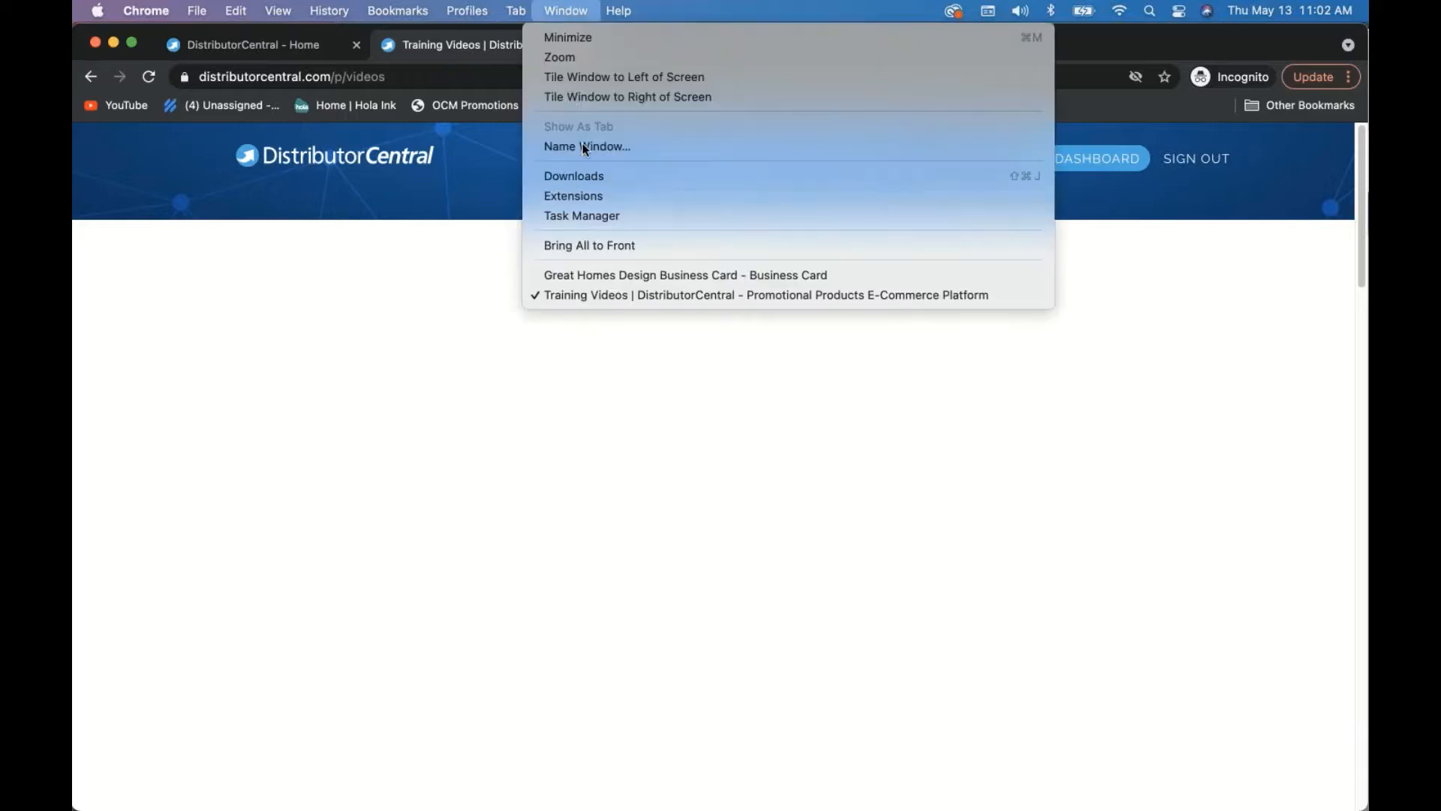
{"action": "left_click", "coordinate": [579, 276]}
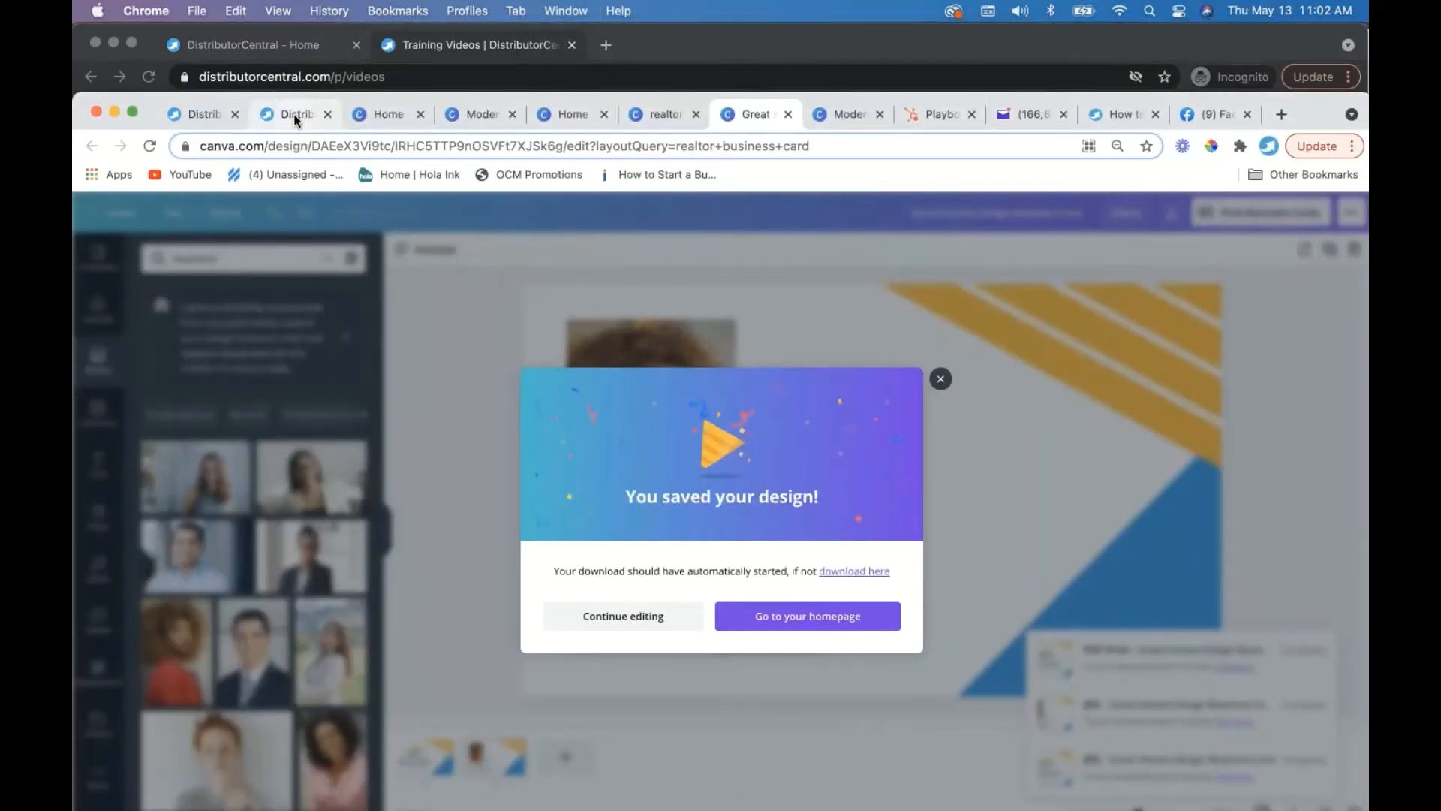
- Load the distributorcentral.com home page in the product page tab
{"action": "left_click", "coordinate": [295, 117]}
{"action": "left_click", "coordinate": [271, 148]}
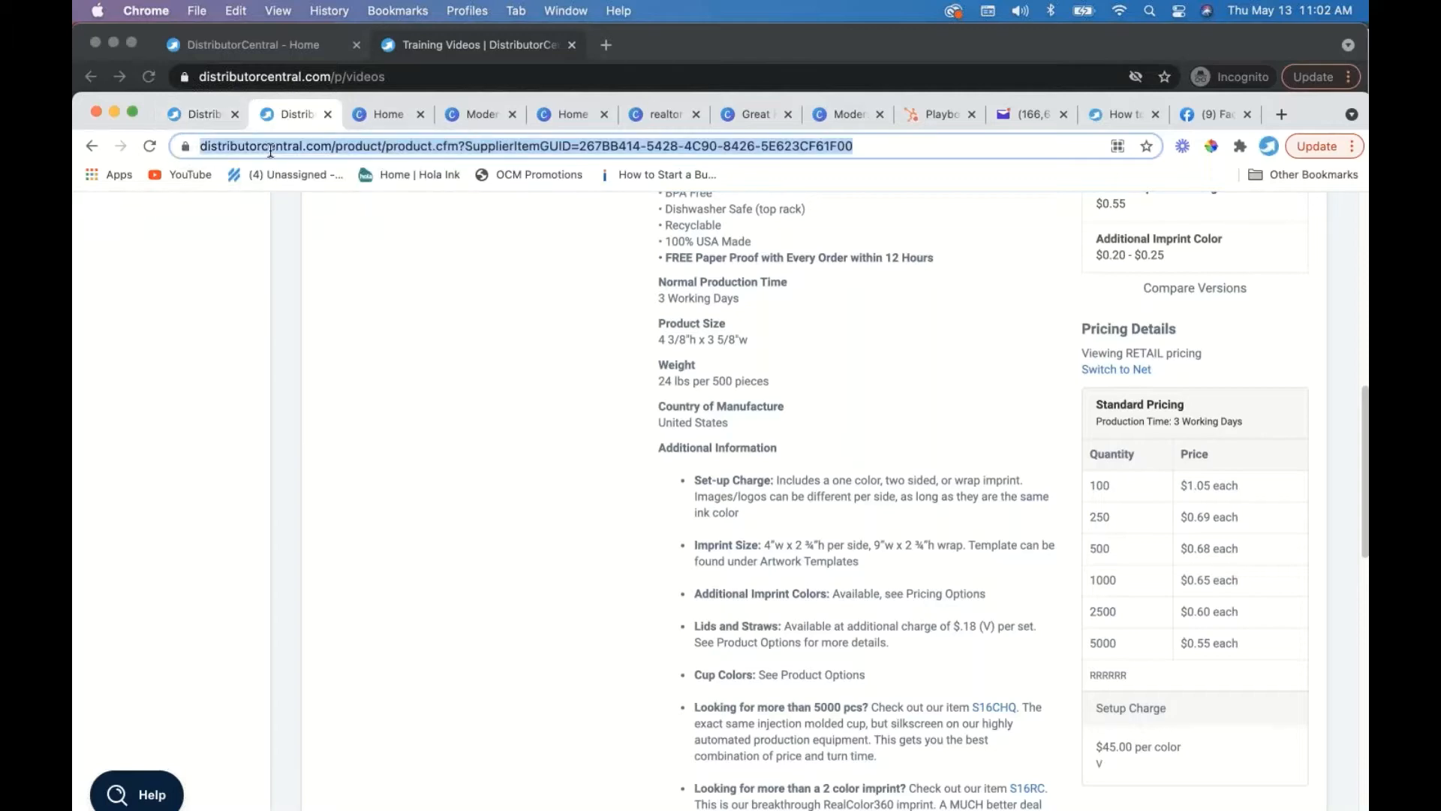
{"action": "type", "text": "distributorcentral.com"}
{"action": "key", "text": "Return"}
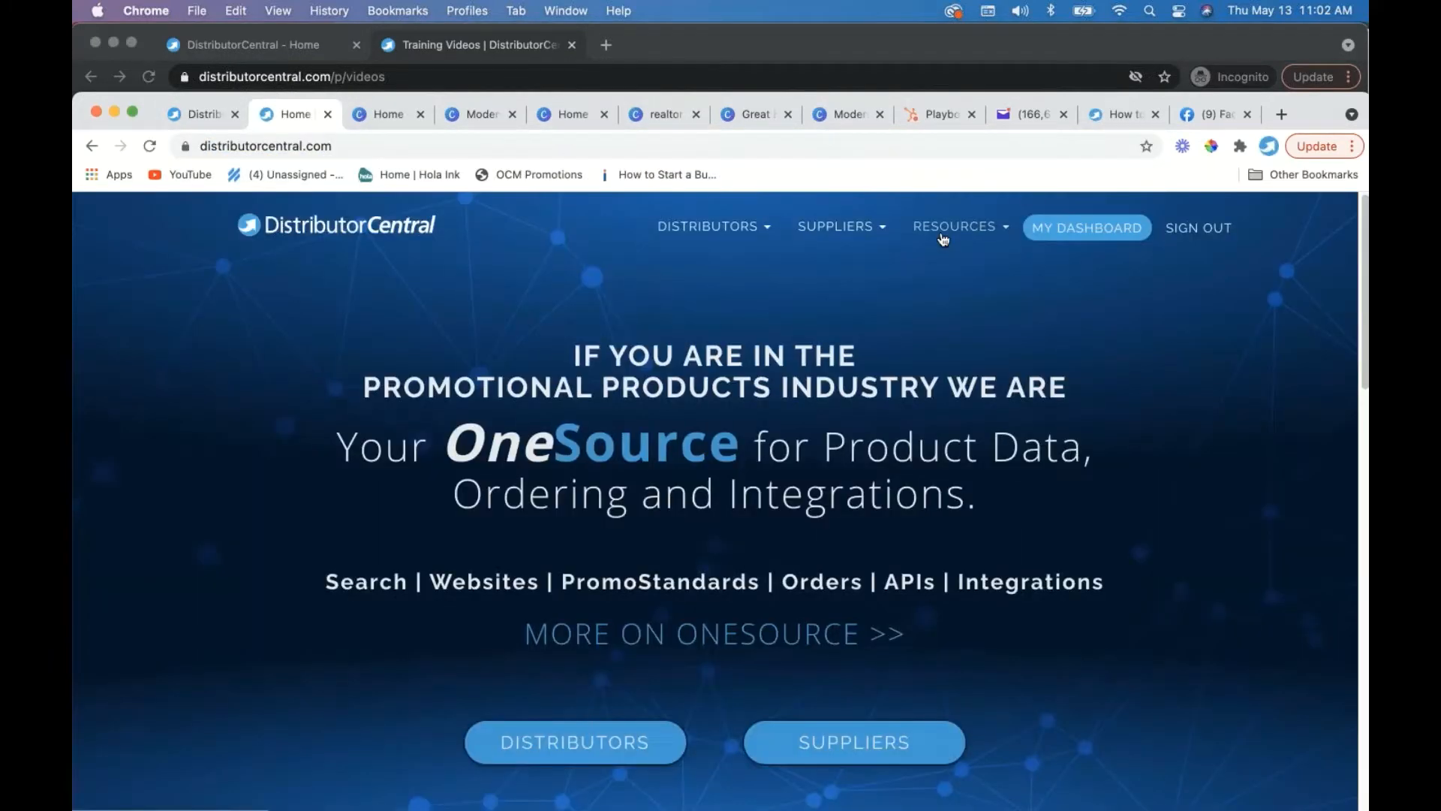
- Open Training Videos, dismiss the onboarding popup, scroll to Recently Added, then minimize the window
{"action": "mouse_move", "coordinate": [953, 226]}
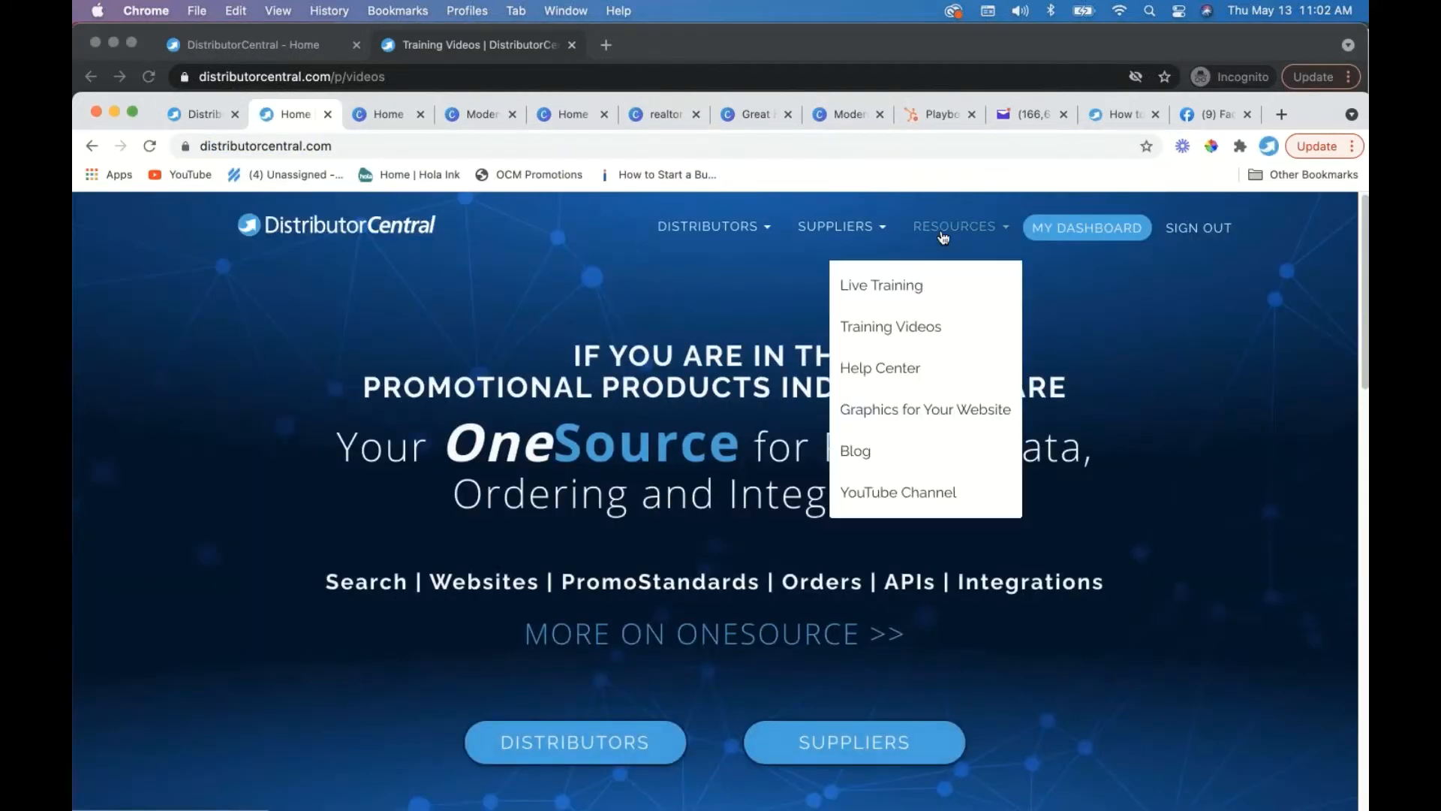
{"action": "left_click", "coordinate": [890, 326]}
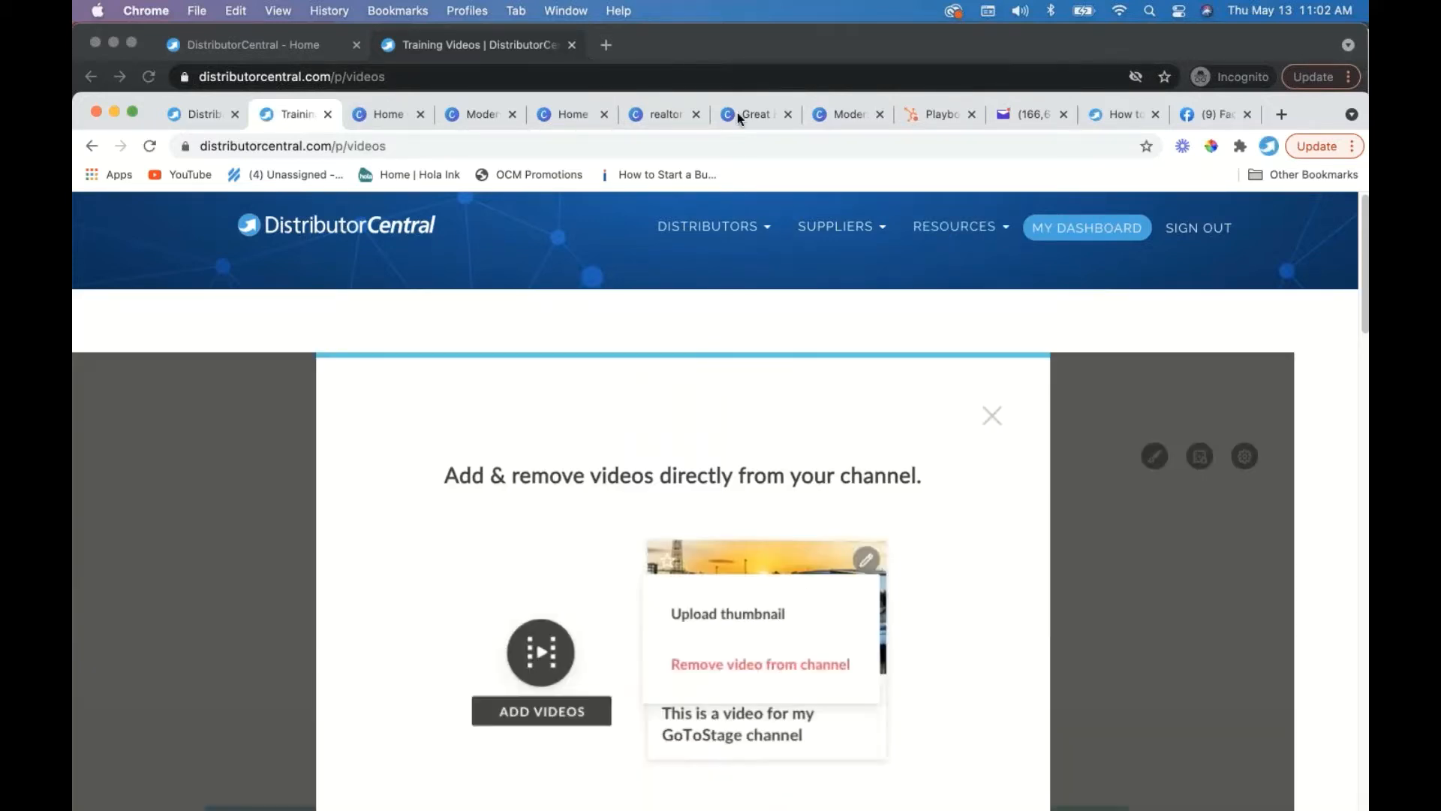
{"action": "left_click", "coordinate": [992, 417]}
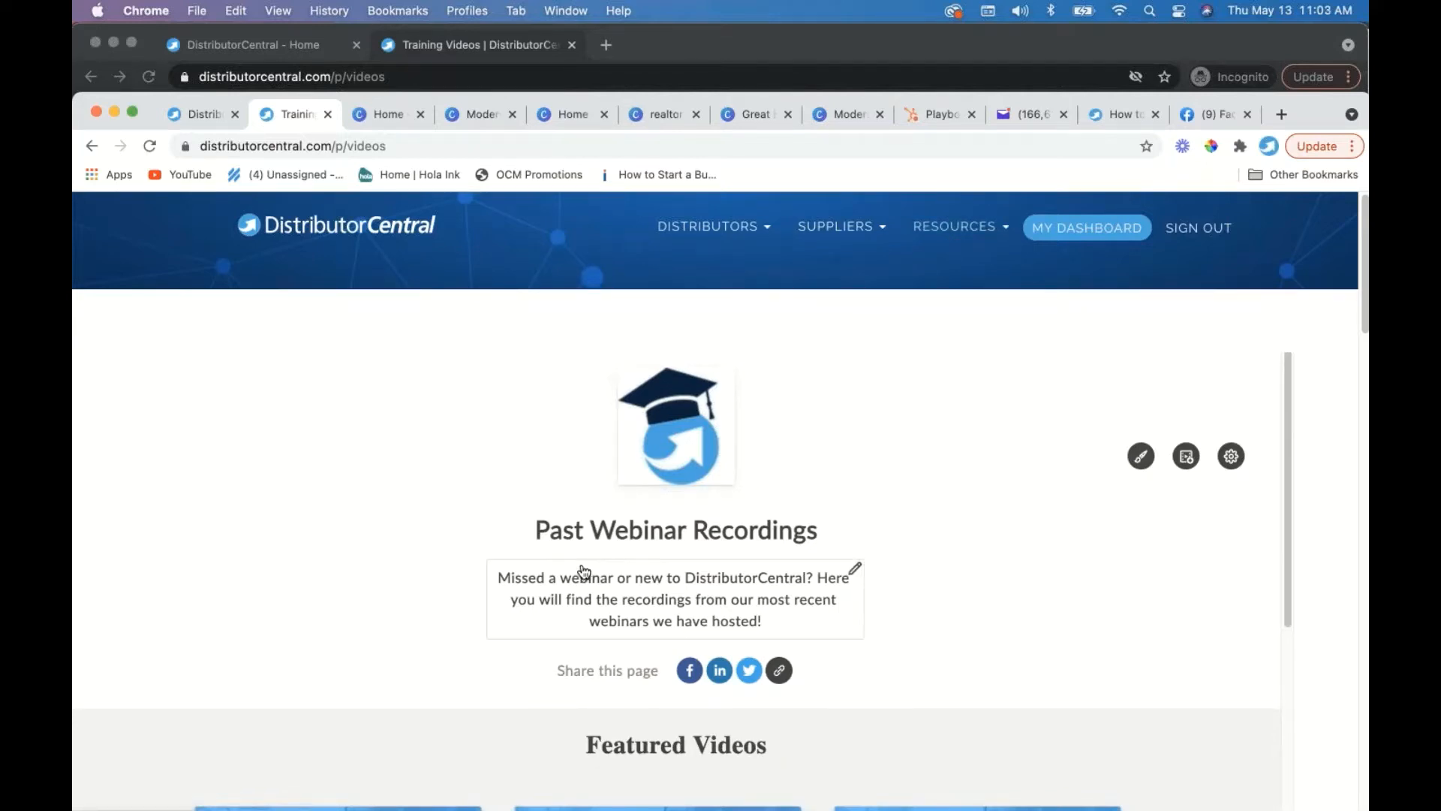
{"action": "scroll", "coordinate": [584, 572], "scroll_direction": "down", "scroll_amount": 6}
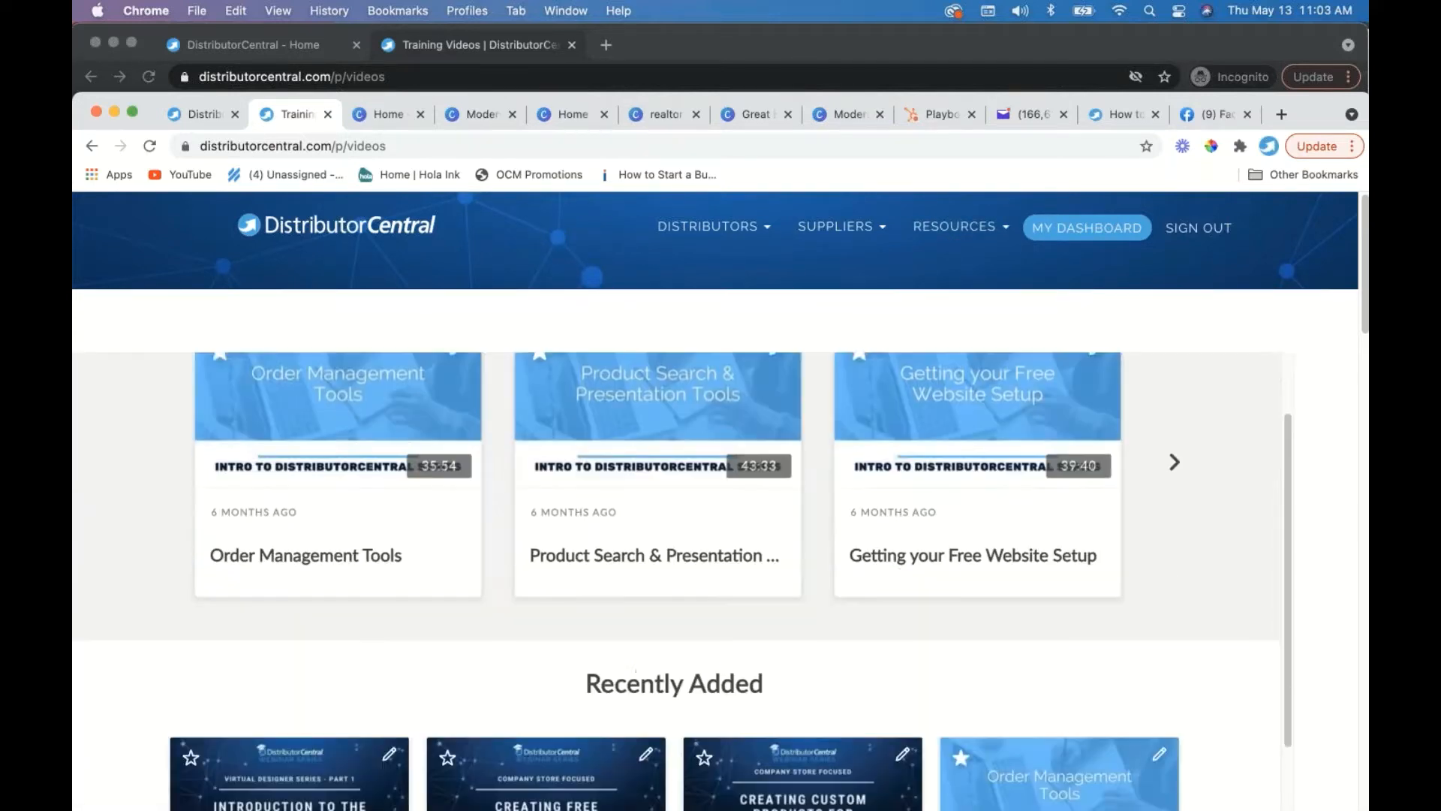
{"action": "scroll", "coordinate": [675, 581], "scroll_direction": "down", "scroll_amount": 5}
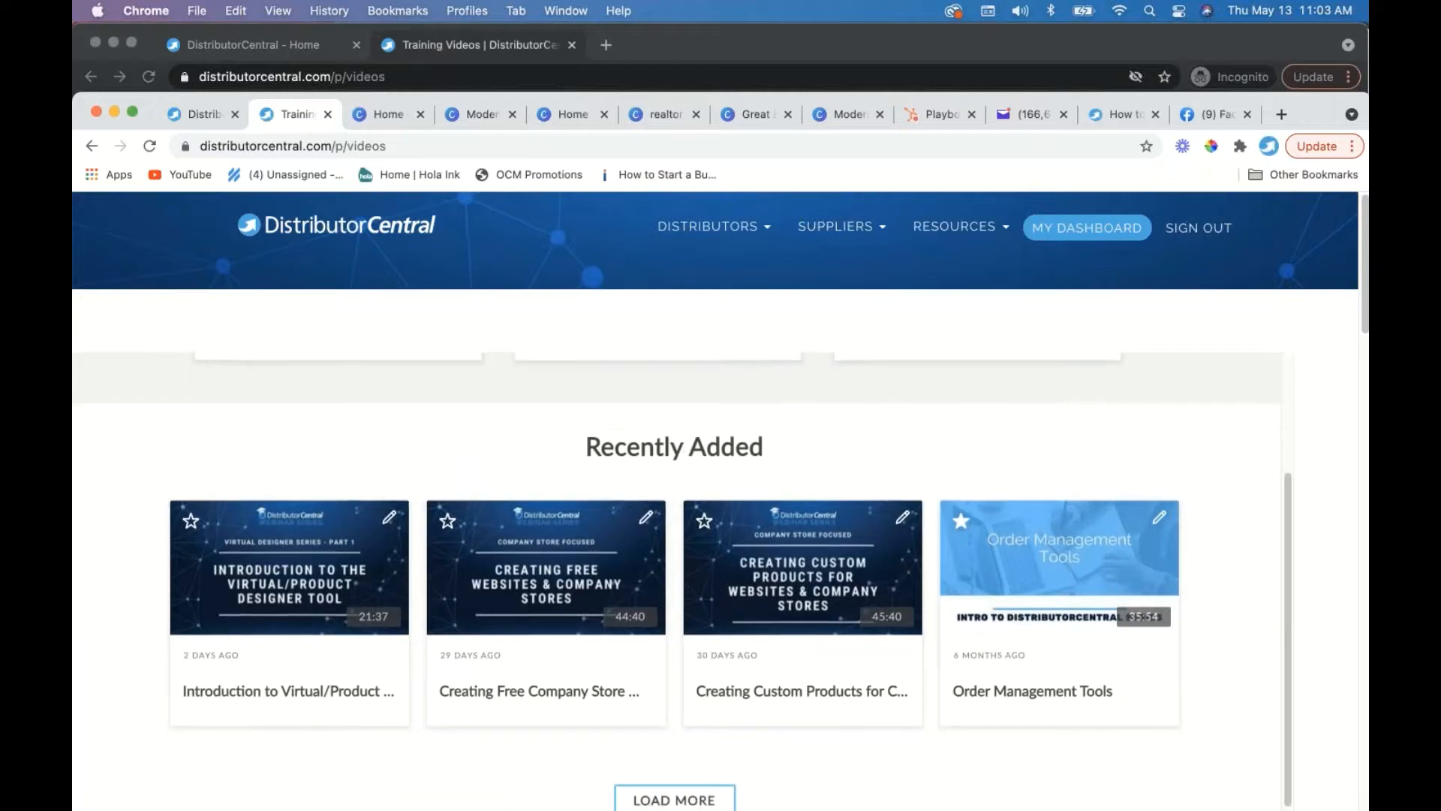
{"action": "scroll", "coordinate": [683, 525], "scroll_direction": "down", "scroll_amount": 2}
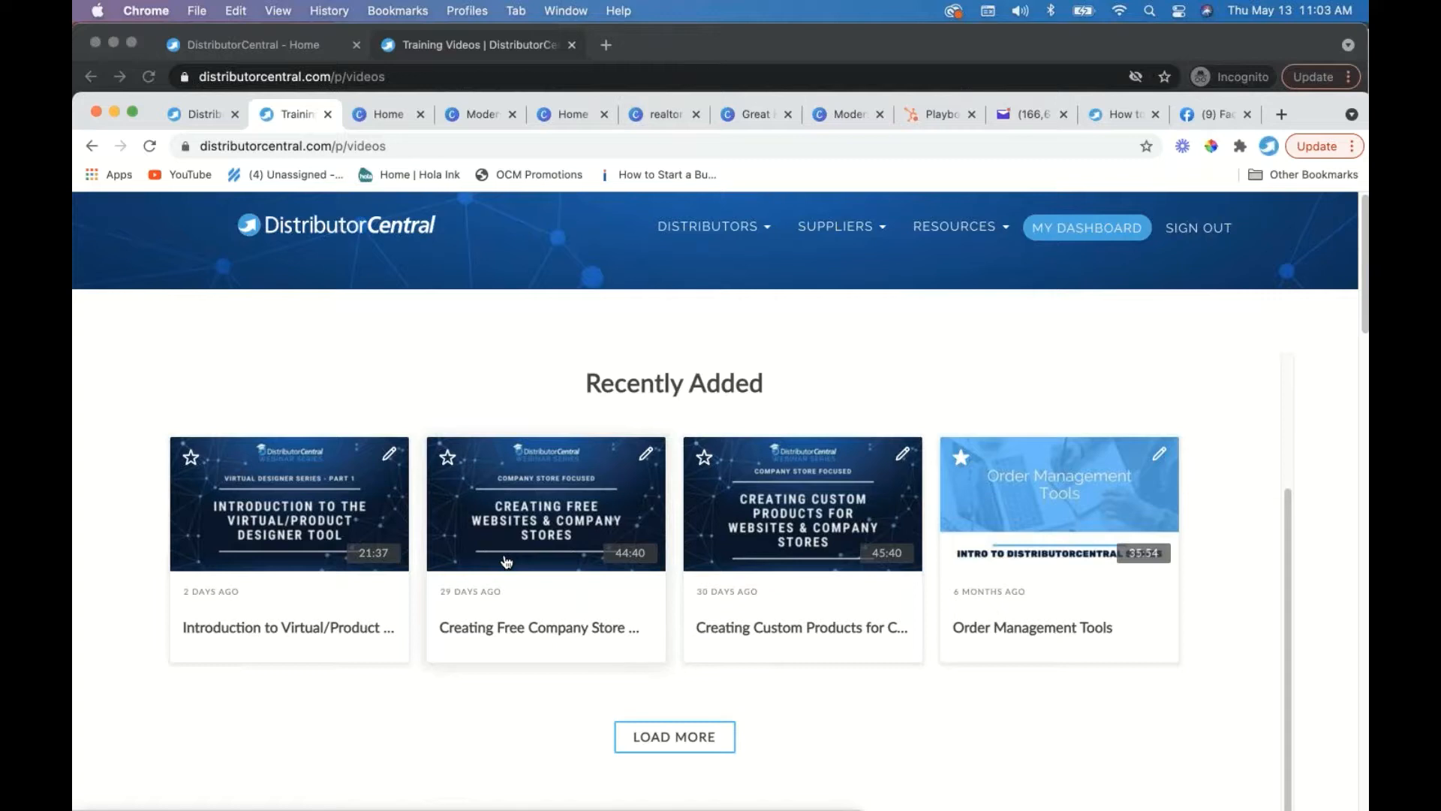
{"action": "scroll", "coordinate": [505, 559], "scroll_direction": "down", "scroll_amount": 1}
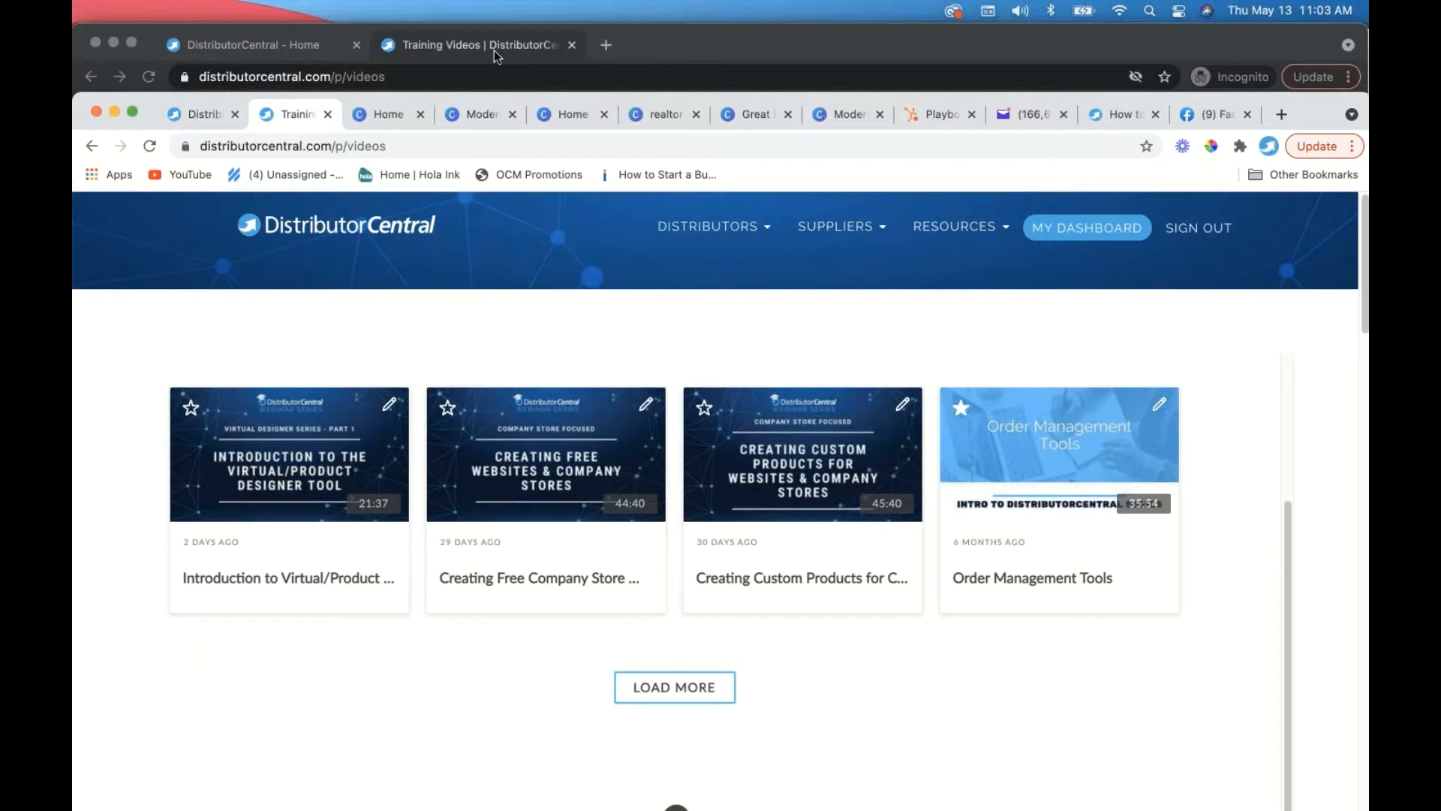
{"action": "left_click", "coordinate": [117, 112]}
{"action": "left_click", "coordinate": [460, 44]}
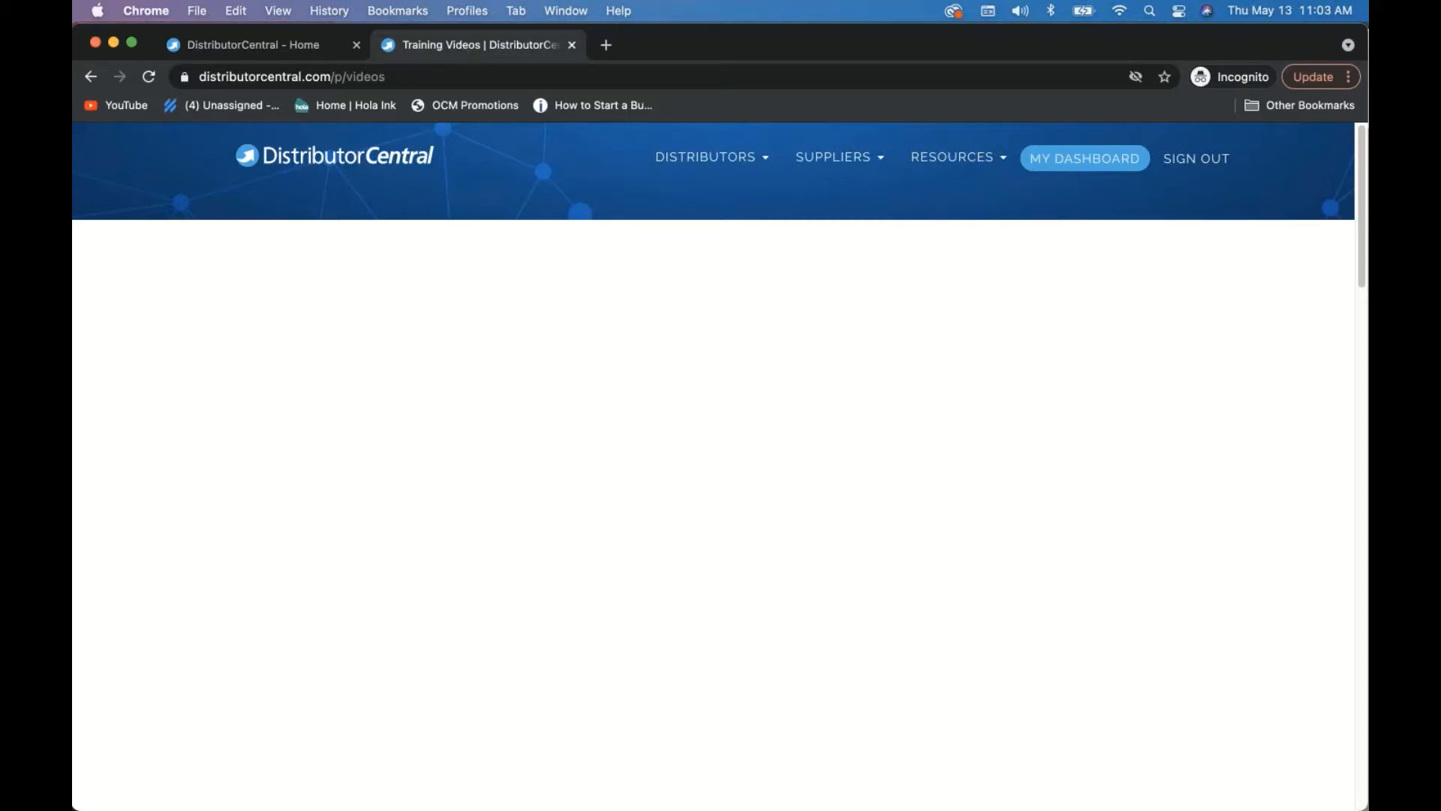
{"action": "left_click", "coordinate": [606, 45]}
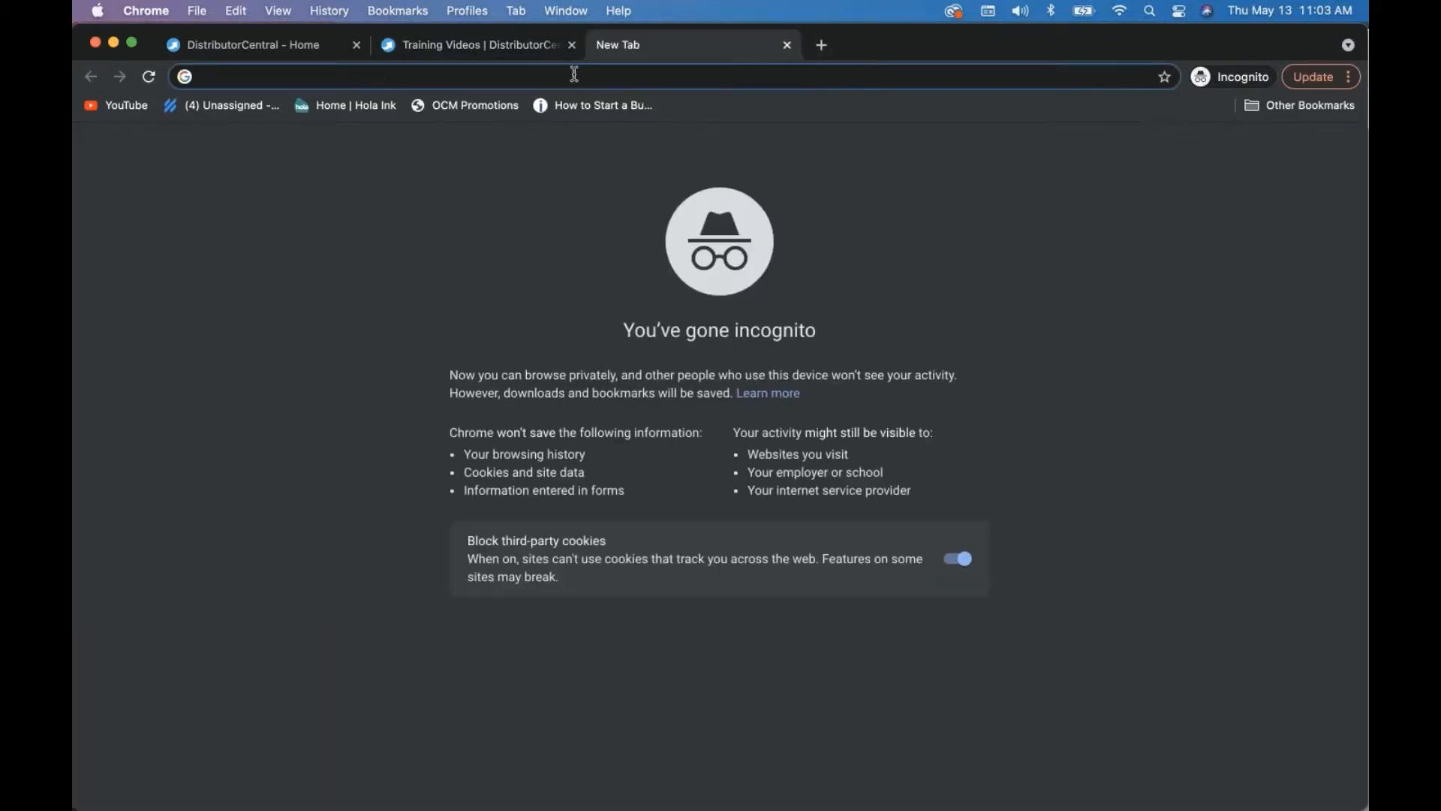
{"action": "type", "text": "help"}
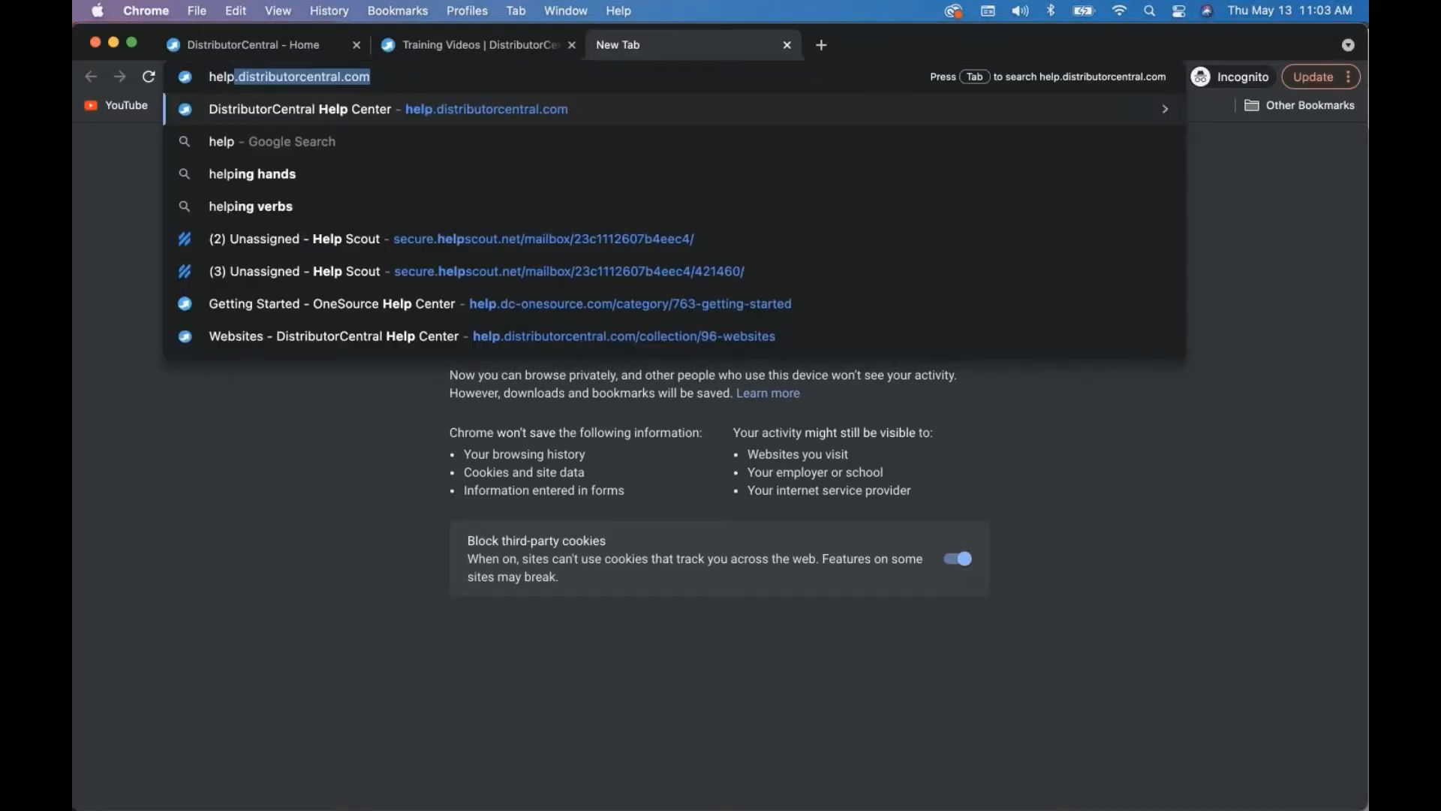
{"action": "key", "text": "Return"}
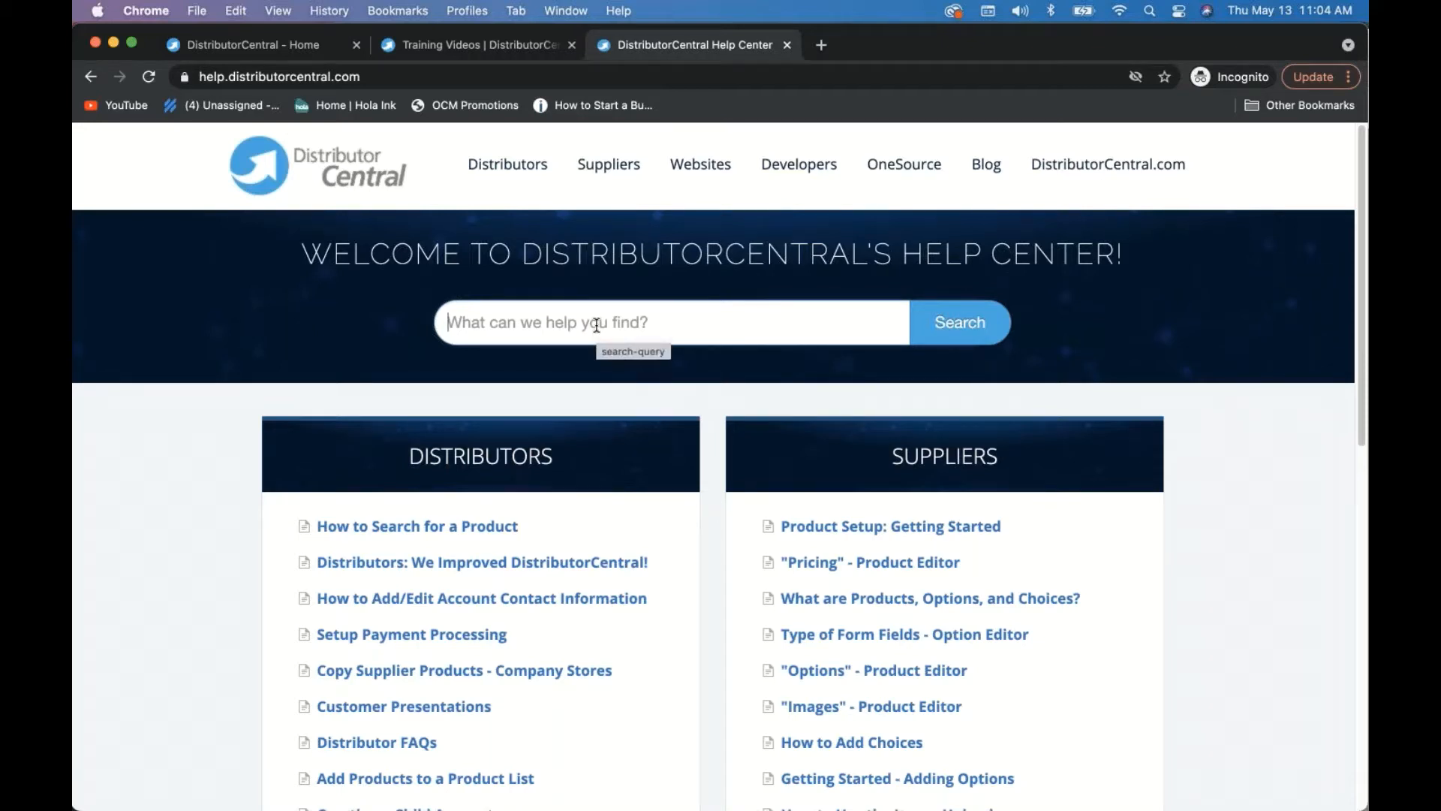
{"action": "type", "text": "vir"}
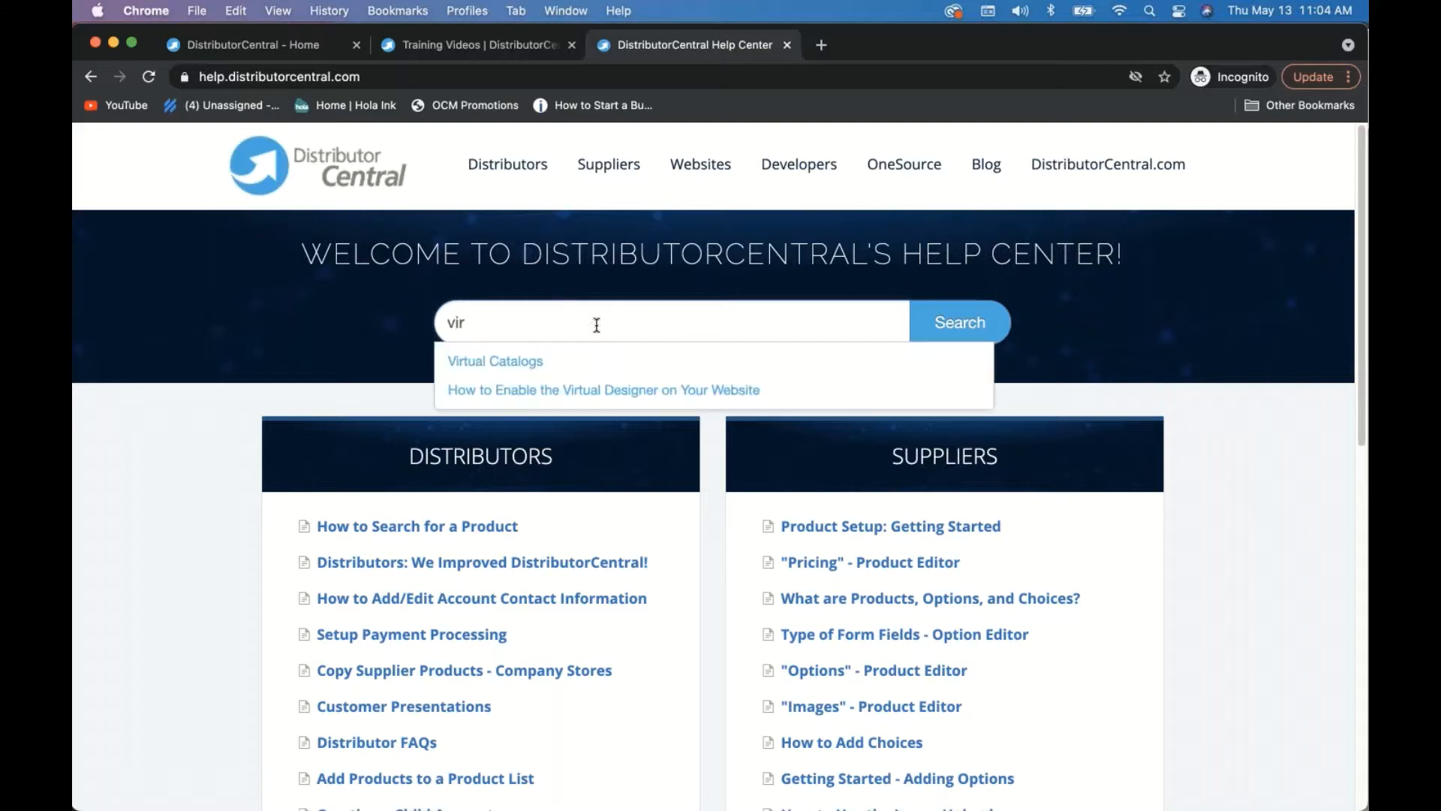
{"action": "type", "text": "design"}
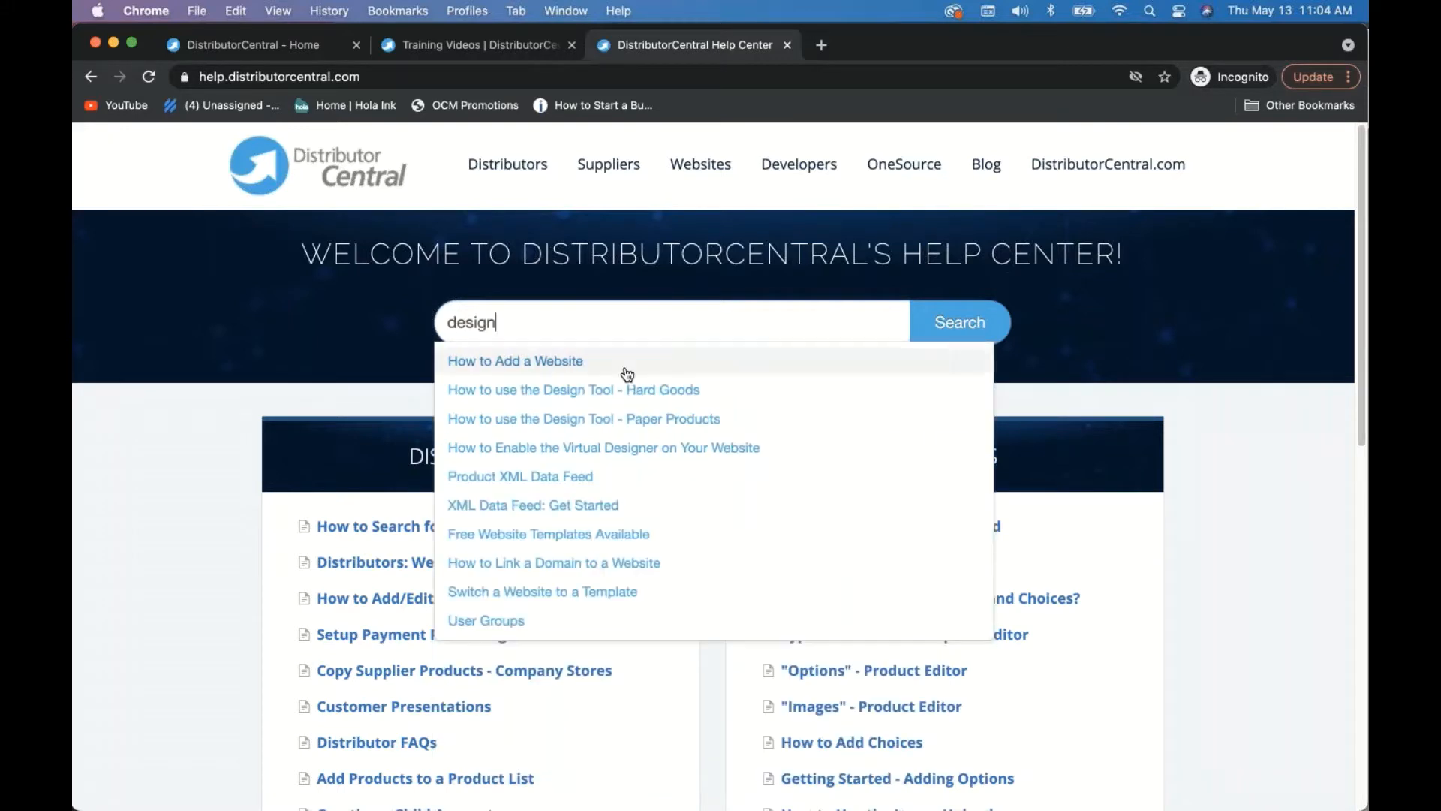
{"action": "left_click", "coordinate": [581, 391]}
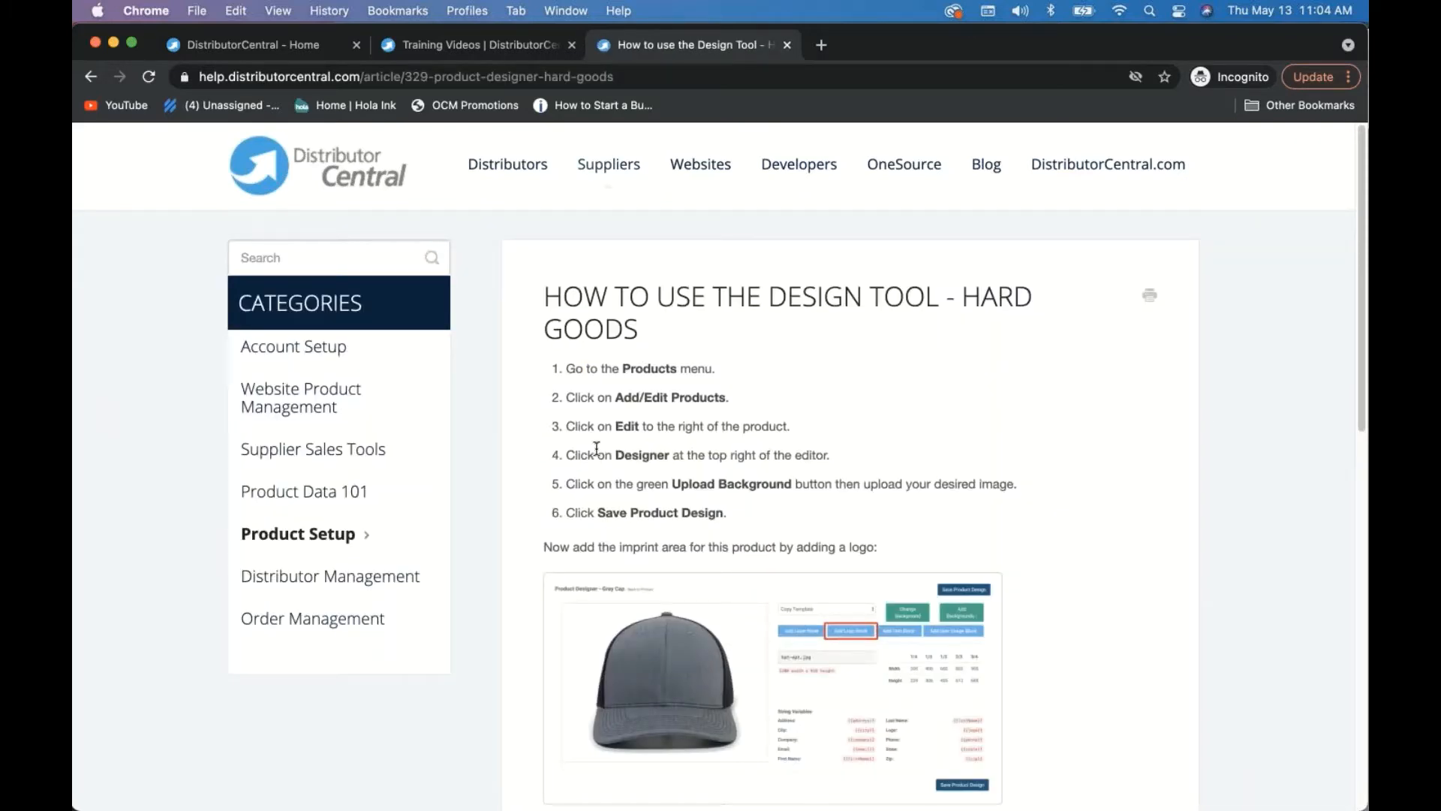
{"action": "scroll", "coordinate": [596, 448], "scroll_direction": "down", "scroll_amount": 3}
{"action": "scroll", "coordinate": [597, 448], "scroll_direction": "down", "scroll_amount": 10}
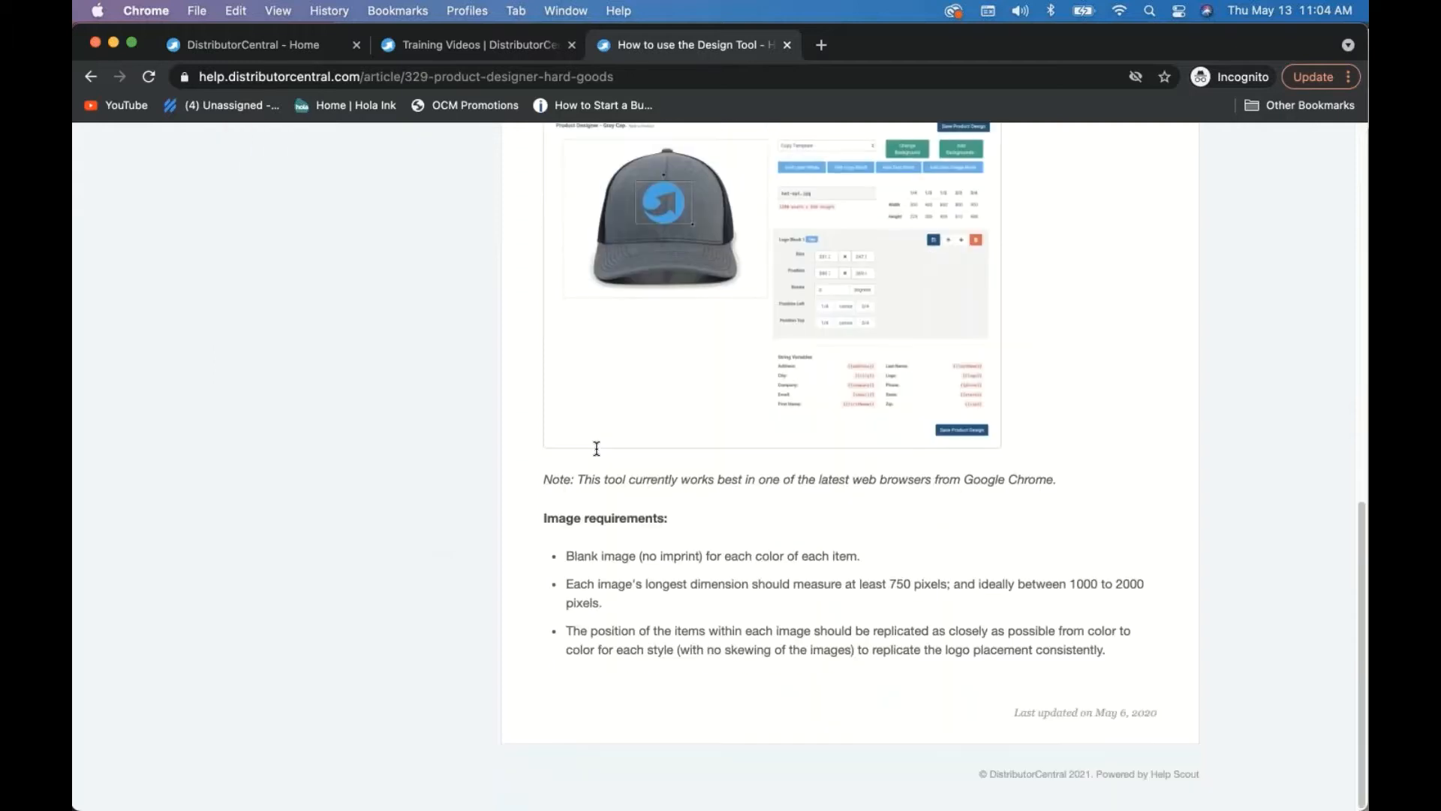
{"action": "scroll", "coordinate": [597, 448], "scroll_direction": "up", "scroll_amount": 15}
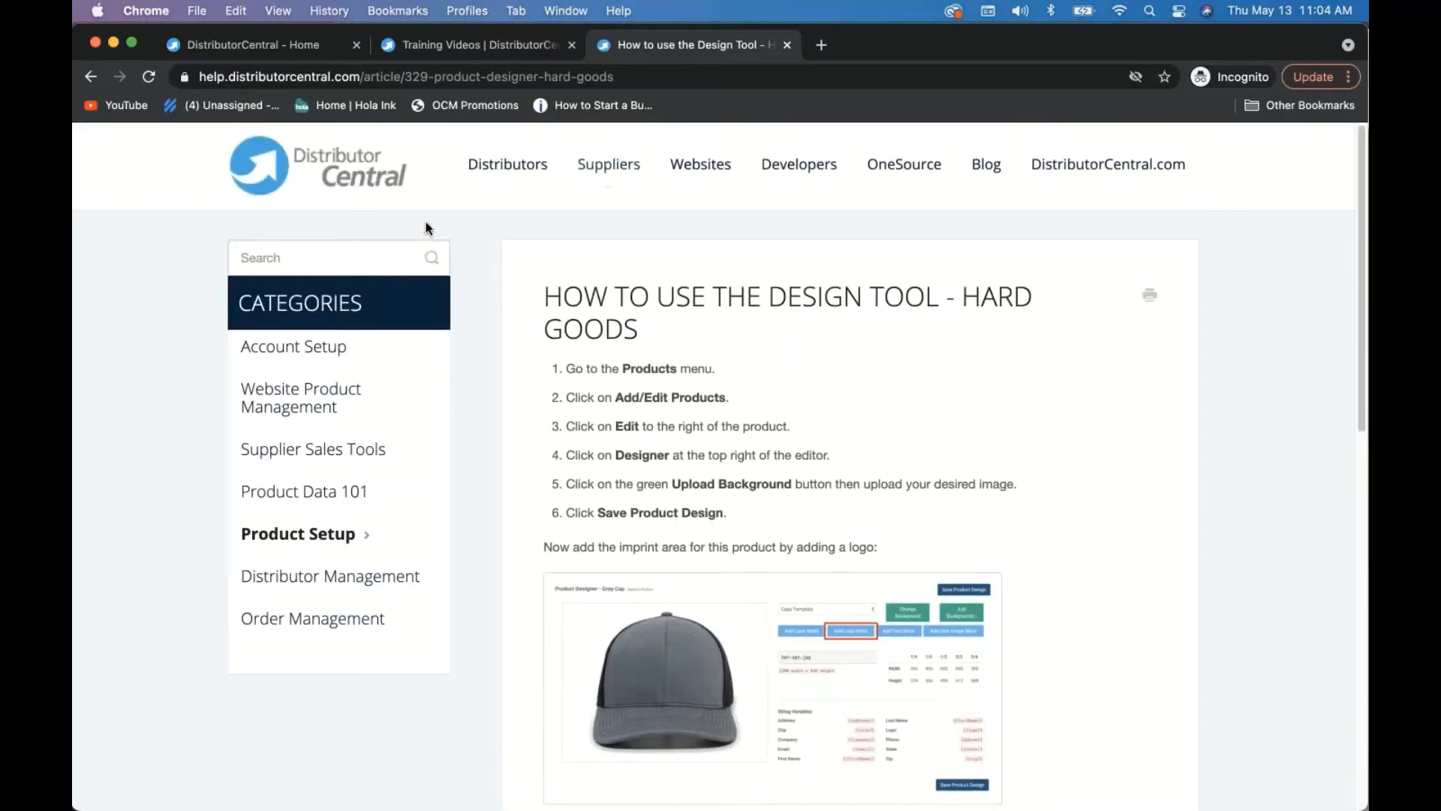
{"action": "left_click", "coordinate": [786, 45]}
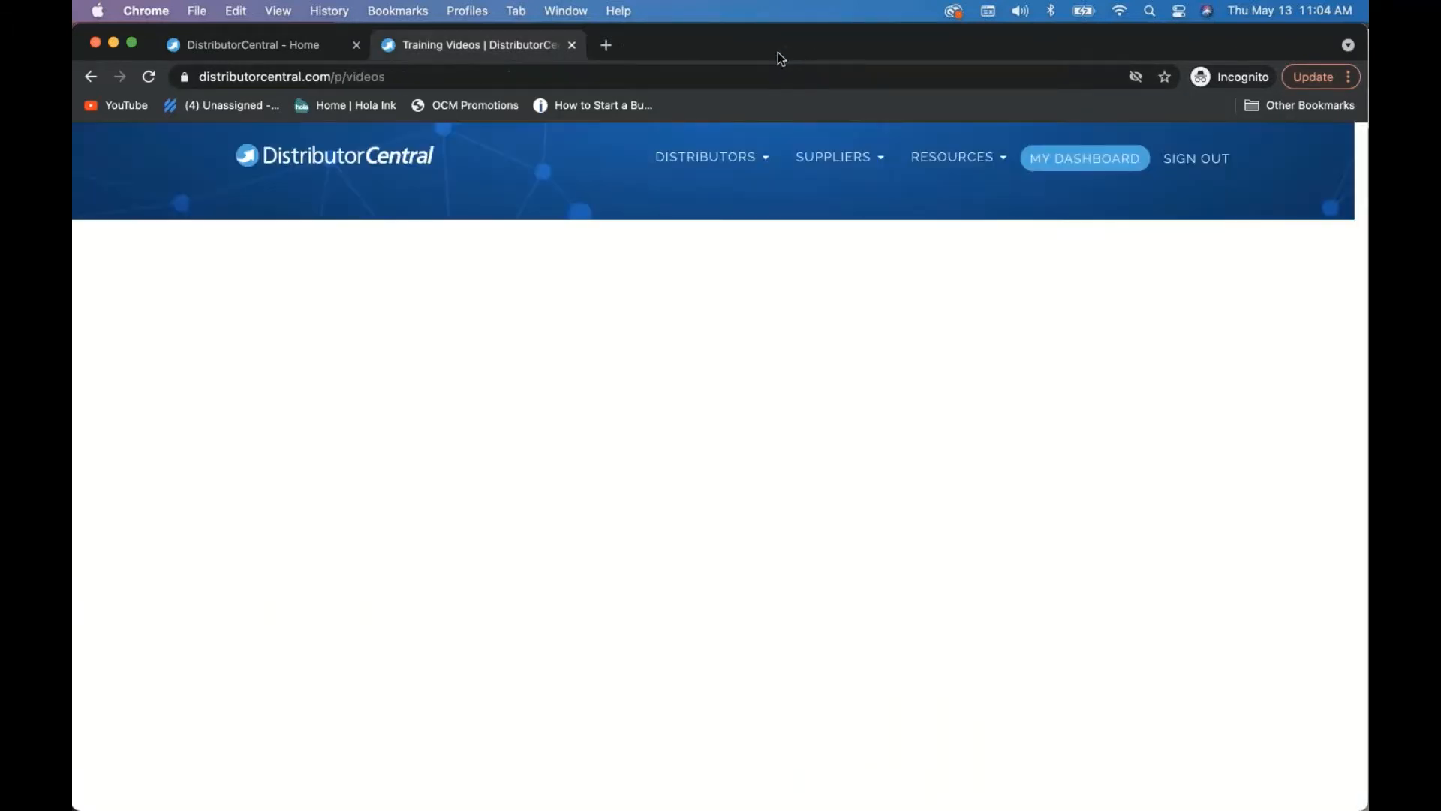
- Close Training Videos and return to the signed-in Home dashboard
{"action": "left_click", "coordinate": [572, 45]}
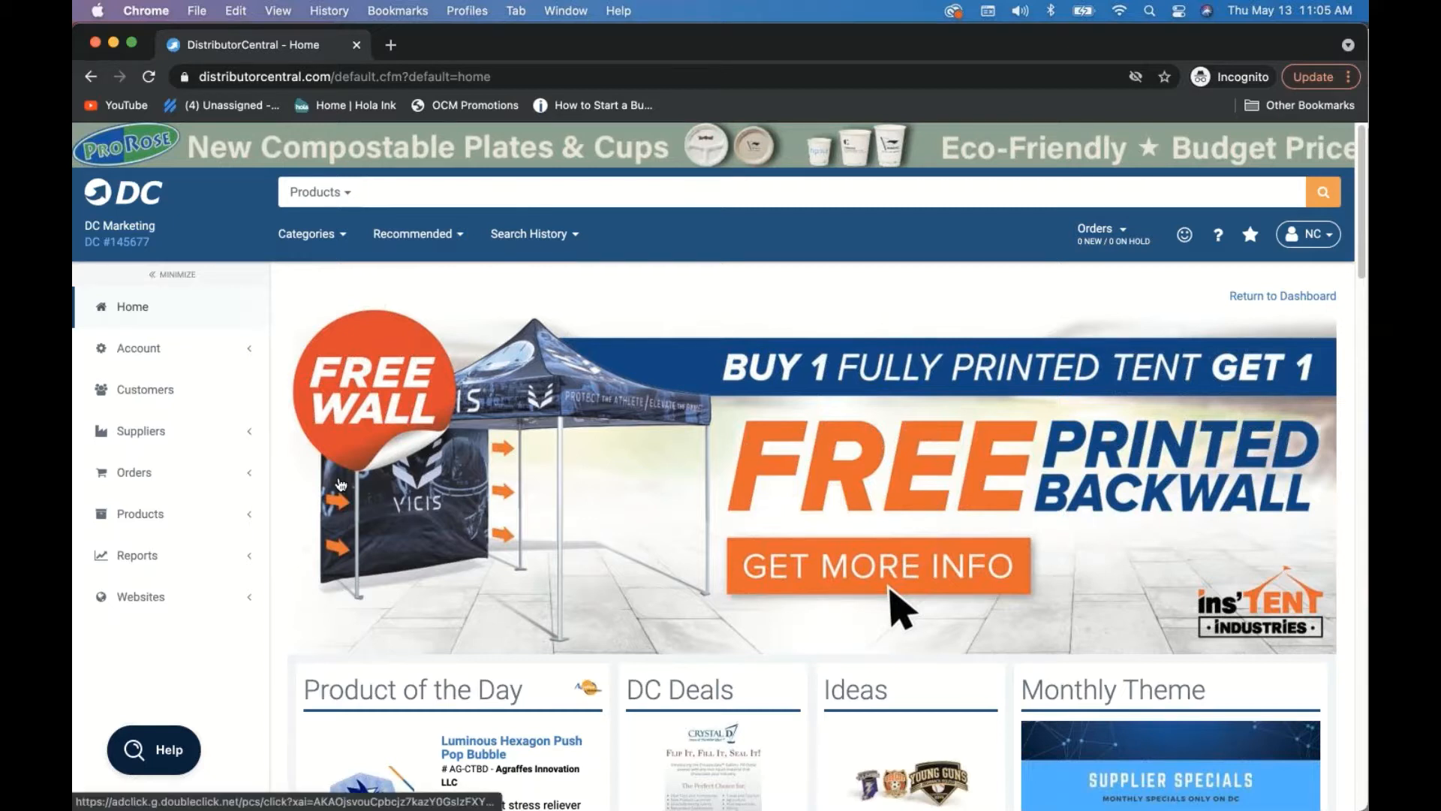
- Search products for 'cups' and open the draft 16 oz. Smooth Wall Plastic Stadium Cup
{"action": "left_click", "coordinate": [415, 197]}
{"action": "type", "text": "cups"}
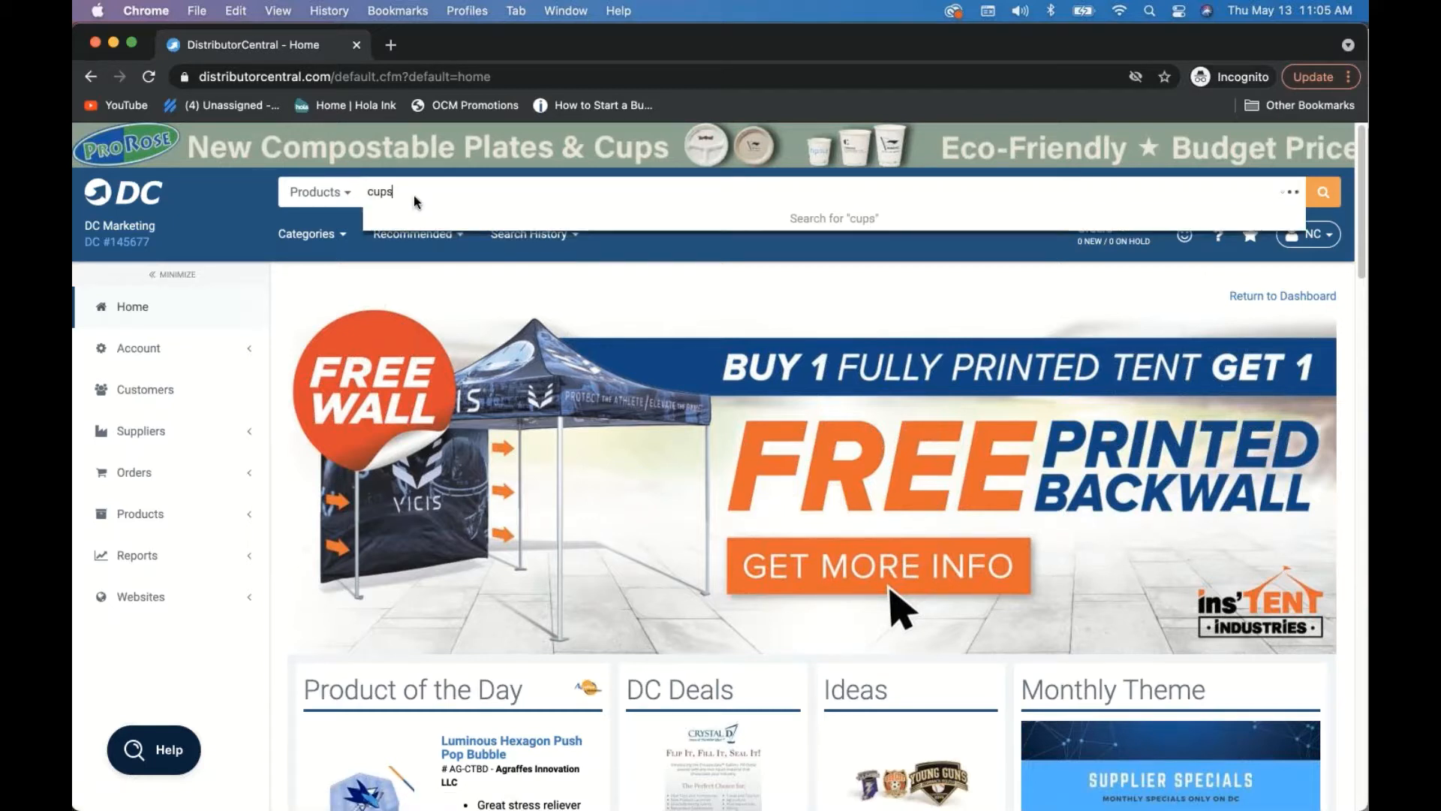
{"action": "key", "text": "Return"}
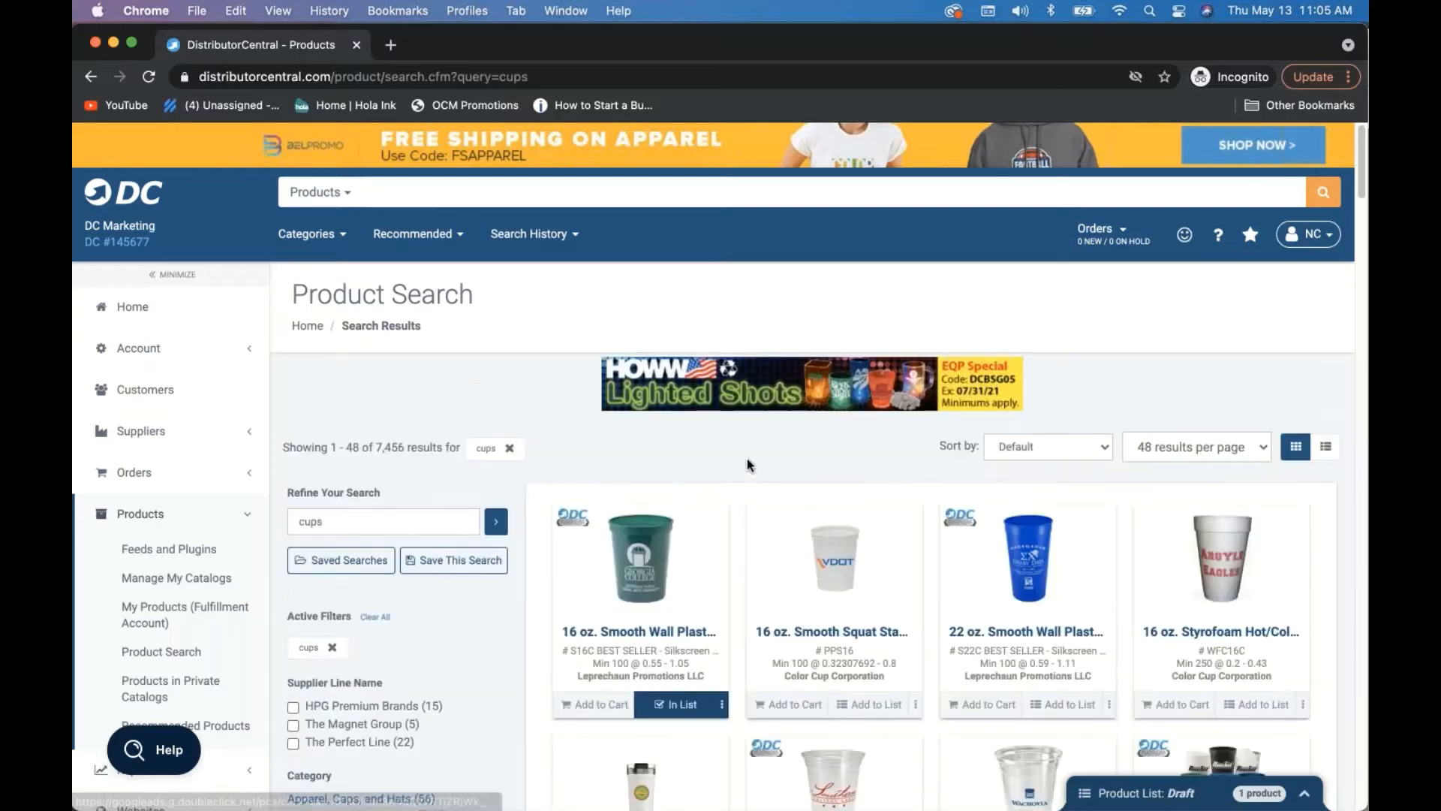
{"action": "mouse_move", "coordinate": [868, 590]}
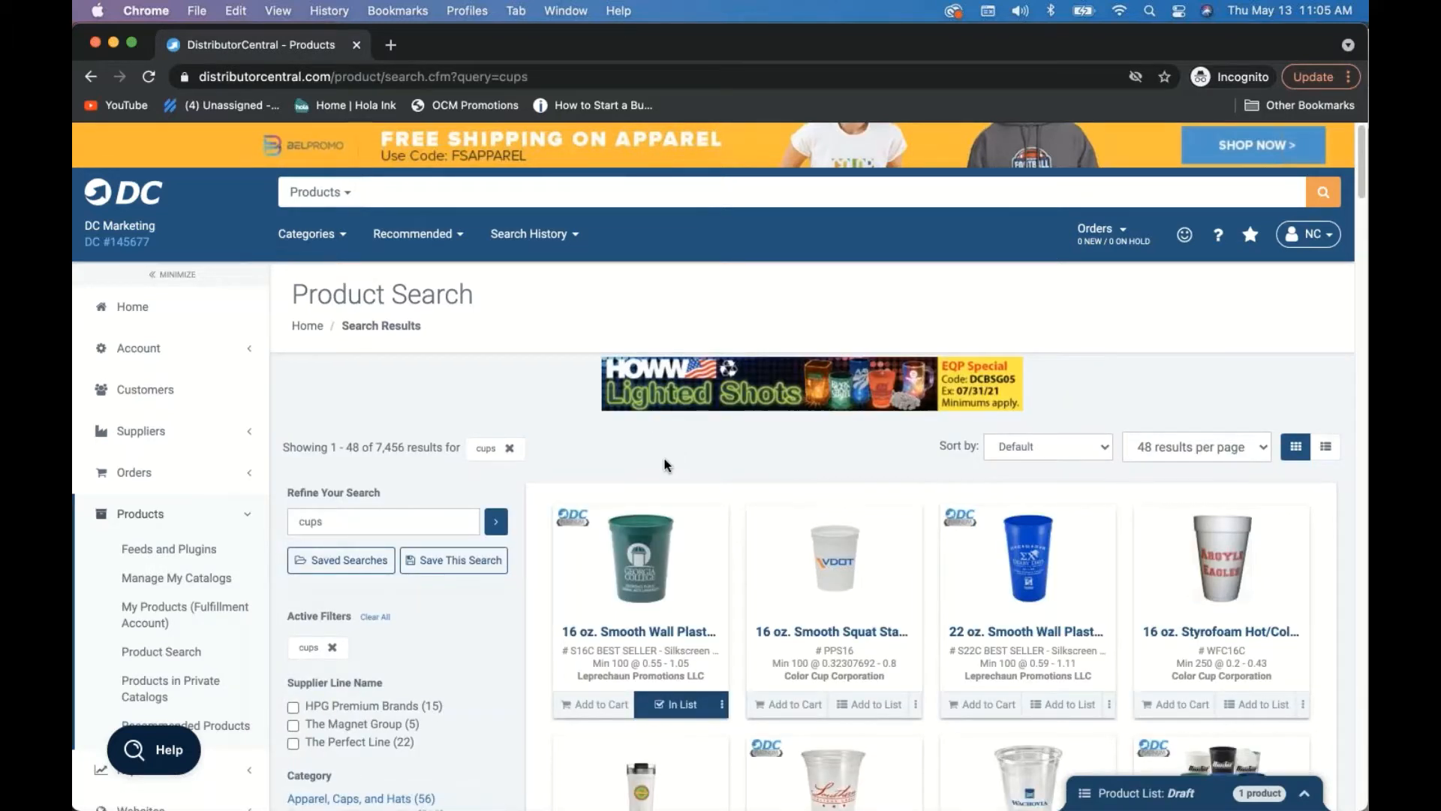
{"action": "left_click", "coordinate": [1180, 797]}
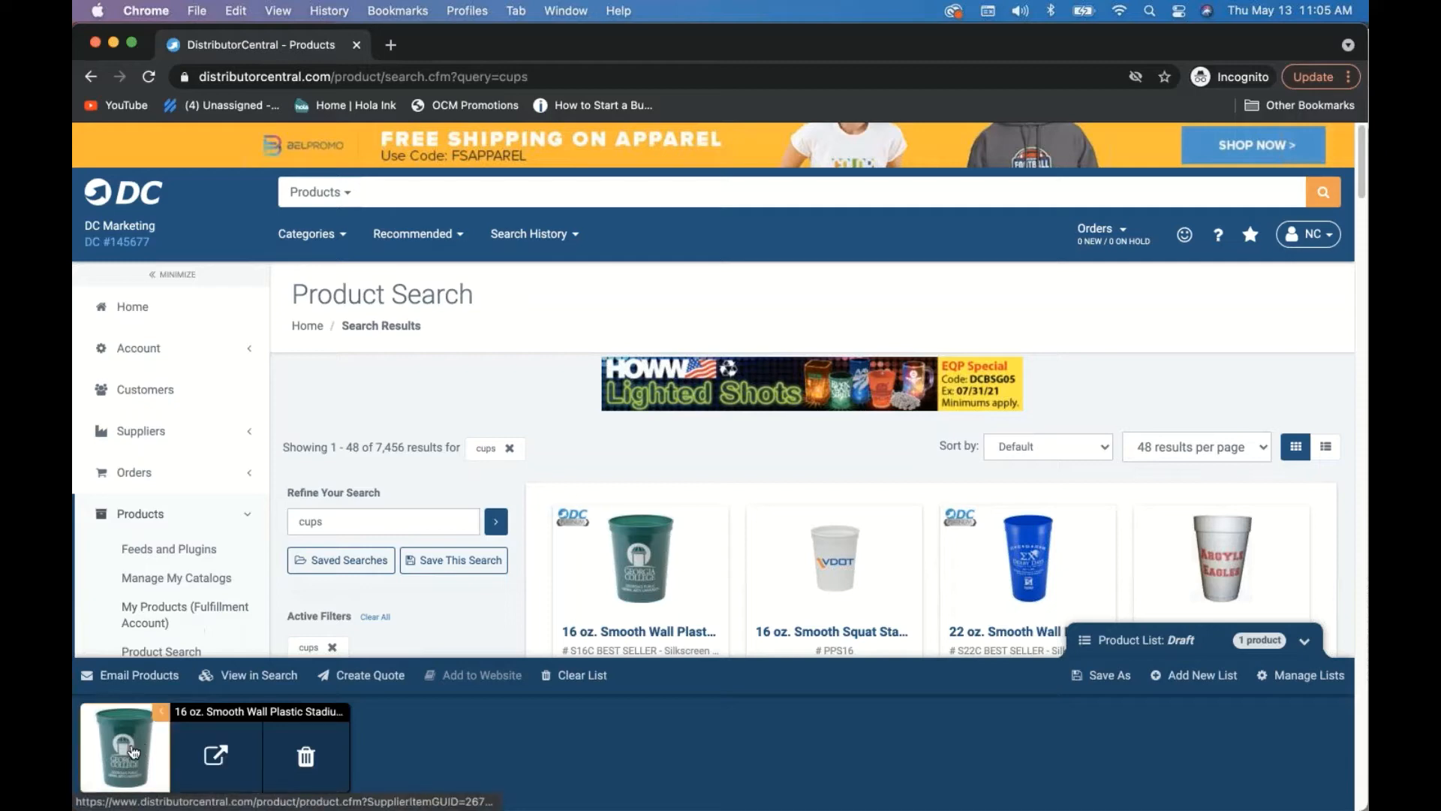
{"action": "left_click", "coordinate": [202, 760]}
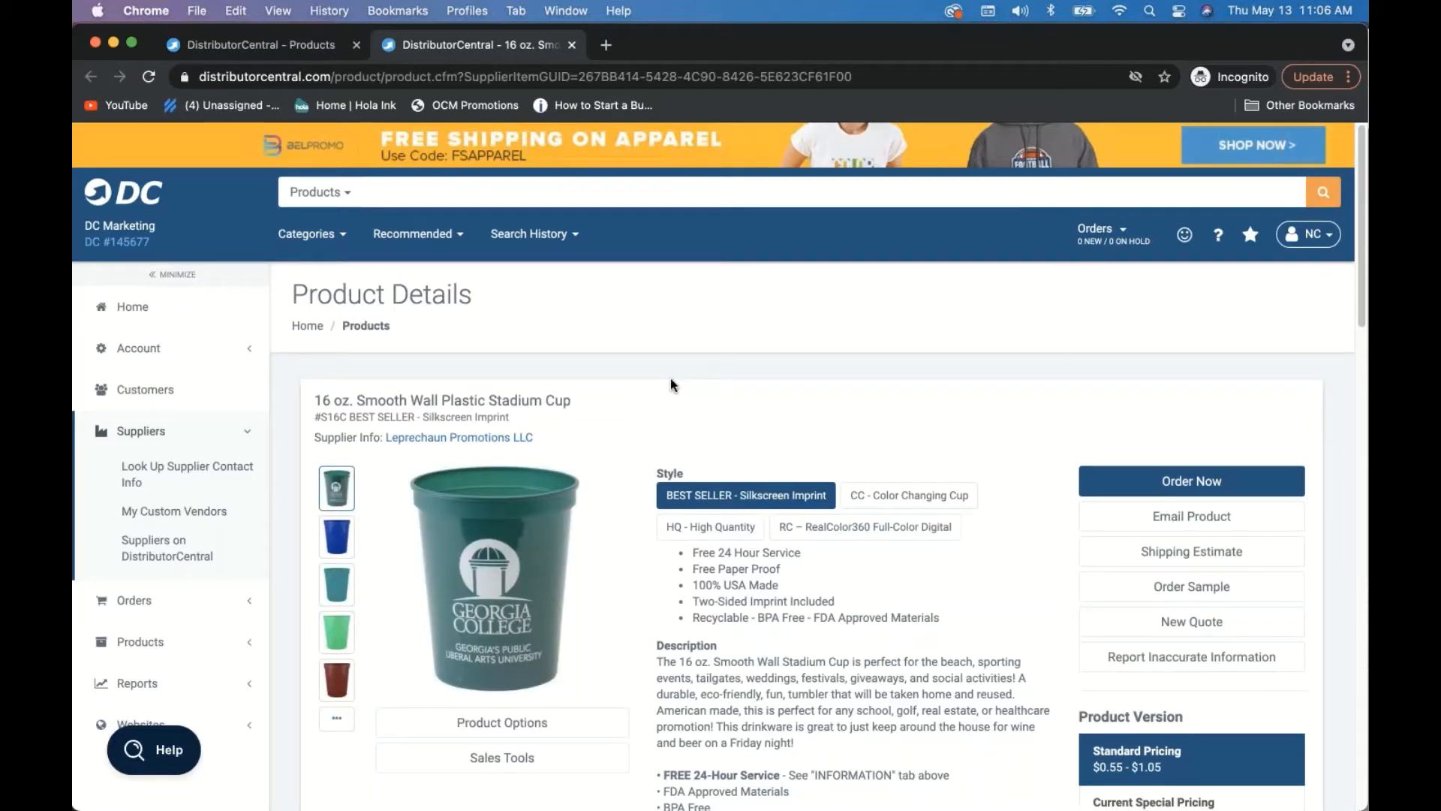
- Open the stadium cup's colour gallery and display the yellow cup large
{"action": "scroll", "coordinate": [671, 384], "scroll_direction": "down", "scroll_amount": 2}
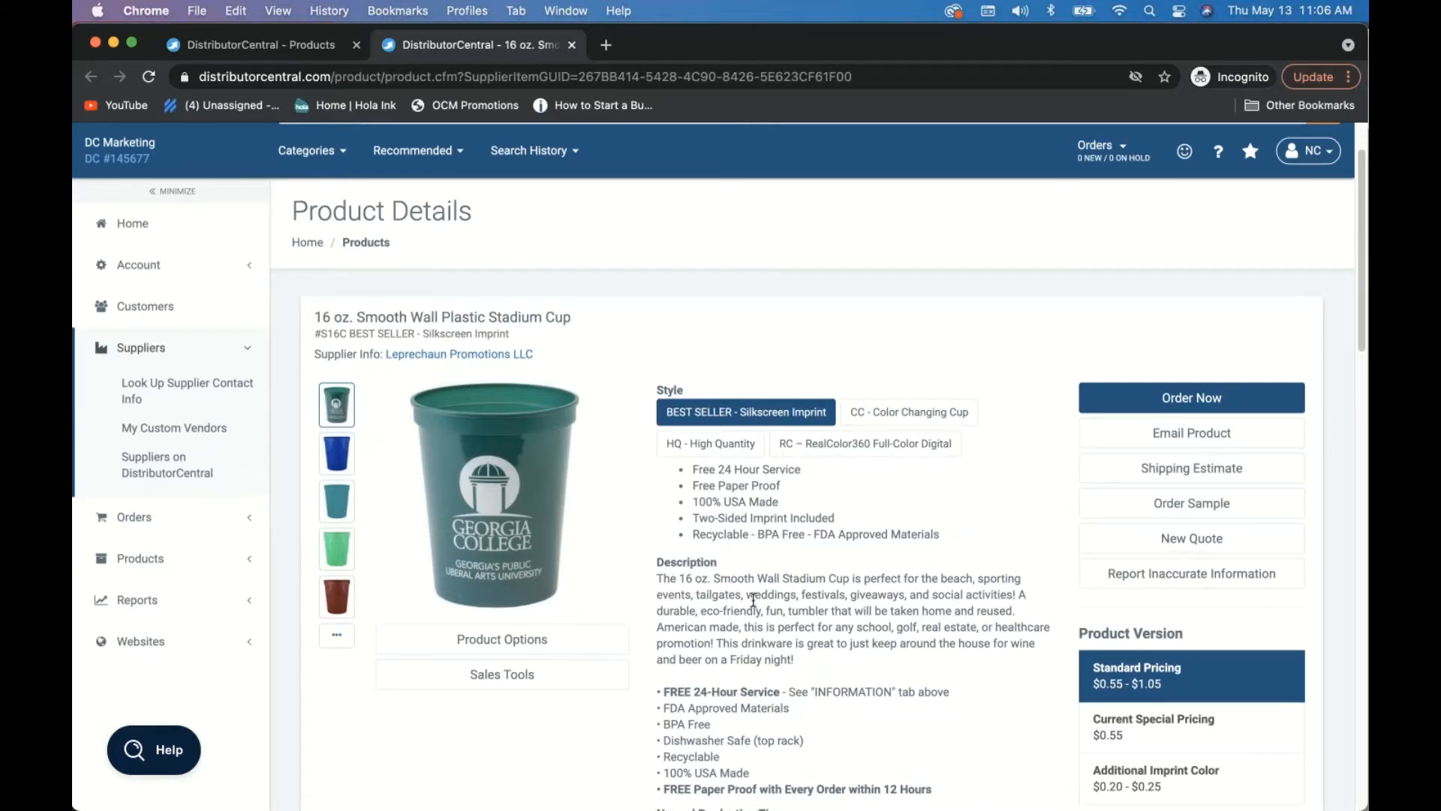
{"action": "left_click", "coordinate": [337, 639]}
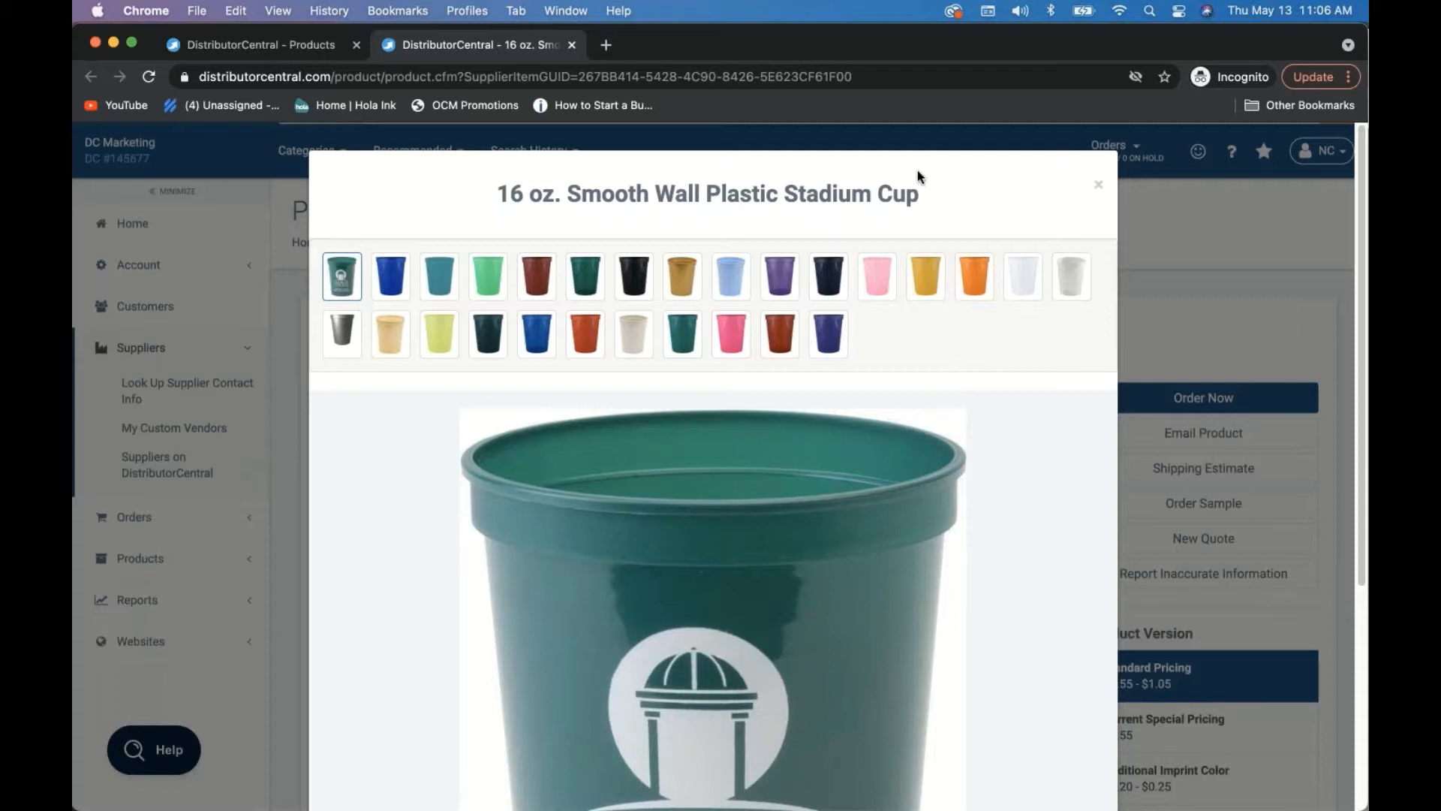
{"action": "left_click", "coordinate": [924, 282]}
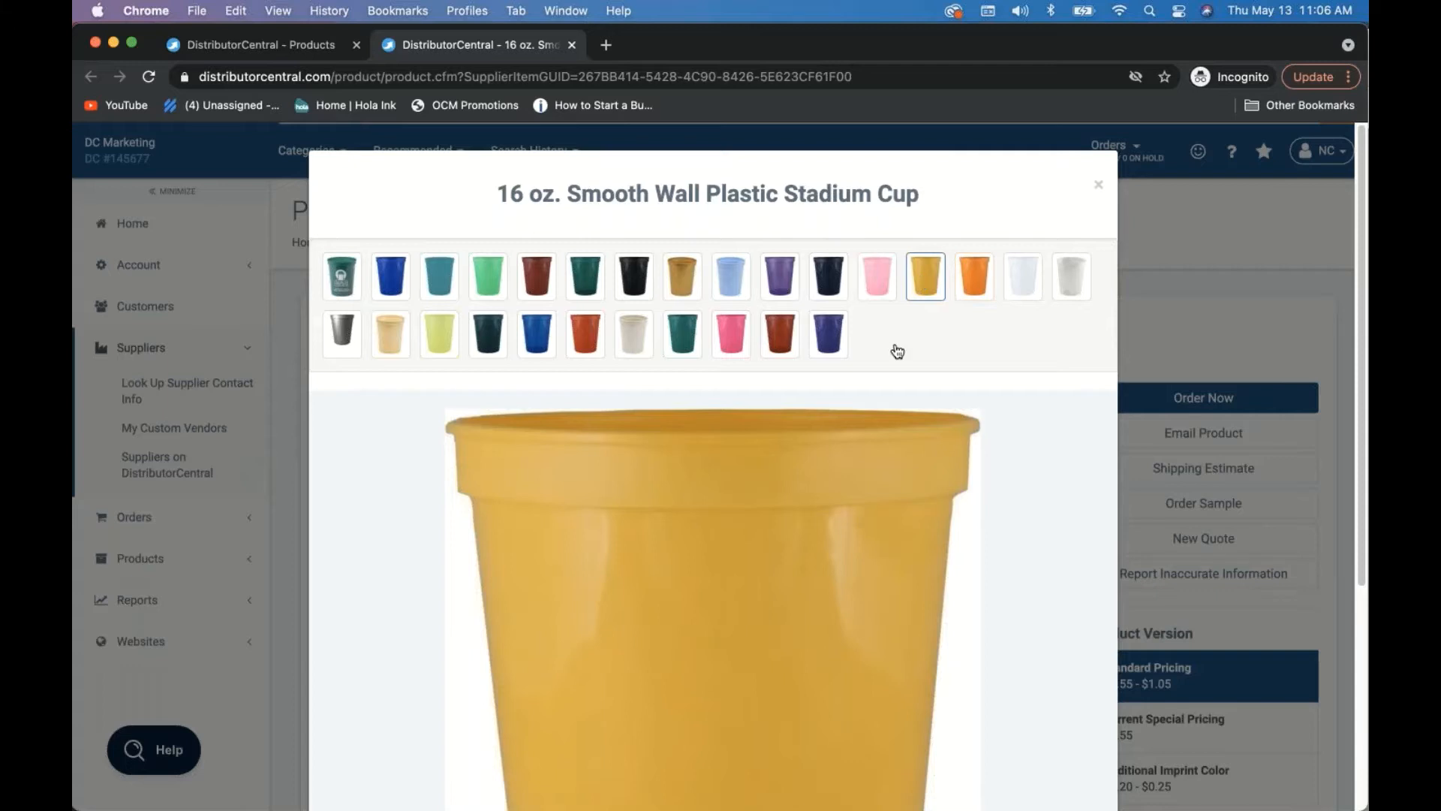
- Save the yellow cup image as a JPEG into ProductBlankImages, then close the gallery
{"action": "right_click", "coordinate": [721, 551]}
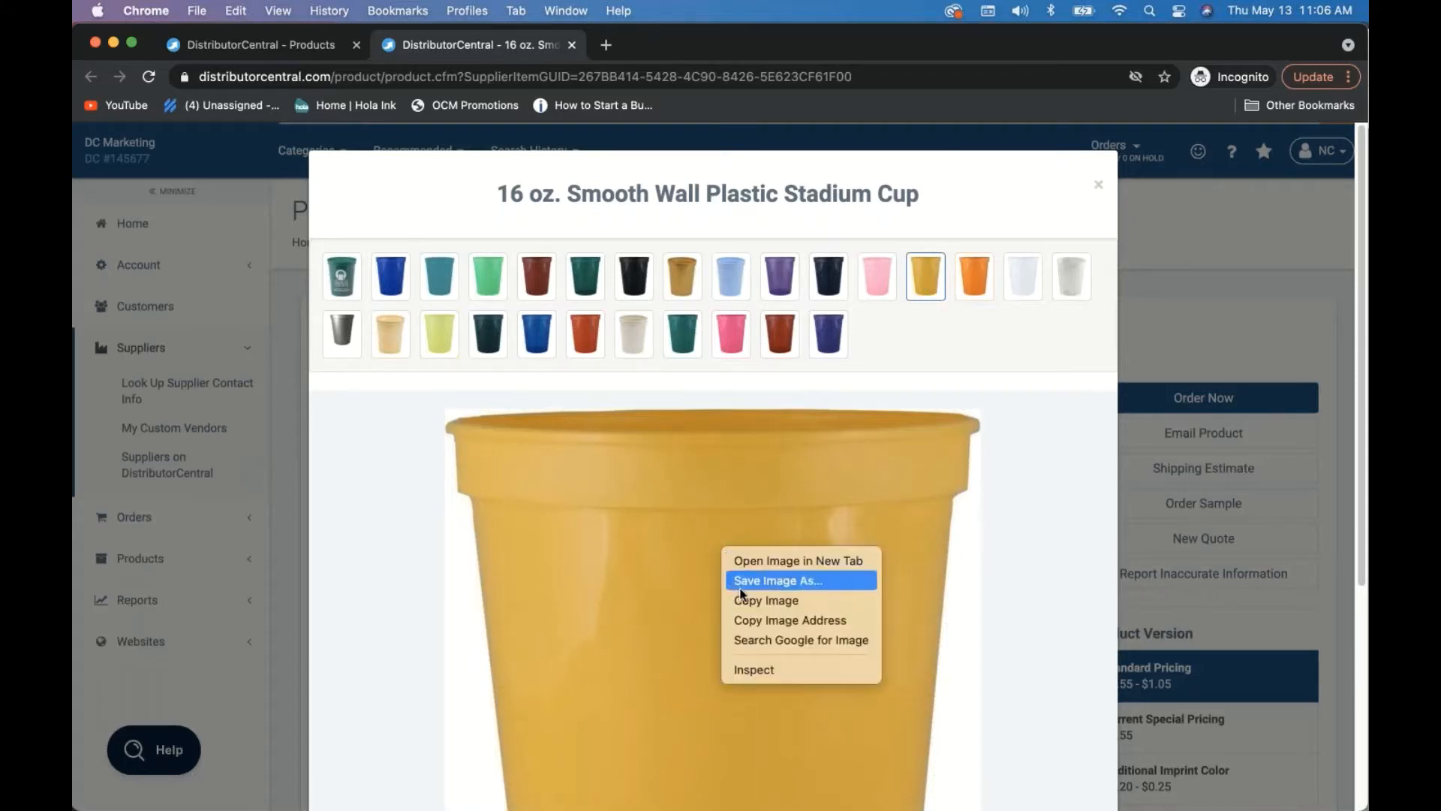
{"action": "left_click", "coordinate": [742, 581]}
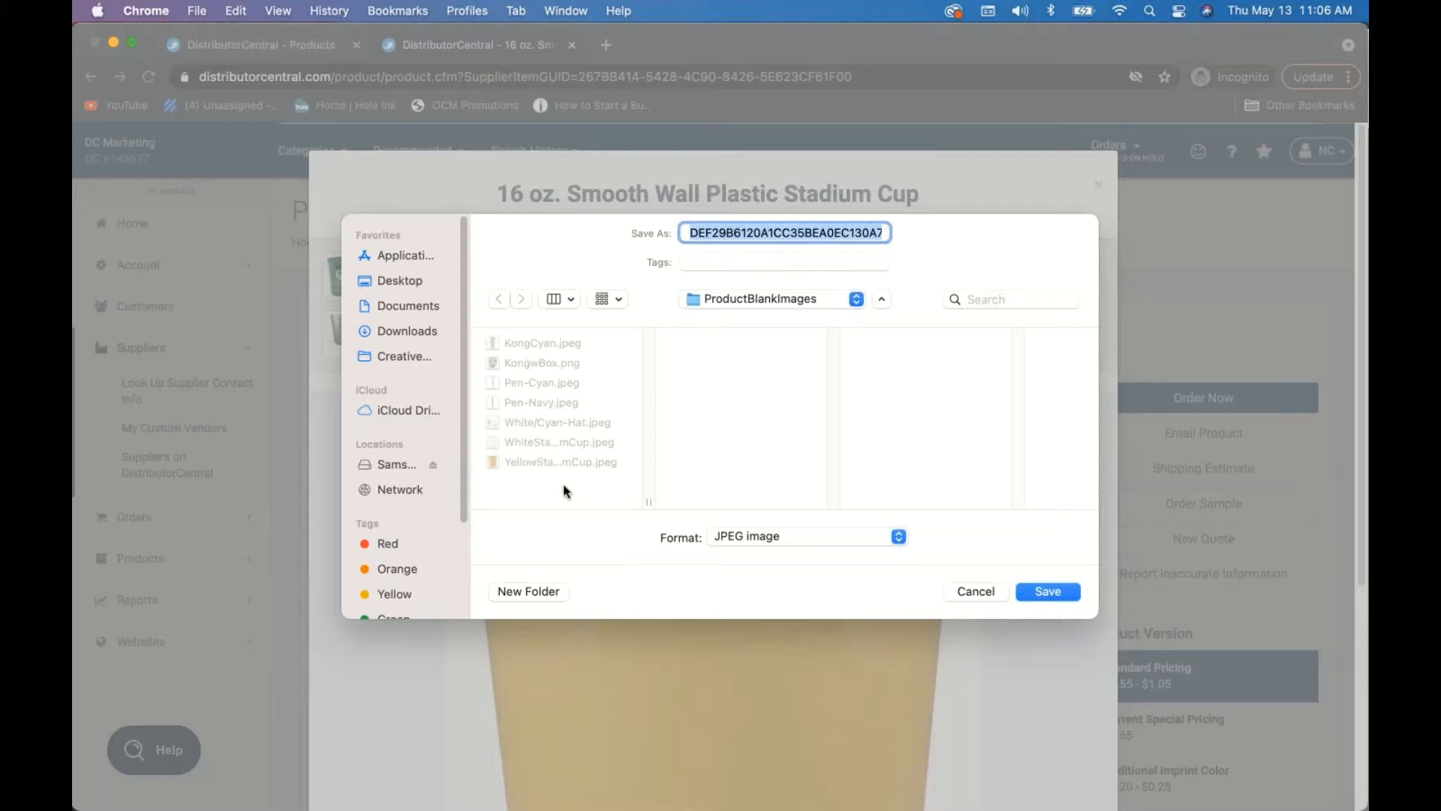
{"action": "key", "text": "Return"}
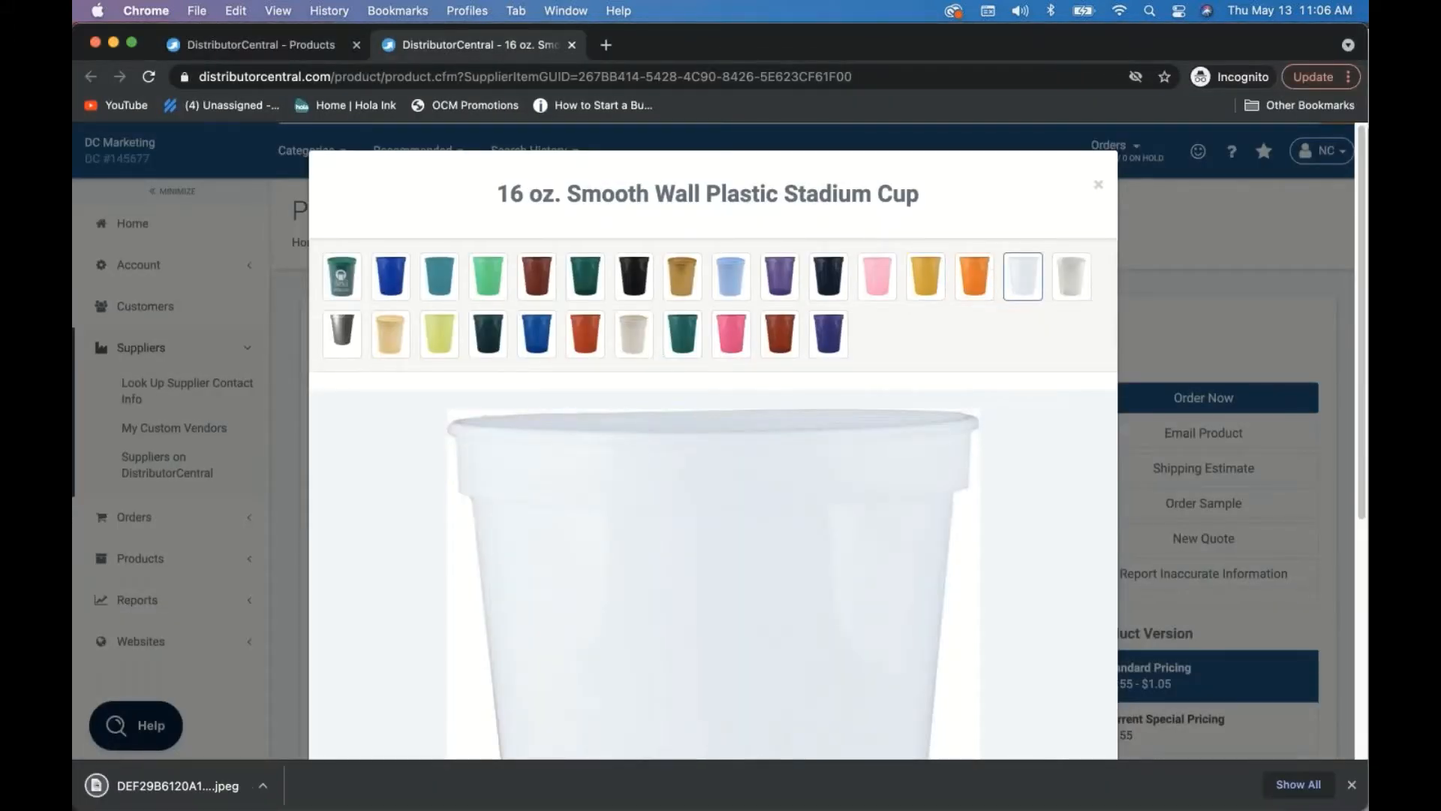
{"action": "right_click", "coordinate": [670, 559]}
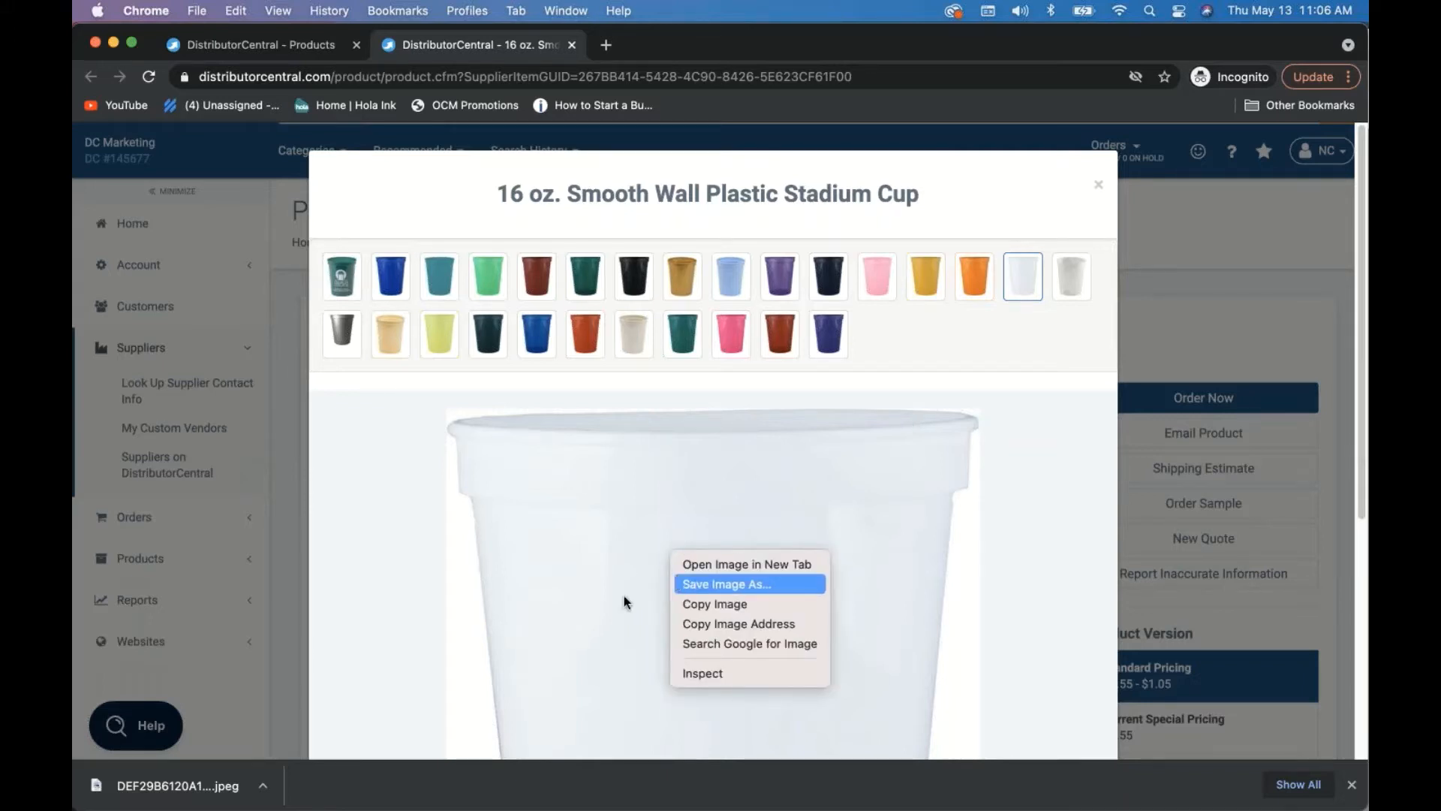
{"action": "left_click", "coordinate": [701, 307]}
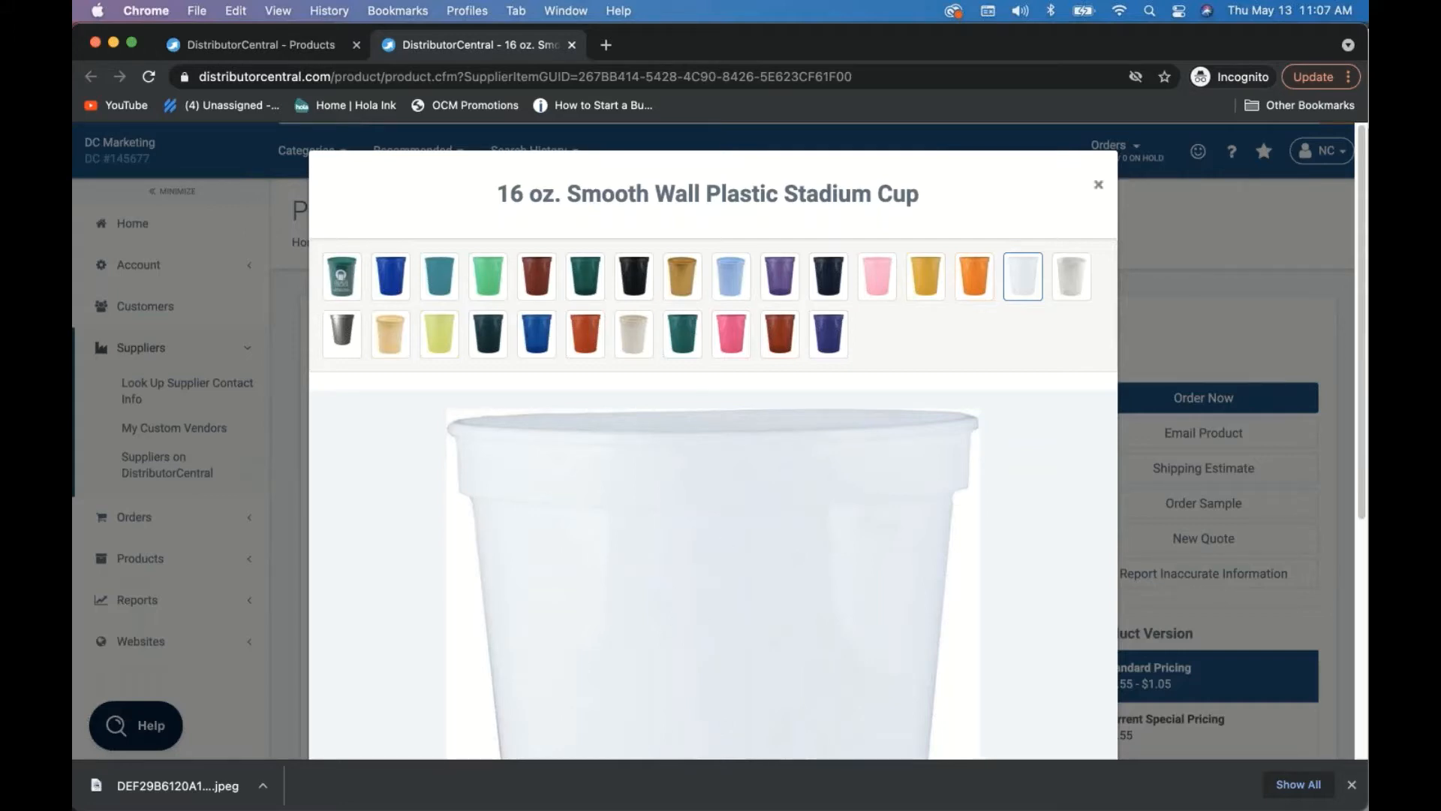
{"action": "left_click", "coordinate": [1100, 188]}
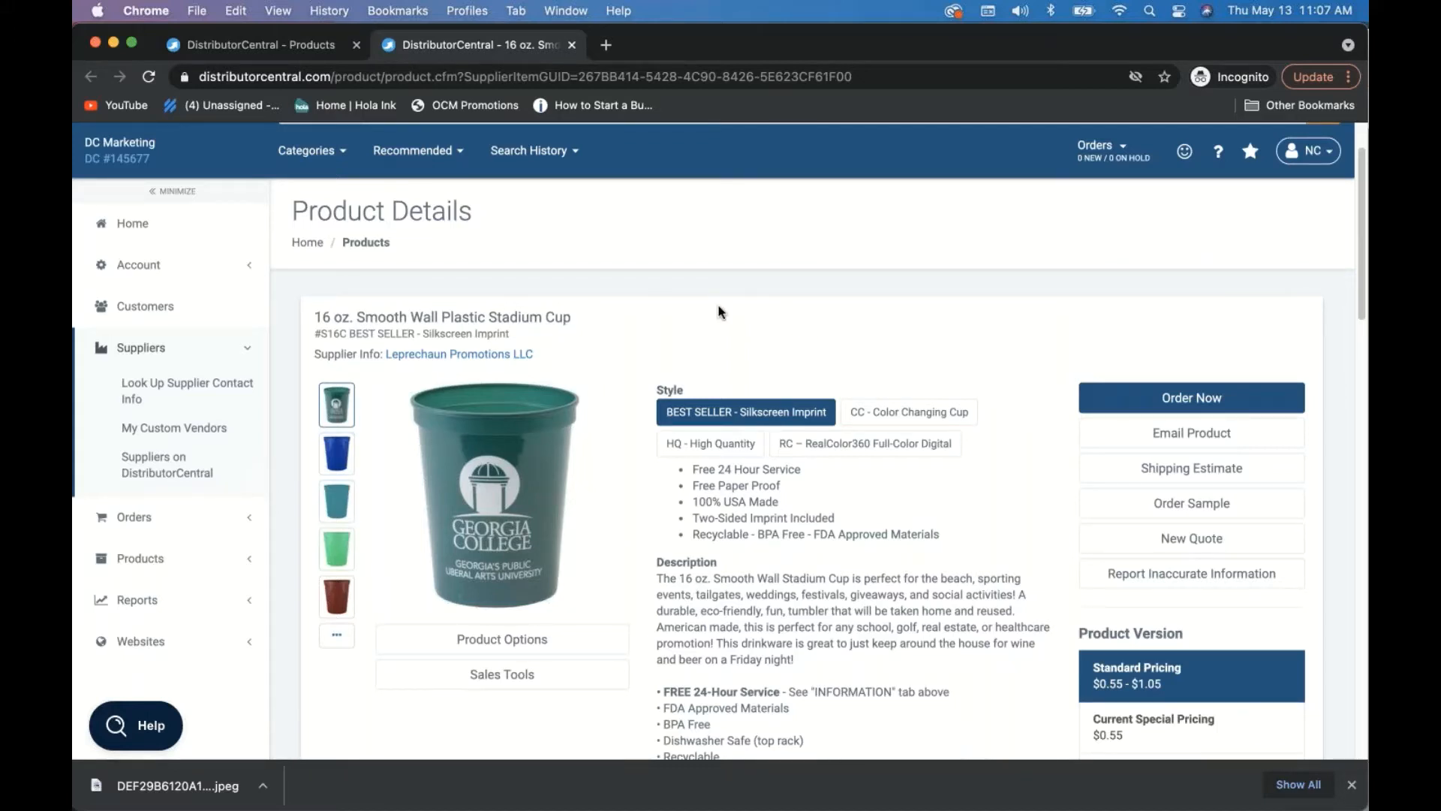
- Log into the child account from Account > Child Accounts and open its Product List's Advanced Features
{"action": "left_click", "coordinate": [138, 269]}
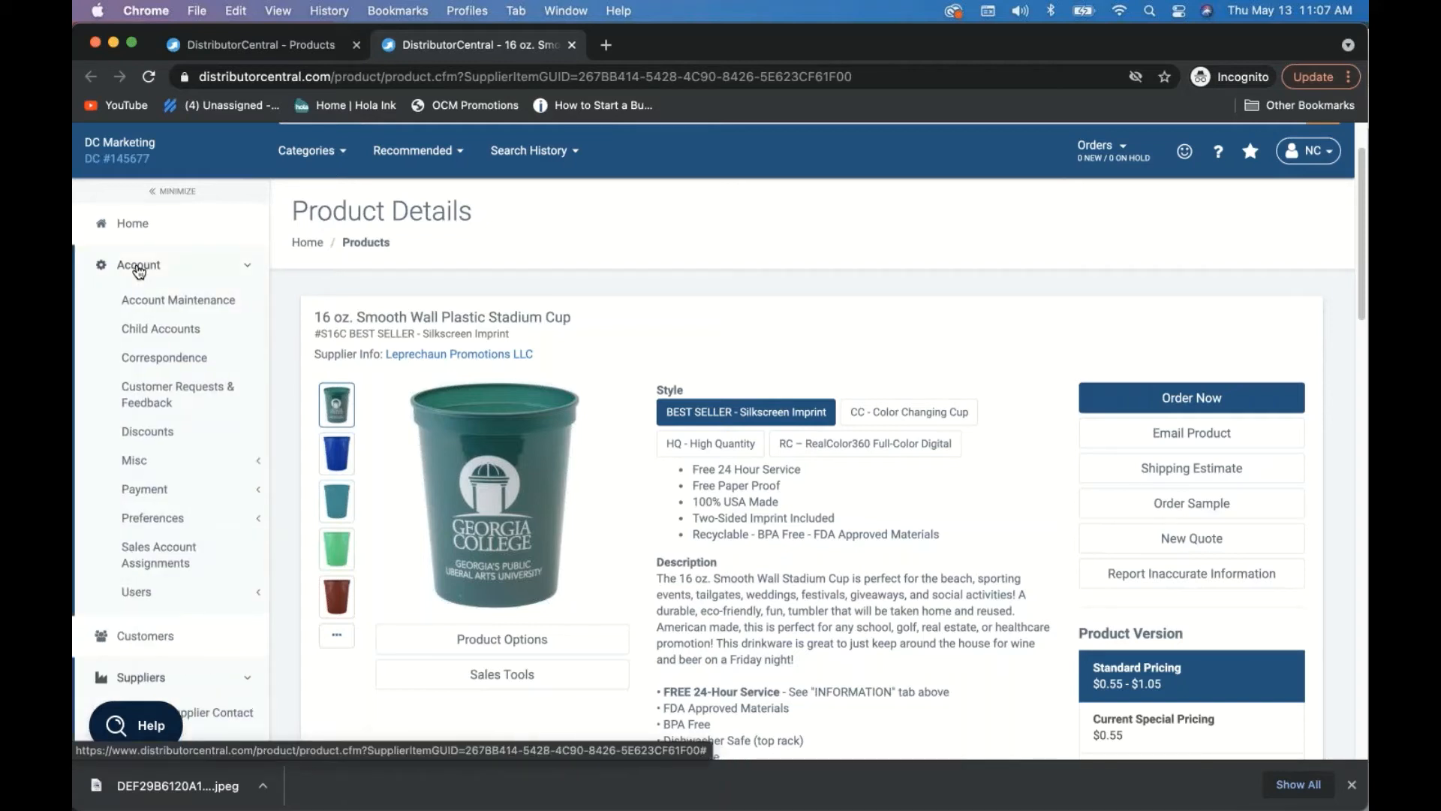
{"action": "left_click", "coordinate": [165, 338]}
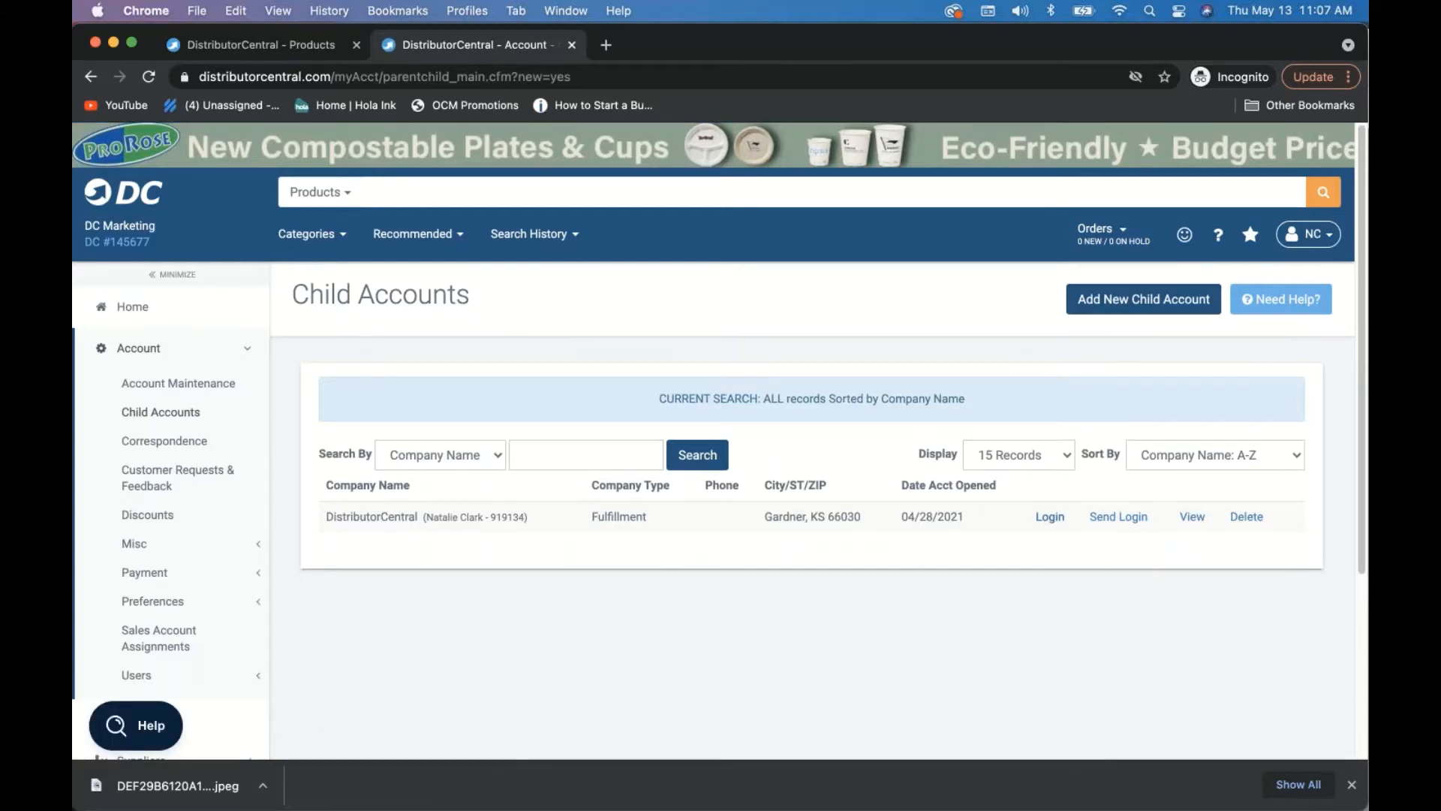
{"action": "left_click", "coordinate": [1049, 516]}
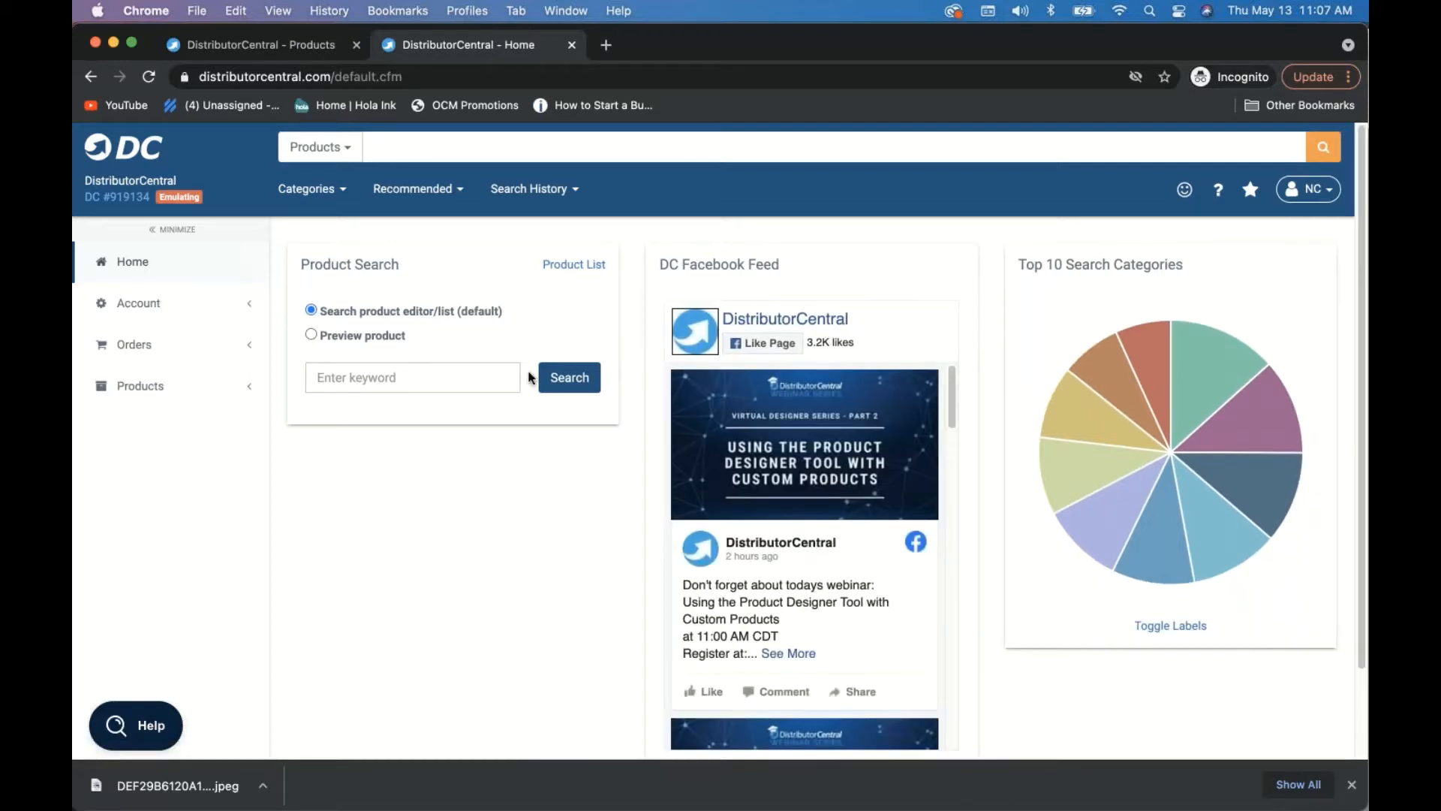
{"action": "left_click", "coordinate": [569, 269]}
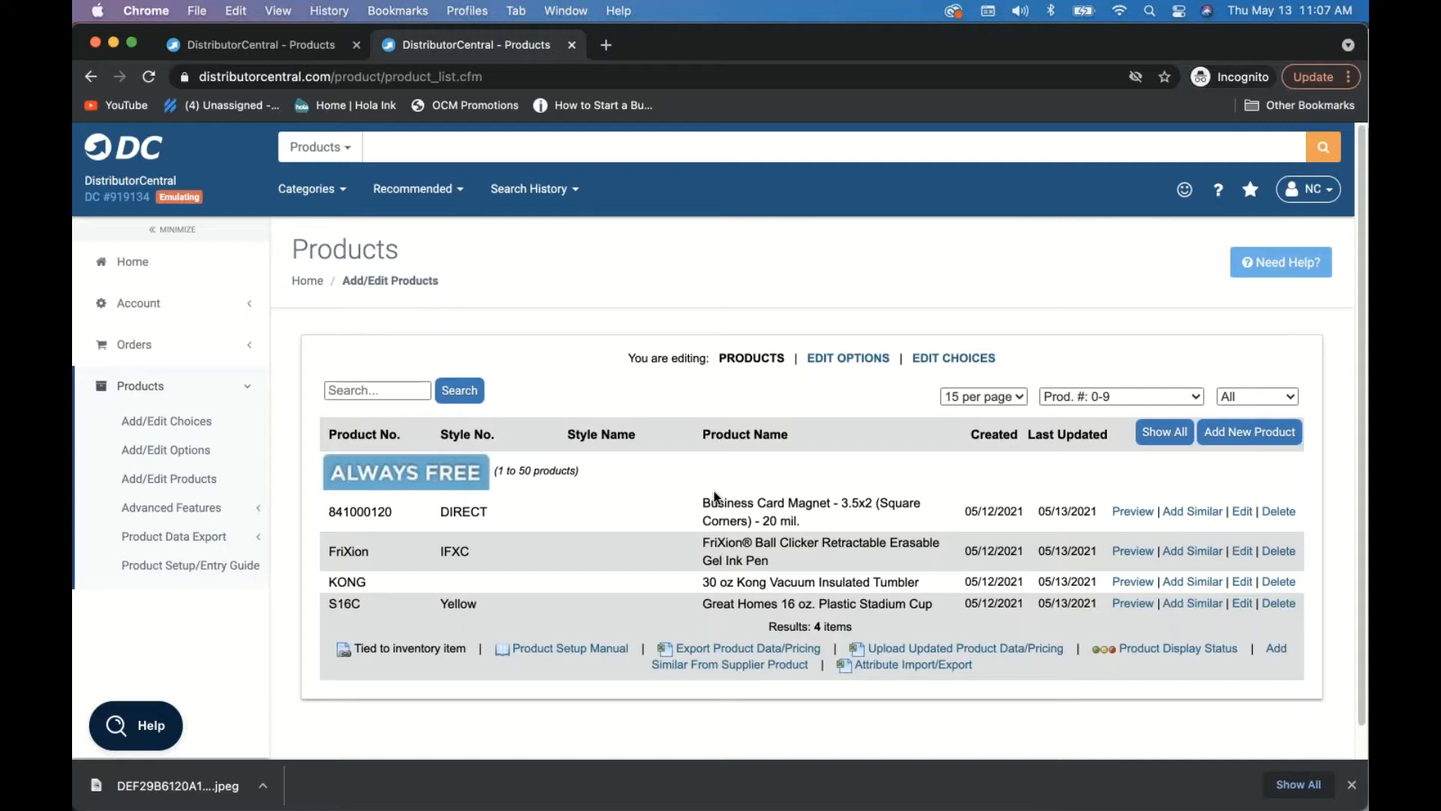
{"action": "left_click", "coordinate": [195, 516]}
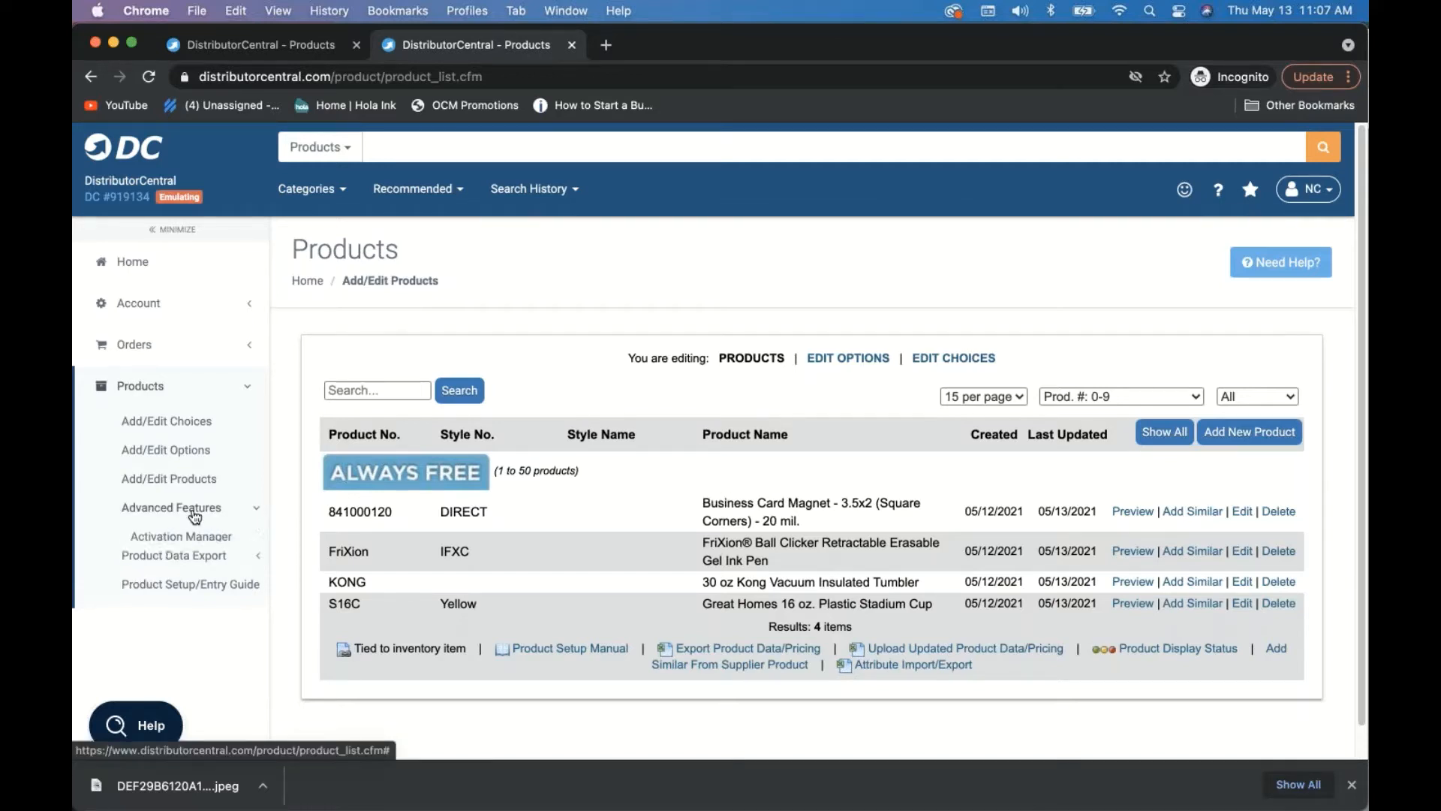
{"action": "scroll", "coordinate": [205, 658], "scroll_direction": "down", "scroll_amount": 2}
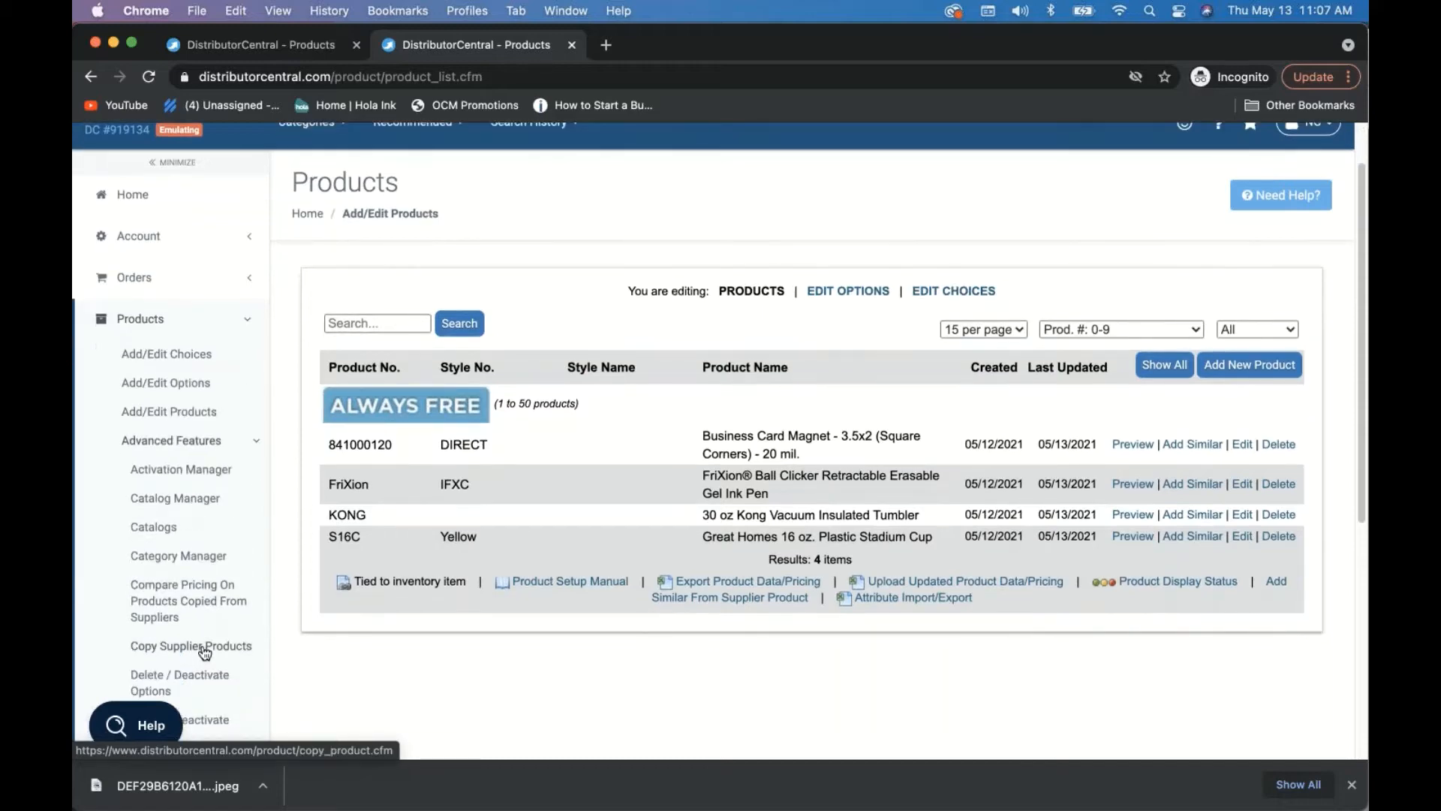
- Copy a product from supplier Leprechaun Promotions LLC, item number S16C, leaving the style number empty
{"action": "left_click", "coordinate": [204, 657]}
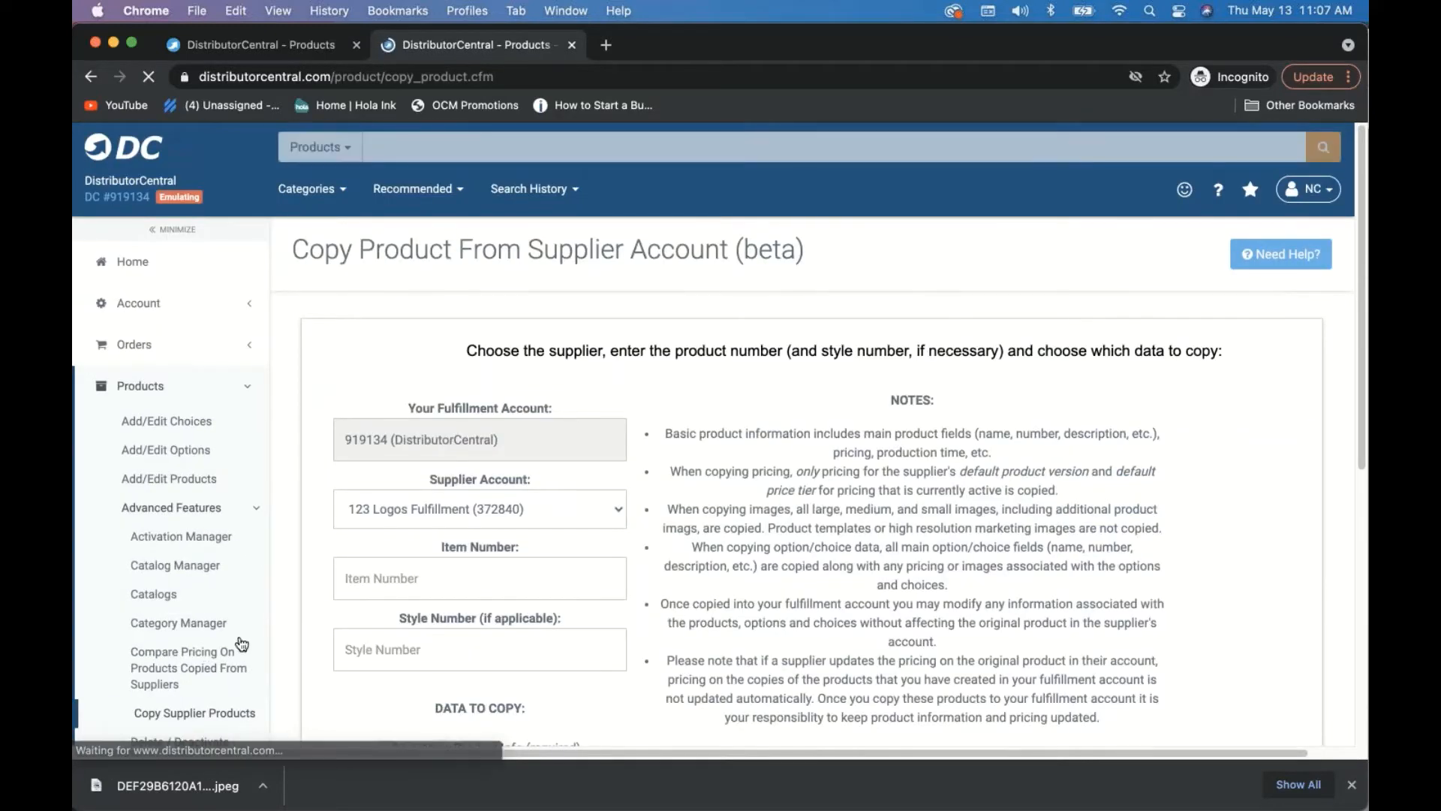
{"action": "scroll", "coordinate": [635, 544], "scroll_direction": "down", "scroll_amount": 5}
{"action": "left_click", "coordinate": [428, 319]}
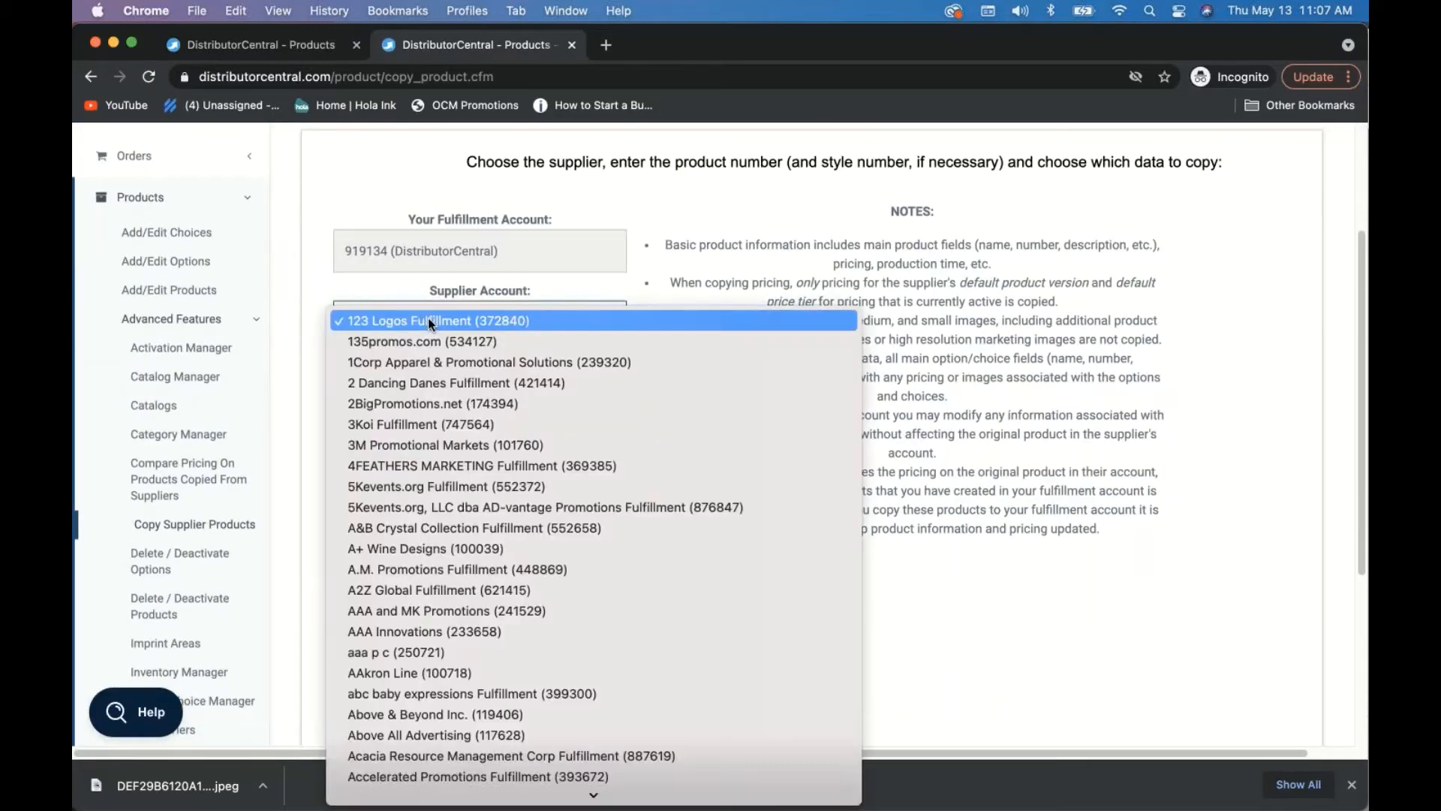
{"action": "type", "text": "lep"}
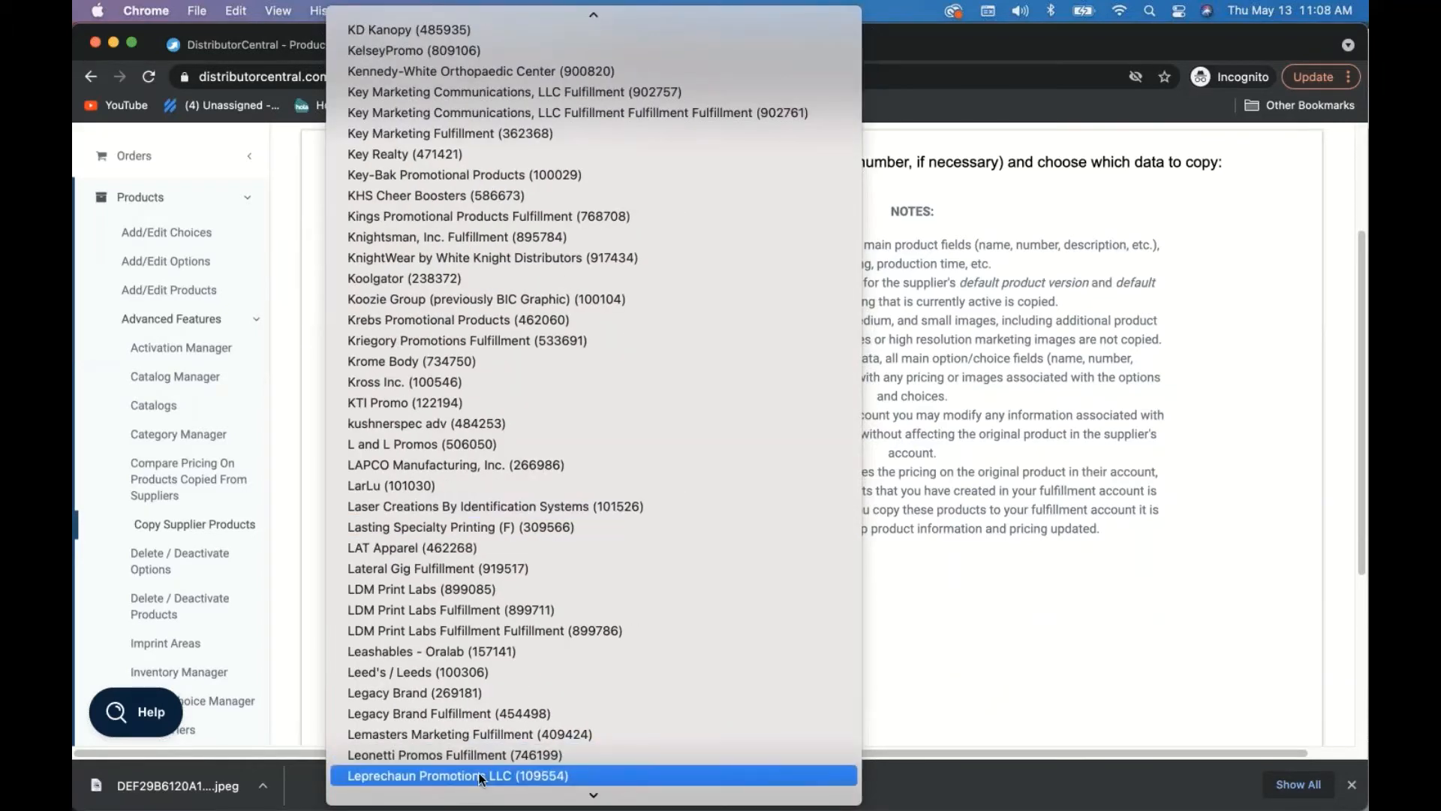
{"action": "left_click", "coordinate": [480, 777]}
{"action": "left_click", "coordinate": [439, 392]}
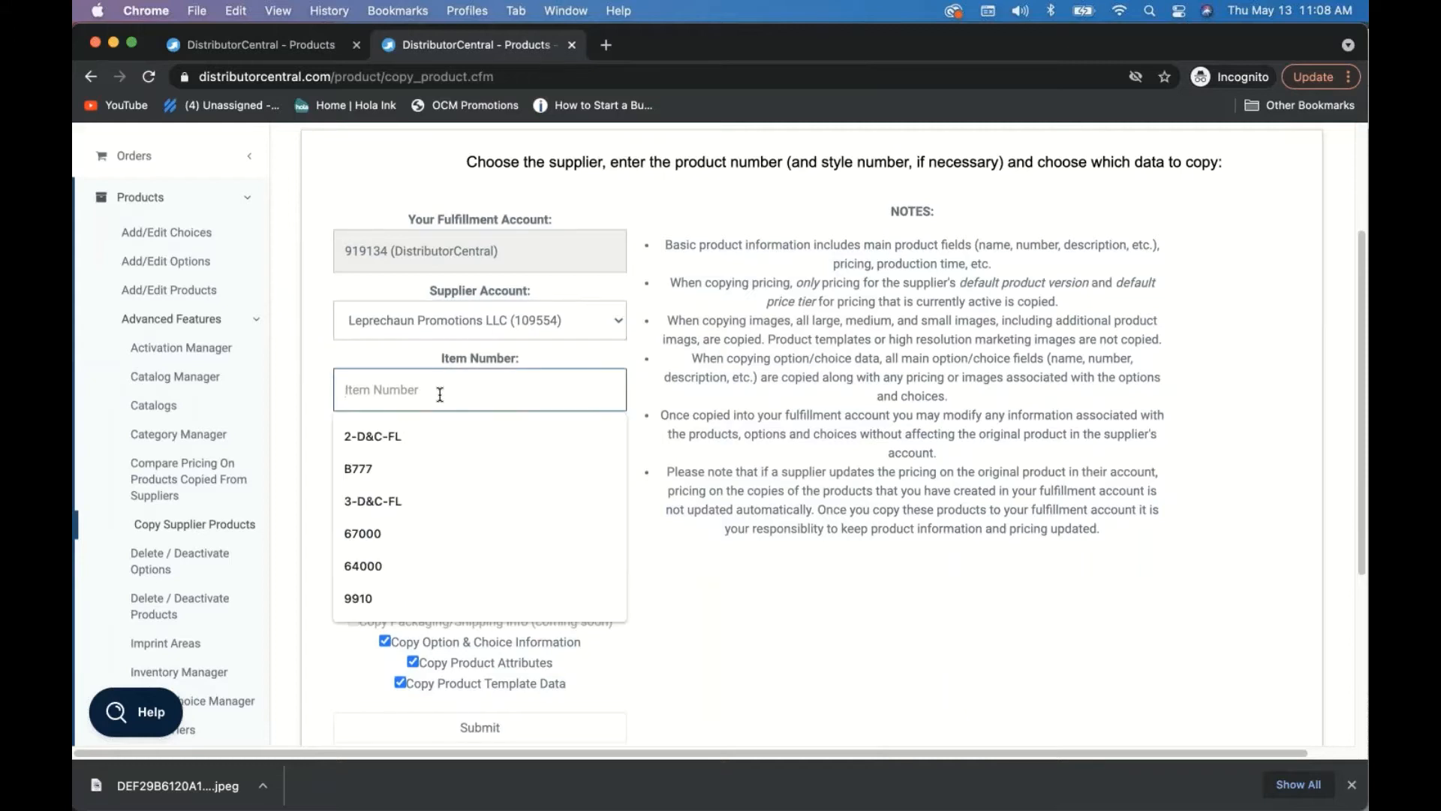
{"action": "type", "text": "s16c"}
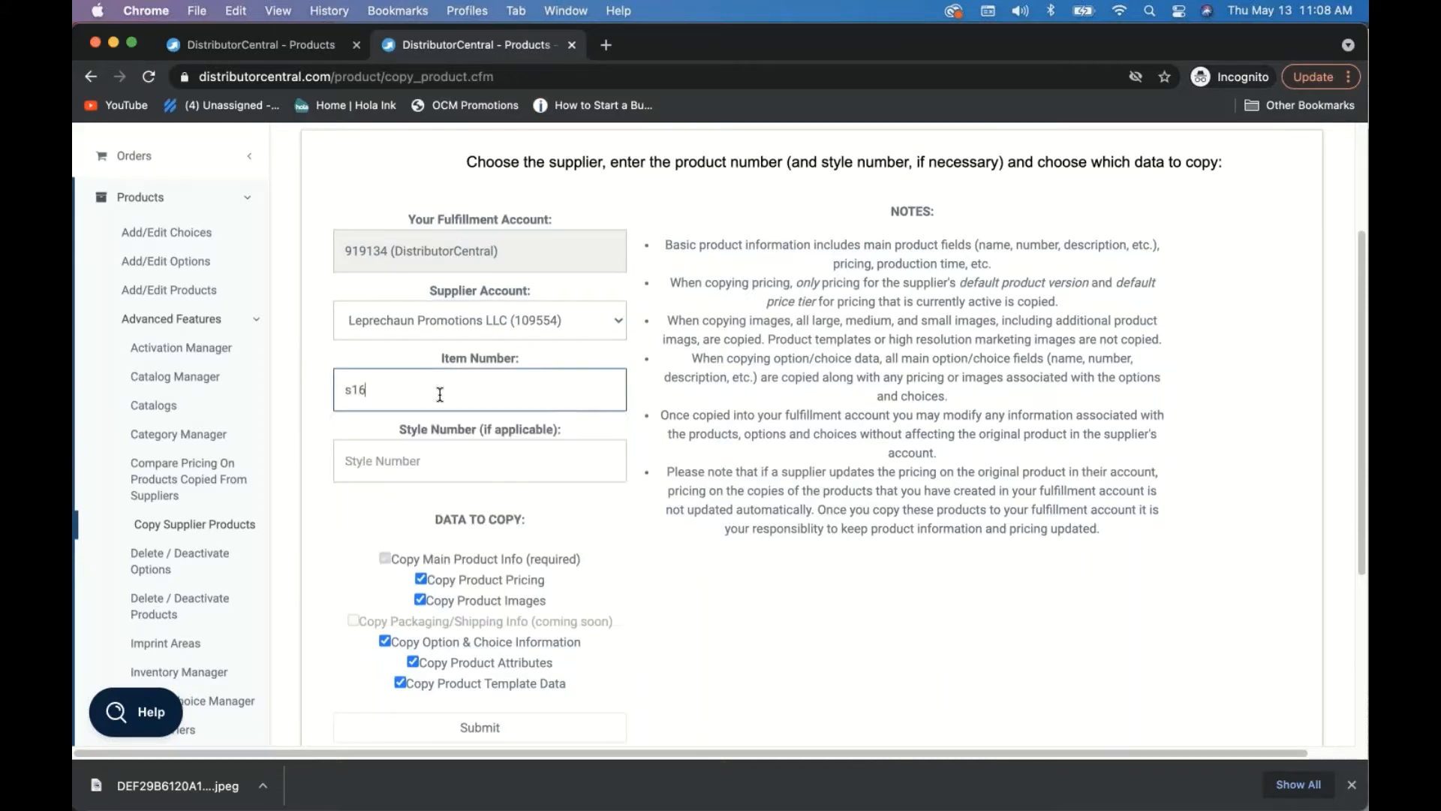
{"action": "left_click", "coordinate": [442, 467]}
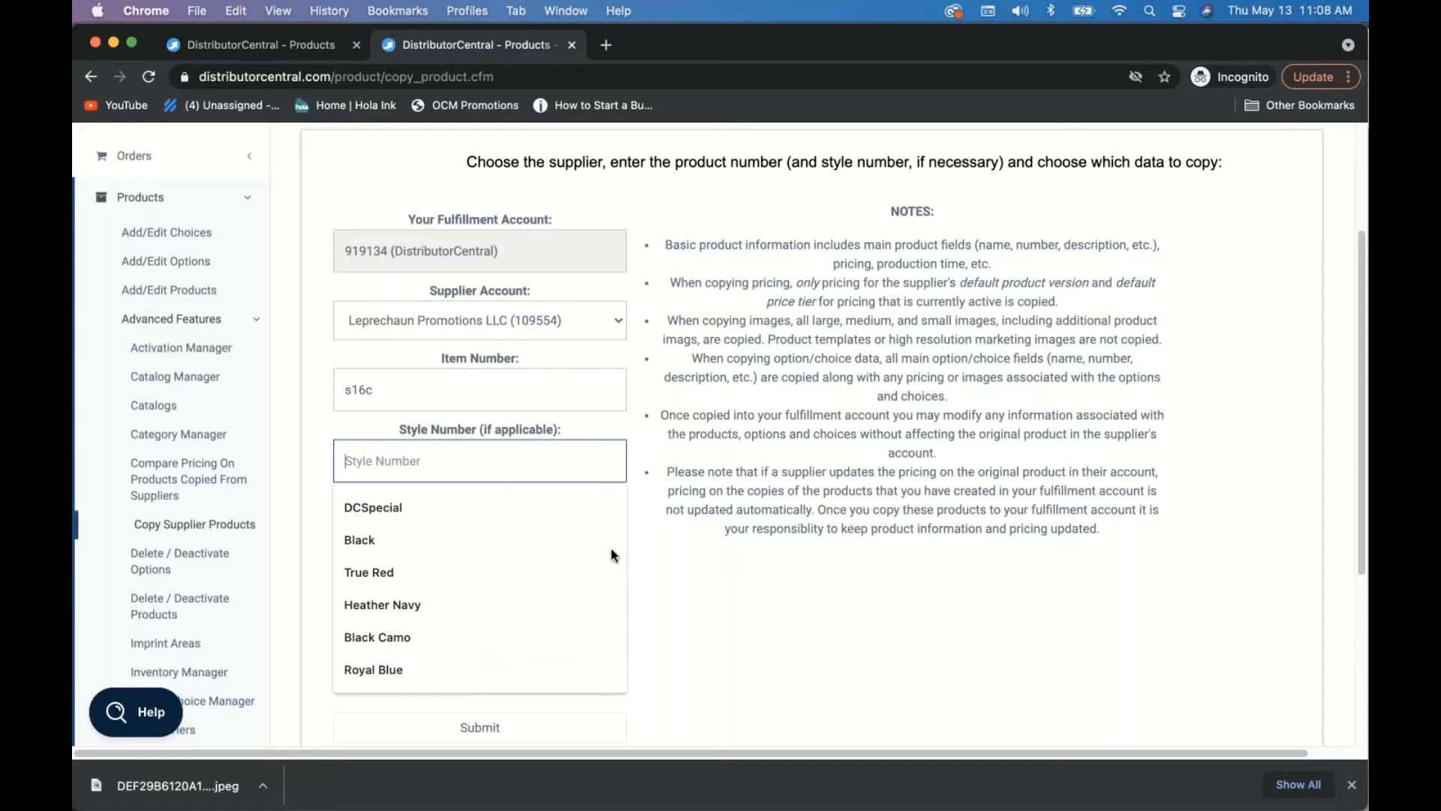
{"action": "left_click", "coordinate": [694, 561]}
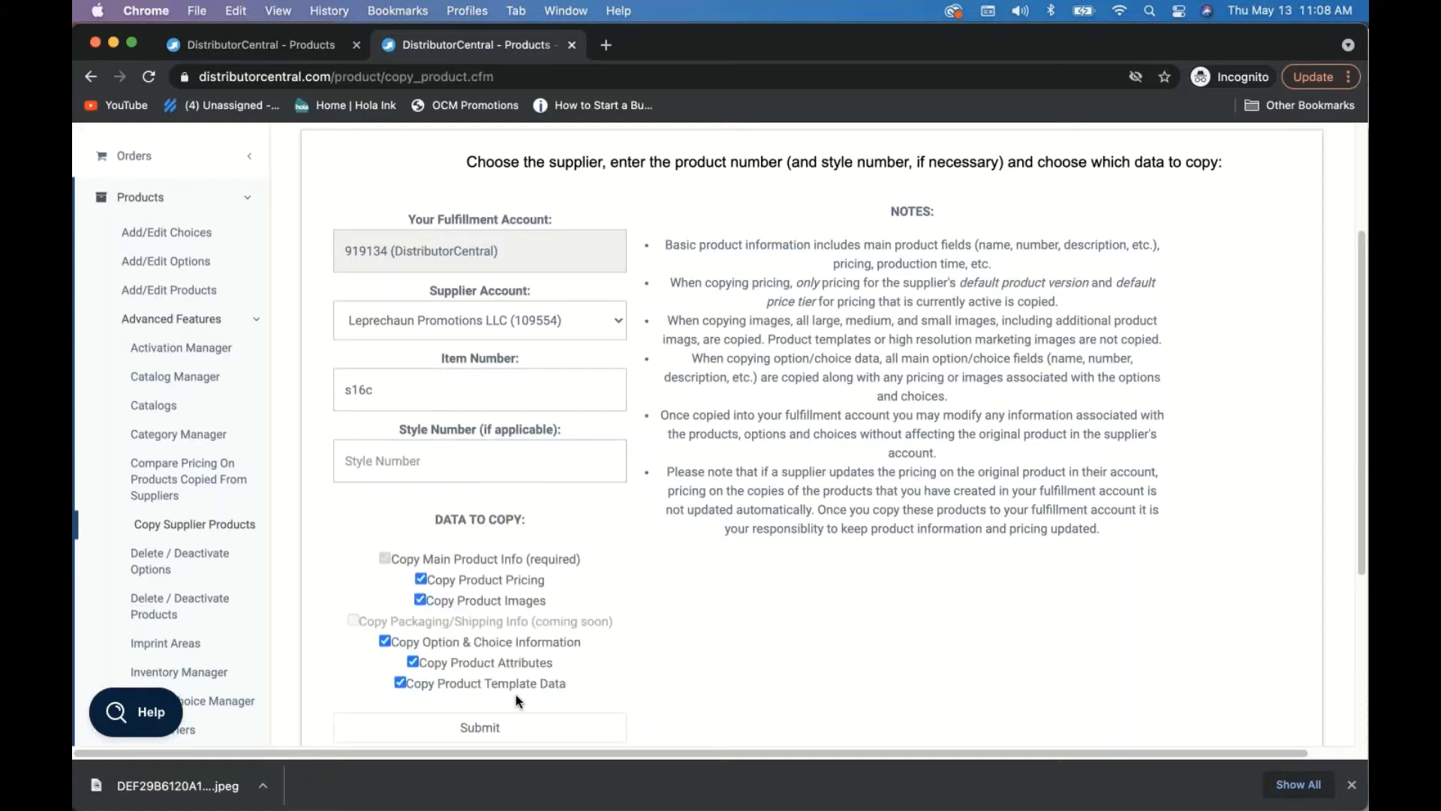
- Turn off copying of product images and template data, then return to the products list
{"action": "left_click", "coordinate": [420, 600]}
{"action": "left_click", "coordinate": [399, 680]}
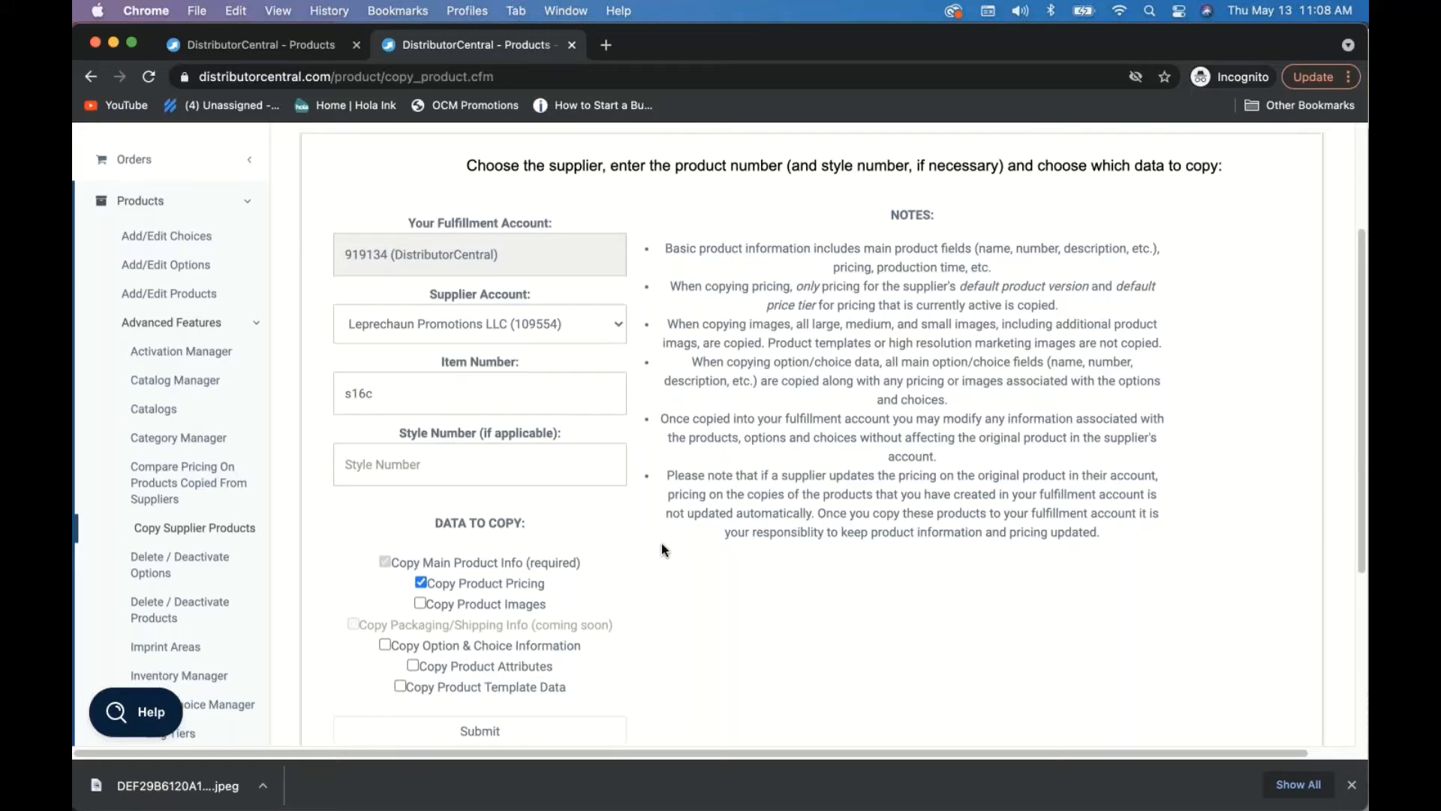
{"action": "scroll", "coordinate": [661, 549], "scroll_direction": "up", "scroll_amount": 3}
{"action": "scroll", "coordinate": [776, 499], "scroll_direction": "down", "scroll_amount": 5}
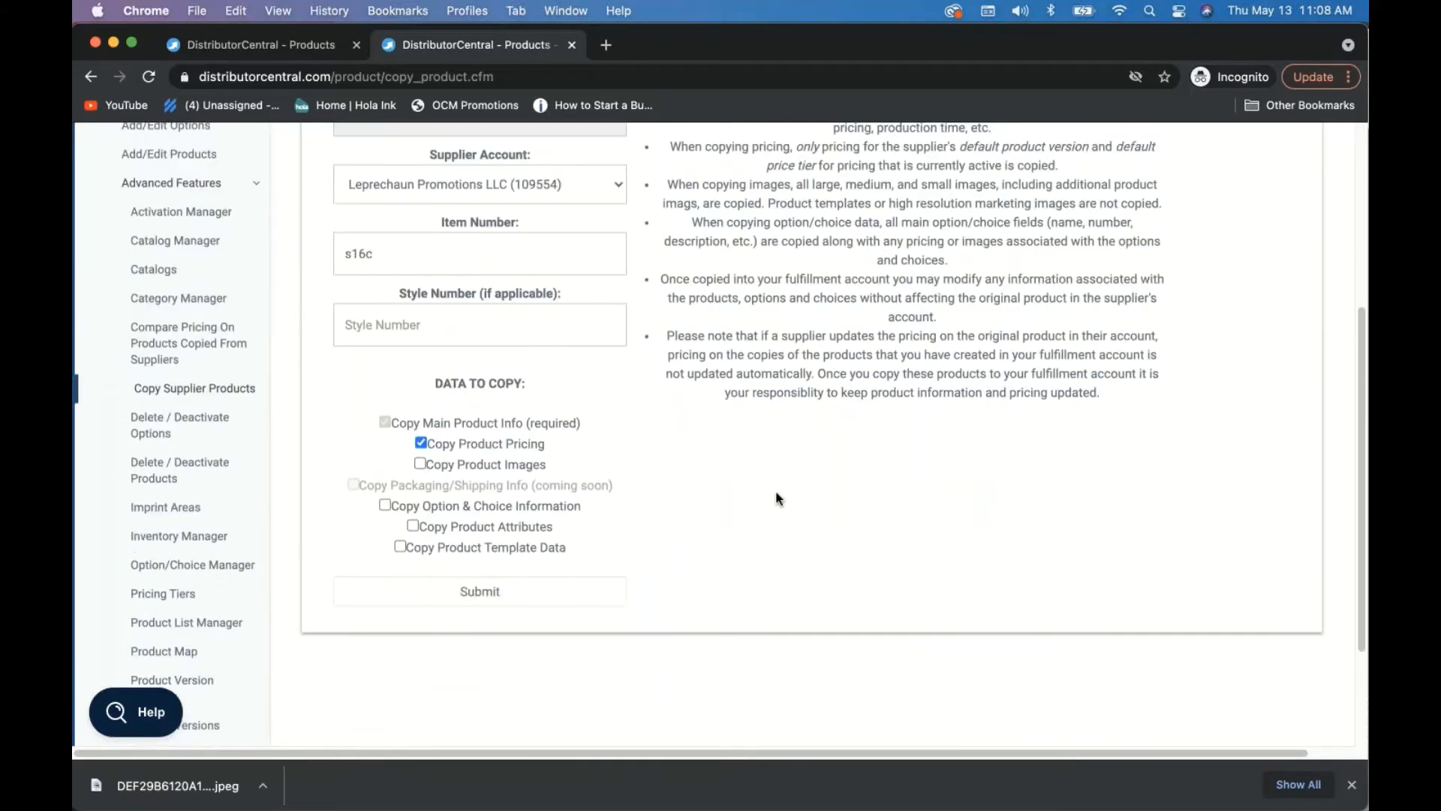
{"action": "scroll", "coordinate": [777, 499], "scroll_direction": "up", "scroll_amount": 5}
{"action": "scroll", "coordinate": [777, 496], "scroll_direction": "down", "scroll_amount": 3}
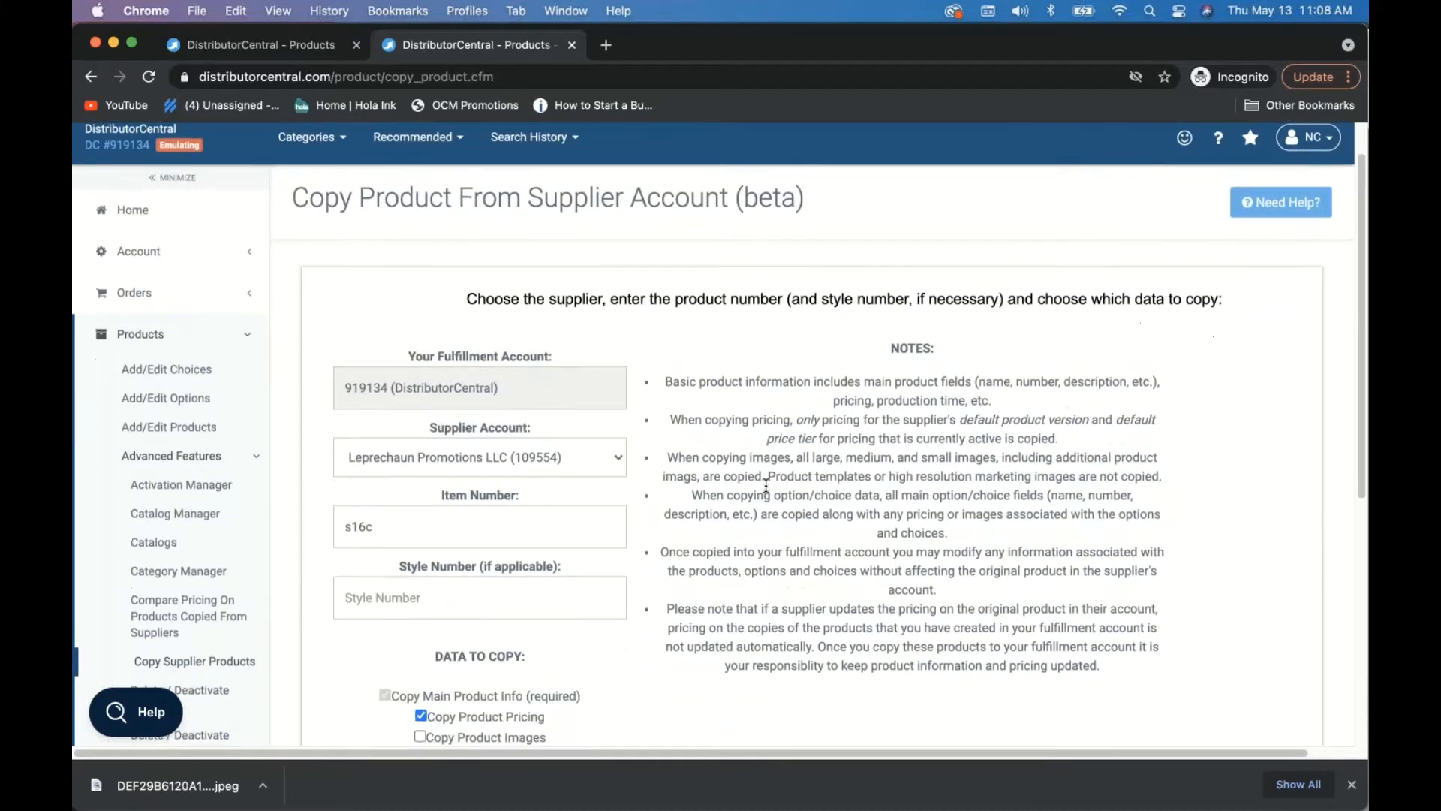
{"action": "left_click", "coordinate": [203, 371]}
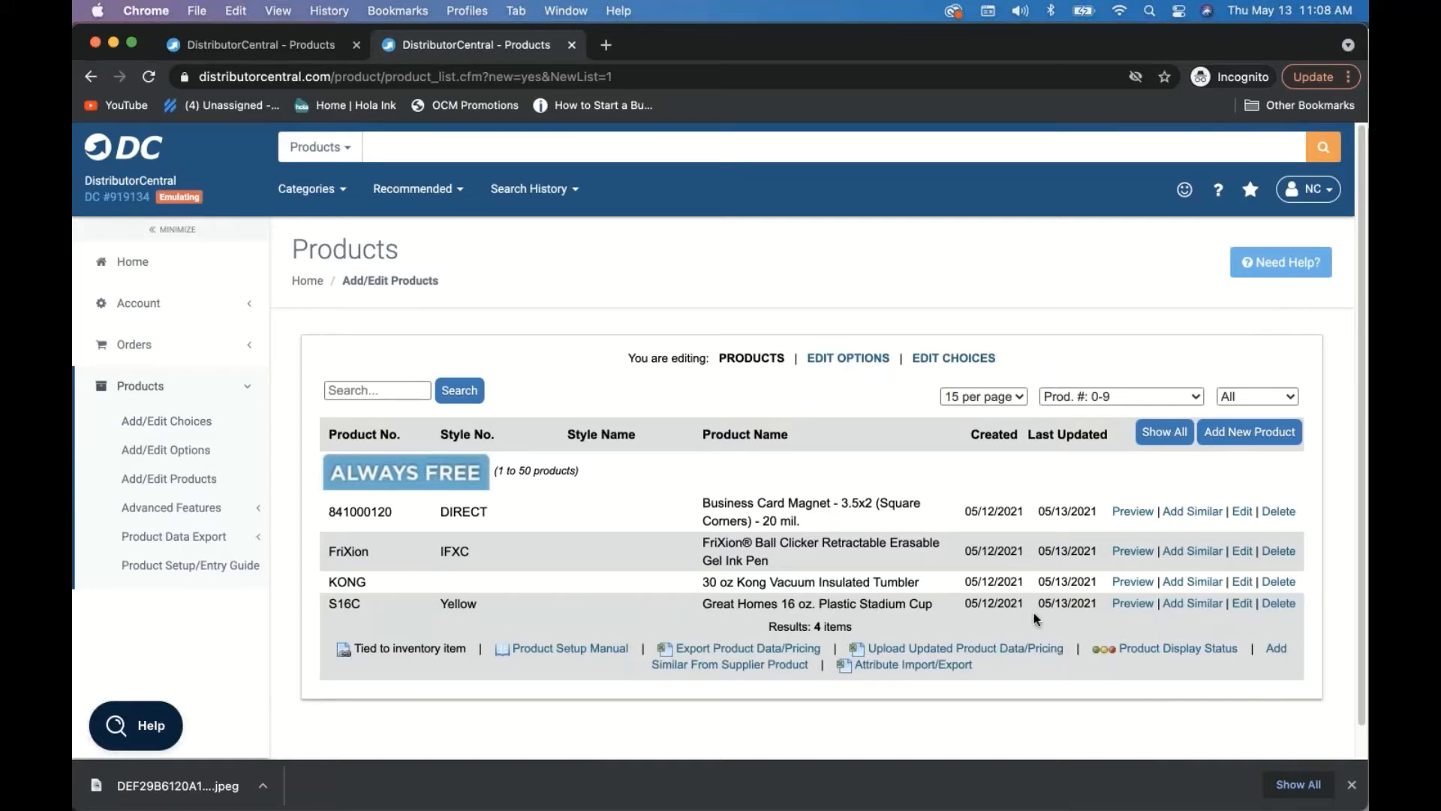
- Edit the S16C stadium cup and select its Yellow value in the Style # field
{"action": "left_click", "coordinate": [1243, 604]}
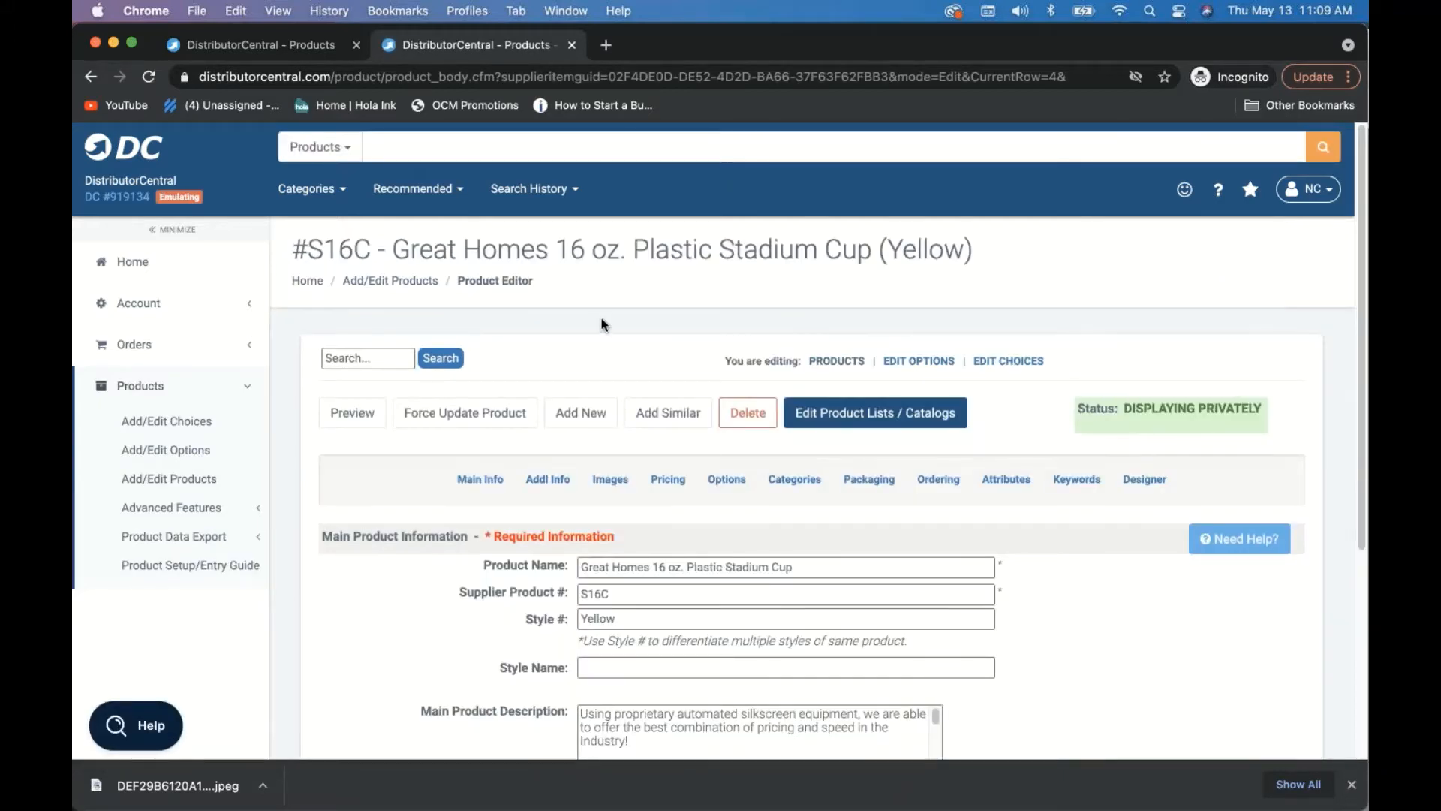
{"action": "scroll", "coordinate": [601, 324], "scroll_direction": "down", "scroll_amount": 3}
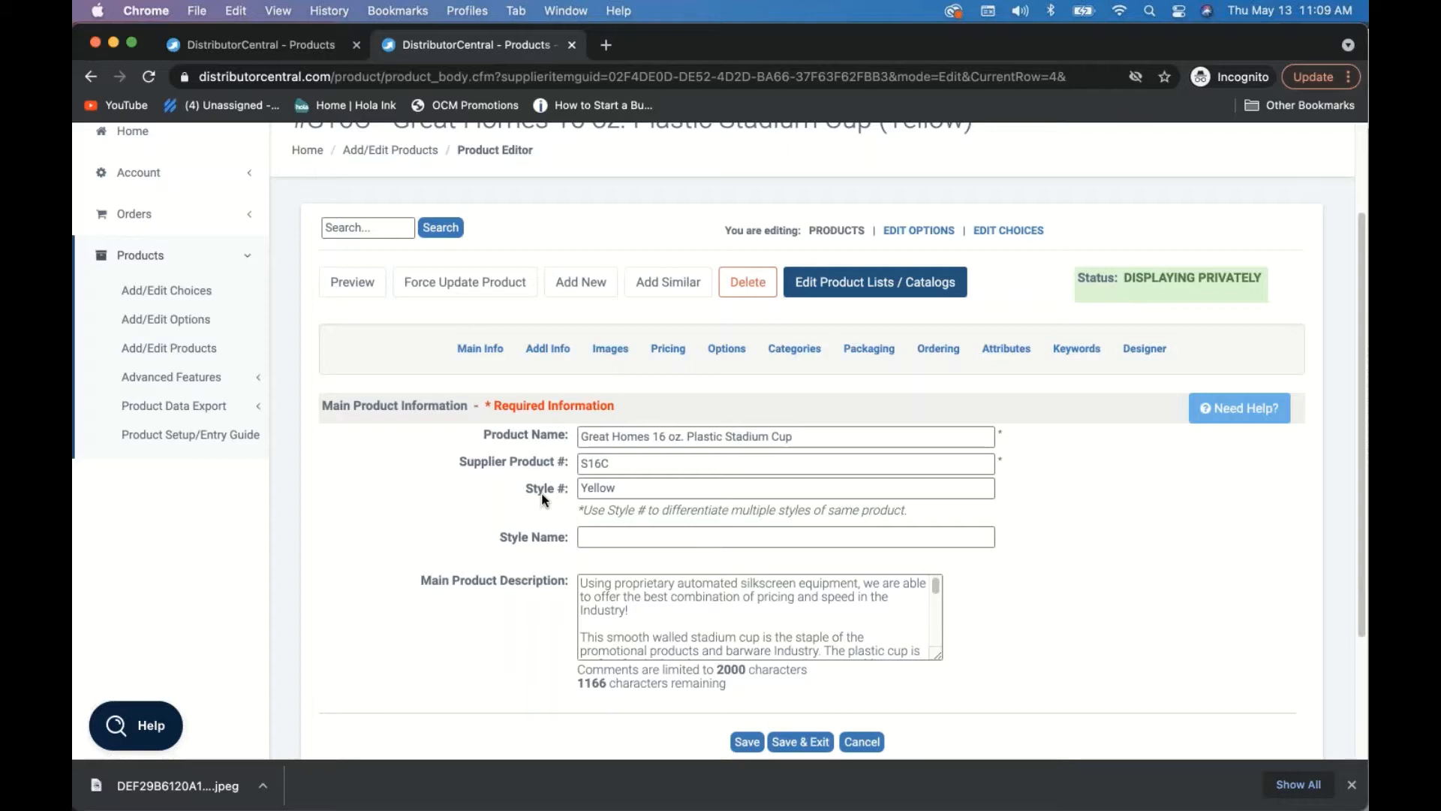
{"action": "left_click", "coordinate": [582, 487]}
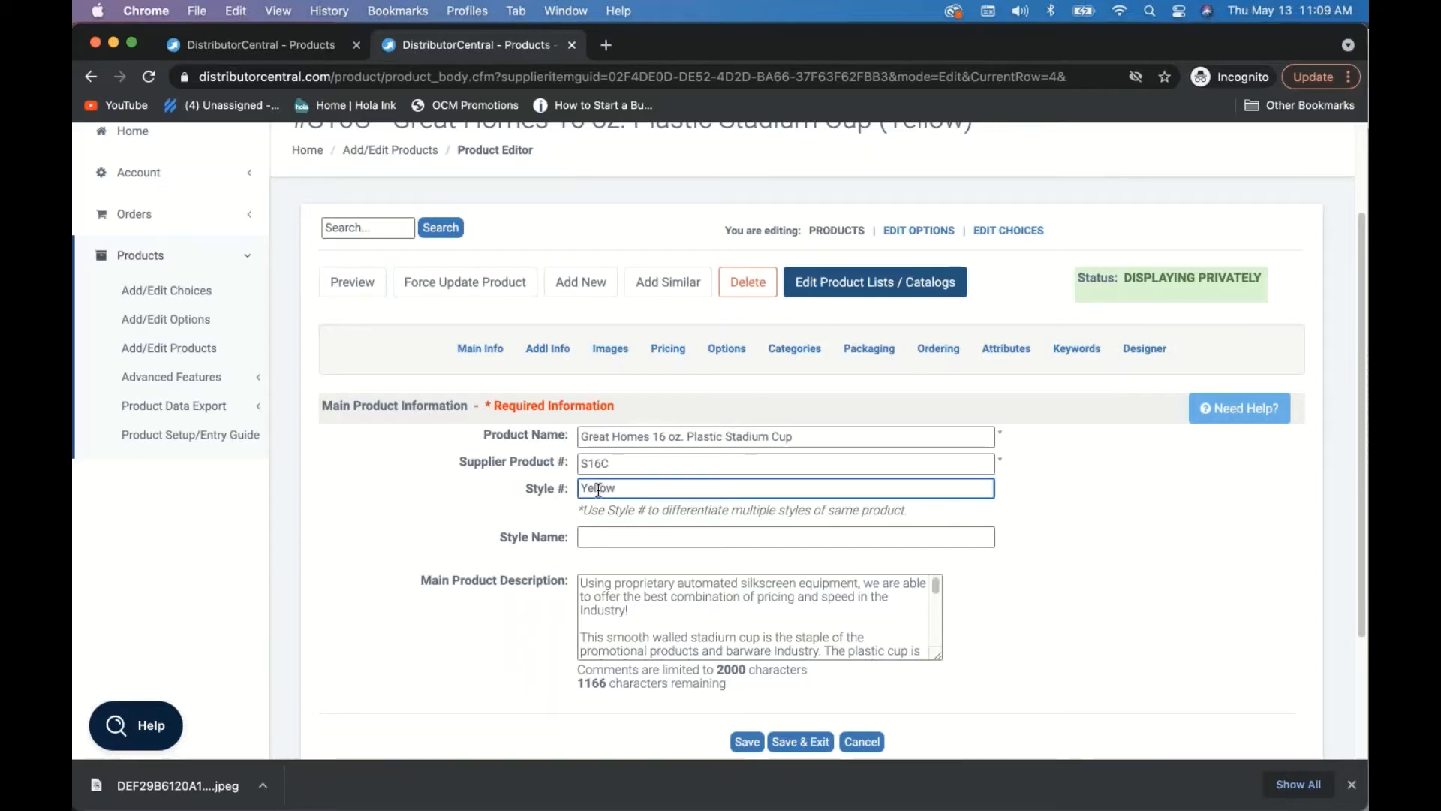
{"action": "left_click_drag", "start_coordinate": [582, 487], "coordinate": [620, 488]}
{"action": "left_click", "coordinate": [644, 488]}
- Review the stadium cup's product images, then launch its Product Designer listing YellowStadiumCup.jpeg at 595 × 750
{"action": "left_click", "coordinate": [608, 353]}
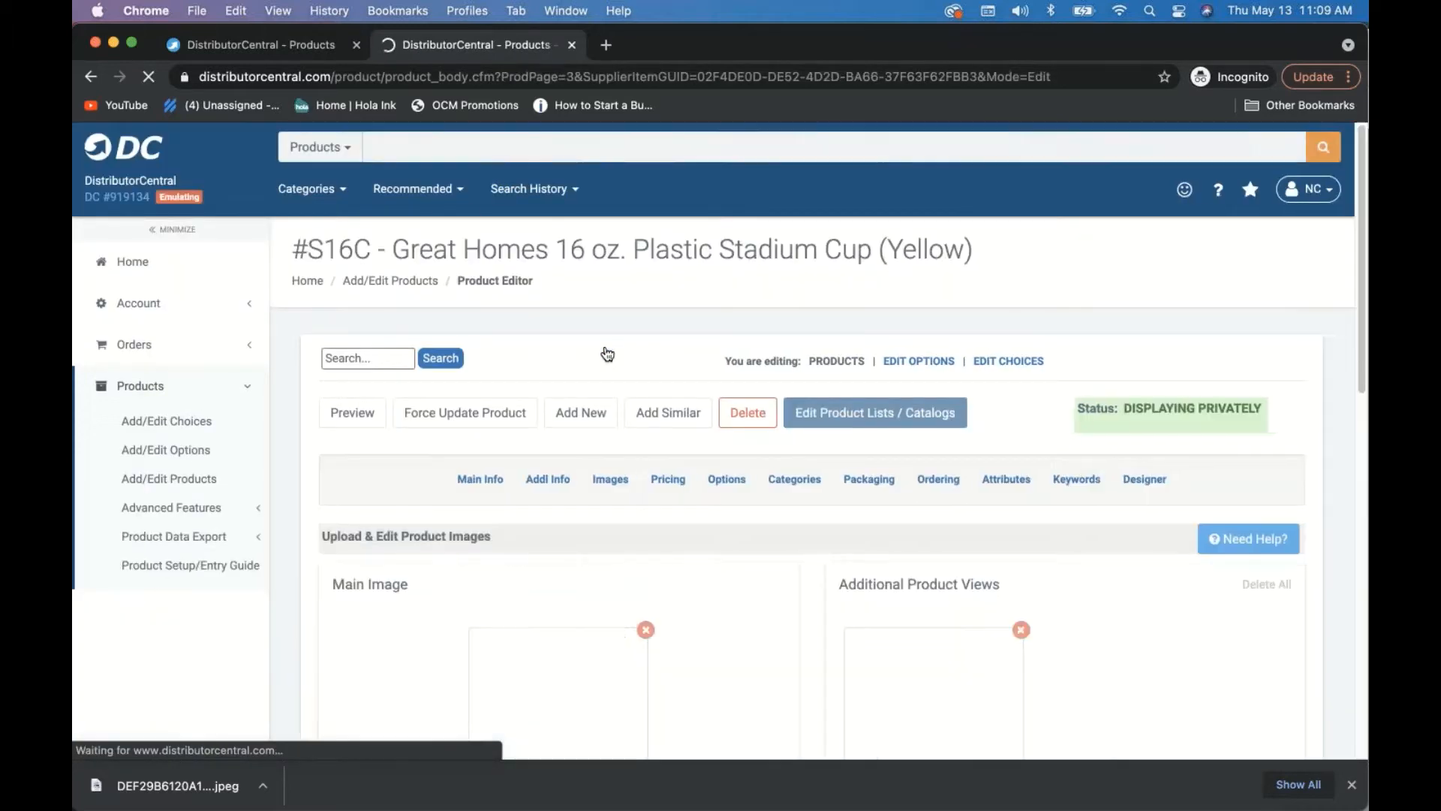
{"action": "scroll", "coordinate": [718, 480], "scroll_direction": "down", "scroll_amount": 5}
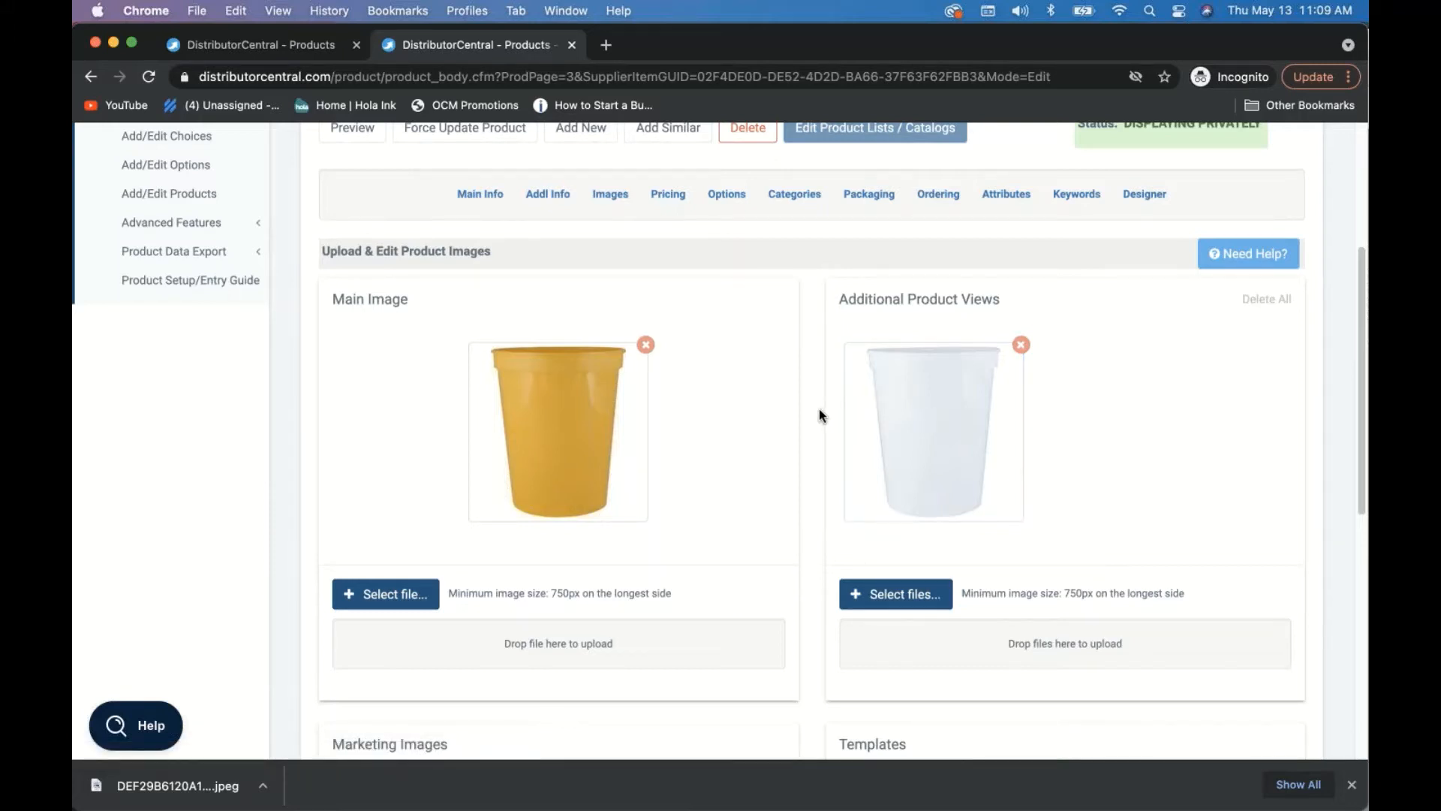
{"action": "scroll", "coordinate": [820, 414], "scroll_direction": "up", "scroll_amount": 2}
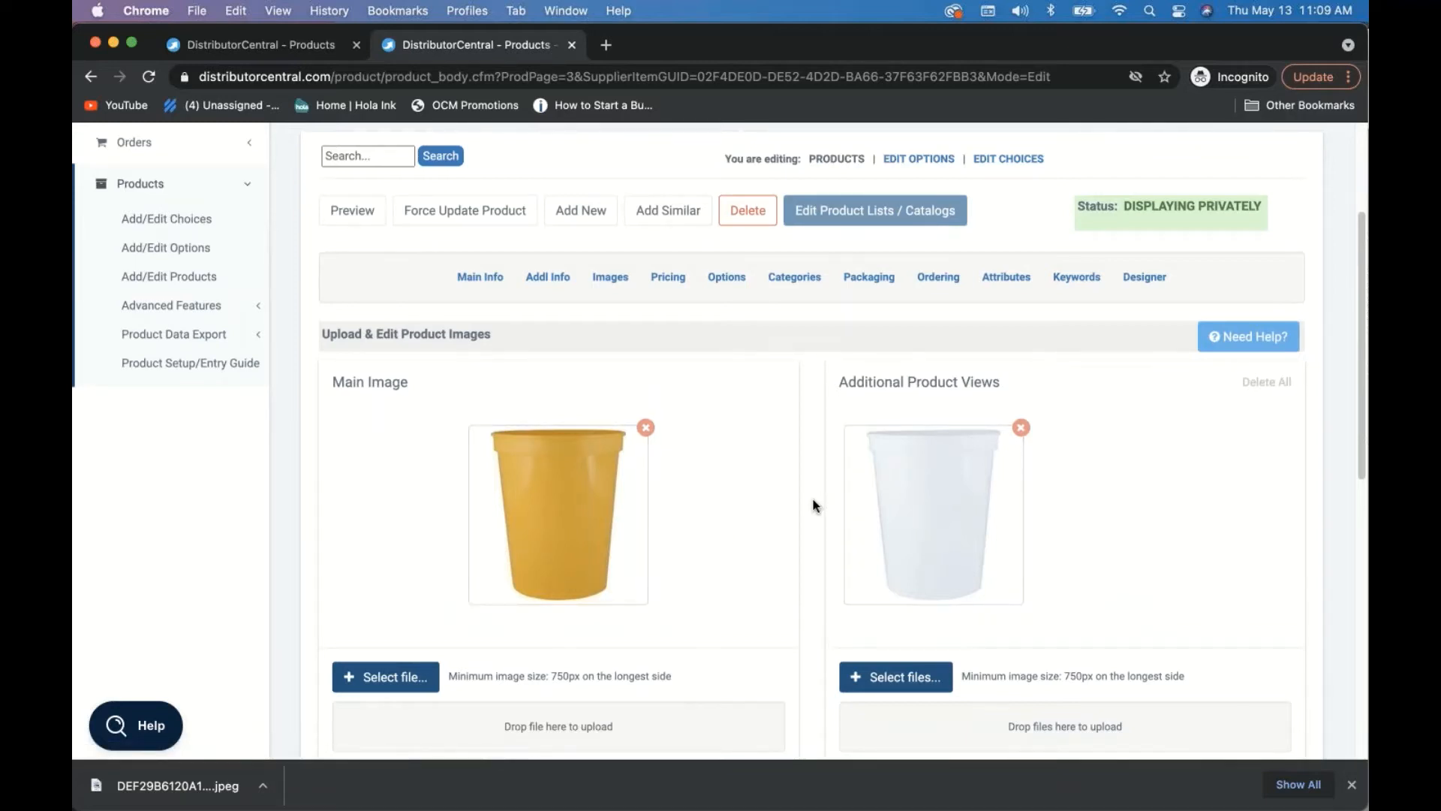
{"action": "scroll", "coordinate": [815, 505], "scroll_direction": "down", "scroll_amount": 1}
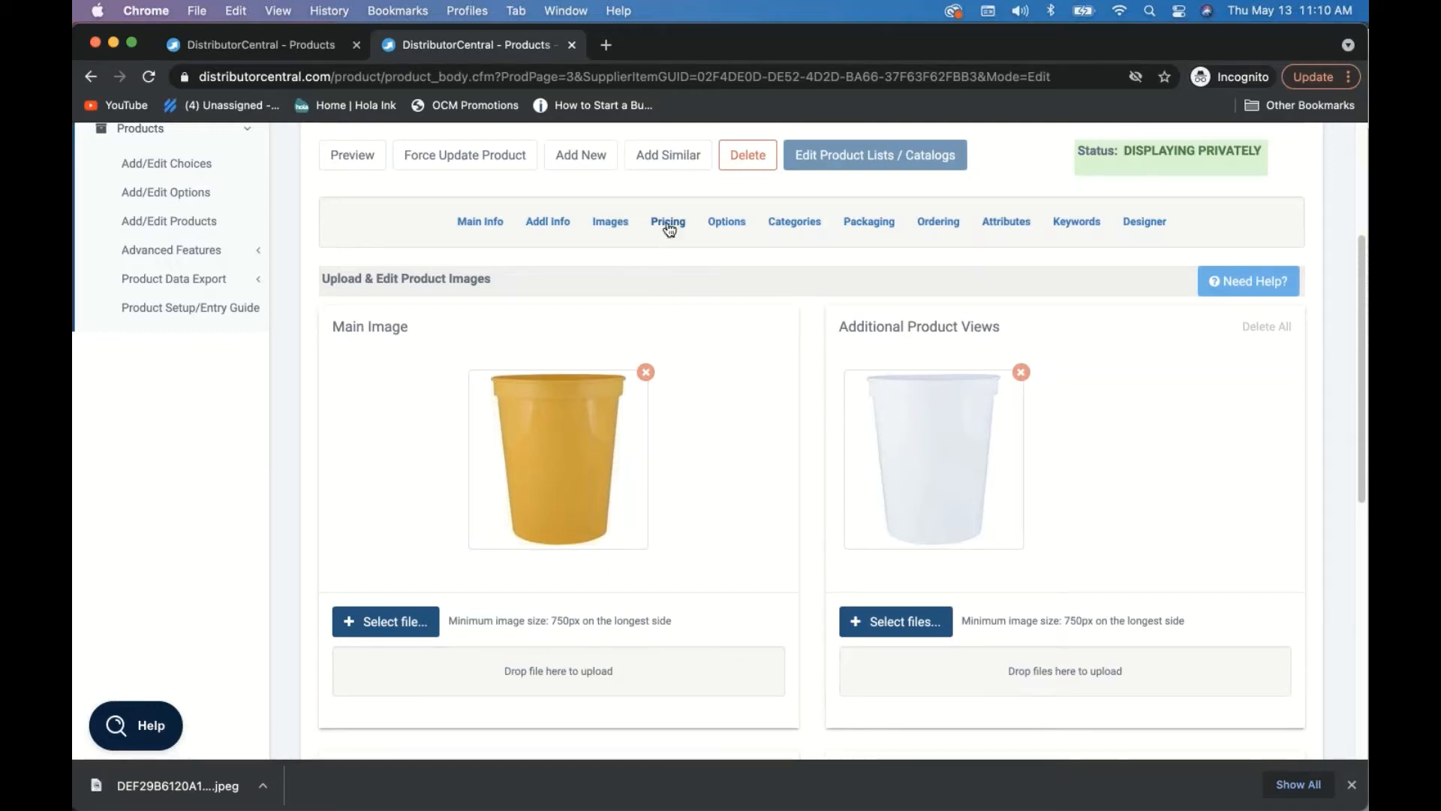
{"action": "left_click", "coordinate": [1145, 221]}
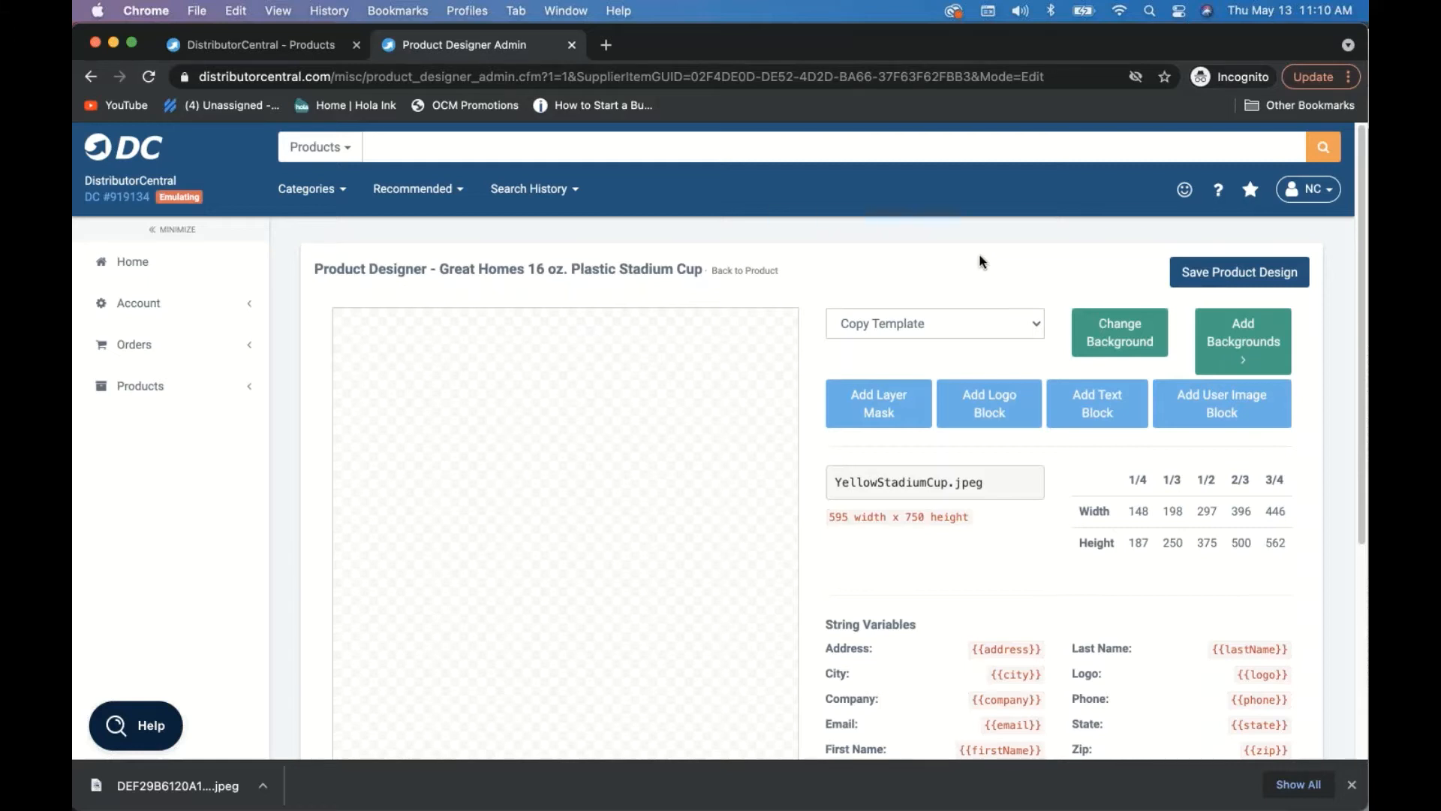
- Upload YellowStadiumCup.jpeg as the cup design's background (half size 297 × 375), discarding a second upload
{"action": "scroll", "coordinate": [980, 261], "scroll_direction": "down", "scroll_amount": 2}
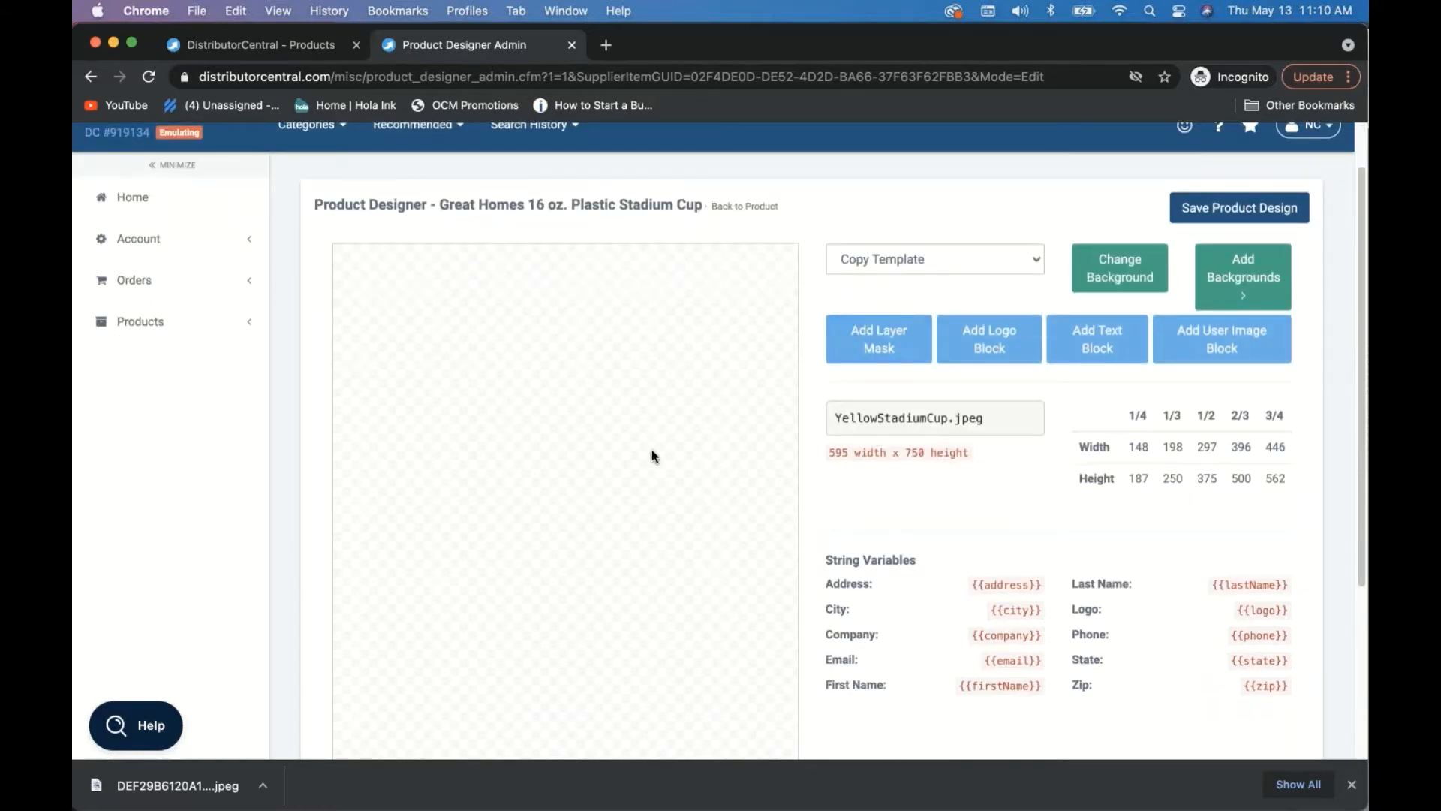
{"action": "left_click", "coordinate": [1241, 279]}
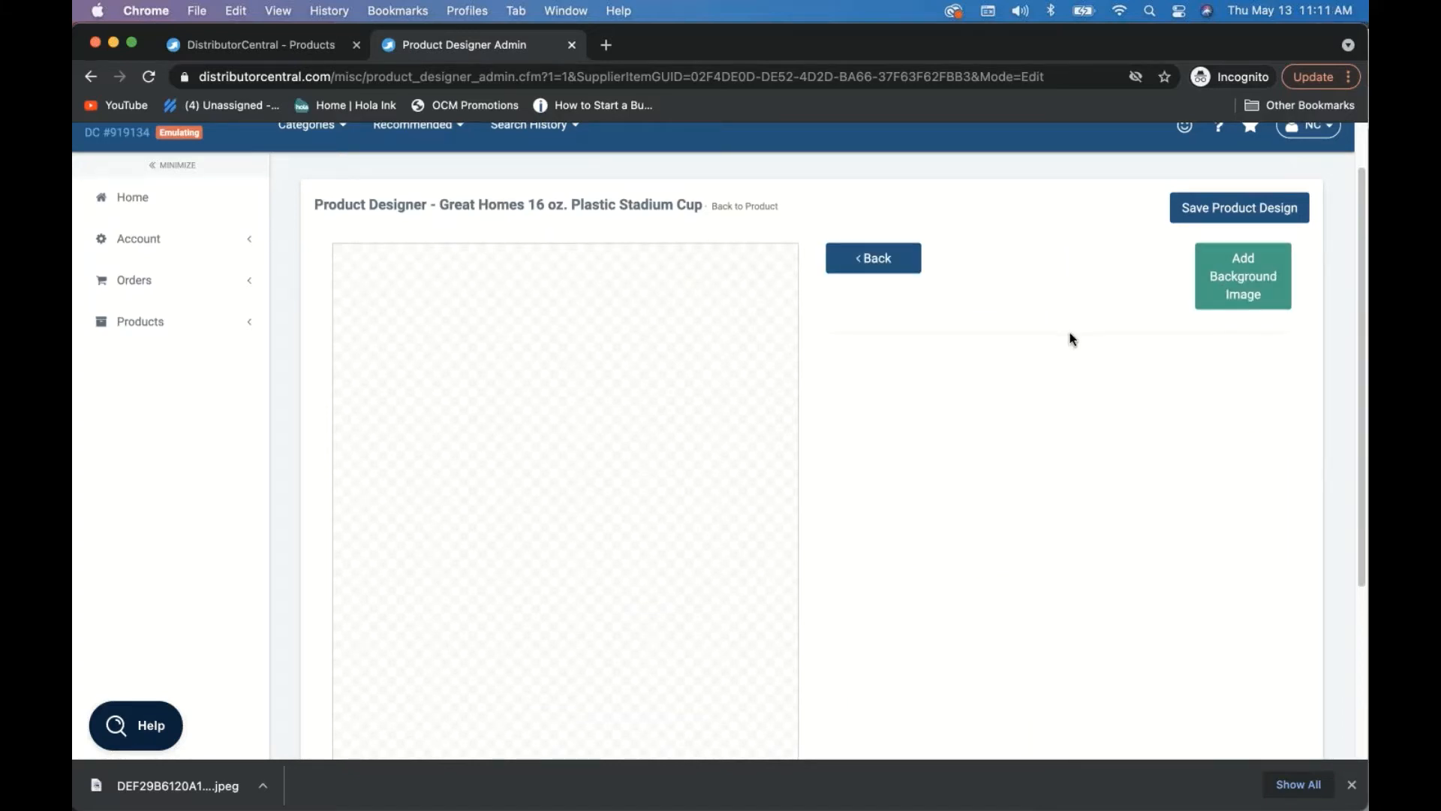
{"action": "left_click", "coordinate": [1252, 270]}
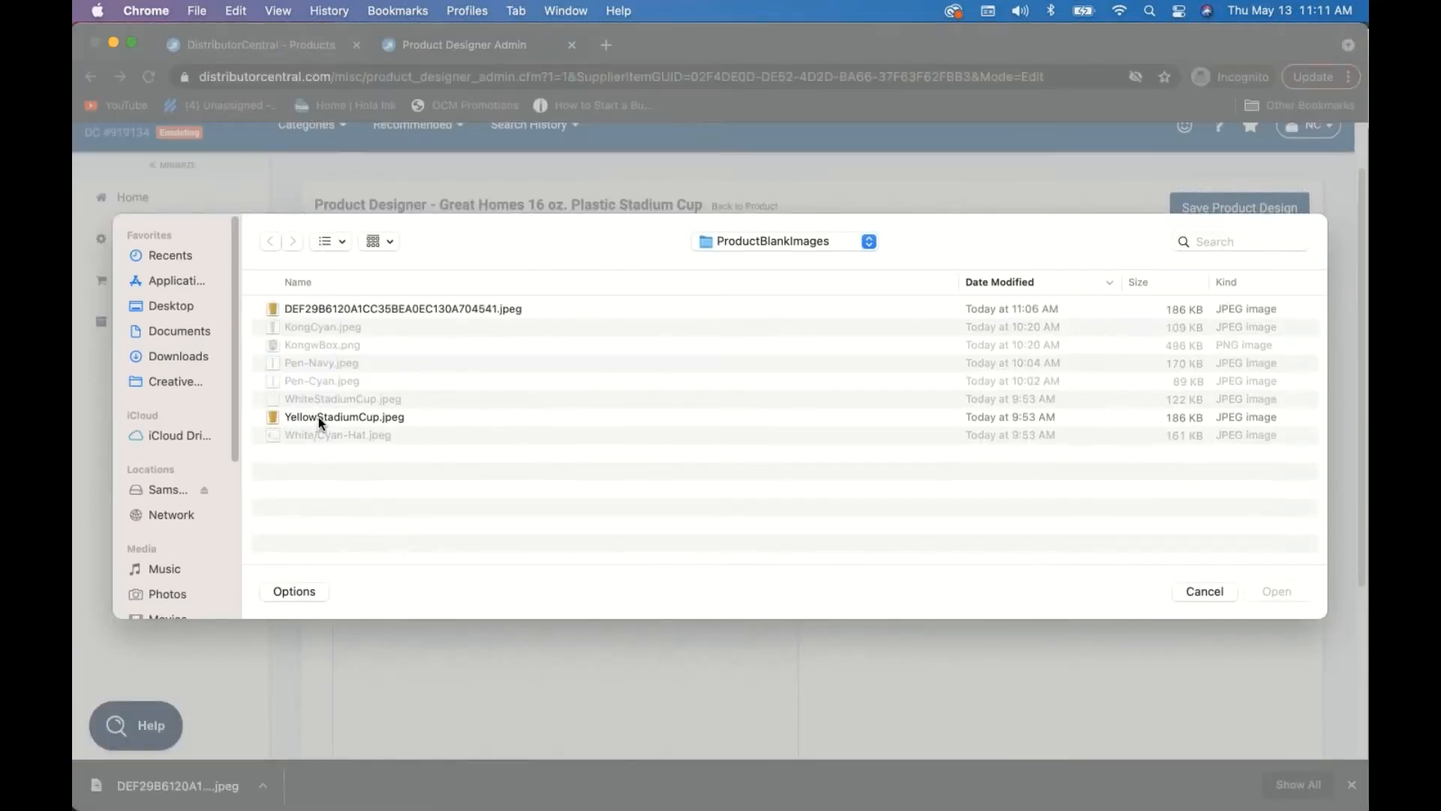
{"action": "left_click", "coordinate": [318, 417]}
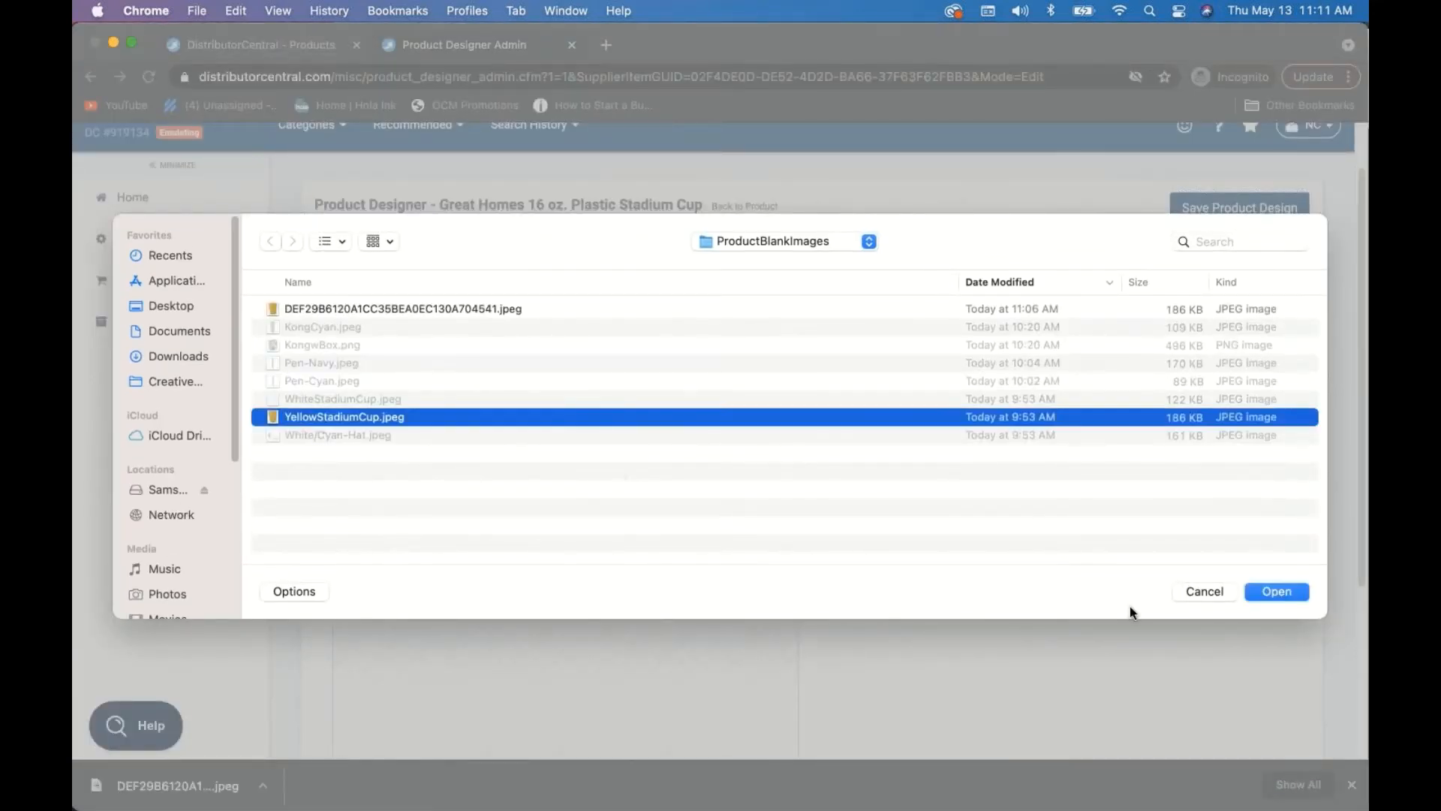
{"action": "left_click", "coordinate": [1283, 590]}
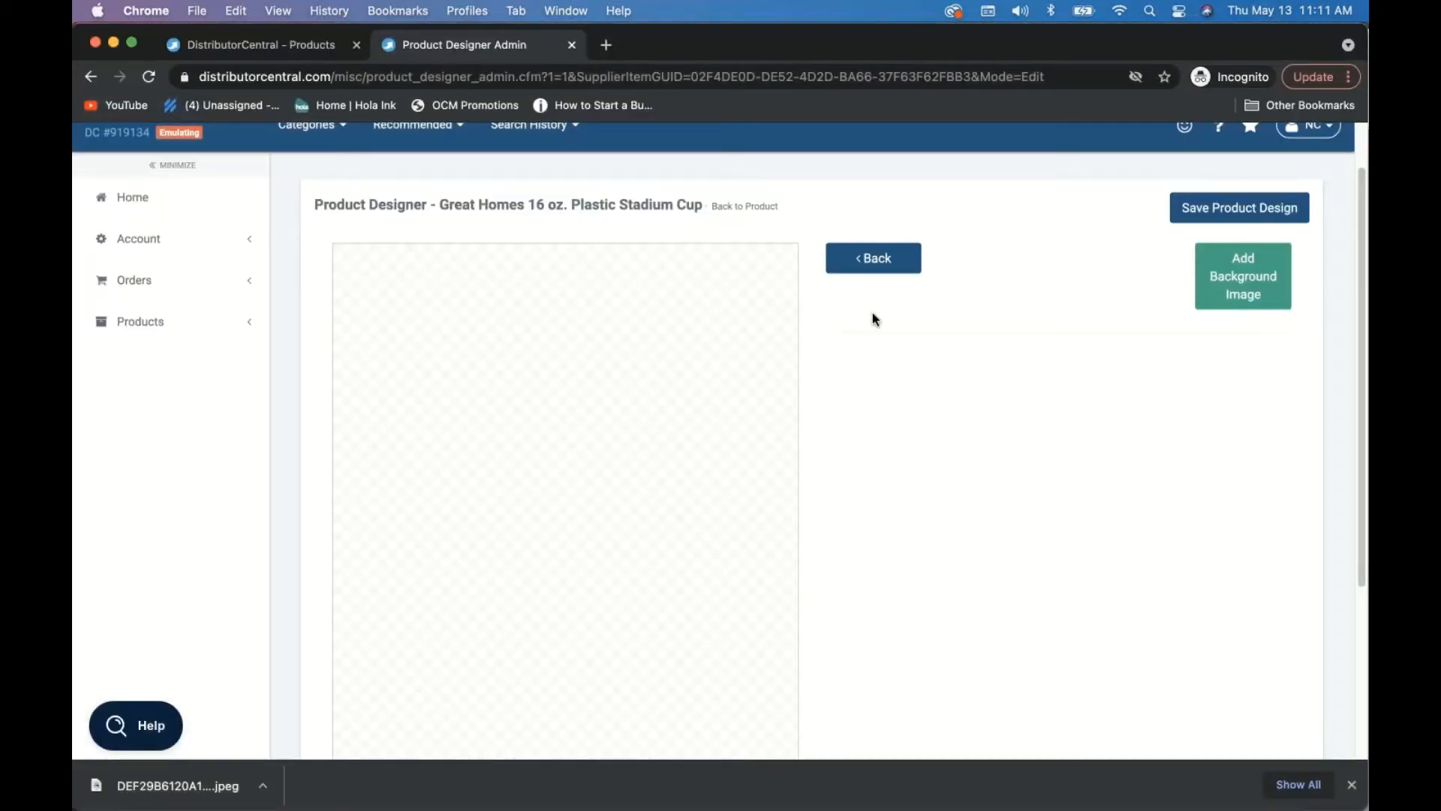
{"action": "scroll", "coordinate": [839, 473], "scroll_direction": "down", "scroll_amount": 5}
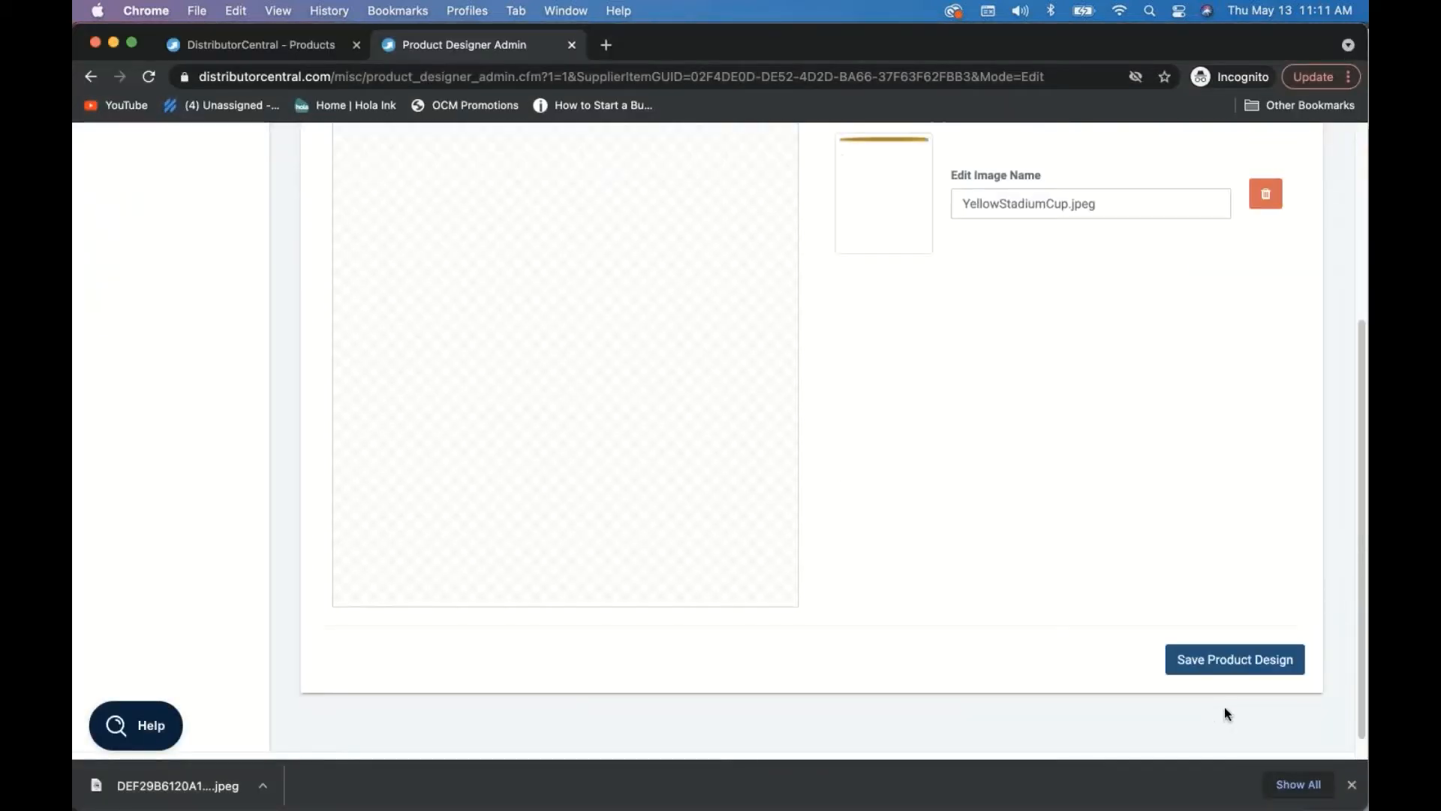
{"action": "scroll", "coordinate": [1034, 524], "scroll_direction": "up", "scroll_amount": 3}
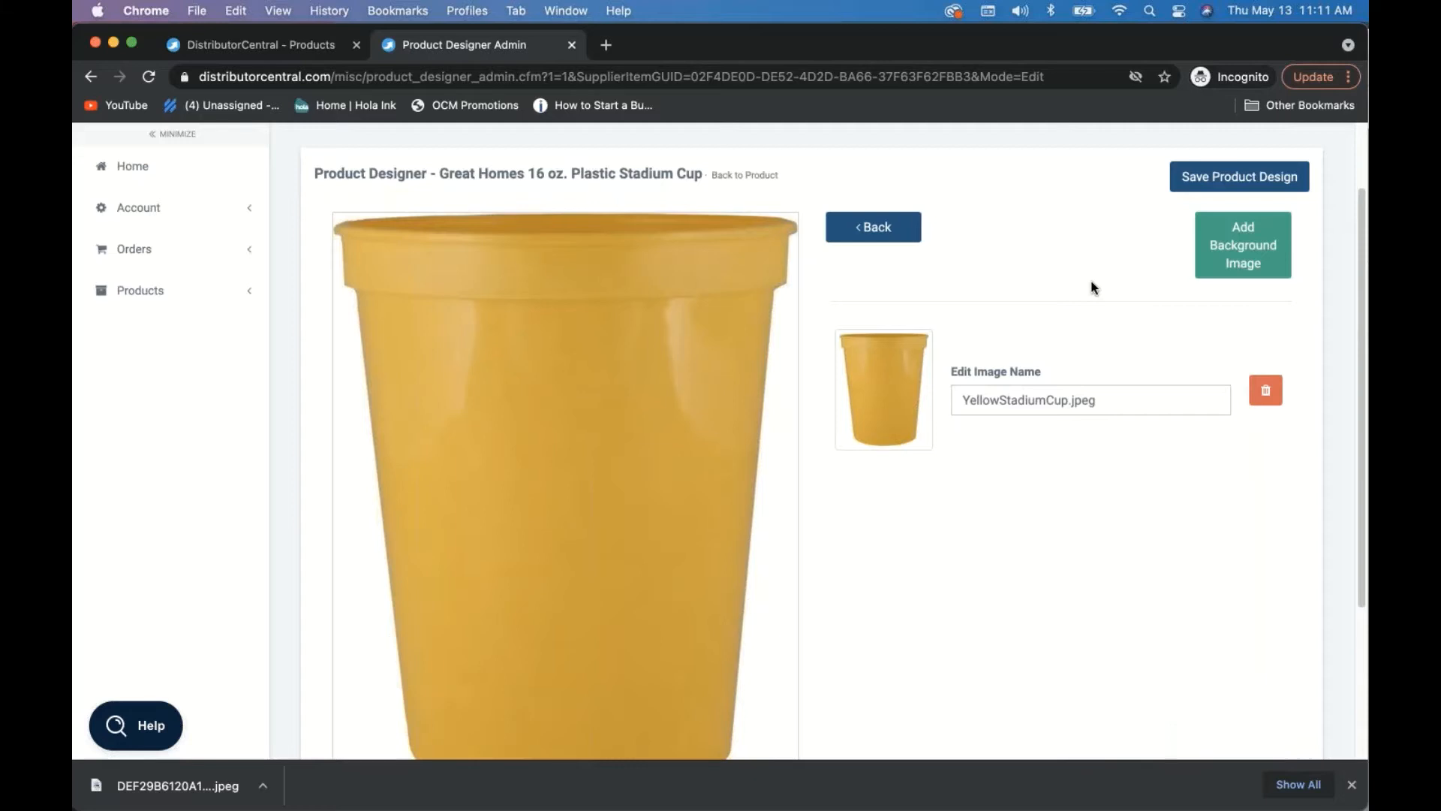
{"action": "left_click", "coordinate": [1250, 255]}
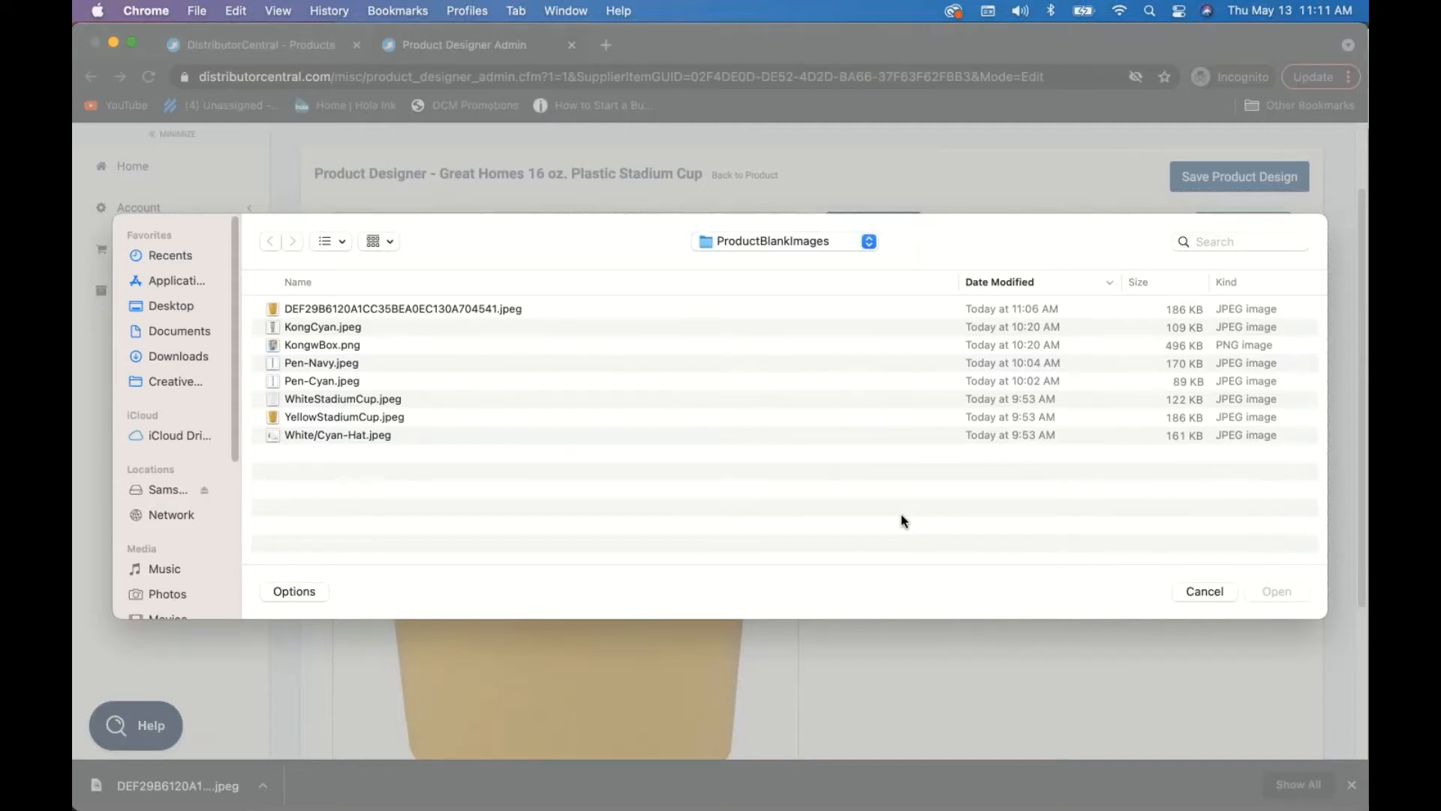
{"action": "left_click", "coordinate": [1203, 590]}
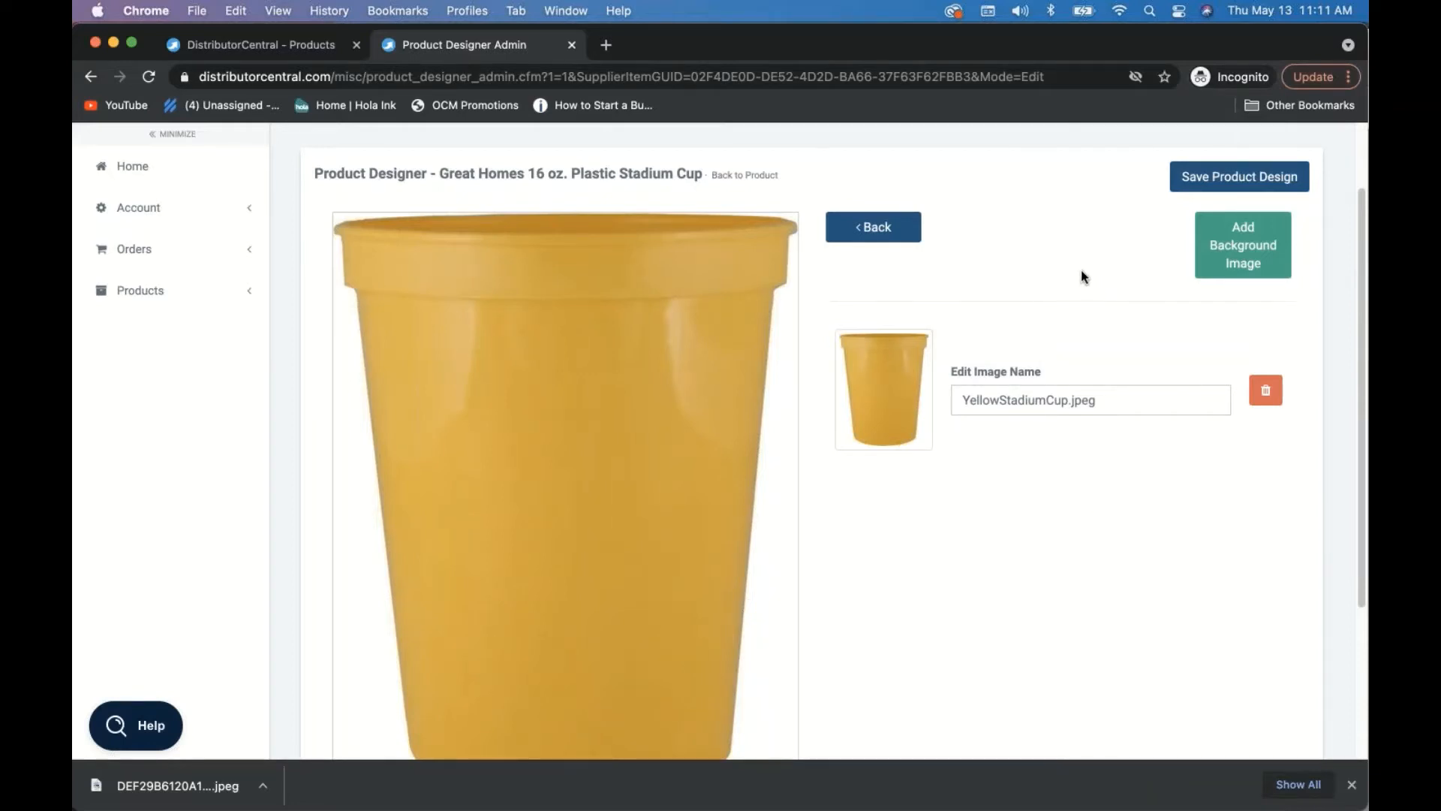
{"action": "left_click", "coordinate": [875, 226]}
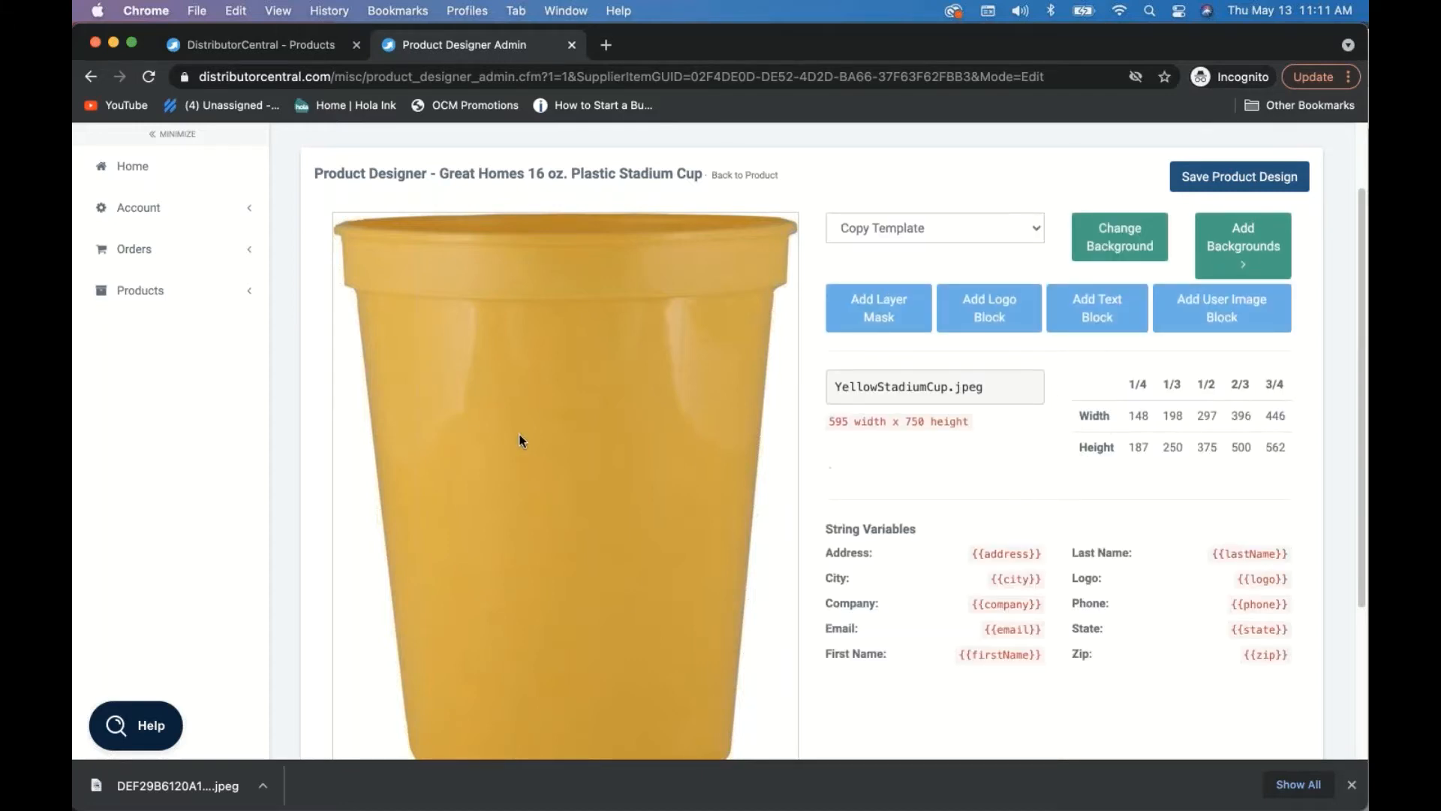
- Add a logo block and save the blue logo on the yellow cup at size 31 × 43, position 29 × 35
{"action": "left_click", "coordinate": [995, 305]}
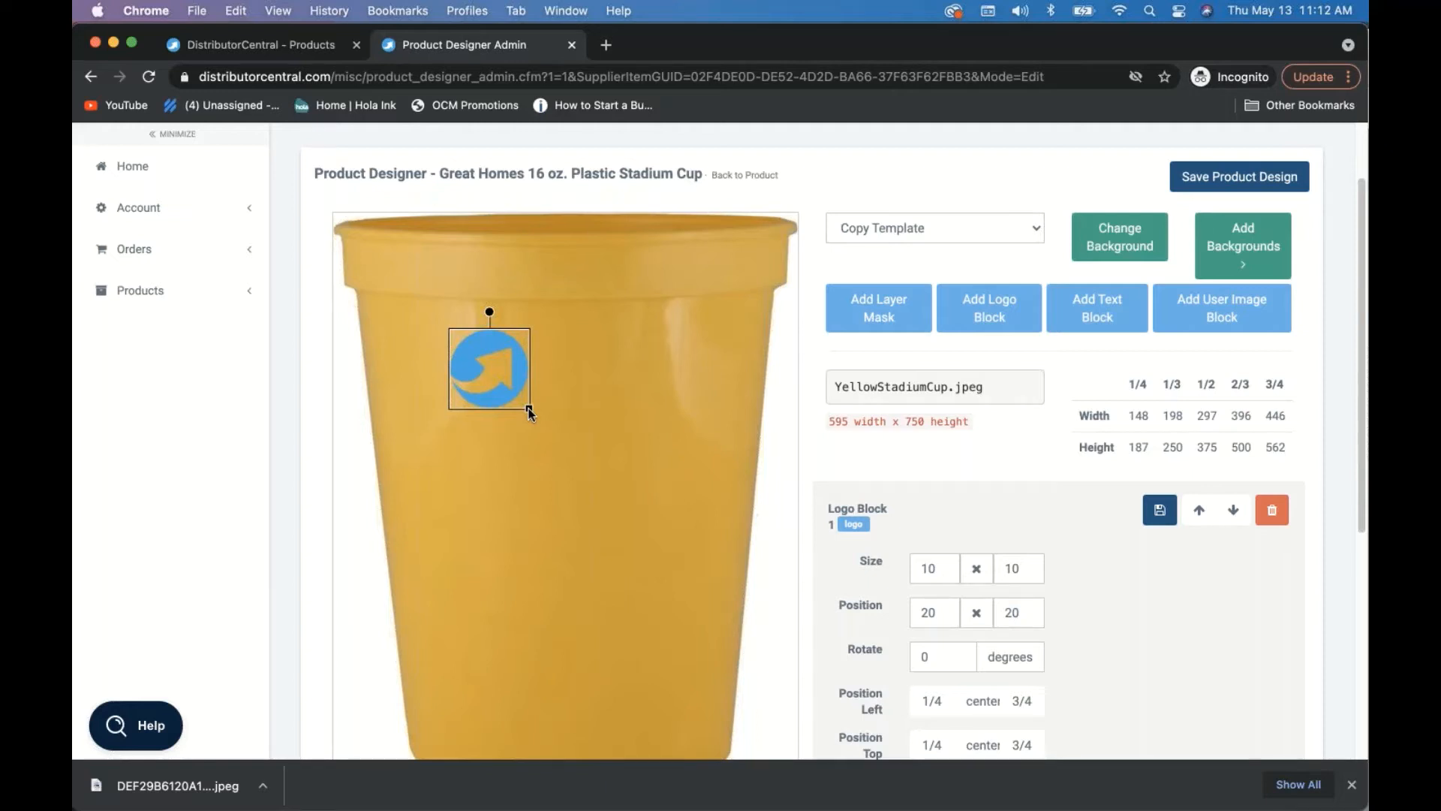
{"action": "left_click_drag", "start_coordinate": [529, 412], "coordinate": [583, 503]}
{"action": "left_click_drag", "start_coordinate": [517, 430], "coordinate": [592, 568]}
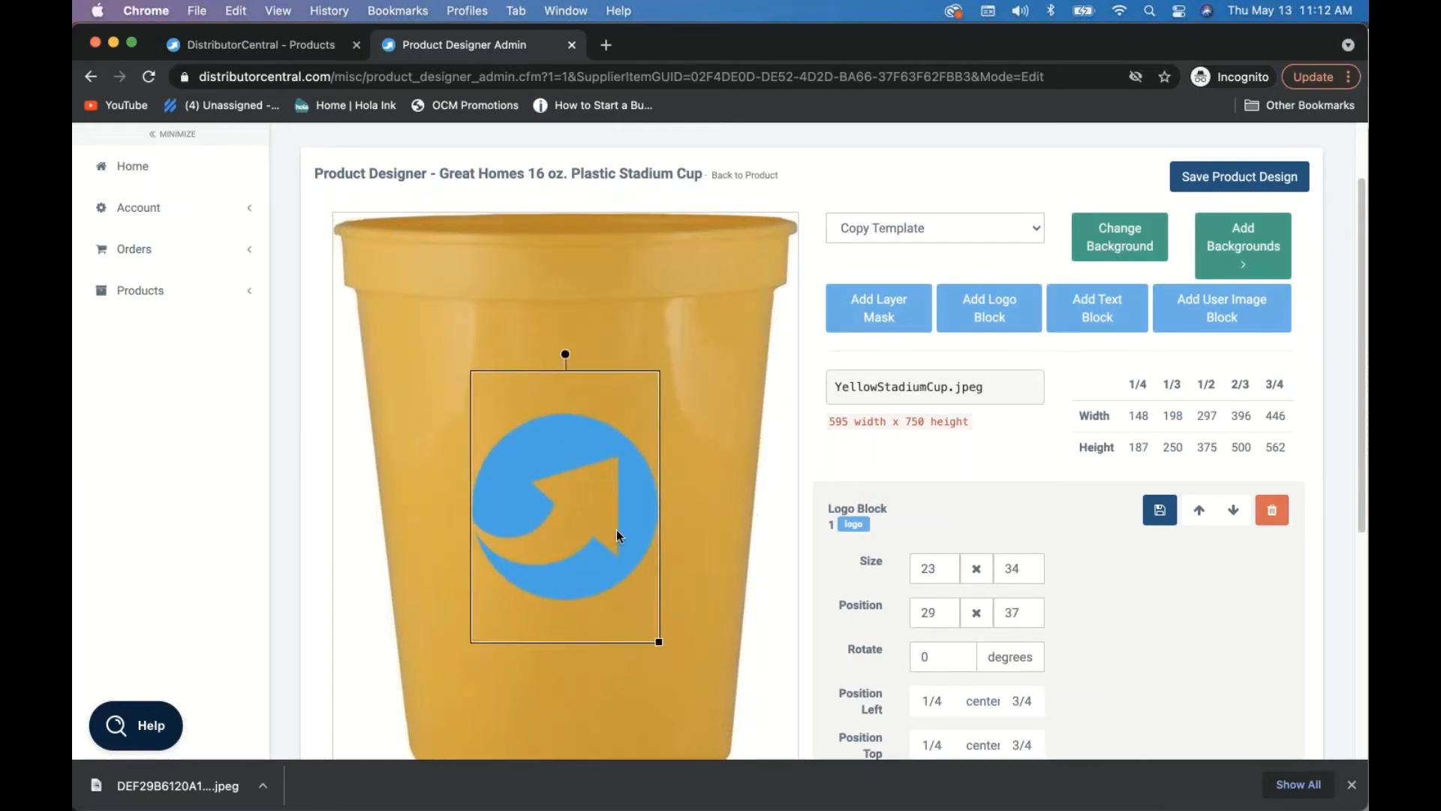
{"action": "scroll", "coordinate": [615, 529], "scroll_direction": "down", "scroll_amount": 2}
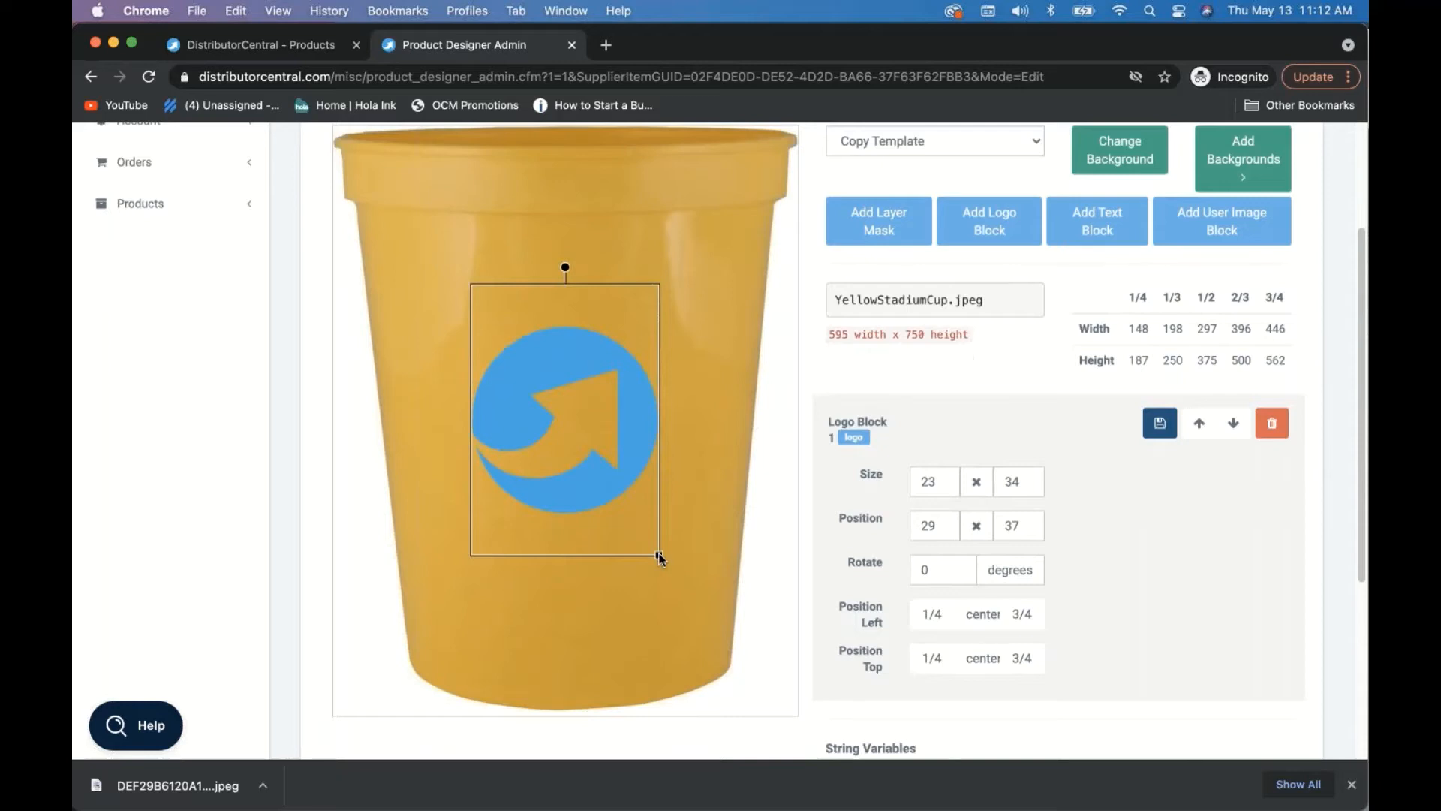
{"action": "left_click_drag", "start_coordinate": [660, 557], "coordinate": [687, 593]}
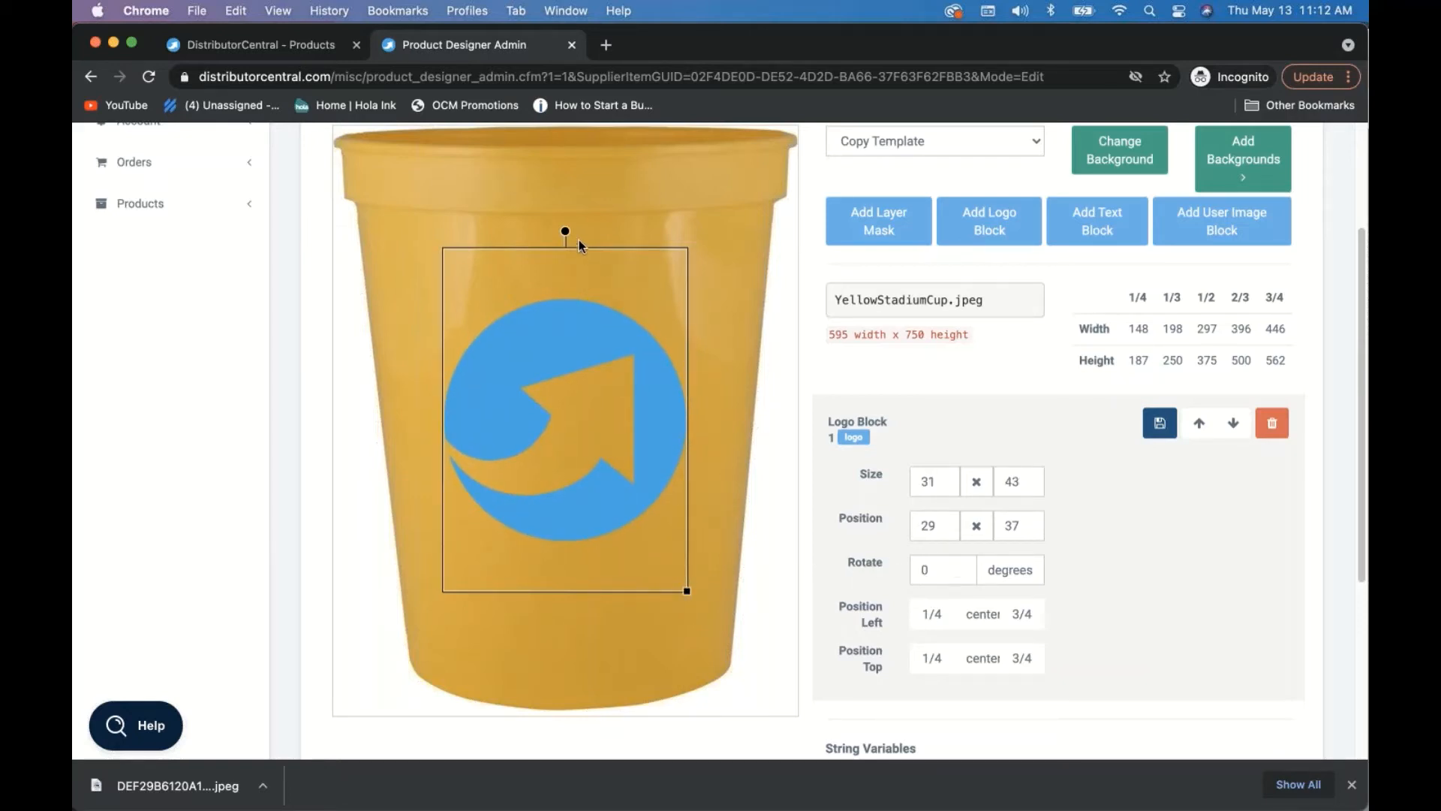
{"action": "mouse_move", "coordinate": [567, 232]}
{"action": "left_mouse_down"}
{"action": "mouse_move", "coordinate": [759, 368]}
{"action": "mouse_move", "coordinate": [819, 475]}
{"action": "mouse_move", "coordinate": [785, 371]}
{"action": "mouse_move", "coordinate": [626, 214]}
{"action": "mouse_move", "coordinate": [518, 199]}
{"action": "mouse_move", "coordinate": [561, 204]}
{"action": "left_mouse_up"}
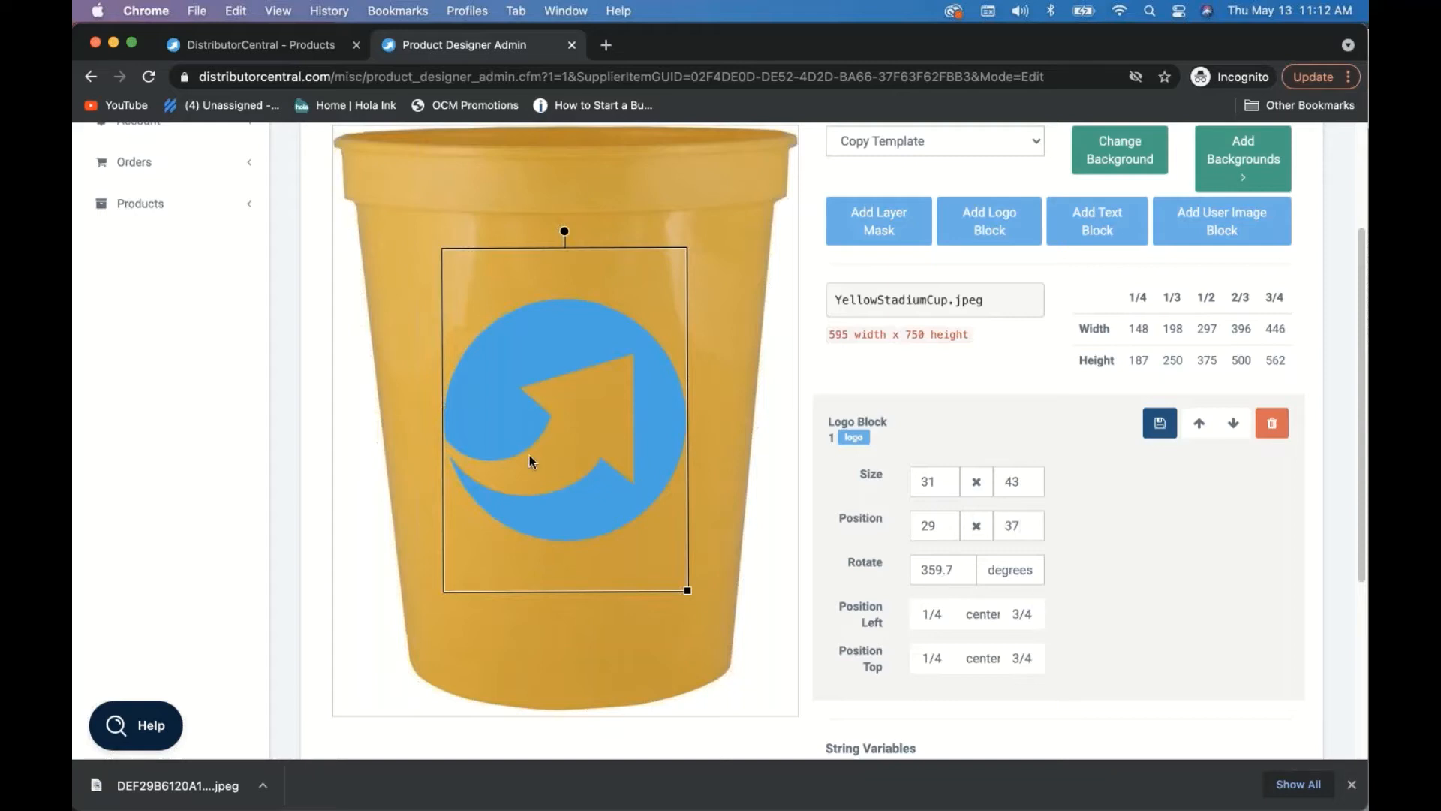
{"action": "left_click_drag", "start_coordinate": [573, 509], "coordinate": [576, 513]}
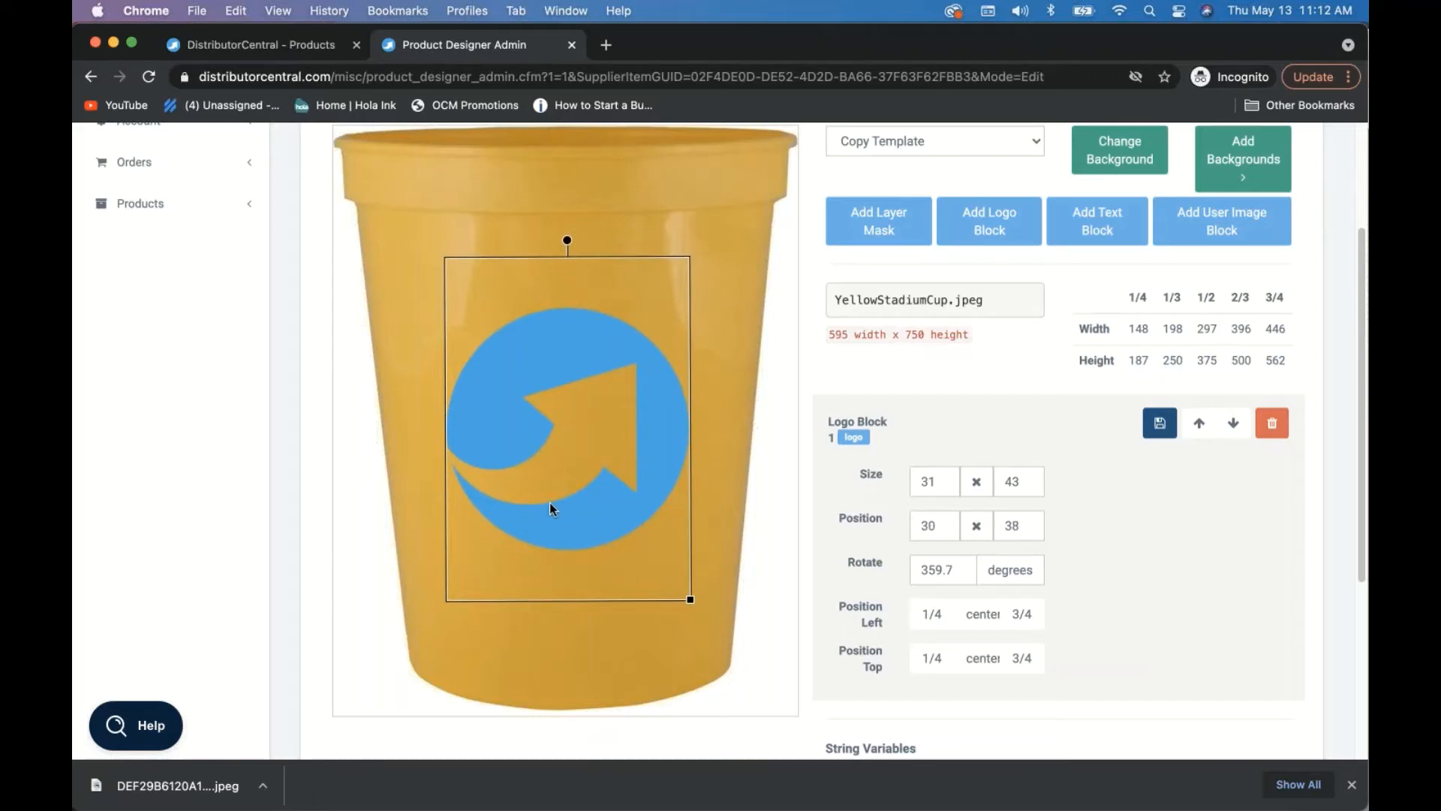
{"action": "left_click_drag", "start_coordinate": [578, 520], "coordinate": [575, 520]}
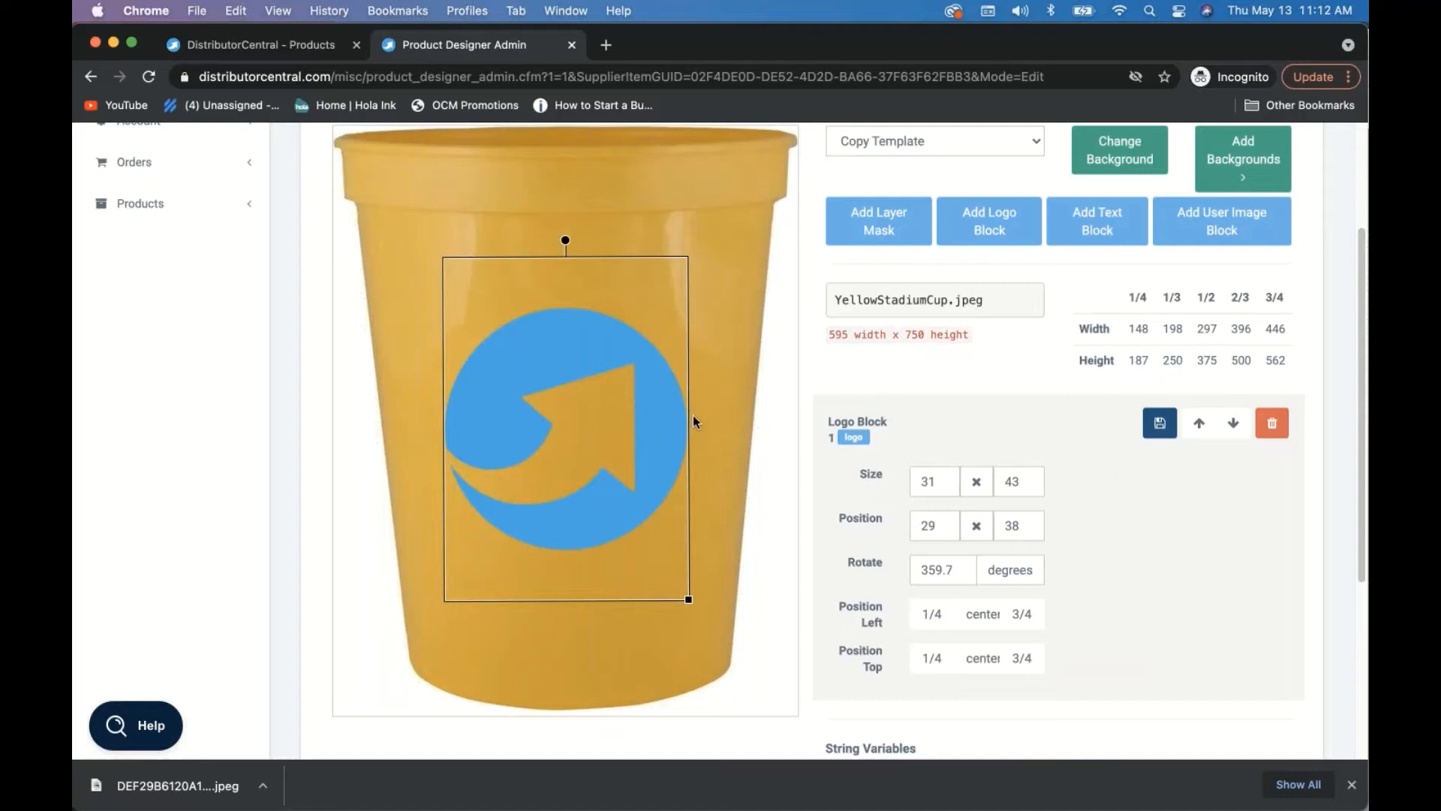
{"action": "left_click_drag", "start_coordinate": [658, 429], "coordinate": [659, 400]}
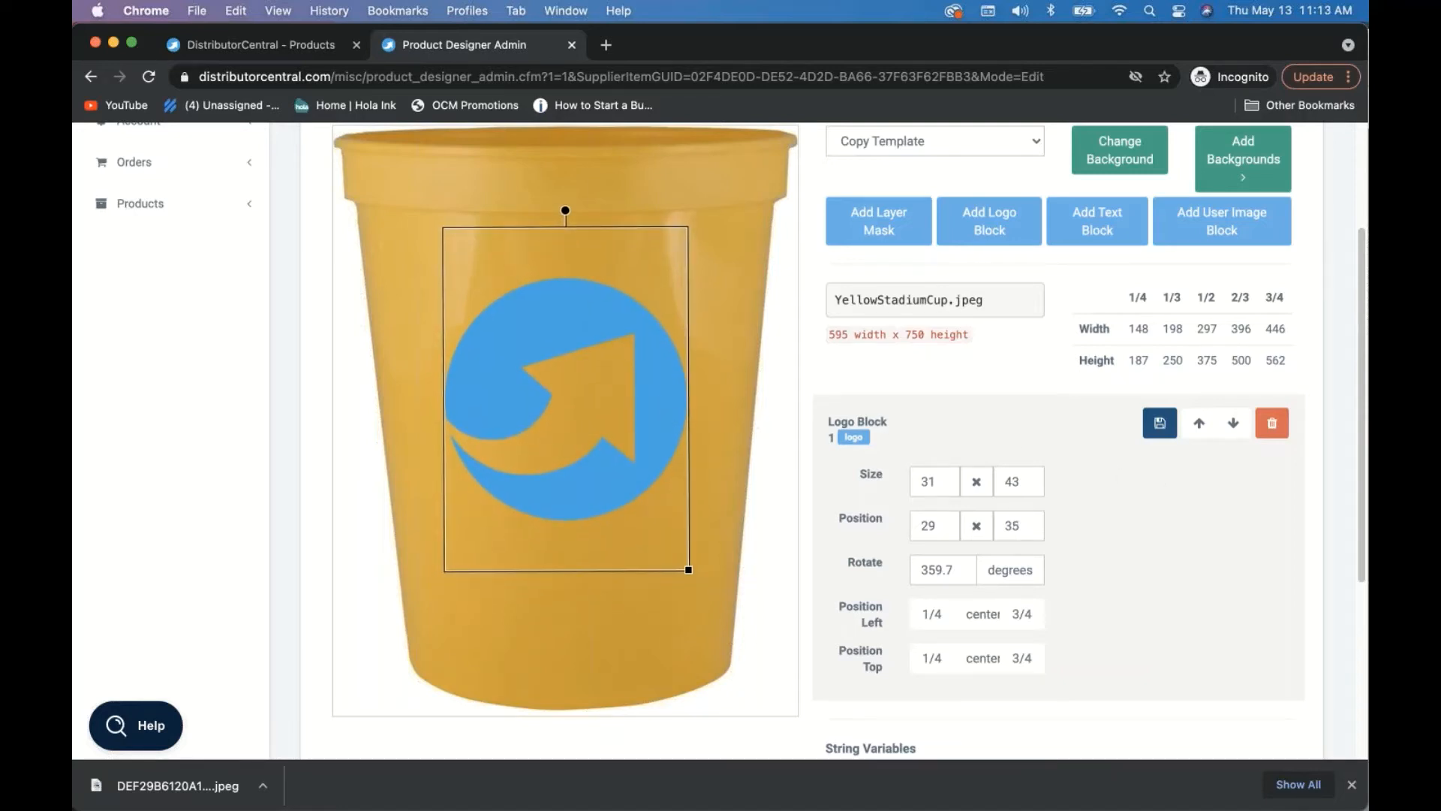
{"action": "left_click", "coordinate": [1159, 424]}
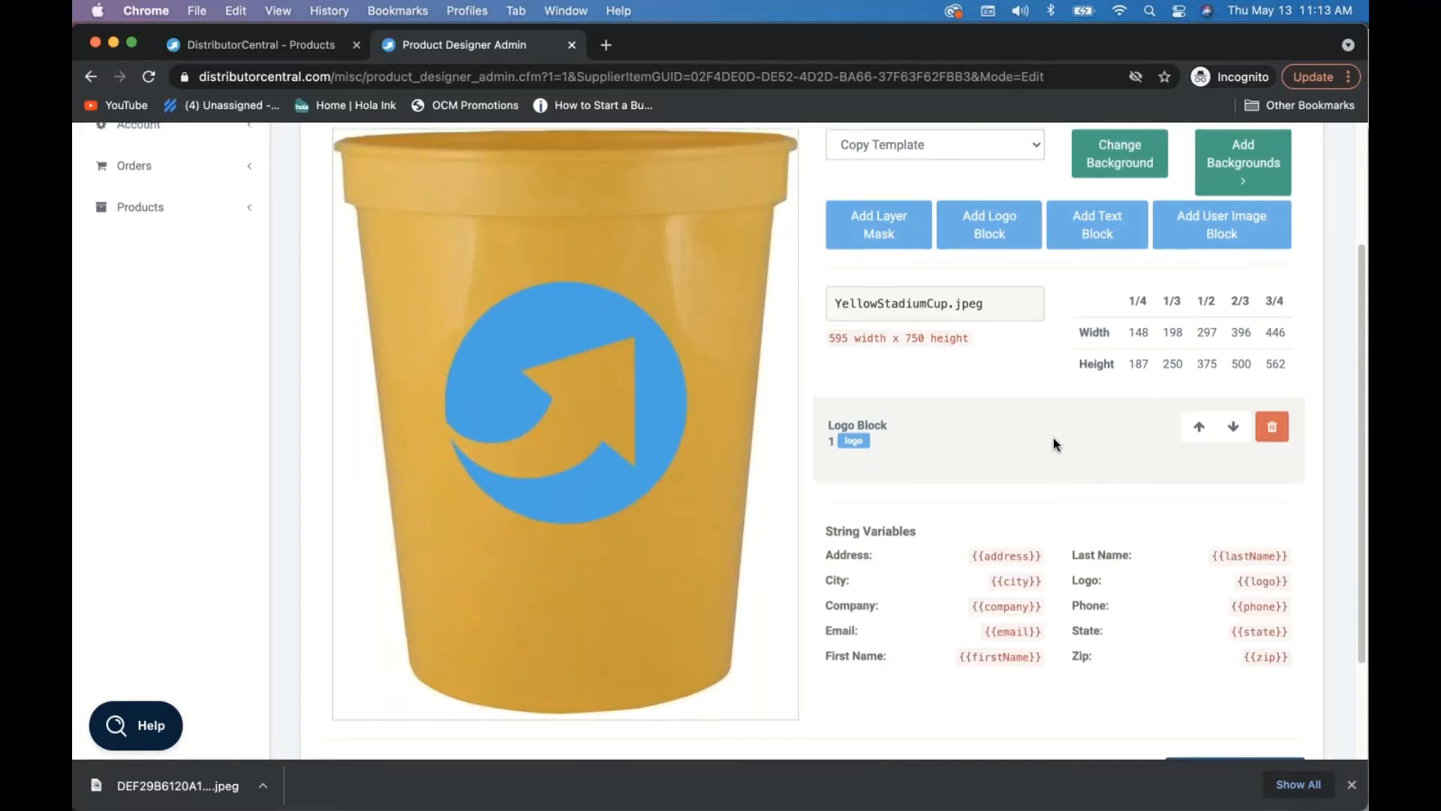
{"action": "scroll", "coordinate": [1052, 443], "scroll_direction": "up", "scroll_amount": 2}
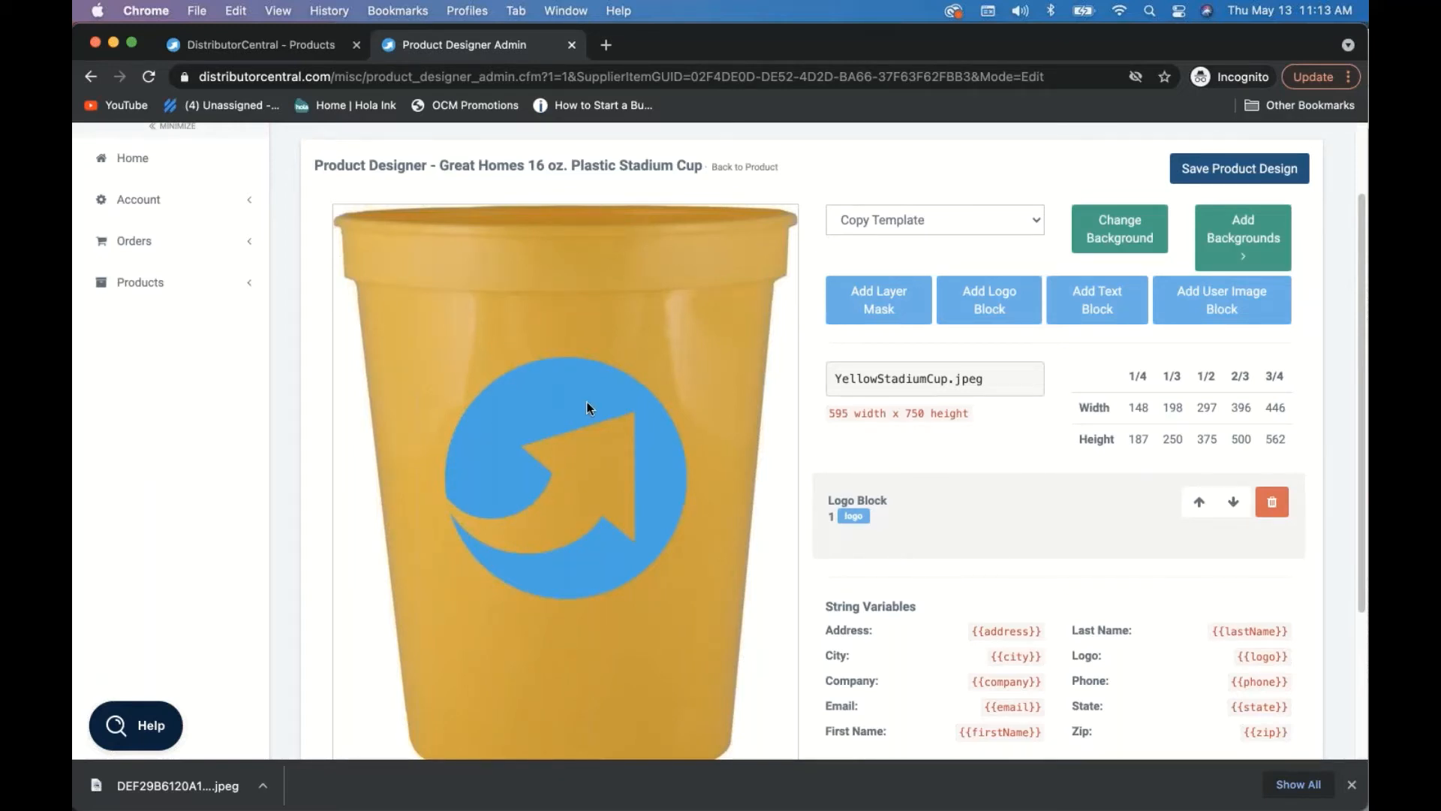
- Save the stadium cup's product design and return to its product editor
{"action": "scroll", "coordinate": [959, 283], "scroll_direction": "up", "scroll_amount": 3}
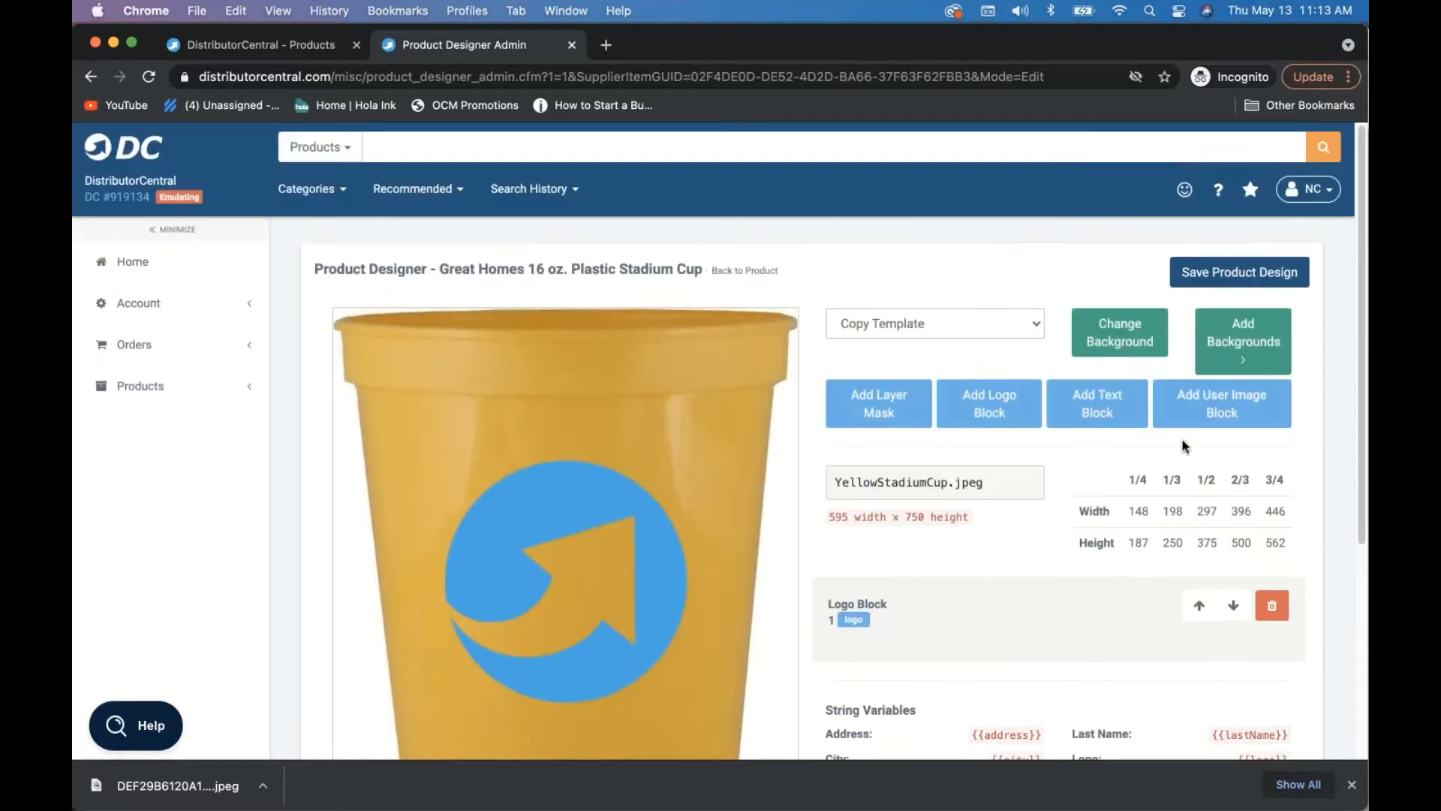
{"action": "left_click", "coordinate": [1205, 277]}
{"action": "left_click", "coordinate": [739, 272]}
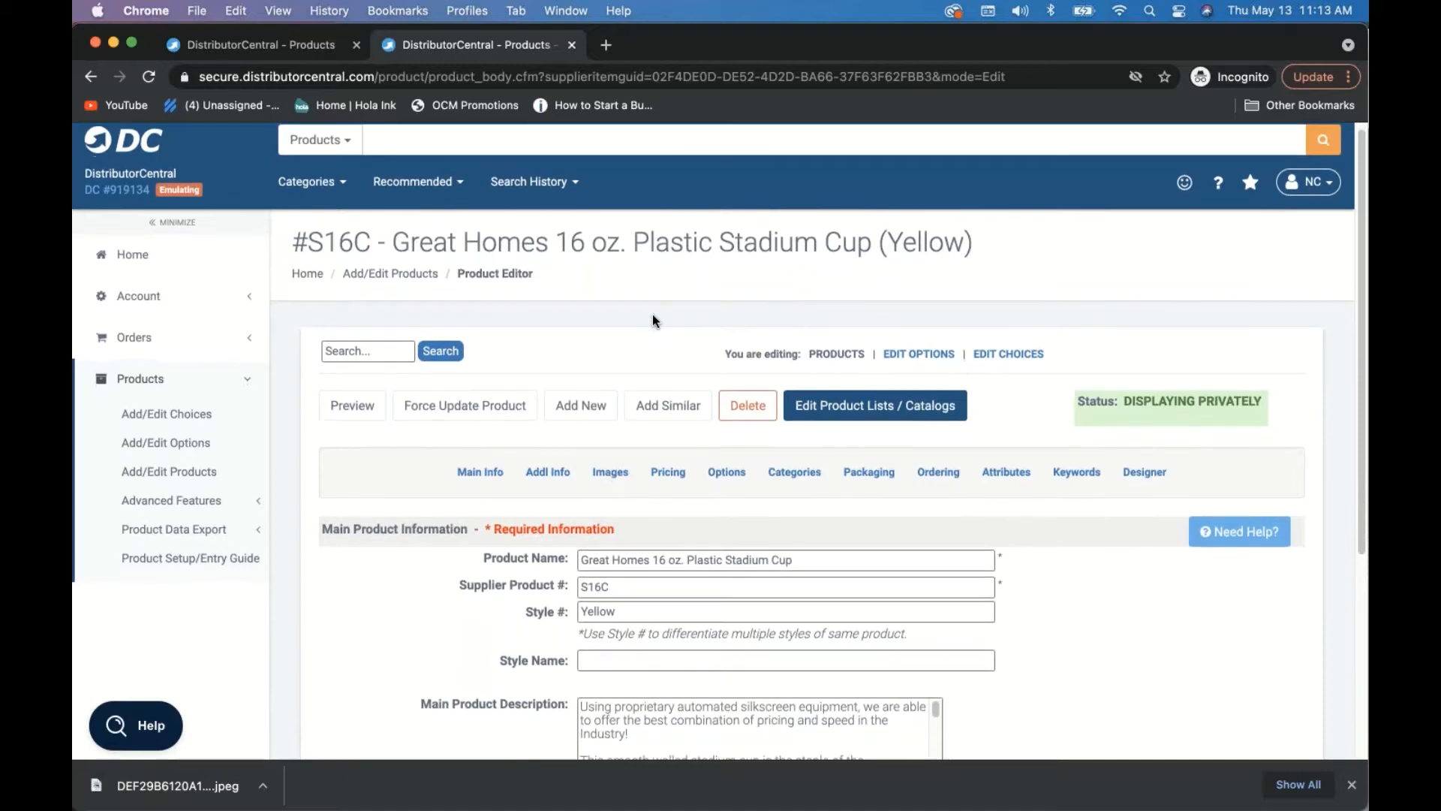
- Go back to the product list and start a new product copied from the S16C cup
{"action": "scroll", "coordinate": [467, 268], "scroll_direction": "down", "scroll_amount": 3}
{"action": "scroll", "coordinate": [467, 268], "scroll_direction": "up", "scroll_amount": 1}
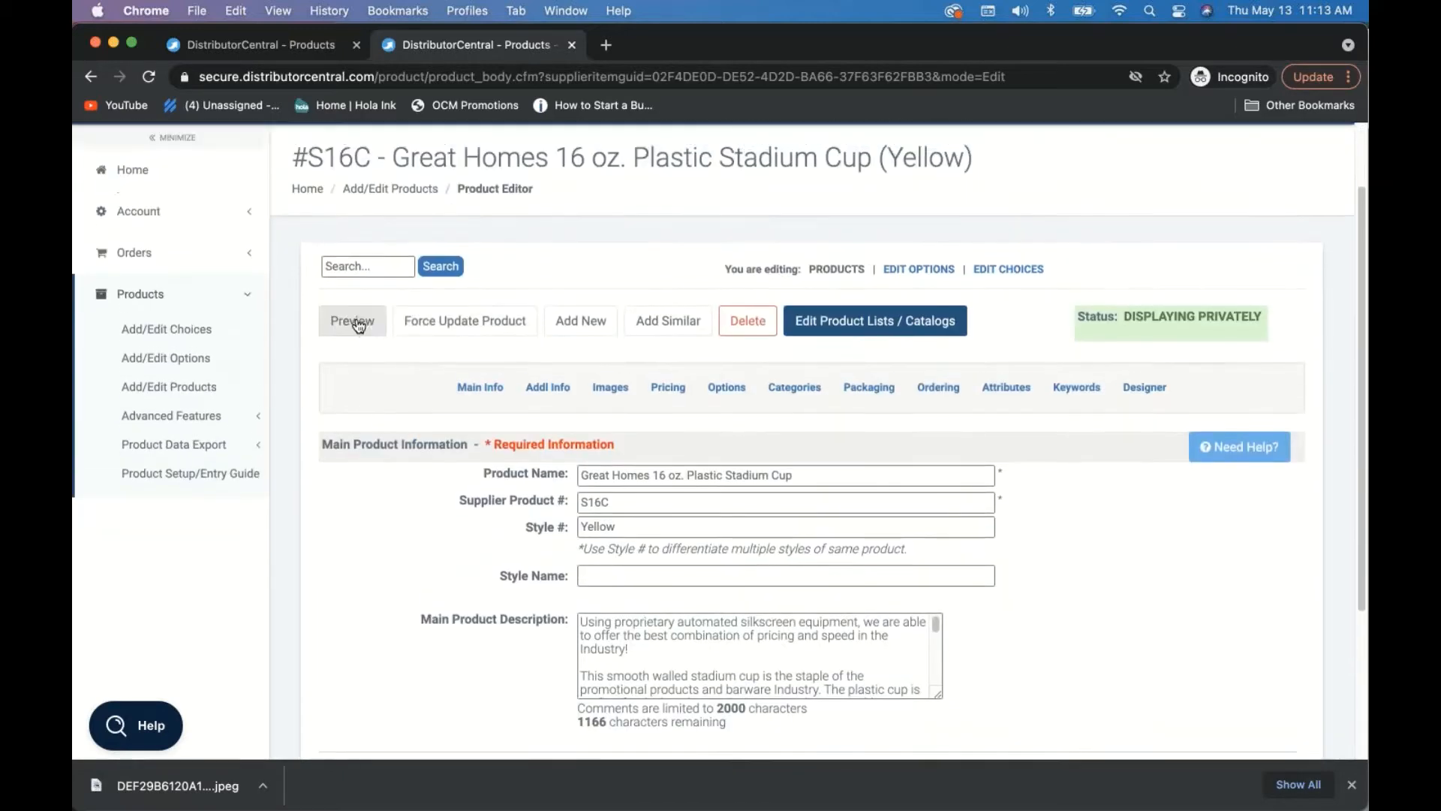
{"action": "left_click", "coordinate": [389, 192]}
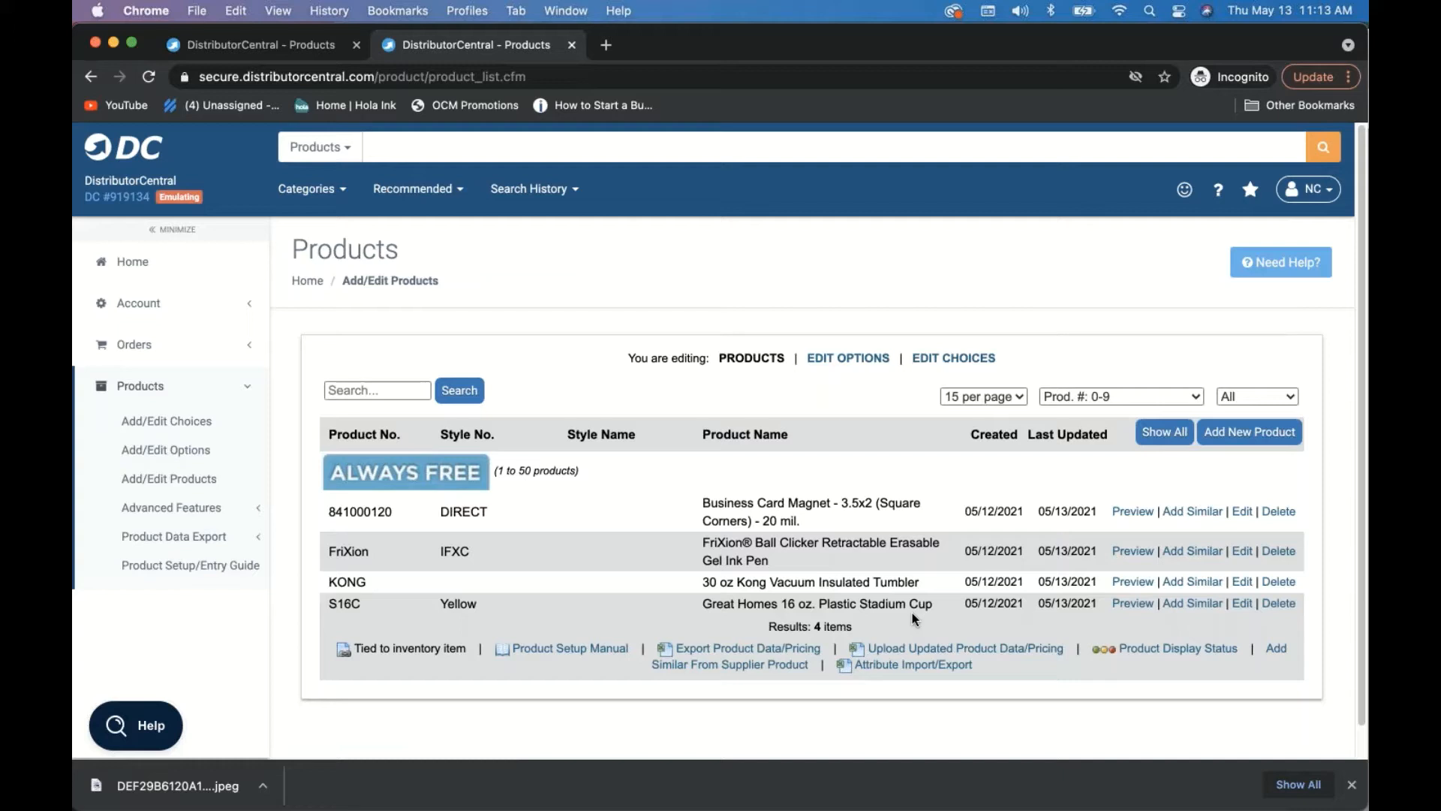
{"action": "left_click", "coordinate": [1173, 604]}
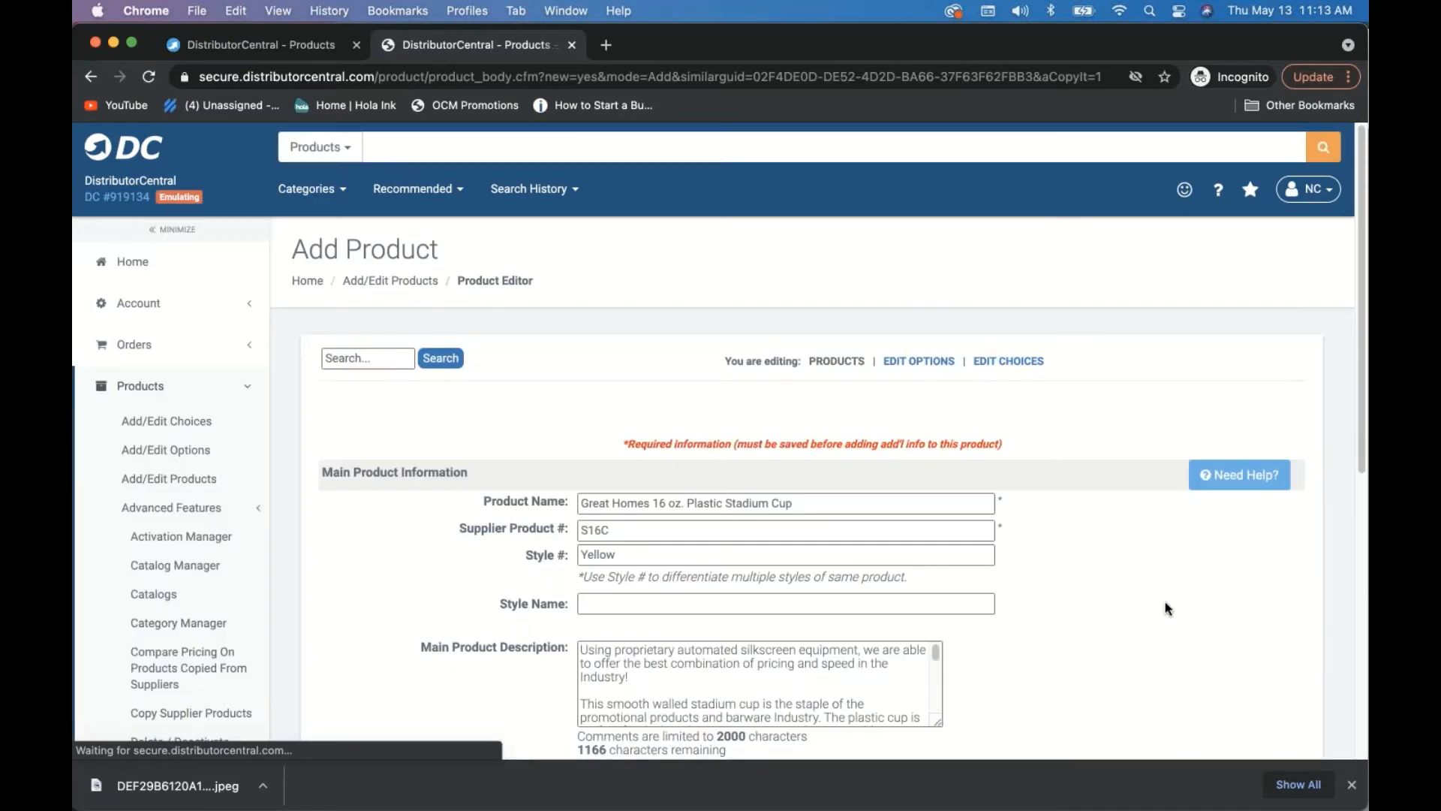
- Change the style number from Yellow to White, save the S16C cup copy, and show its images
{"action": "left_click", "coordinate": [523, 558]}
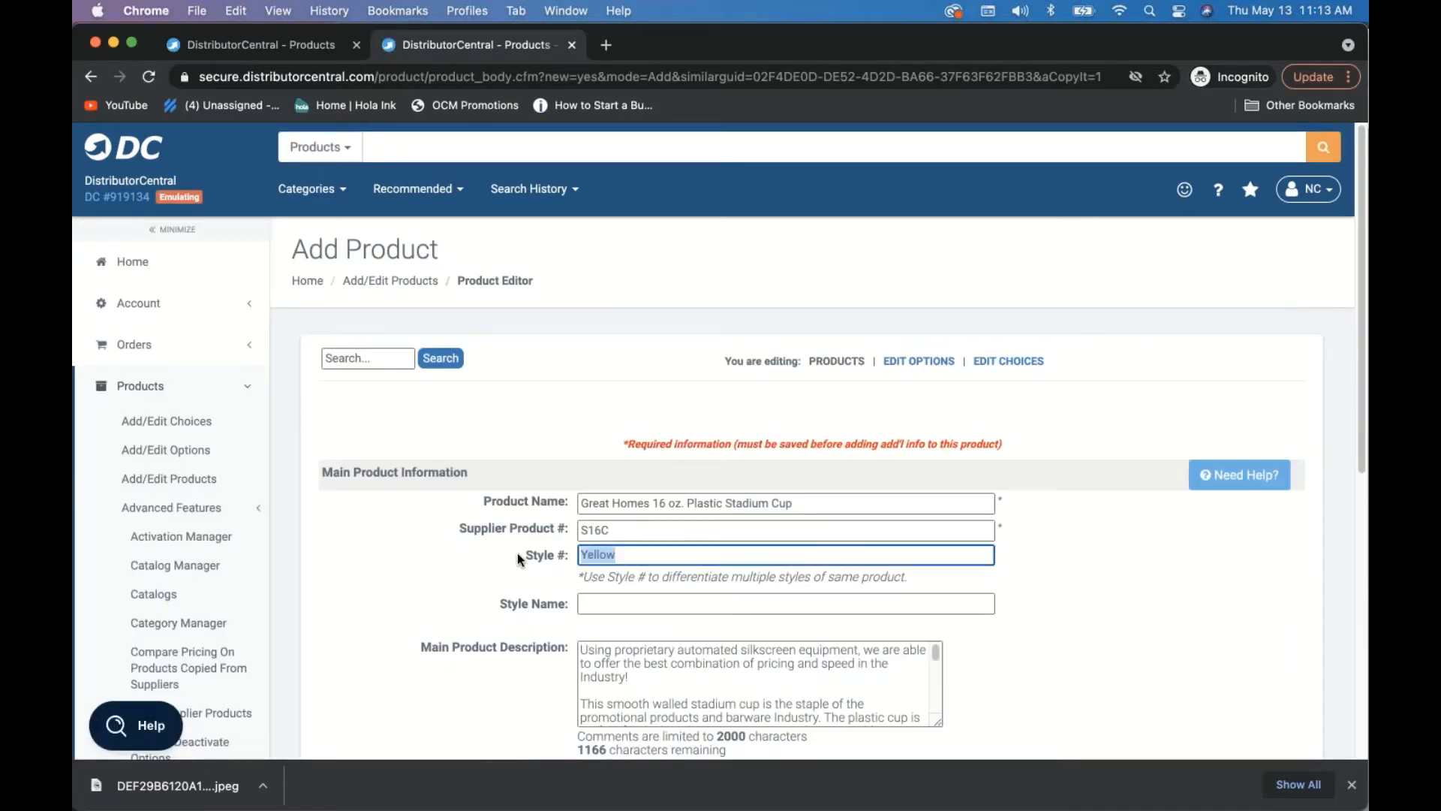
{"action": "type", "text": "White"}
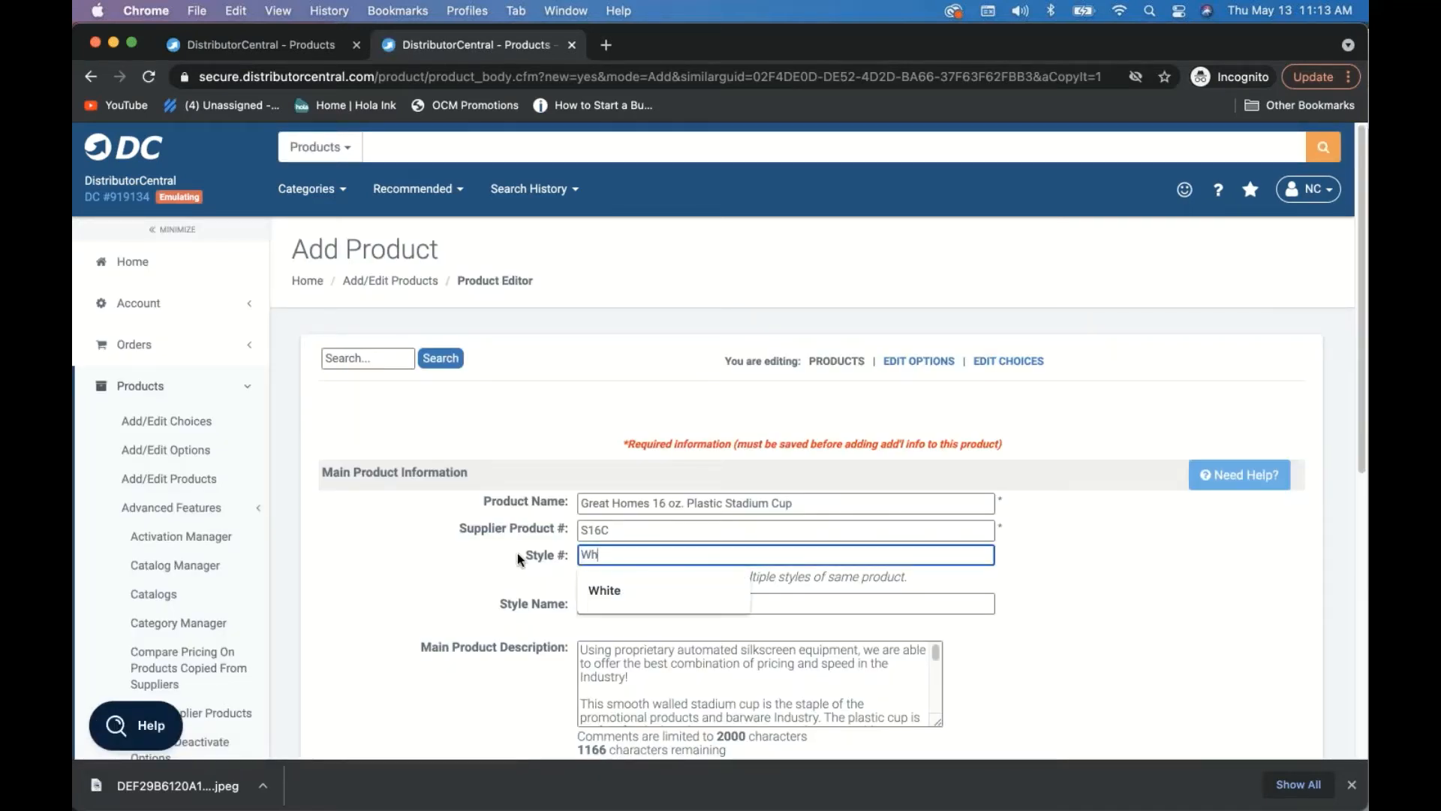
{"action": "left_click", "coordinate": [448, 578]}
{"action": "scroll", "coordinate": [454, 578], "scroll_direction": "down", "scroll_amount": 5}
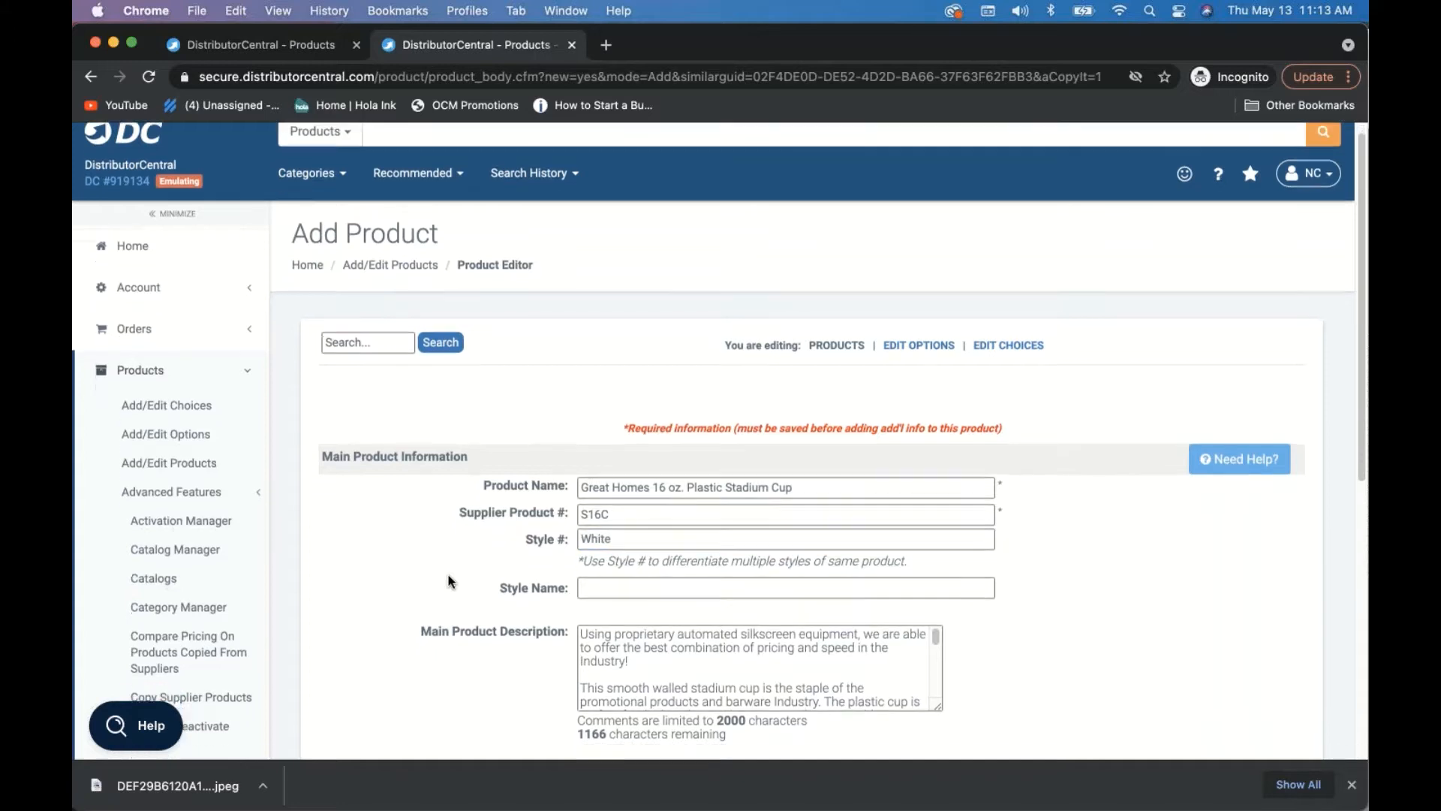
{"action": "left_click", "coordinate": [746, 611]}
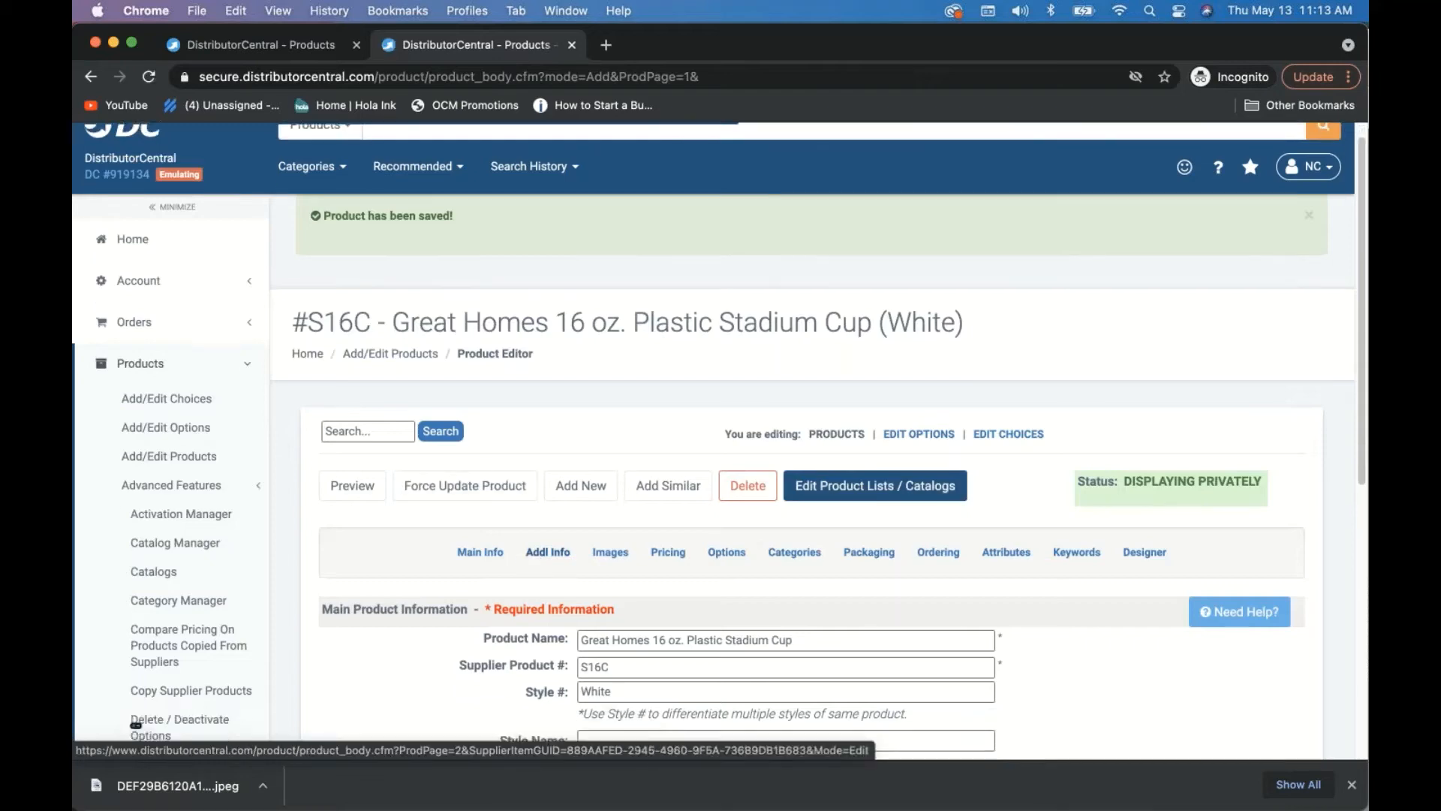
{"action": "left_click", "coordinate": [610, 552]}
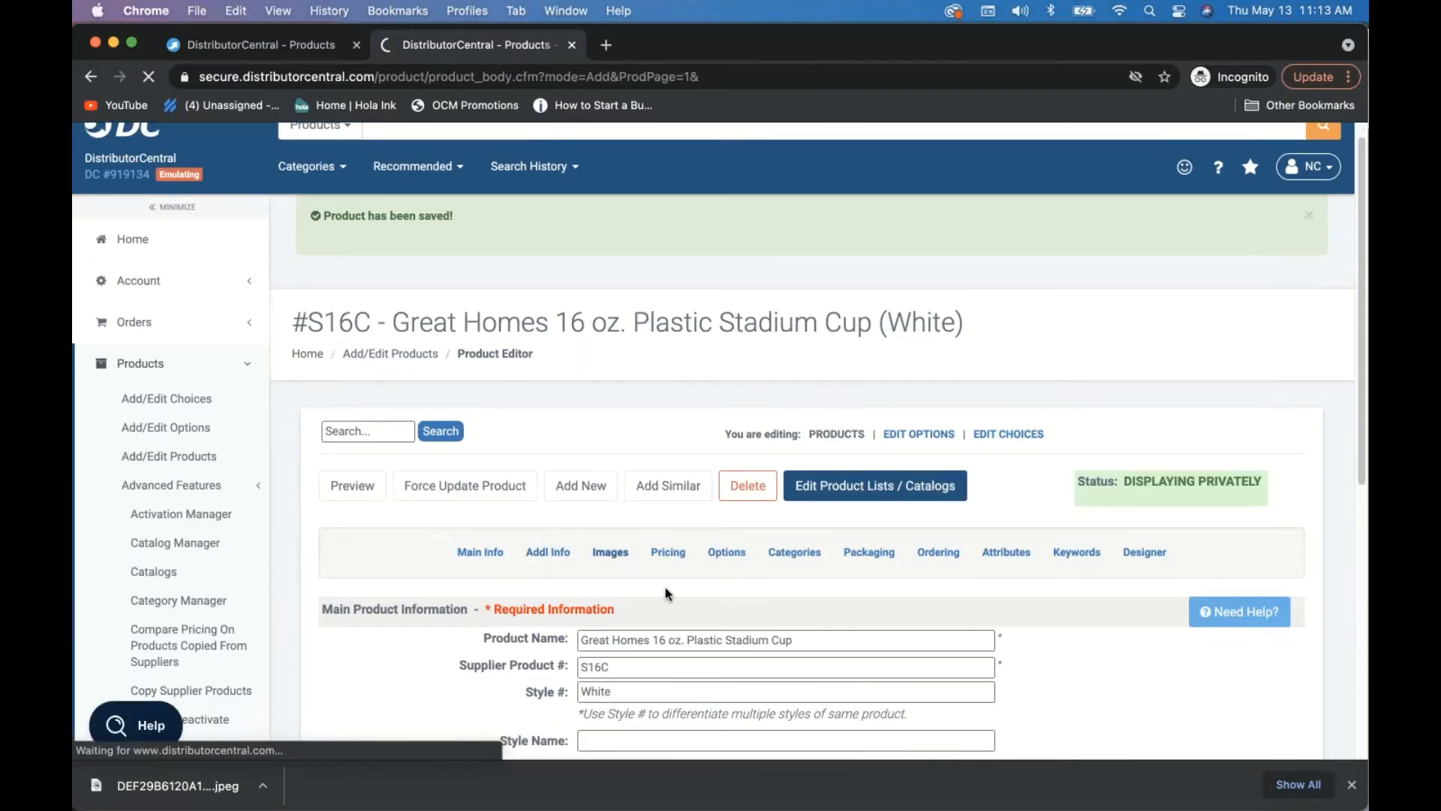
{"action": "scroll", "coordinate": [665, 587], "scroll_direction": "down", "scroll_amount": 3}
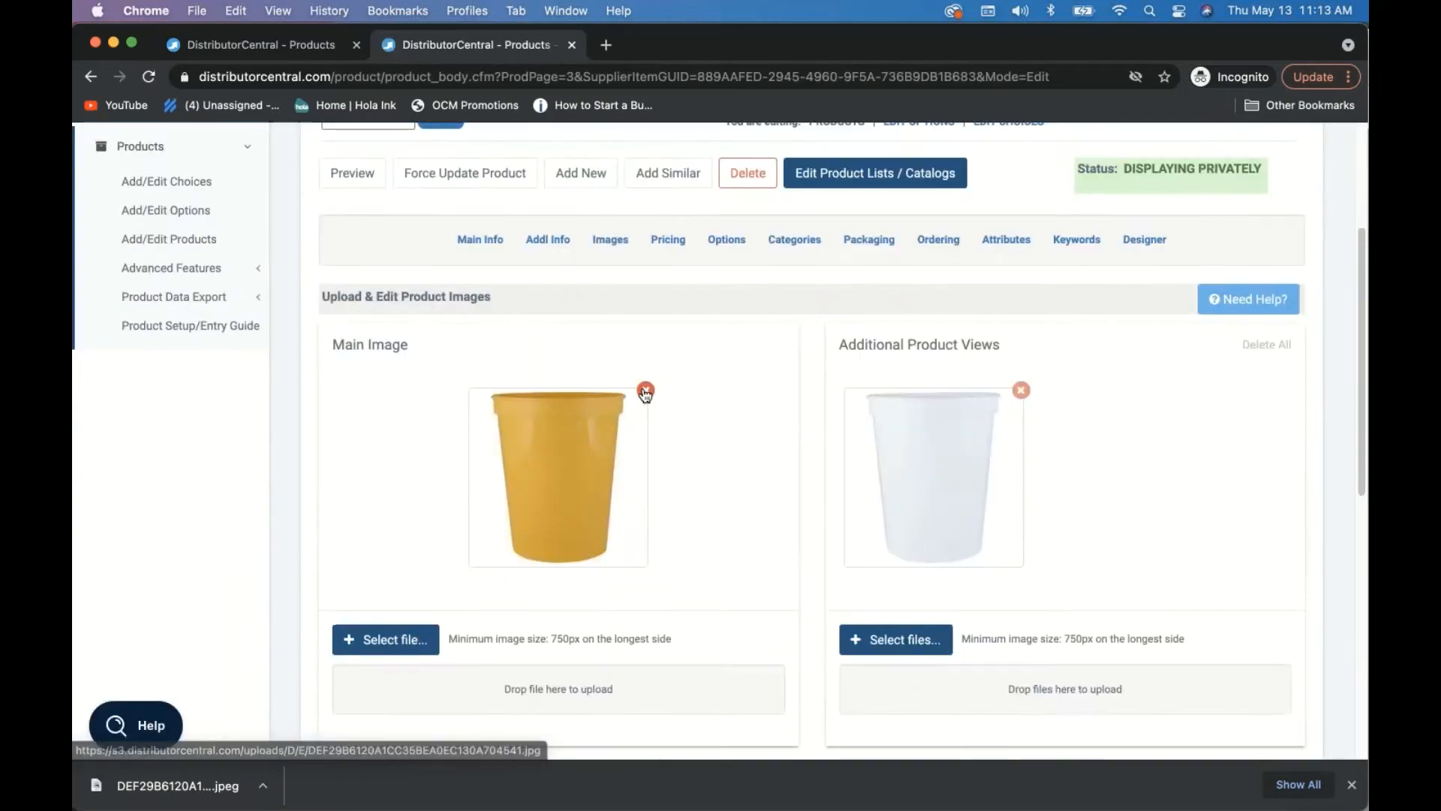
- Delete both existing images, the yellow main image and the extra view
{"action": "left_click", "coordinate": [645, 389]}
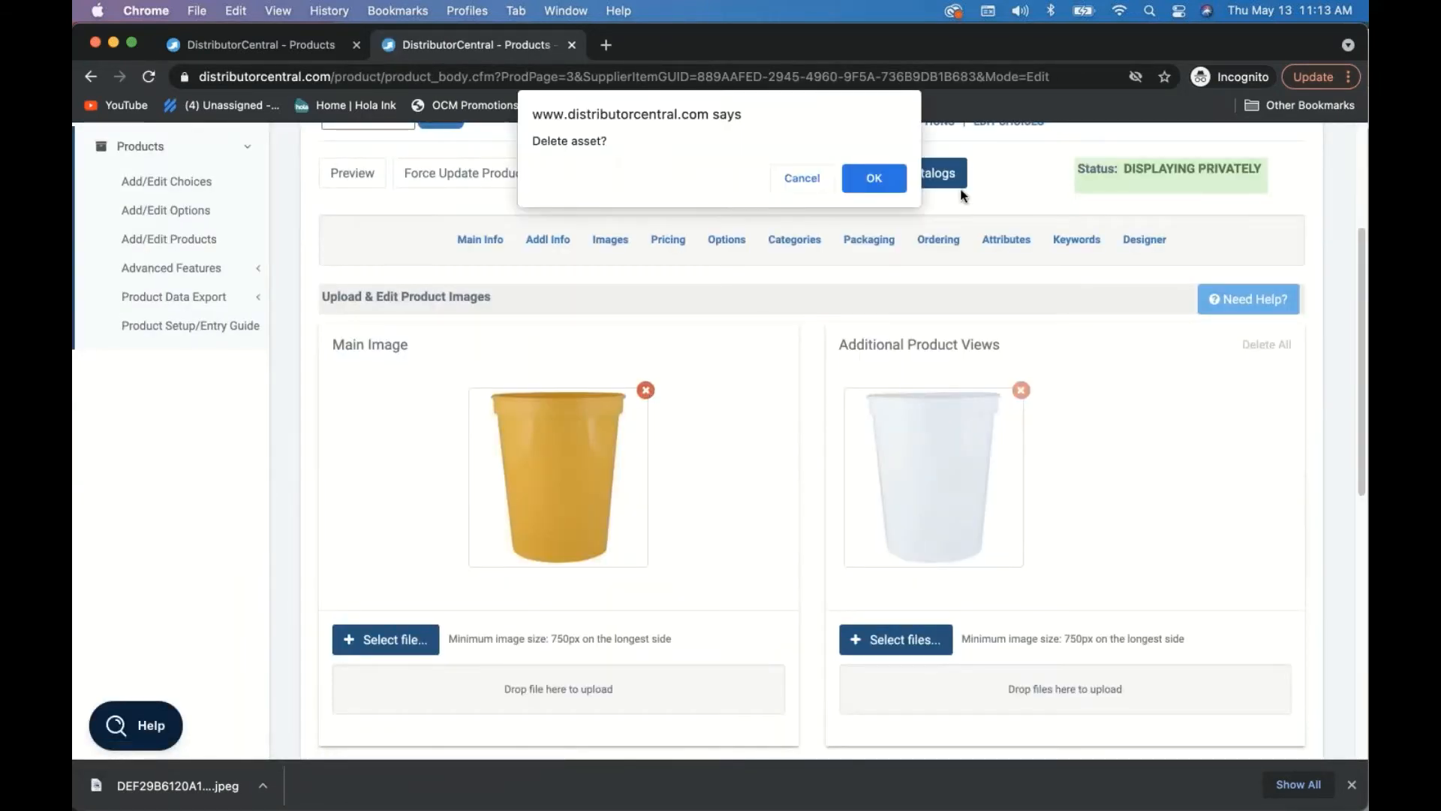
{"action": "left_click", "coordinate": [885, 182]}
{"action": "left_click", "coordinate": [1021, 392]}
{"action": "left_click", "coordinate": [874, 179]}
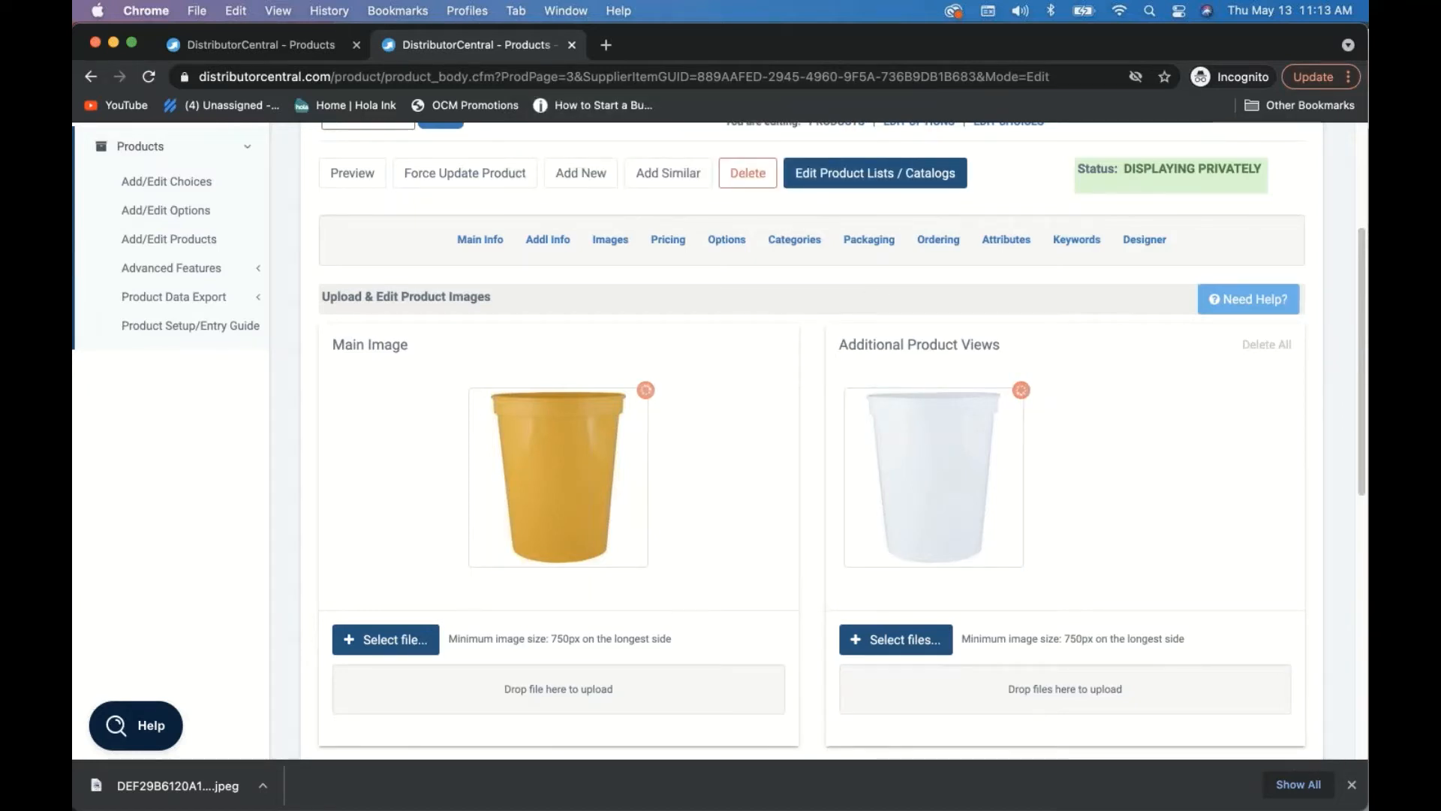
- Upload WhiteStadiumCup.jpeg as the main image and launch the Product Designer
{"action": "left_click", "coordinate": [381, 642]}
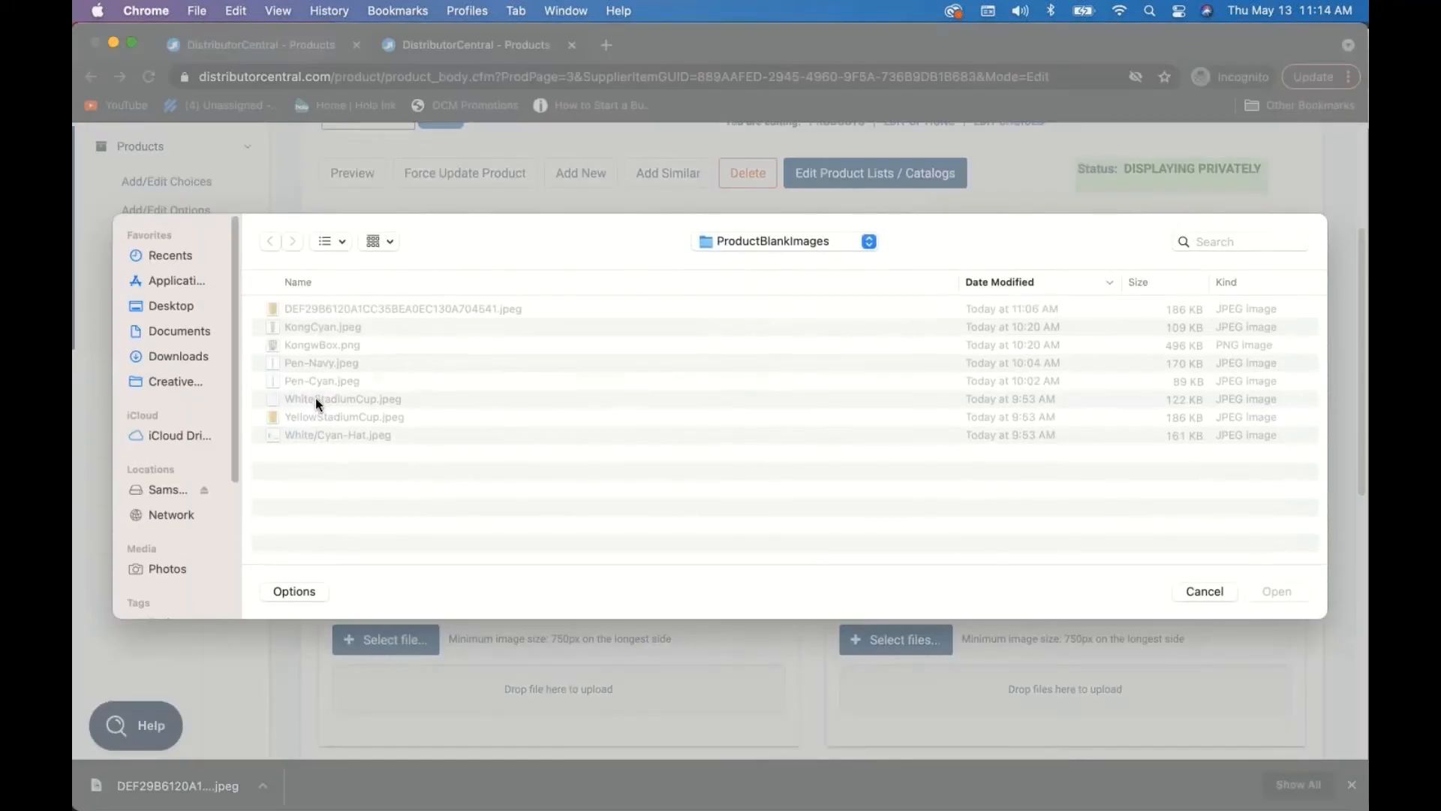
{"action": "left_click", "coordinate": [314, 398]}
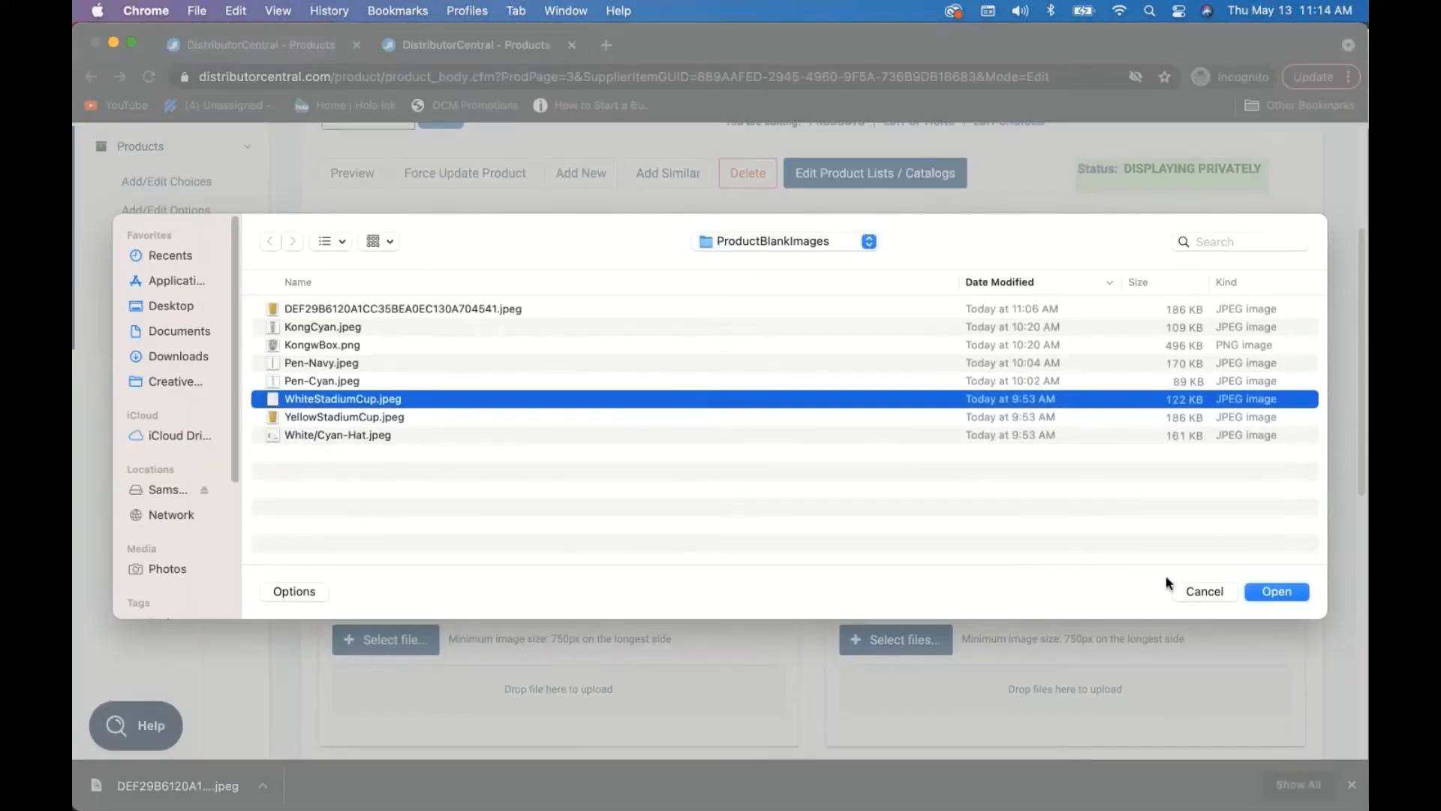
{"action": "left_click", "coordinate": [1279, 590]}
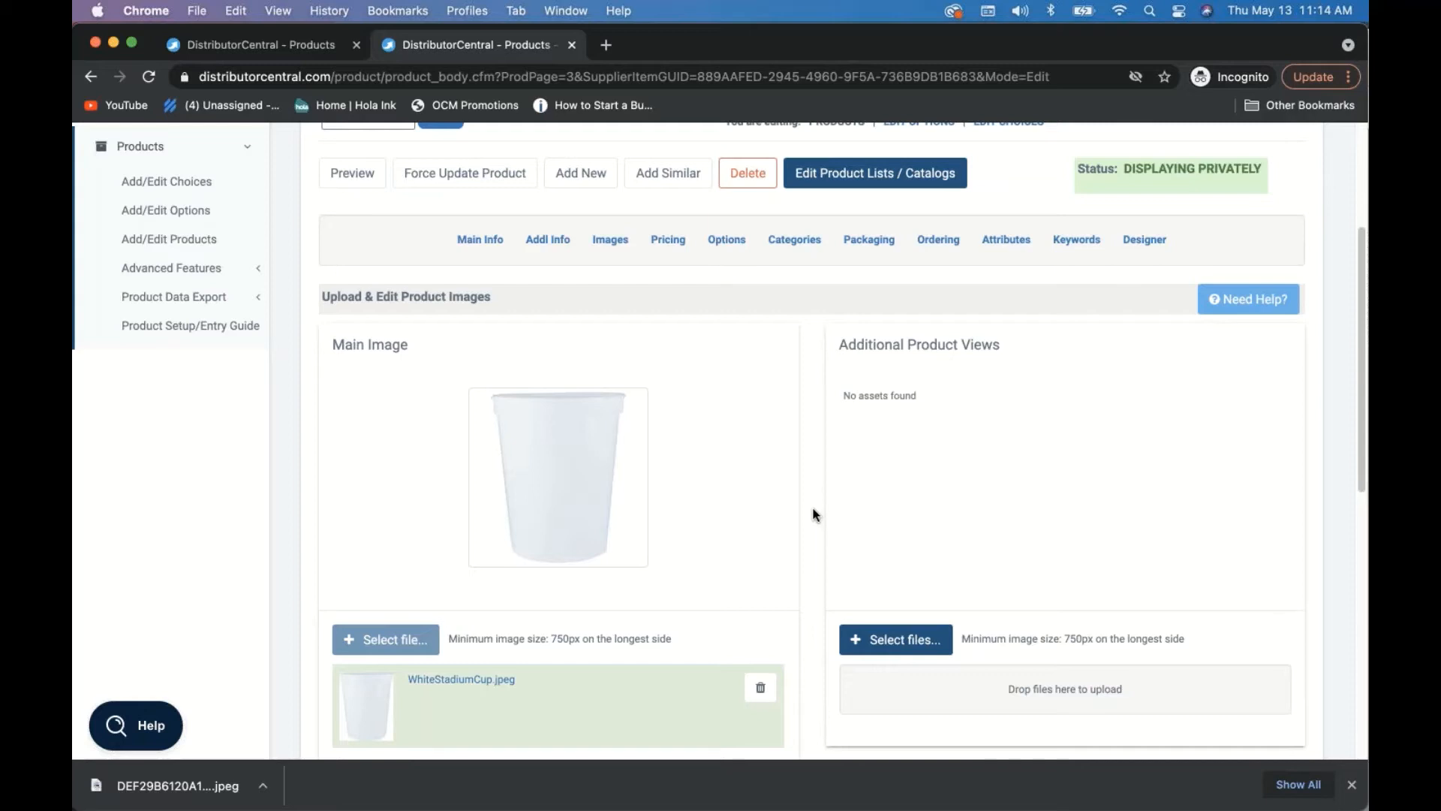
{"action": "left_click", "coordinate": [1144, 241]}
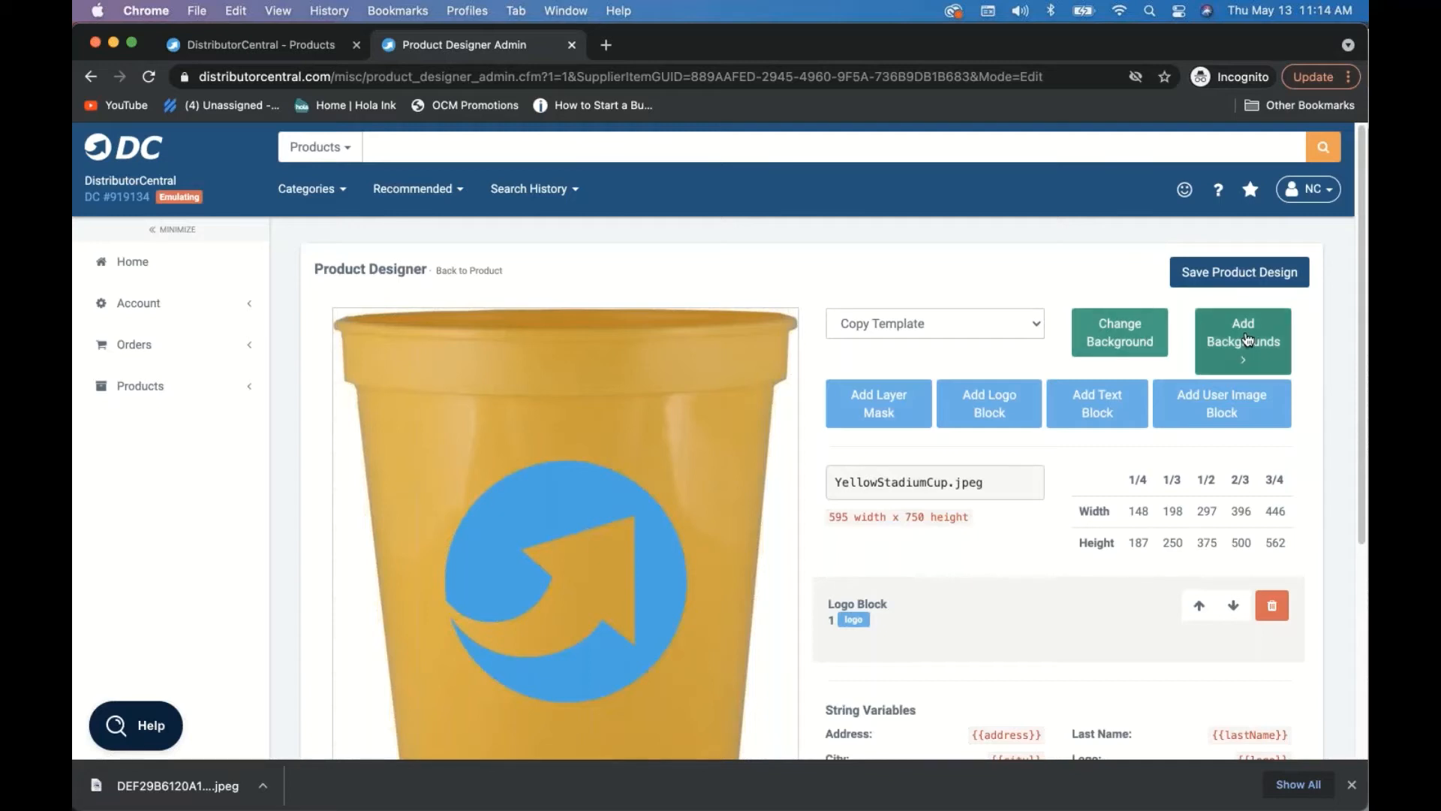
- Replace the YellowStadiumCup.jpeg background with WhiteStadiumCup.jpeg
{"action": "left_click", "coordinate": [1246, 339]}
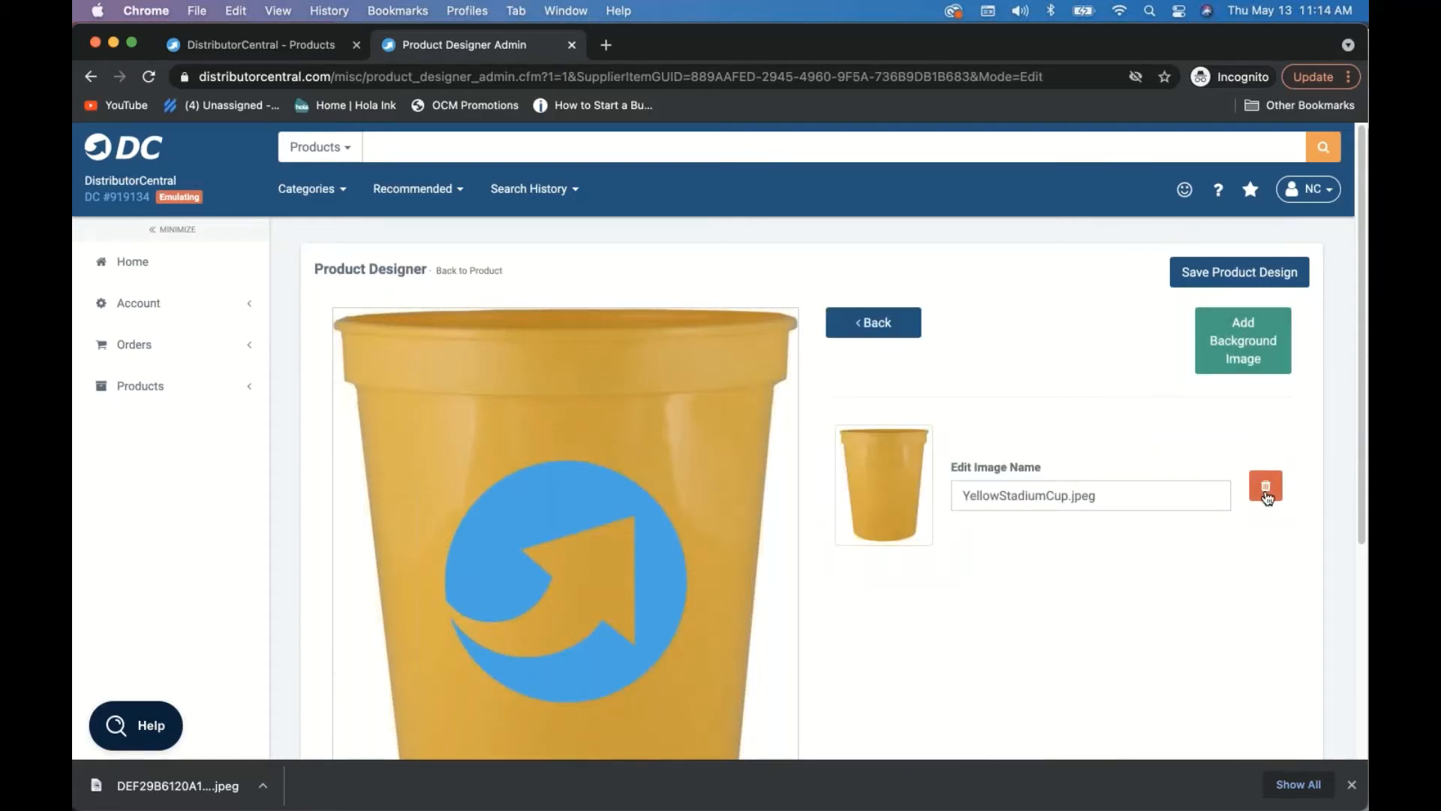
{"action": "left_click", "coordinate": [1266, 495]}
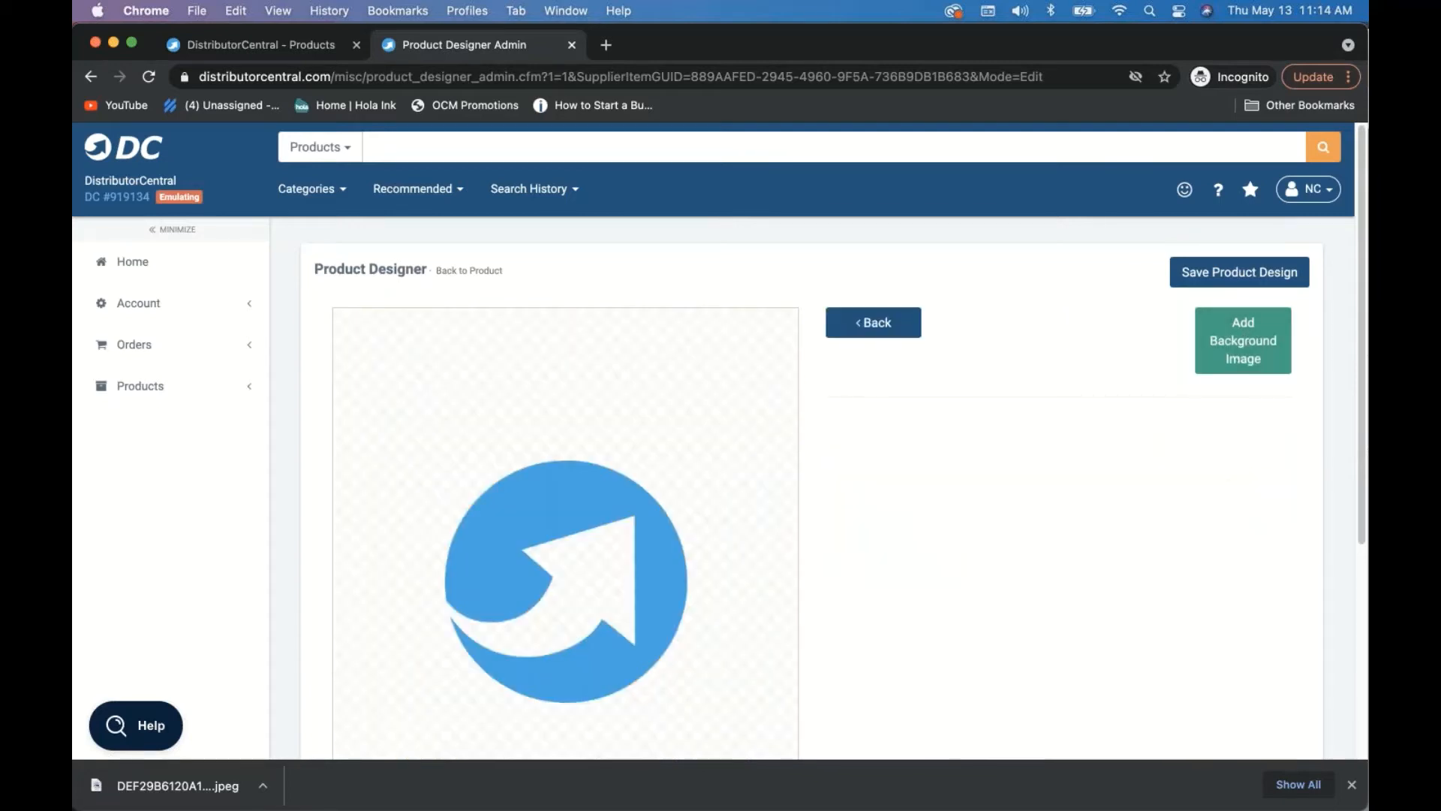
{"action": "left_click", "coordinate": [1259, 342]}
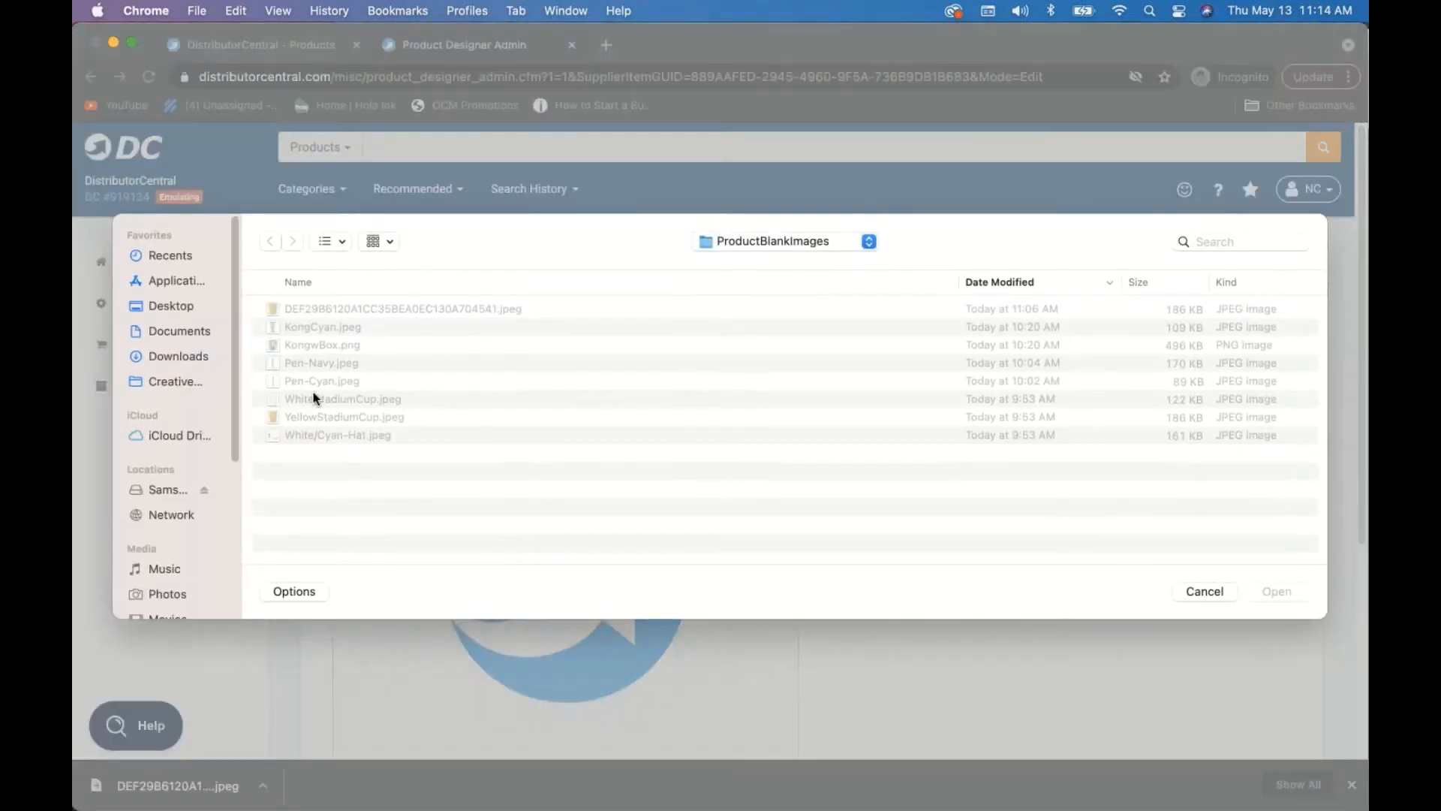
{"action": "left_click", "coordinate": [313, 397]}
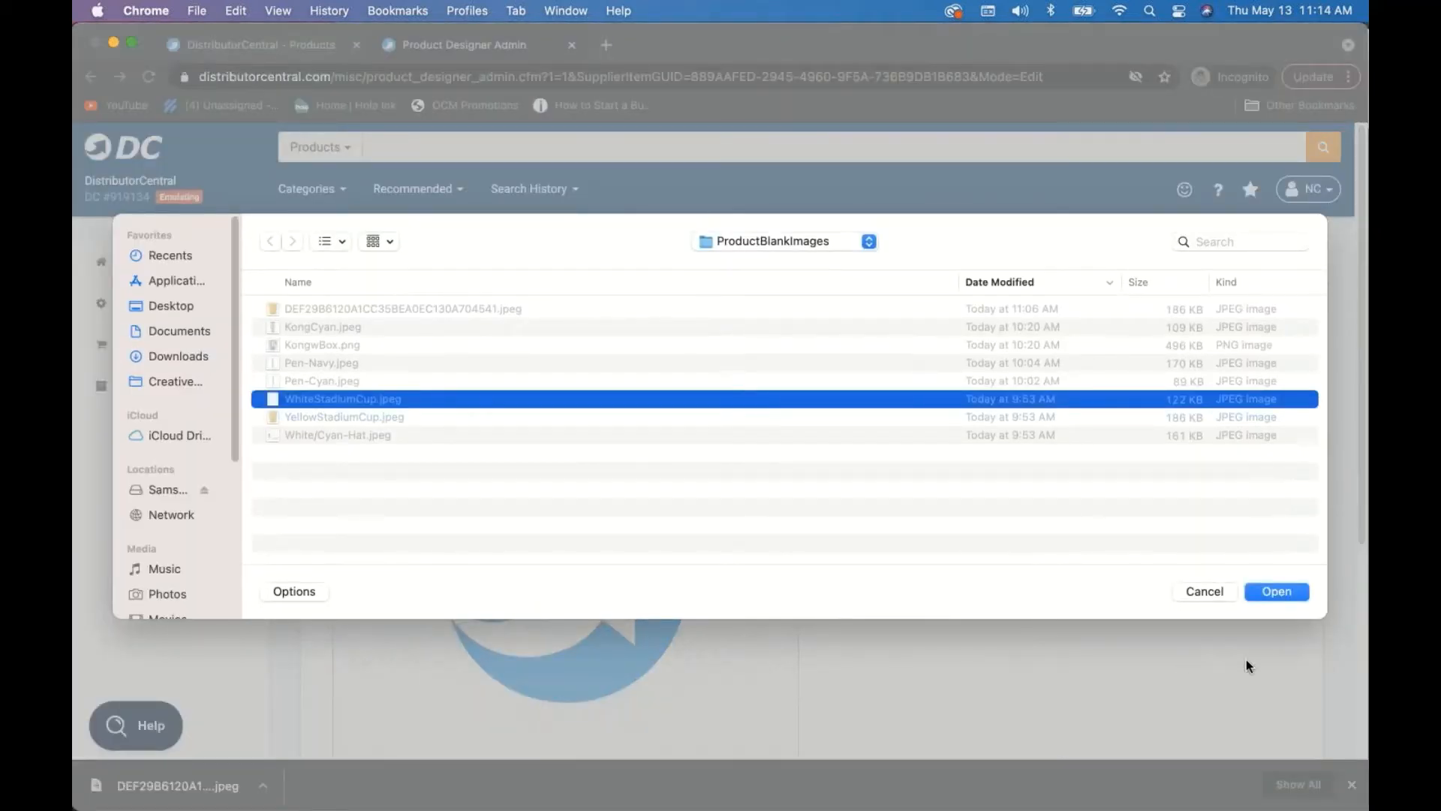
{"action": "left_click", "coordinate": [1276, 592]}
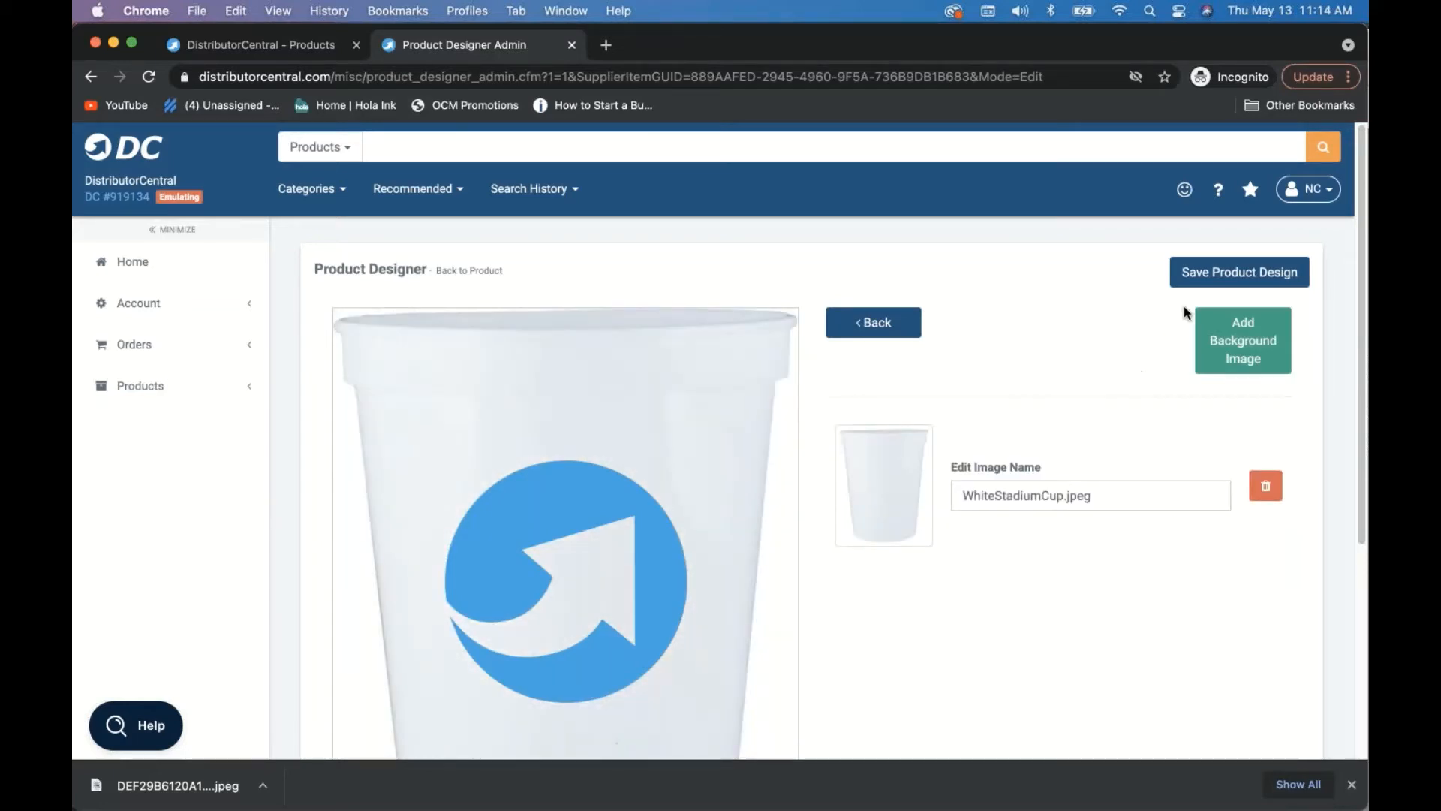
- Save the White cup's product design with the blue logo on the white cup
{"action": "left_click", "coordinate": [1210, 267]}
{"action": "scroll", "coordinate": [1084, 290], "scroll_direction": "down", "scroll_amount": 3}
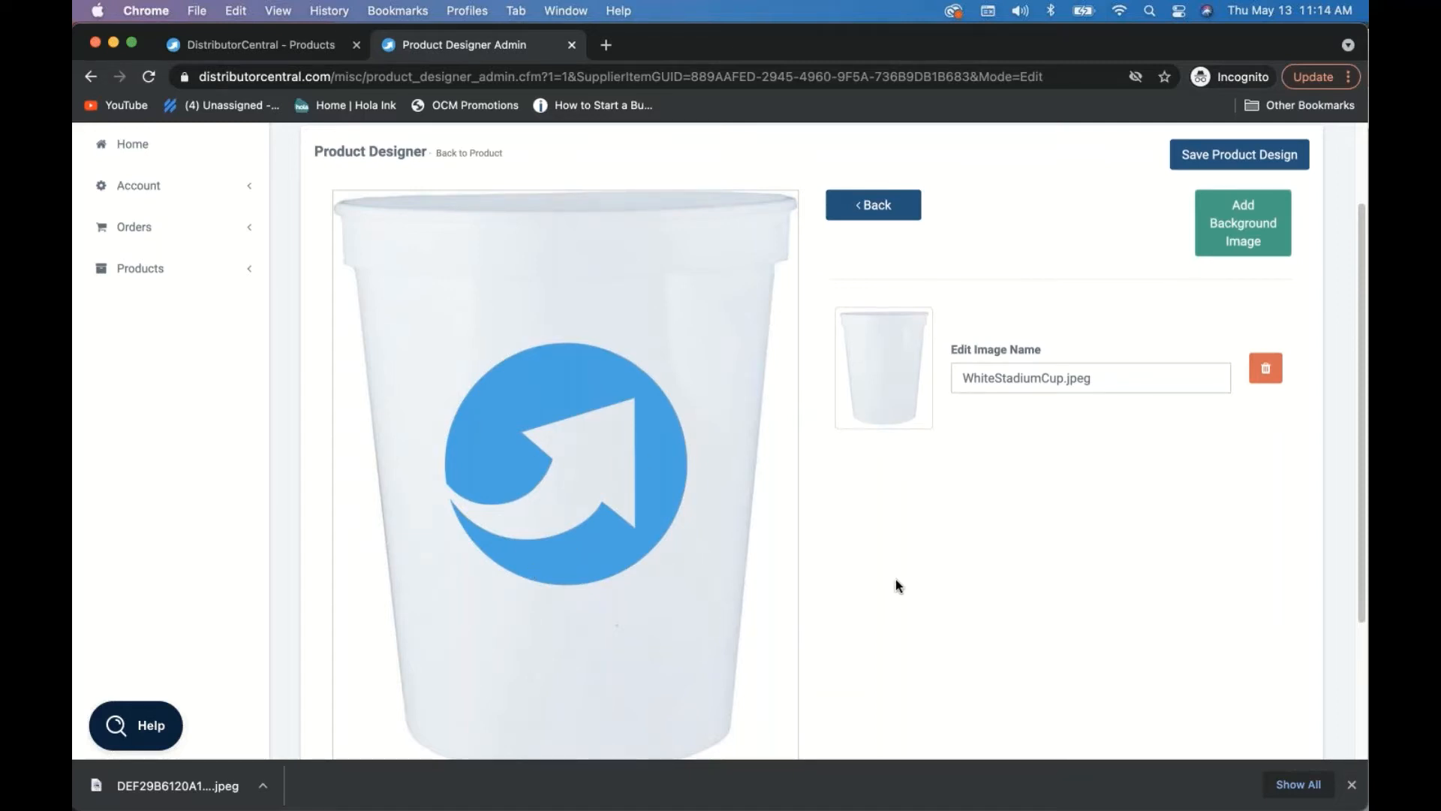
{"action": "scroll", "coordinate": [894, 578], "scroll_direction": "up", "scroll_amount": 3}
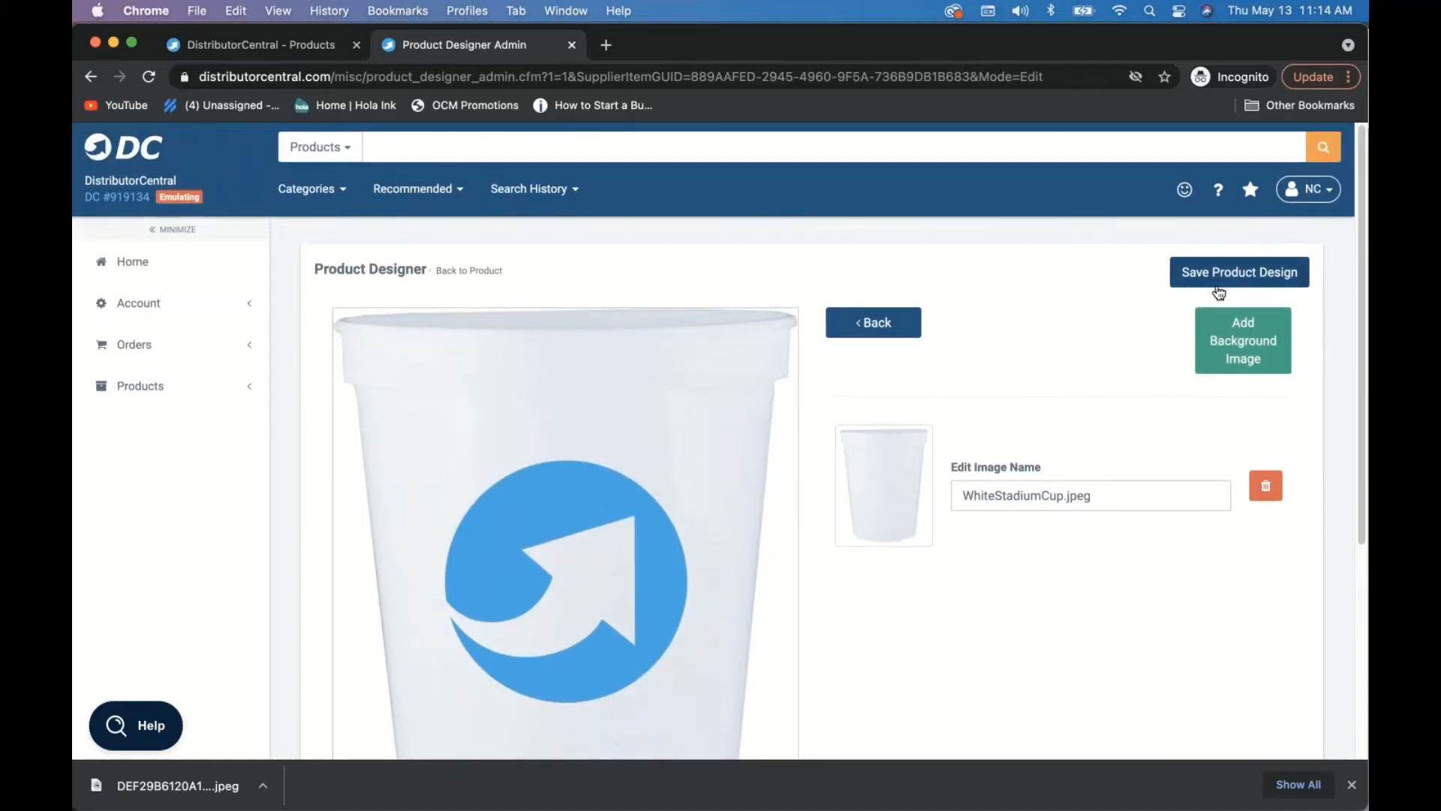
{"action": "left_click", "coordinate": [1205, 277]}
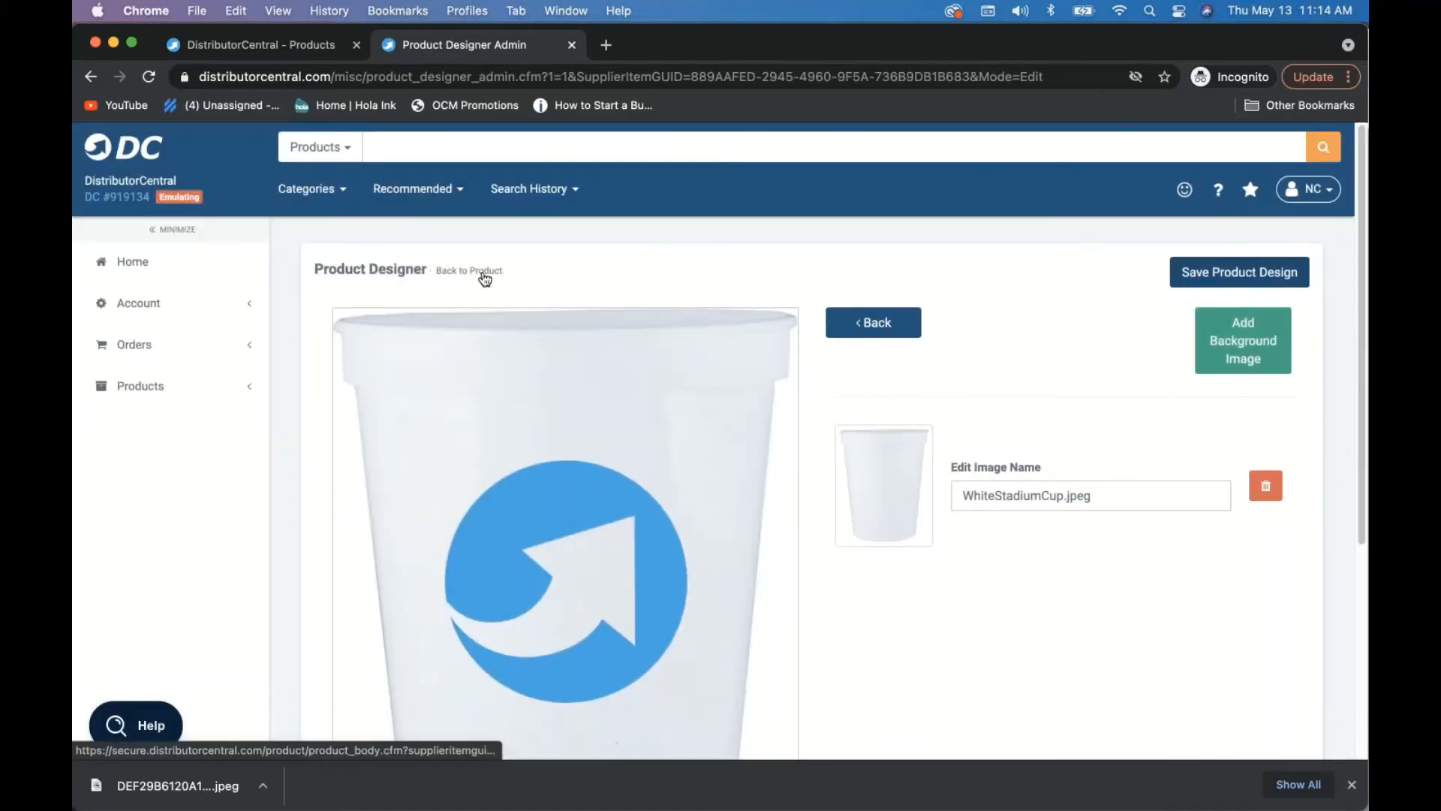
- Open the KONG 30 oz tumbler from the product list, check its images, and launch its designer
{"action": "left_click", "coordinate": [484, 274]}
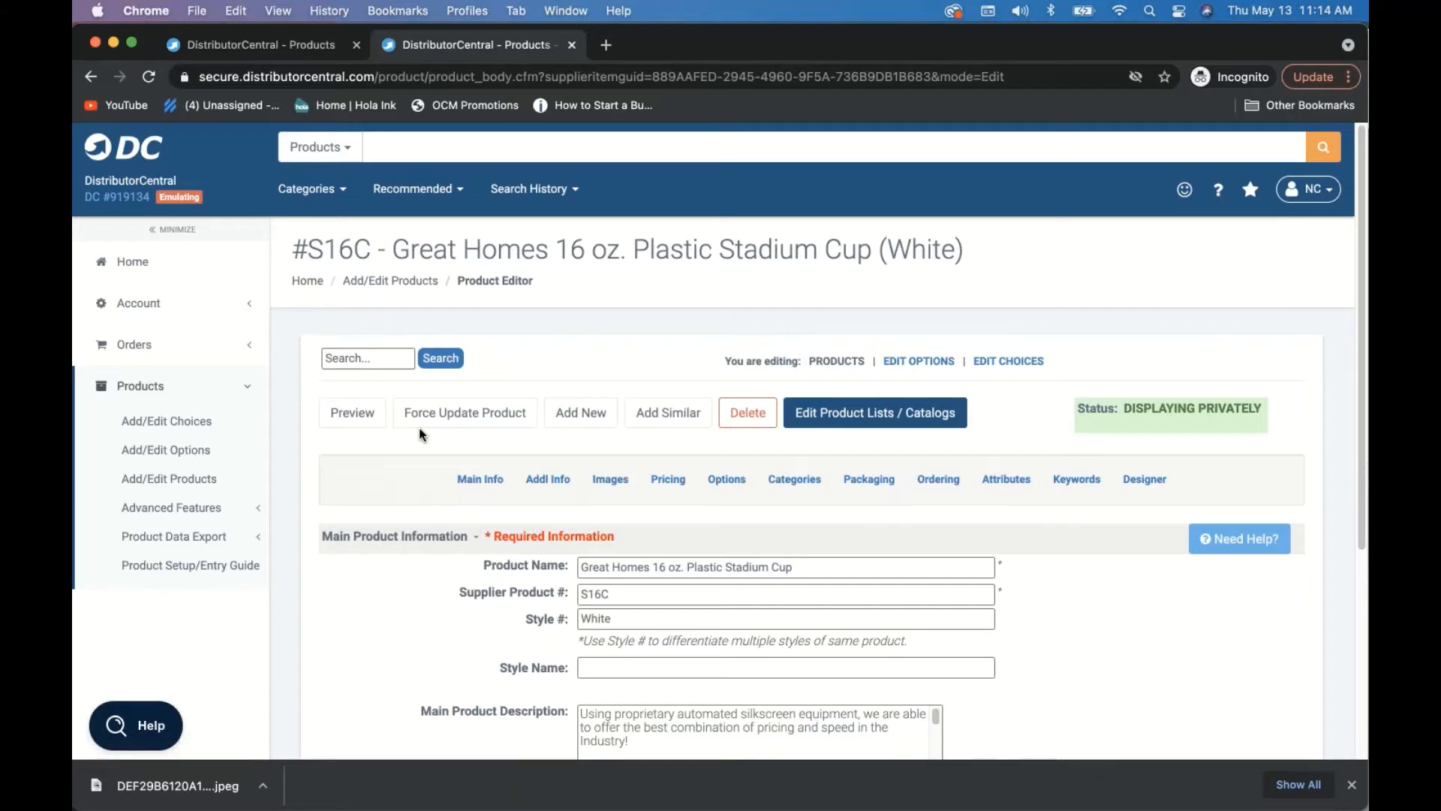
{"action": "left_click", "coordinate": [418, 282]}
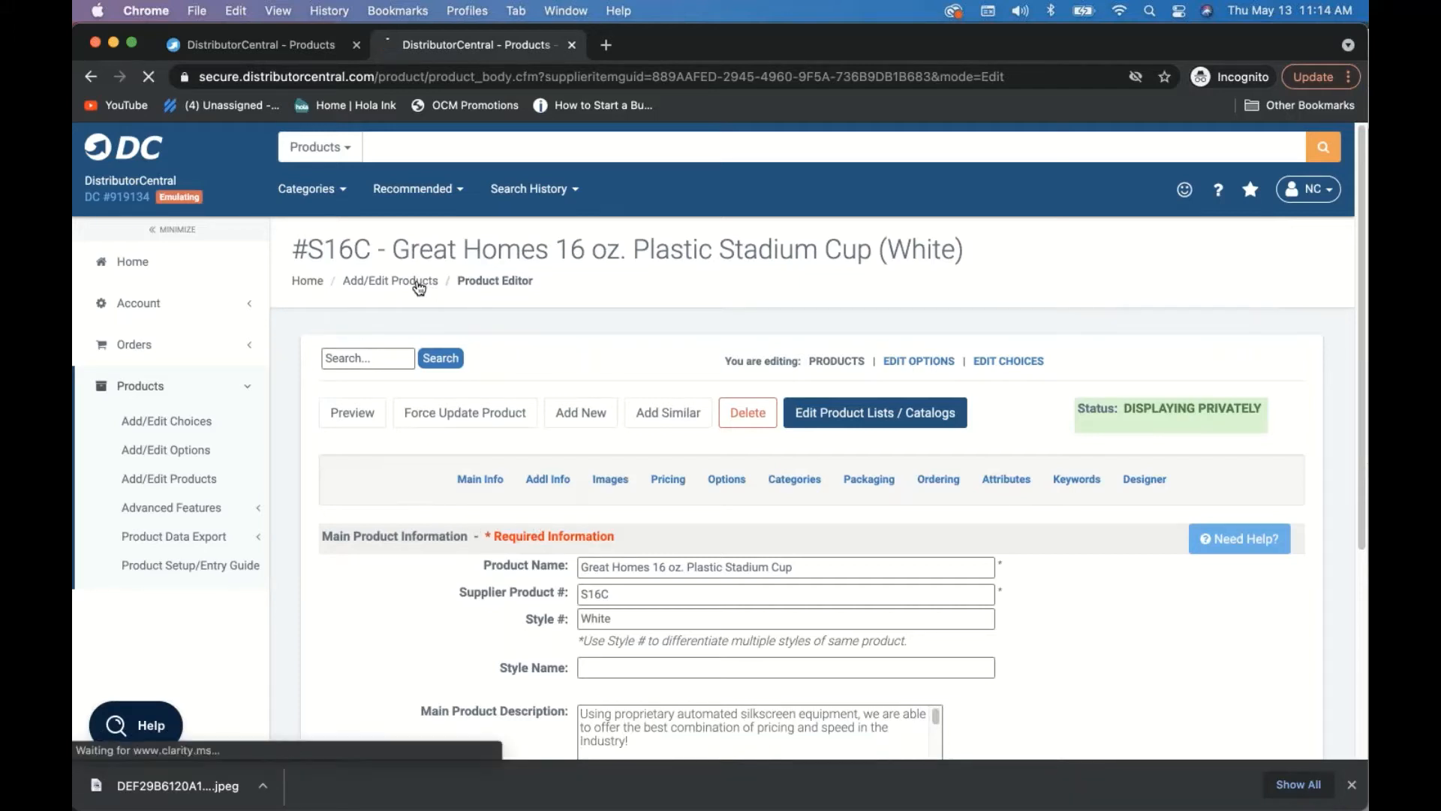
{"action": "scroll", "coordinate": [702, 579], "scroll_direction": "down", "scroll_amount": 1}
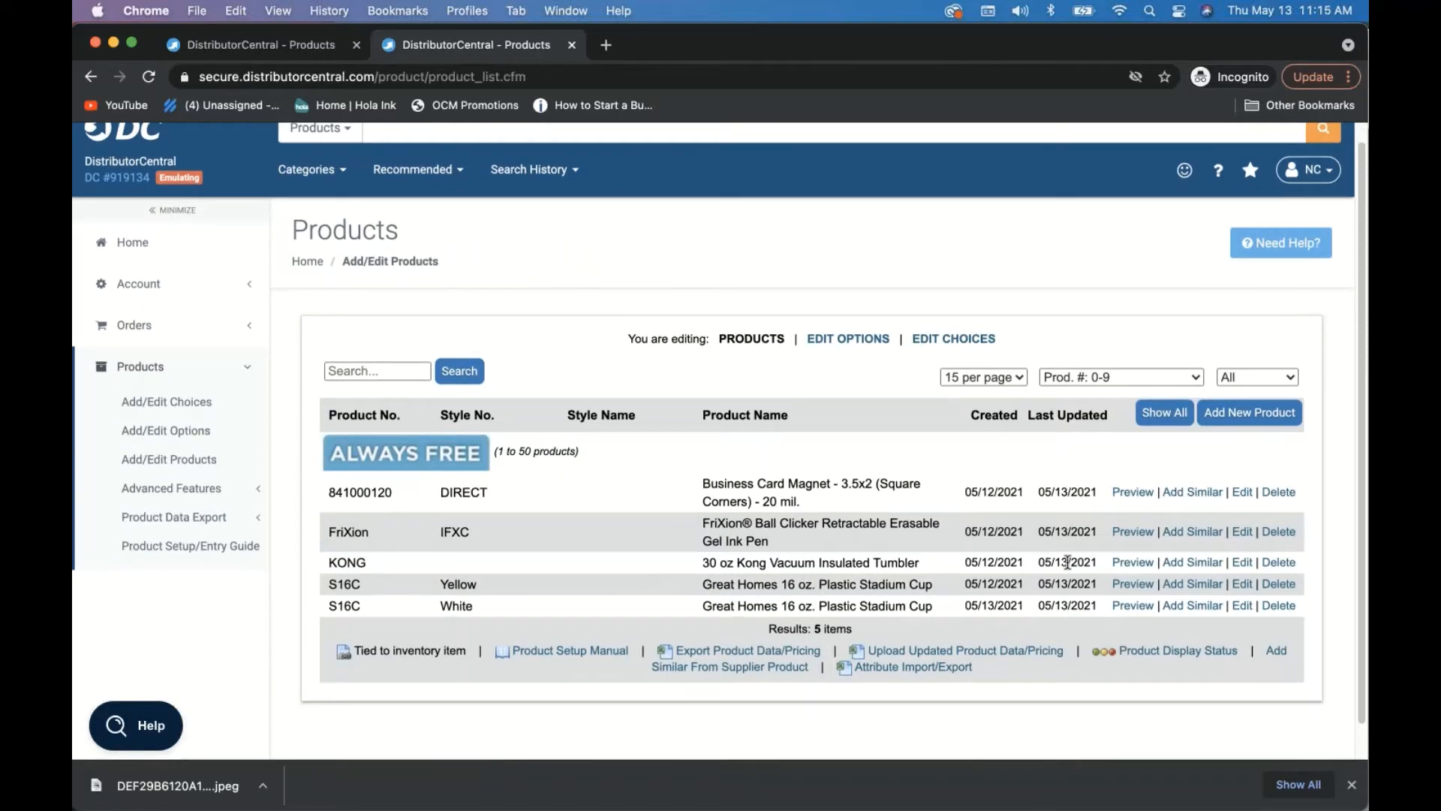
{"action": "left_click", "coordinate": [1242, 563]}
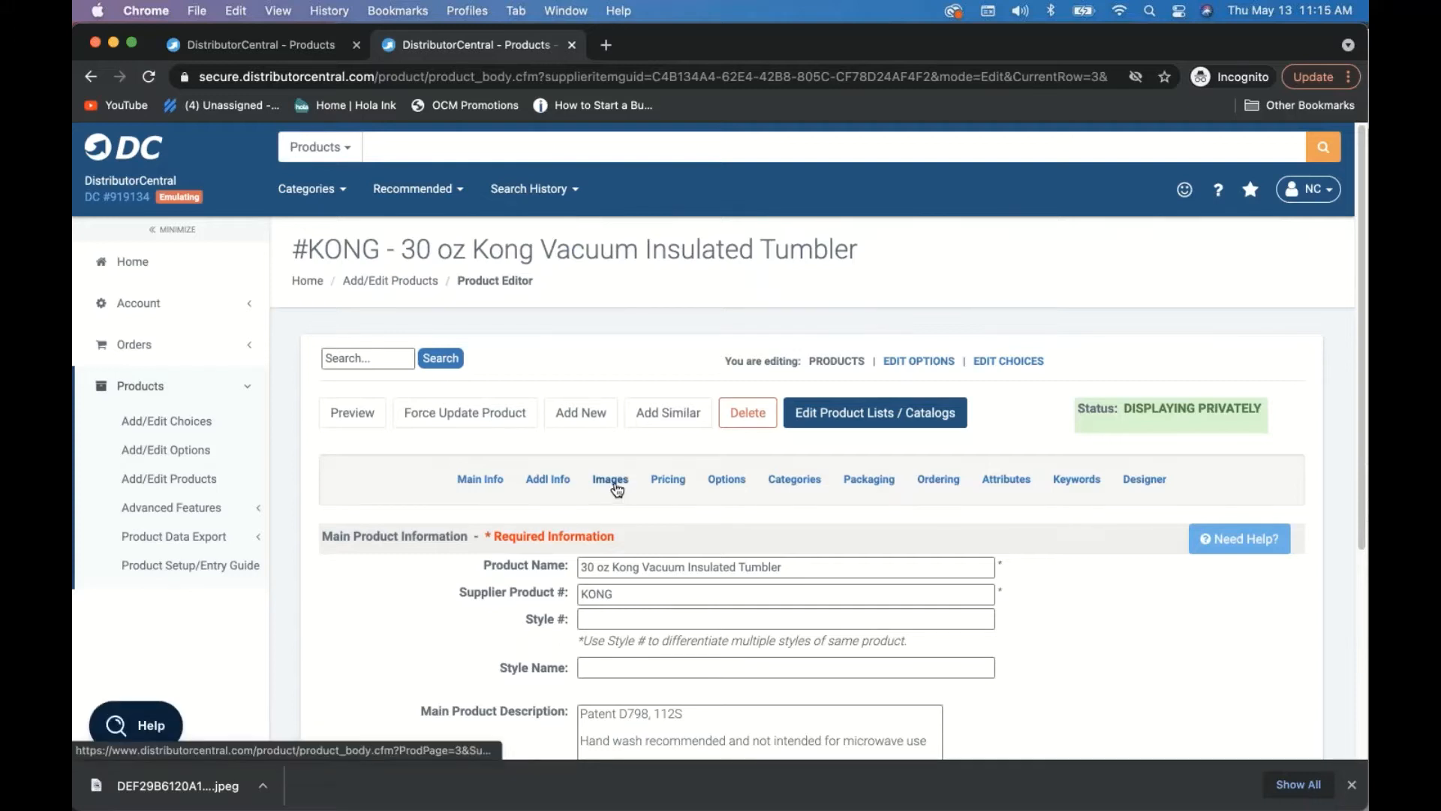
{"action": "left_click", "coordinate": [611, 481]}
{"action": "scroll", "coordinate": [1040, 544], "scroll_direction": "down", "scroll_amount": 3}
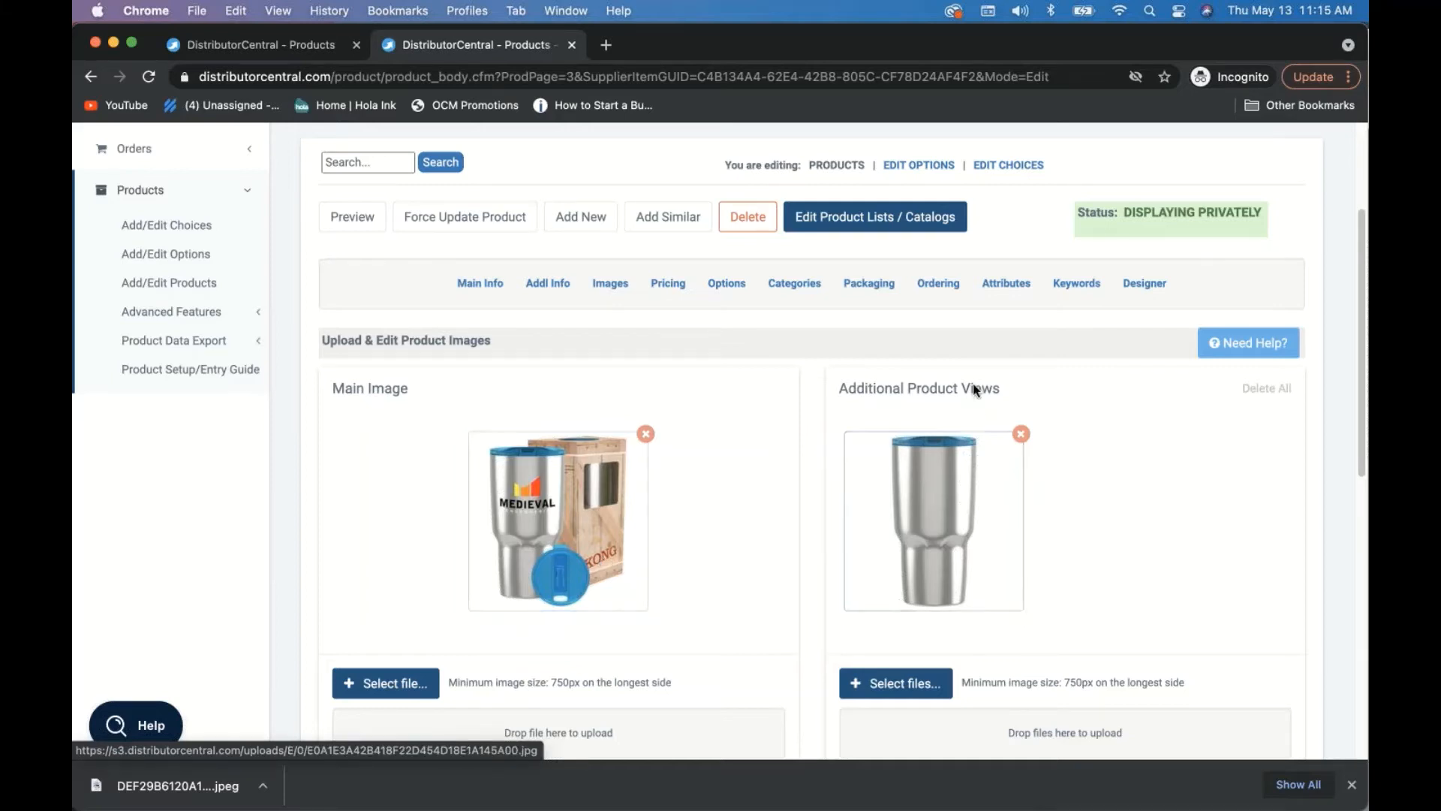
{"action": "left_click", "coordinate": [1145, 286]}
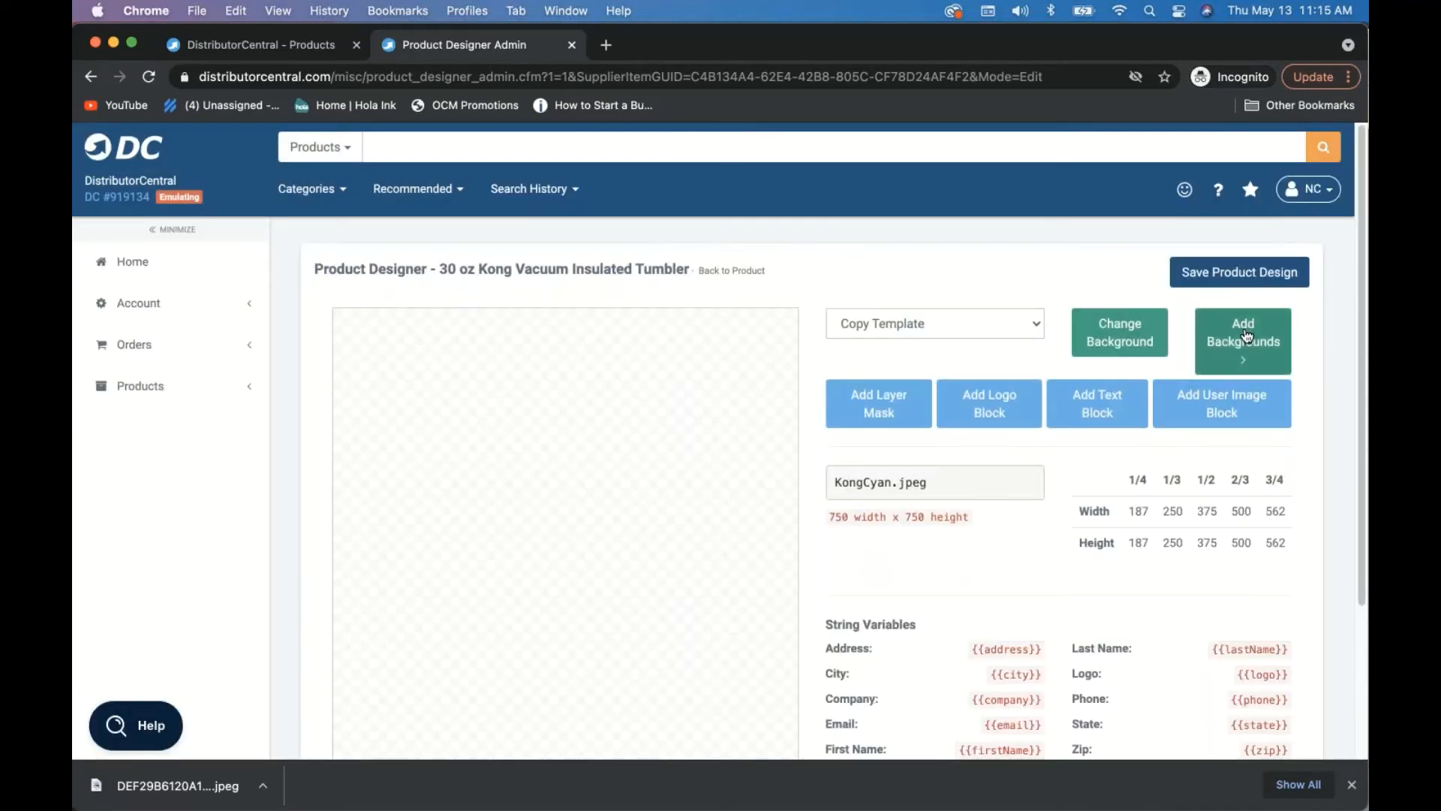
- Upload KongCyan.jpeg as the tumbler design's background and return to the main designer options
{"action": "left_click", "coordinate": [1245, 335]}
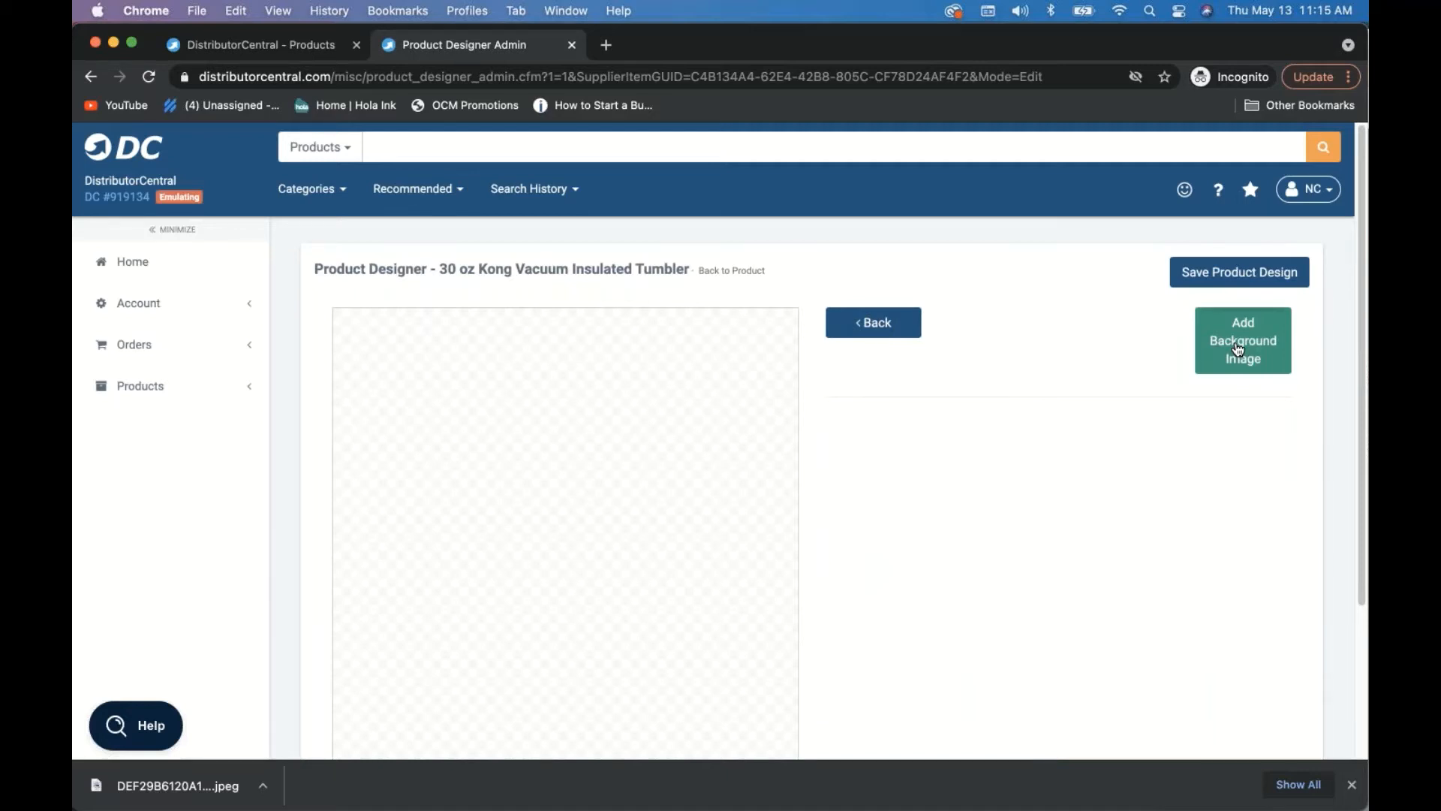
{"action": "left_click", "coordinate": [1238, 349]}
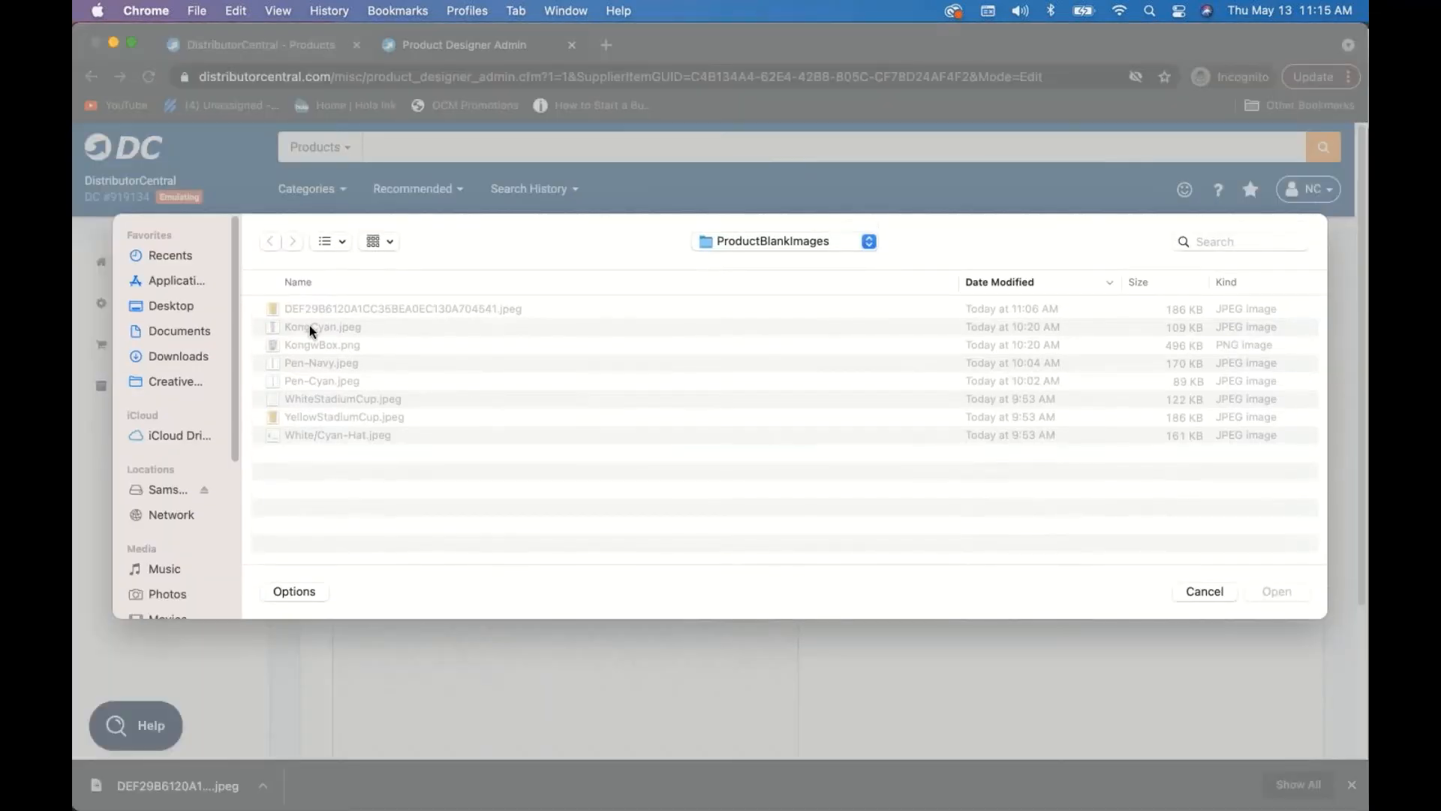
{"action": "left_click", "coordinate": [309, 325]}
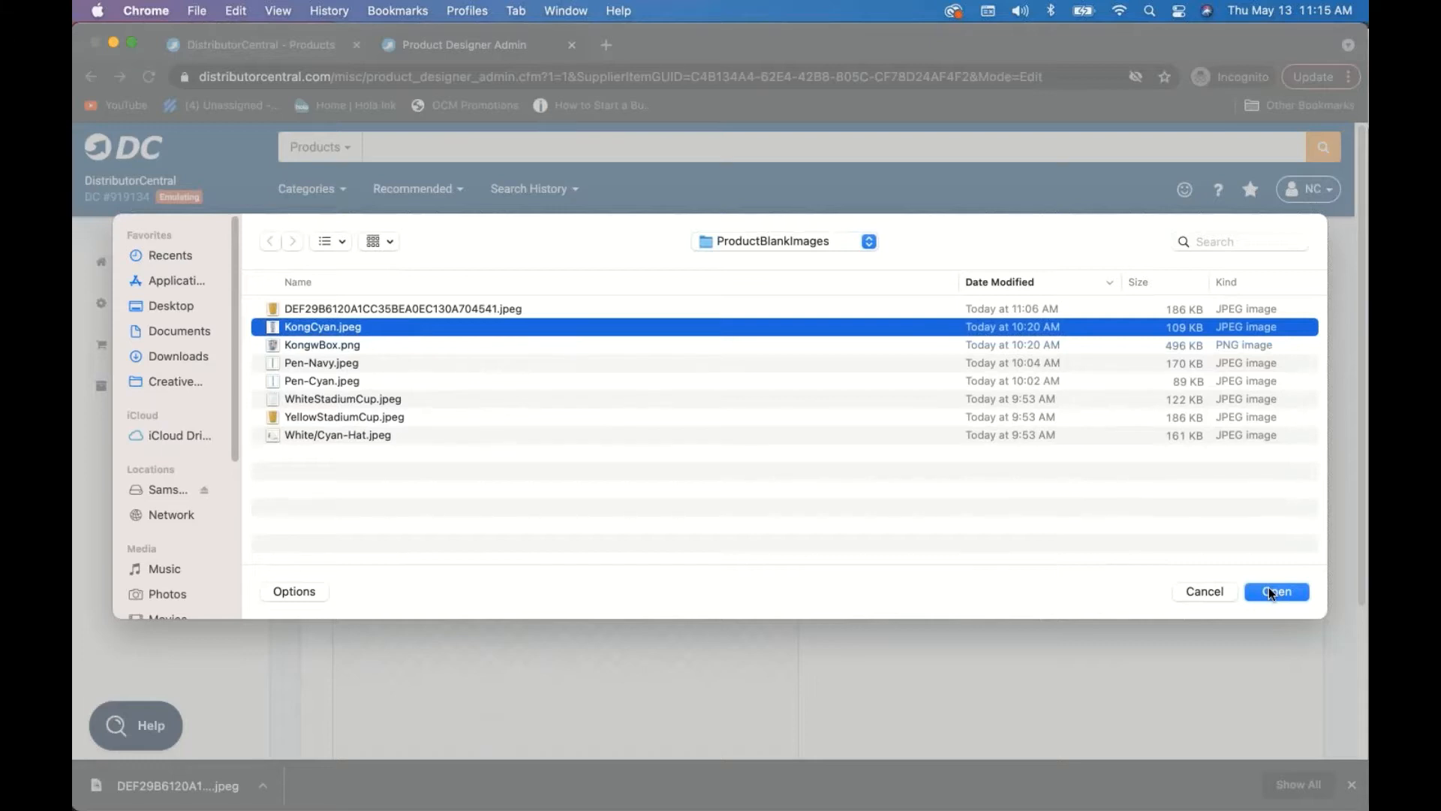
{"action": "left_click", "coordinate": [1268, 591]}
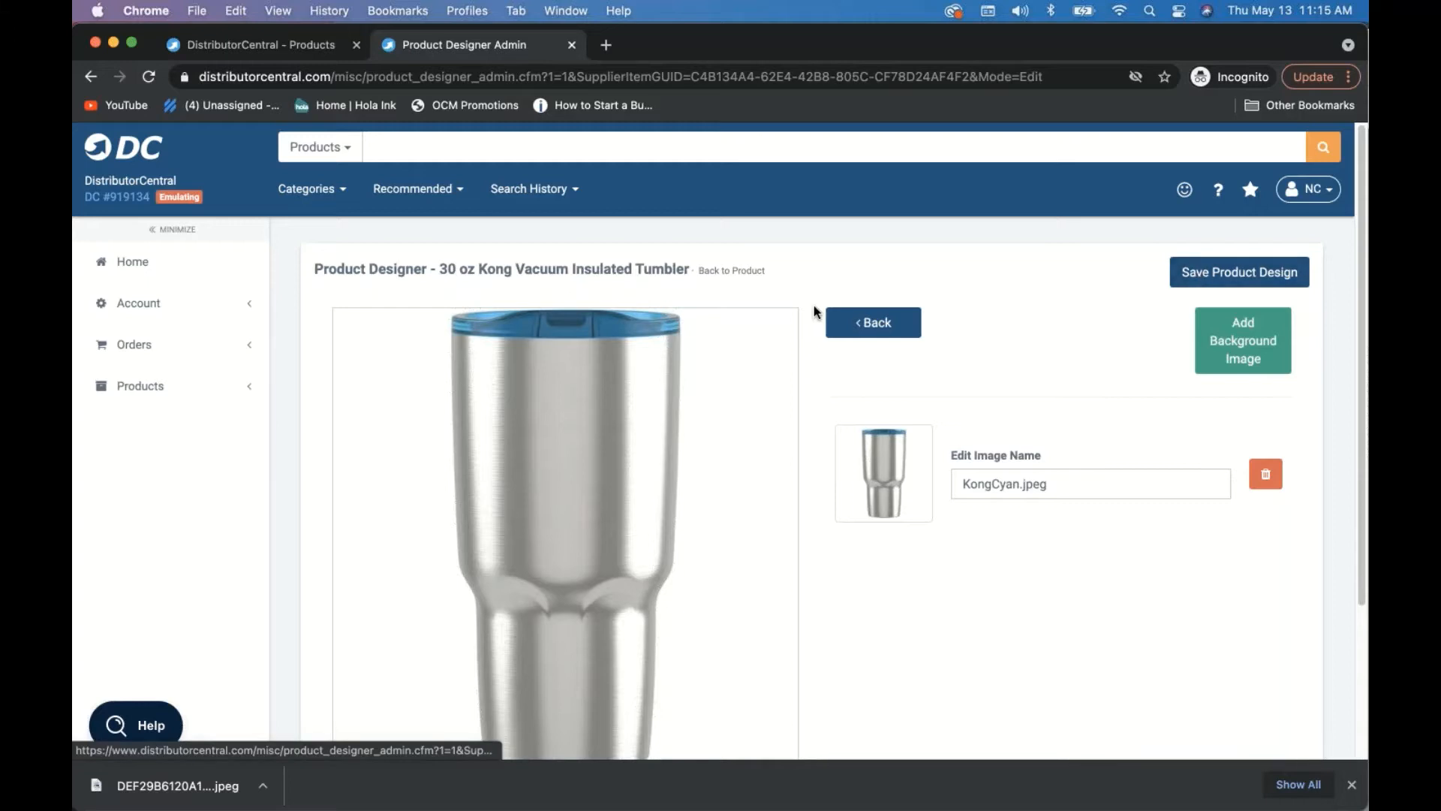
{"action": "left_click", "coordinate": [871, 323]}
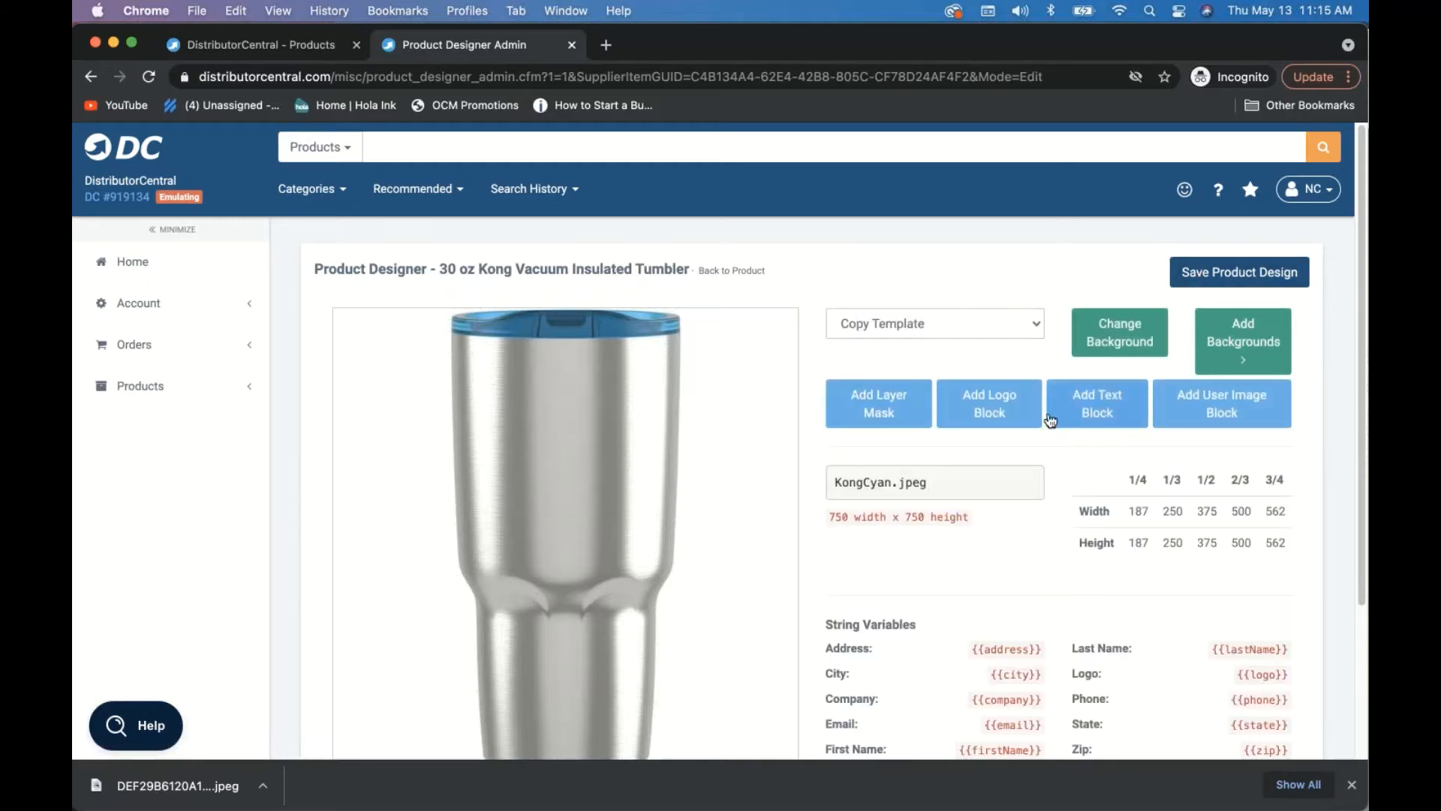
- Place a 25 × 19 logo block at position 37 × 23 on the tumbler and save the design
{"action": "left_click", "coordinate": [997, 413]}
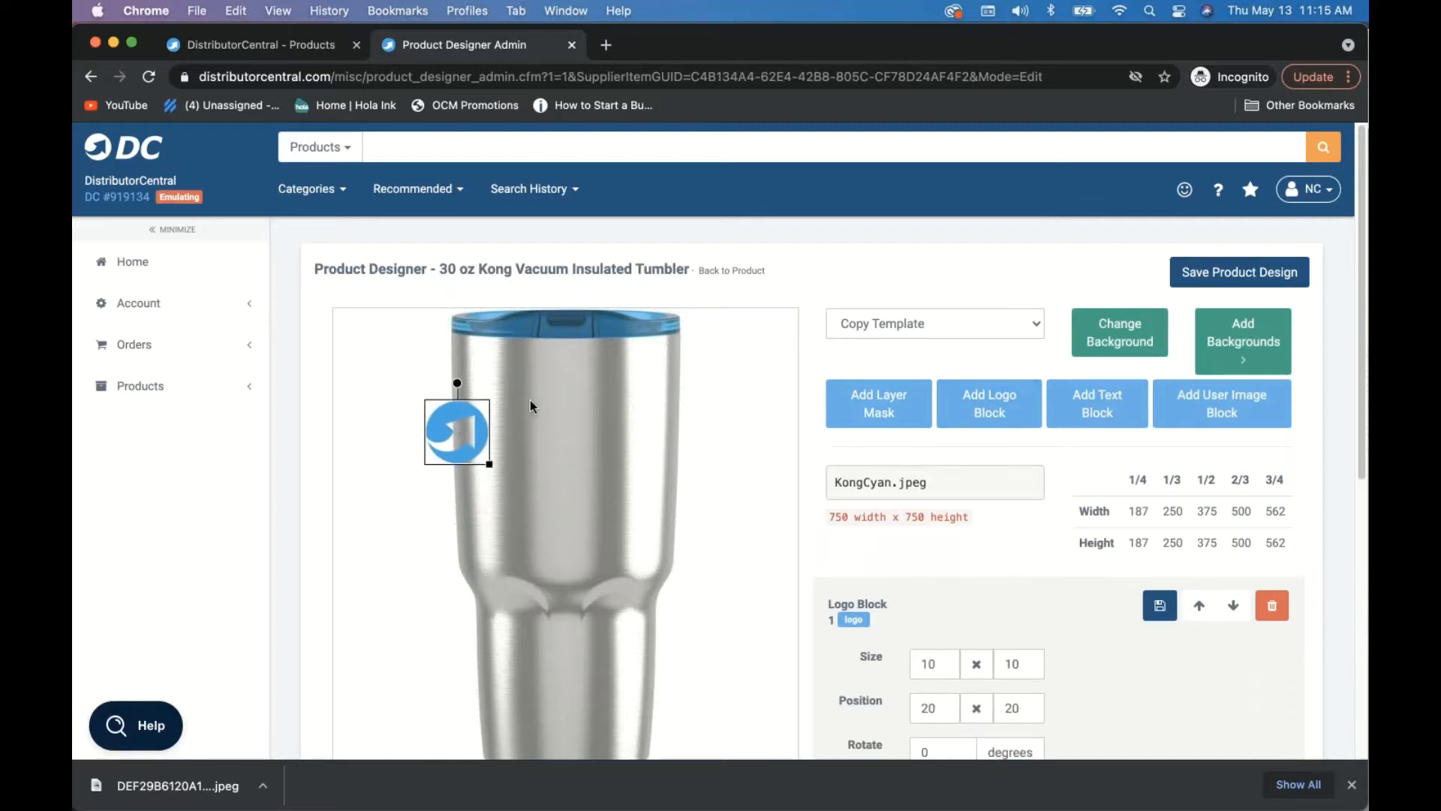
{"action": "left_click_drag", "start_coordinate": [486, 462], "coordinate": [570, 505]}
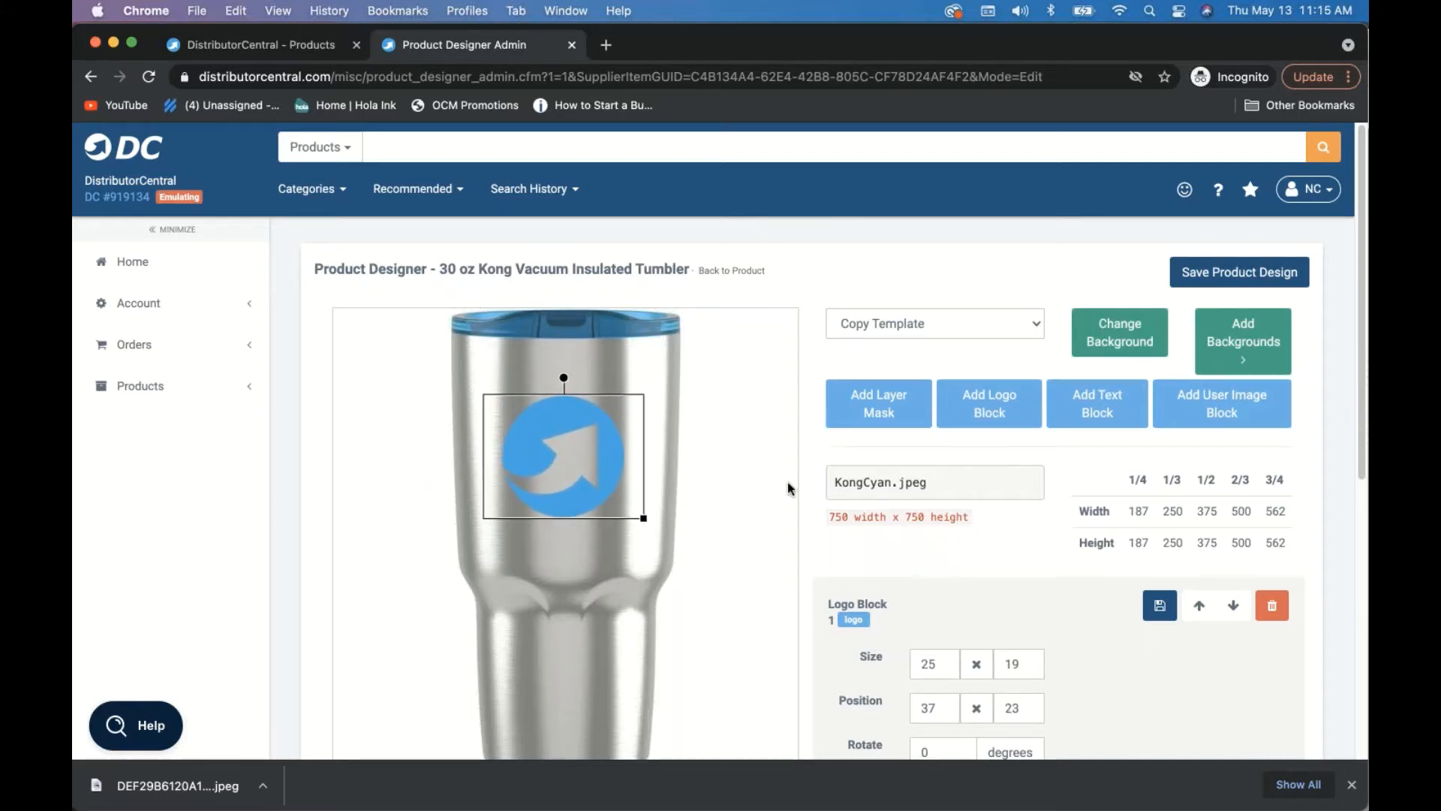
{"action": "left_click", "coordinate": [1220, 274]}
{"action": "scroll", "coordinate": [807, 459], "scroll_direction": "down", "scroll_amount": 1}
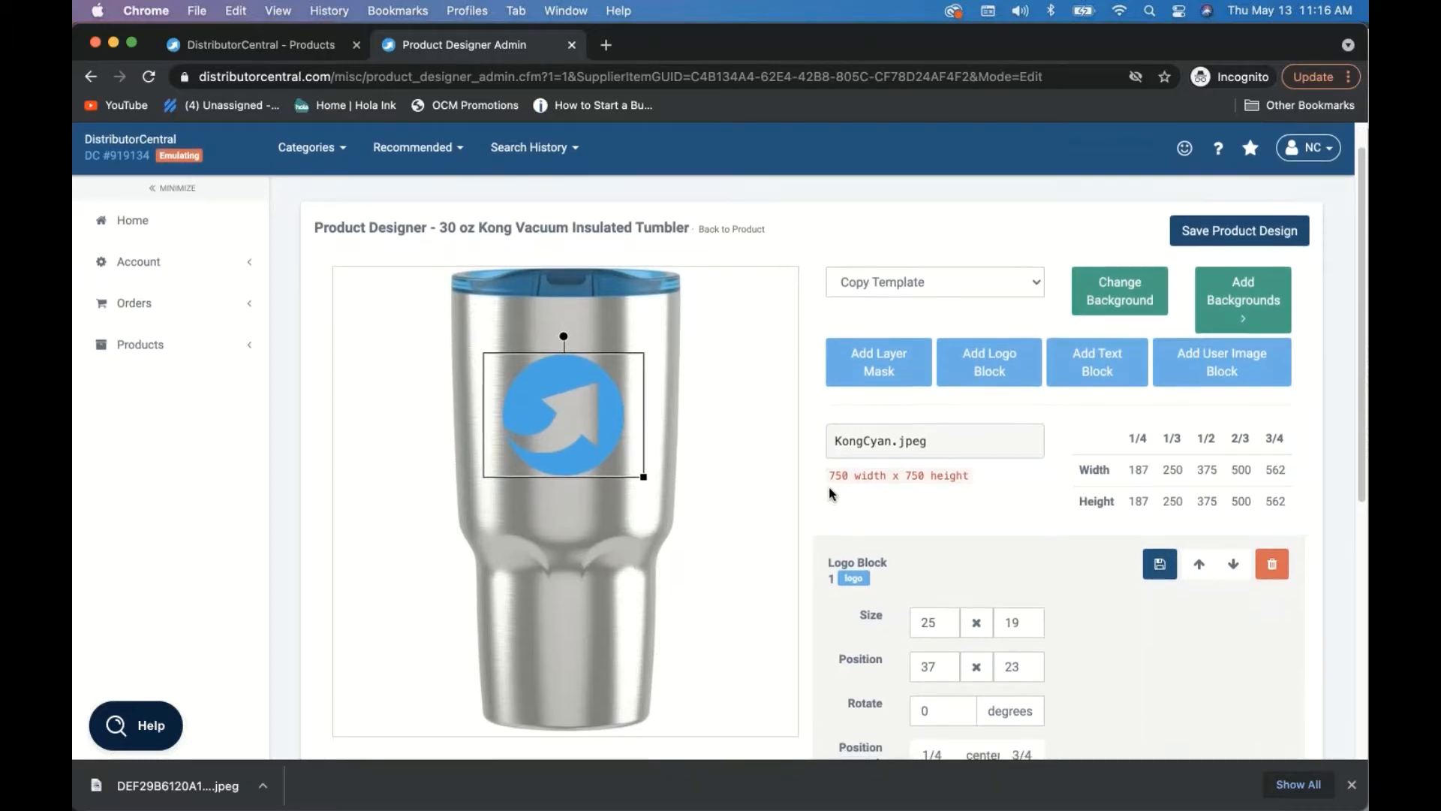
{"action": "scroll", "coordinate": [829, 487], "scroll_direction": "down", "scroll_amount": 1}
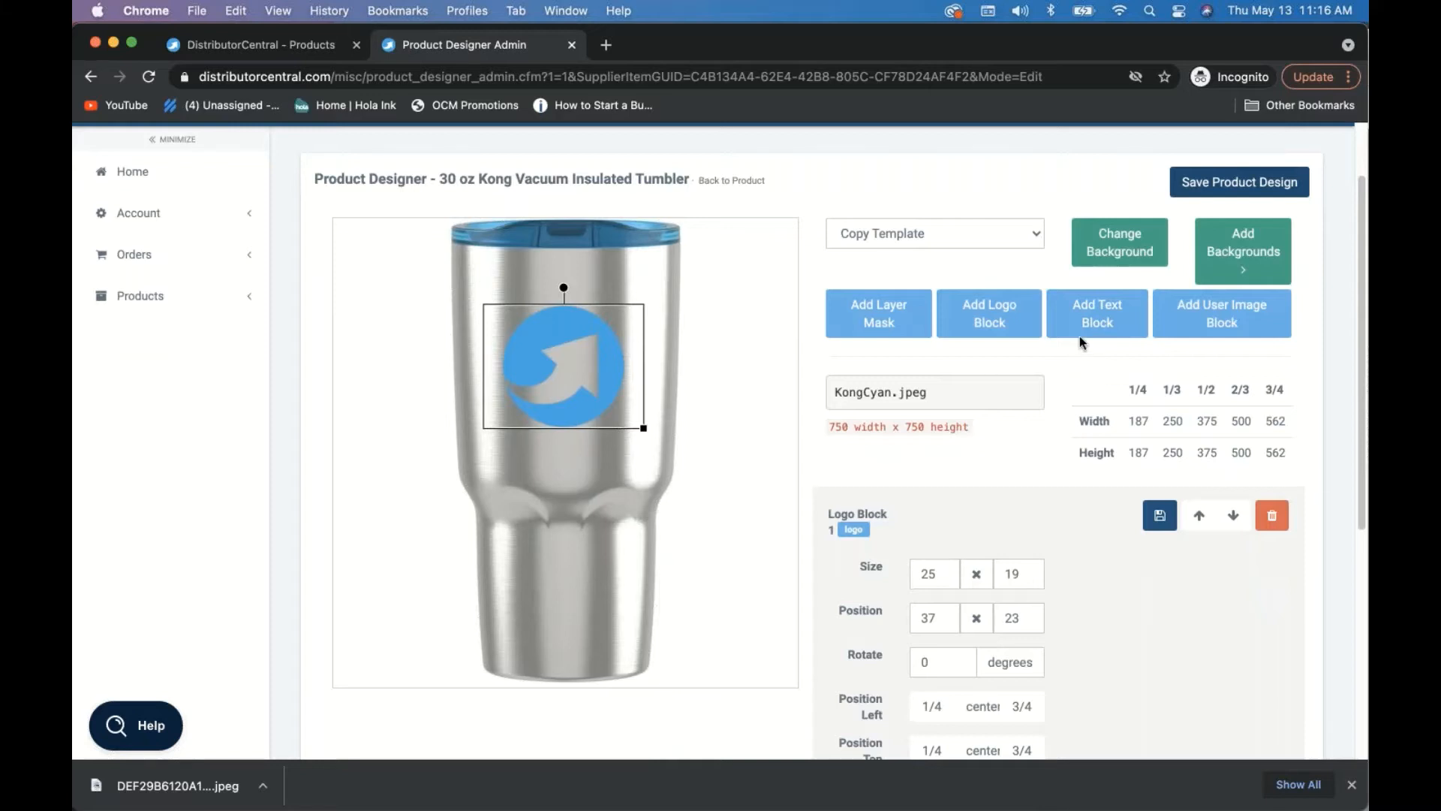
- Add a text block and stretch it into a wide, short box just below the logo
{"action": "left_click", "coordinate": [1104, 325]}
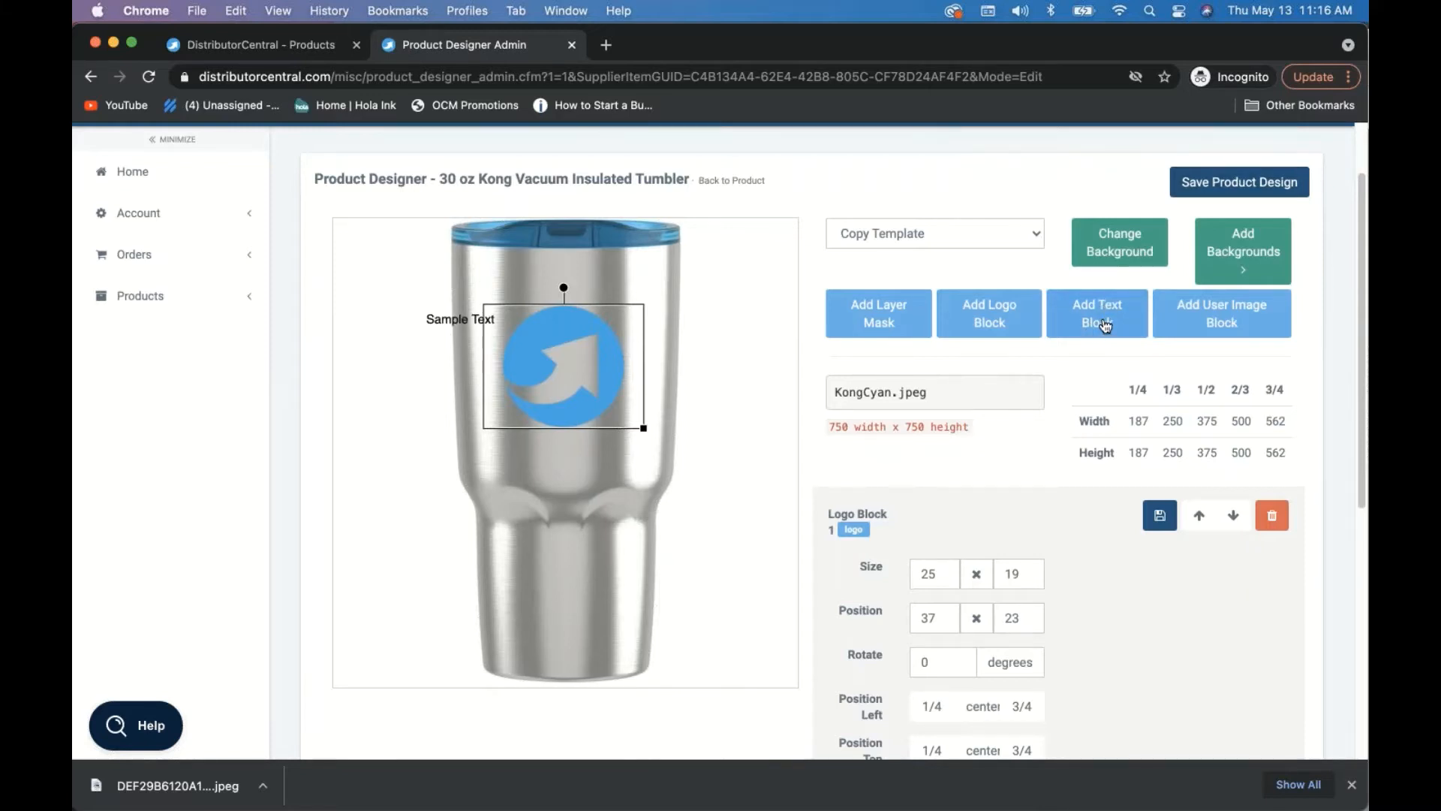
{"action": "left_click", "coordinate": [441, 336]}
{"action": "left_click_drag", "start_coordinate": [441, 338], "coordinate": [545, 456]}
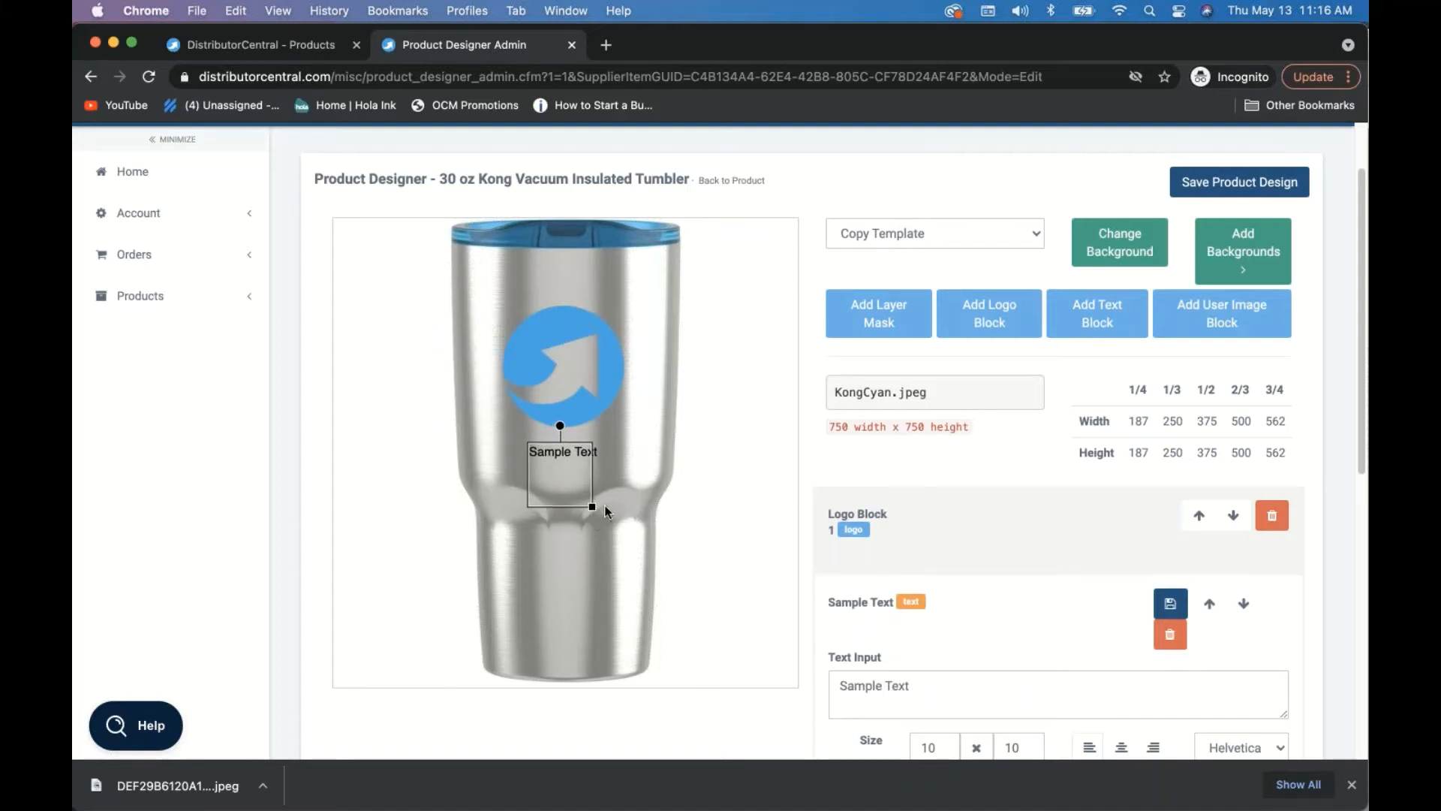
{"action": "left_click_drag", "start_coordinate": [593, 506], "coordinate": [642, 488]}
{"action": "left_click_drag", "start_coordinate": [526, 467], "coordinate": [530, 461]}
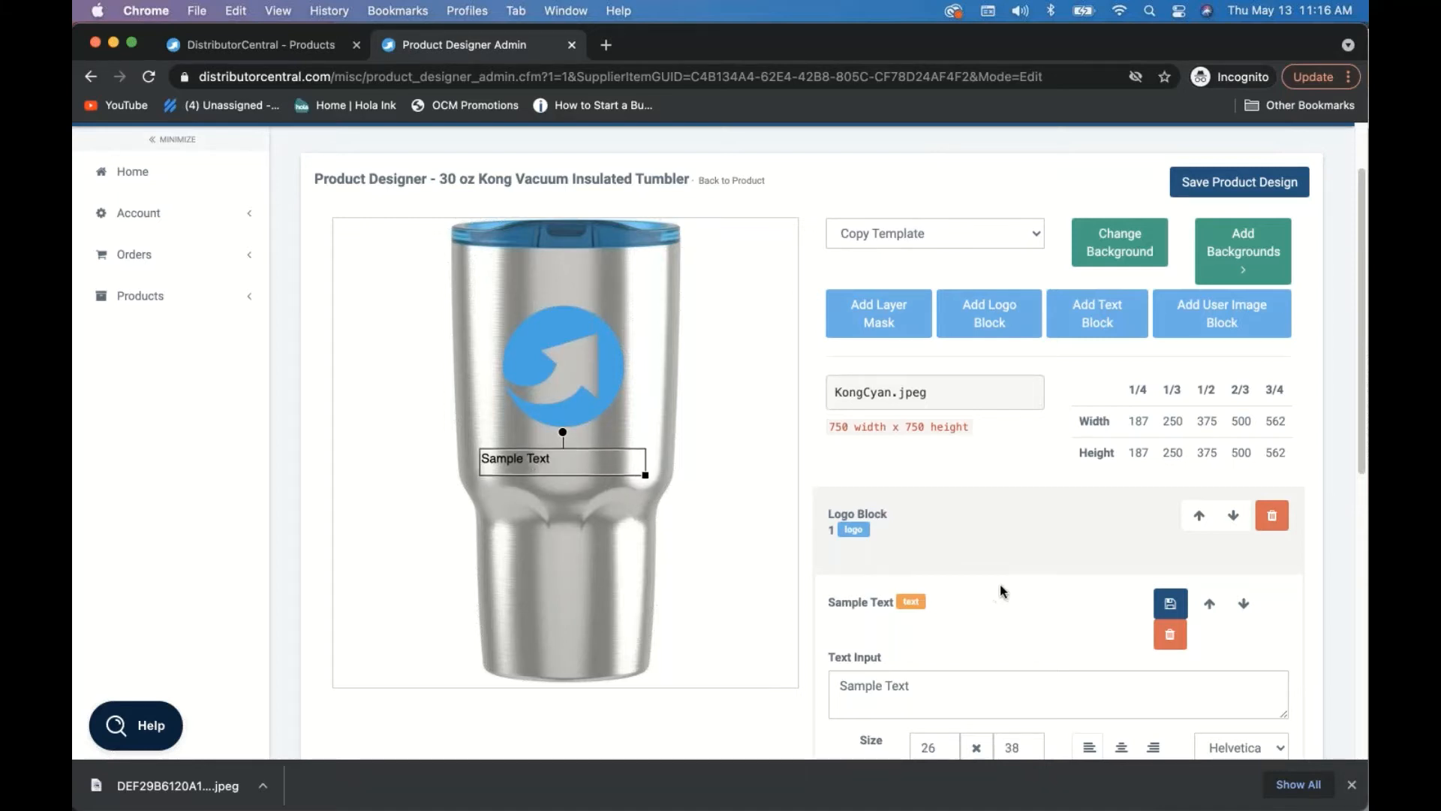
- Replace the block's Sample Text with the copied {{firstName}} variable
{"action": "scroll", "coordinate": [1000, 584], "scroll_direction": "down", "scroll_amount": 3}
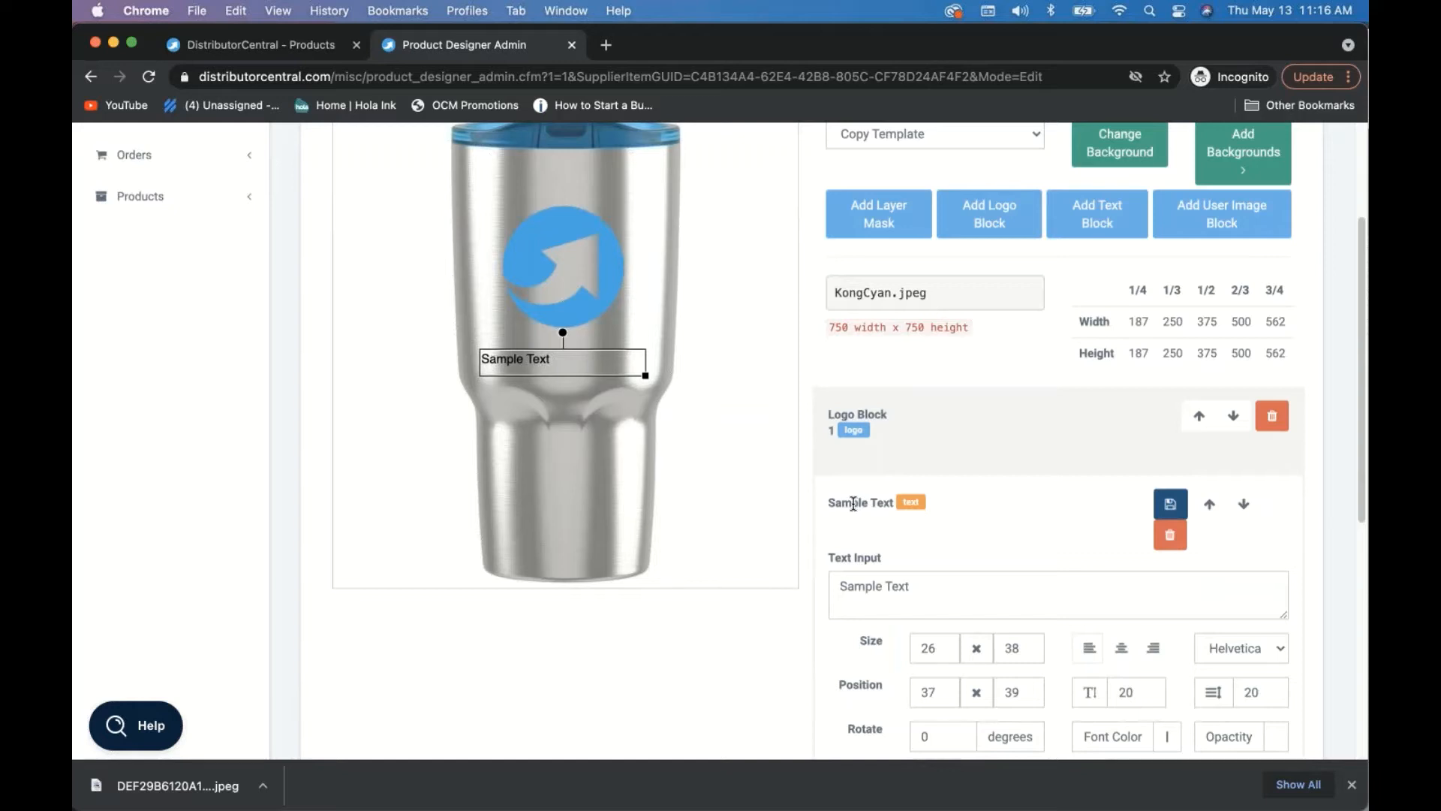
{"action": "left_click", "coordinate": [853, 504]}
{"action": "left_click", "coordinate": [852, 504]}
{"action": "scroll", "coordinate": [853, 503], "scroll_direction": "down", "scroll_amount": 3}
{"action": "left_click_drag", "start_coordinate": [931, 472], "coordinate": [799, 474]}
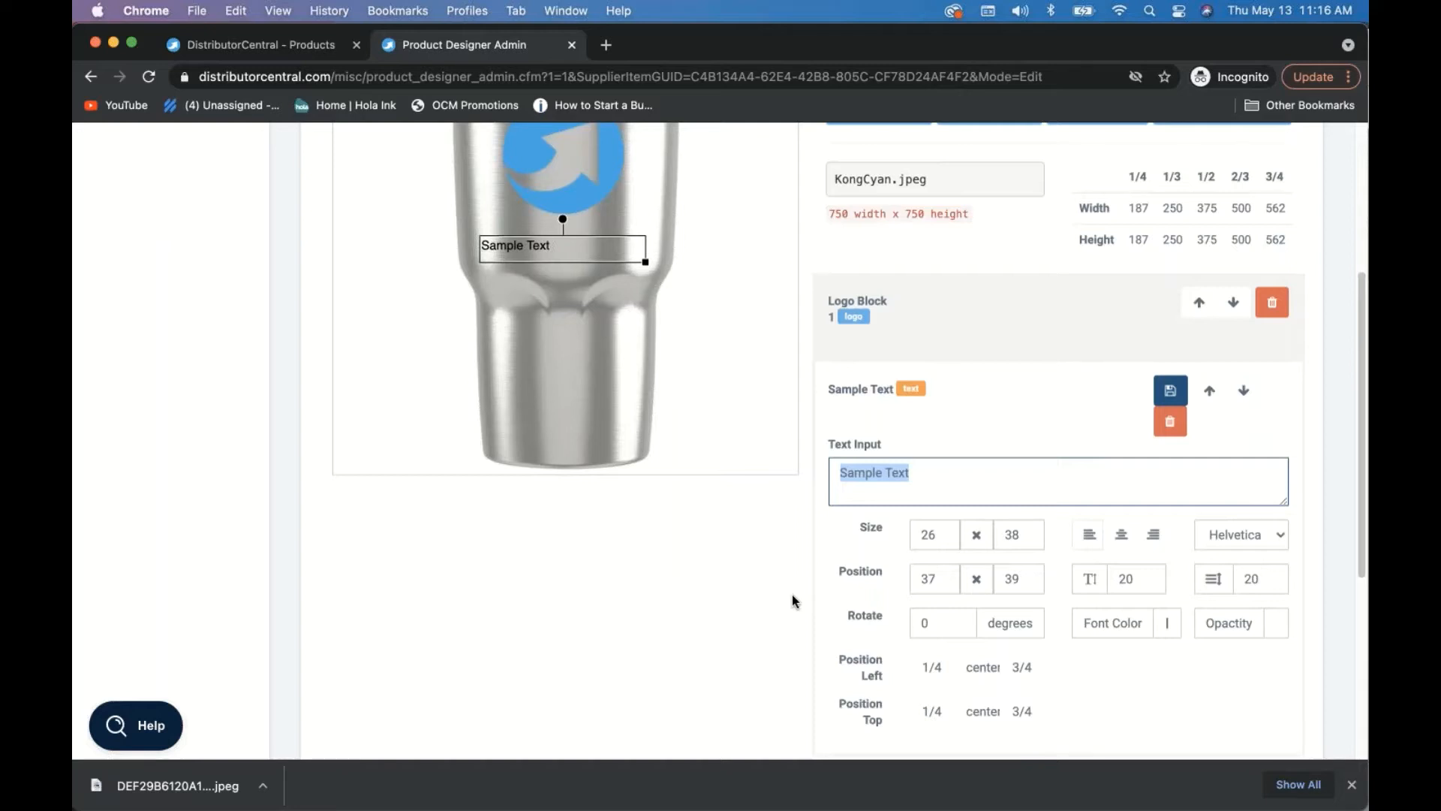
{"action": "scroll", "coordinate": [795, 602], "scroll_direction": "down", "scroll_amount": 1}
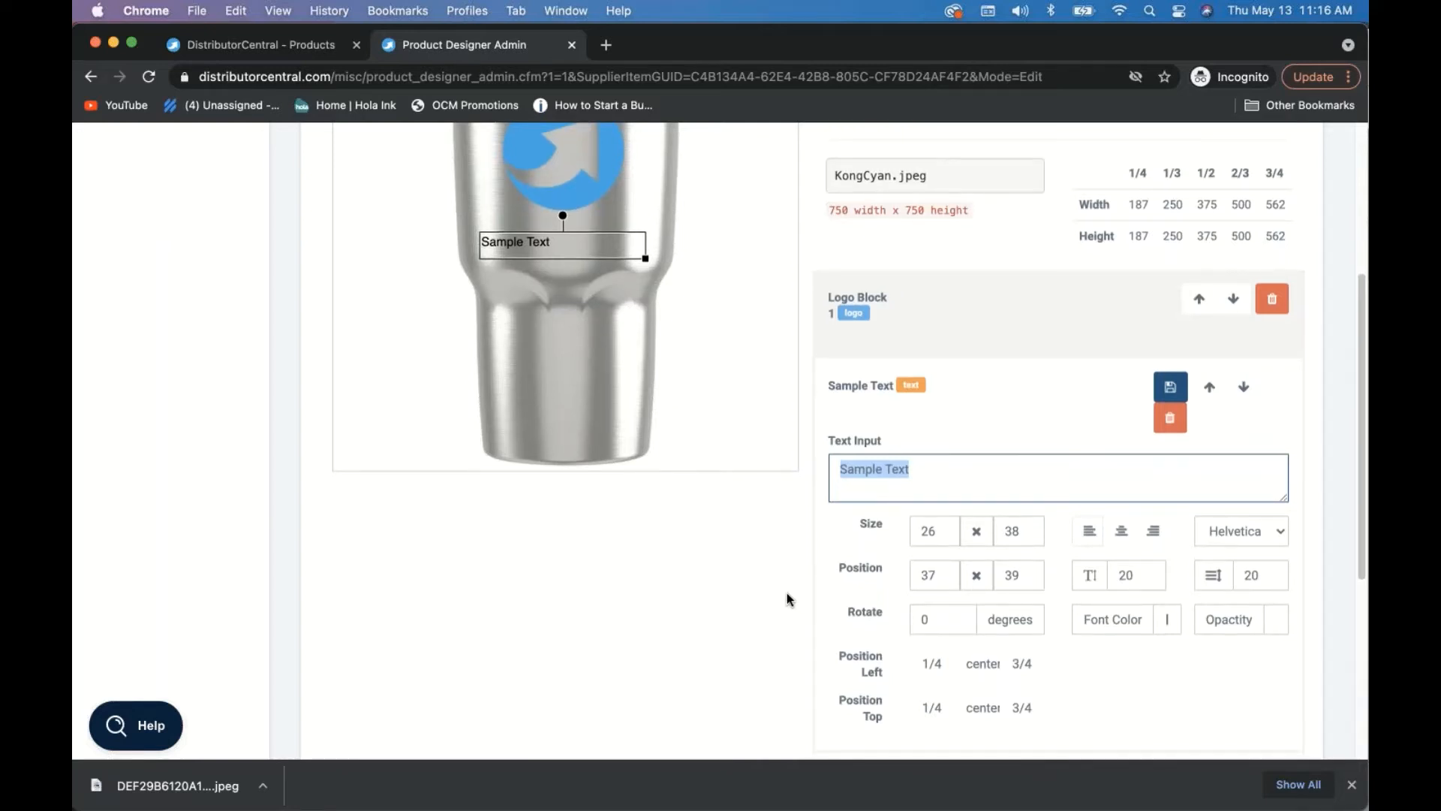
{"action": "scroll", "coordinate": [788, 599], "scroll_direction": "down", "scroll_amount": 7}
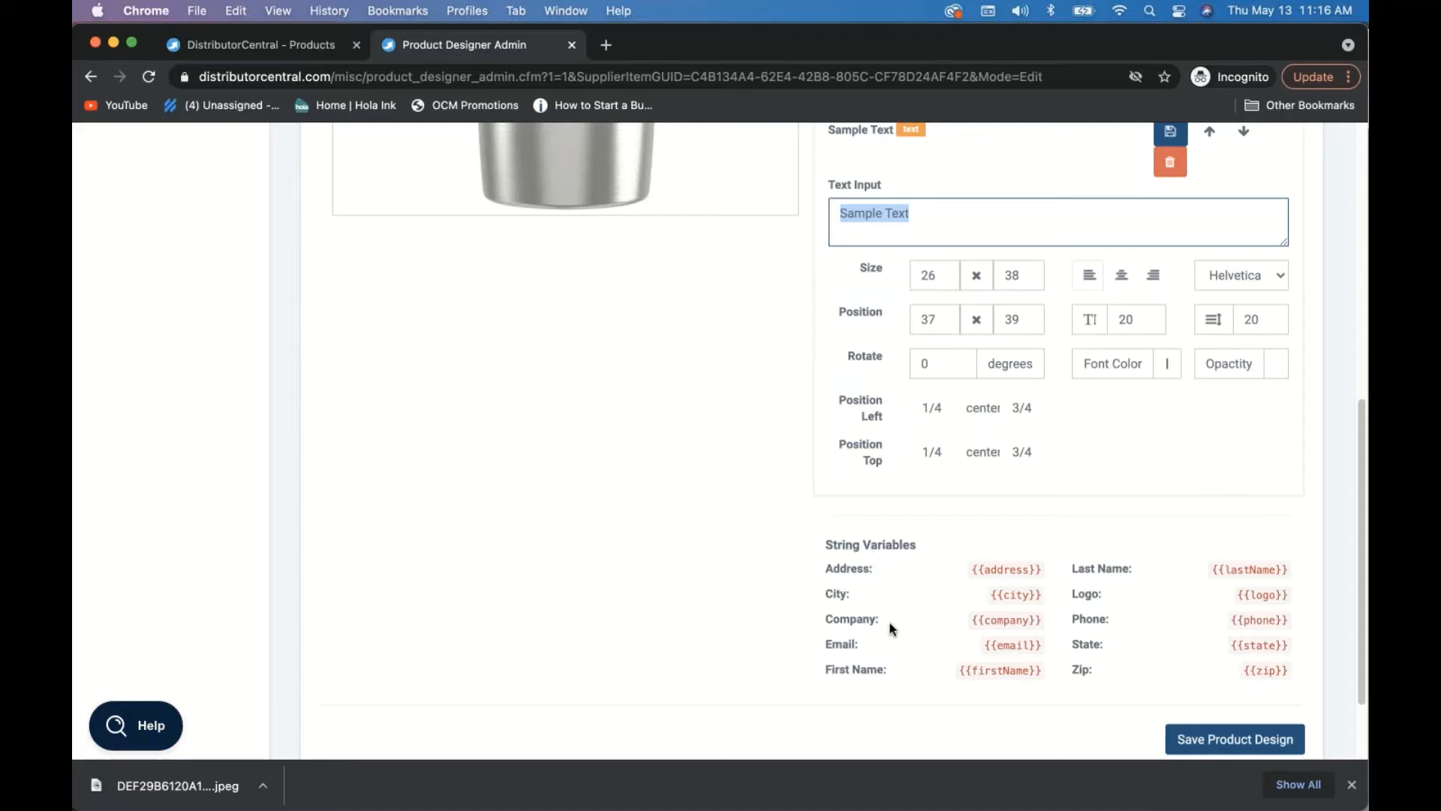
{"action": "left_click_drag", "start_coordinate": [958, 669], "coordinate": [1038, 671]}
{"action": "key", "text": "super+c"}
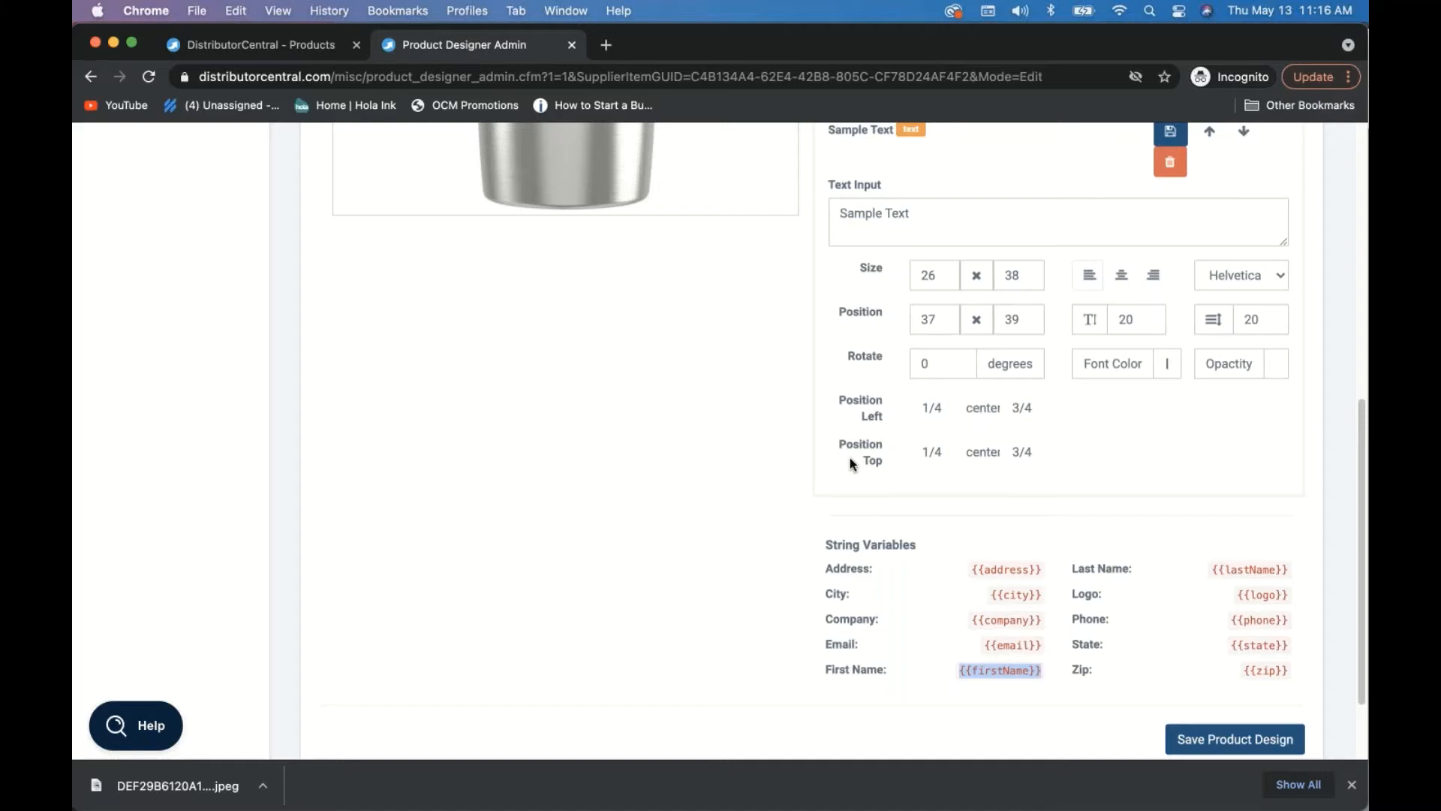
{"action": "triple_click", "coordinate": [906, 209]}
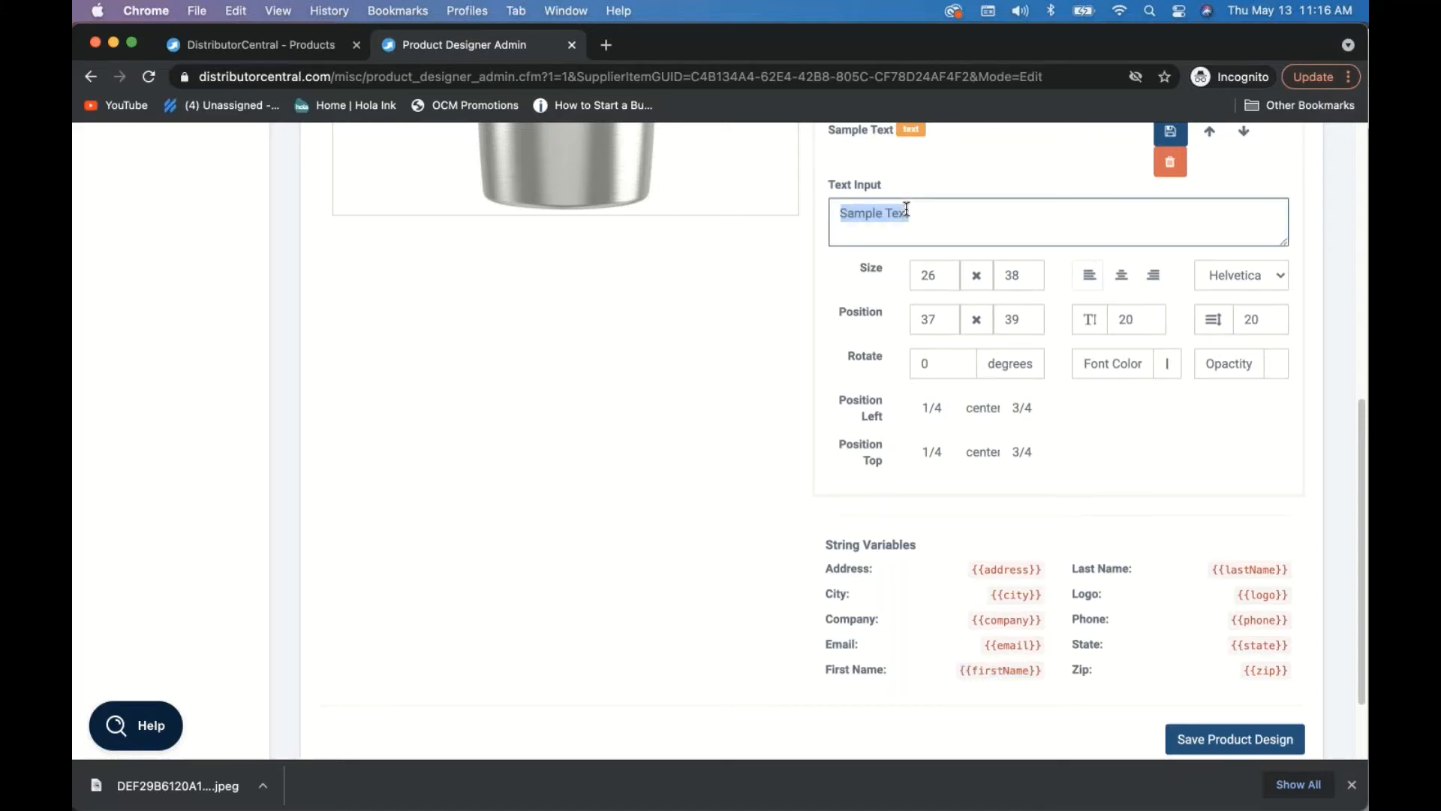
{"action": "key", "text": "super+v"}
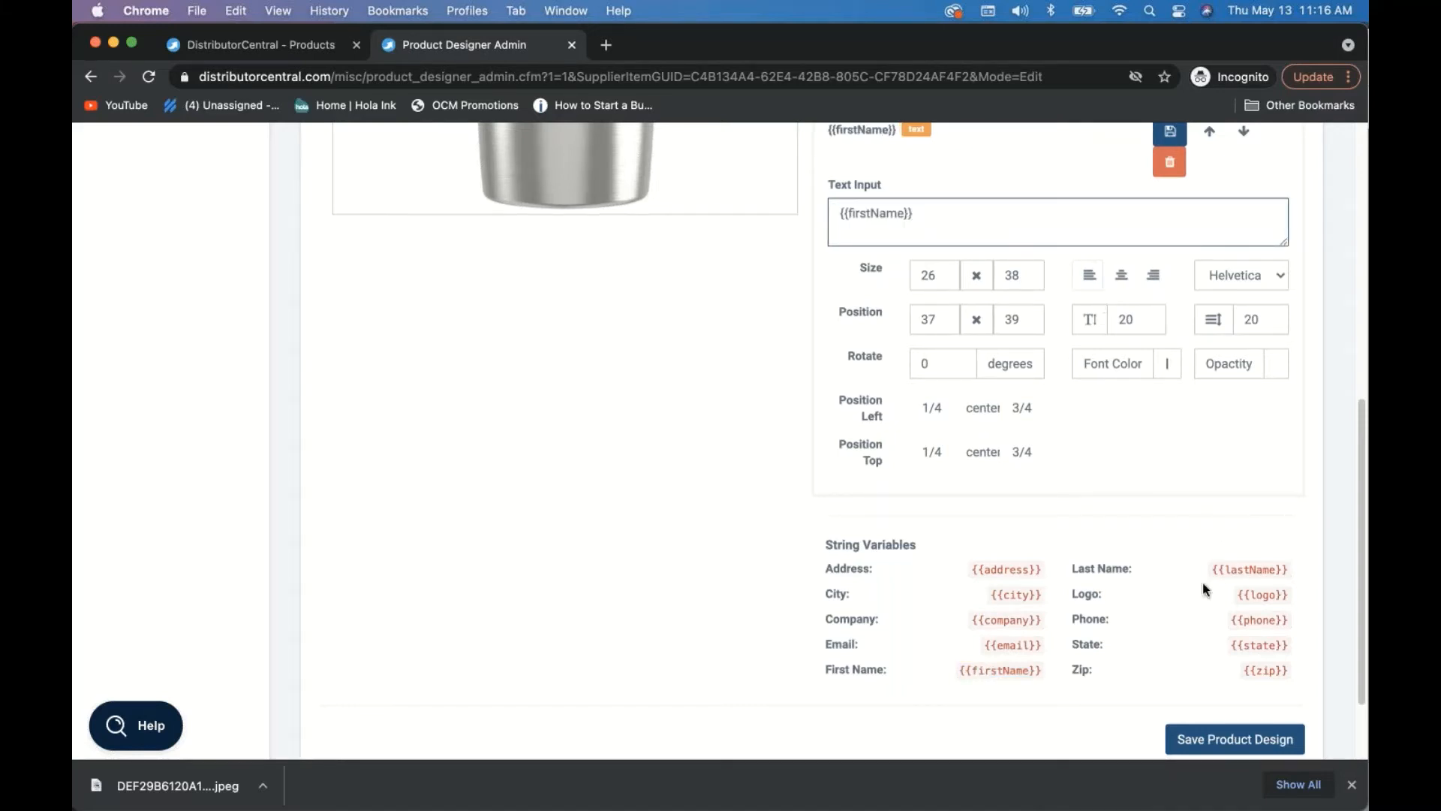
- Append the {{lastName}} variable after {{firstName}} in the text block
{"action": "left_click_drag", "start_coordinate": [1214, 570], "coordinate": [1290, 574]}
{"action": "key", "text": "super+c"}
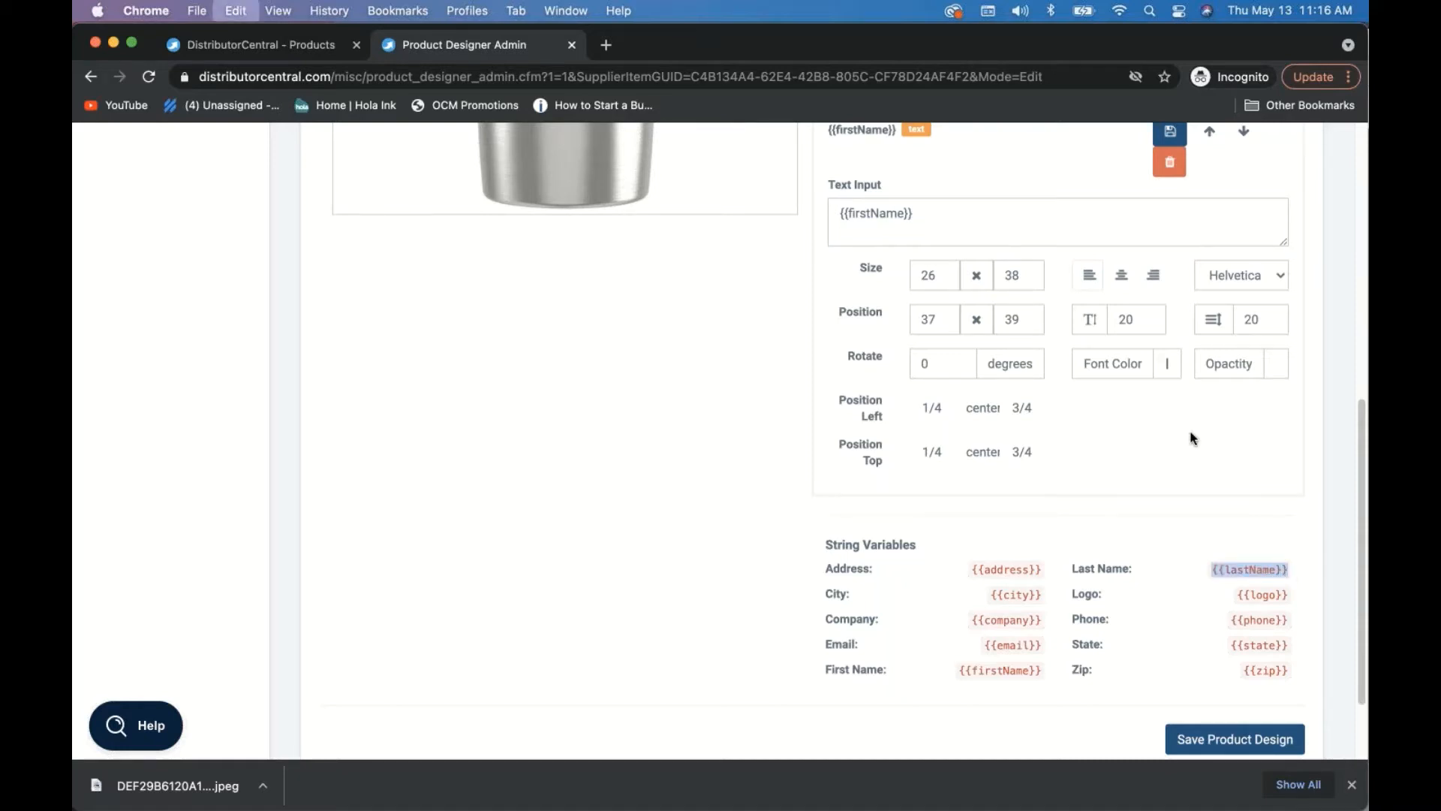
{"action": "left_click", "coordinate": [958, 212]}
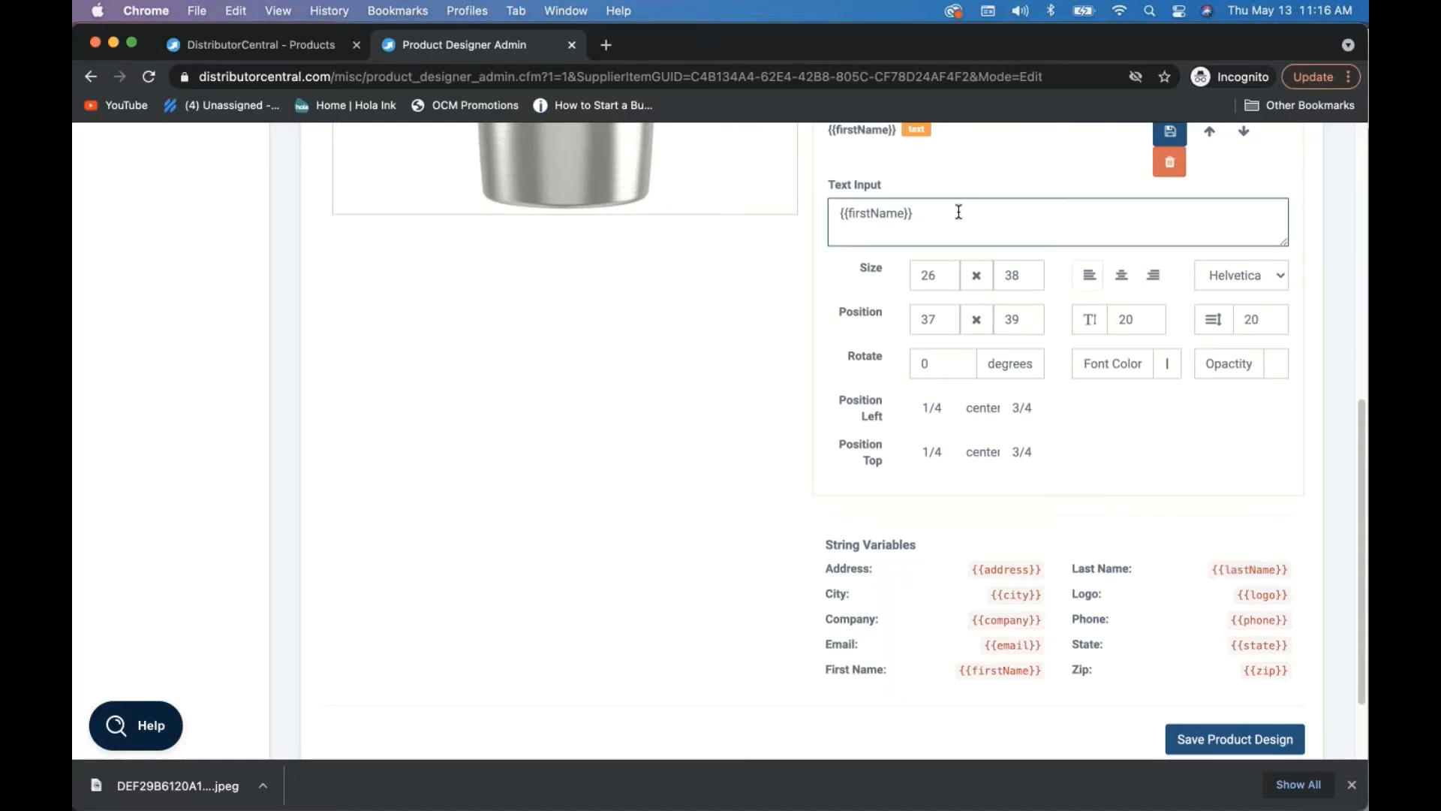
{"action": "key", "text": "super+v"}
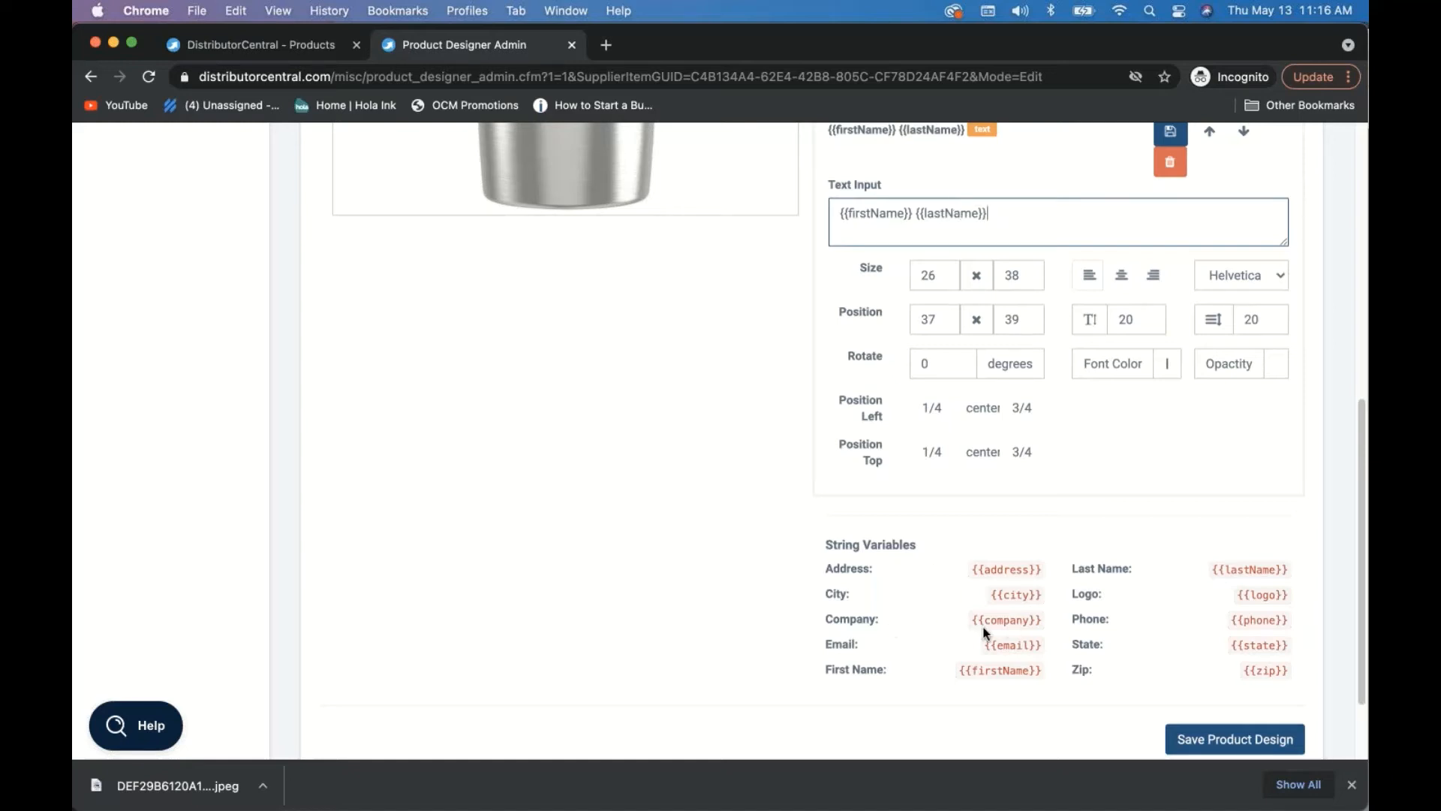
{"action": "left_click_drag", "start_coordinate": [973, 617], "coordinate": [1048, 615]}
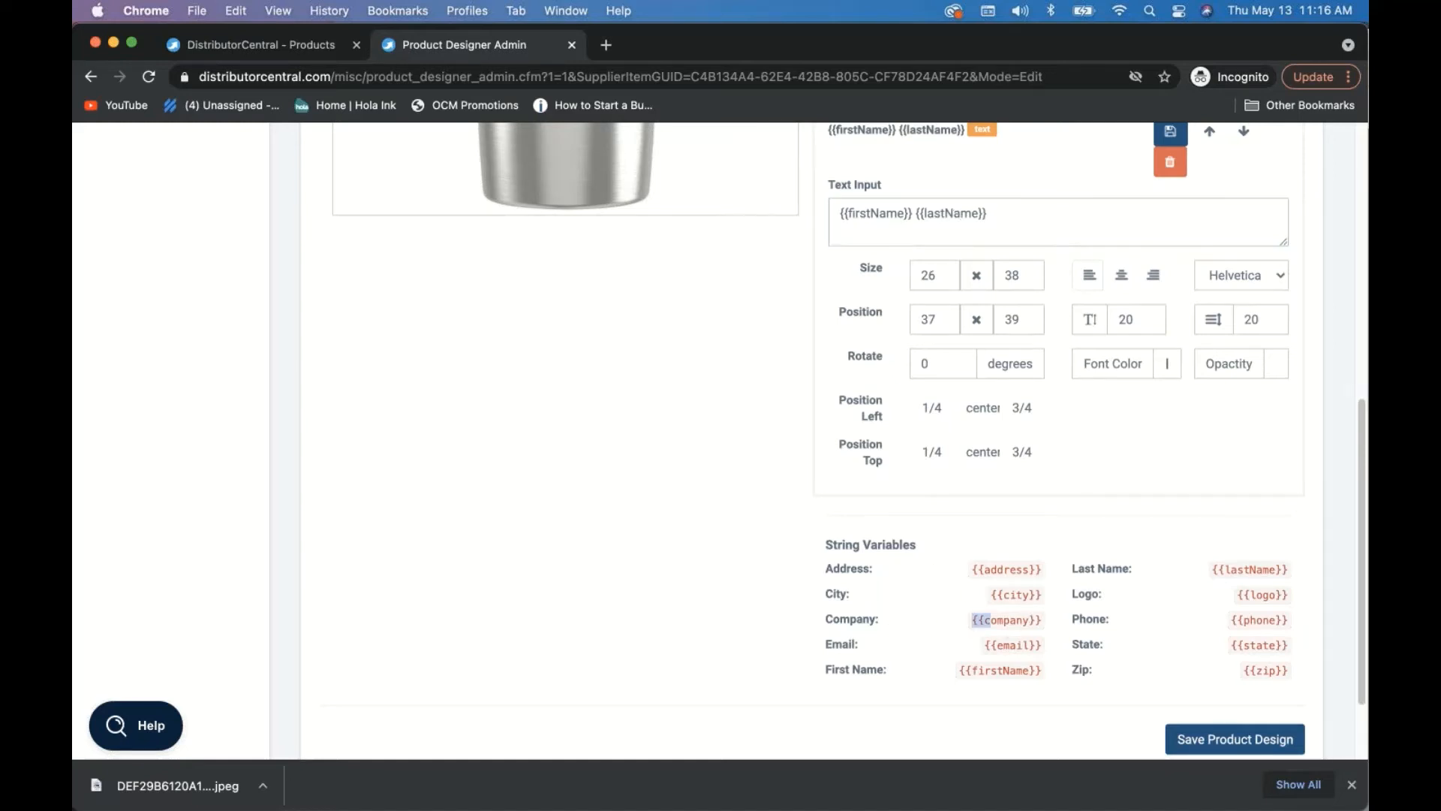
{"action": "left_click", "coordinate": [1077, 195]}
{"action": "left_click", "coordinate": [1063, 225]}
{"action": "scroll", "coordinate": [1064, 226], "scroll_direction": "up", "scroll_amount": 3}
{"action": "scroll", "coordinate": [1065, 226], "scroll_direction": "up", "scroll_amount": 2}
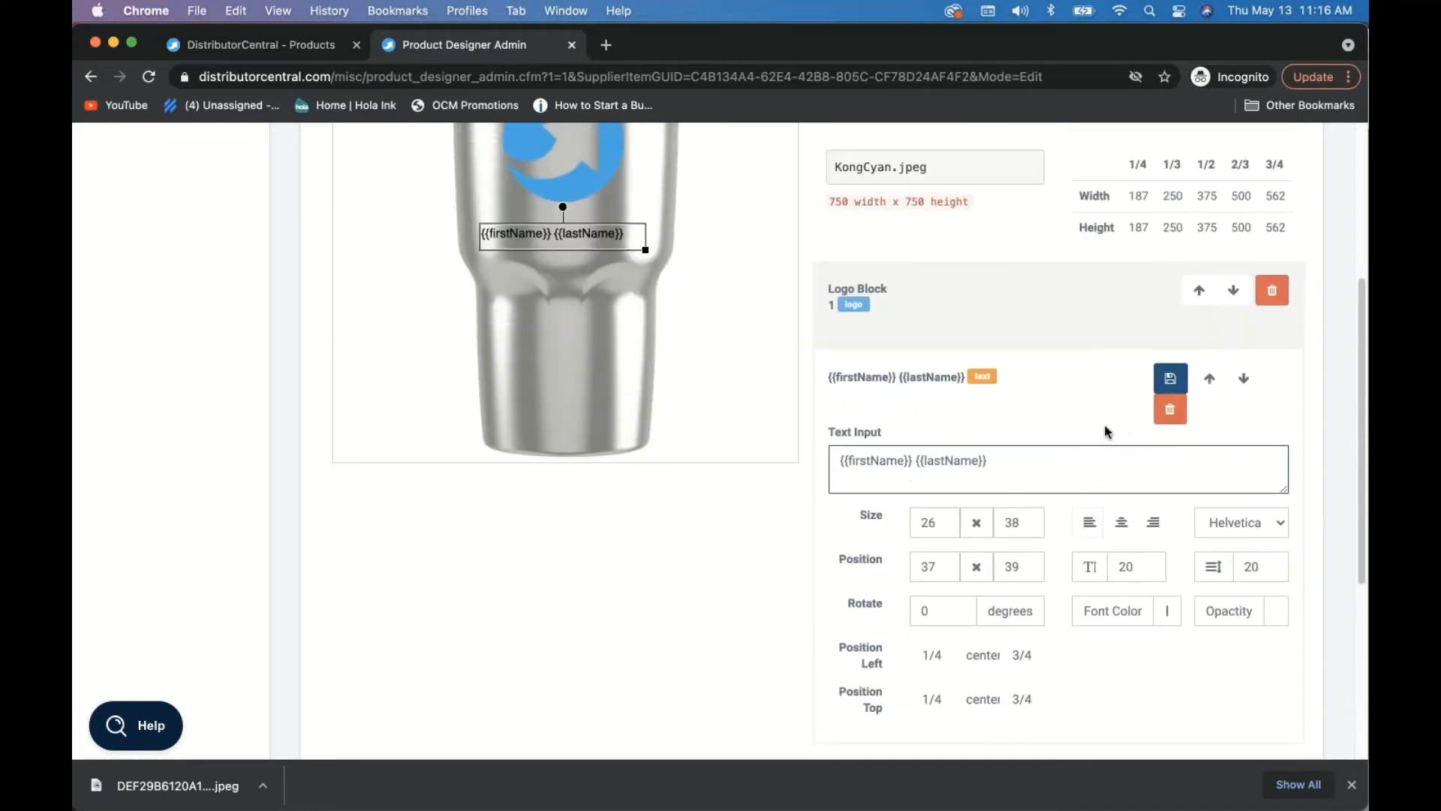
- Centre the name text and set its font to Futura Bold after trying Scriptina
{"action": "left_click", "coordinate": [1120, 523]}
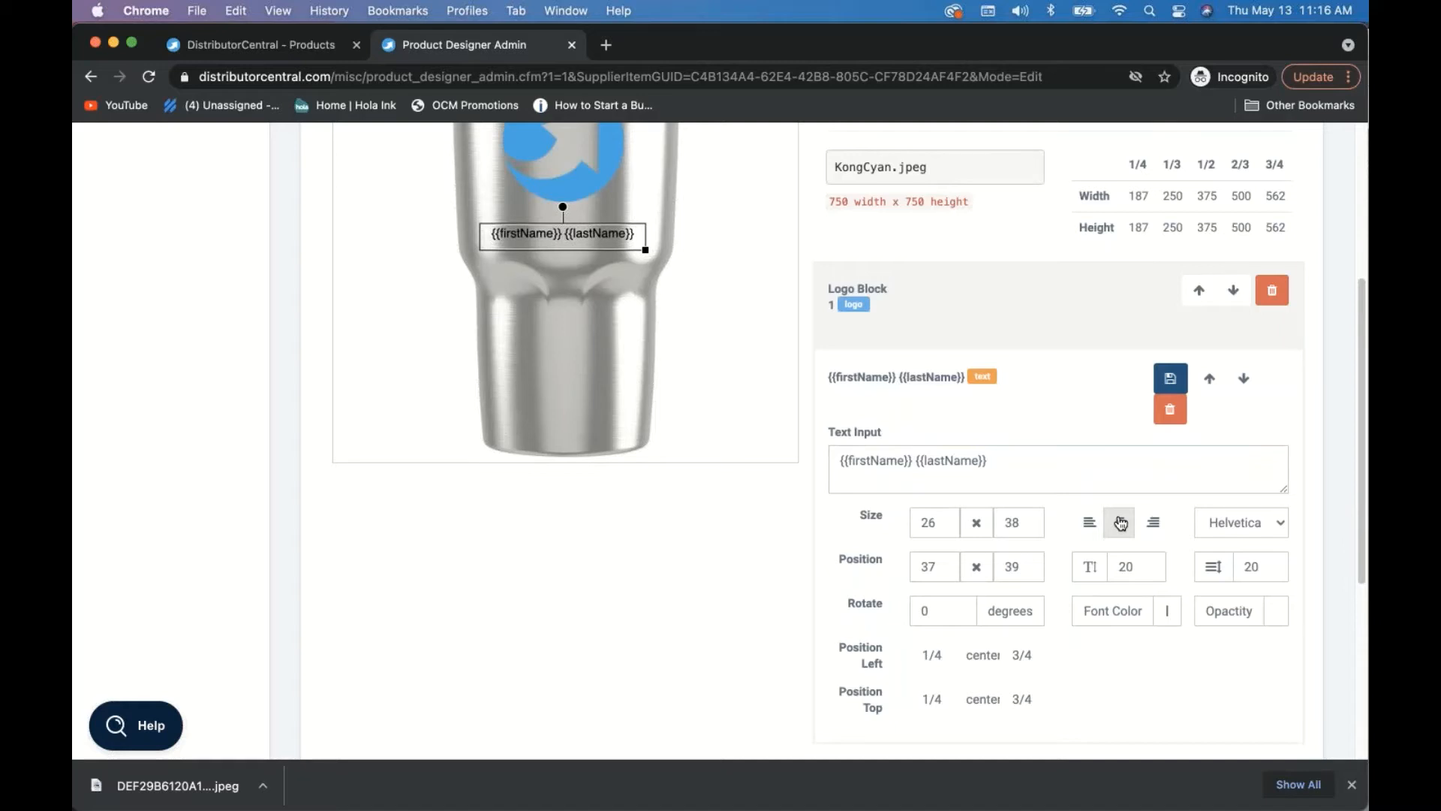
{"action": "left_click", "coordinate": [1231, 527]}
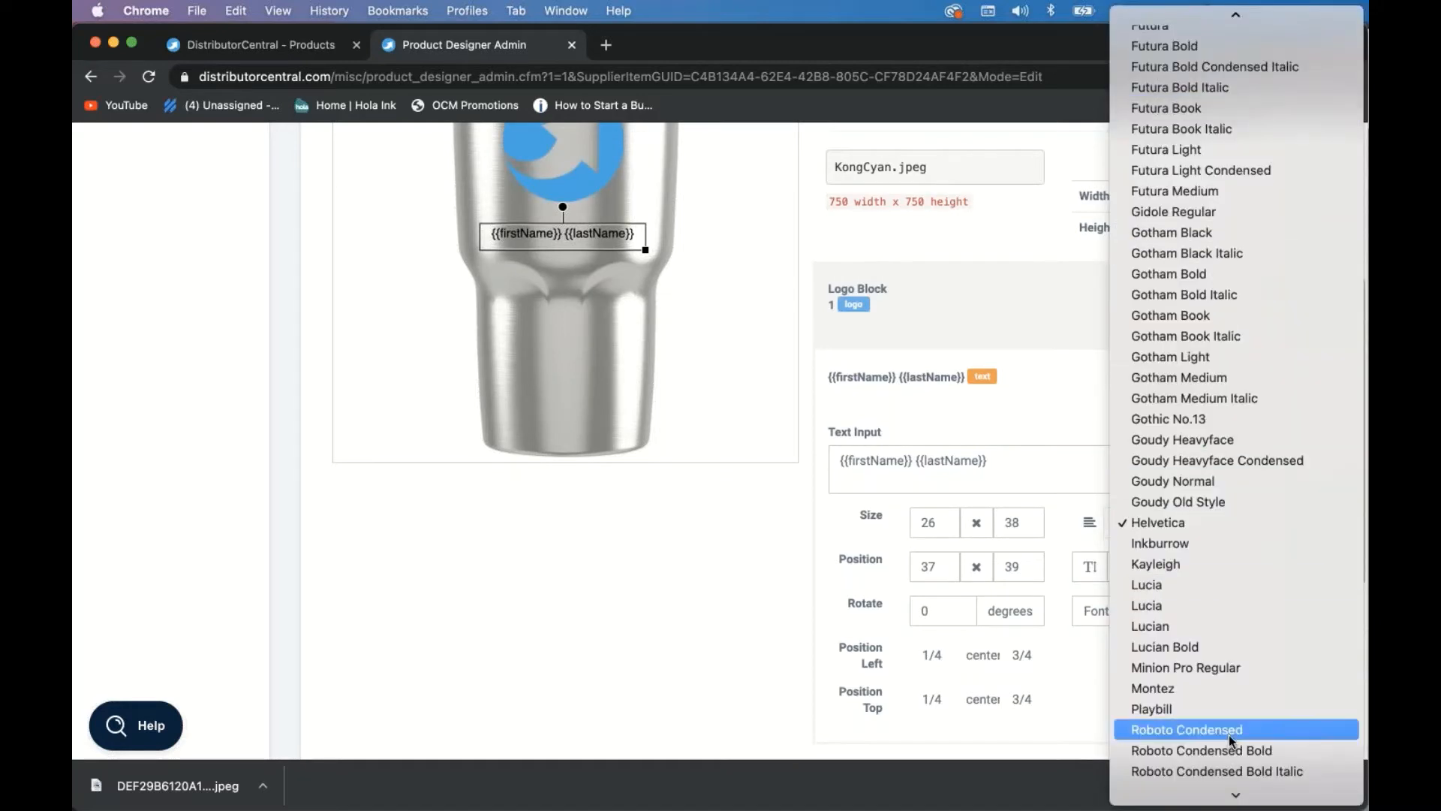
{"action": "scroll", "coordinate": [1227, 732], "scroll_direction": "down", "scroll_amount": 3}
{"action": "scroll", "coordinate": [1226, 731], "scroll_direction": "down", "scroll_amount": 3}
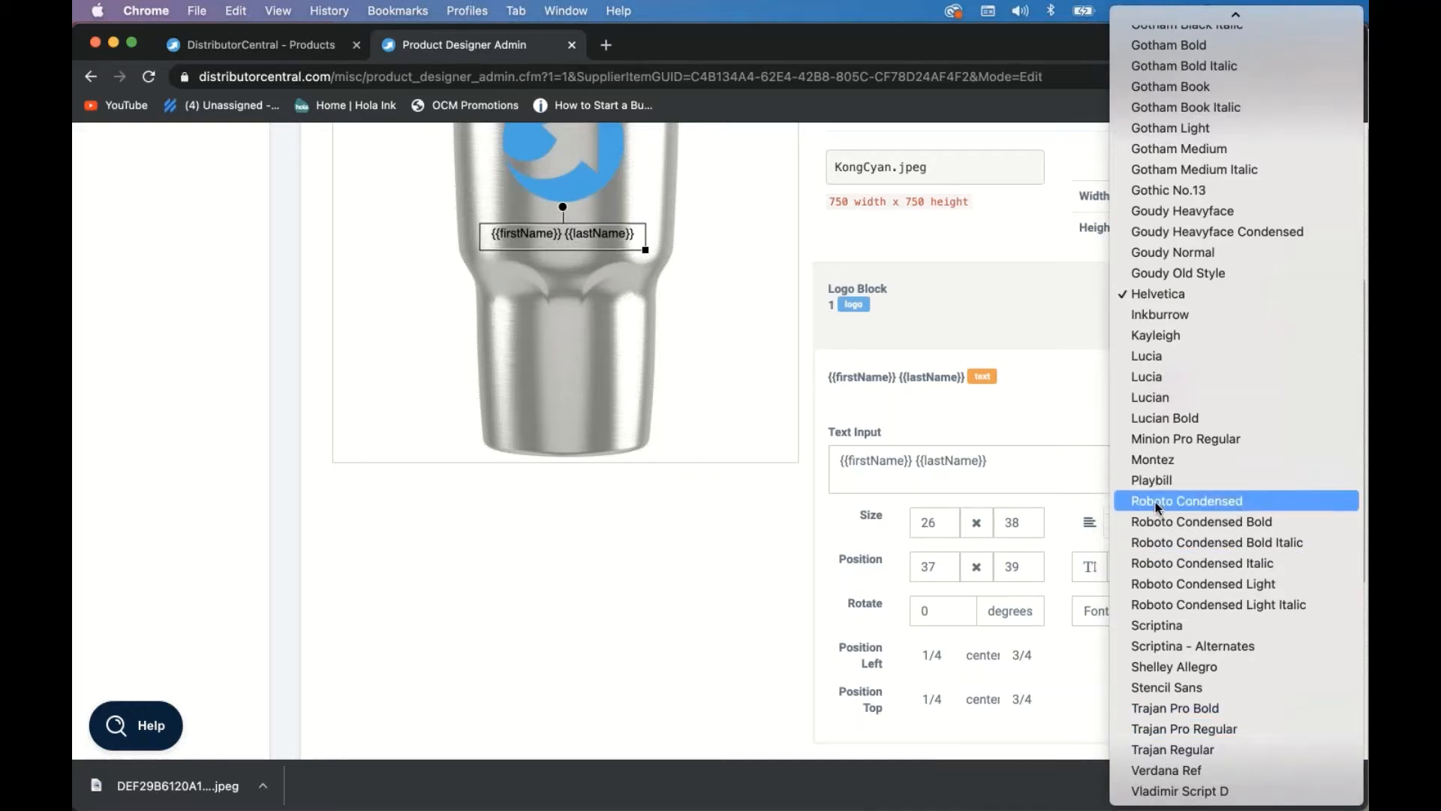
{"action": "left_click", "coordinate": [1164, 623]}
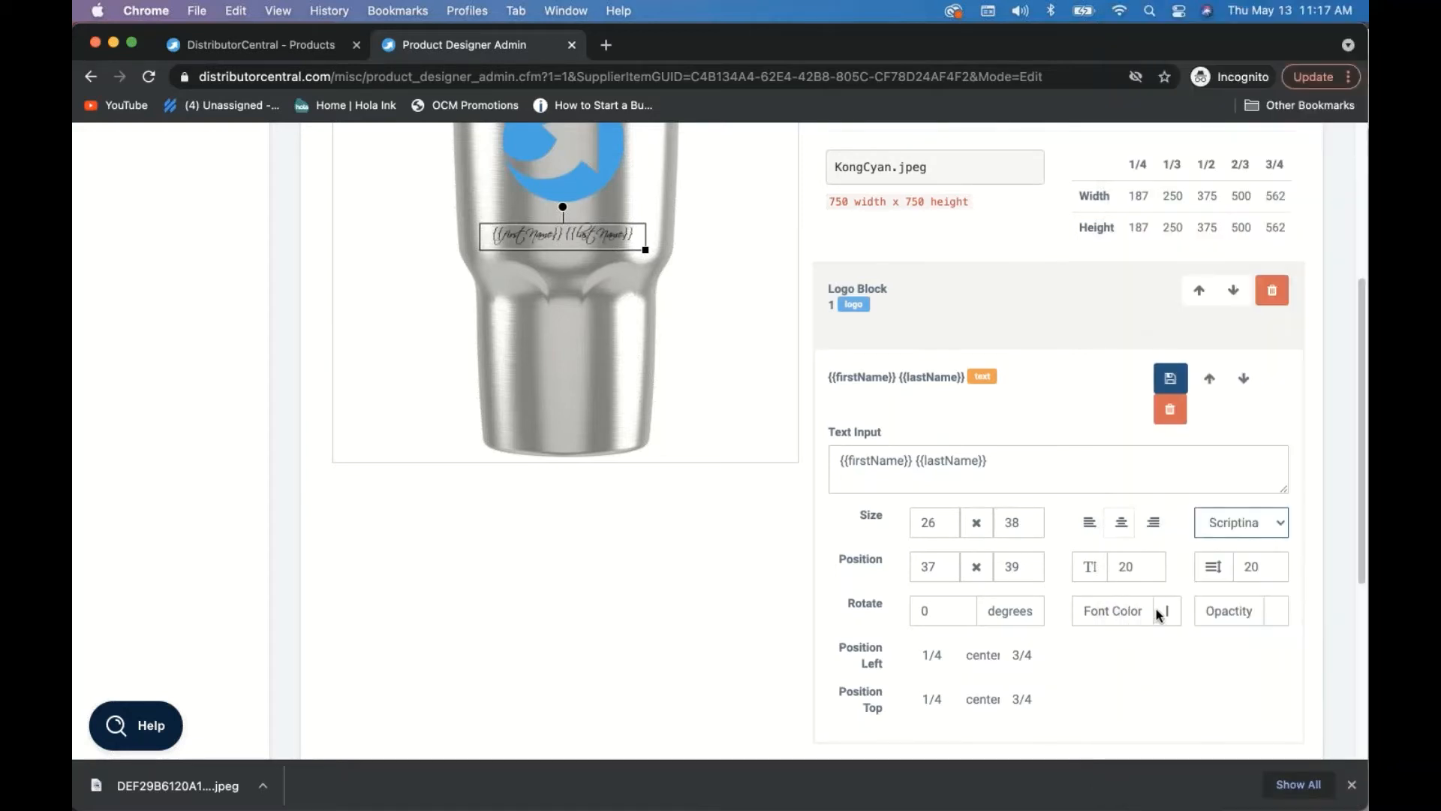
{"action": "left_click", "coordinate": [1221, 530]}
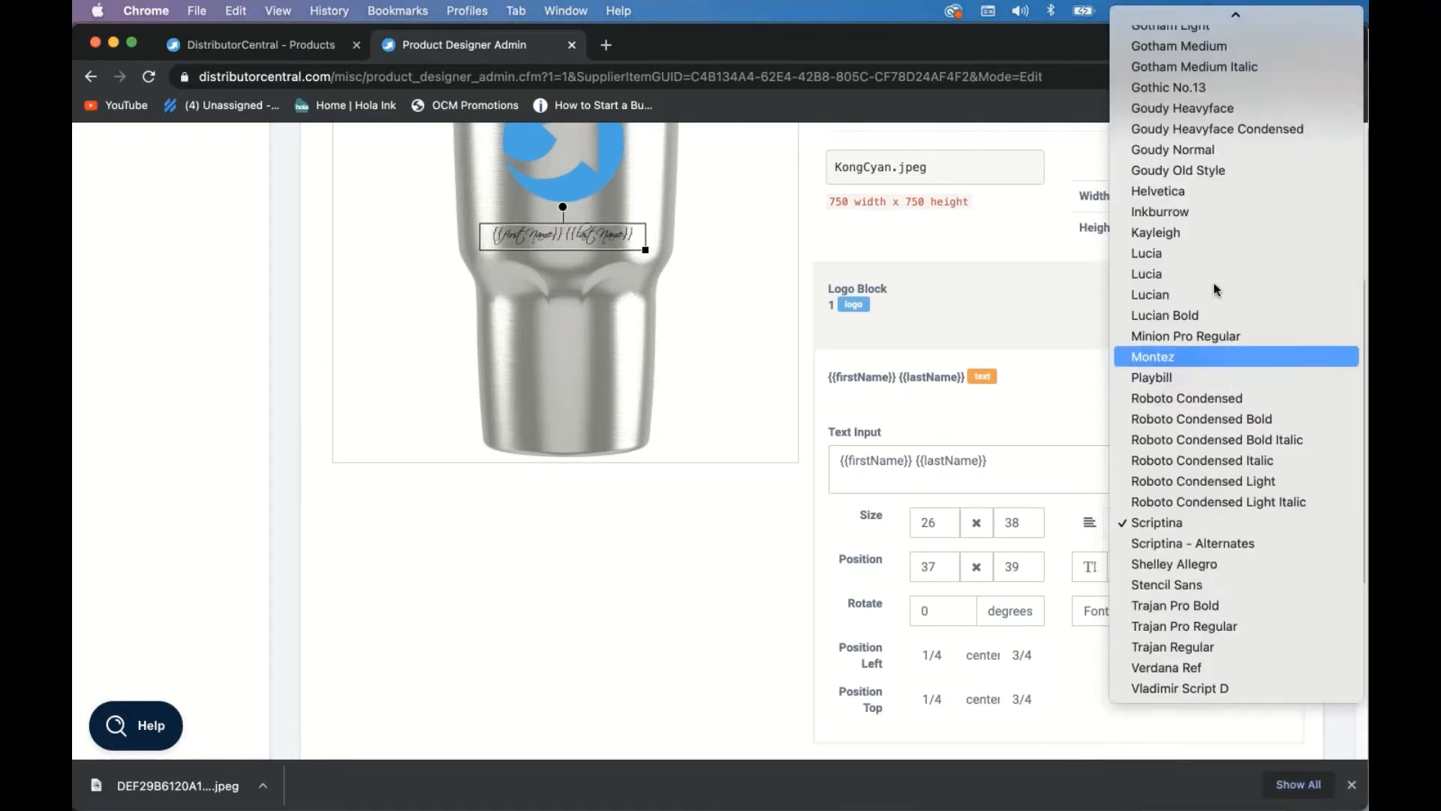
{"action": "scroll", "coordinate": [1187, 213], "scroll_direction": "up", "scroll_amount": 5}
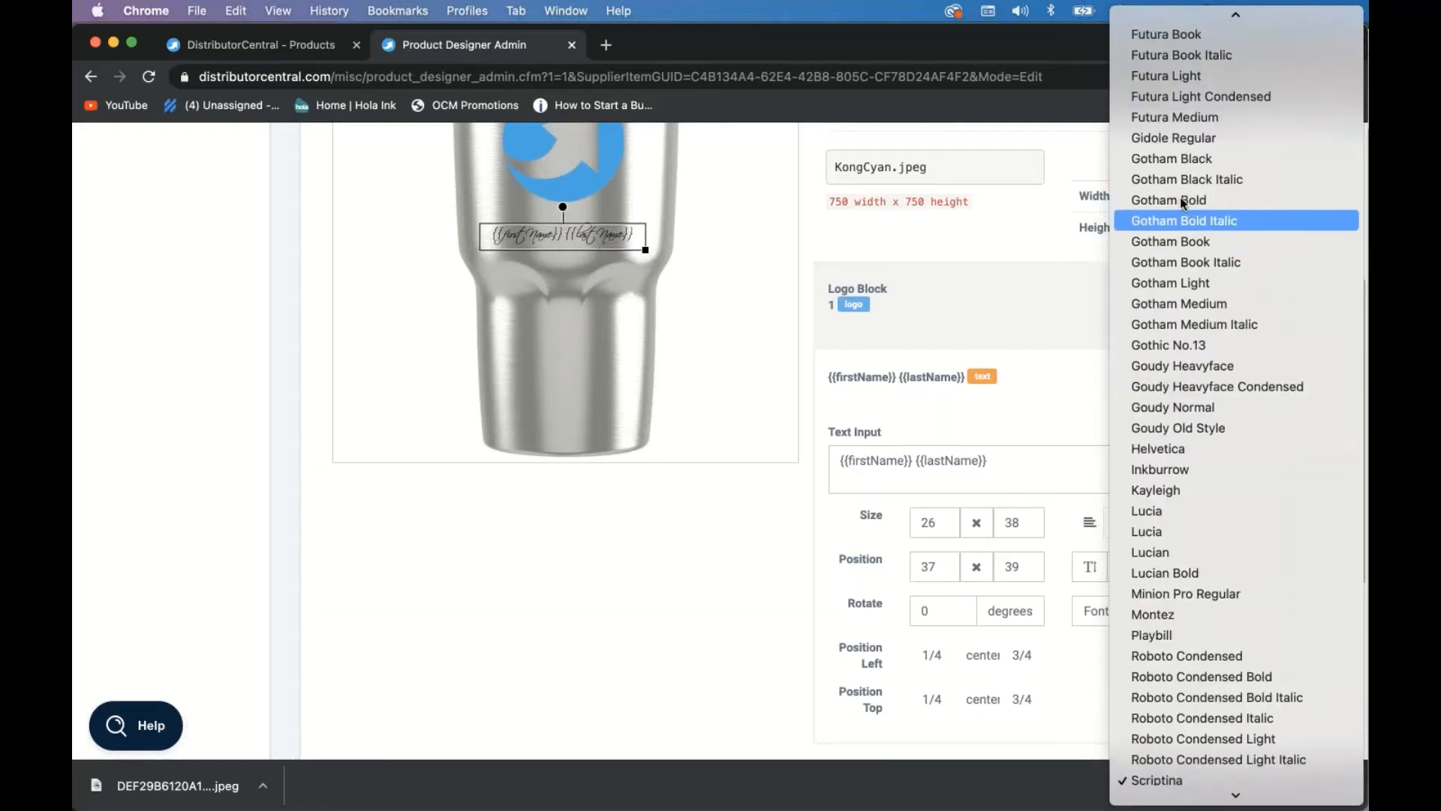
{"action": "scroll", "coordinate": [1168, 109], "scroll_direction": "up", "scroll_amount": 3}
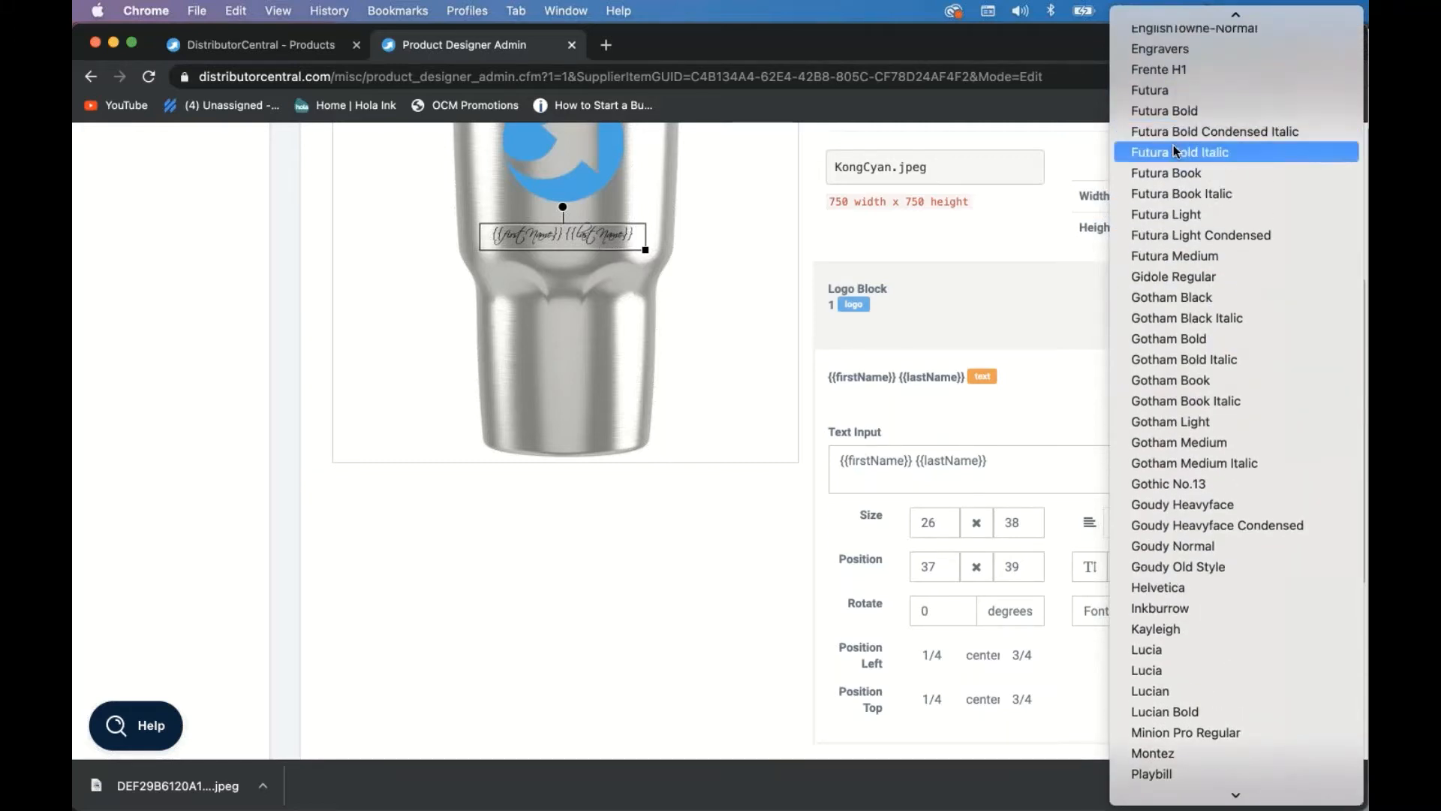
{"action": "left_click", "coordinate": [1166, 111]}
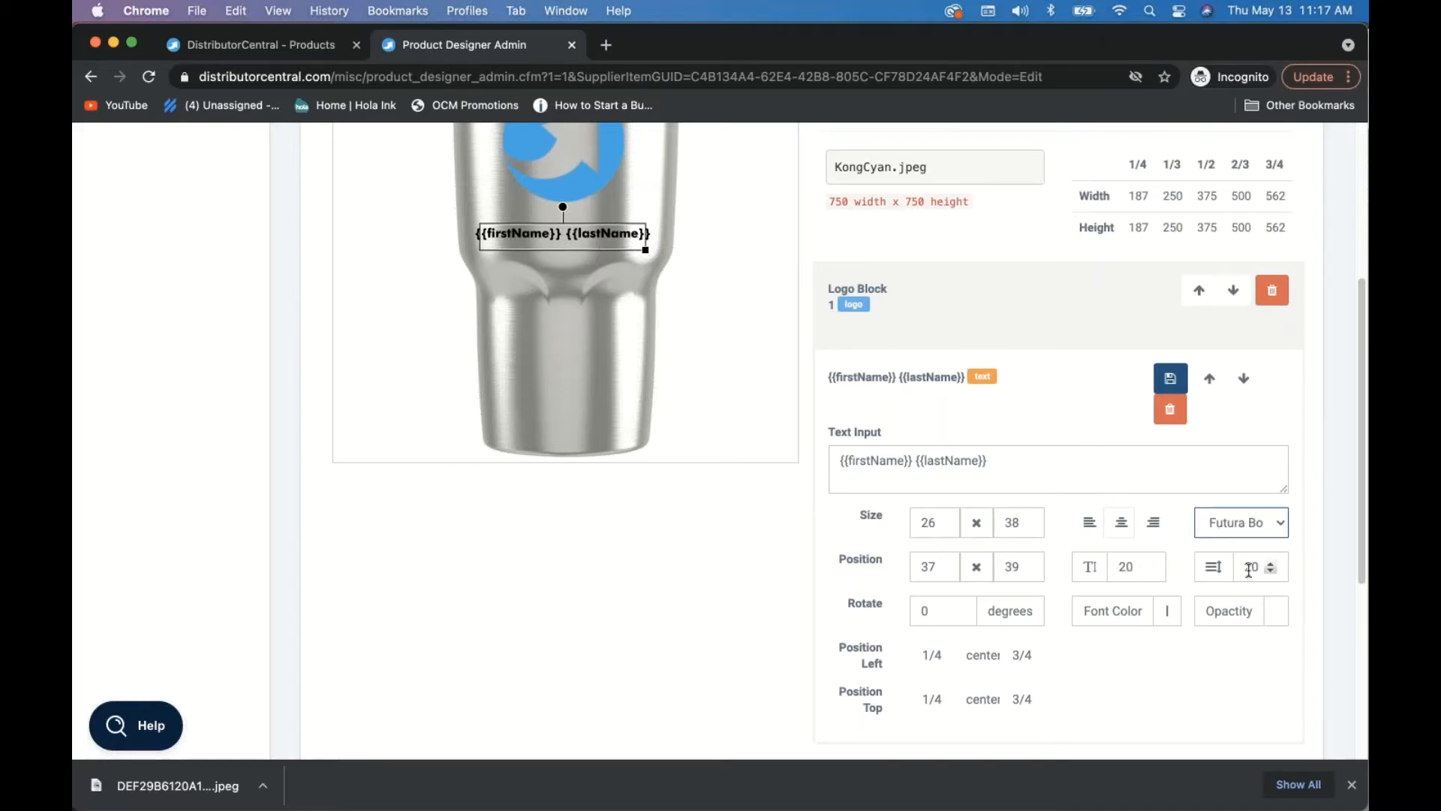
- Try the font colour picker, leave the text black, and save the name text block
{"action": "left_click", "coordinate": [1168, 612]}
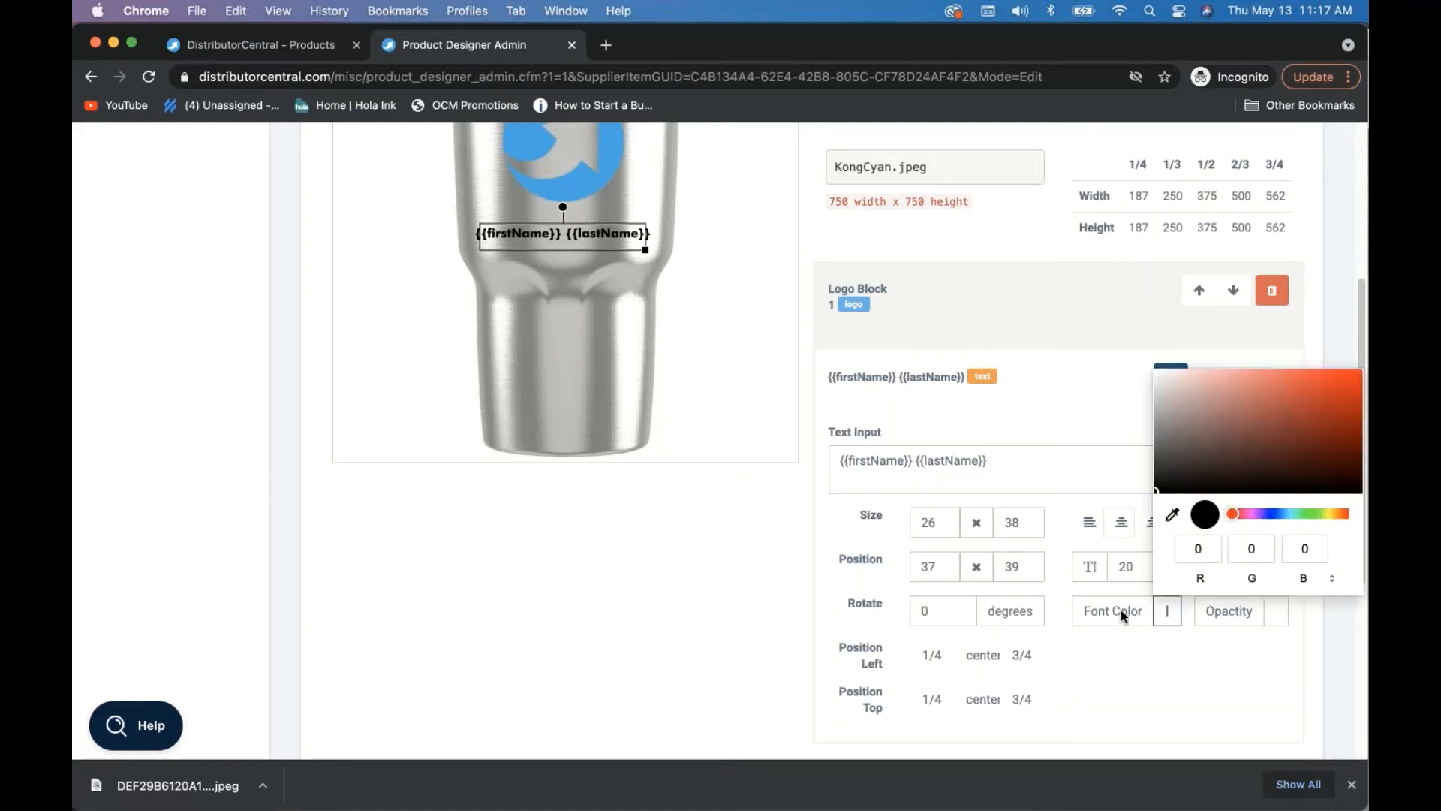
{"action": "left_click", "coordinate": [1288, 514]}
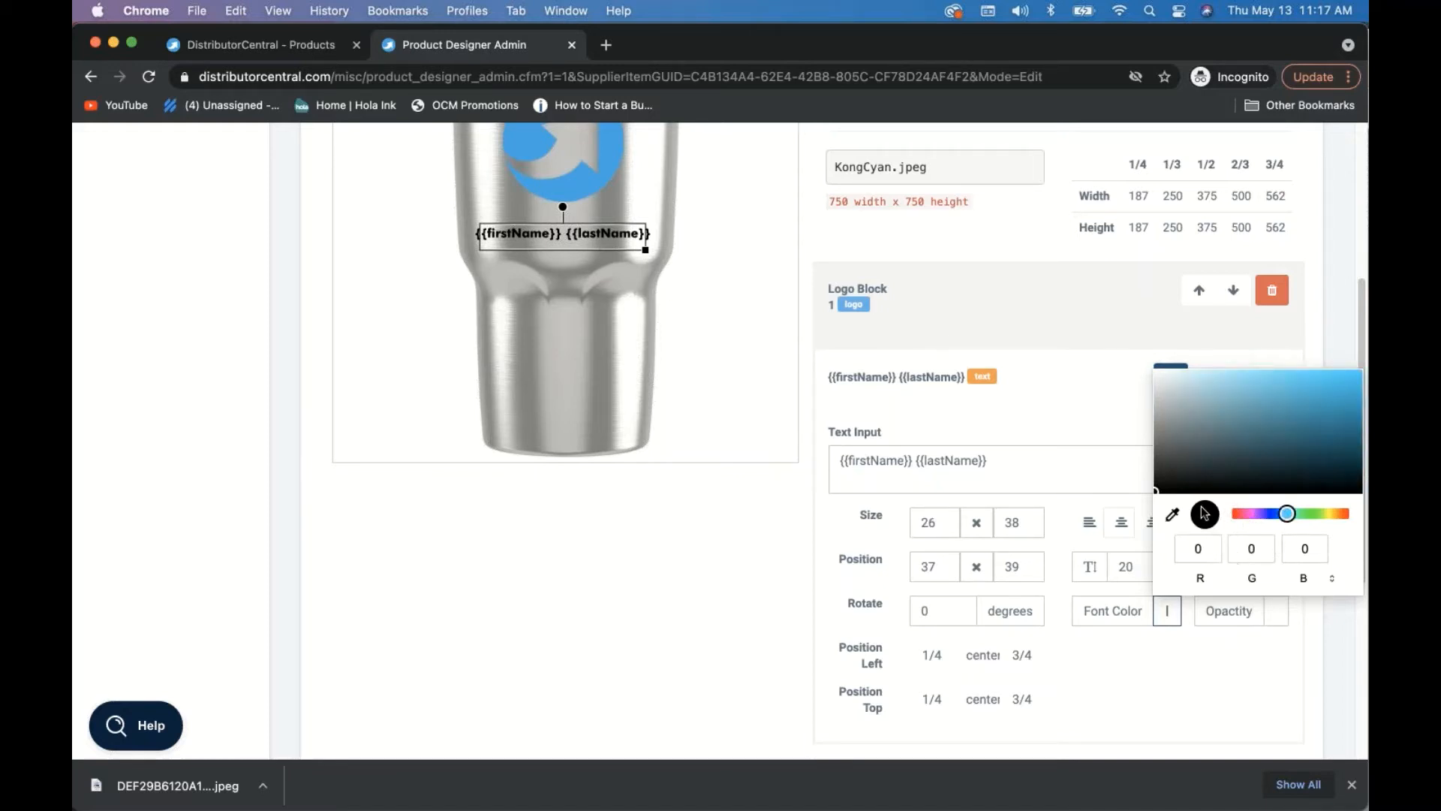
{"action": "left_click", "coordinate": [1205, 677]}
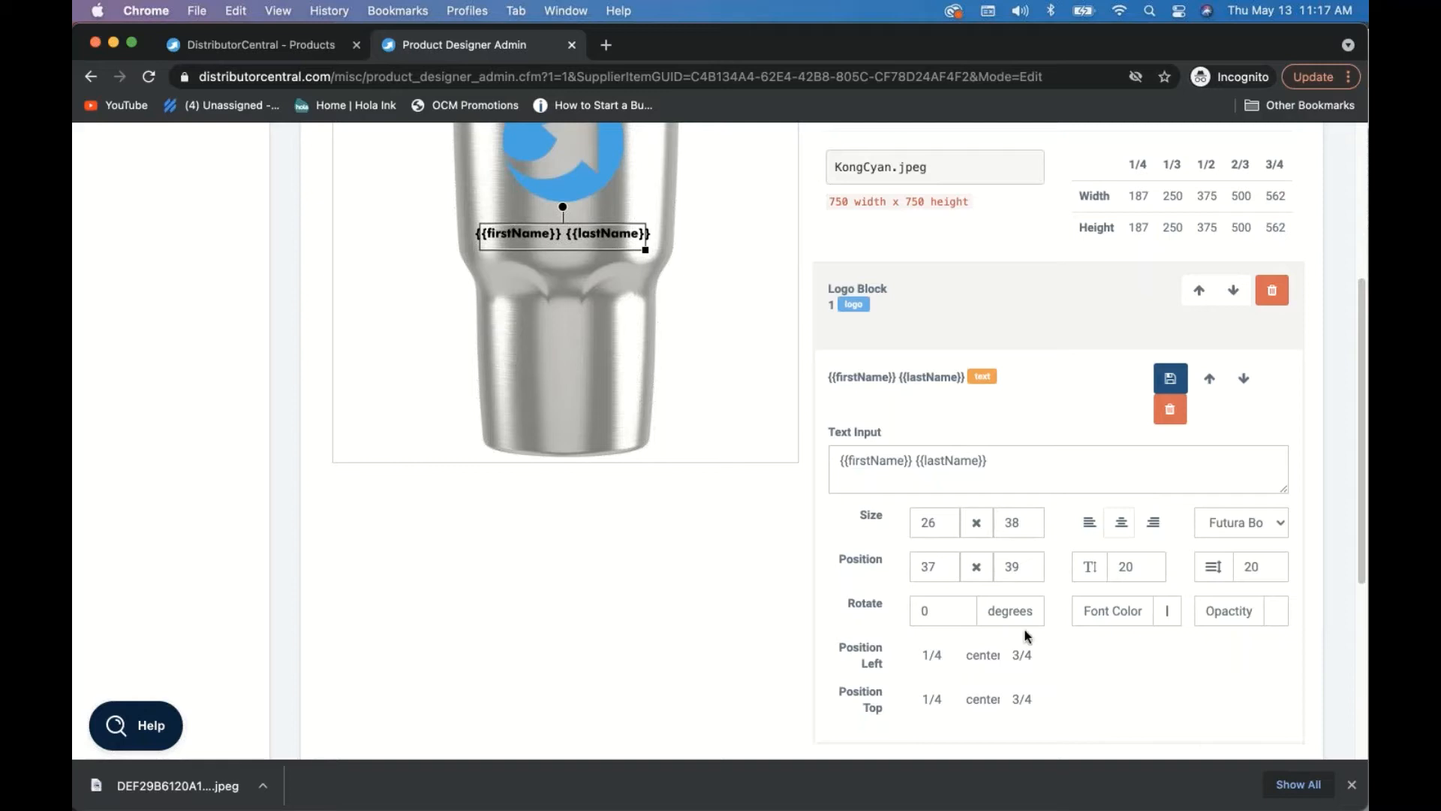
{"action": "left_click", "coordinate": [1162, 392]}
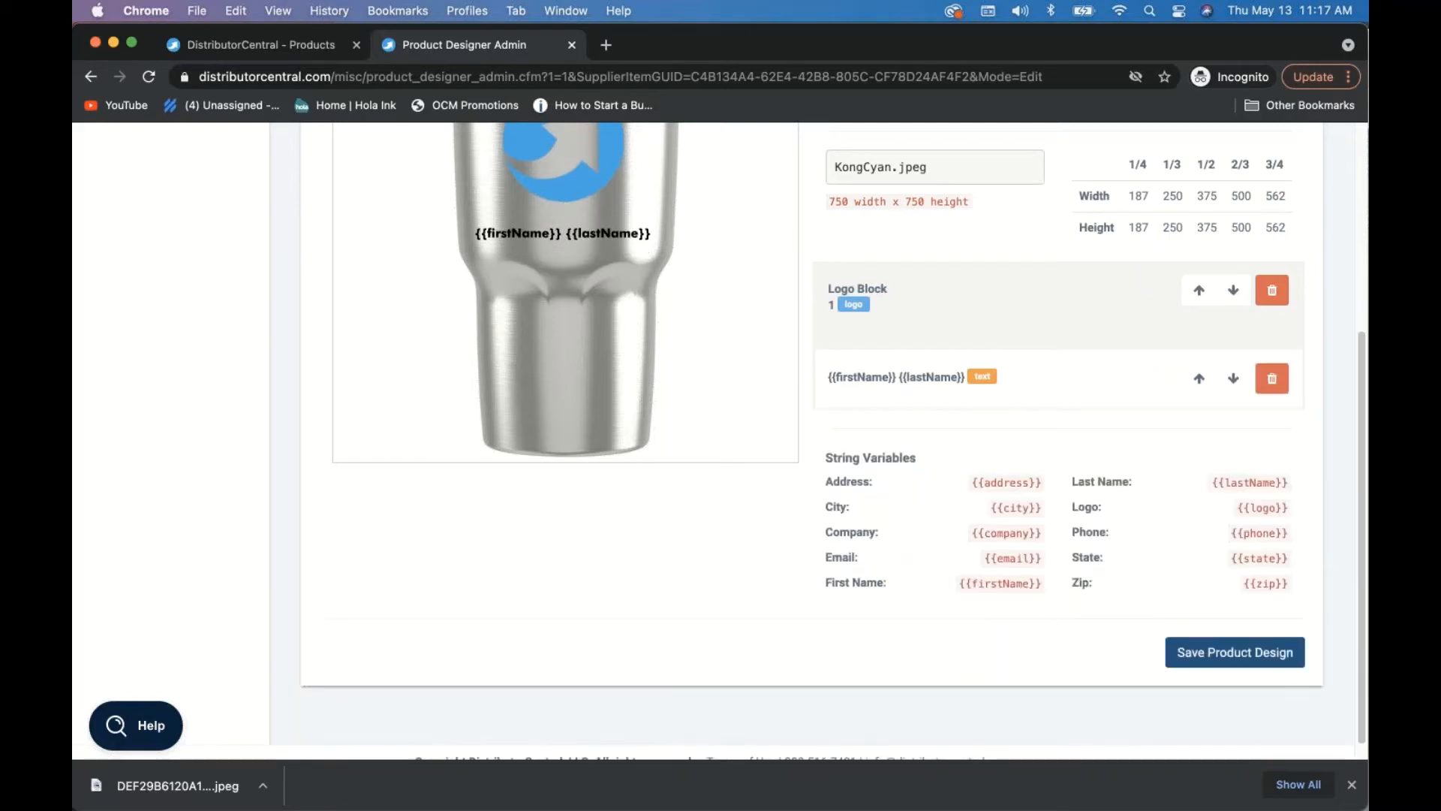
- Save the tumbler's product design and return to the Add/Edit Products list
{"action": "left_click", "coordinate": [1242, 661]}
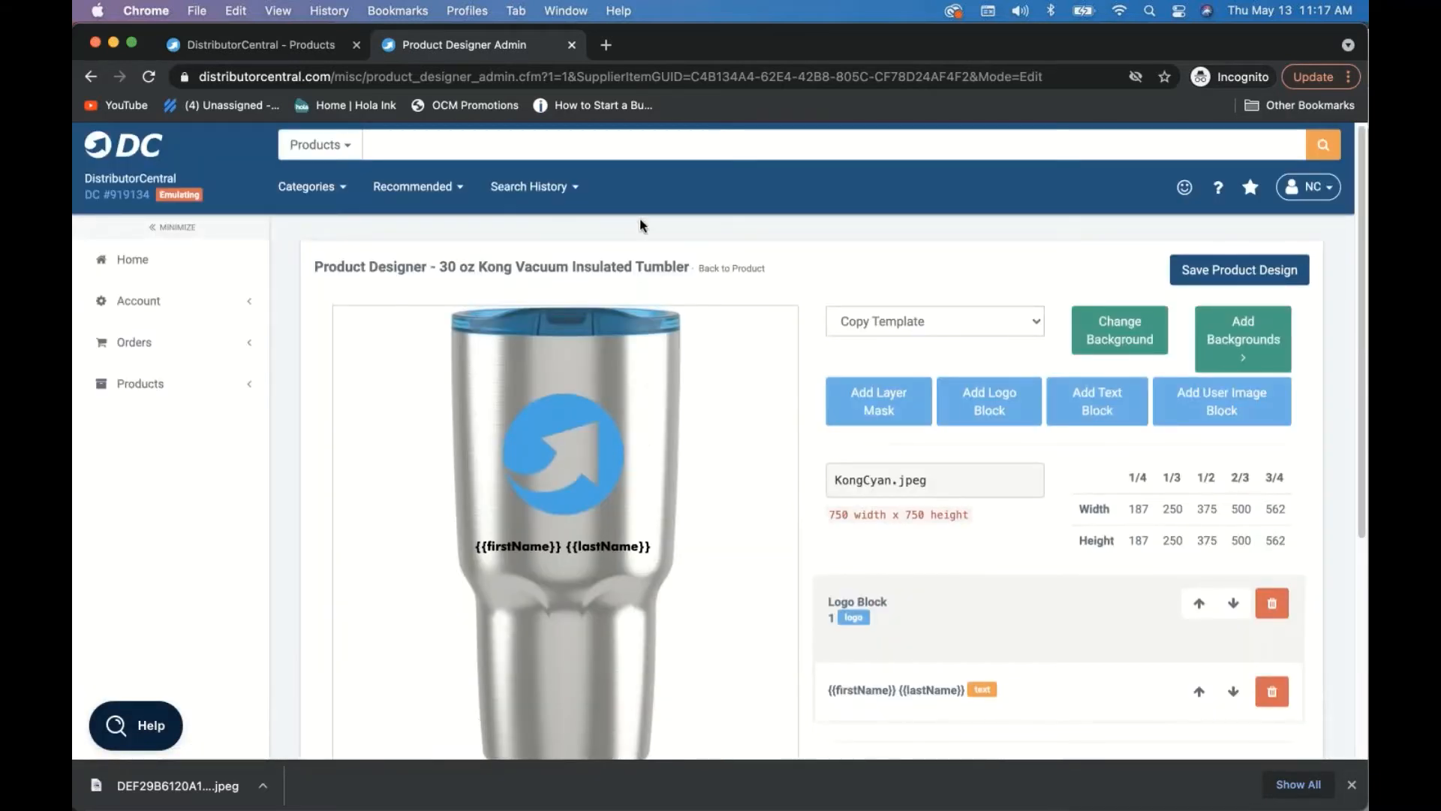
{"action": "left_click", "coordinate": [726, 270]}
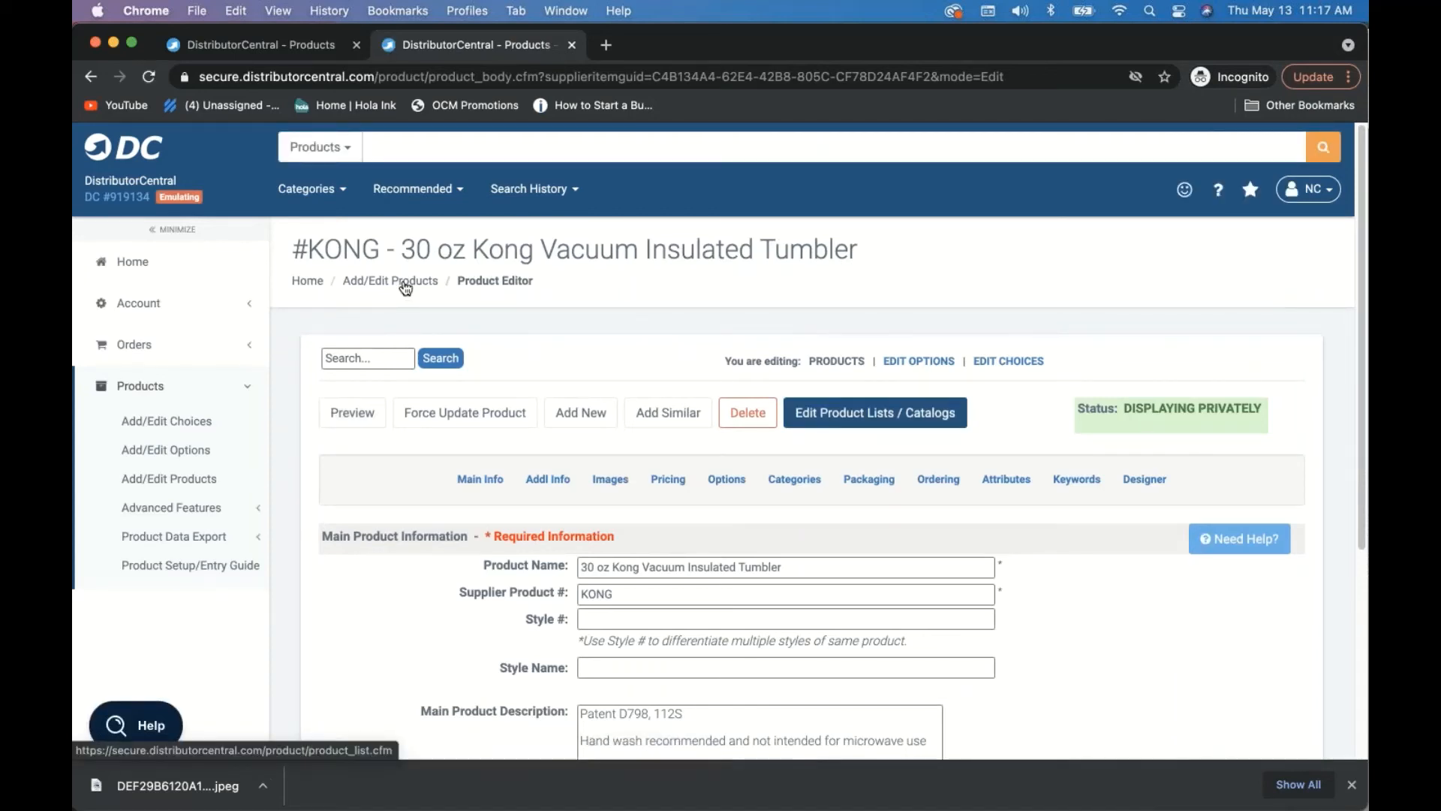
{"action": "left_click", "coordinate": [405, 284]}
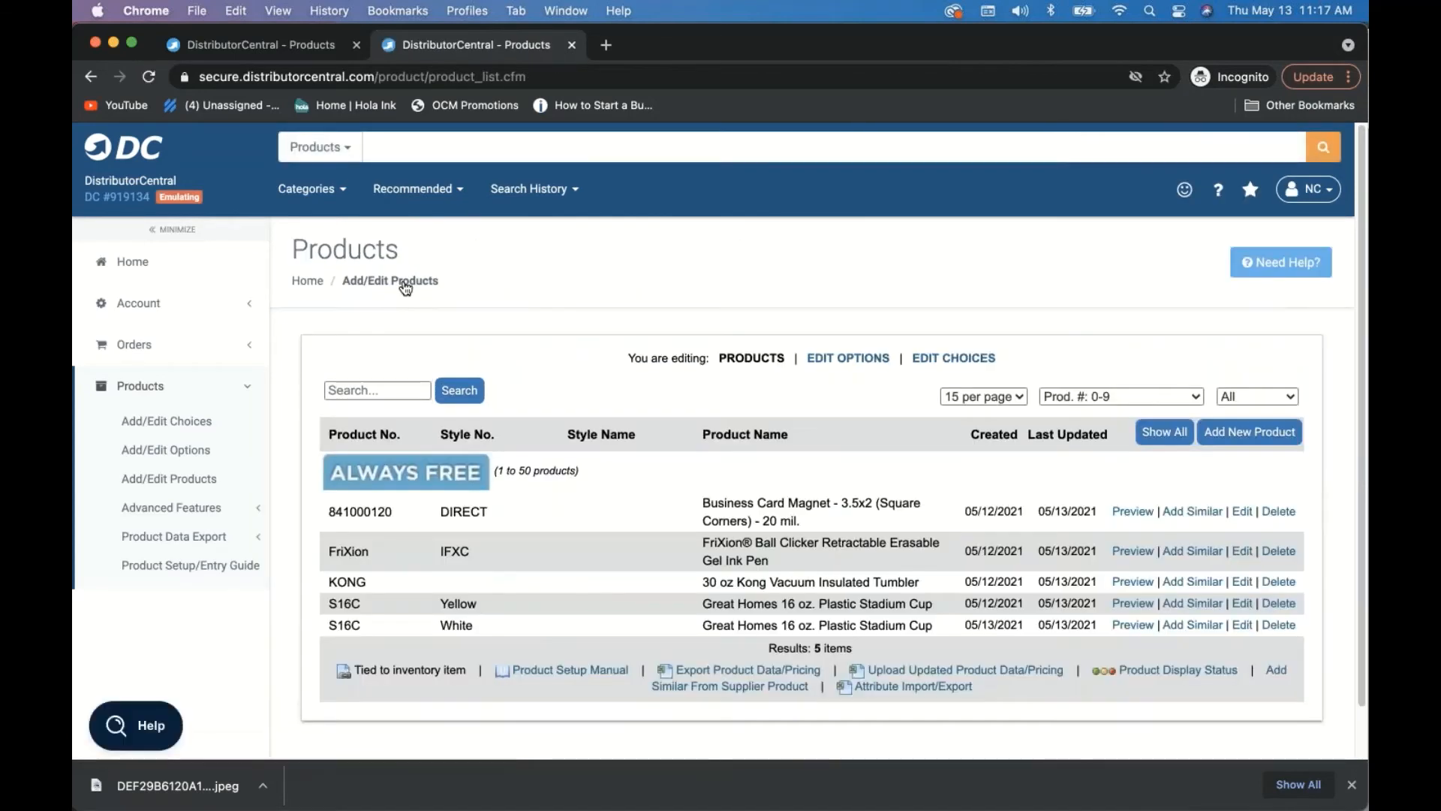
- Open the Designer tab of the FriXion Ball Clicker pen product
{"action": "left_click", "coordinate": [1240, 552]}
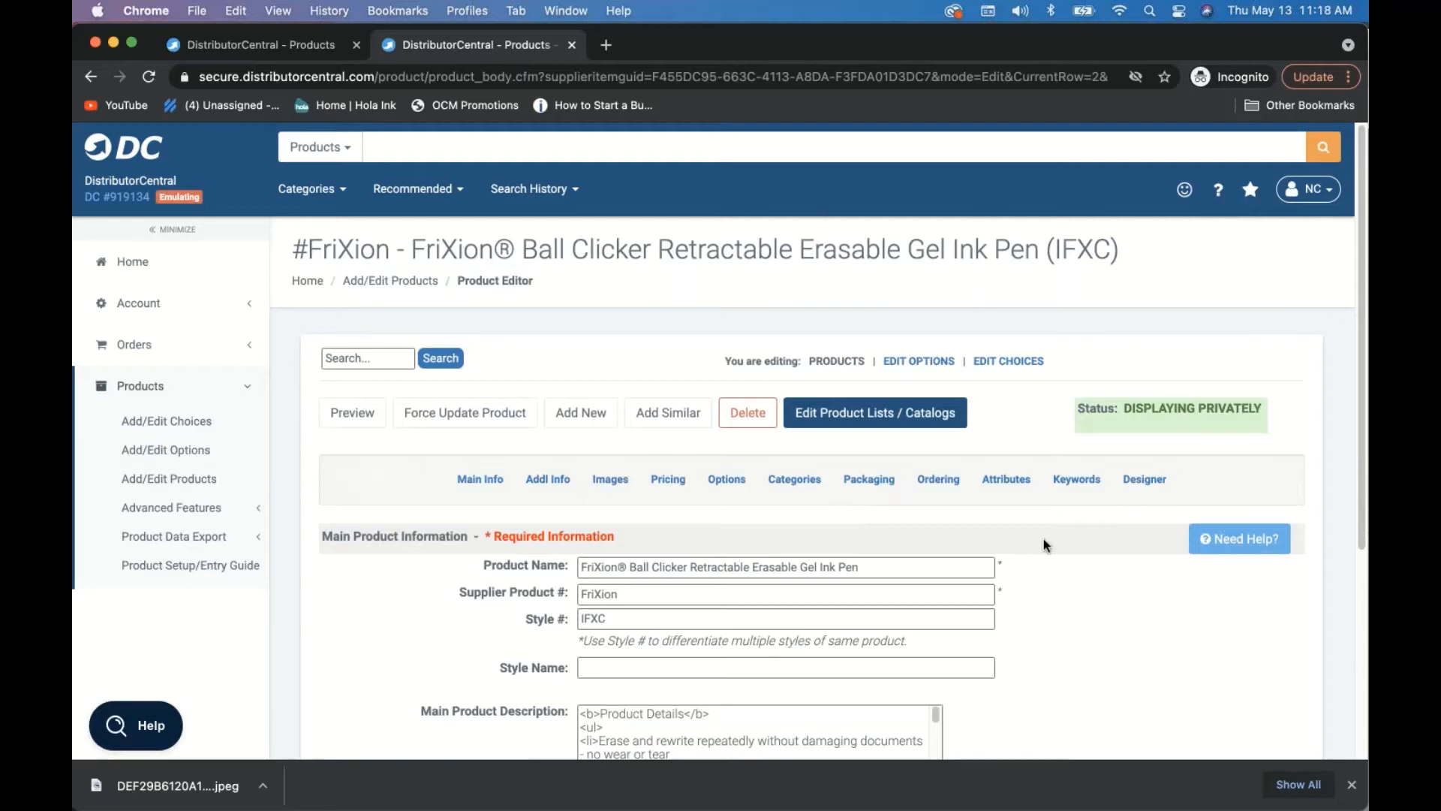
{"action": "scroll", "coordinate": [1152, 404], "scroll_direction": "down", "scroll_amount": 3}
{"action": "left_click", "coordinate": [1145, 380]}
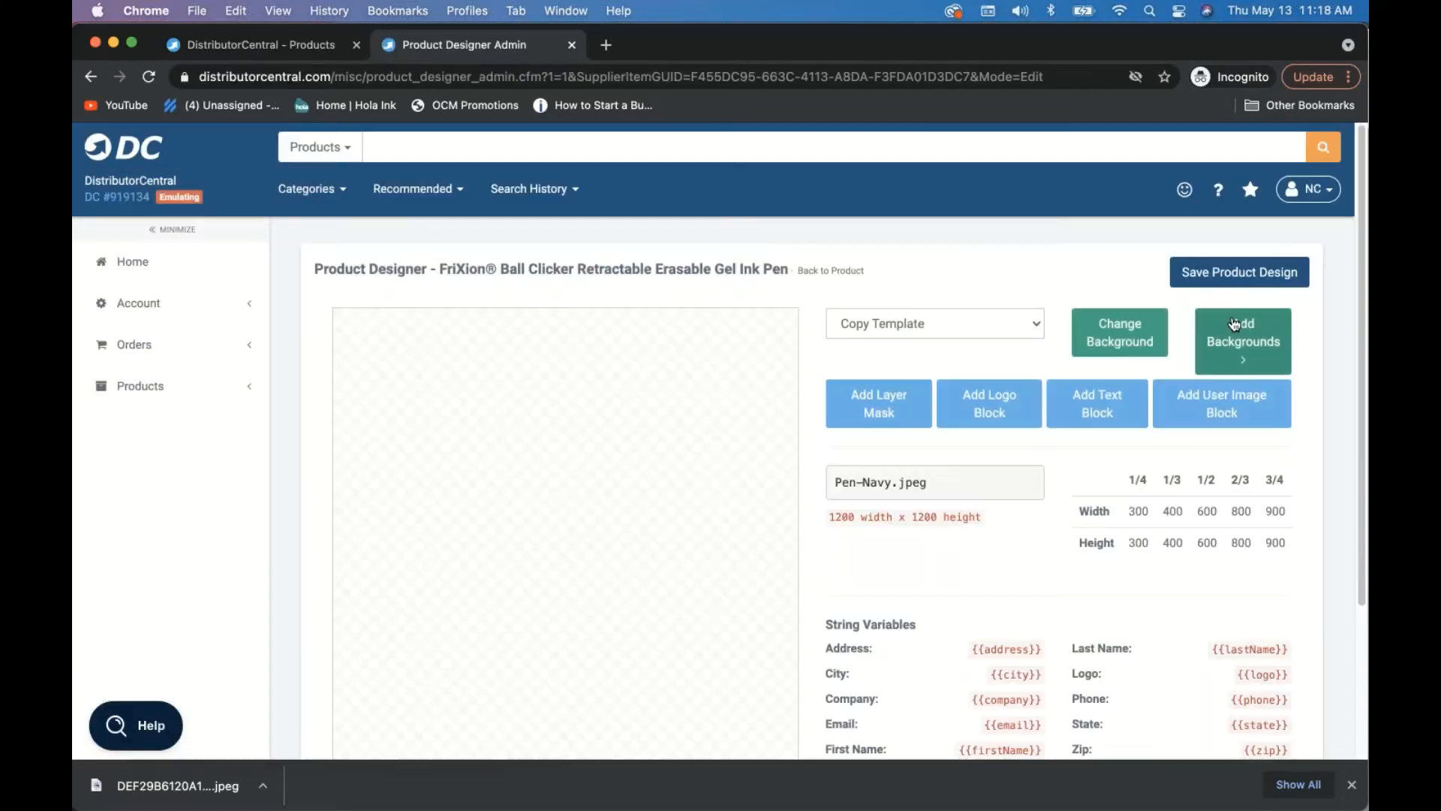
- Upload Pen-Navy.jpeg as the pen design's background image
{"action": "left_click", "coordinate": [1242, 341]}
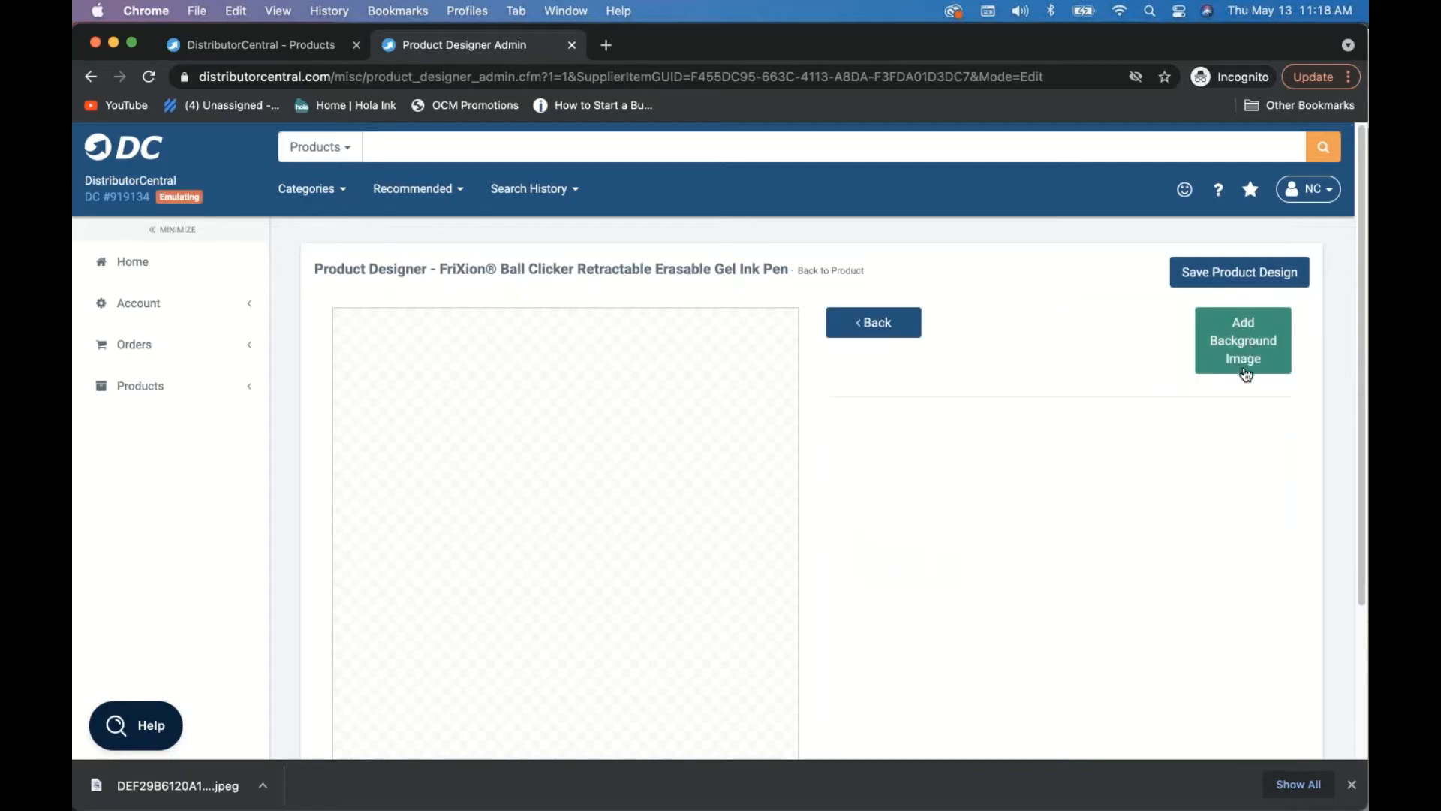
{"action": "left_click", "coordinate": [1237, 362]}
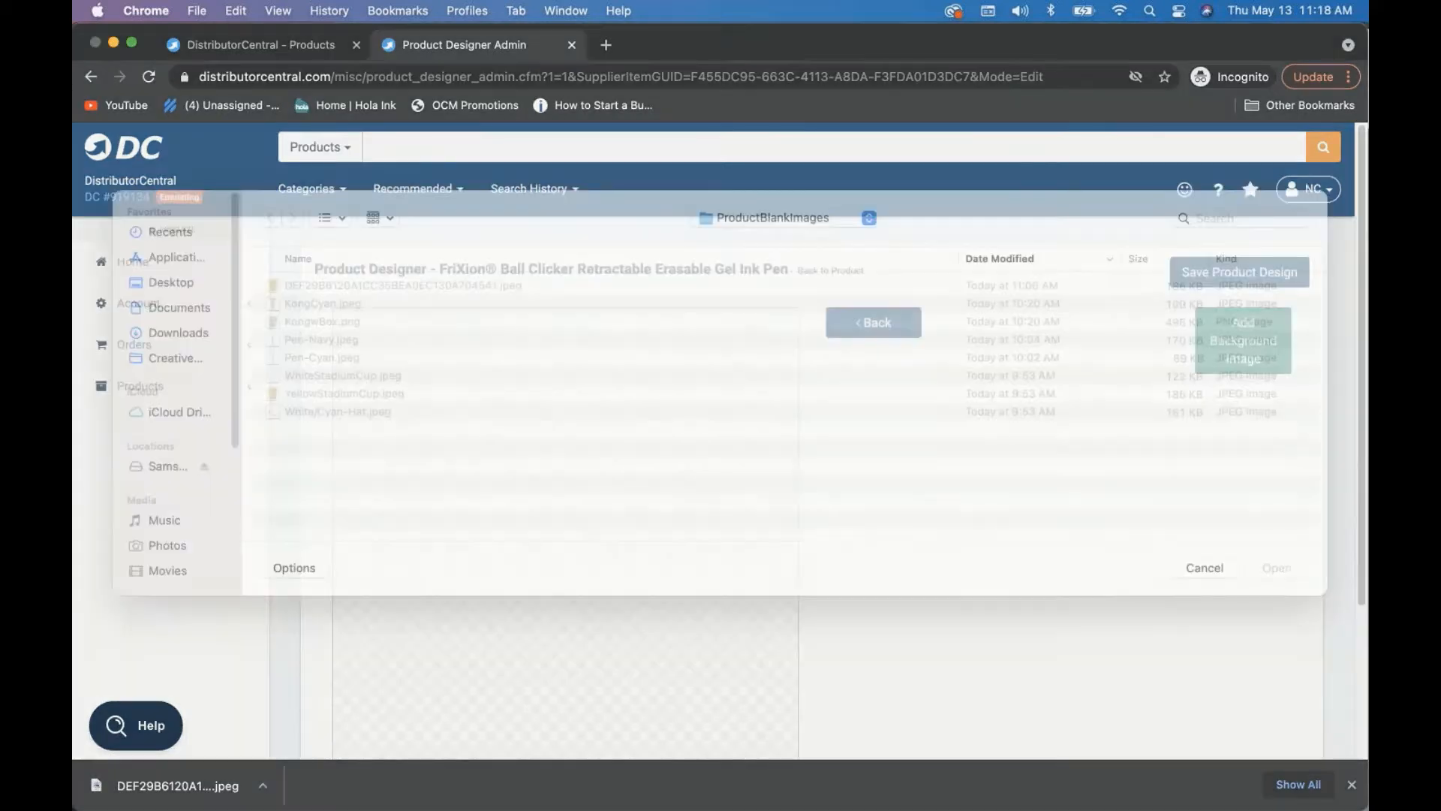
{"action": "left_click", "coordinate": [331, 363]}
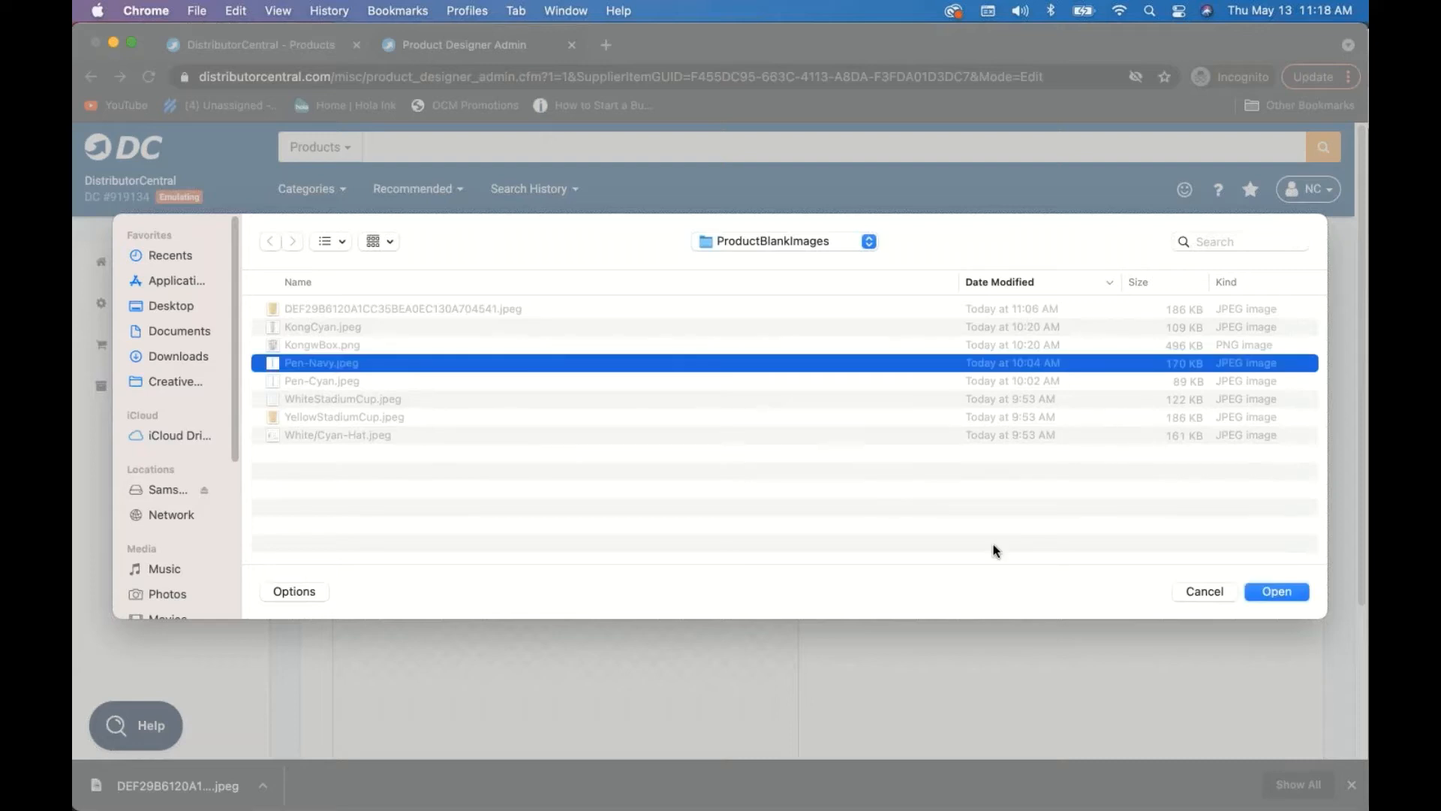
{"action": "left_click", "coordinate": [1294, 596]}
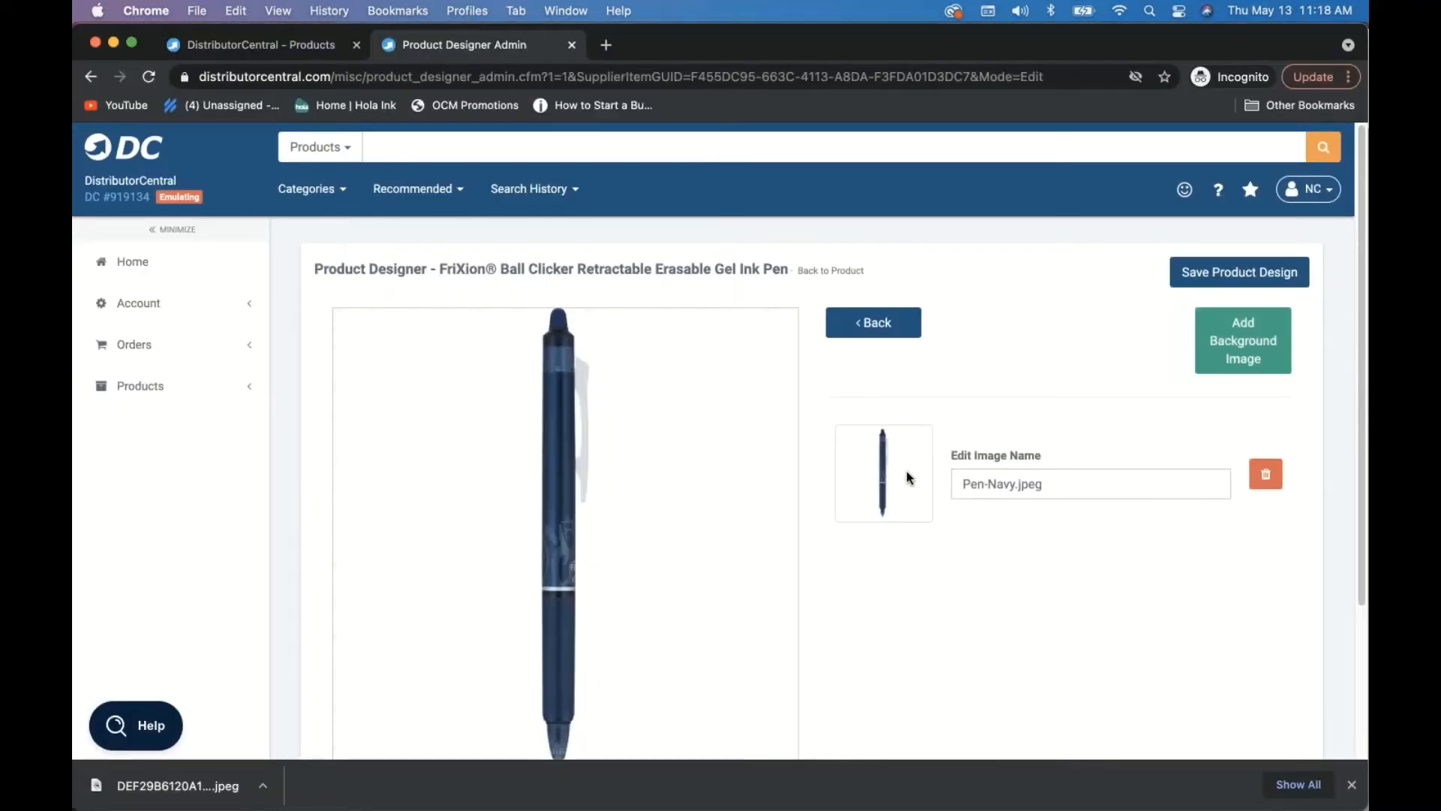
{"action": "left_click", "coordinate": [873, 322]}
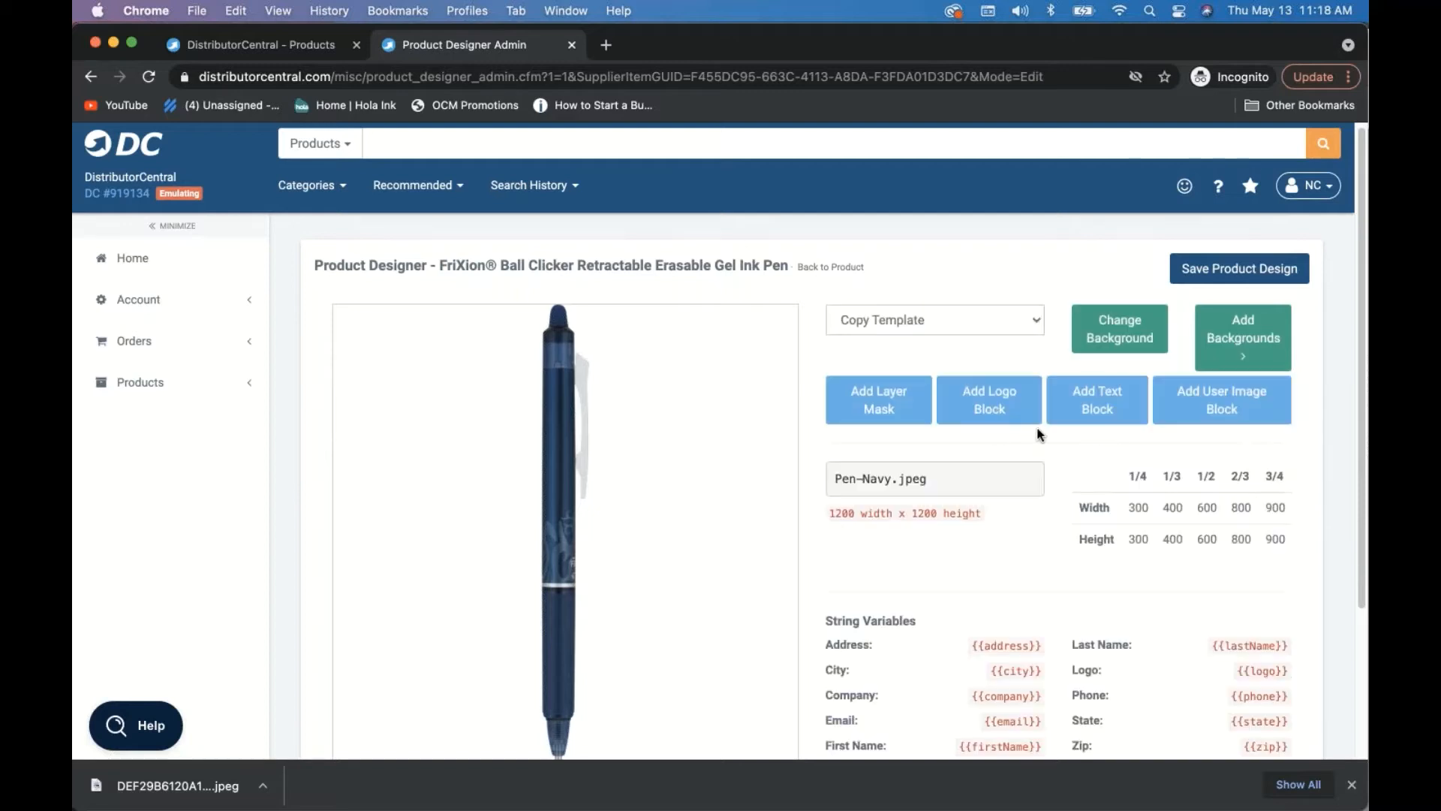
- Place a logo block rotated 90.71° on the pen barrel at 29 × 55, then save the design
{"action": "left_click", "coordinate": [993, 411]}
{"action": "left_click", "coordinate": [409, 379]}
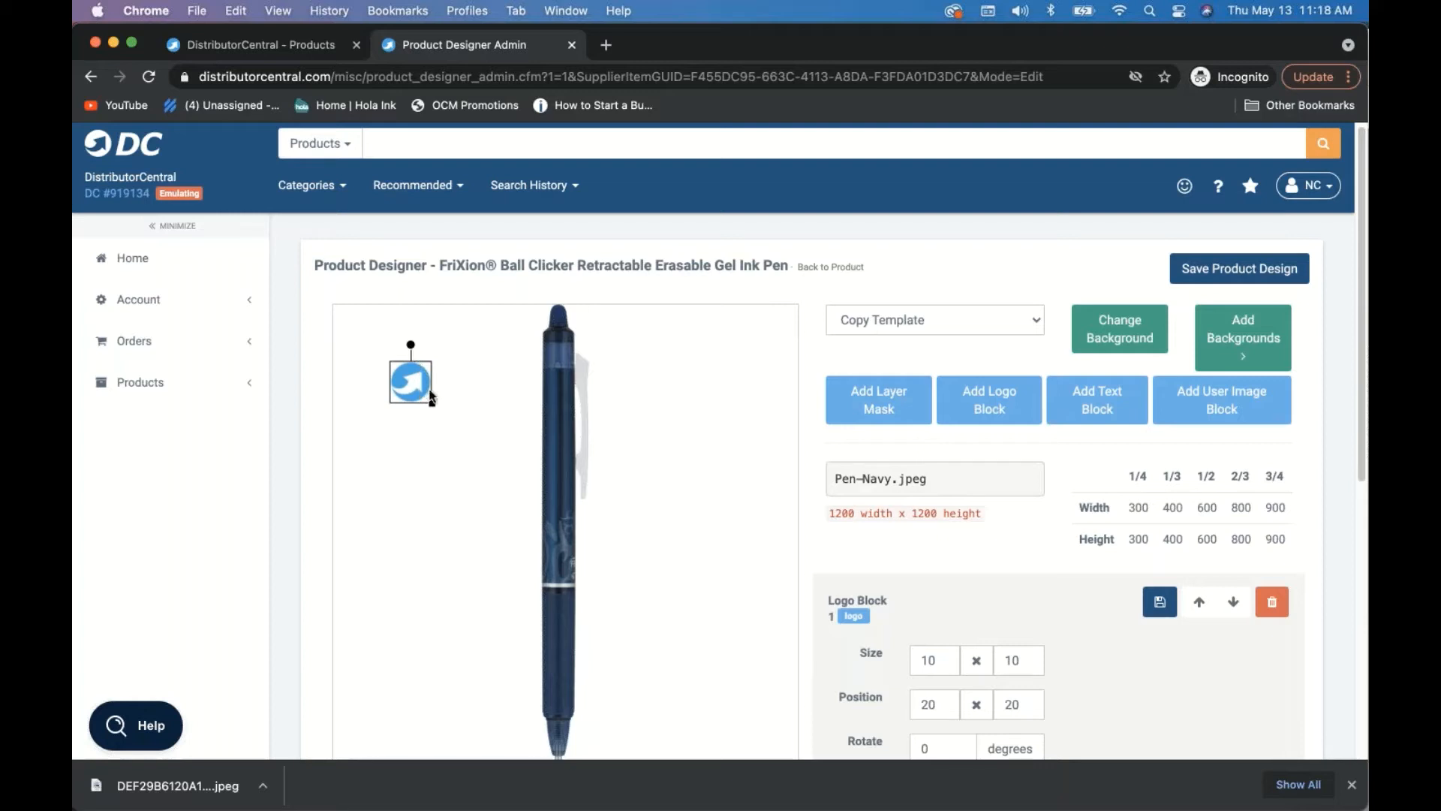
{"action": "left_click_drag", "start_coordinate": [426, 392], "coordinate": [559, 508]}
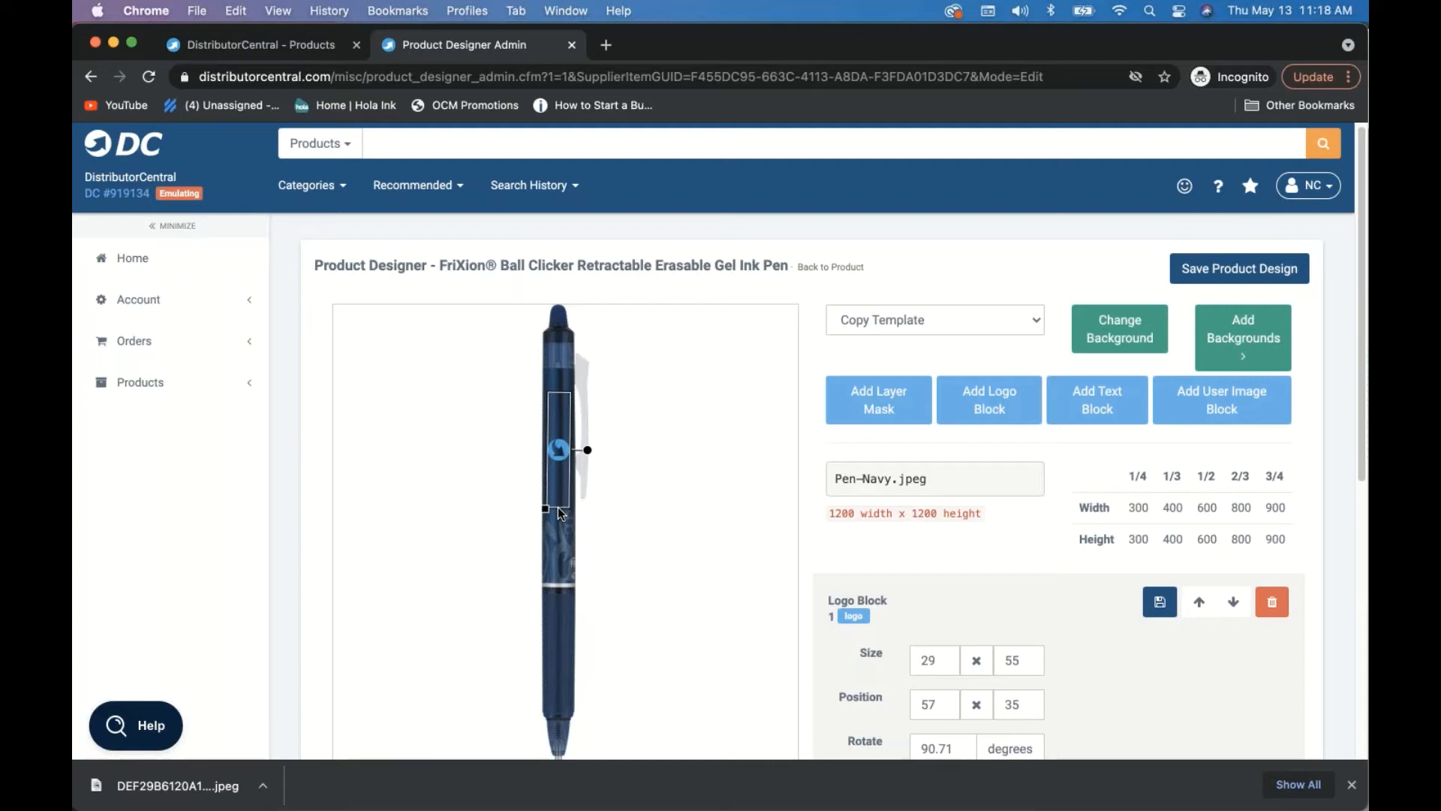
{"action": "left_click_drag", "start_coordinate": [559, 514], "coordinate": [558, 514]}
{"action": "left_click", "coordinate": [1239, 272]}
- Go back to Add/Edit Products, edit the Business Card Magnet 3.5x2 product and open its Images tab
{"action": "left_click", "coordinate": [825, 267]}
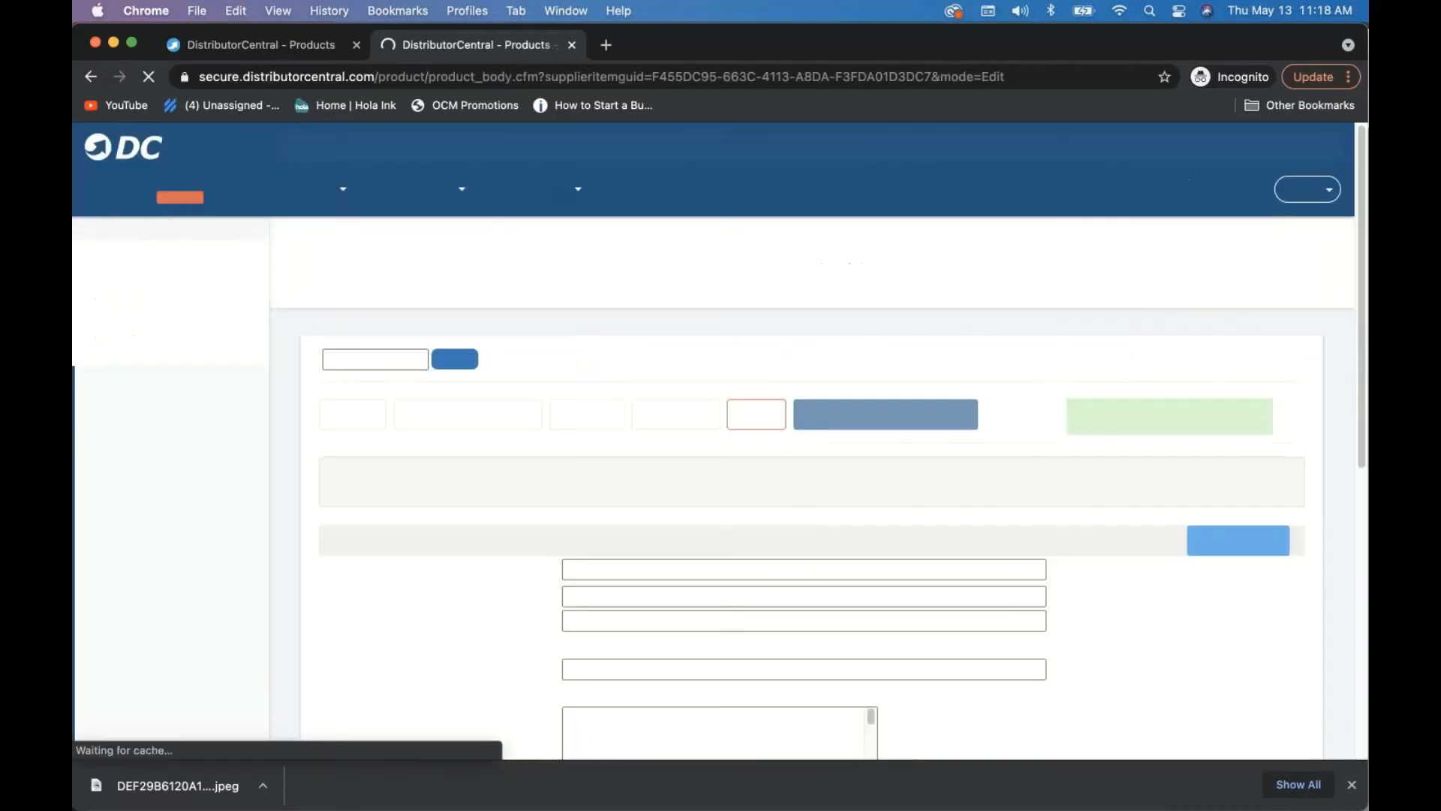
{"action": "left_click", "coordinate": [408, 289]}
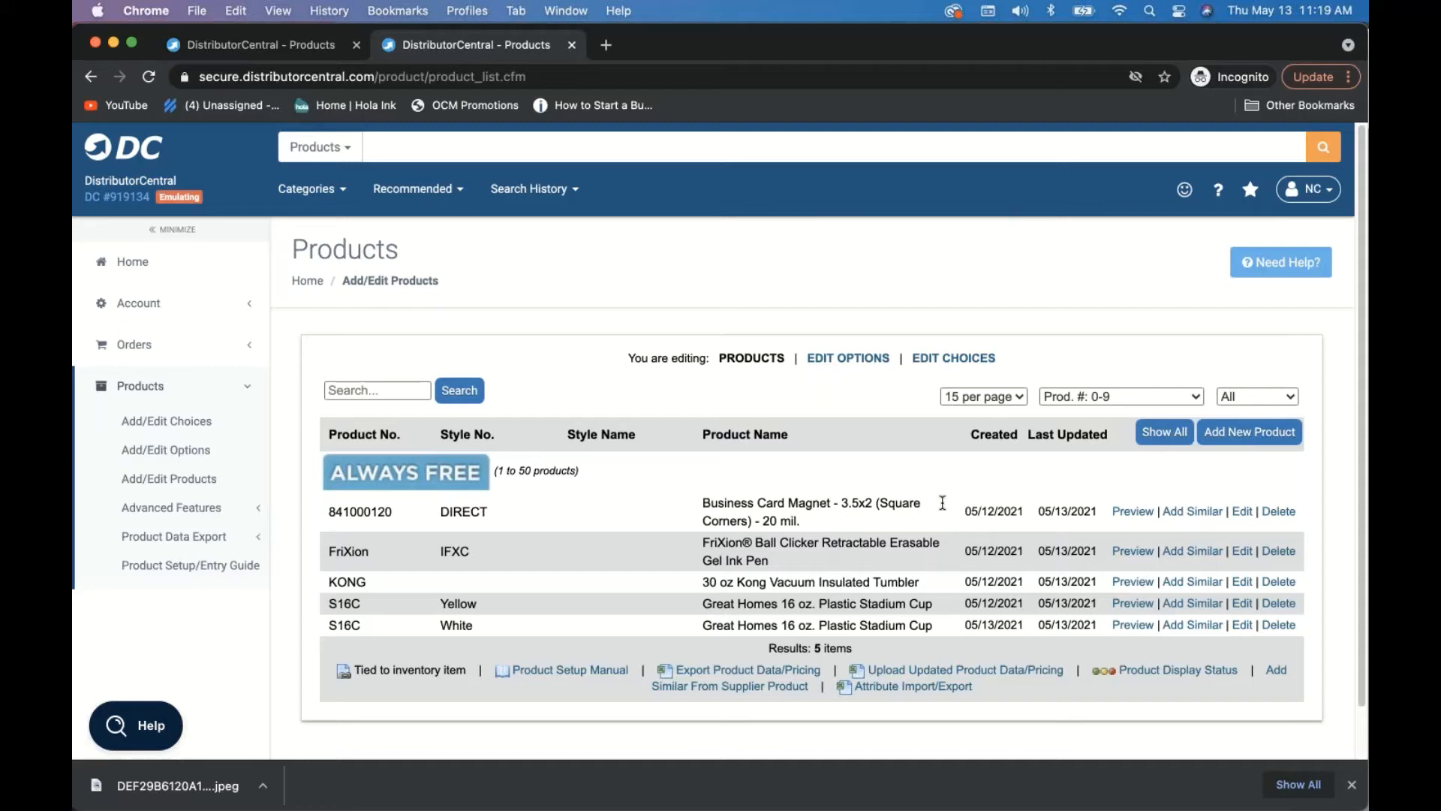
{"action": "left_click", "coordinate": [1242, 513]}
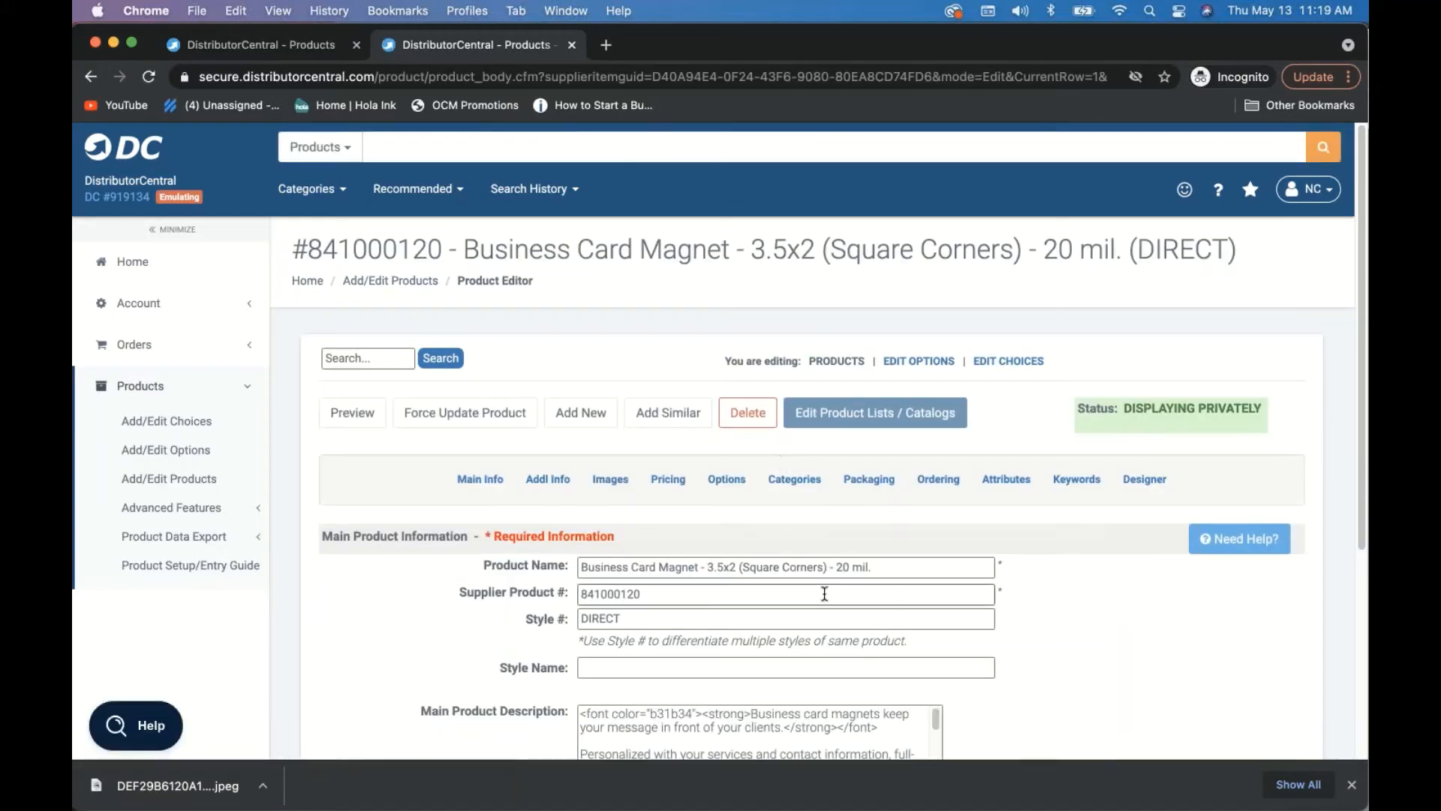
{"action": "scroll", "coordinate": [824, 594], "scroll_direction": "down", "scroll_amount": 1}
{"action": "scroll", "coordinate": [824, 593], "scroll_direction": "down", "scroll_amount": 1}
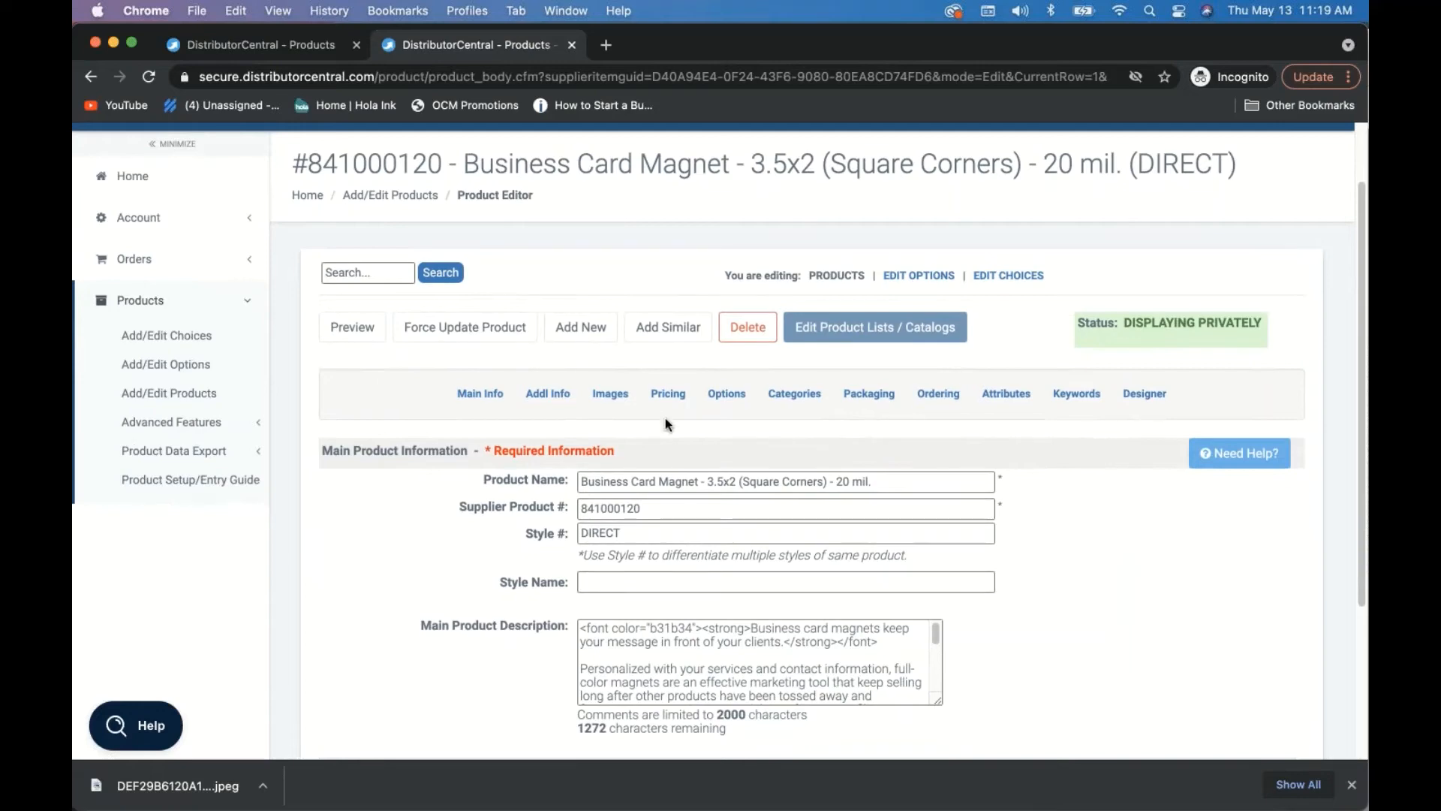
{"action": "left_click", "coordinate": [610, 394]}
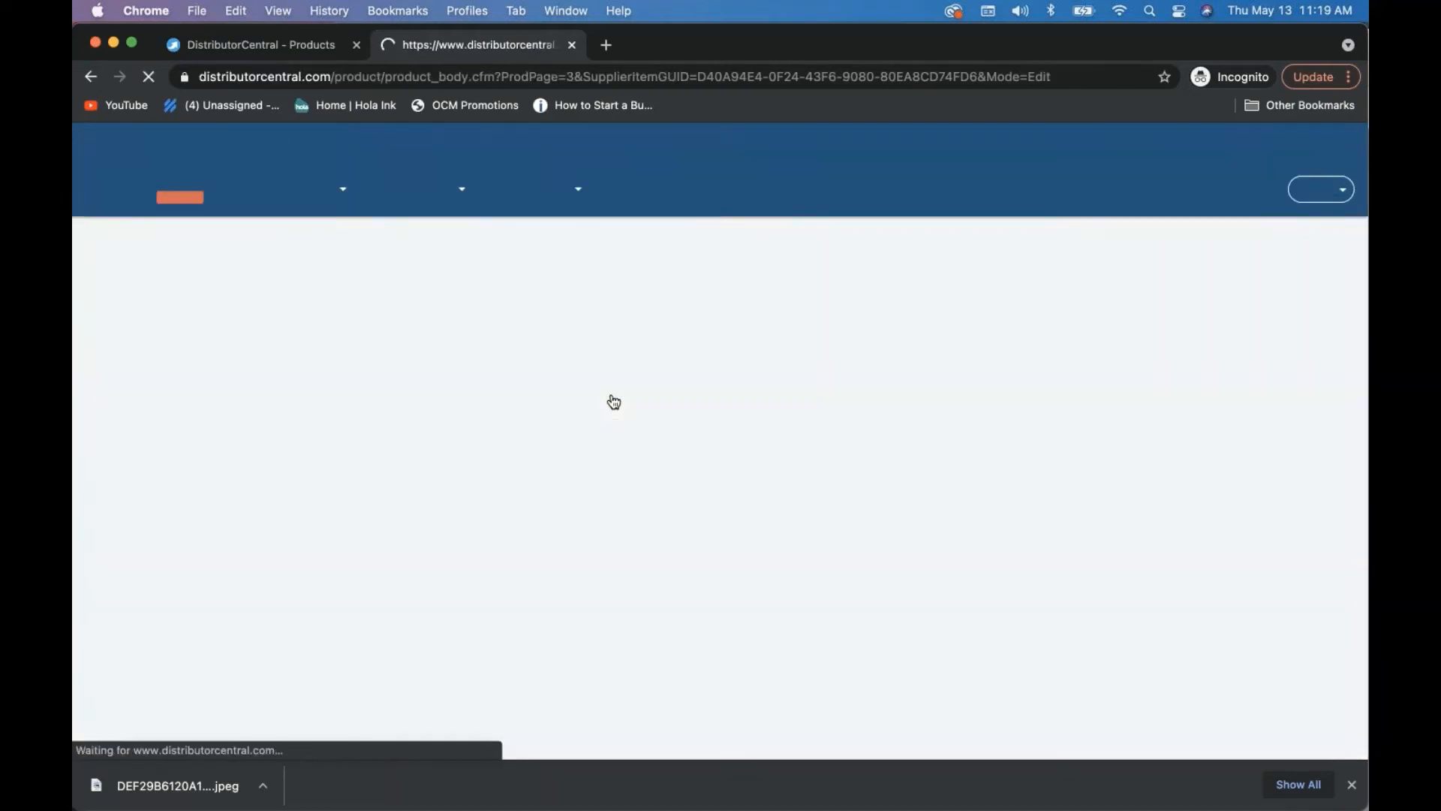
- Open the card's Designer tab and start Upload Background to pick an image file
{"action": "scroll", "coordinate": [733, 560], "scroll_direction": "down", "scroll_amount": 5}
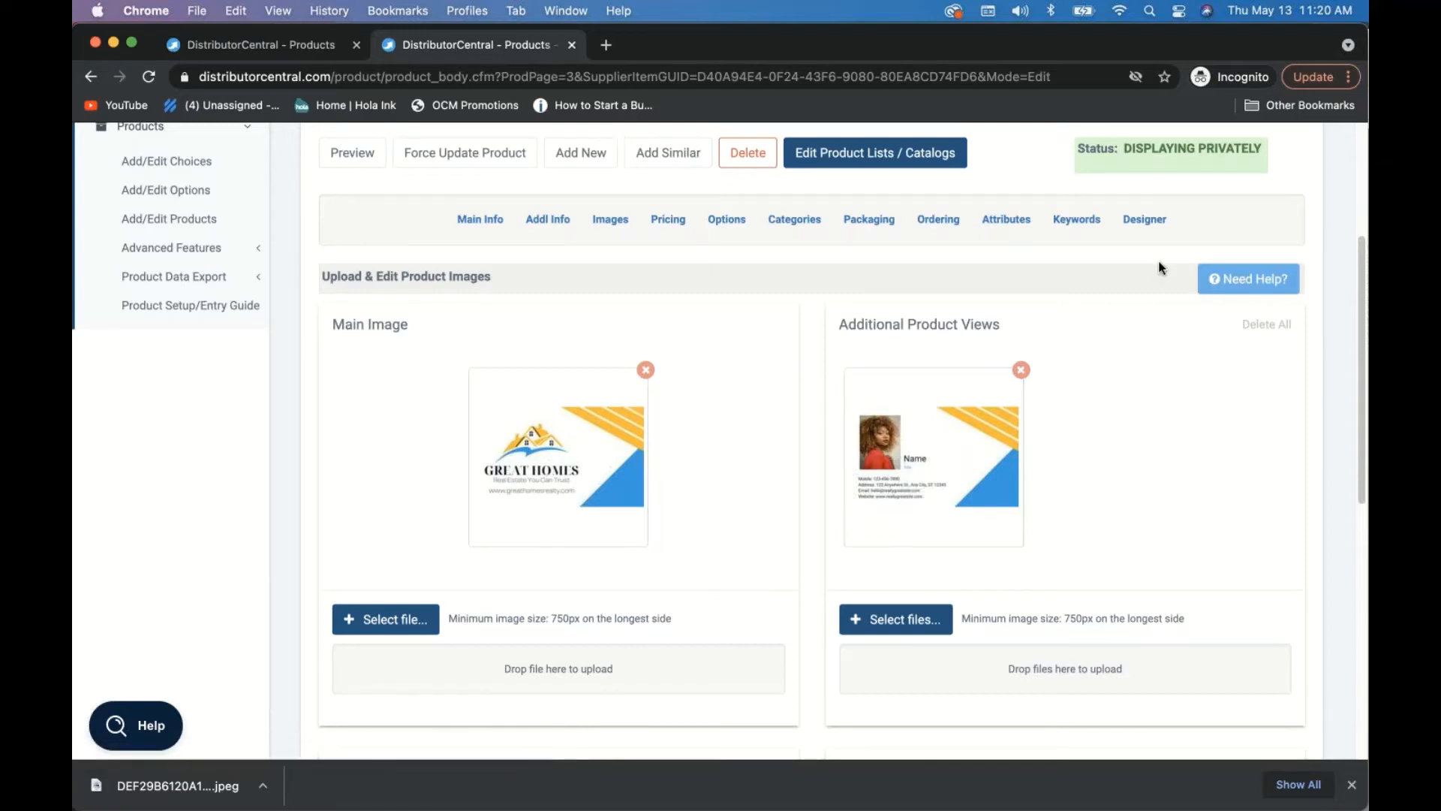
{"action": "left_click", "coordinate": [1141, 229]}
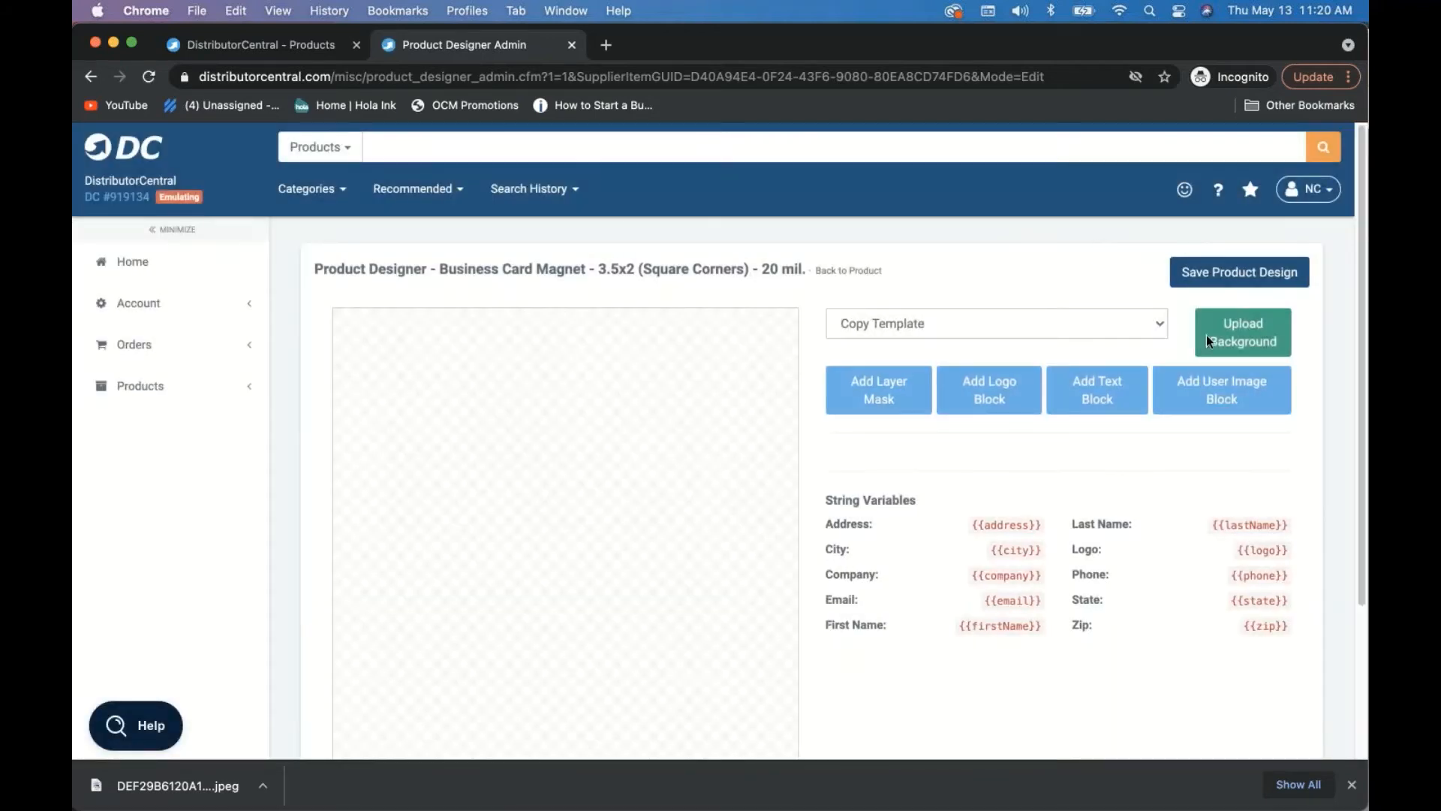
{"action": "left_click", "coordinate": [1243, 337]}
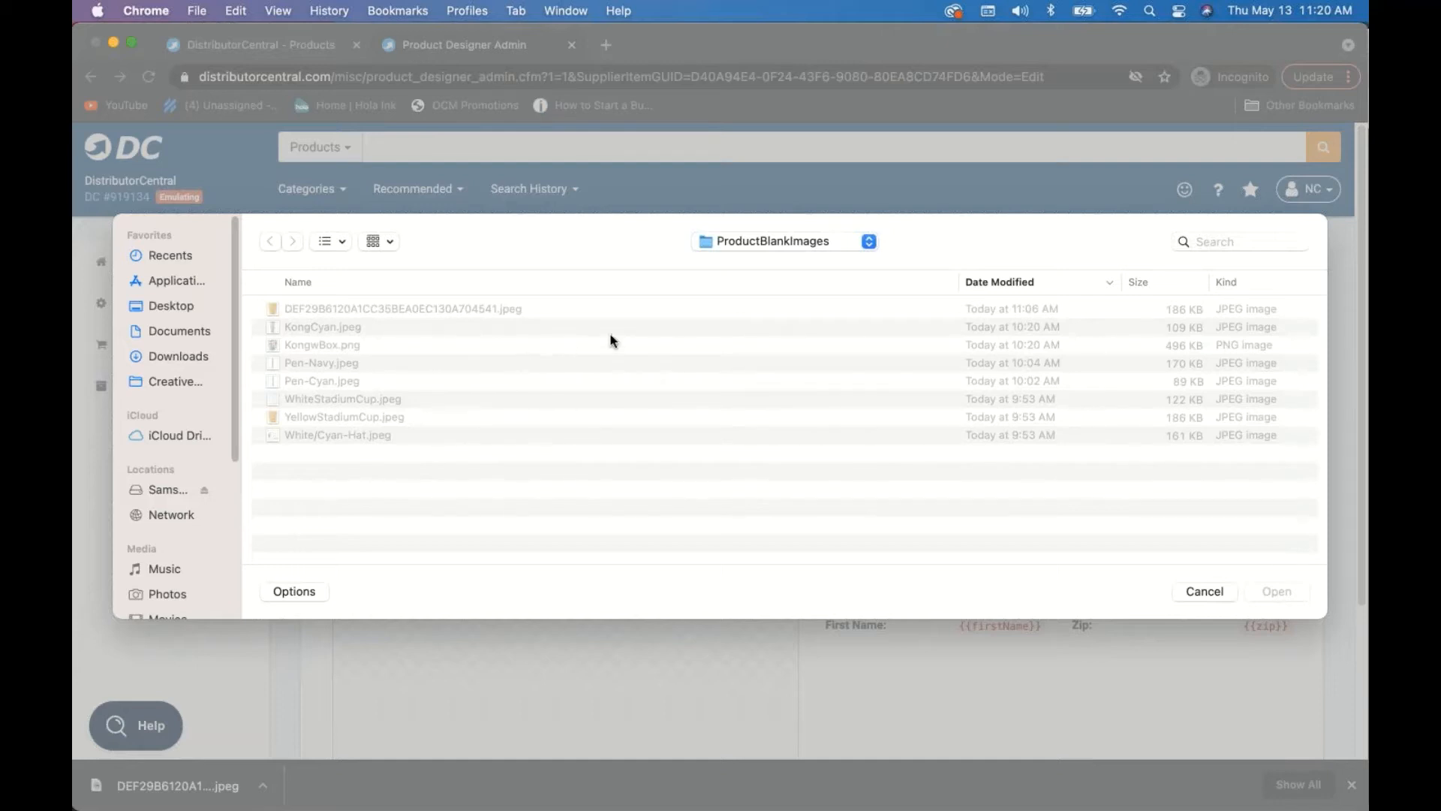
- Load Great Homes Design Business Card-variable.jpg from Downloads as the card background
{"action": "left_click", "coordinate": [156, 353]}
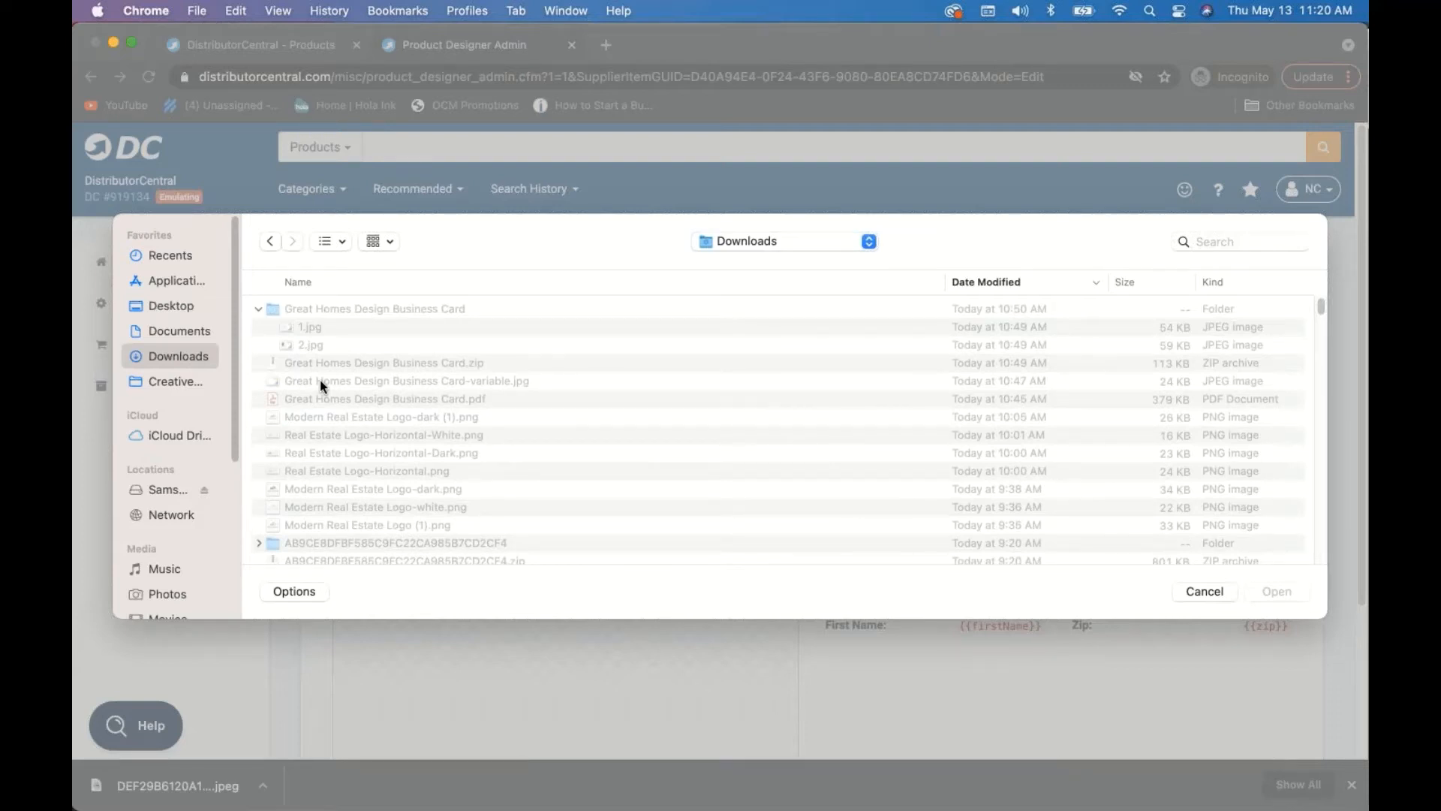
{"action": "left_click", "coordinate": [319, 380]}
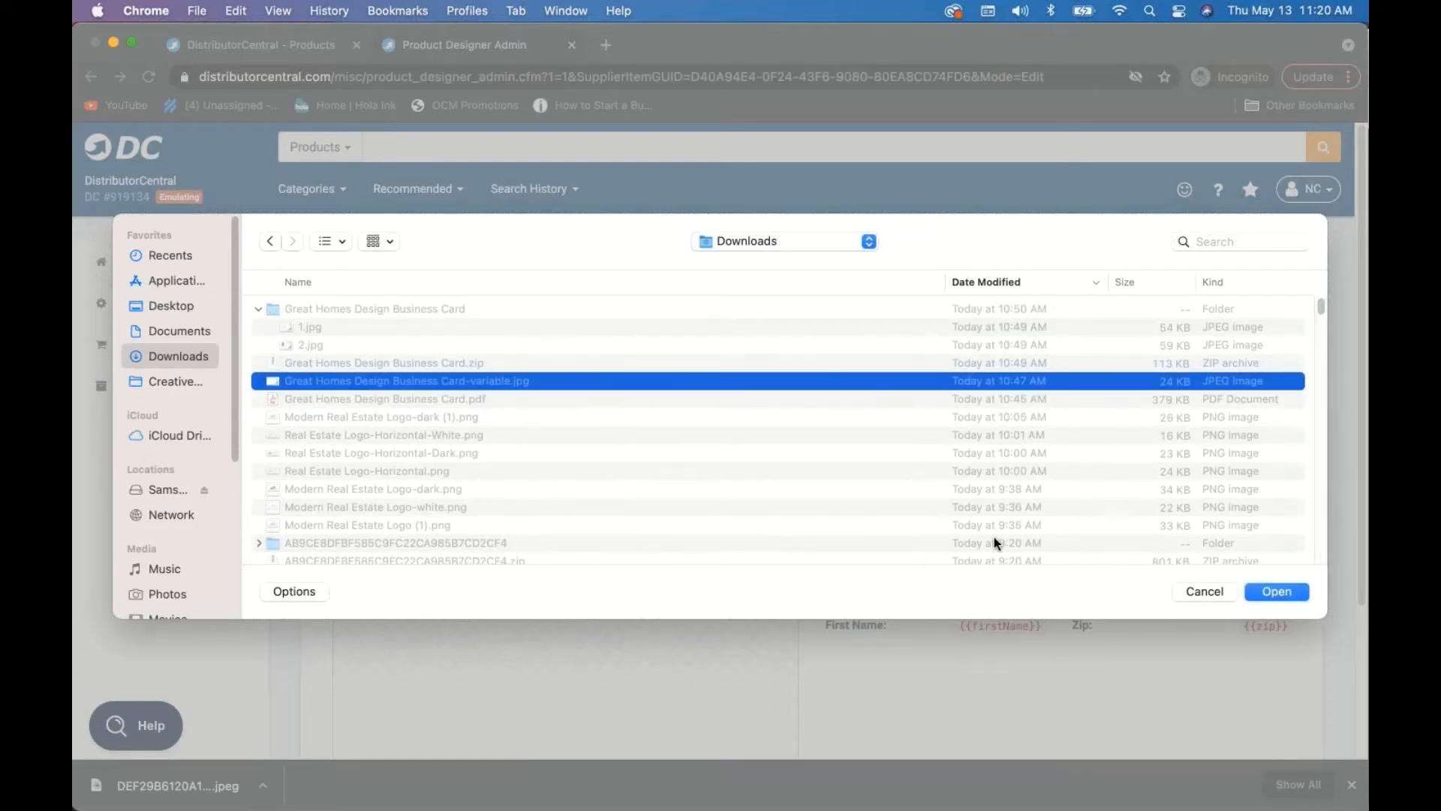
{"action": "left_click", "coordinate": [1258, 592]}
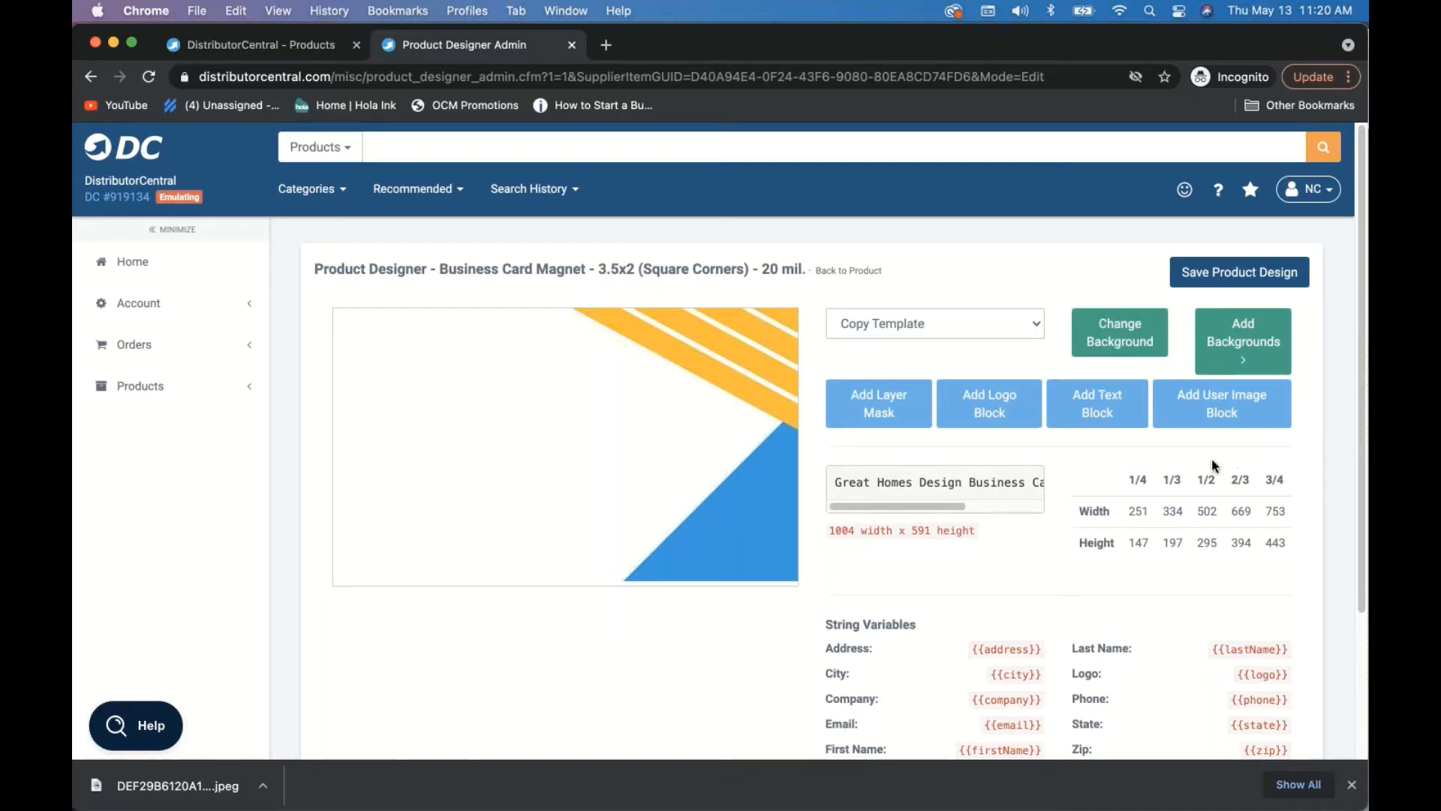
- Add a User Image block, enlarge it to 24 × 31 and position it at the card's upper left
{"action": "left_click", "coordinate": [1188, 412]}
{"action": "left_click", "coordinate": [413, 402]}
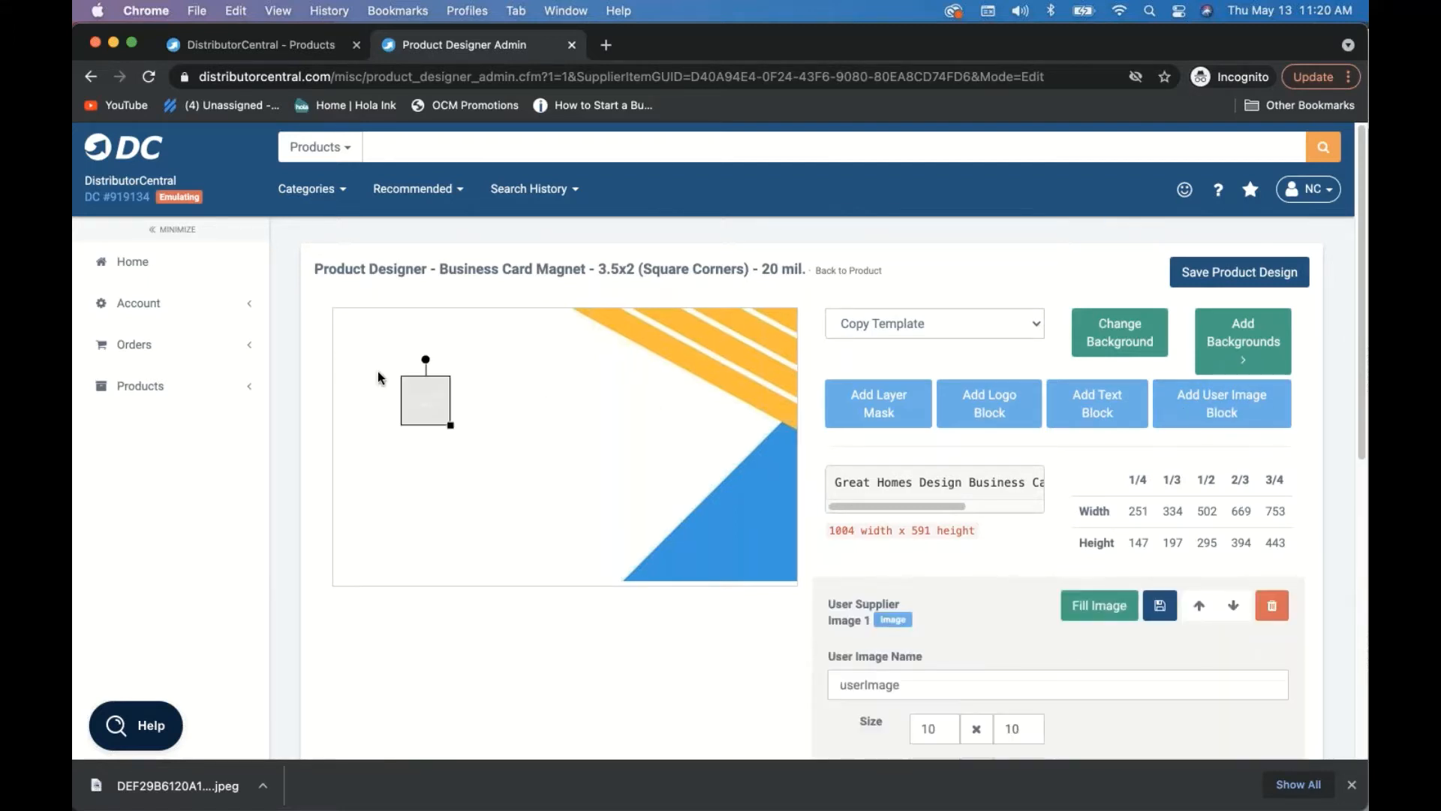
{"action": "left_click_drag", "start_coordinate": [453, 430], "coordinate": [482, 472]}
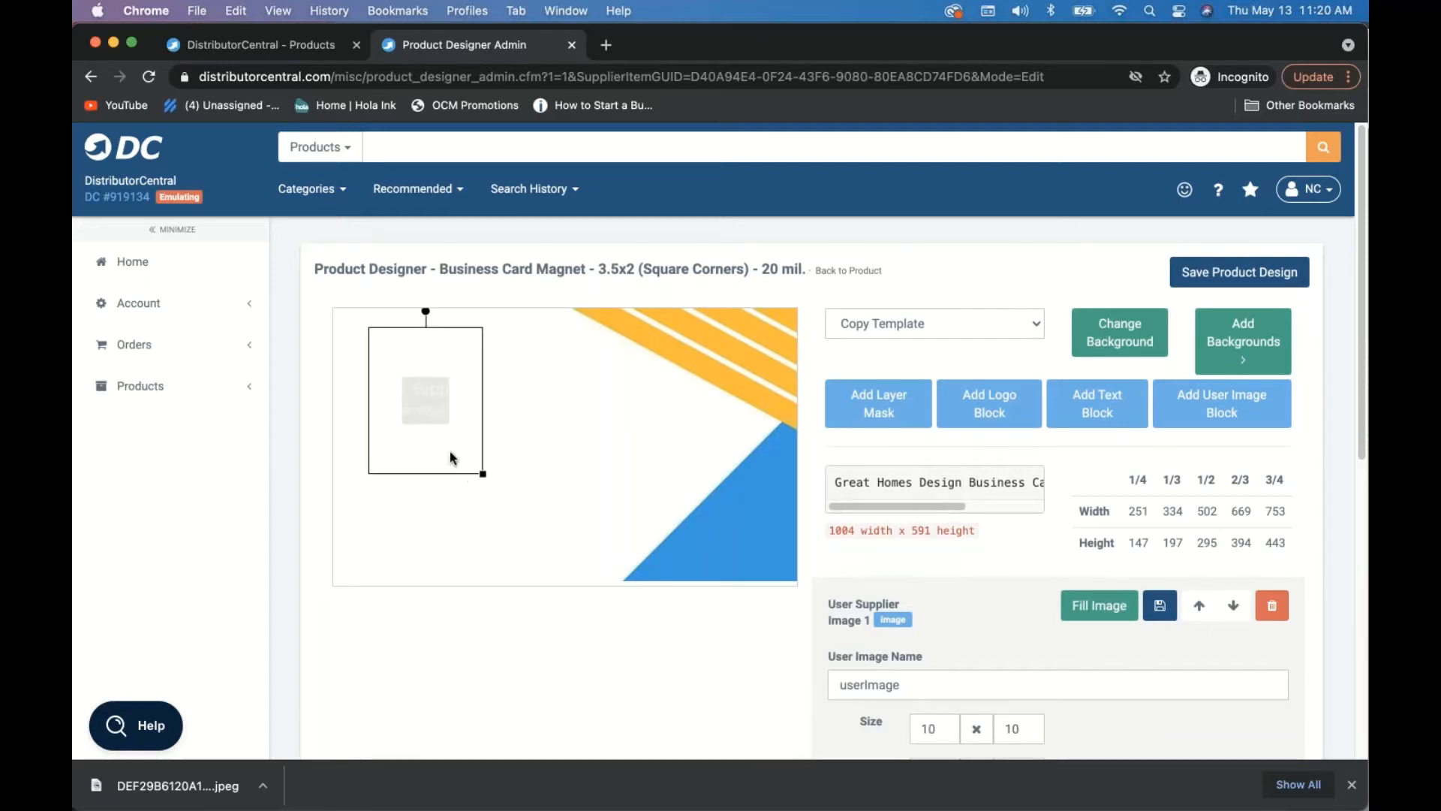
{"action": "left_click_drag", "start_coordinate": [436, 429], "coordinate": [425, 431]}
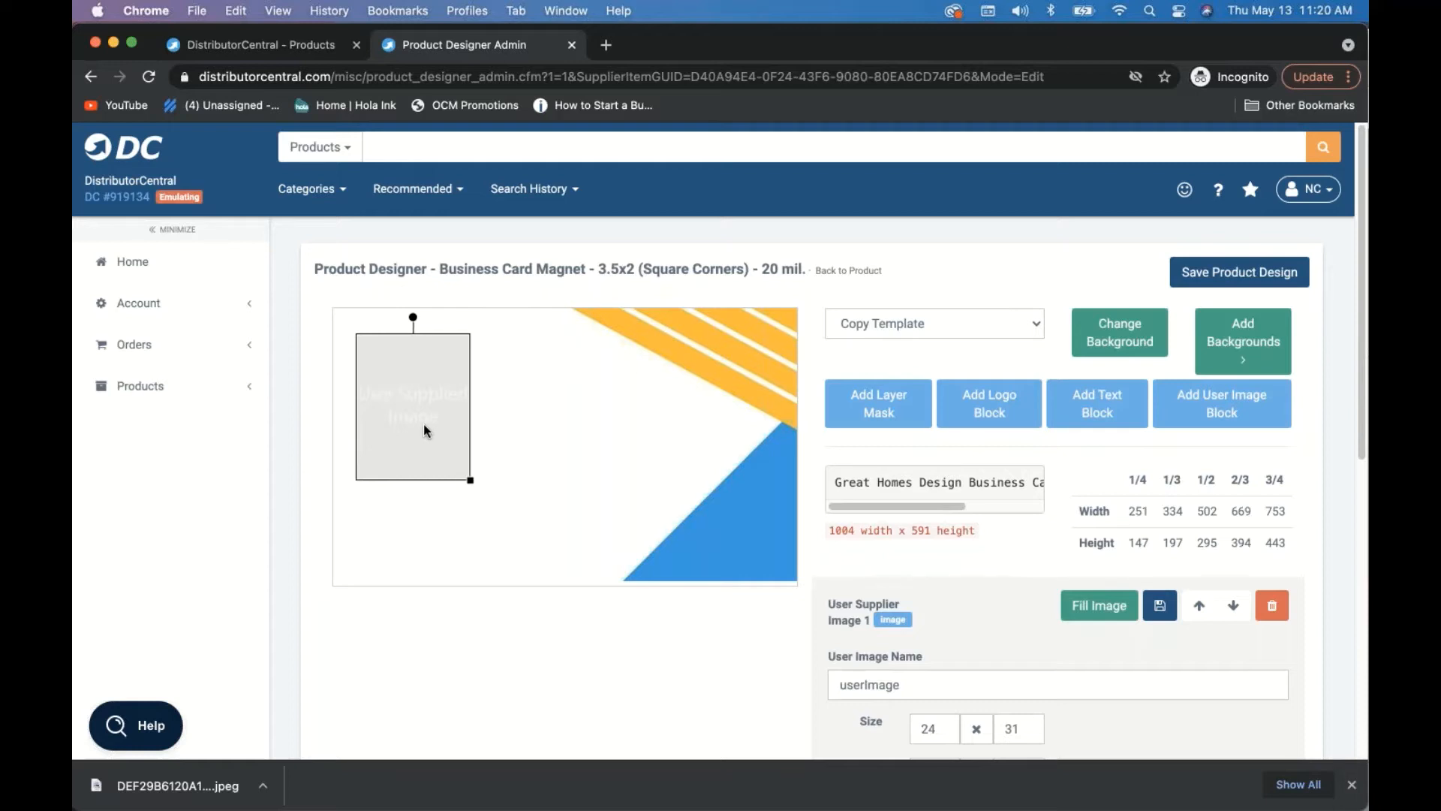
{"action": "left_click_drag", "start_coordinate": [424, 431], "coordinate": [431, 436]}
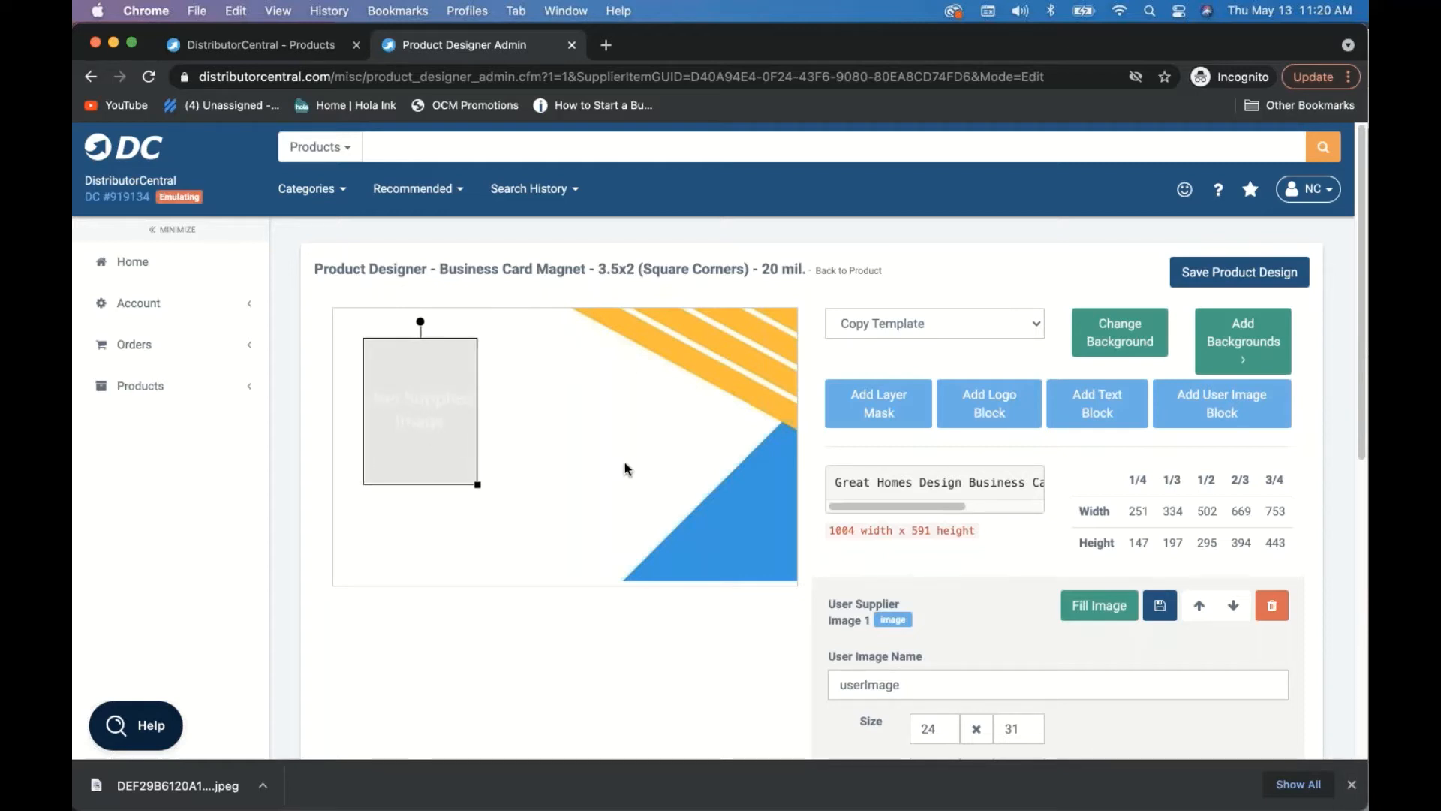
- Add a text block, widen it and move it to the right of the image box
{"action": "left_click", "coordinate": [1109, 409]}
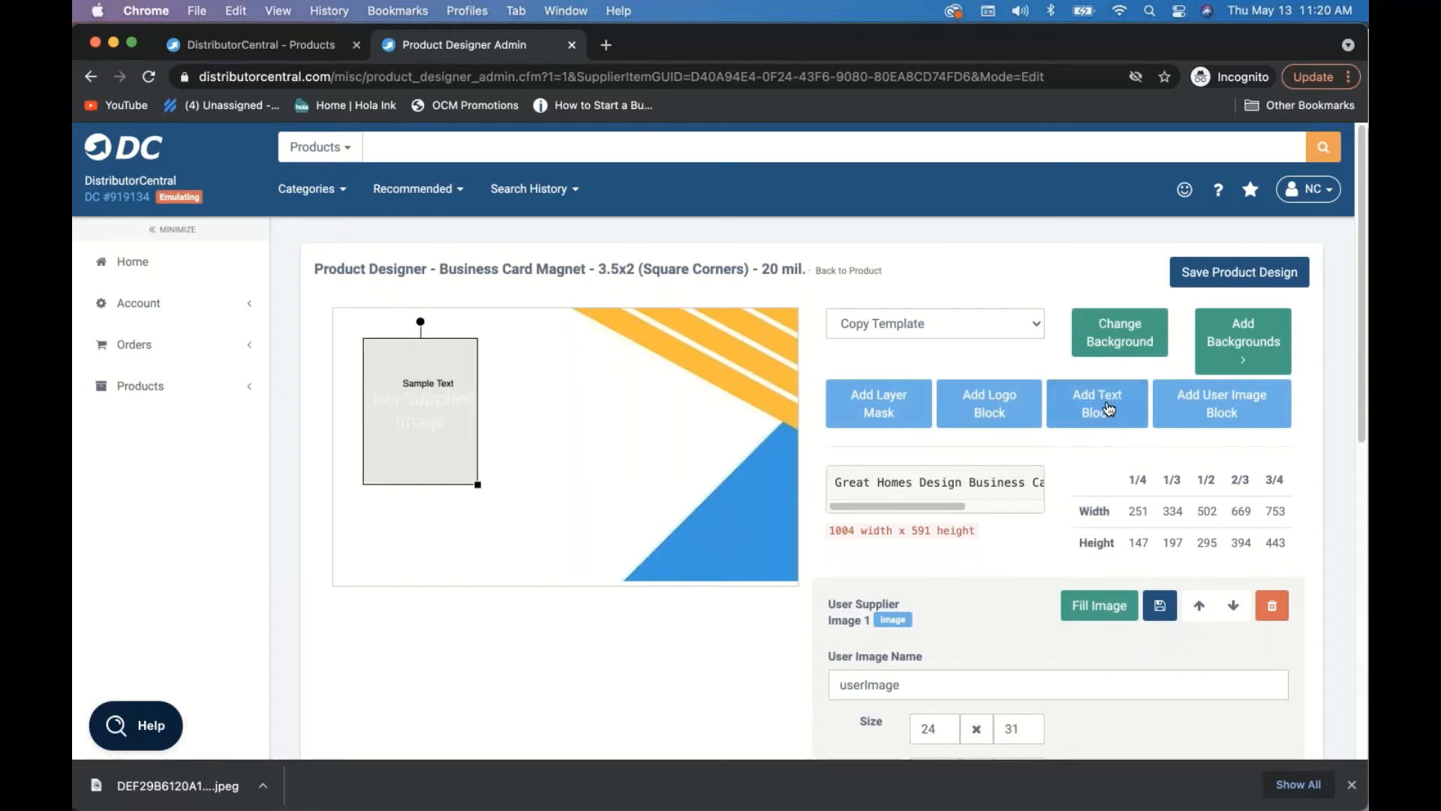
{"action": "left_click", "coordinate": [414, 381]}
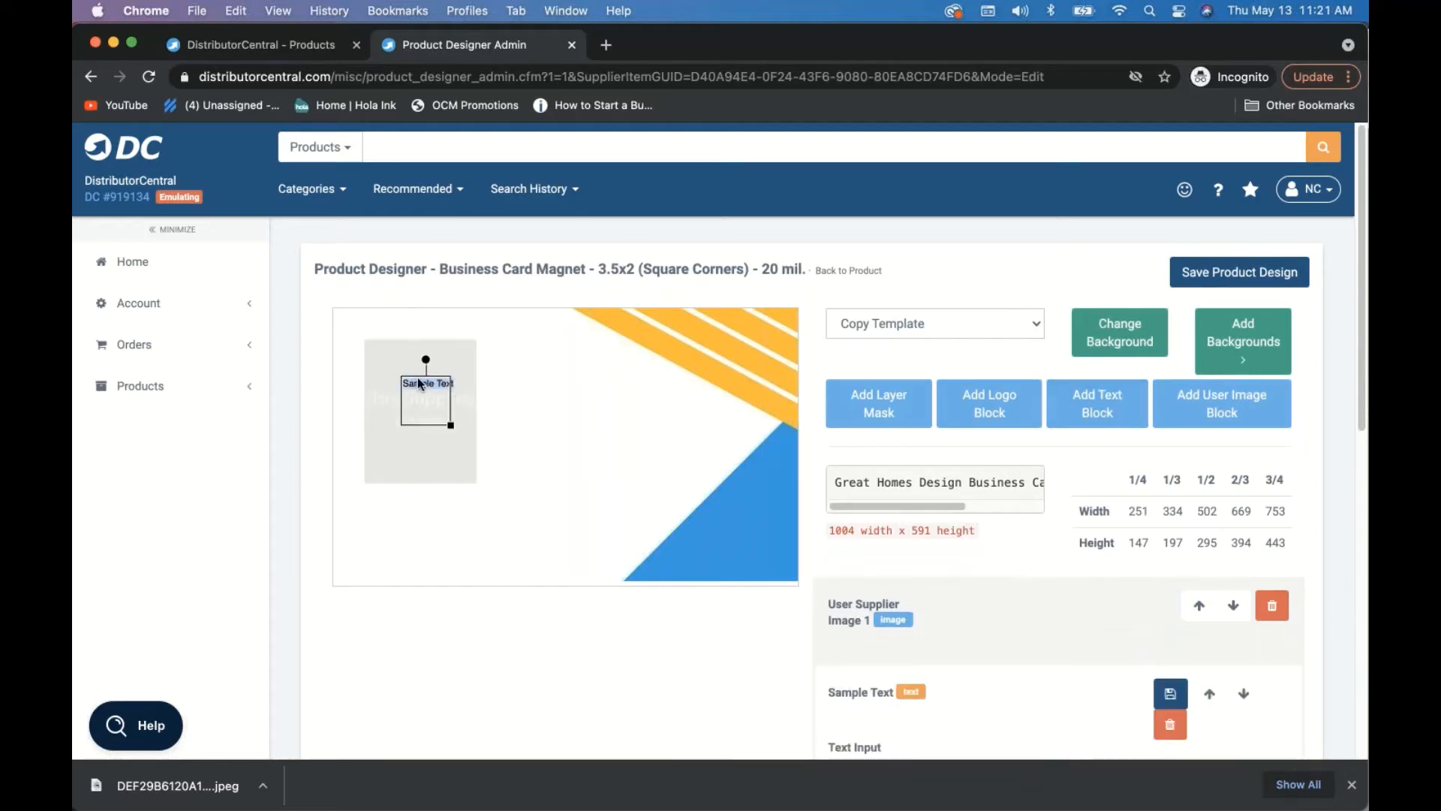
{"action": "left_click_drag", "start_coordinate": [457, 427], "coordinate": [542, 415]}
{"action": "left_click_drag", "start_coordinate": [344, 389], "coordinate": [516, 427]}
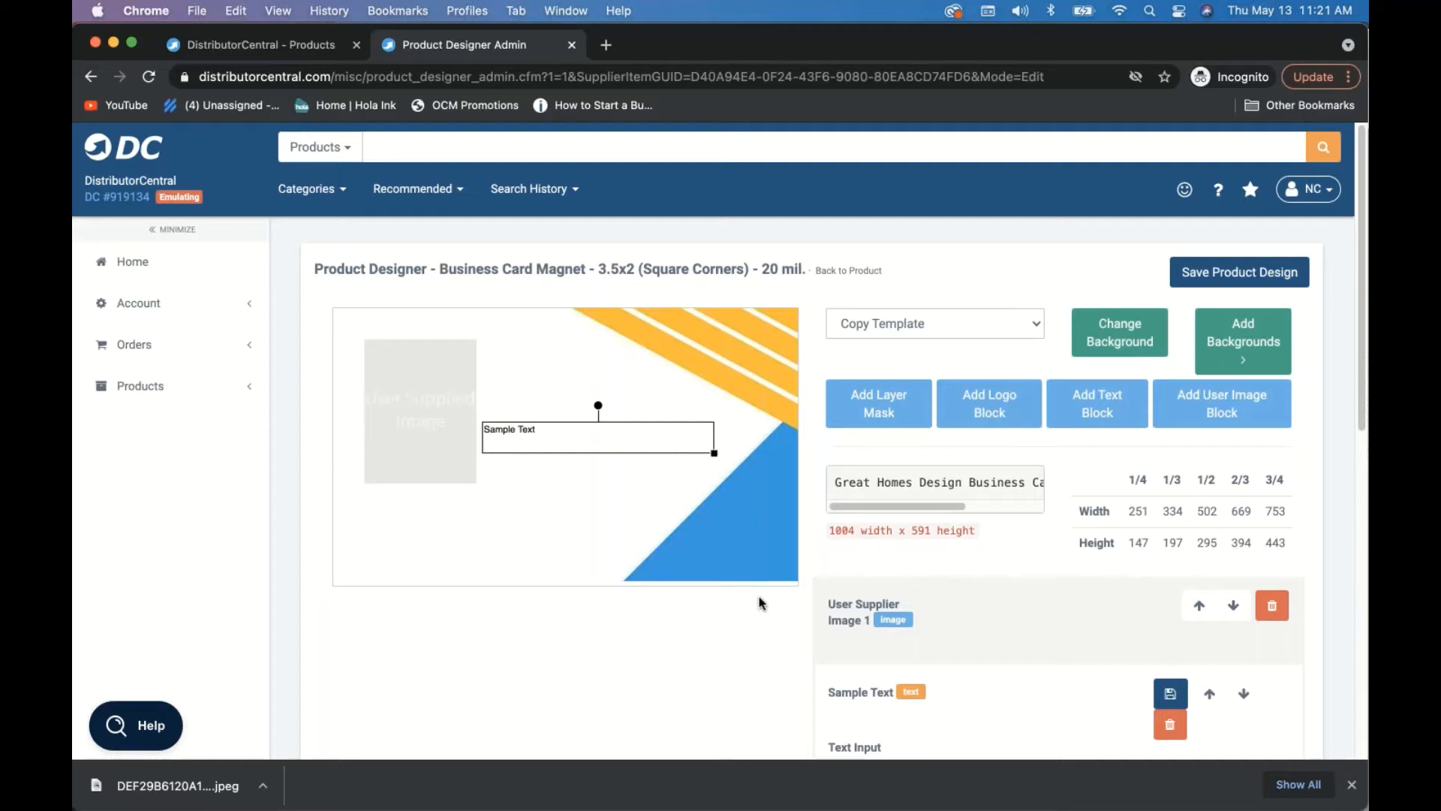
- Replace the block's Sample Text with the copied {{firstName}} variable
{"action": "scroll", "coordinate": [1079, 604], "scroll_direction": "down", "scroll_amount": 10}
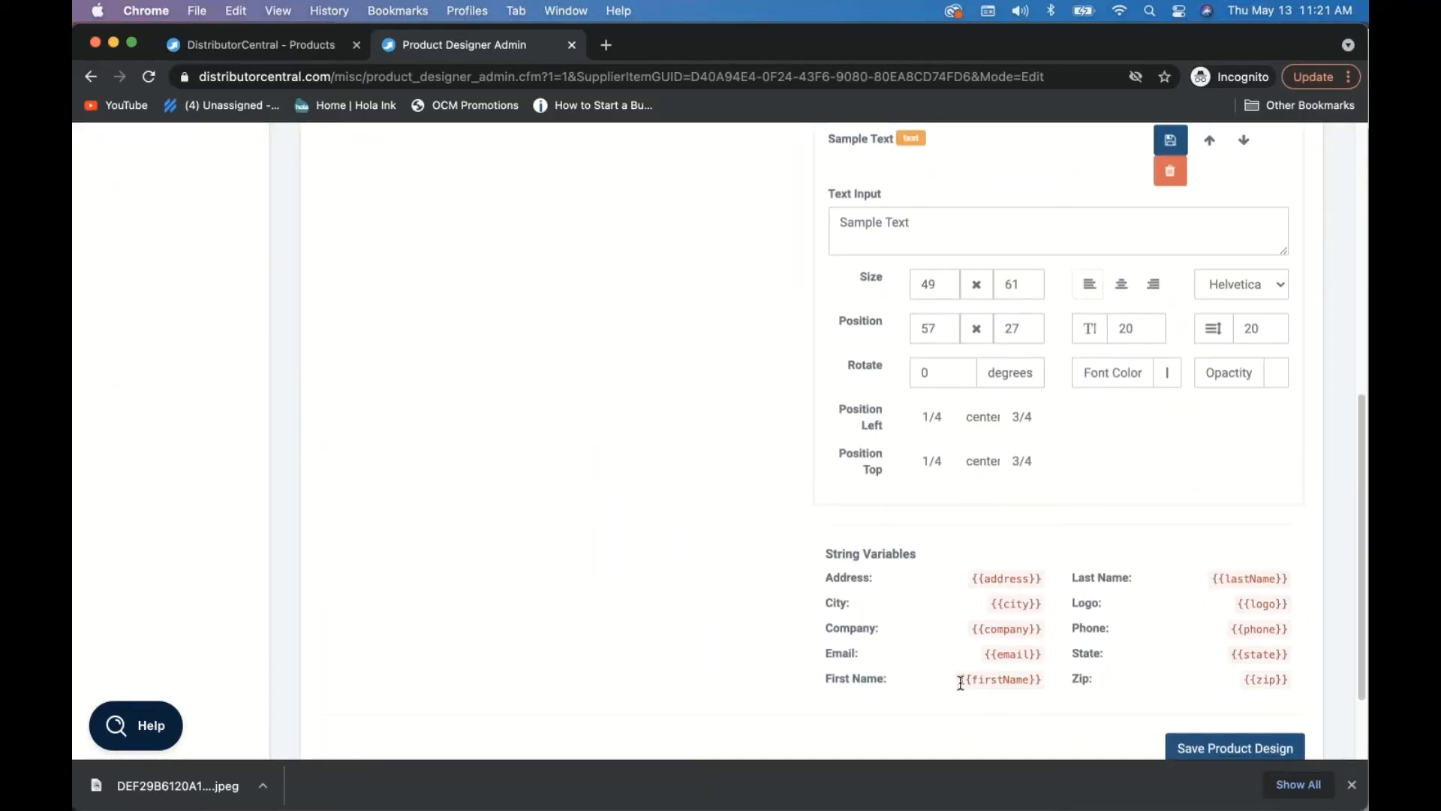
{"action": "left_click_drag", "start_coordinate": [960, 682], "coordinate": [1041, 685]}
{"action": "key", "text": "super+c"}
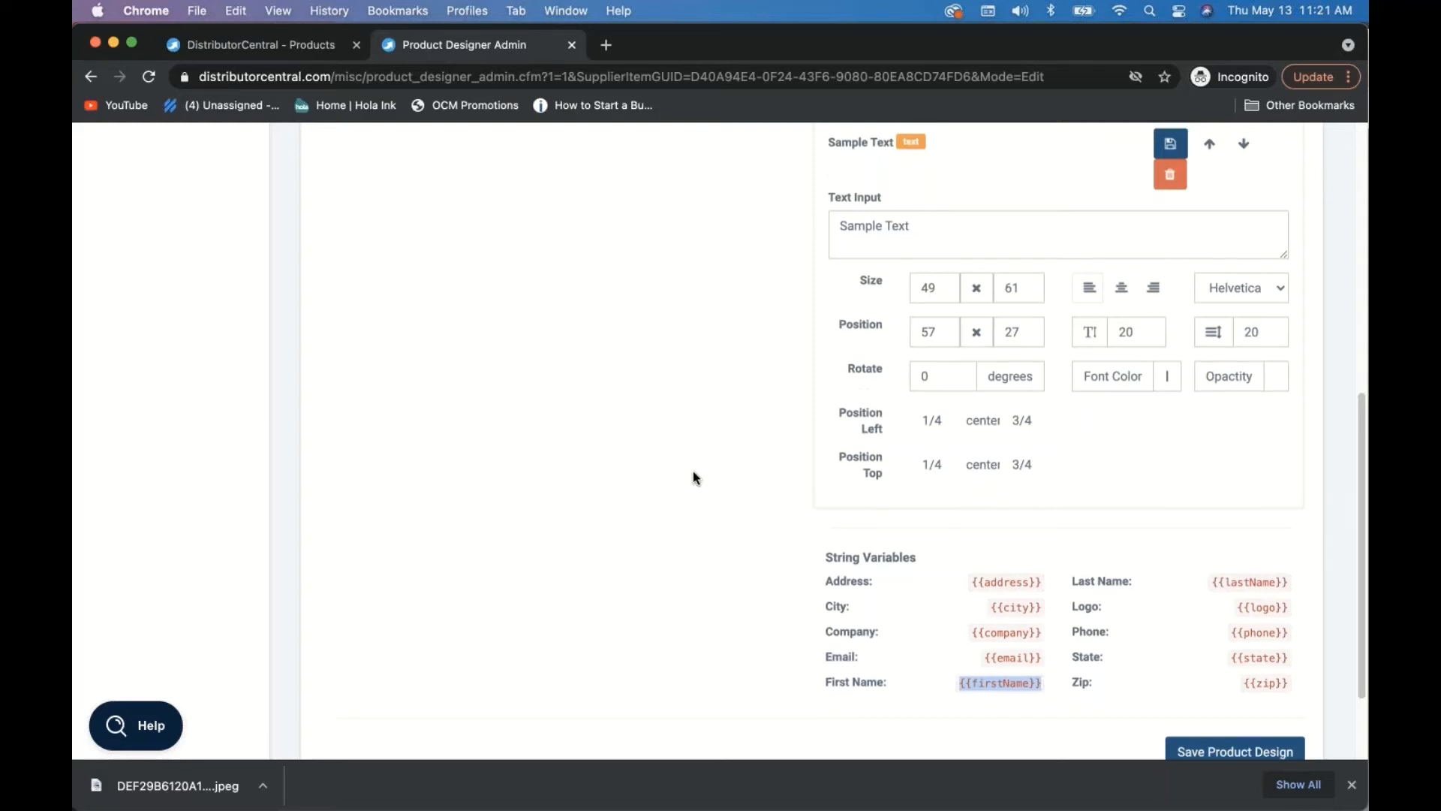
{"action": "scroll", "coordinate": [692, 477], "scroll_direction": "up", "scroll_amount": 2}
{"action": "scroll", "coordinate": [692, 478], "scroll_direction": "up", "scroll_amount": 8}
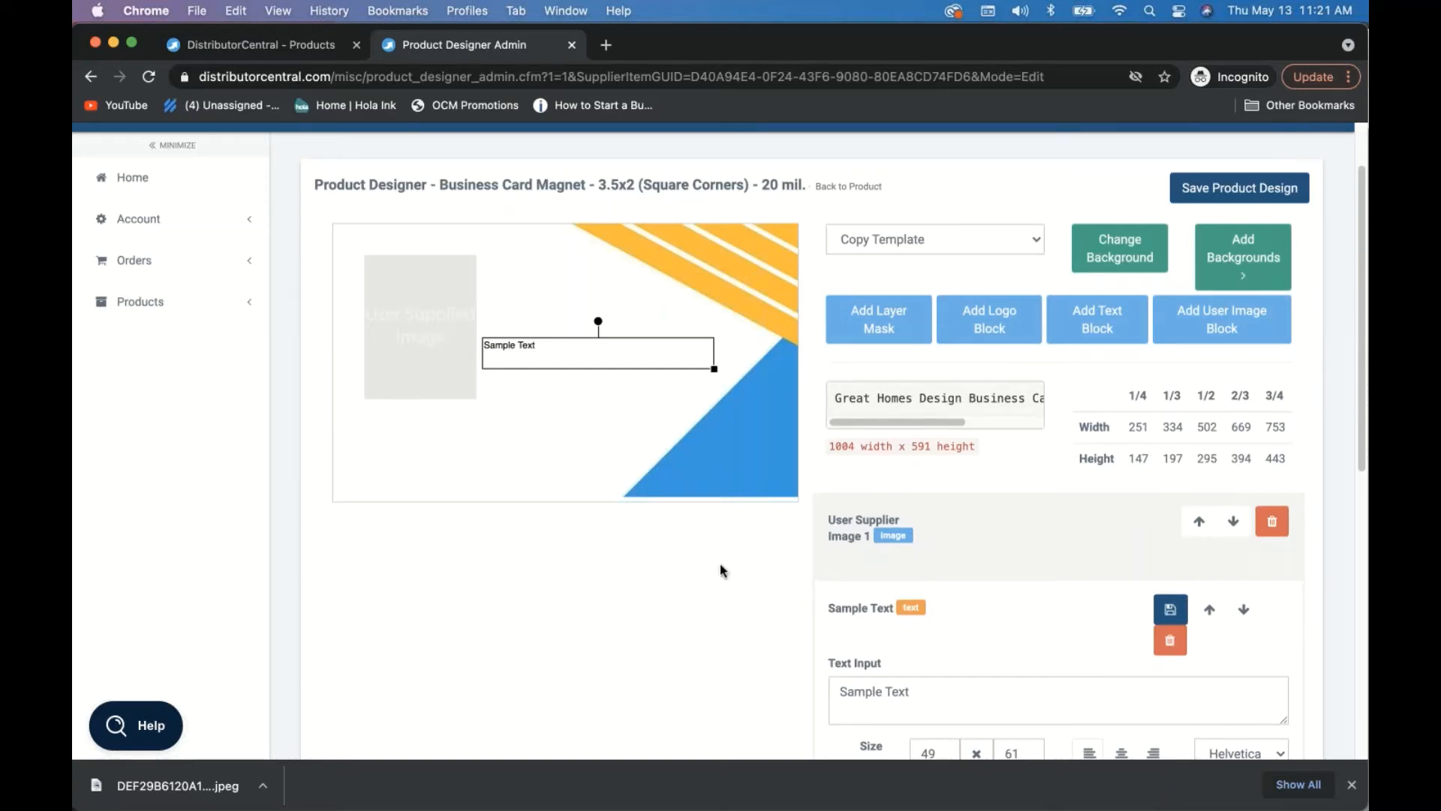
{"action": "left_click_drag", "start_coordinate": [929, 685], "coordinate": [818, 687]}
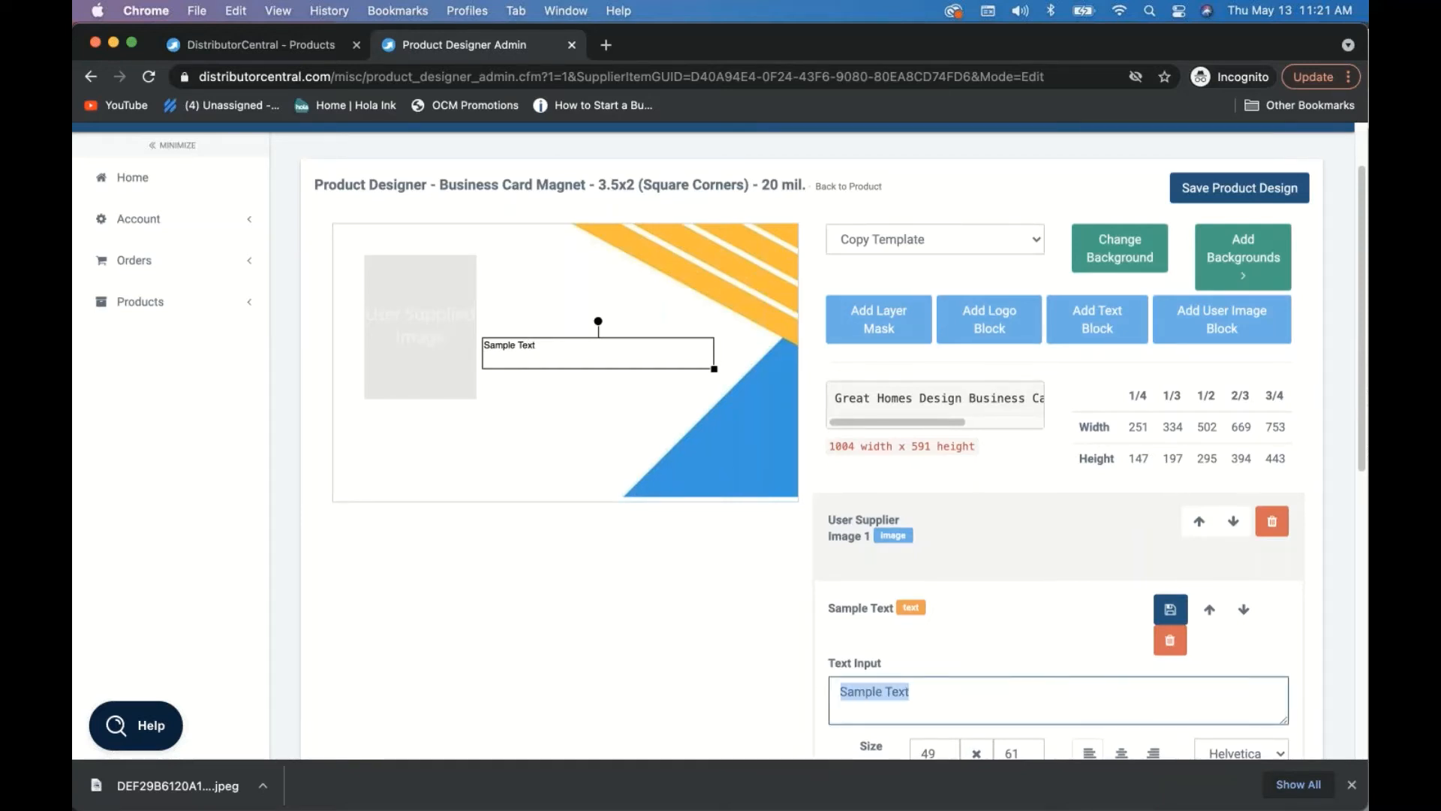
{"action": "key", "text": "super+v"}
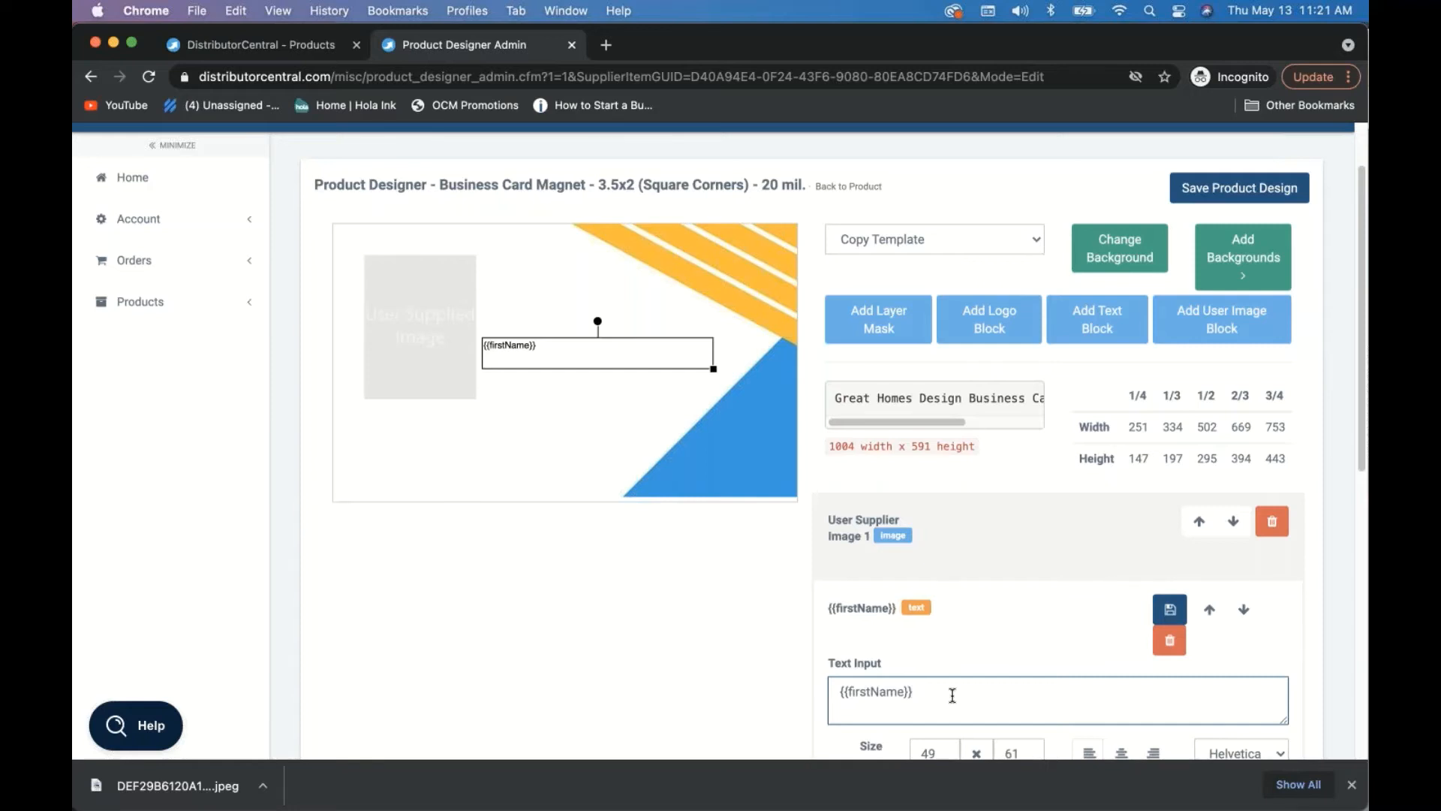
- Append the {{lastName}} variable after {{firstName}} in the card's text block
{"action": "scroll", "coordinate": [952, 695], "scroll_direction": "down", "scroll_amount": 10}
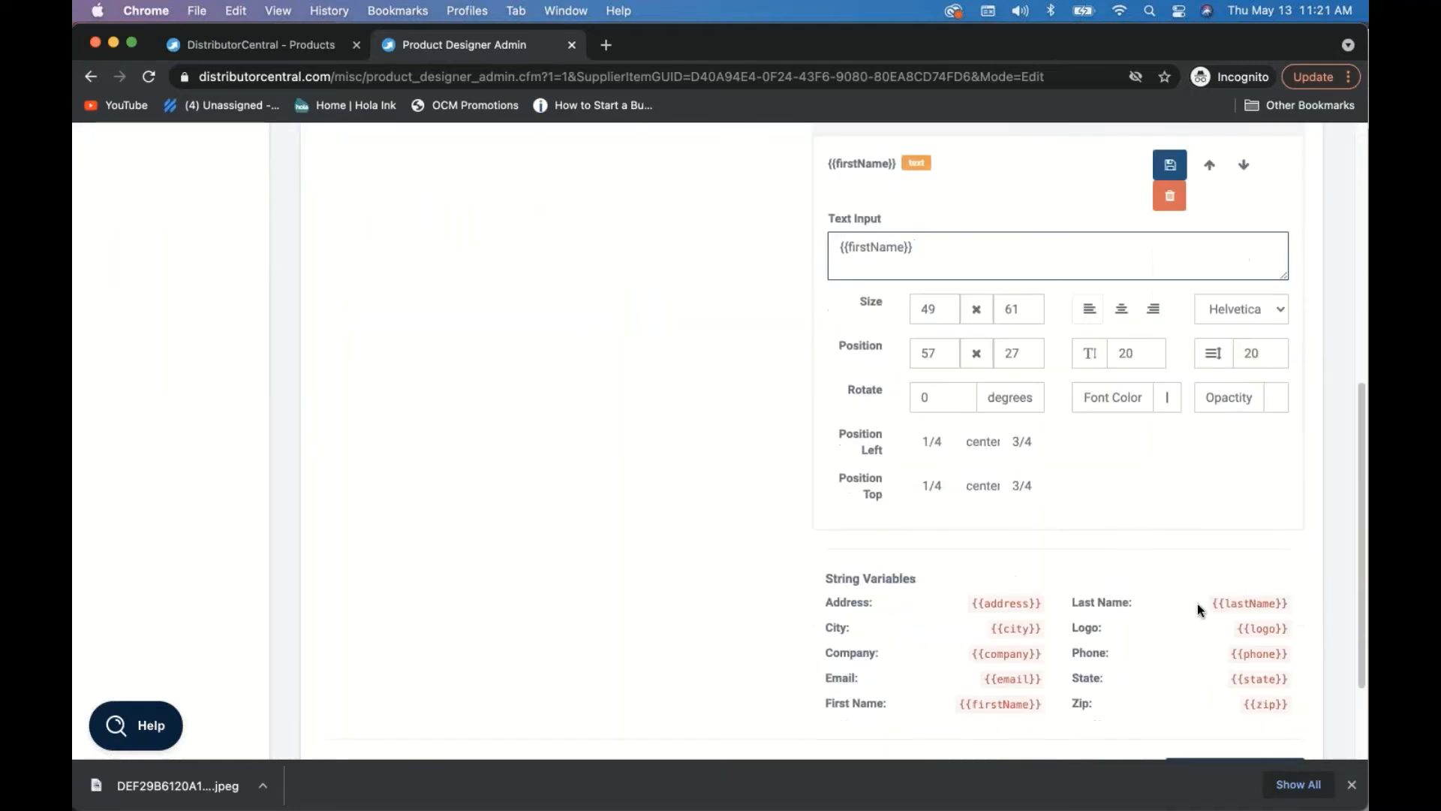
{"action": "left_click_drag", "start_coordinate": [1287, 602], "coordinate": [1206, 608]}
{"action": "key", "text": "super+c"}
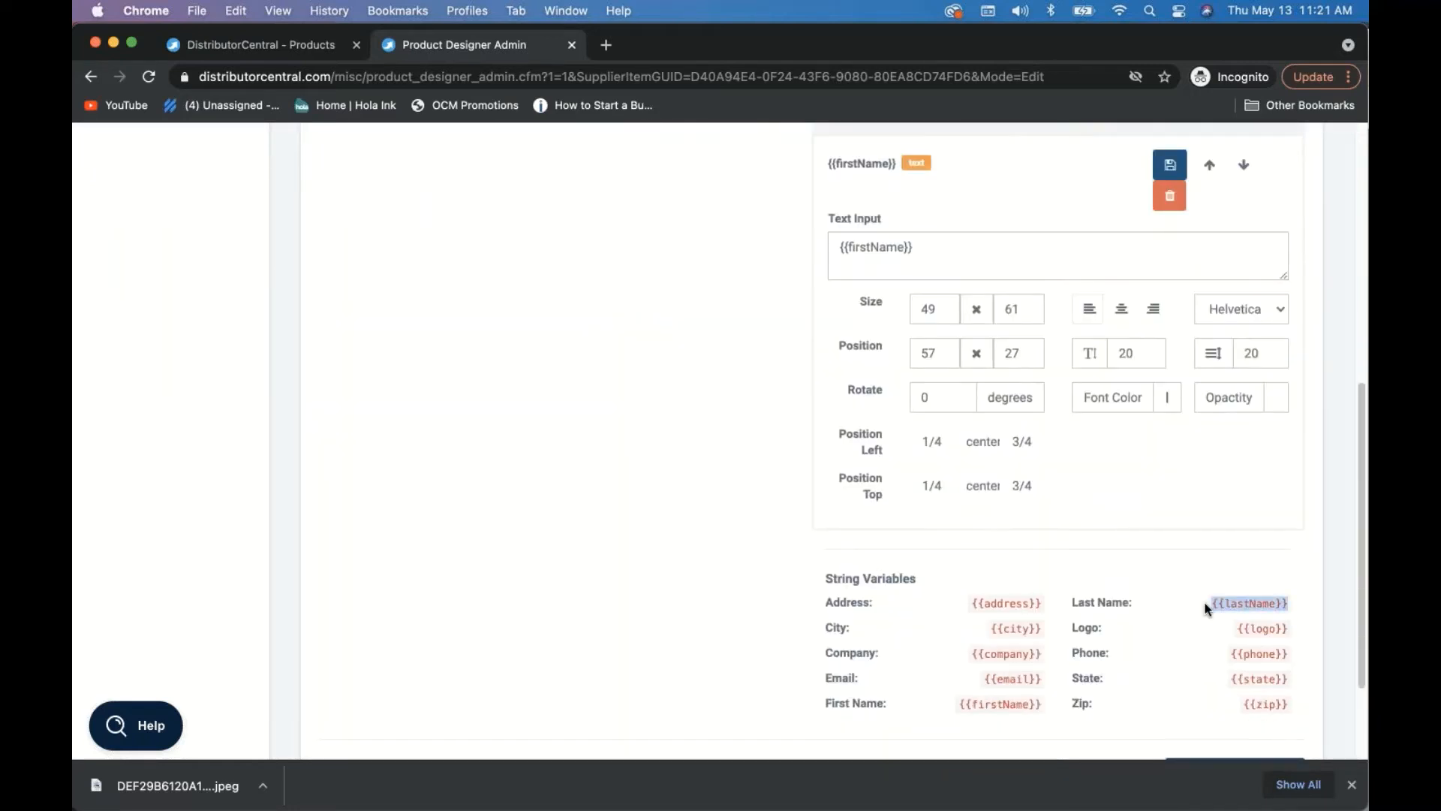
{"action": "scroll", "coordinate": [1122, 552], "scroll_direction": "up", "scroll_amount": 5}
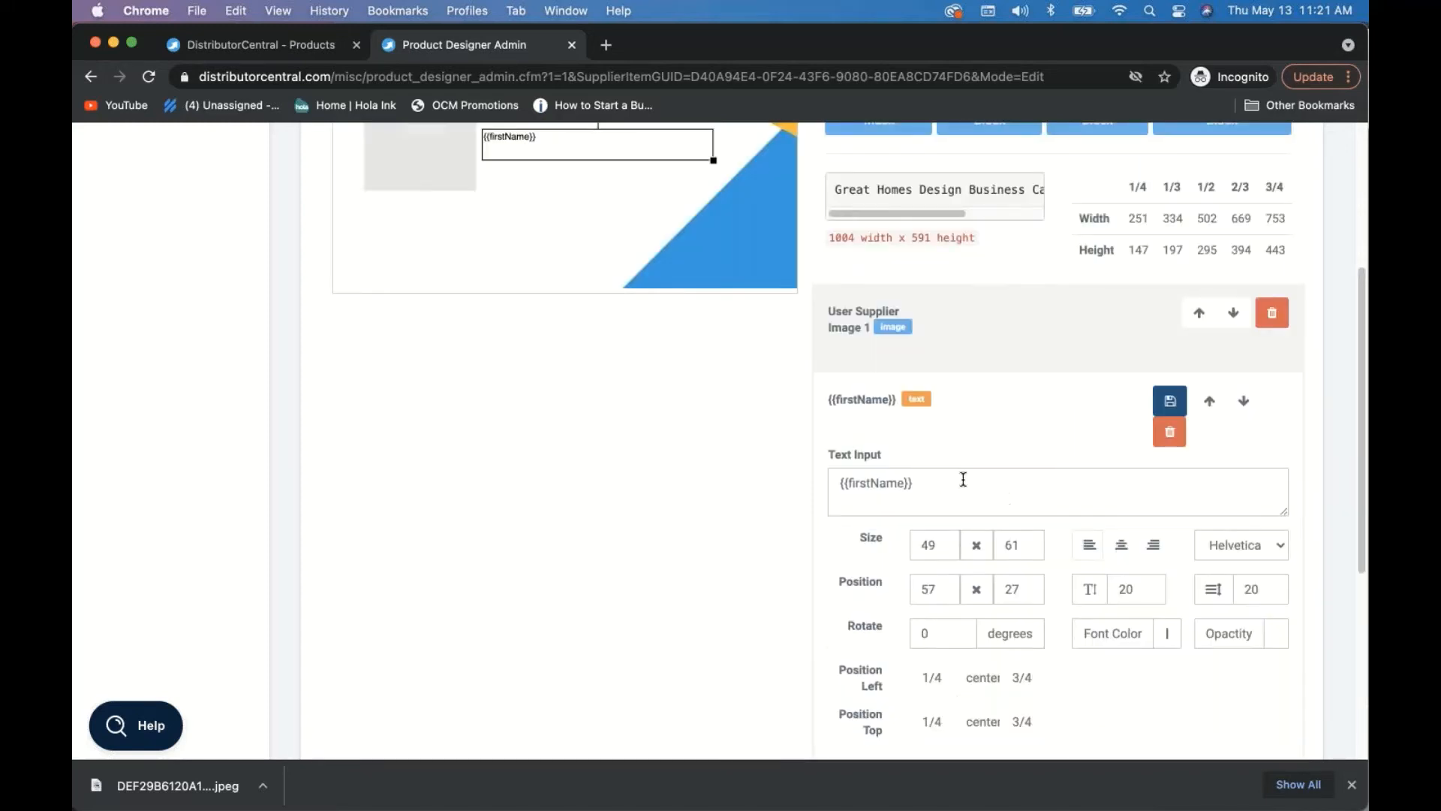
{"action": "left_click", "coordinate": [965, 483]}
{"action": "key", "text": "super+v"}
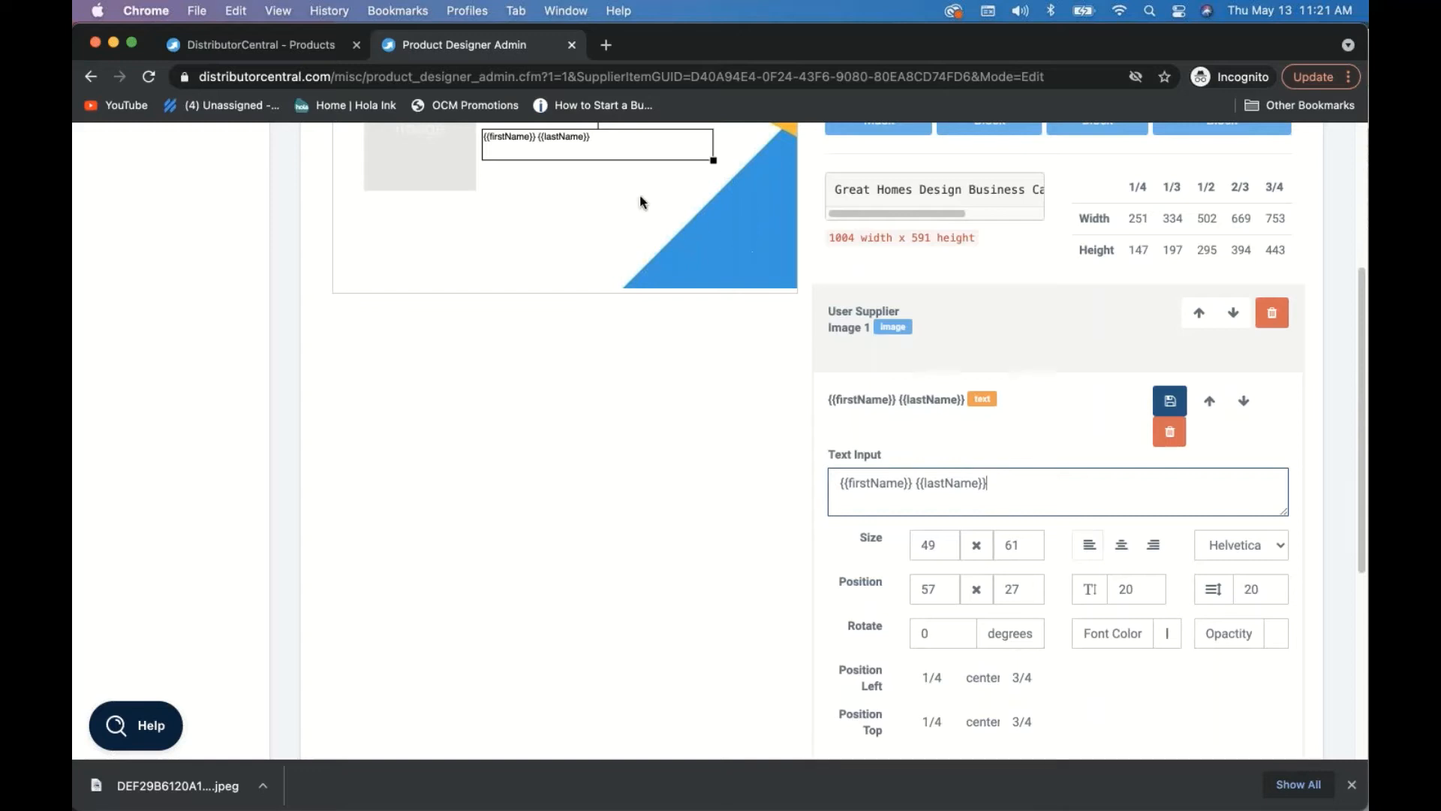
{"action": "triple_click", "coordinate": [927, 482]}
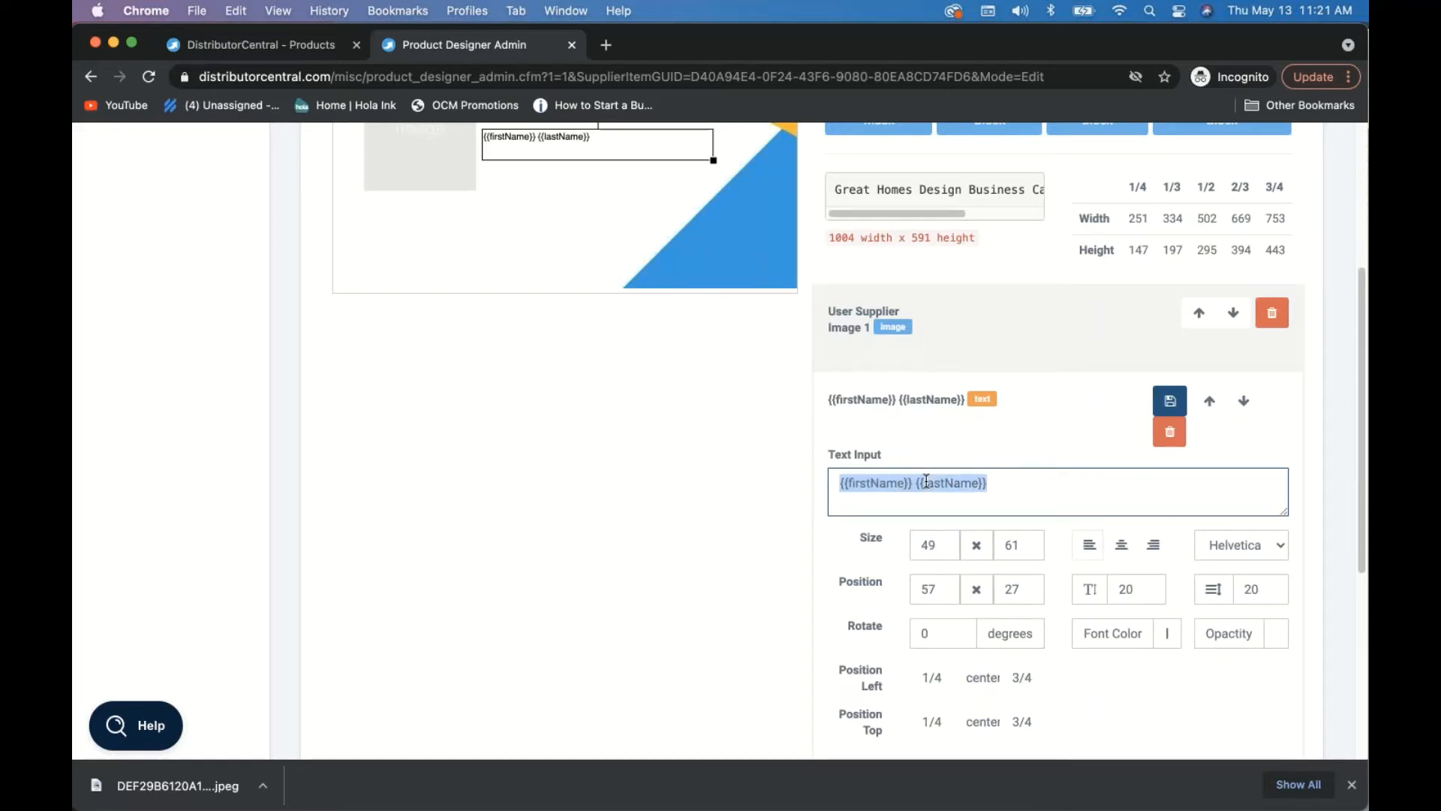
- Set the name text to Gotham Black at size 23 and widen its box
{"action": "left_click", "coordinate": [1214, 542]}
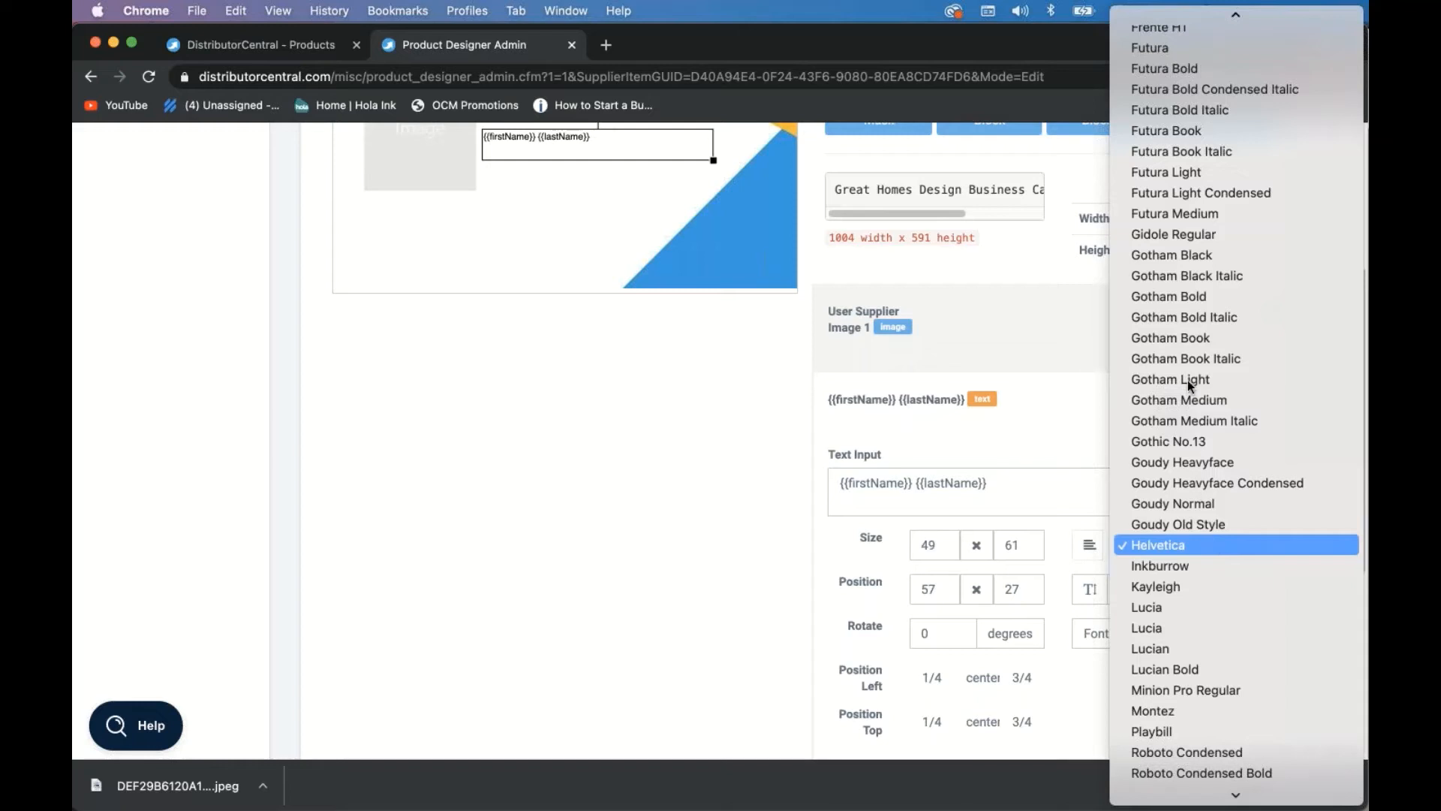
{"action": "left_click", "coordinate": [1182, 255]}
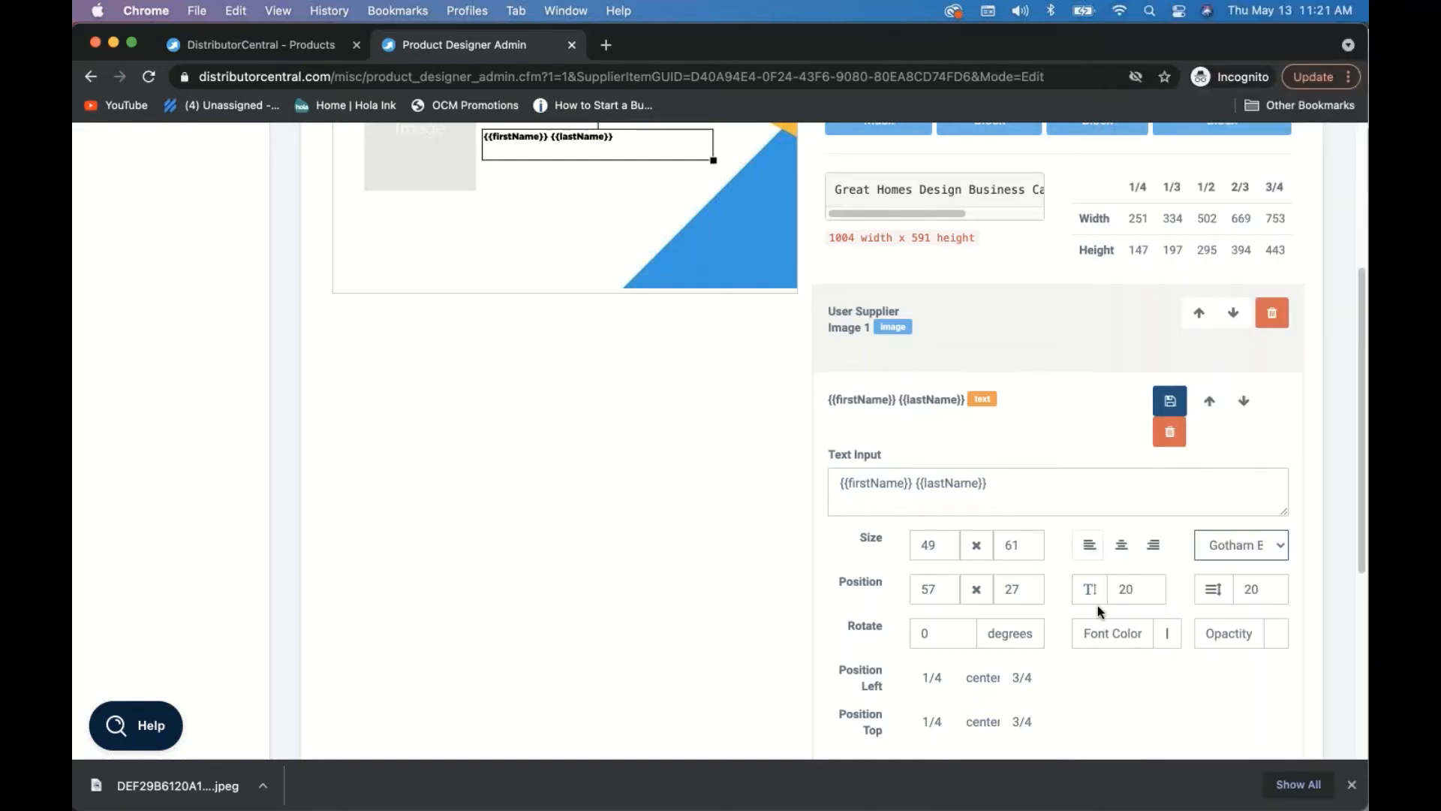
{"action": "left_click", "coordinate": [1149, 586]}
{"action": "left_click", "coordinate": [1149, 586]}
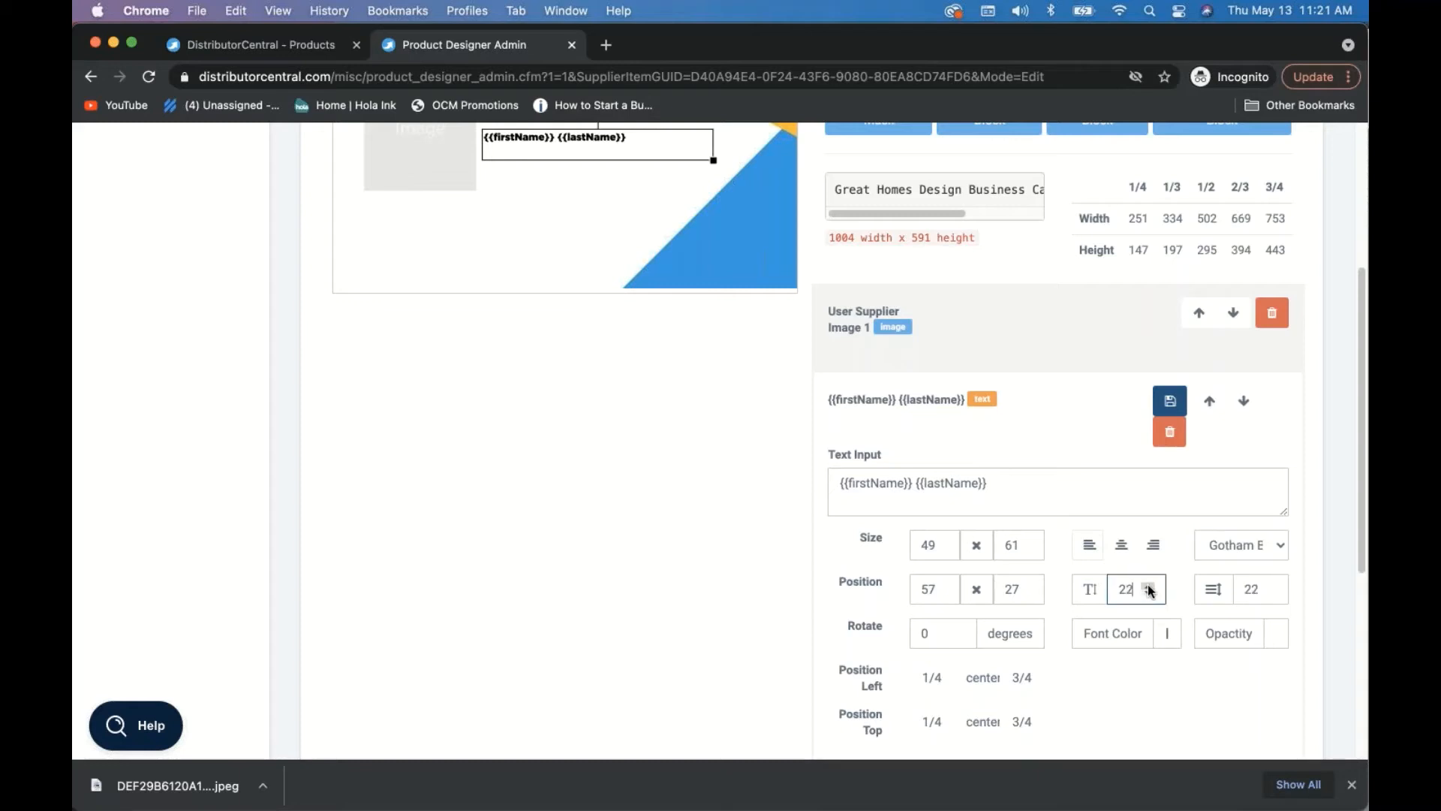
{"action": "left_click", "coordinate": [1149, 586]}
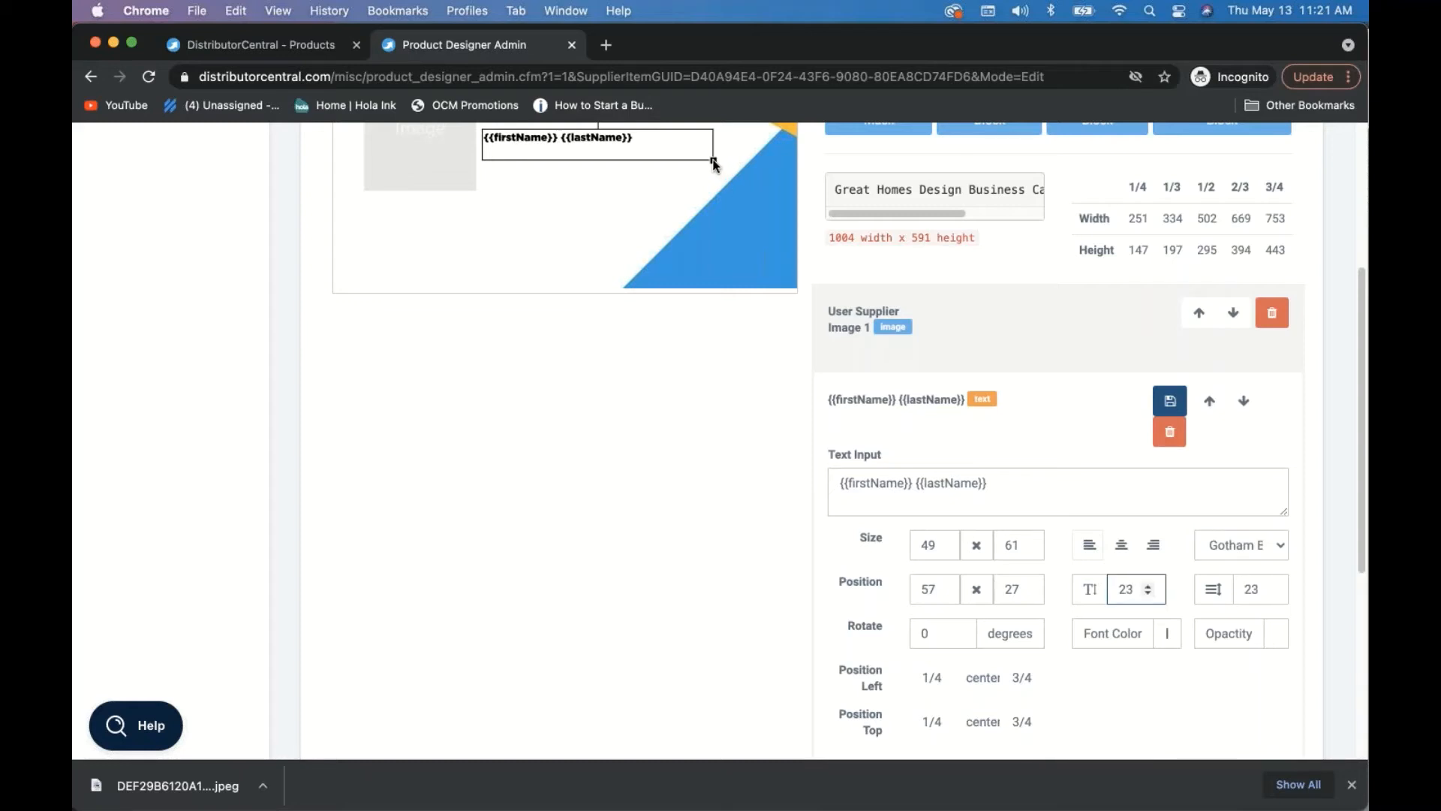
{"action": "left_click_drag", "start_coordinate": [713, 159], "coordinate": [747, 161]}
{"action": "left_click_drag", "start_coordinate": [564, 138], "coordinate": [594, 137]}
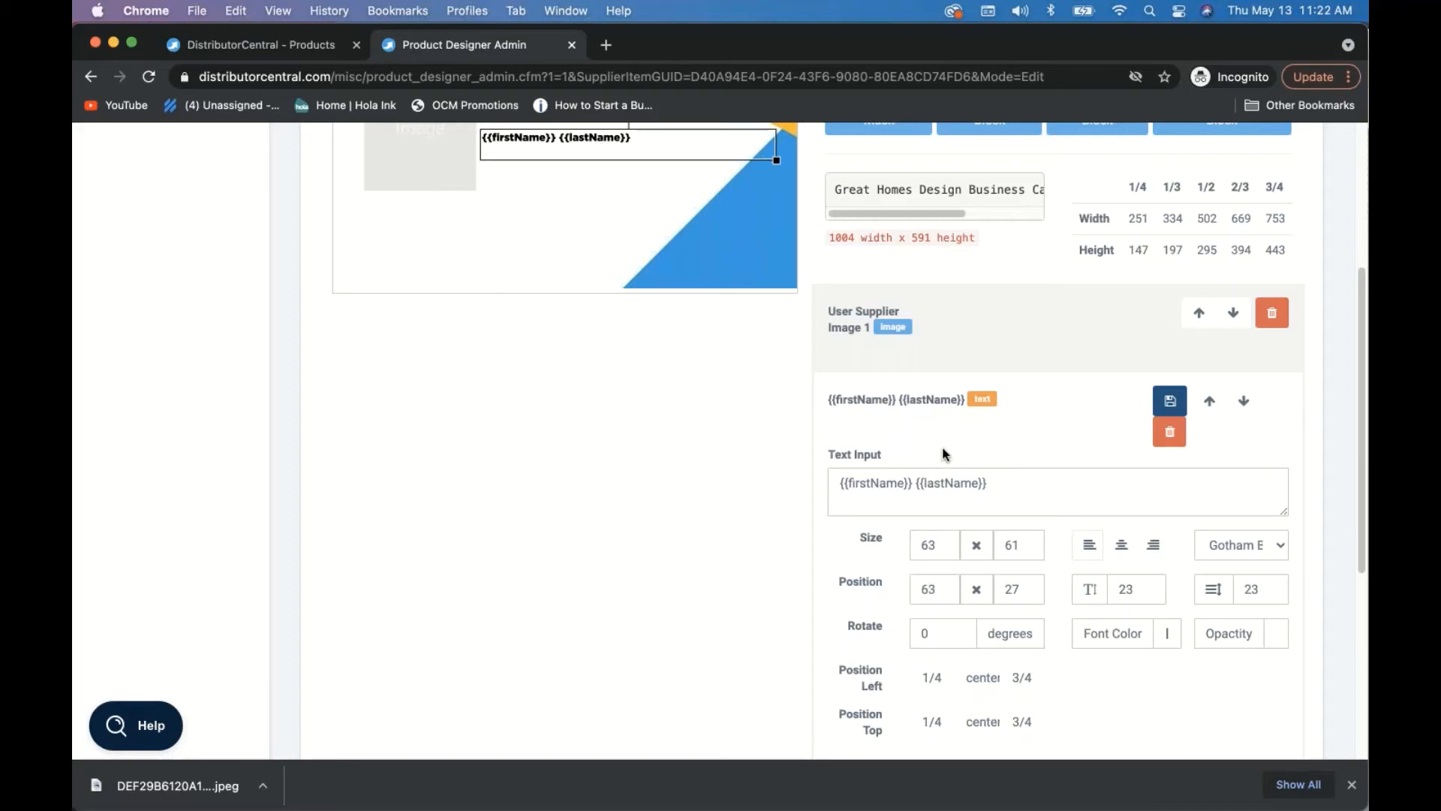
- Colour the name text dark navy (RGB 8,10,74) and add a new Sample Text block
{"action": "triple_click", "coordinate": [539, 138]}
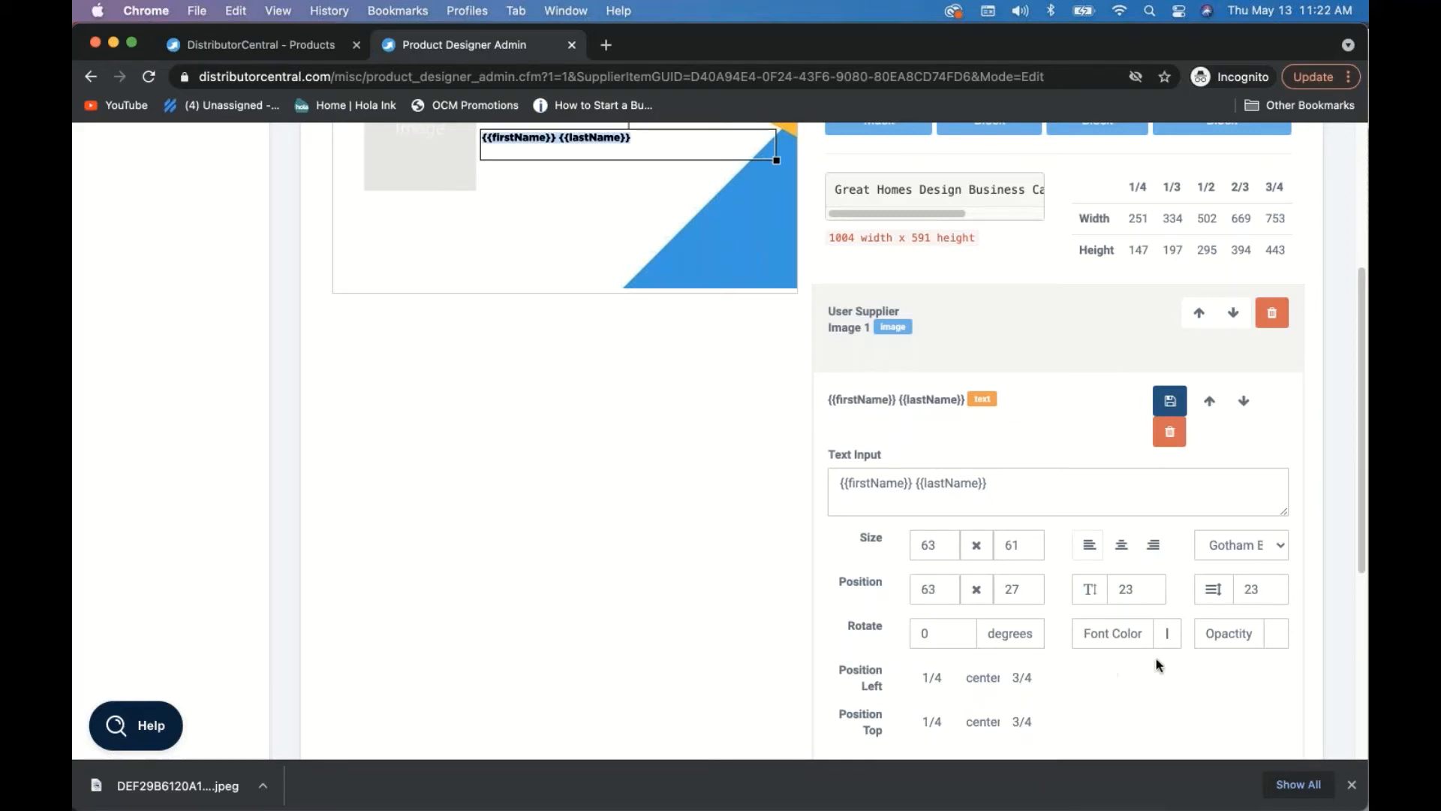
{"action": "left_click", "coordinate": [1114, 634]}
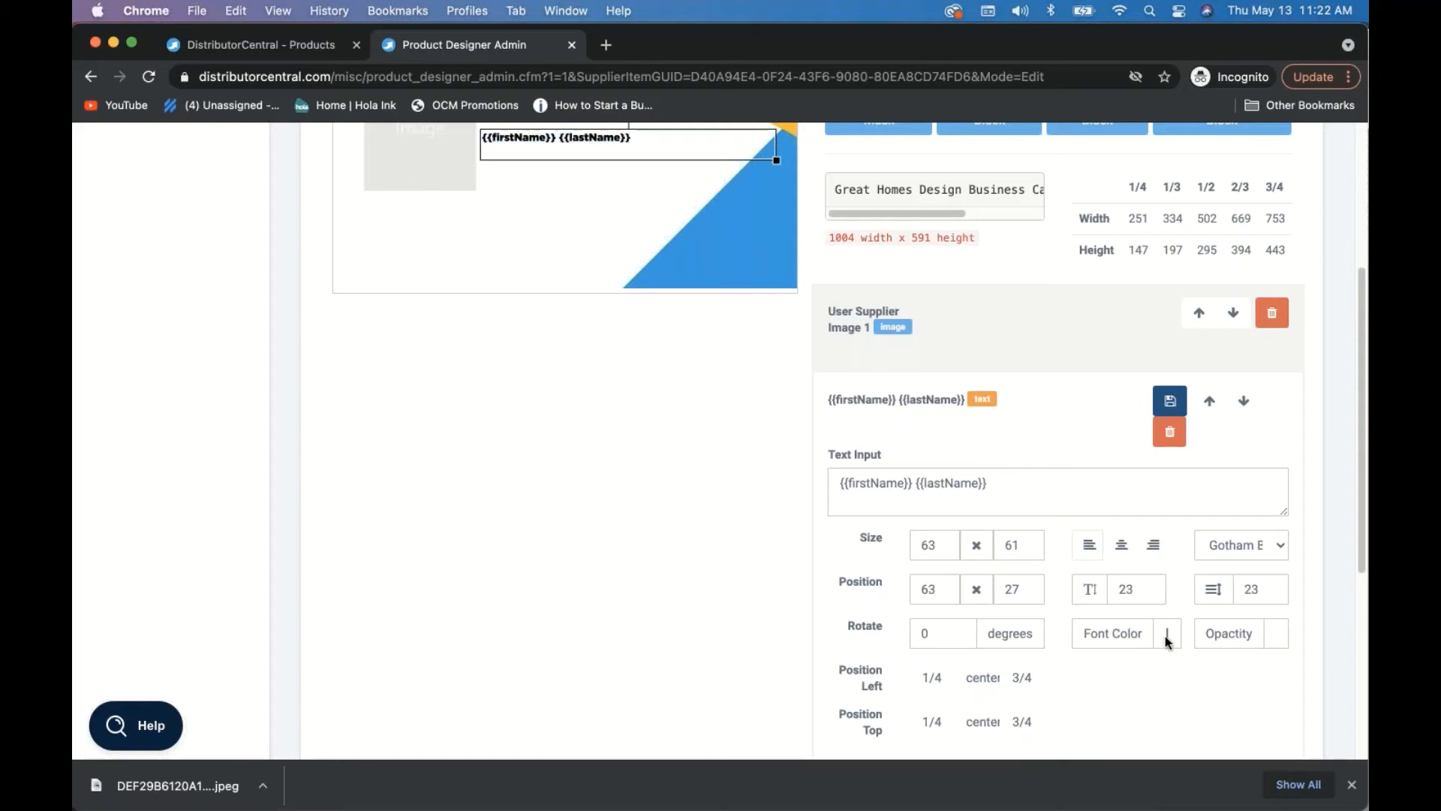
{"action": "left_click", "coordinate": [1167, 636]}
{"action": "left_click", "coordinate": [1273, 537]}
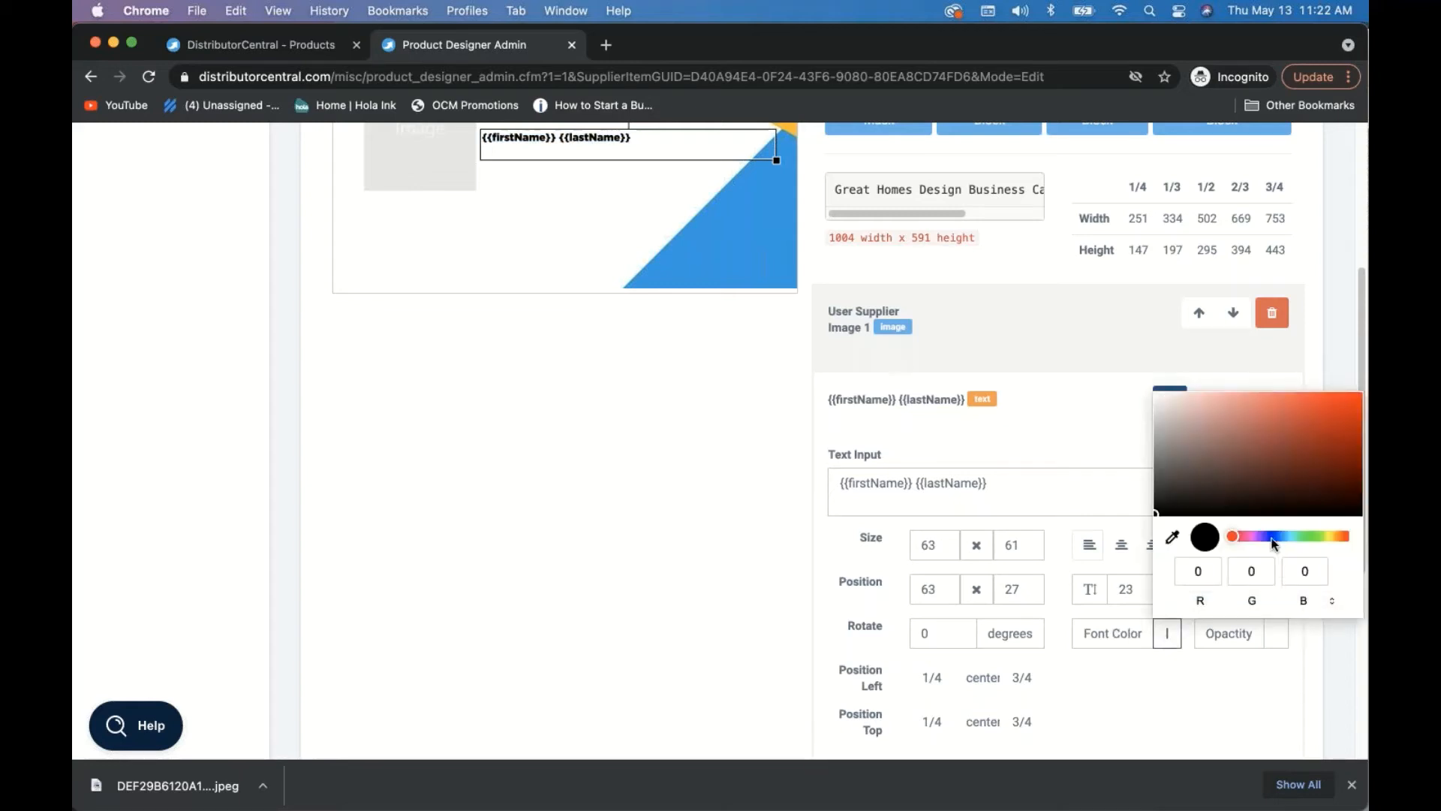
{"action": "left_click", "coordinate": [1337, 478]}
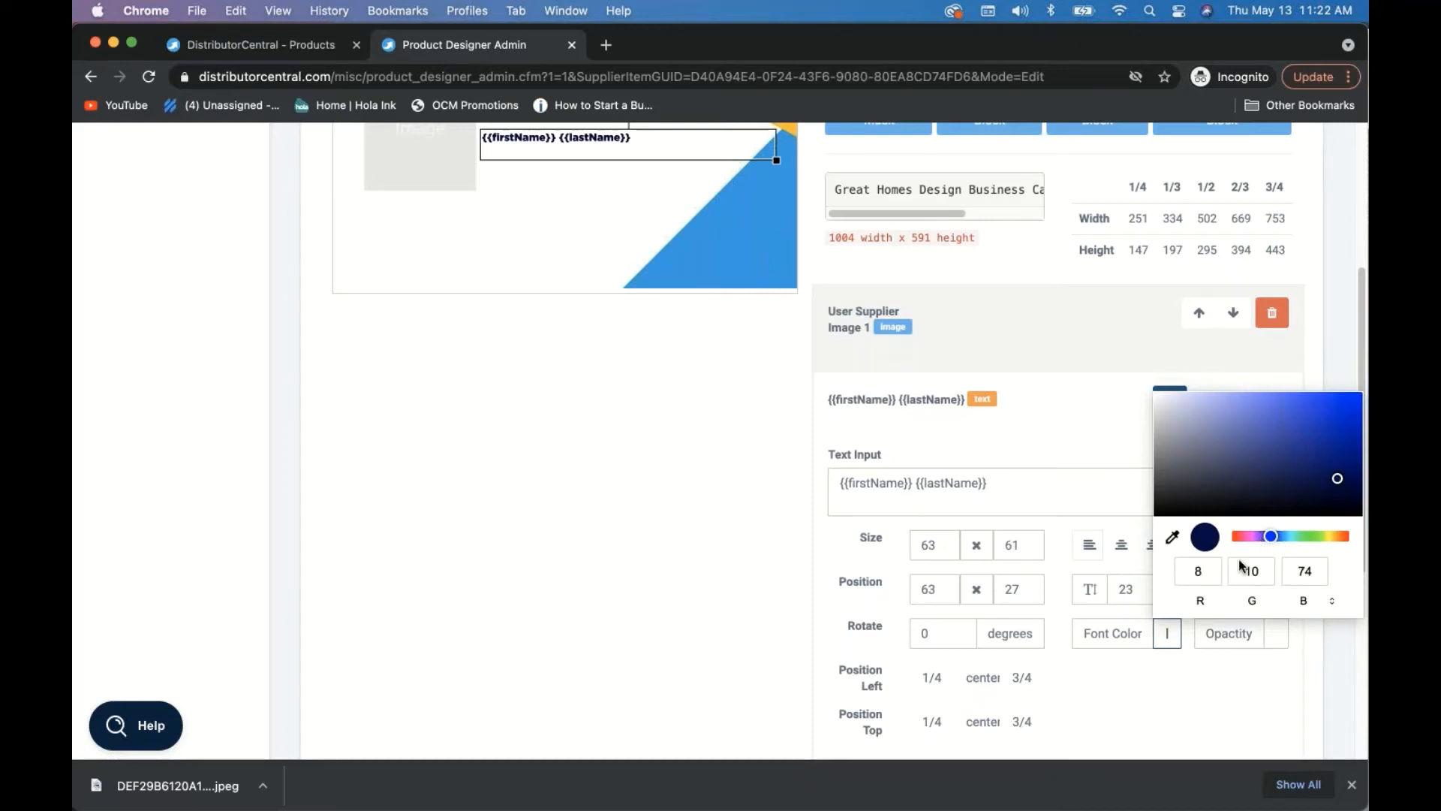
{"action": "left_click", "coordinate": [932, 443]}
{"action": "scroll", "coordinate": [932, 446], "scroll_direction": "up", "scroll_amount": 2}
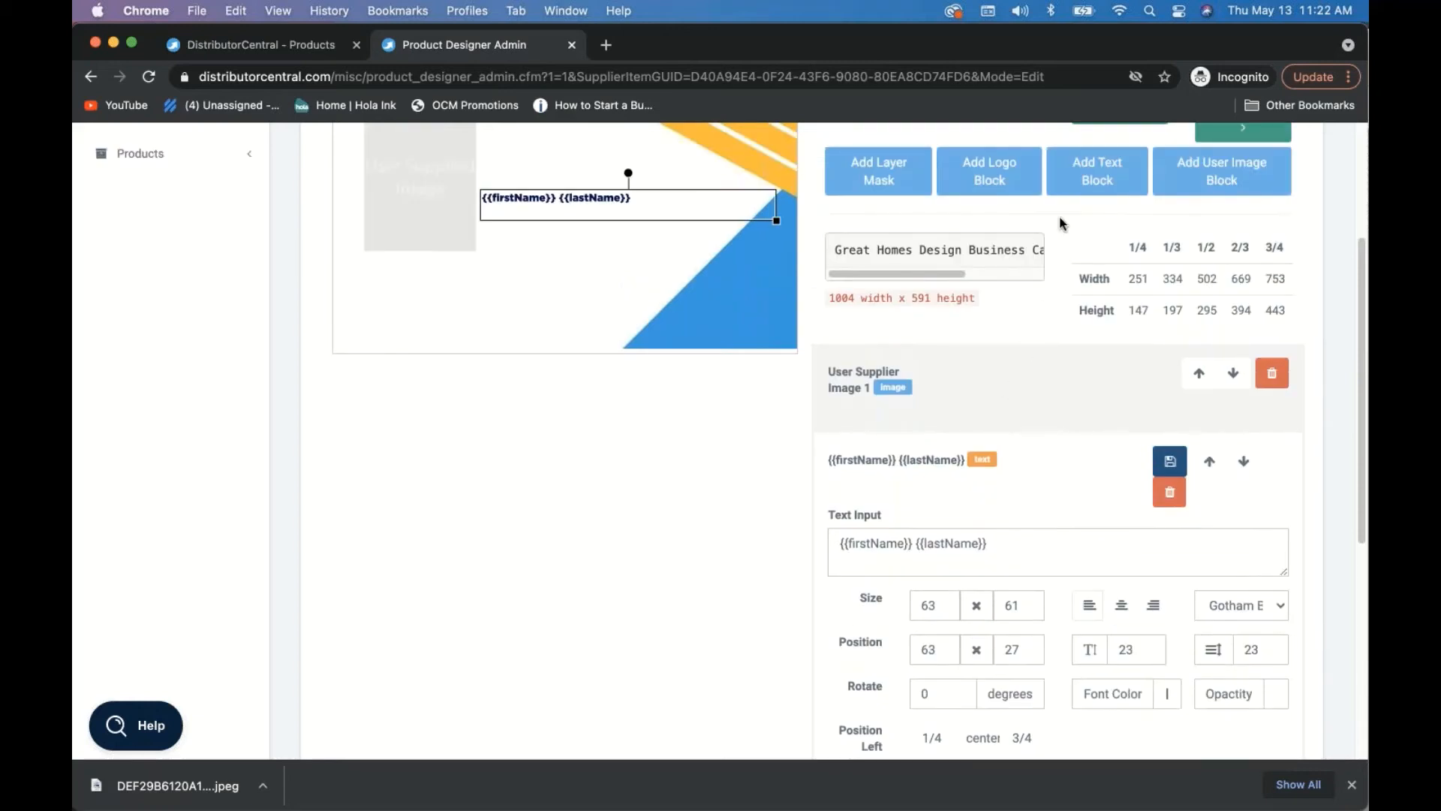
{"action": "left_click", "coordinate": [1094, 178]}
- Move the new Sample Text block under the name and widen it to span the card
{"action": "scroll", "coordinate": [527, 229], "scroll_direction": "up", "scroll_amount": 1}
{"action": "left_click", "coordinate": [413, 158]}
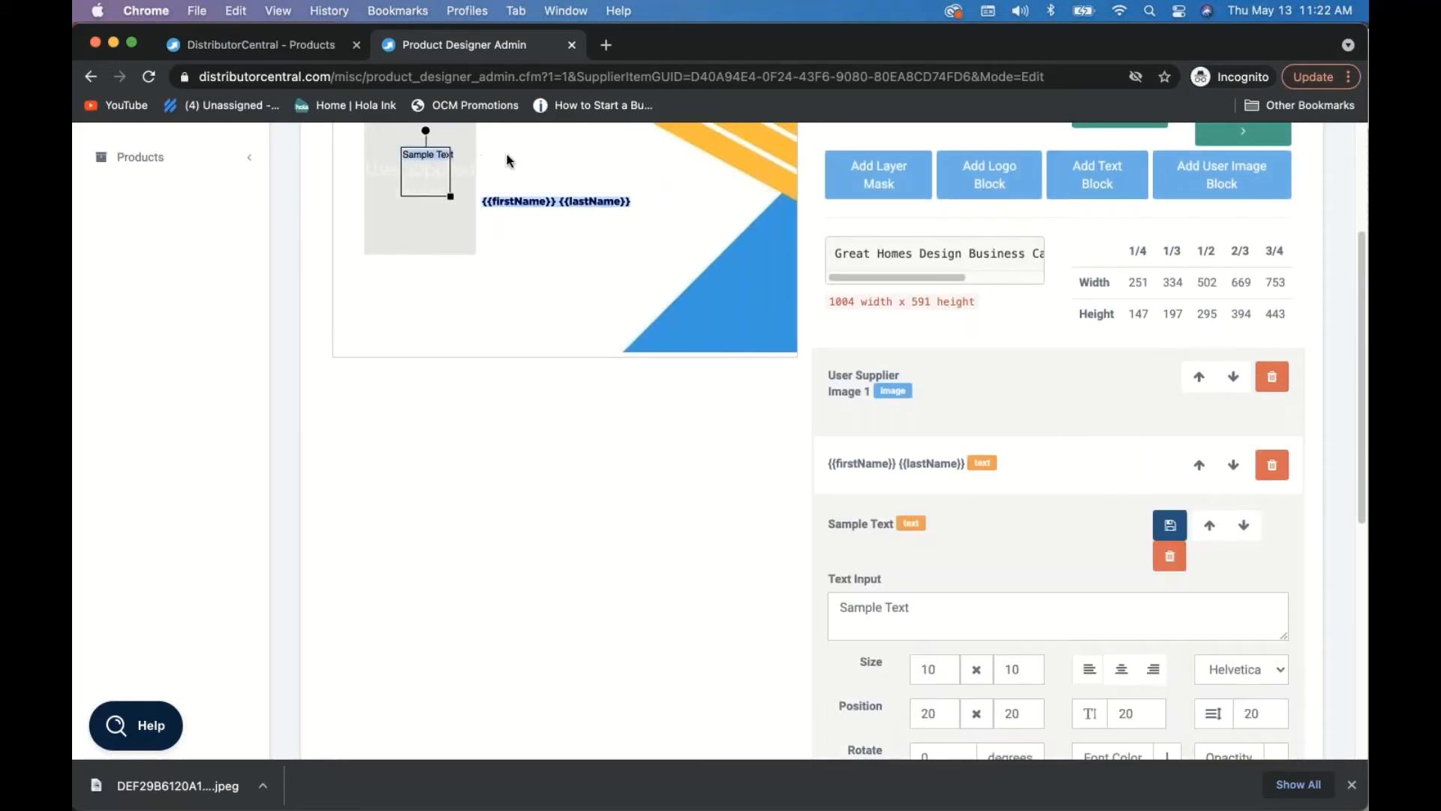
{"action": "left_click_drag", "start_coordinate": [410, 150], "coordinate": [491, 218]}
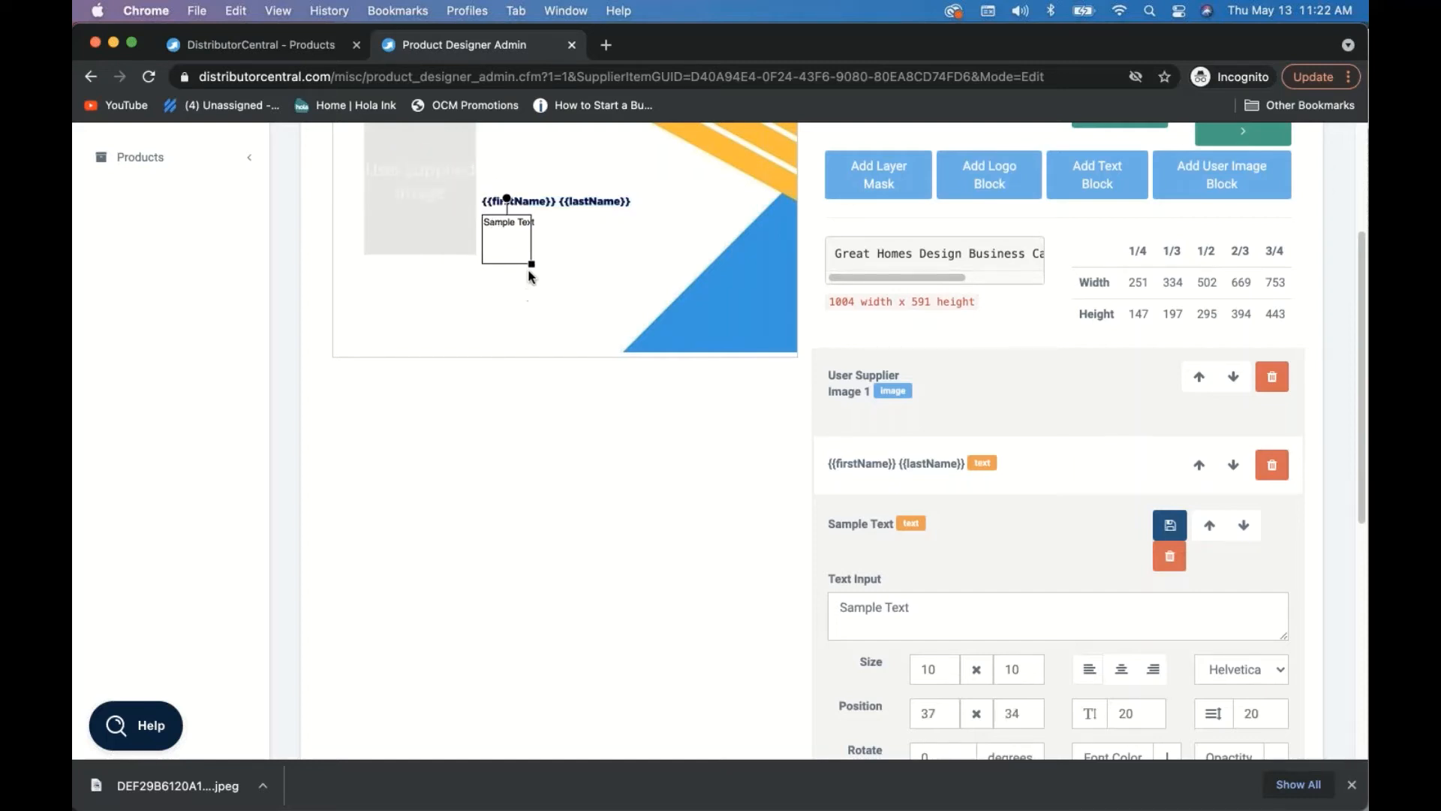
{"action": "left_click_drag", "start_coordinate": [532, 268], "coordinate": [692, 265]}
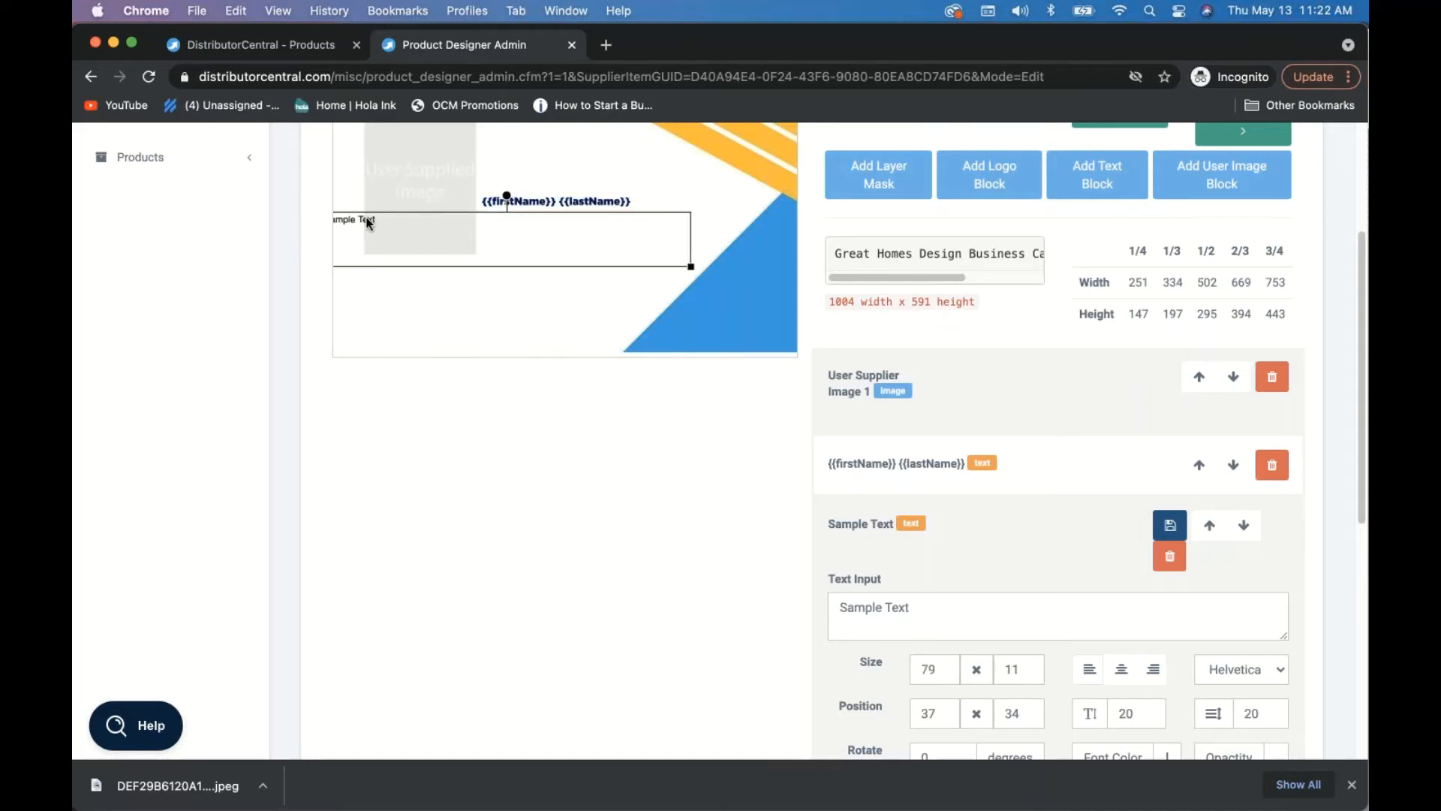
{"action": "left_click_drag", "start_coordinate": [368, 223], "coordinate": [531, 227]}
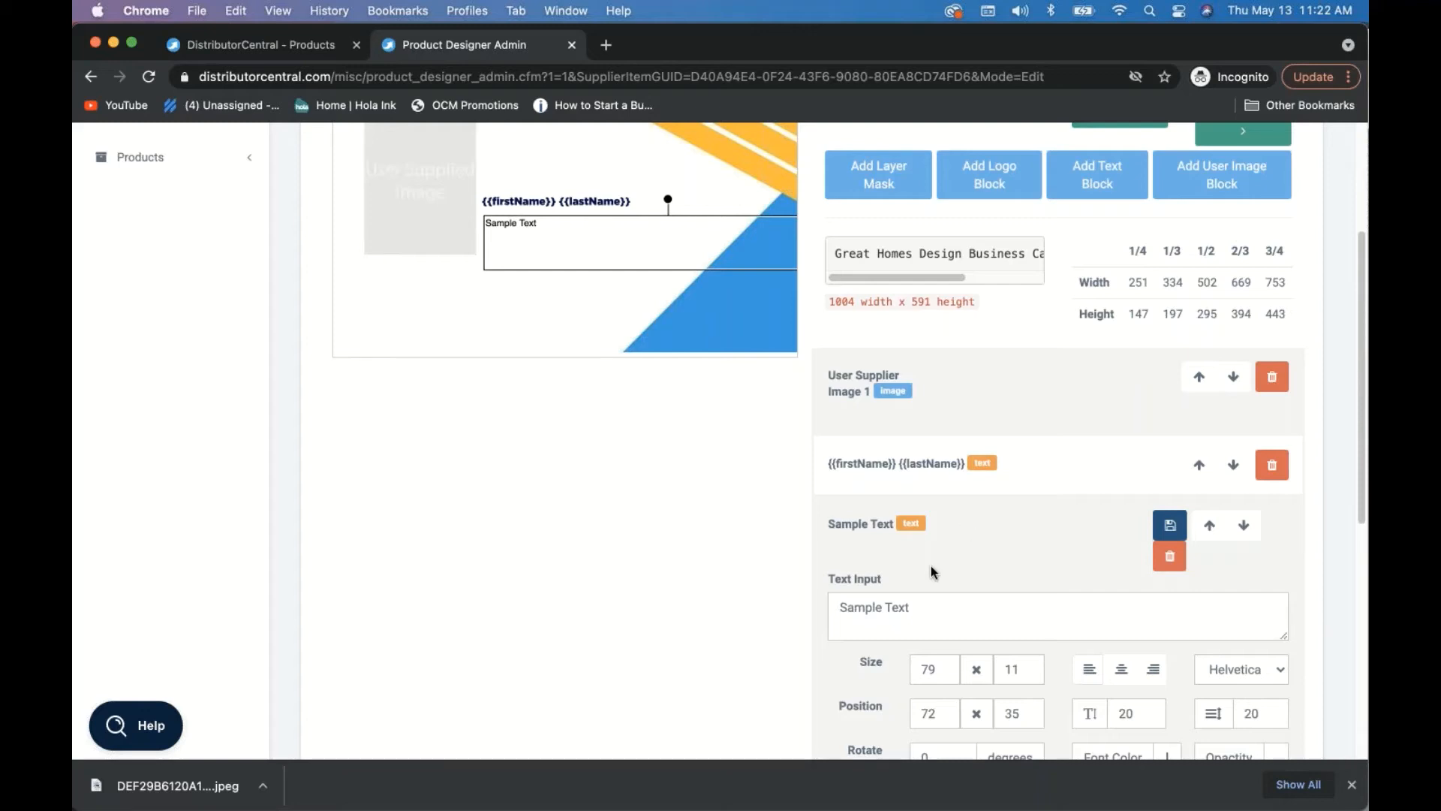
{"action": "scroll", "coordinate": [930, 565], "scroll_direction": "down", "scroll_amount": 3}
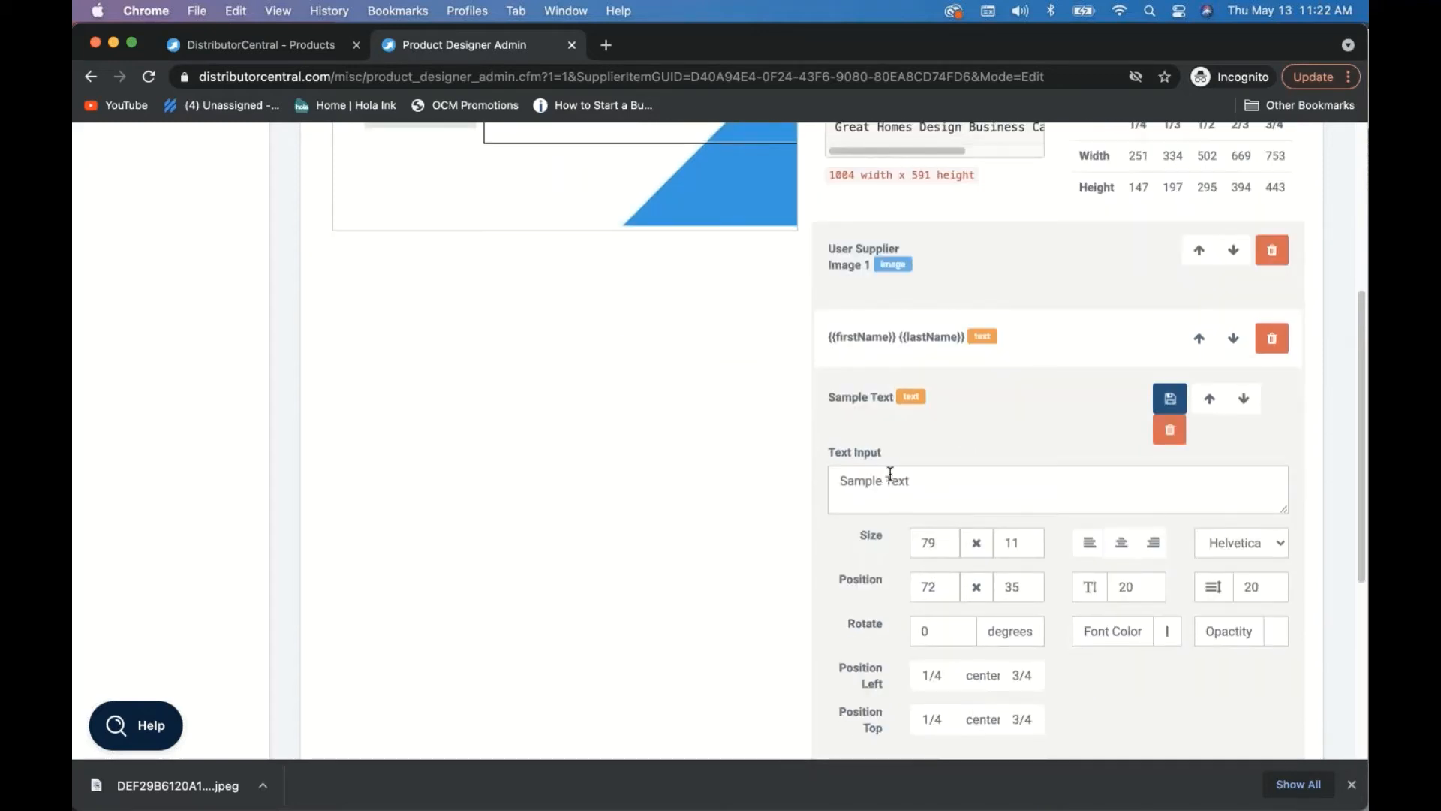
{"action": "scroll", "coordinate": [600, 207], "scroll_direction": "up", "scroll_amount": 2}
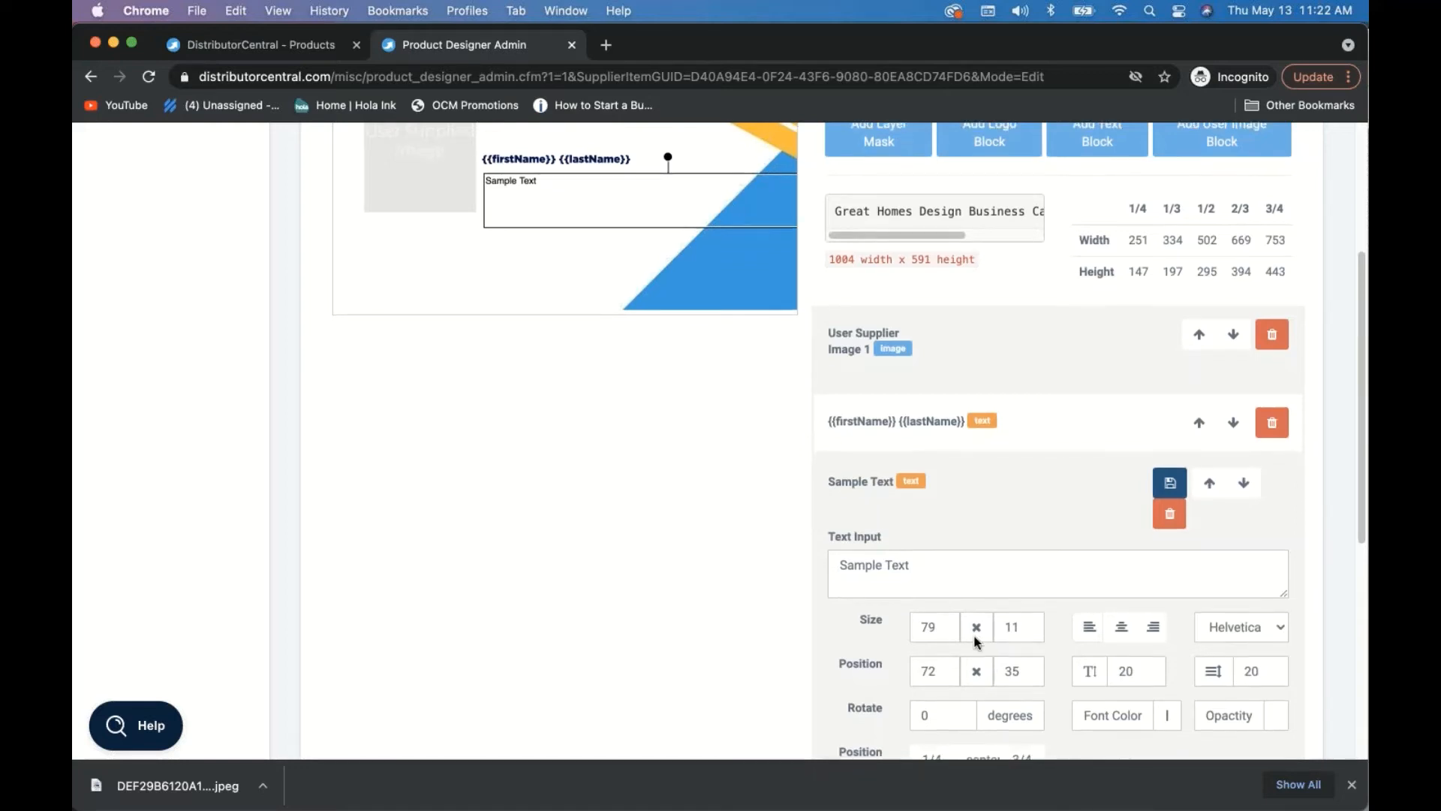
{"action": "scroll", "coordinate": [888, 655], "scroll_direction": "down", "scroll_amount": 8}
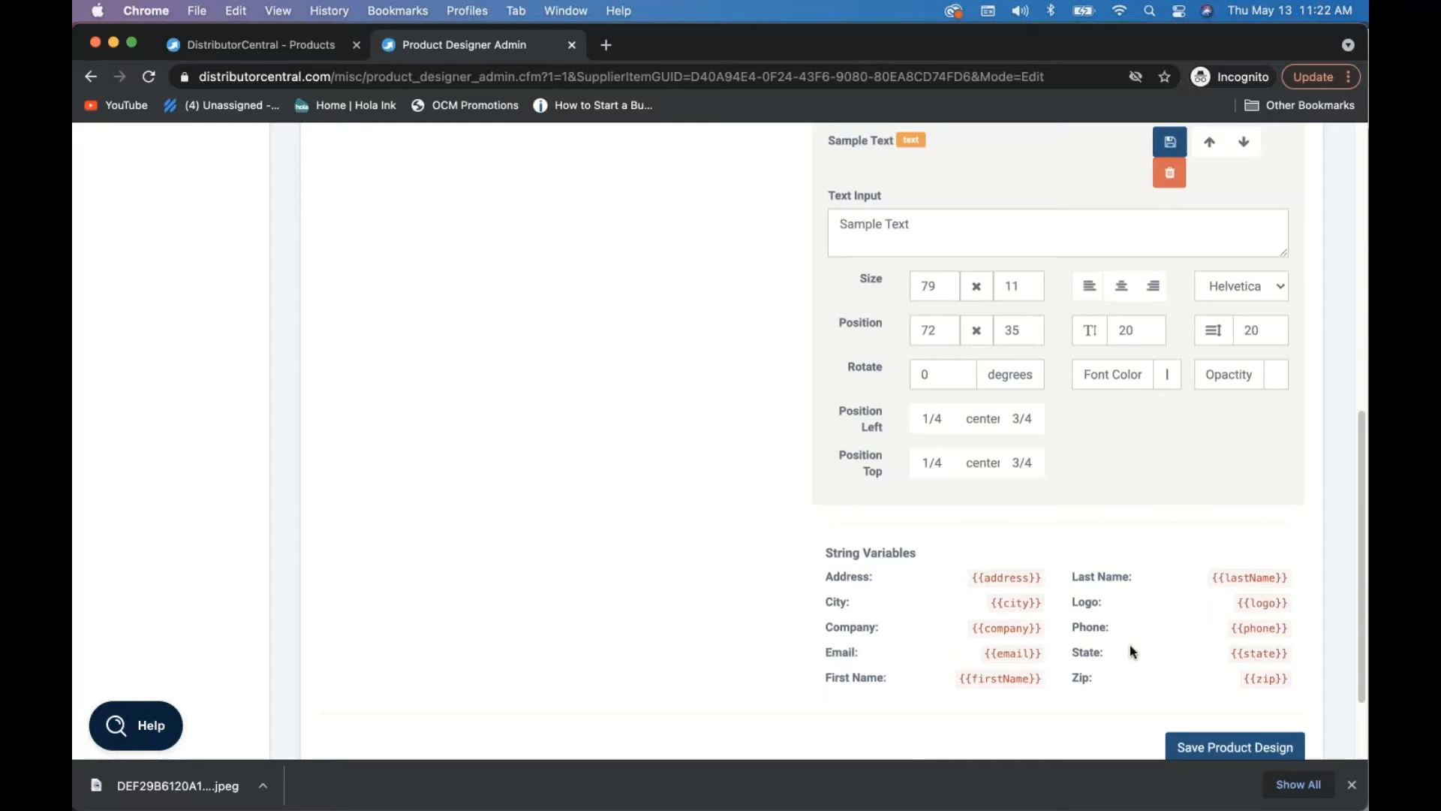
{"action": "scroll", "coordinate": [966, 555], "scroll_direction": "up", "scroll_amount": 1}
{"action": "scroll", "coordinate": [966, 555], "scroll_direction": "up", "scroll_amount": 8}
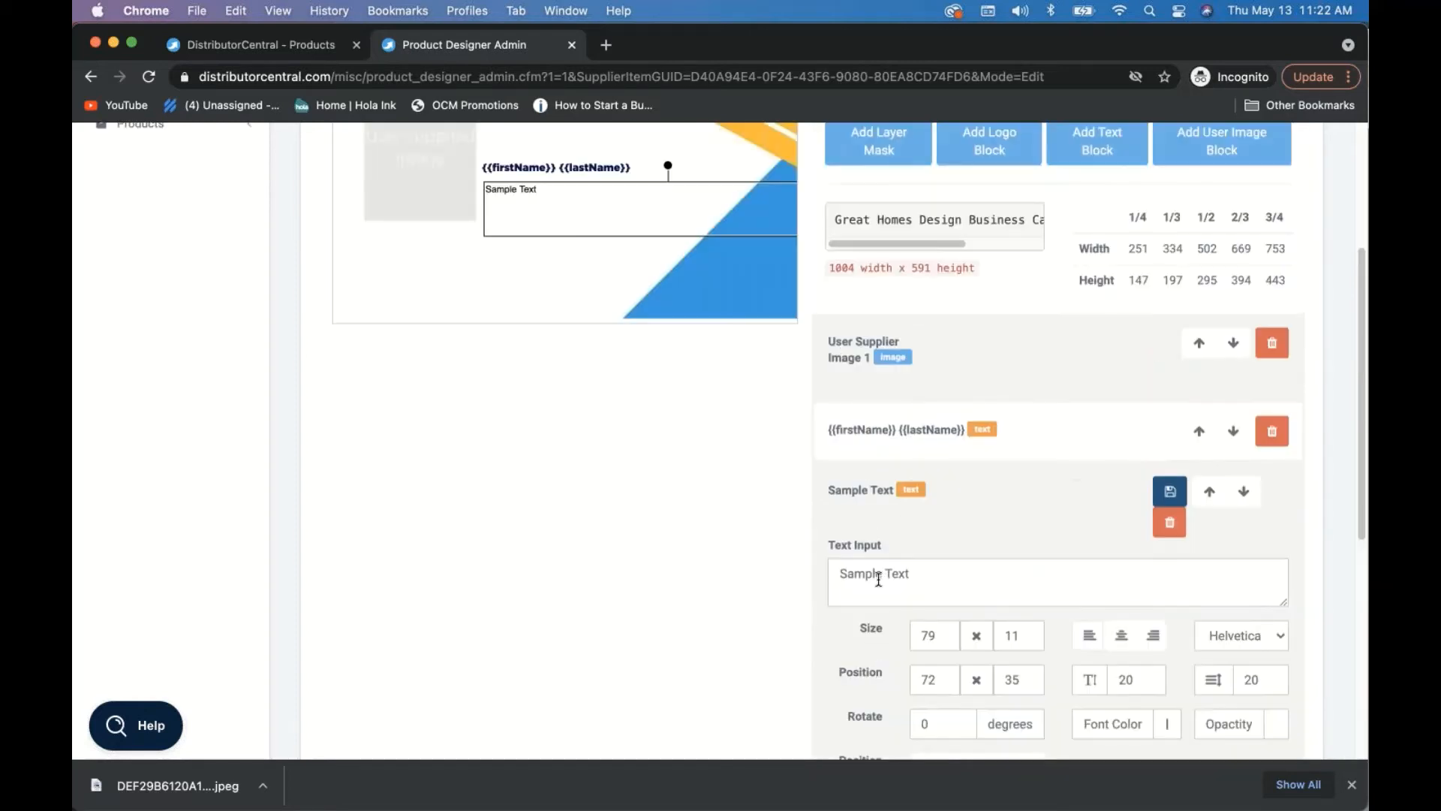
- Replace the placeholder wording with {{Title}}
{"action": "triple_click", "coordinate": [878, 578]}
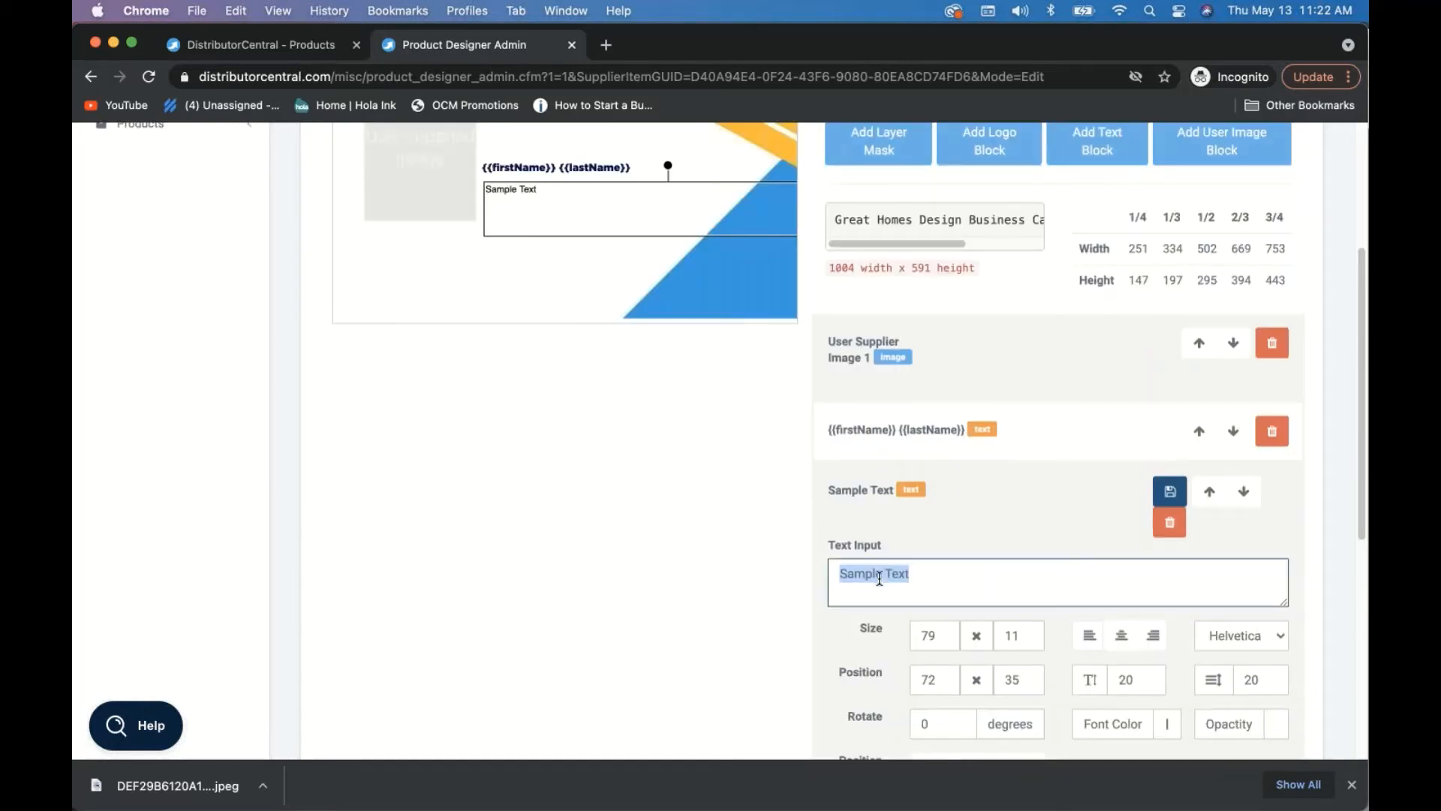
{"action": "type", "text": "{{"}
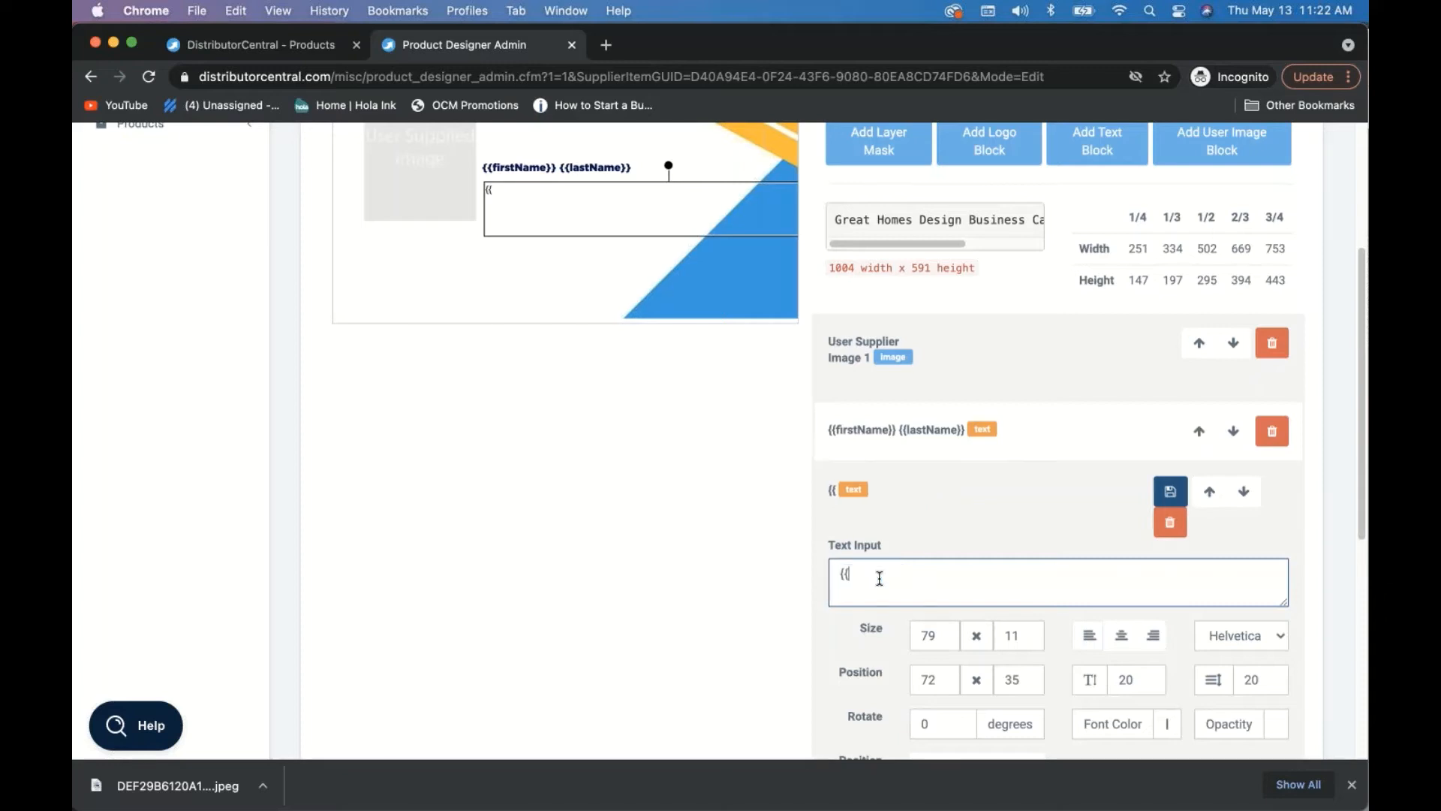
{"action": "type", "text": "Insert Tit"}
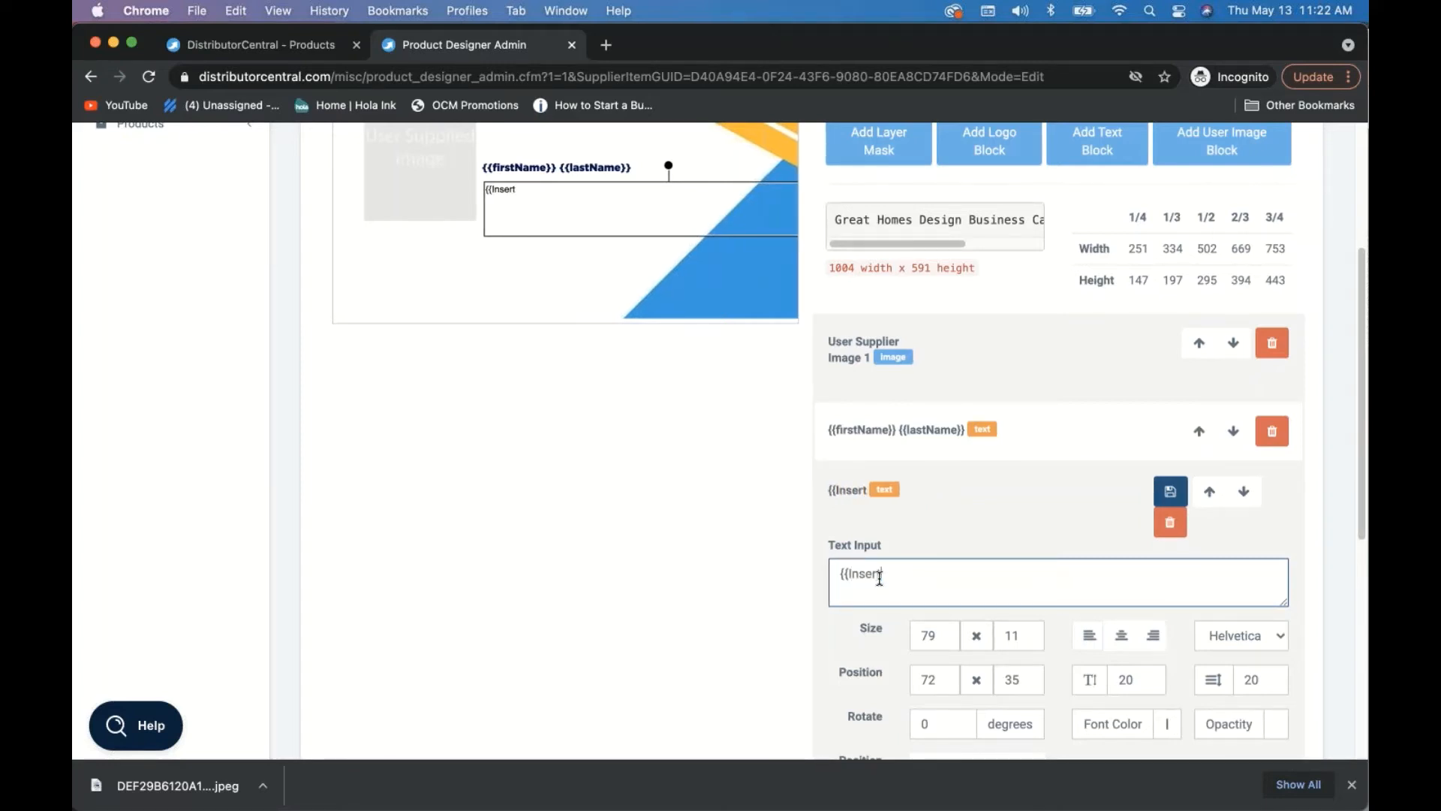
{"action": "key", "text": "BackSpace"}
{"action": "key", "text": "BackSpace"}
{"action": "key", "text": "BackSpace"}
{"action": "key", "text": "BackSpace"}
{"action": "key", "text": "BackSpace"}
{"action": "key", "text": "BackSpace"}
{"action": "key", "text": "BackSpace"}
{"action": "key", "text": "BackSpace"}
{"action": "key", "text": "BackSpace"}
{"action": "key", "text": "BackSpace"}
{"action": "type", "text": "Title}}"}
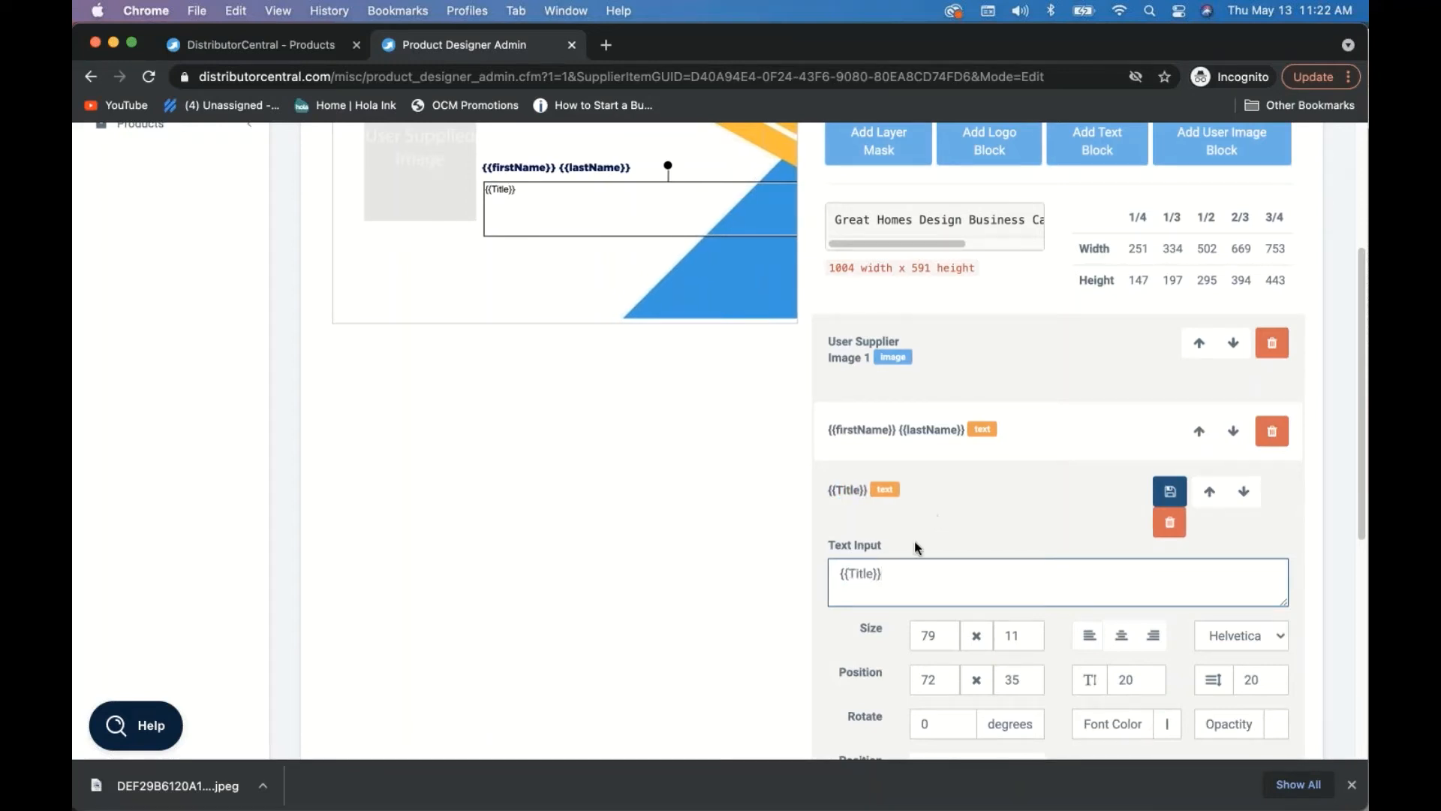
{"action": "scroll", "coordinate": [976, 590], "scroll_direction": "down", "scroll_amount": 2}
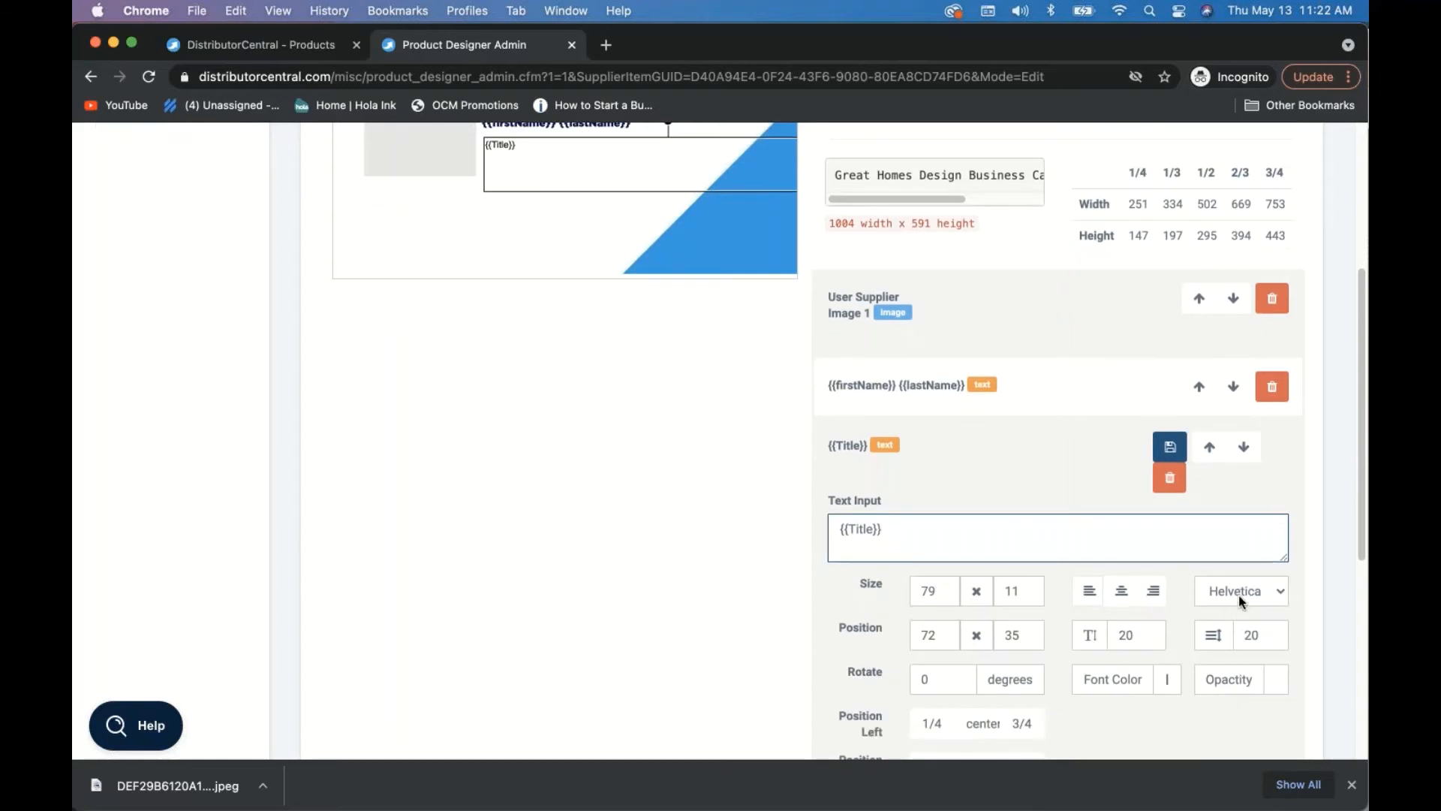
- Set the title text's font to Gotham Book
{"action": "left_click", "coordinate": [1238, 596]}
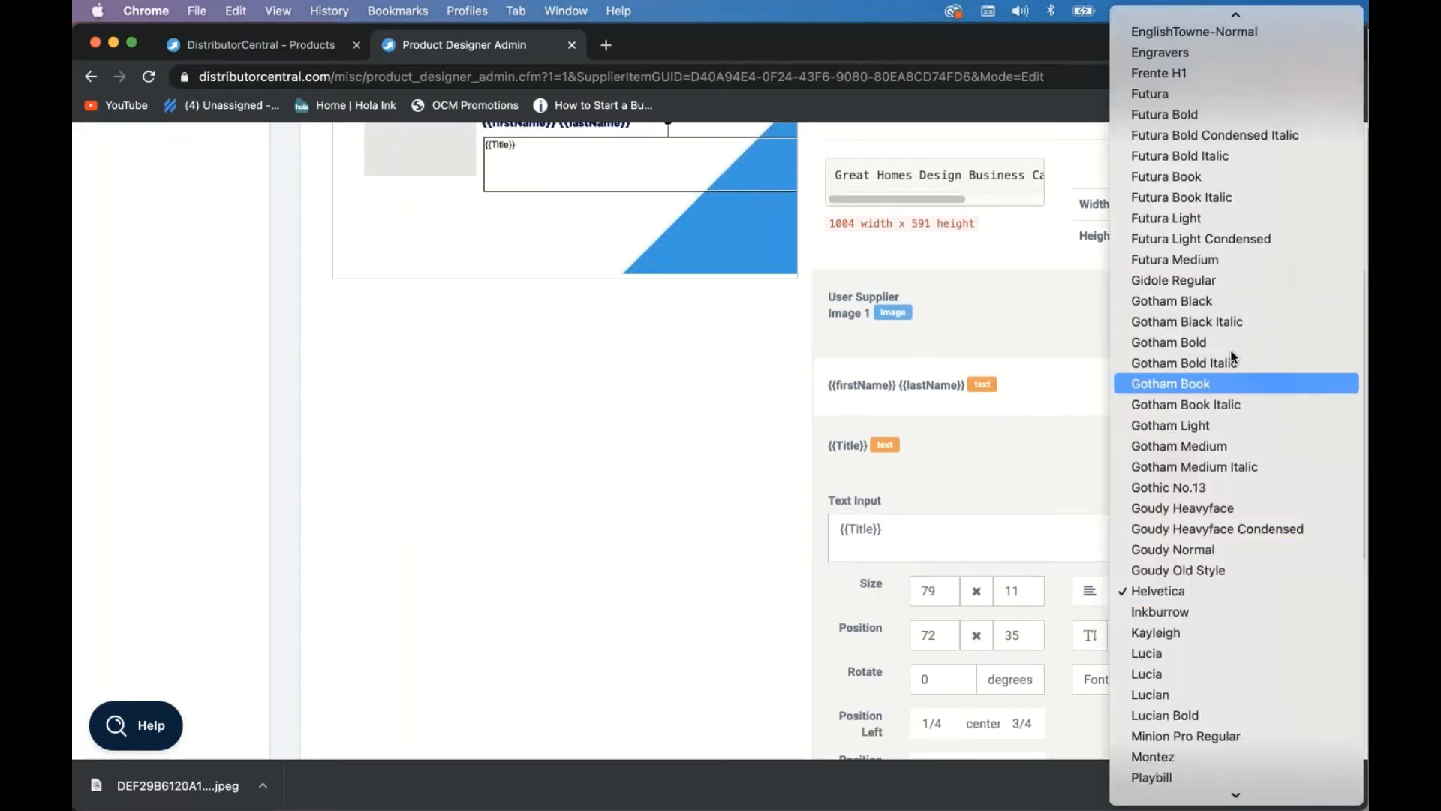
{"action": "left_click", "coordinate": [1189, 382]}
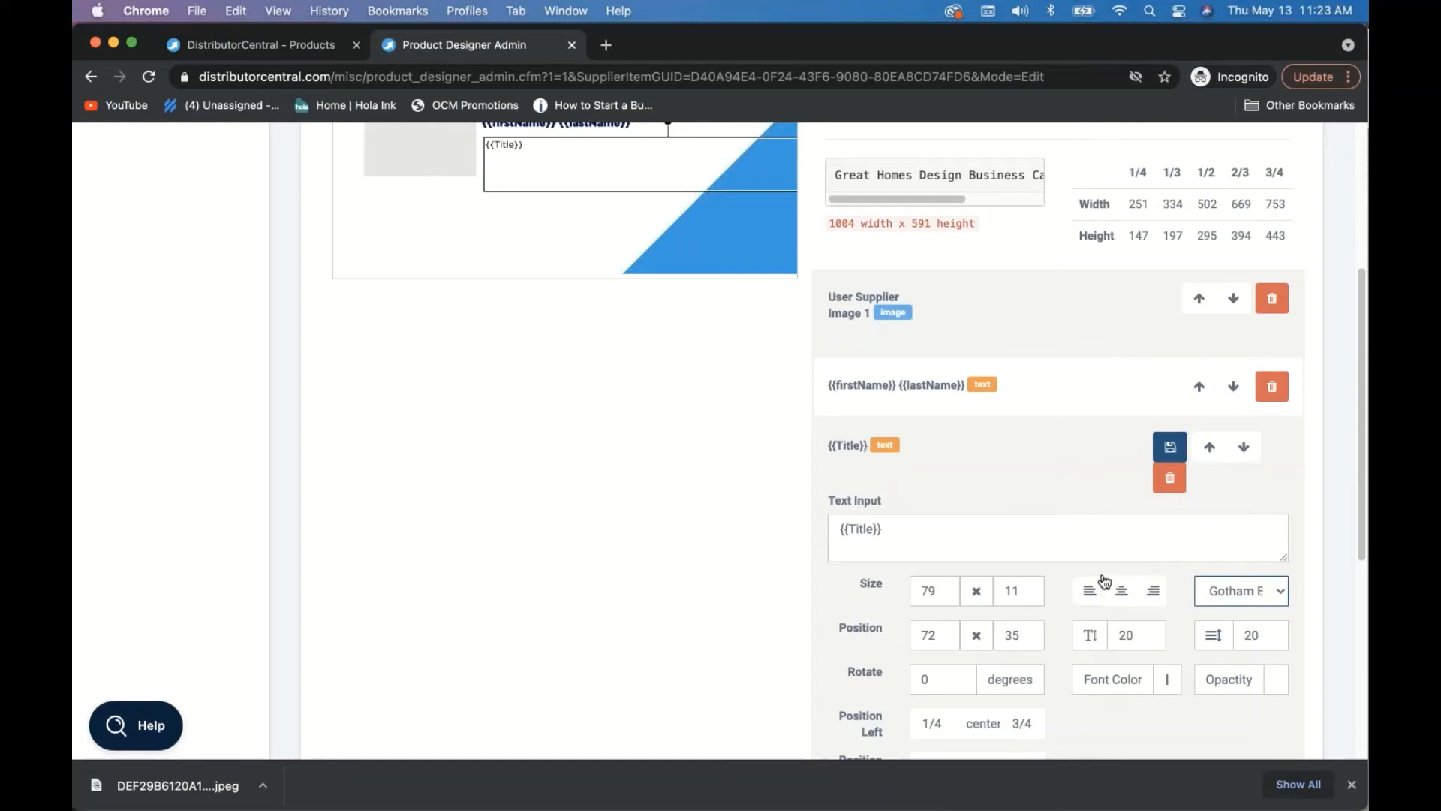
{"action": "scroll", "coordinate": [1184, 680], "scroll_direction": "down", "scroll_amount": 1}
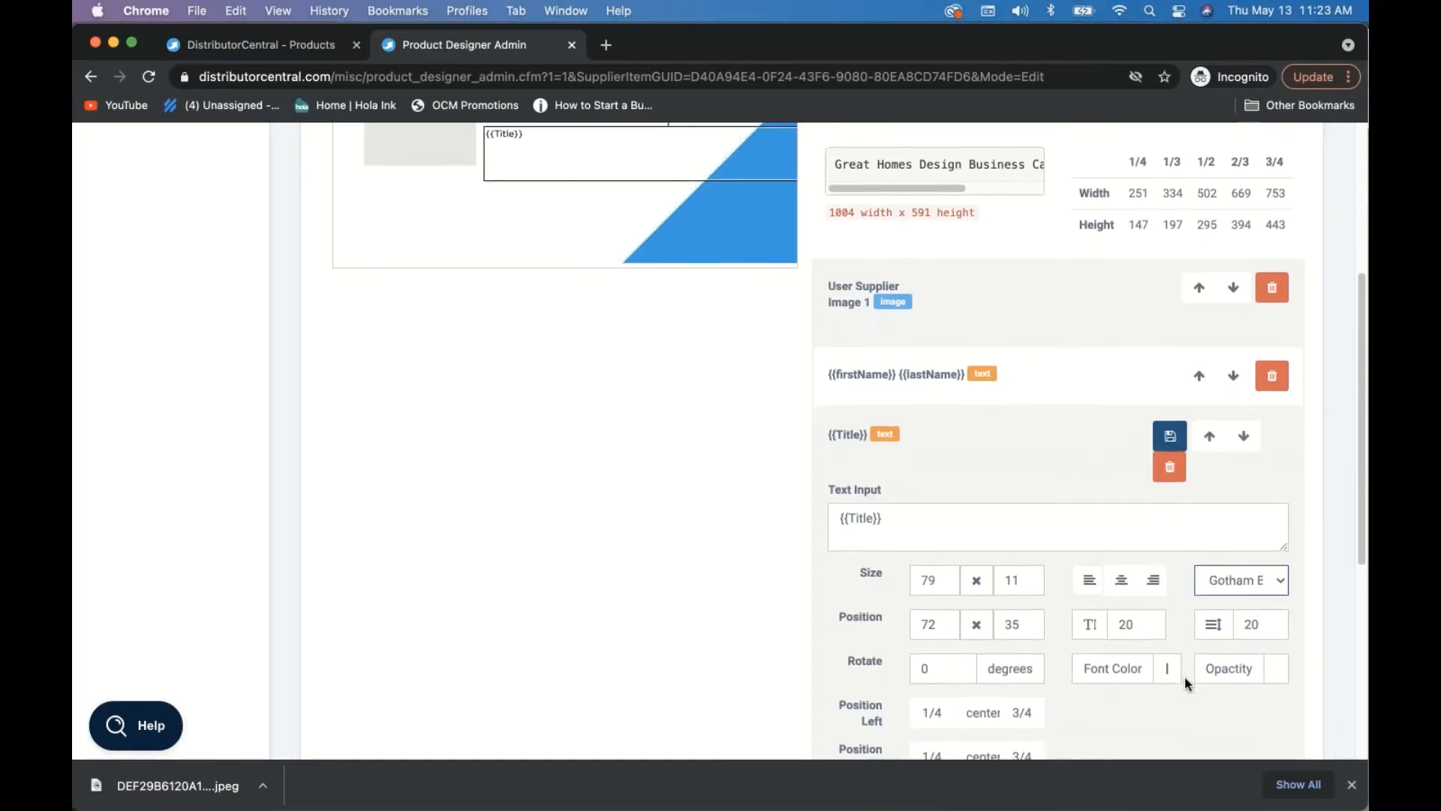
{"action": "scroll", "coordinate": [1185, 682], "scroll_direction": "down", "scroll_amount": 1}
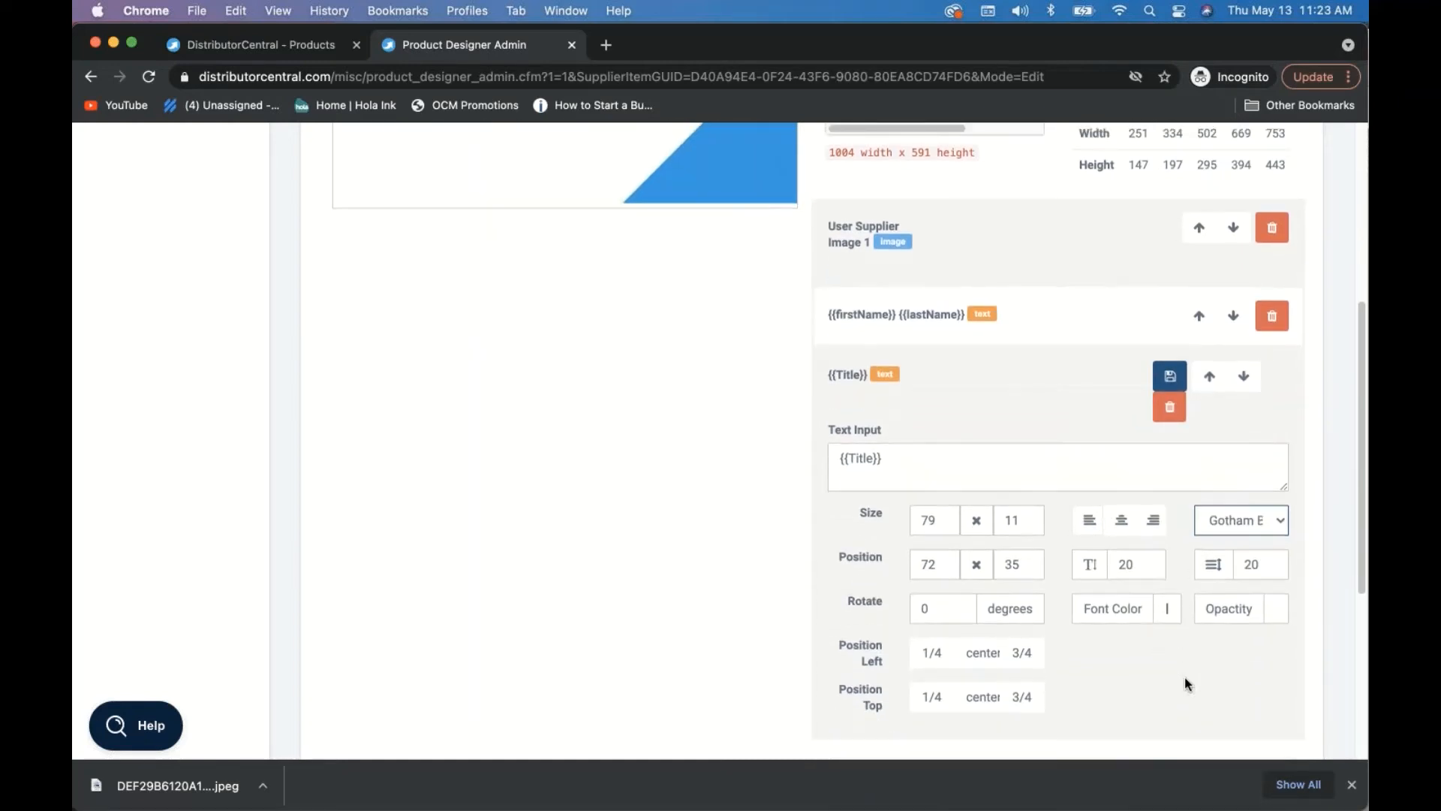
- Colour the title text light blue (RGB 106,192,246)
{"action": "left_click", "coordinate": [1119, 608]}
{"action": "left_click", "coordinate": [1168, 610]}
{"action": "left_click_drag", "start_coordinate": [1236, 510], "coordinate": [1282, 510]}
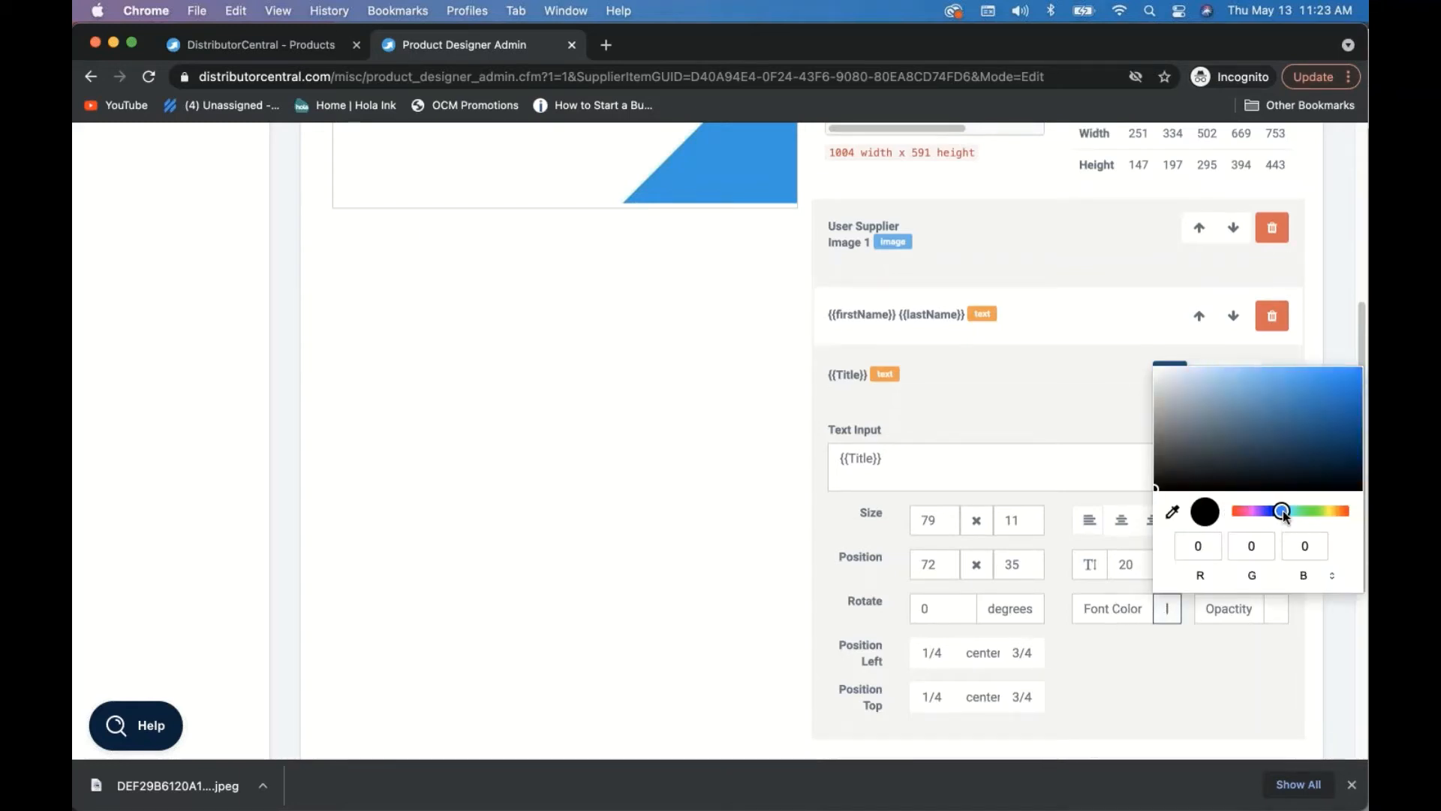
{"action": "left_click", "coordinate": [1273, 371]}
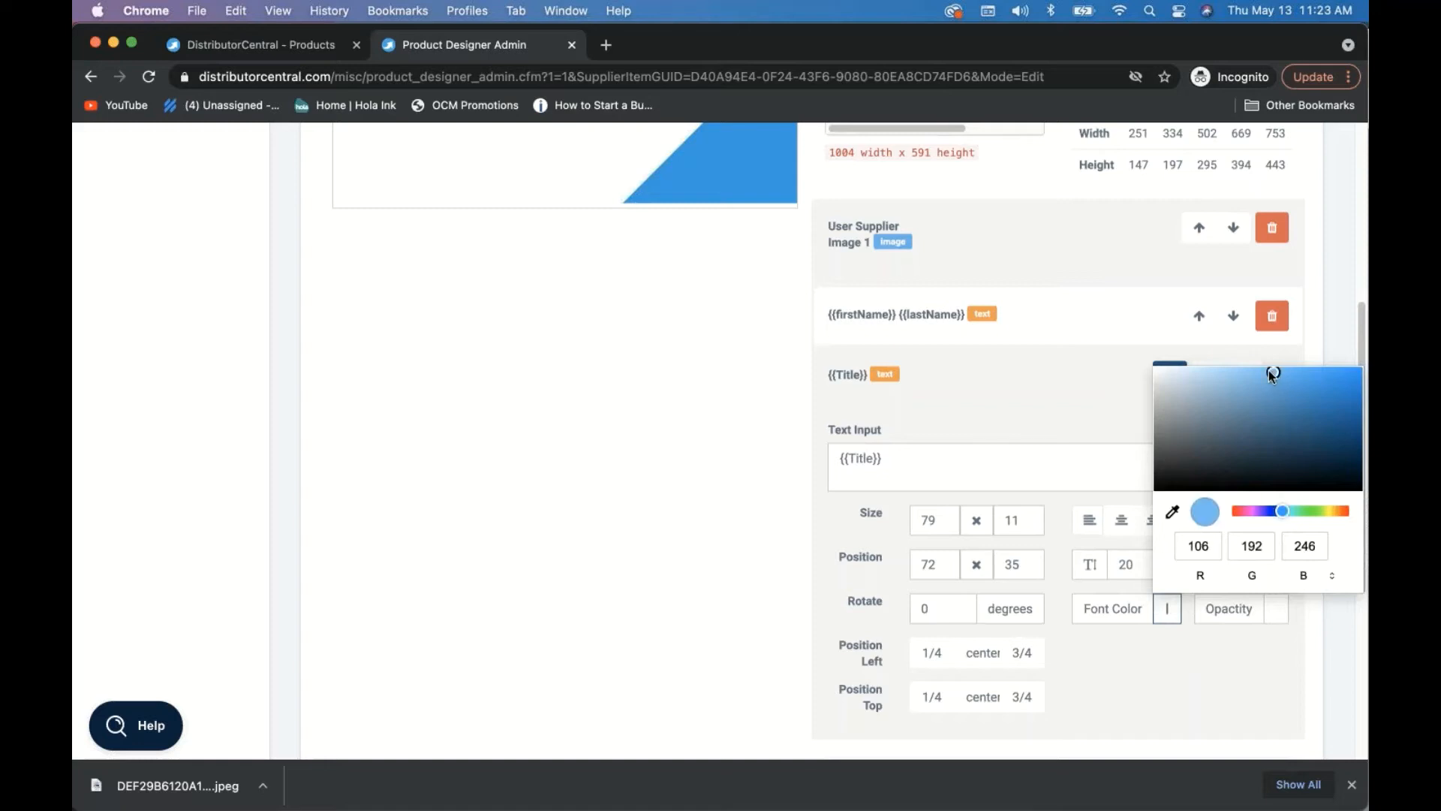
{"action": "left_click", "coordinate": [1126, 665]}
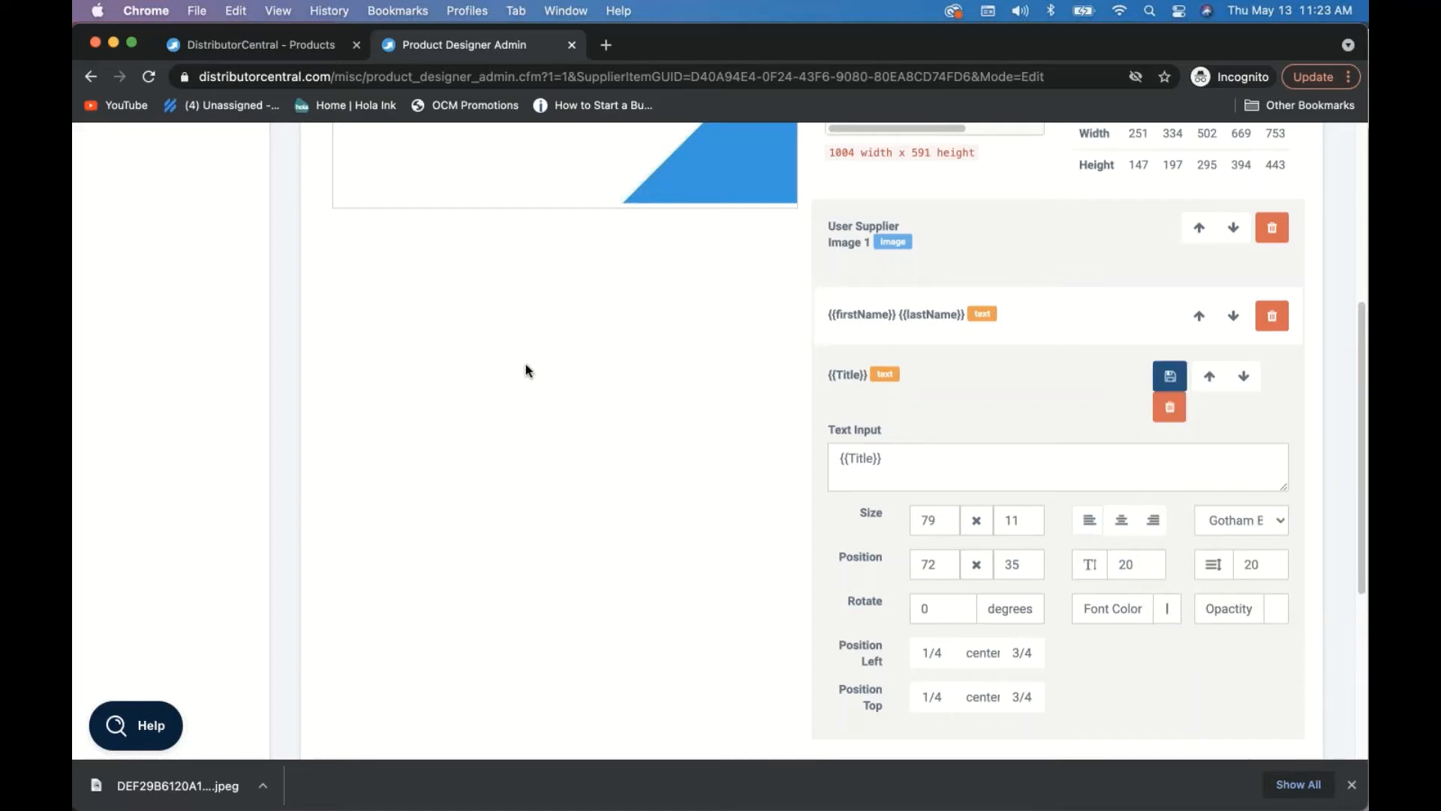
{"action": "scroll", "coordinate": [526, 364], "scroll_direction": "up", "scroll_amount": 3}
{"action": "scroll", "coordinate": [525, 363], "scroll_direction": "up", "scroll_amount": 2}
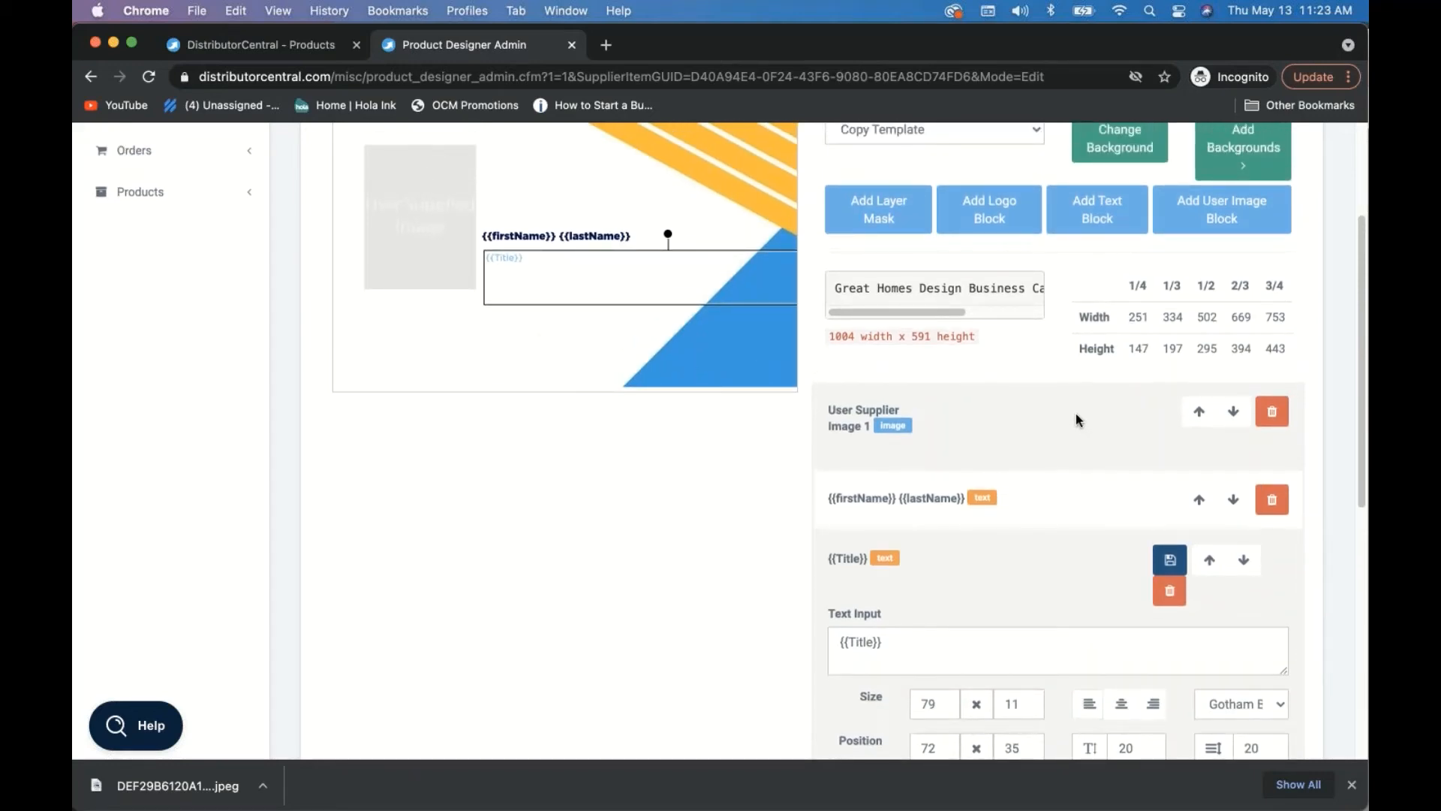
{"action": "scroll", "coordinate": [1076, 419], "scroll_direction": "up", "scroll_amount": 1}
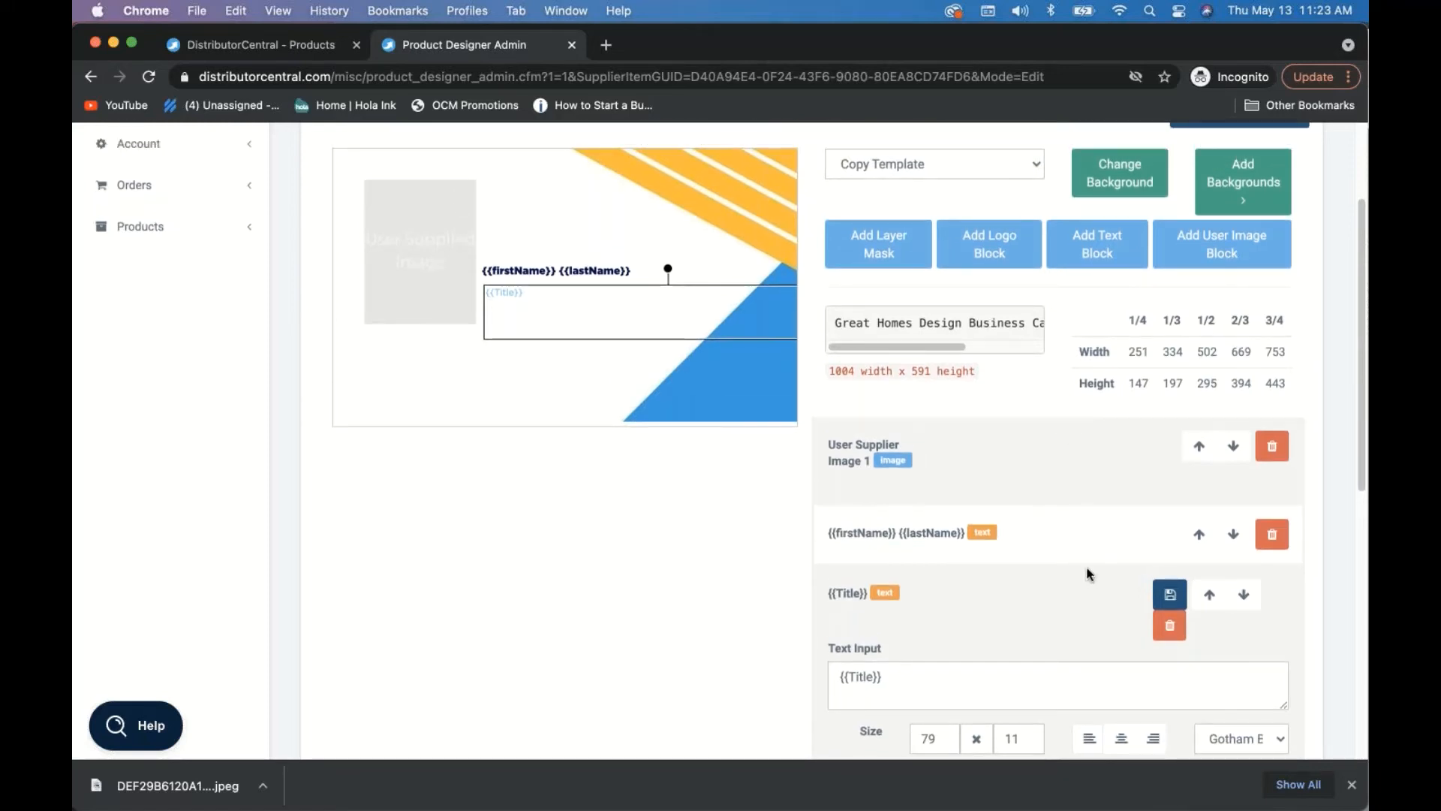
- Save the {{Title}} block, add another Sample Text block and place it beneath the user image
{"action": "left_click", "coordinate": [1169, 594]}
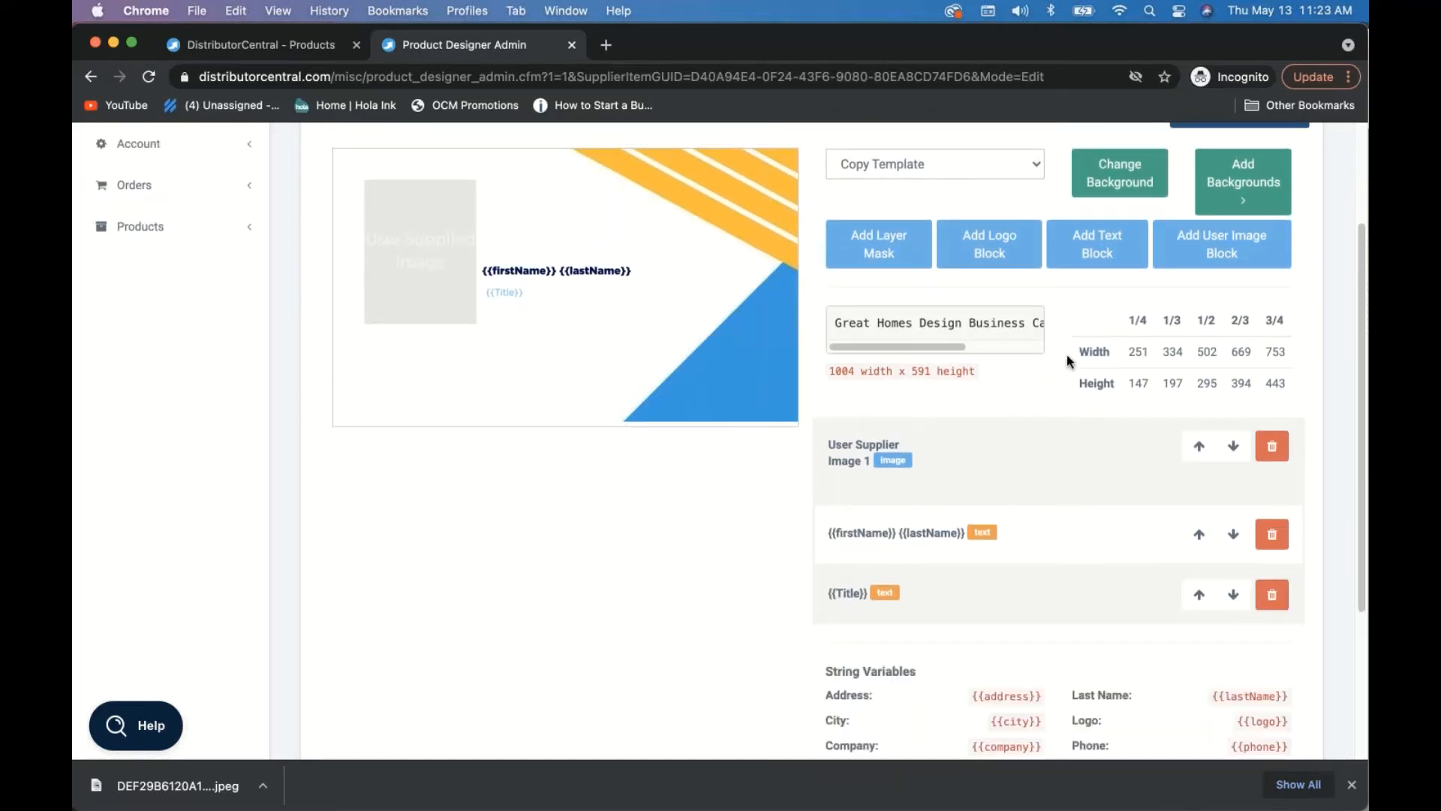
{"action": "left_click", "coordinate": [1097, 248]}
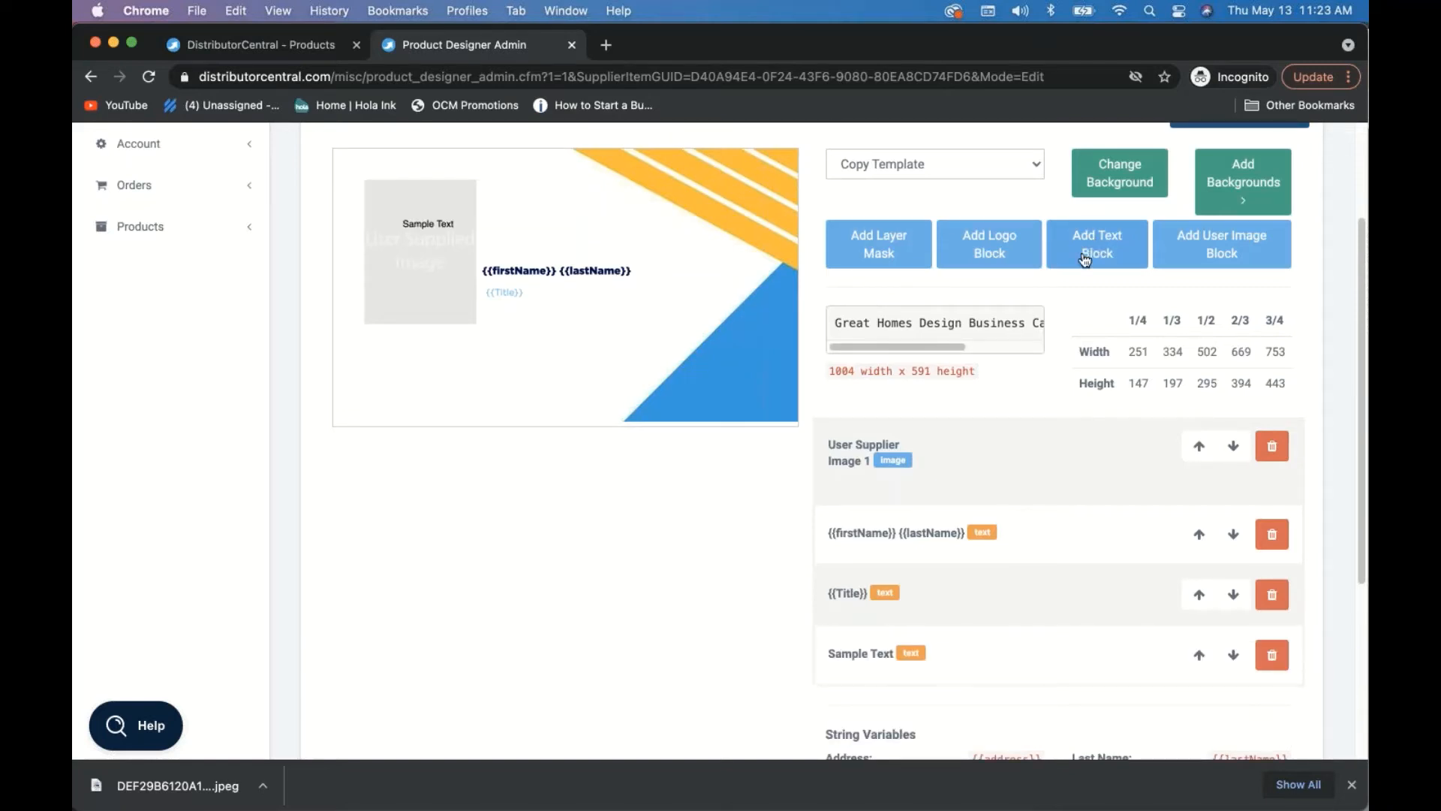
{"action": "left_click", "coordinate": [414, 232]}
{"action": "left_click_drag", "start_coordinate": [414, 232], "coordinate": [525, 394]}
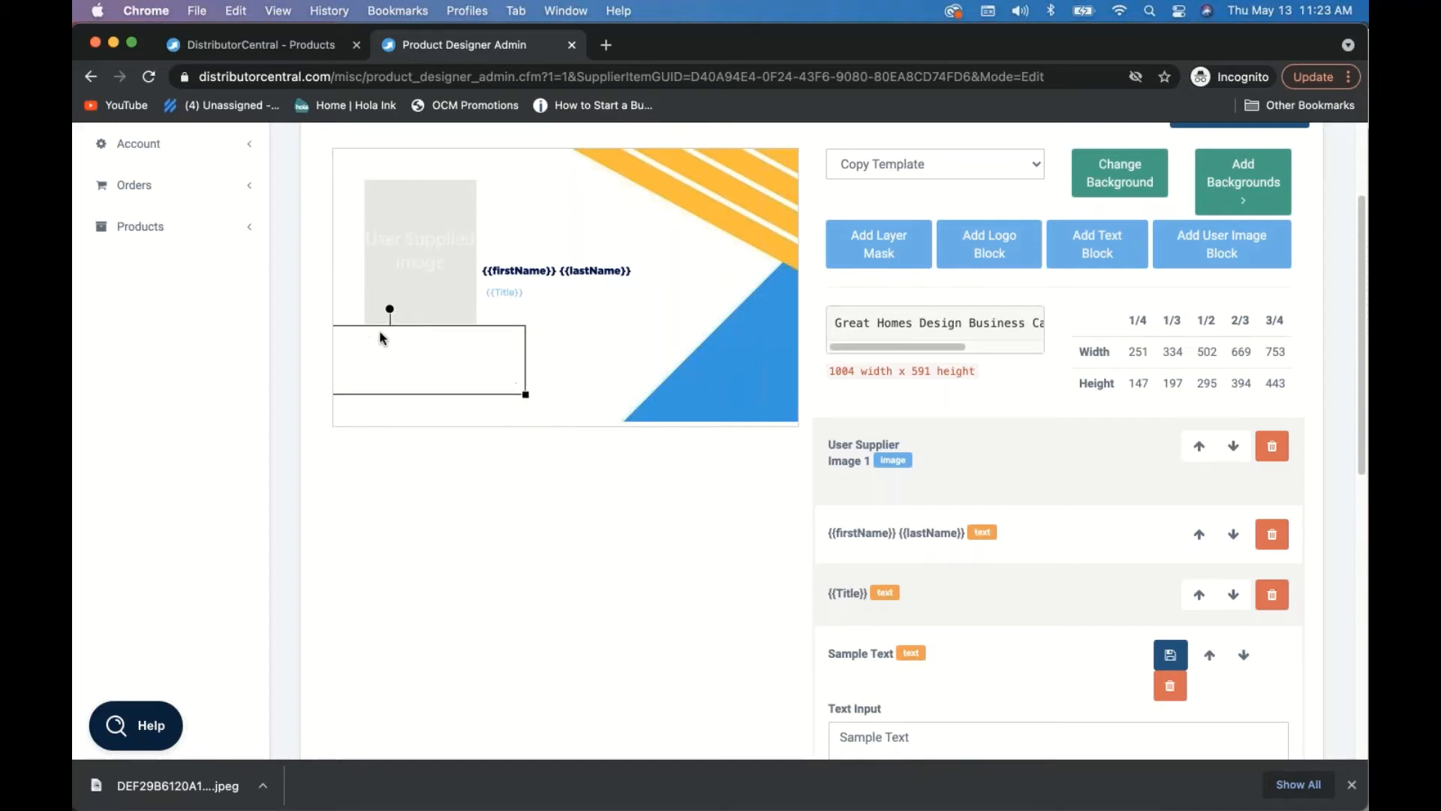
{"action": "left_click", "coordinate": [410, 331]}
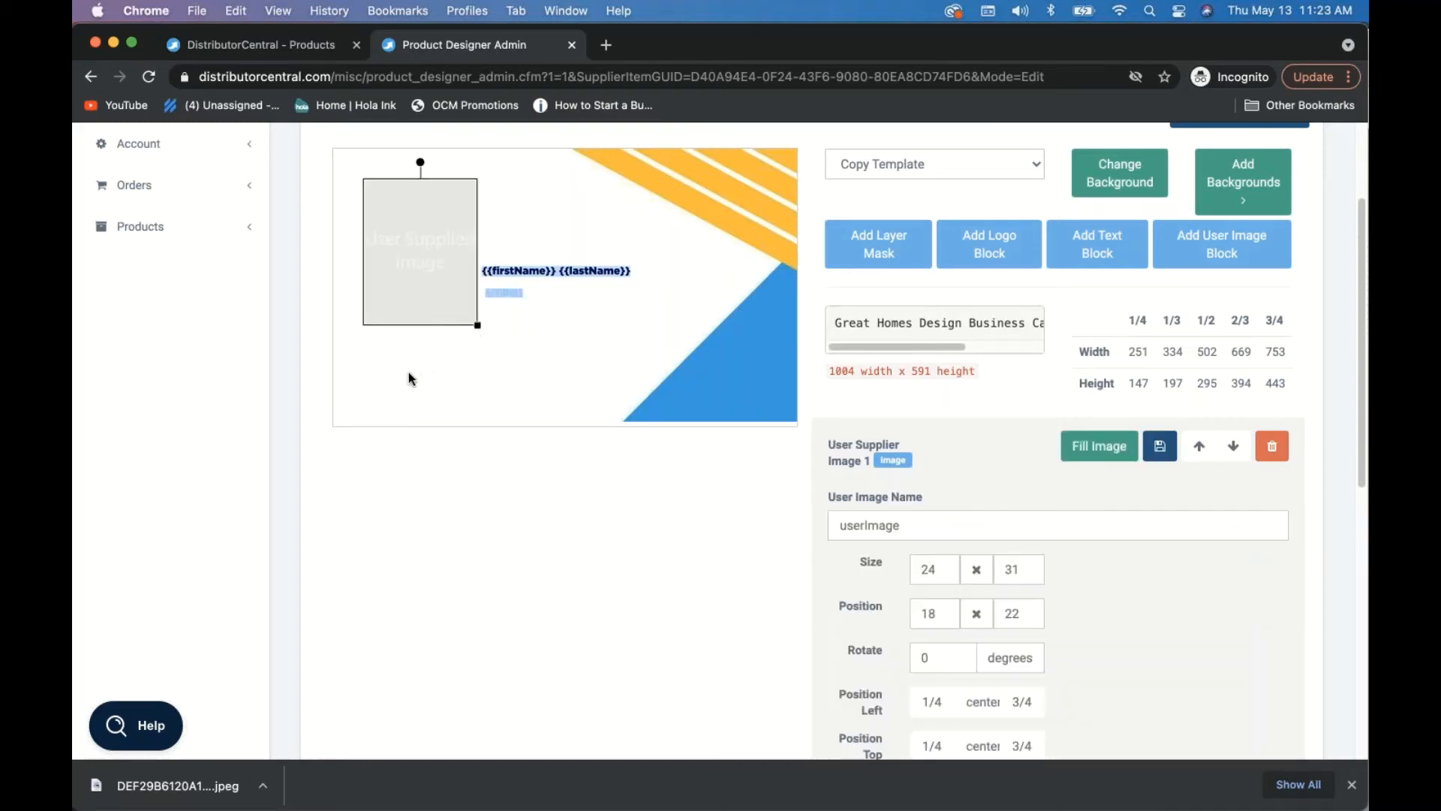
{"action": "left_click", "coordinate": [408, 376]}
{"action": "left_click_drag", "start_coordinate": [408, 377], "coordinate": [515, 389]}
- Copy the {{address}} variable from the String Variables list
{"action": "scroll", "coordinate": [1175, 668], "scroll_direction": "down", "scroll_amount": 5}
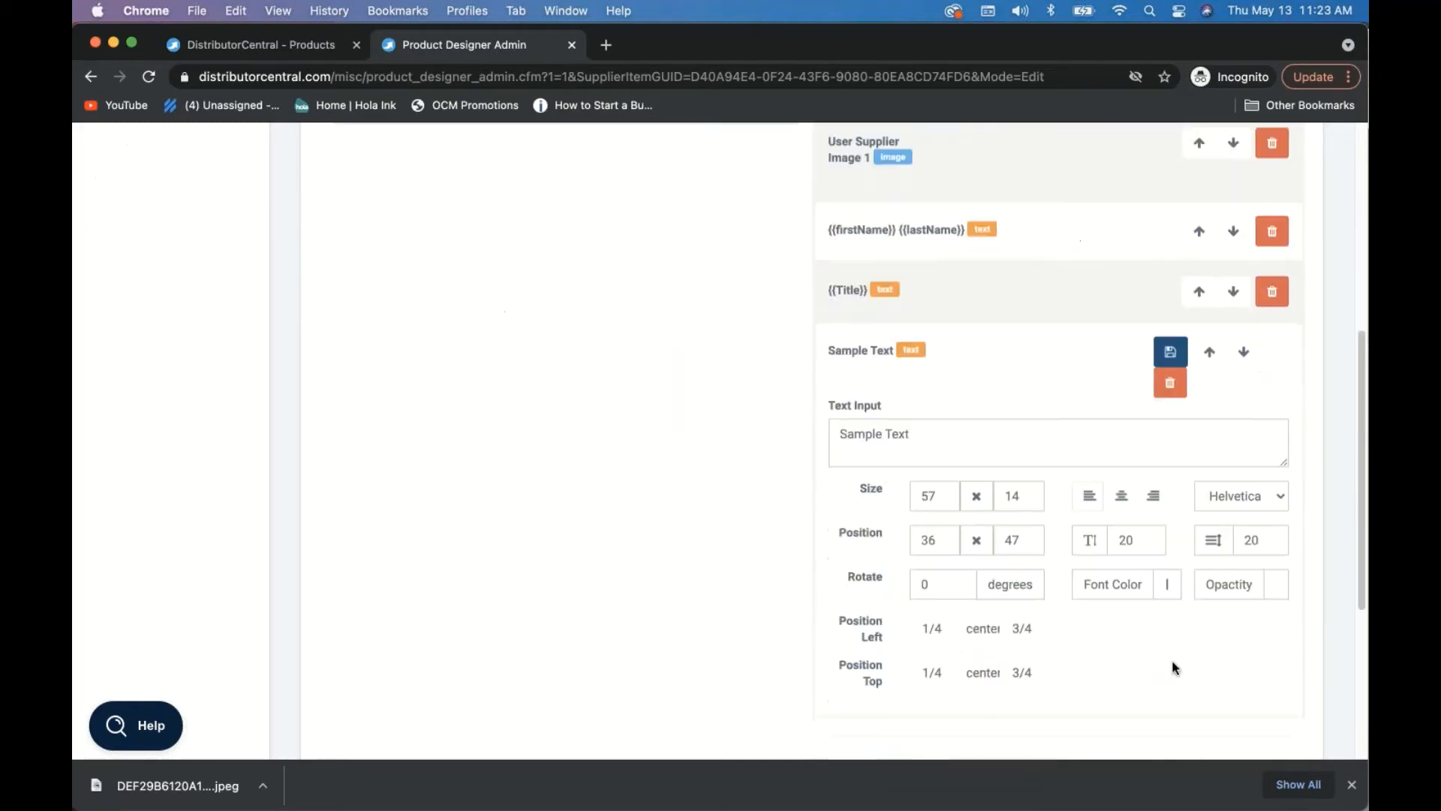
{"action": "scroll", "coordinate": [981, 668], "scroll_direction": "down", "scroll_amount": 5}
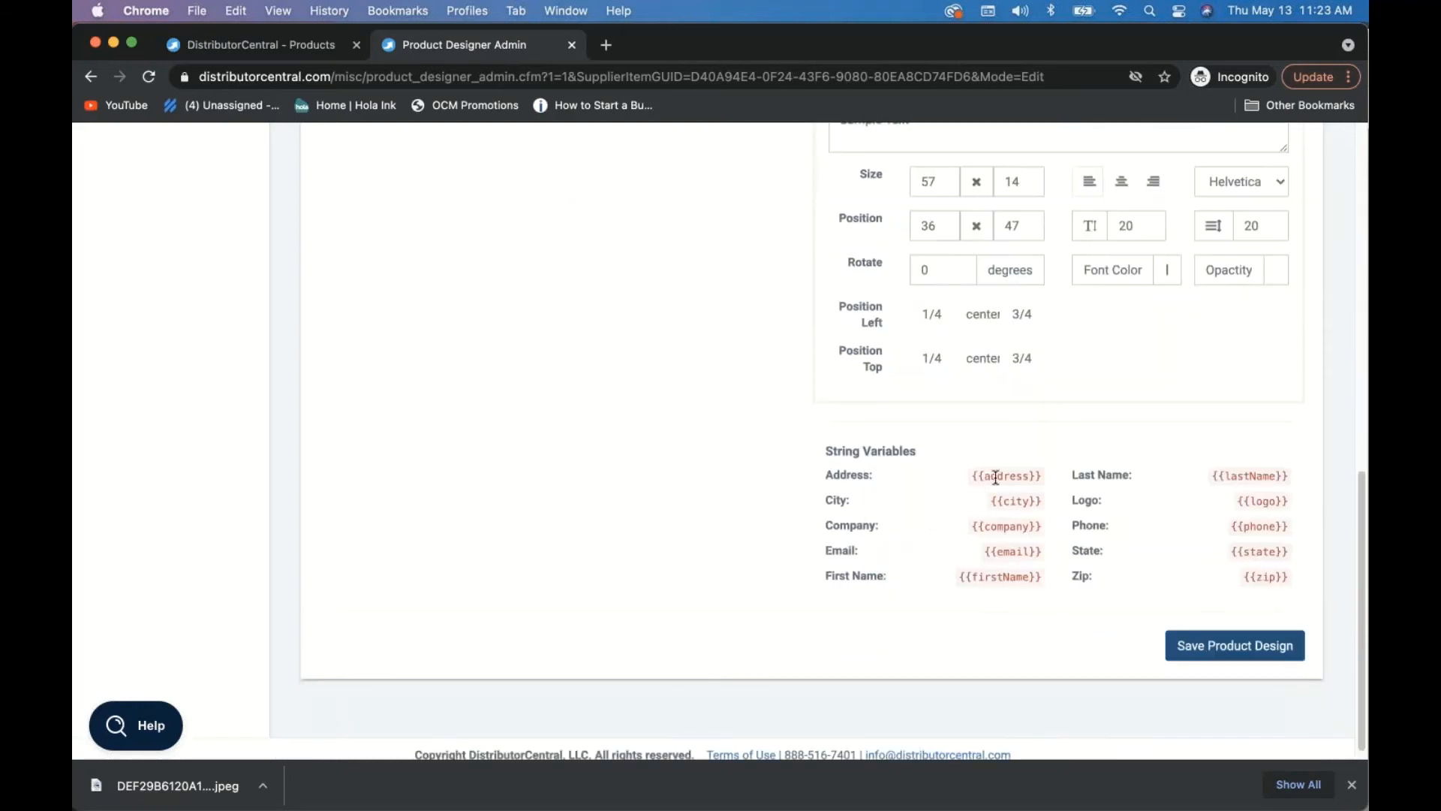
{"action": "left_click", "coordinate": [995, 477]}
{"action": "key", "text": "super+c"}
{"action": "scroll", "coordinate": [624, 394], "scroll_direction": "up", "scroll_amount": 8}
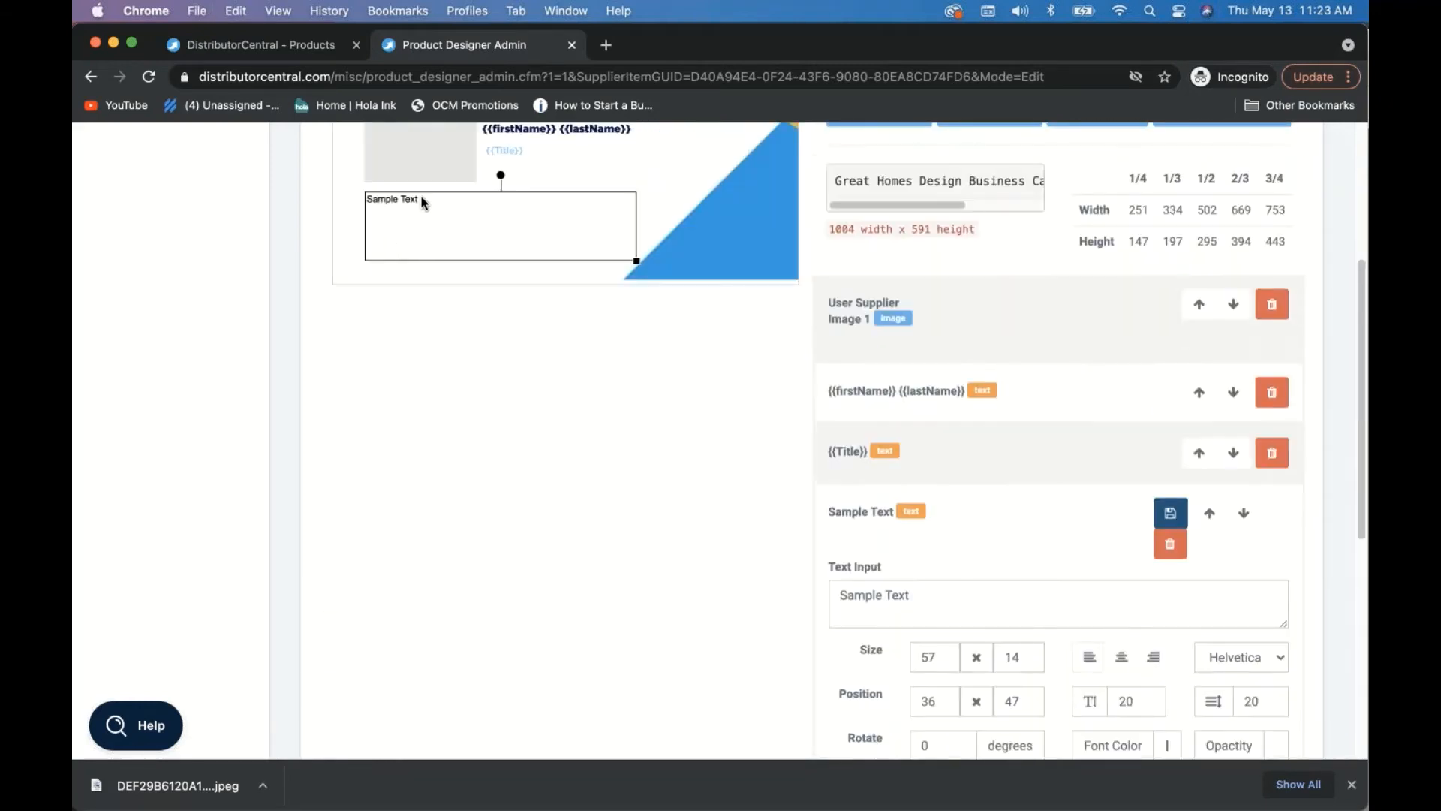
- Replace the sample wording with {{address}} and put {{city}} on a second line
{"action": "triple_click", "coordinate": [924, 590]}
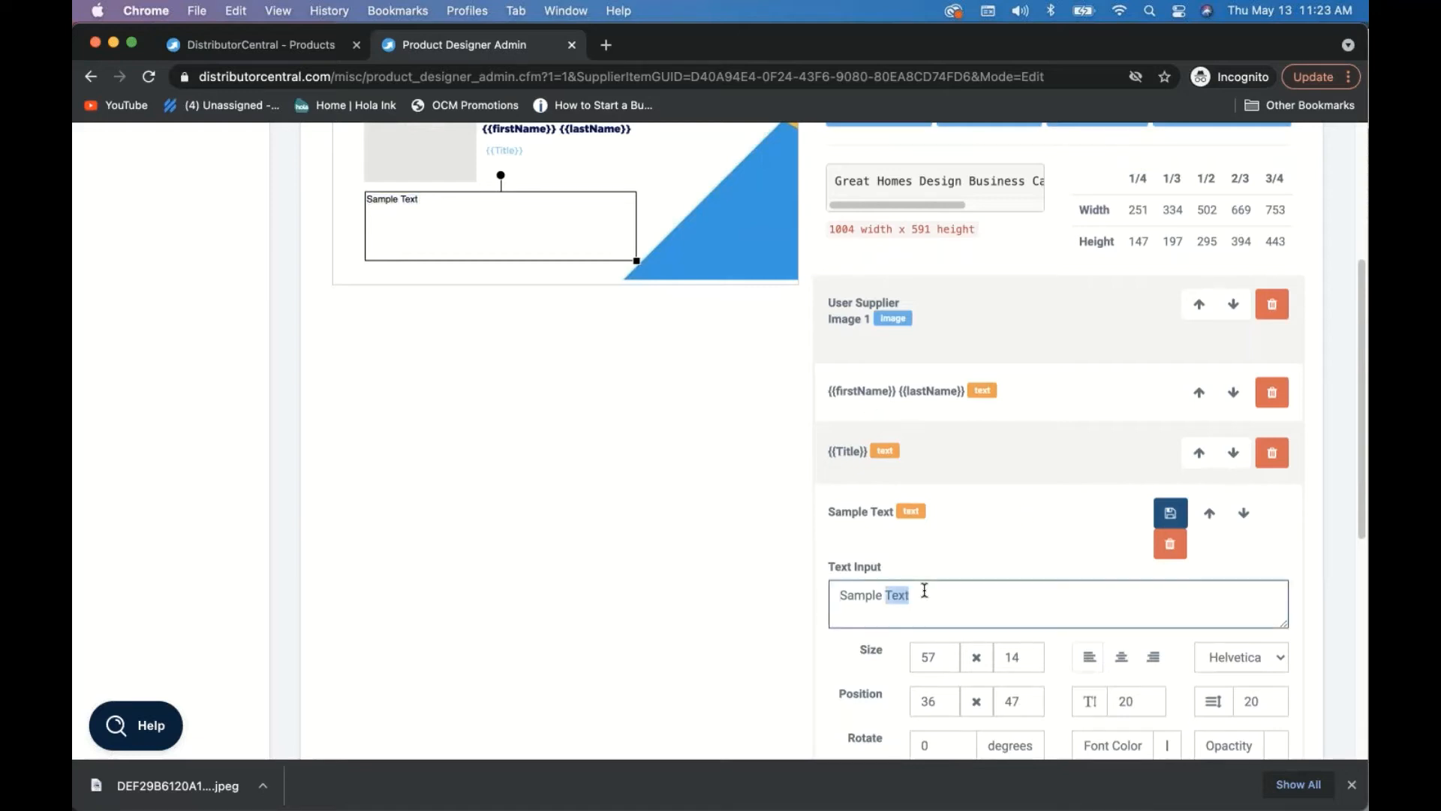
{"action": "key", "text": "super+v"}
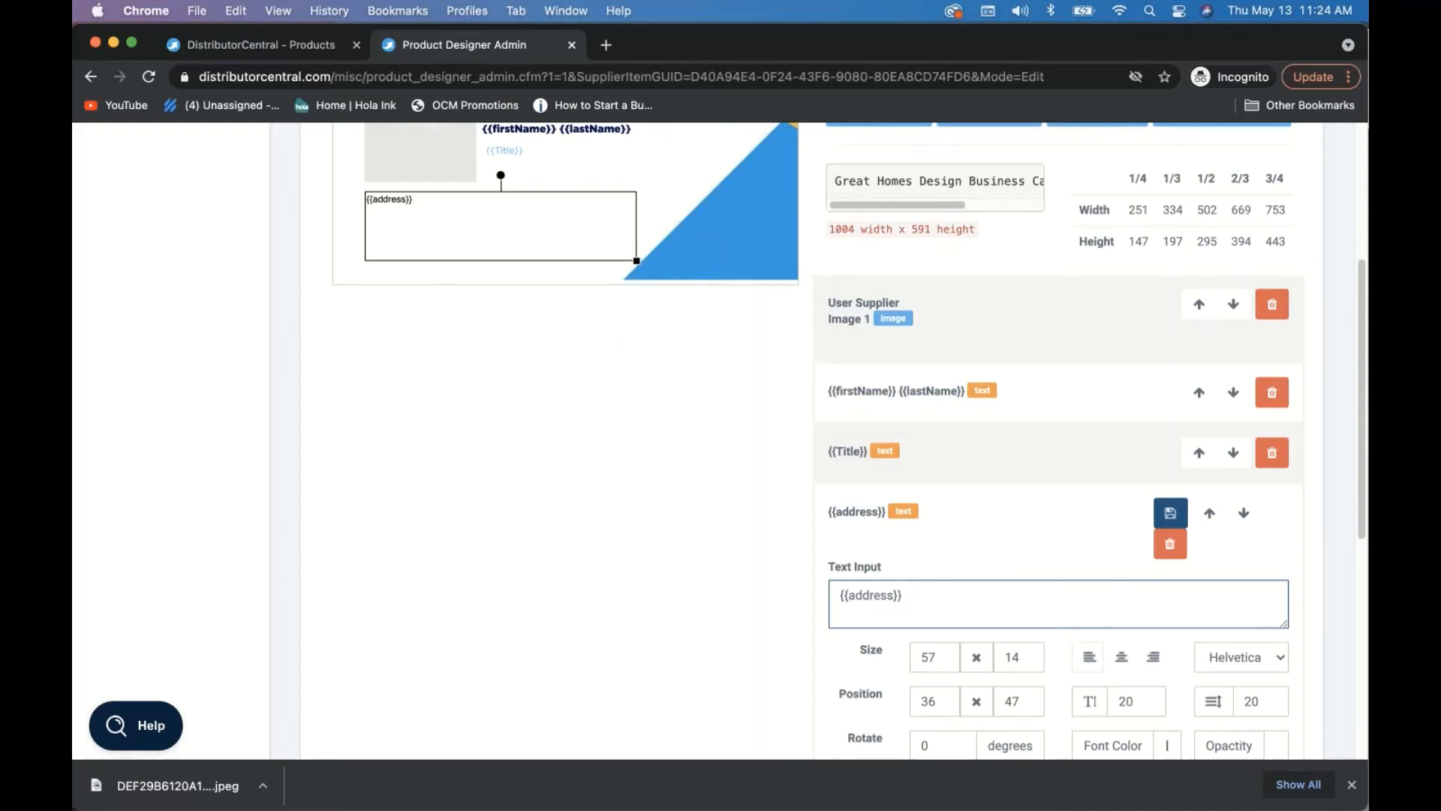
{"action": "scroll", "coordinate": [927, 688], "scroll_direction": "down", "scroll_amount": 5}
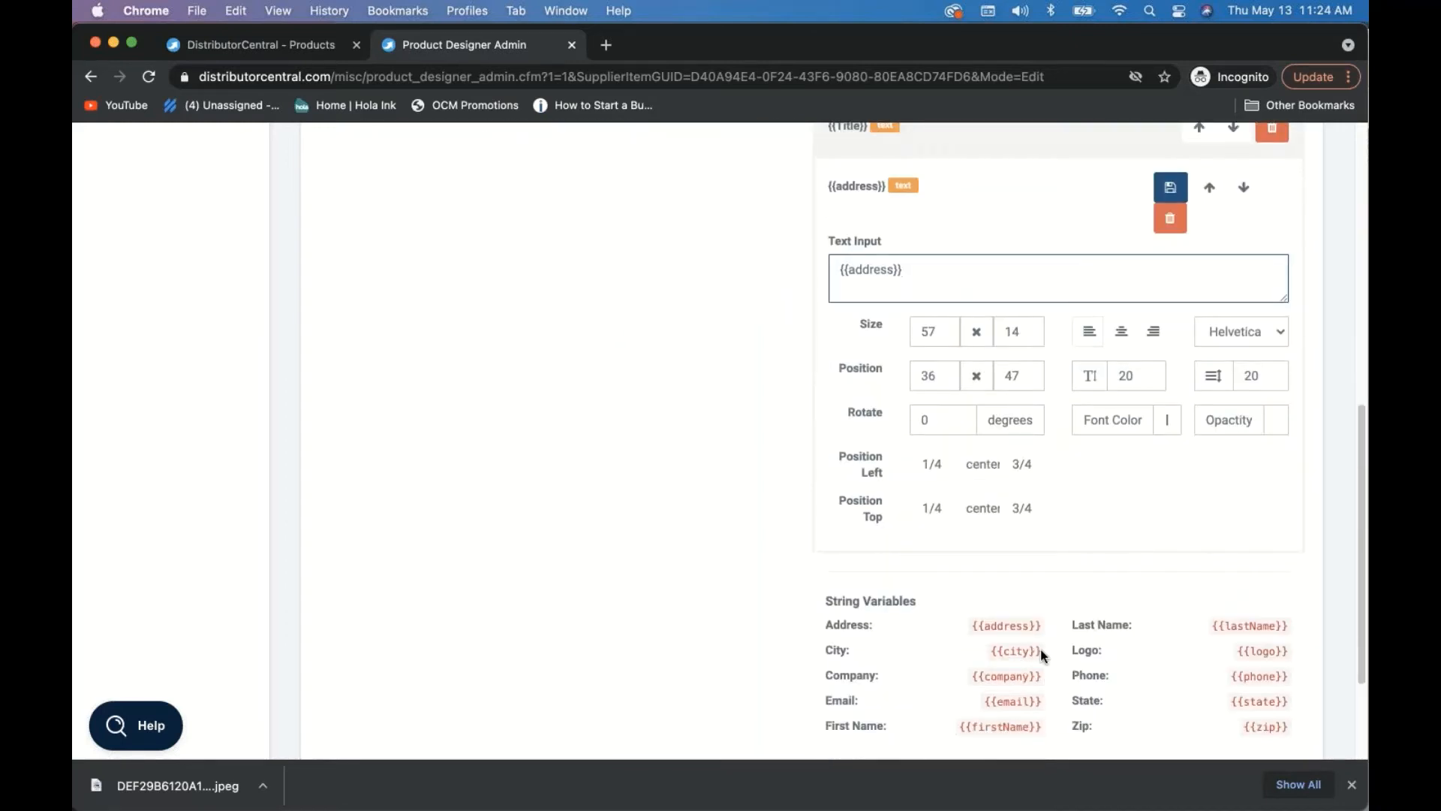
{"action": "left_click_drag", "start_coordinate": [1041, 651], "coordinate": [984, 652]}
{"action": "key", "text": "super+c"}
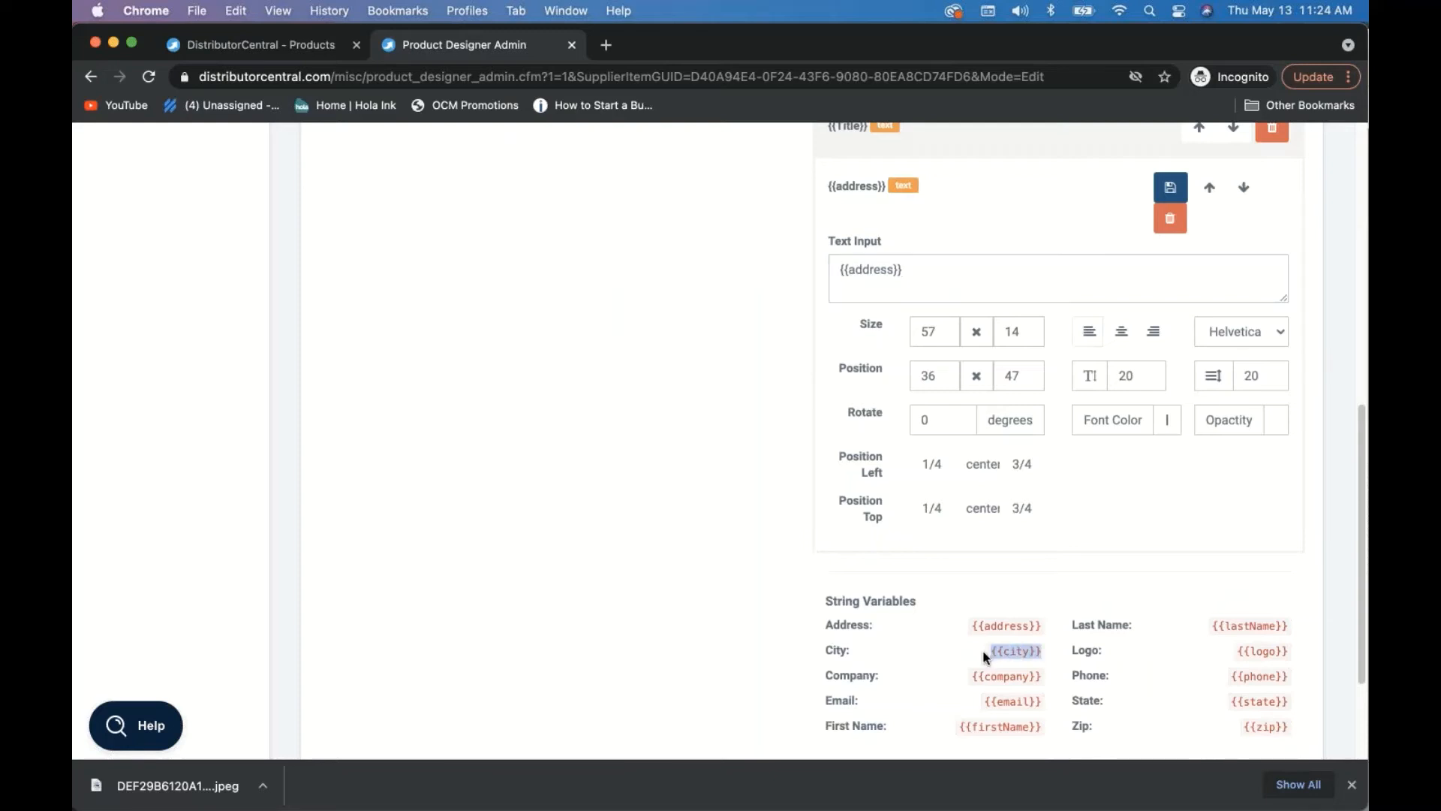
{"action": "left_click", "coordinate": [988, 272]}
{"action": "key", "text": "Return"}
{"action": "key", "text": "super+v"}
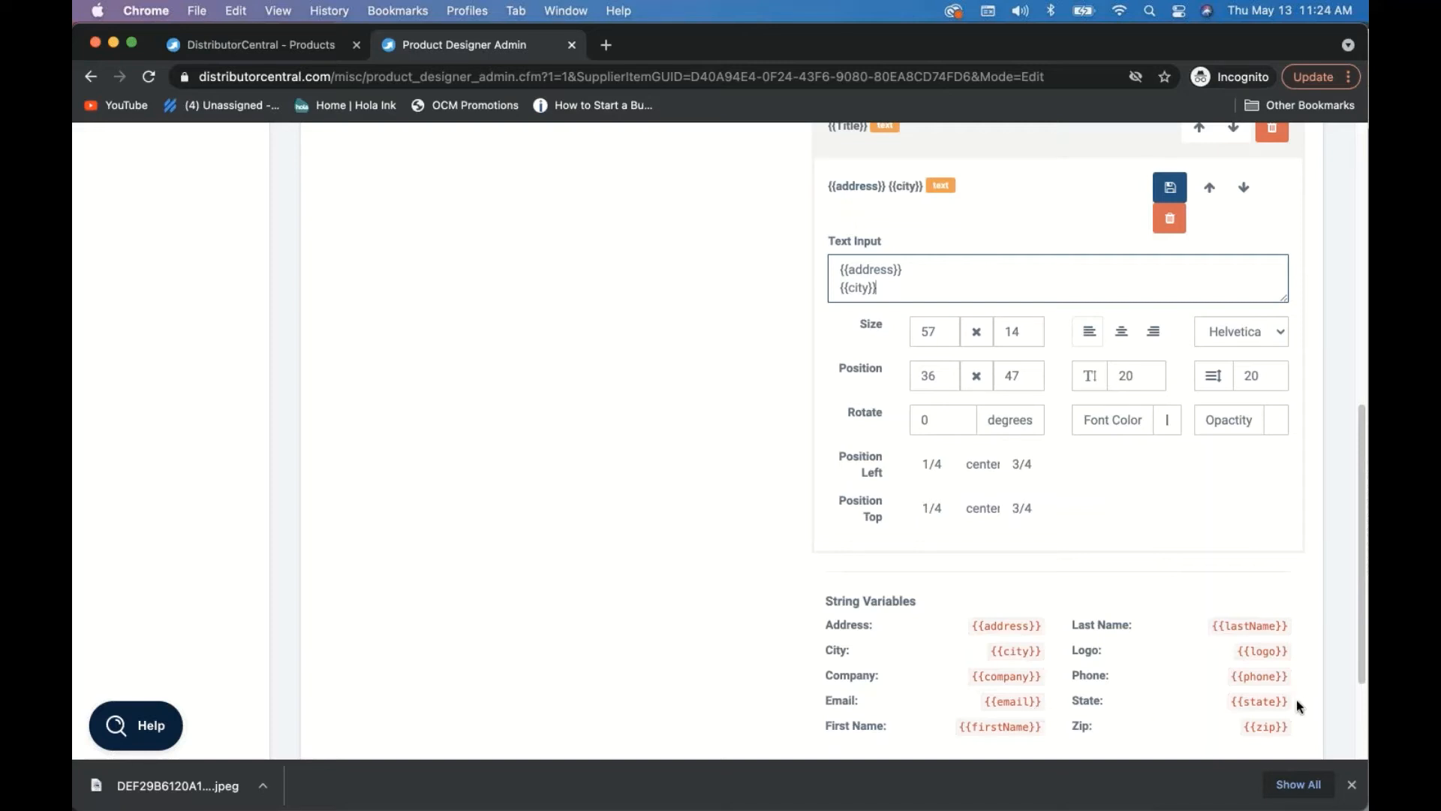
- Append a comma, {{state}} and {{zip}} to the city line
{"action": "left_click_drag", "start_coordinate": [1291, 701], "coordinate": [1232, 699]}
{"action": "key", "text": "super+c"}
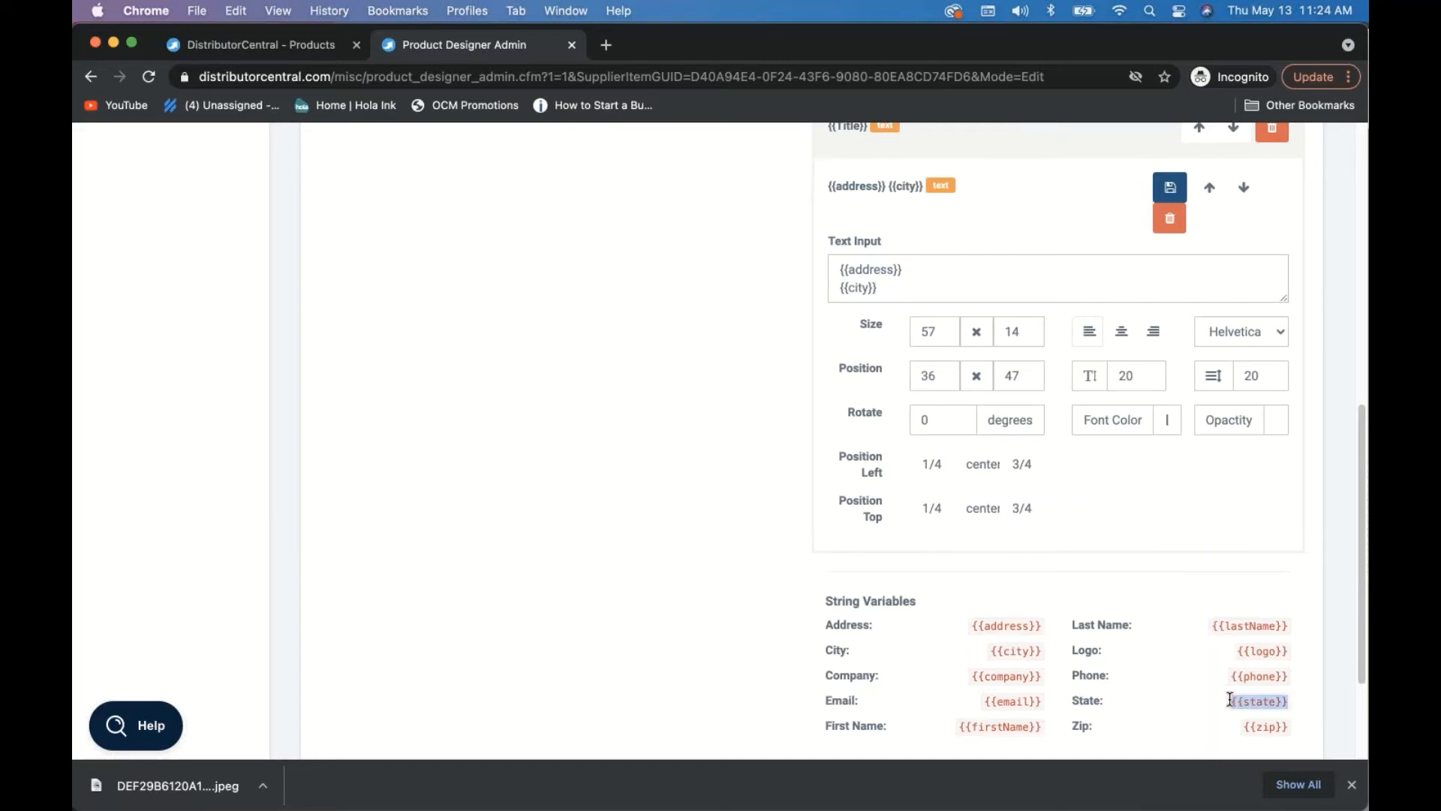
{"action": "left_click", "coordinate": [893, 290]}
{"action": "key", "text": "Return"}
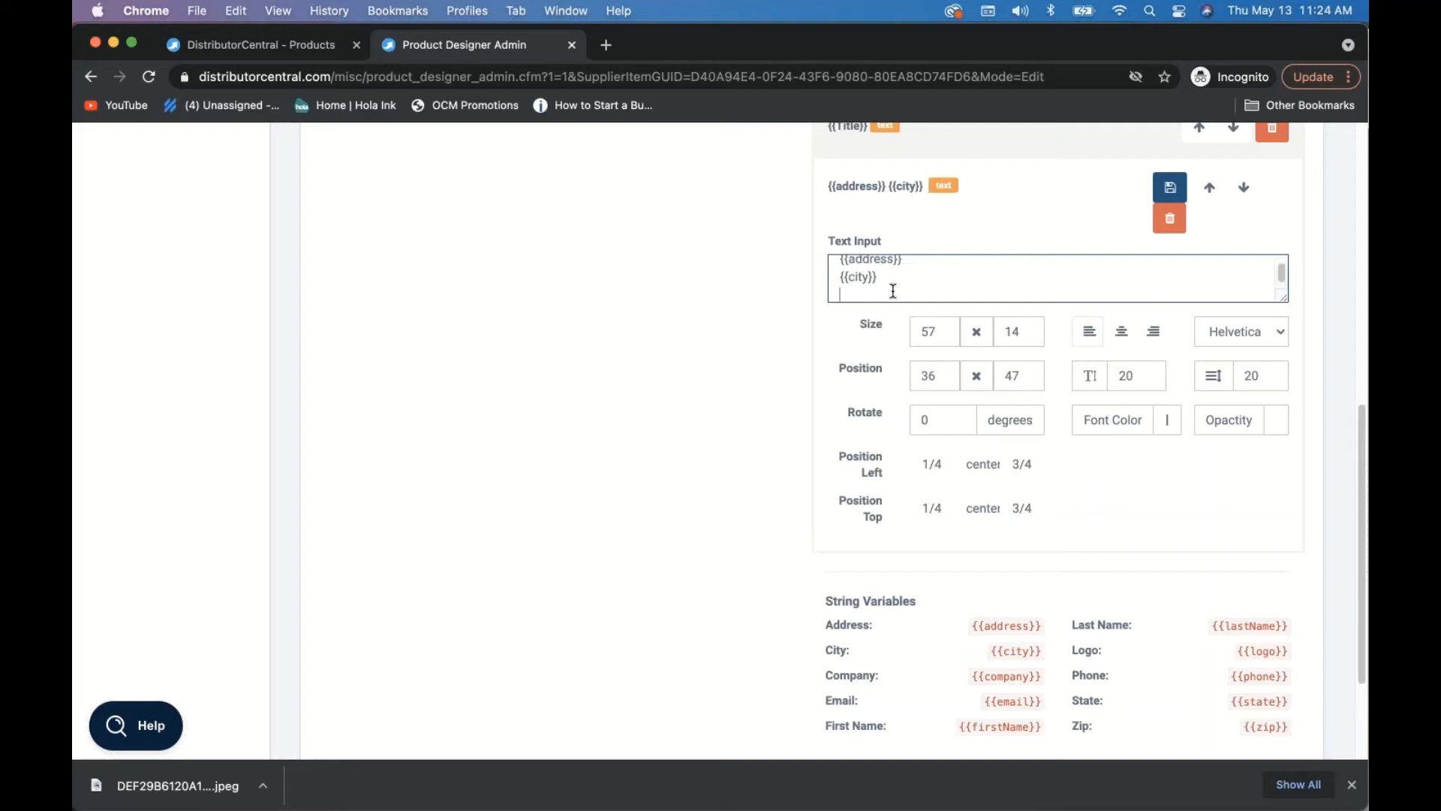
{"action": "key", "text": "super+v"}
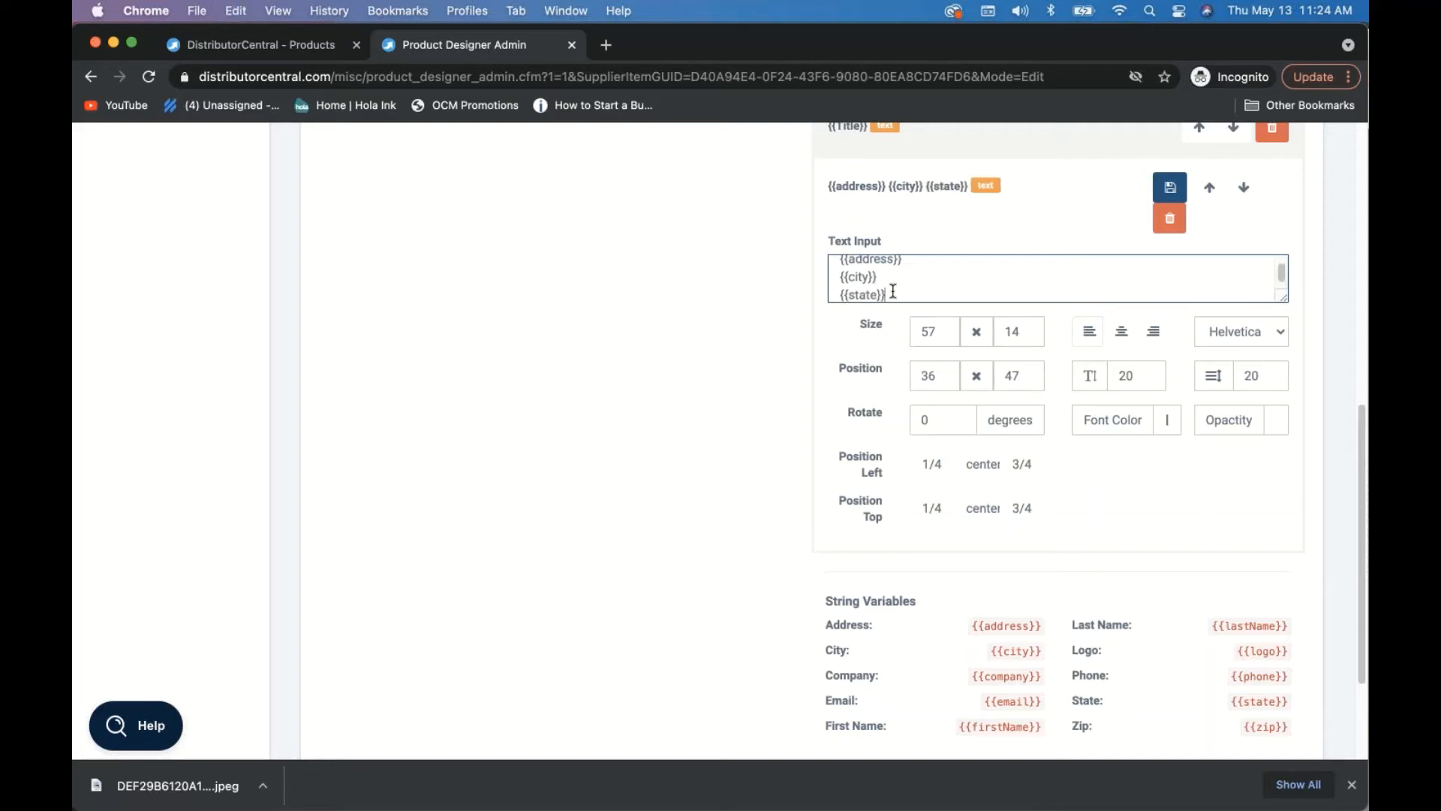
{"action": "type", "text": ","}
{"action": "key", "text": "BackSpace"}
{"action": "key", "text": "BackSpace"}
{"action": "key", "text": "BackSpace"}
{"action": "key", "text": "BackSpace"}
{"action": "key", "text": "BackSpace"}
{"action": "key", "text": "BackSpace"}
{"action": "key", "text": "BackSpace"}
{"action": "key", "text": "BackSpace"}
{"action": "key", "text": "BackSpace"}
{"action": "key", "text": "BackSpace"}
{"action": "key", "text": "BackSpace"}
{"action": "type", "text": ","}
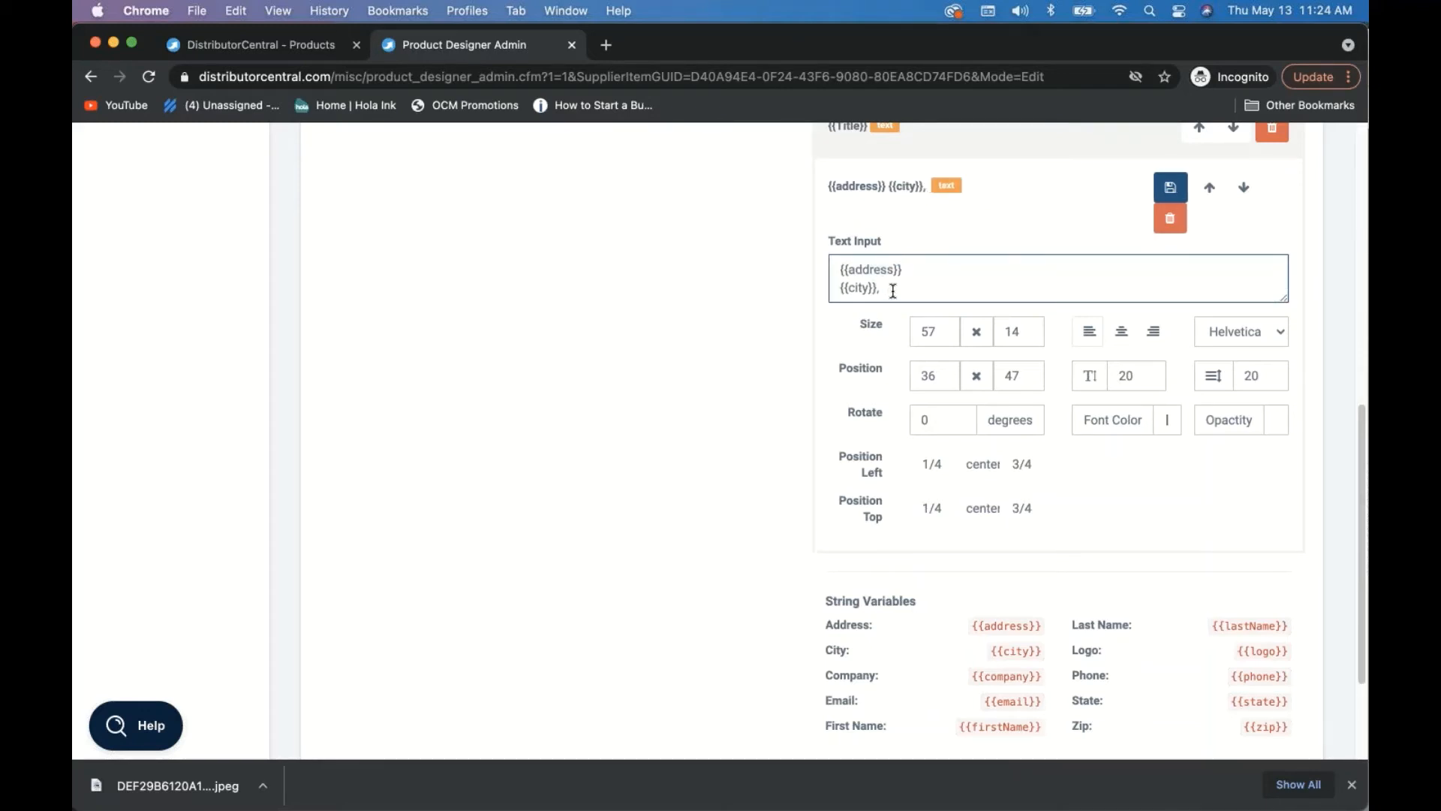
{"action": "key", "text": "super+v"}
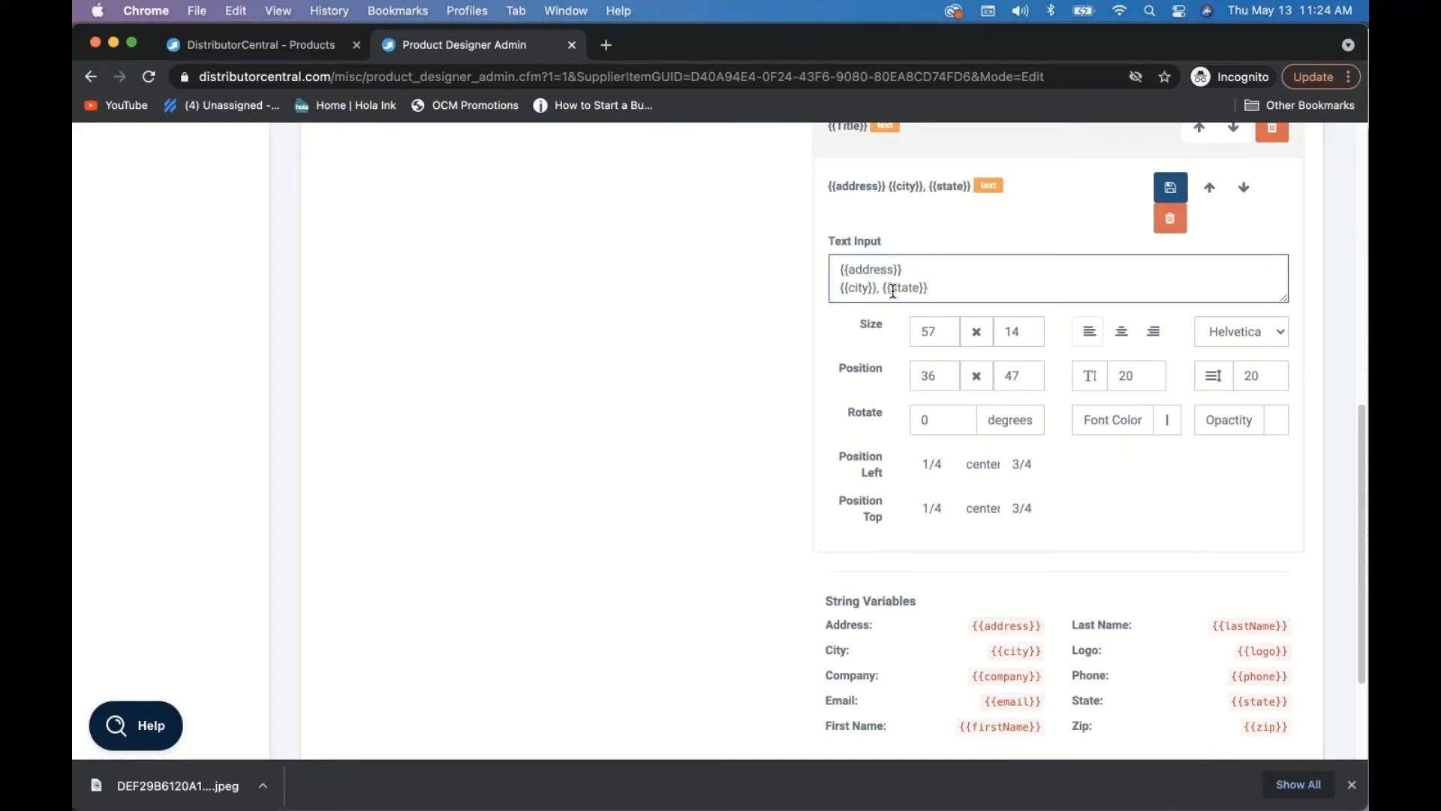
{"action": "left_click", "coordinate": [1268, 725]}
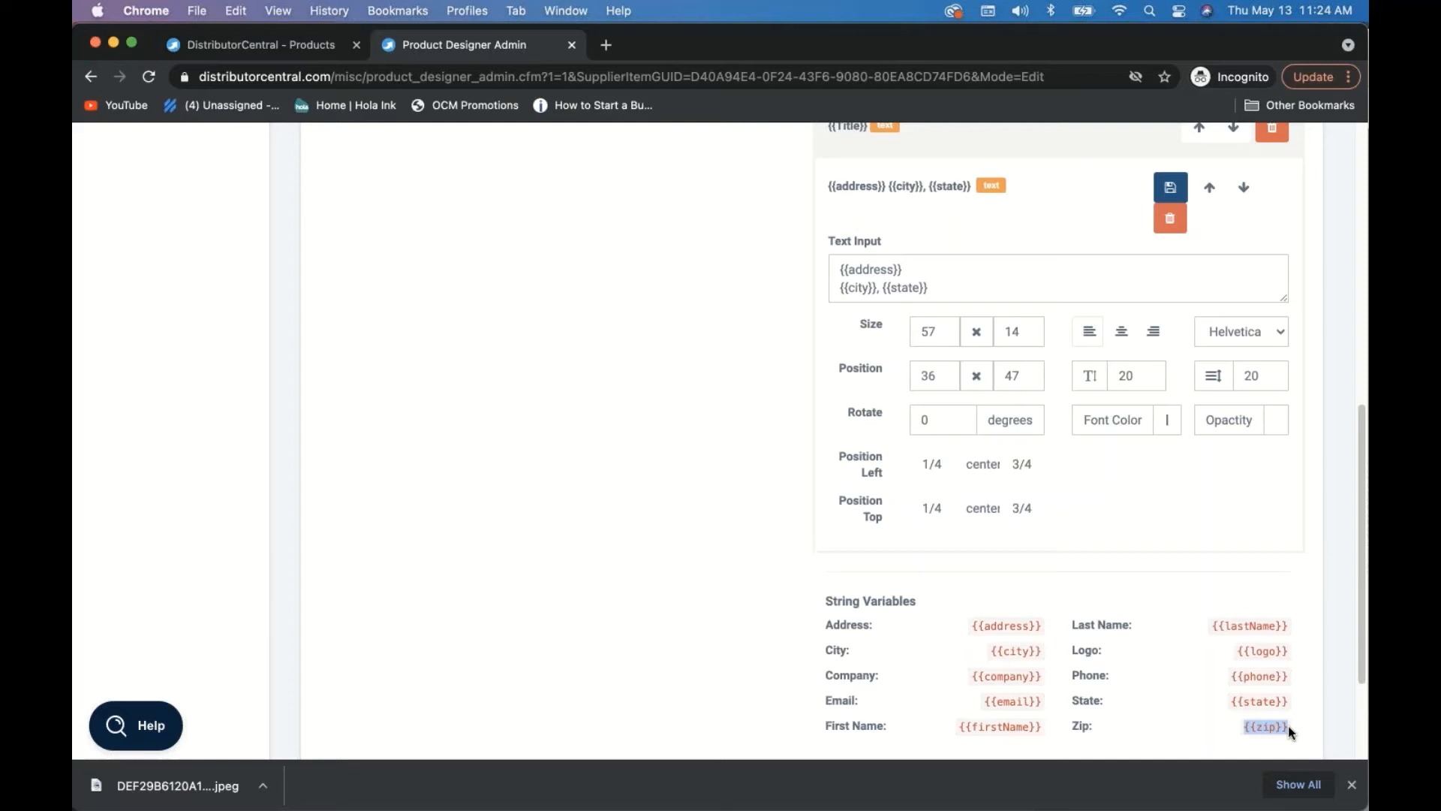
{"action": "left_click", "coordinate": [986, 291]}
{"action": "type", "text": "{{zip}}"}
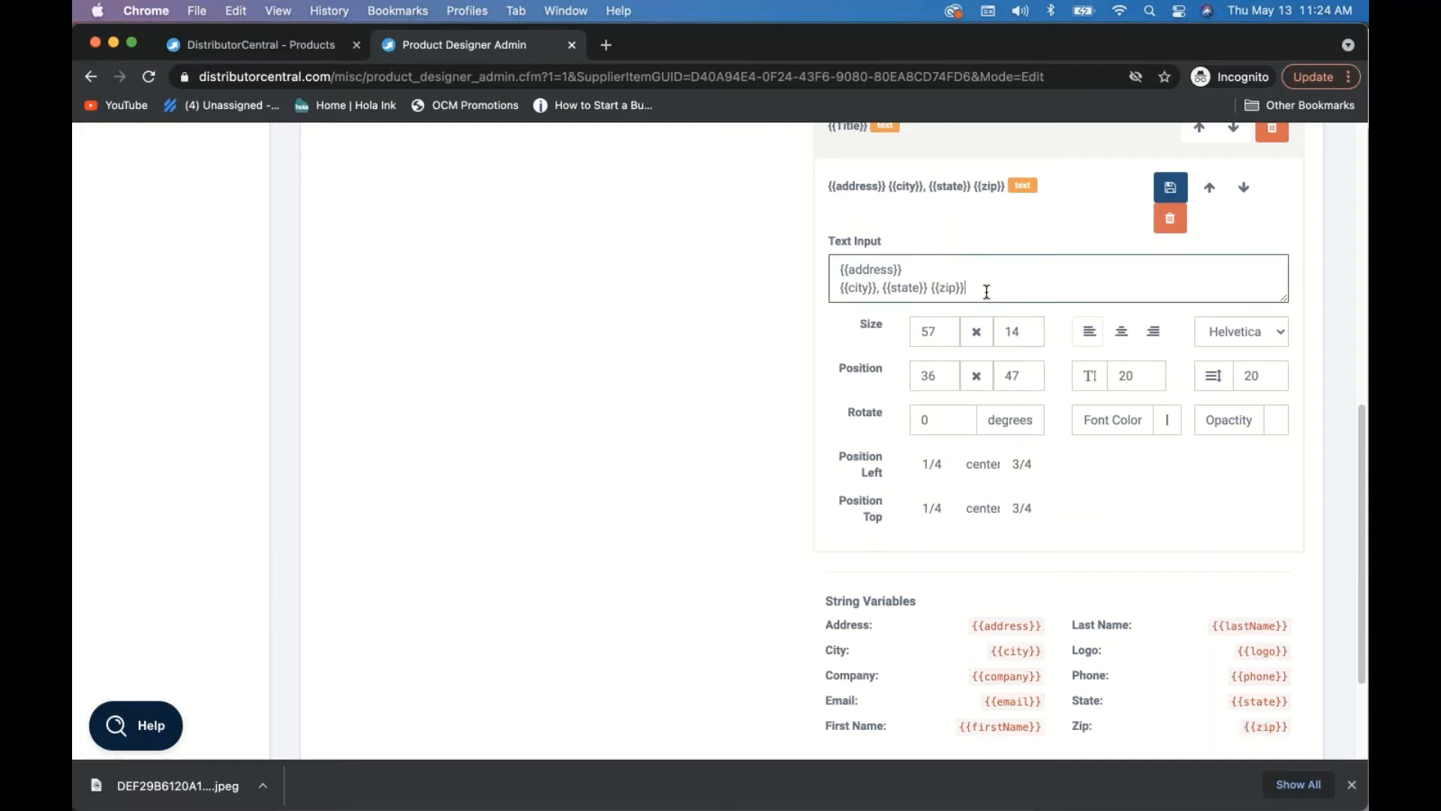
{"action": "key", "text": "Return"}
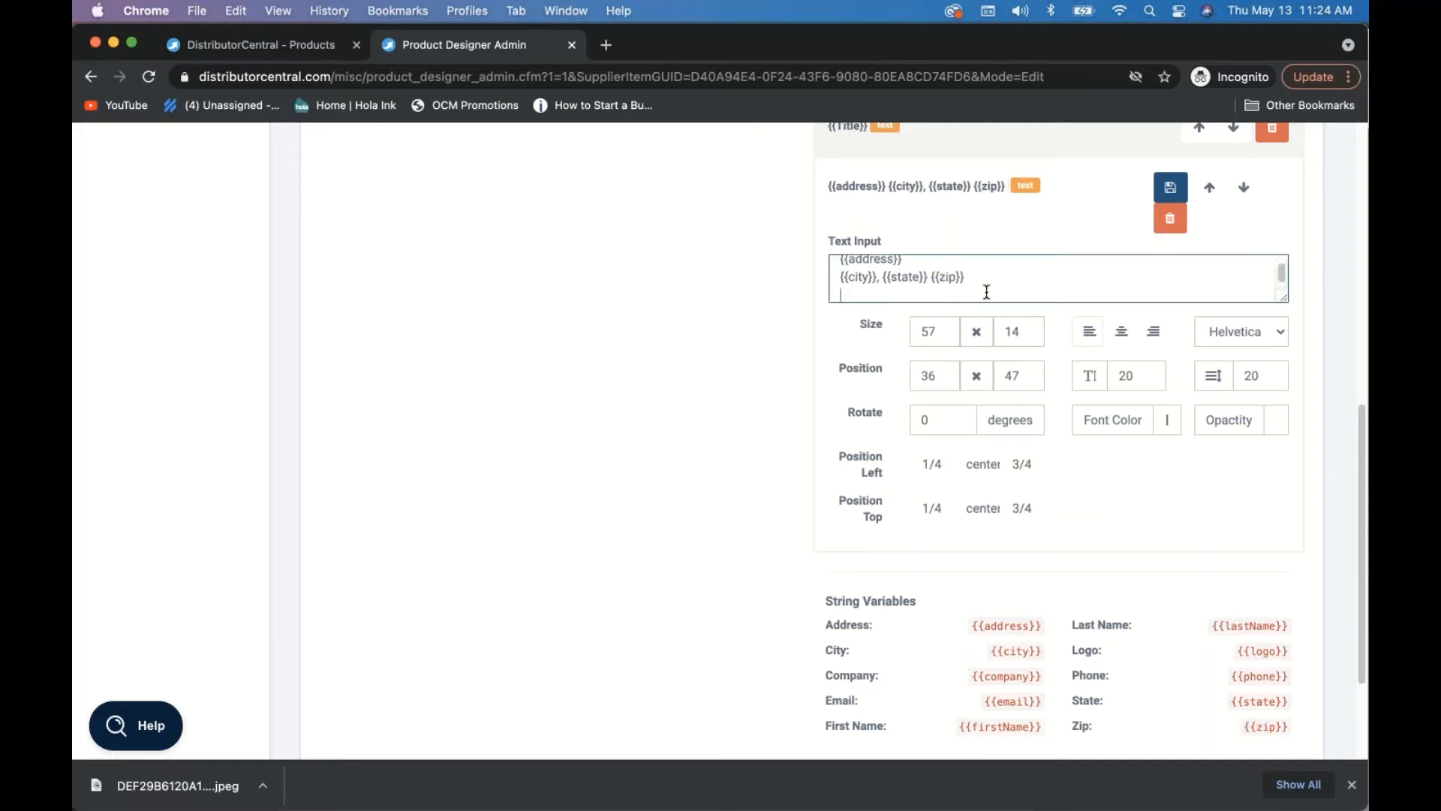
- Add {{email}} and {{phone}} on their own lines below
{"action": "double_click", "coordinate": [1017, 700]}
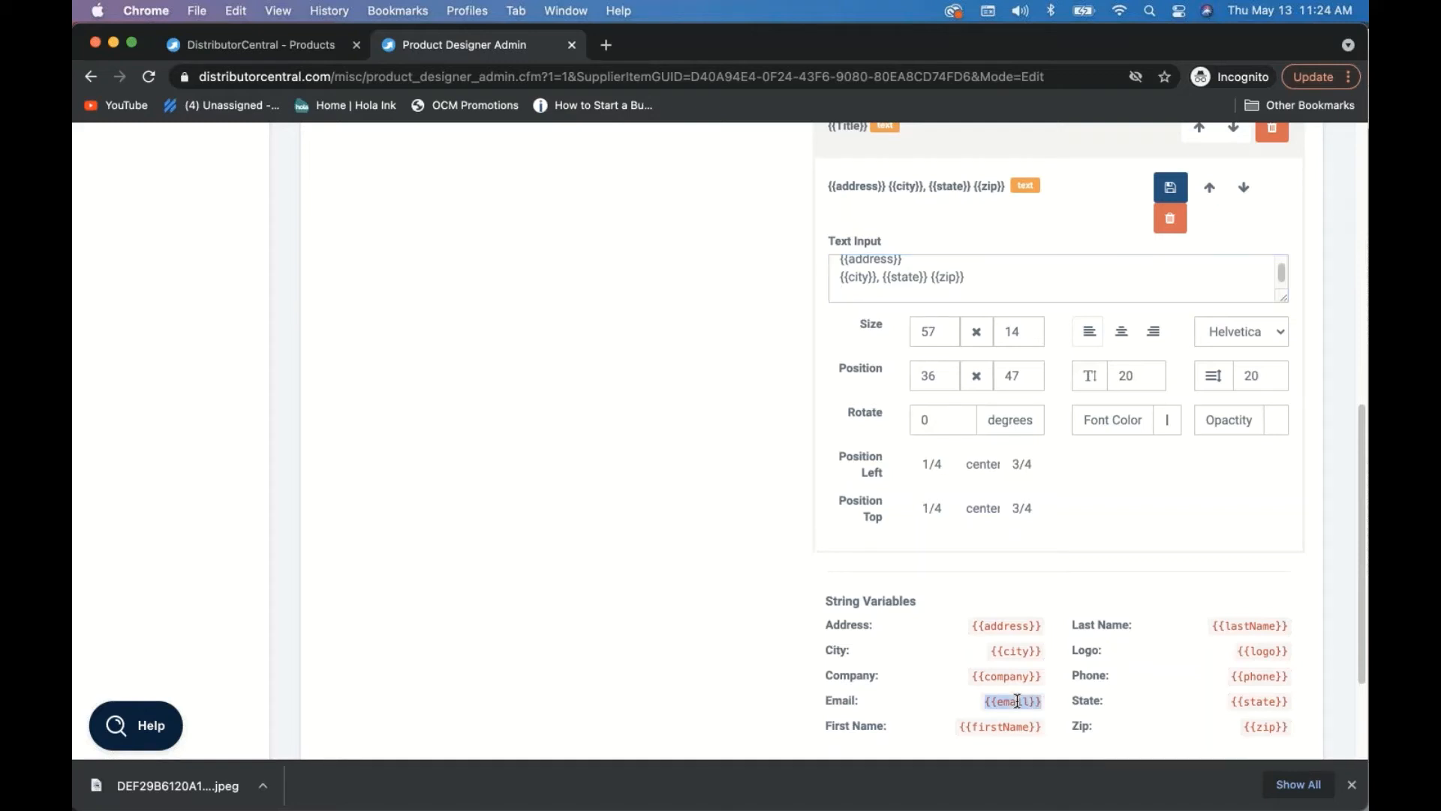
{"action": "left_click", "coordinate": [896, 288]}
{"action": "key", "text": "super+v"}
{"action": "key", "text": "Return"}
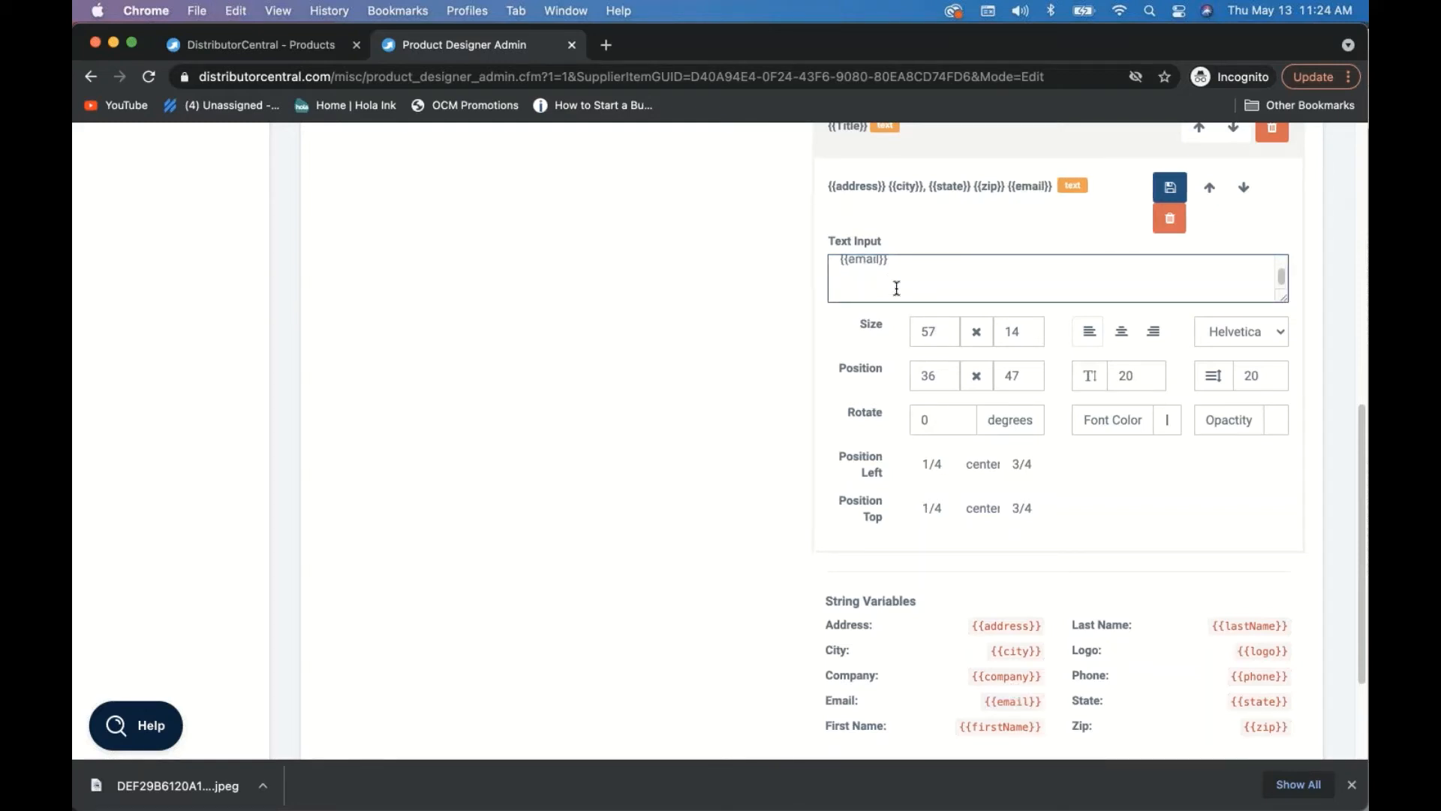
{"action": "key", "text": "BackSpace"}
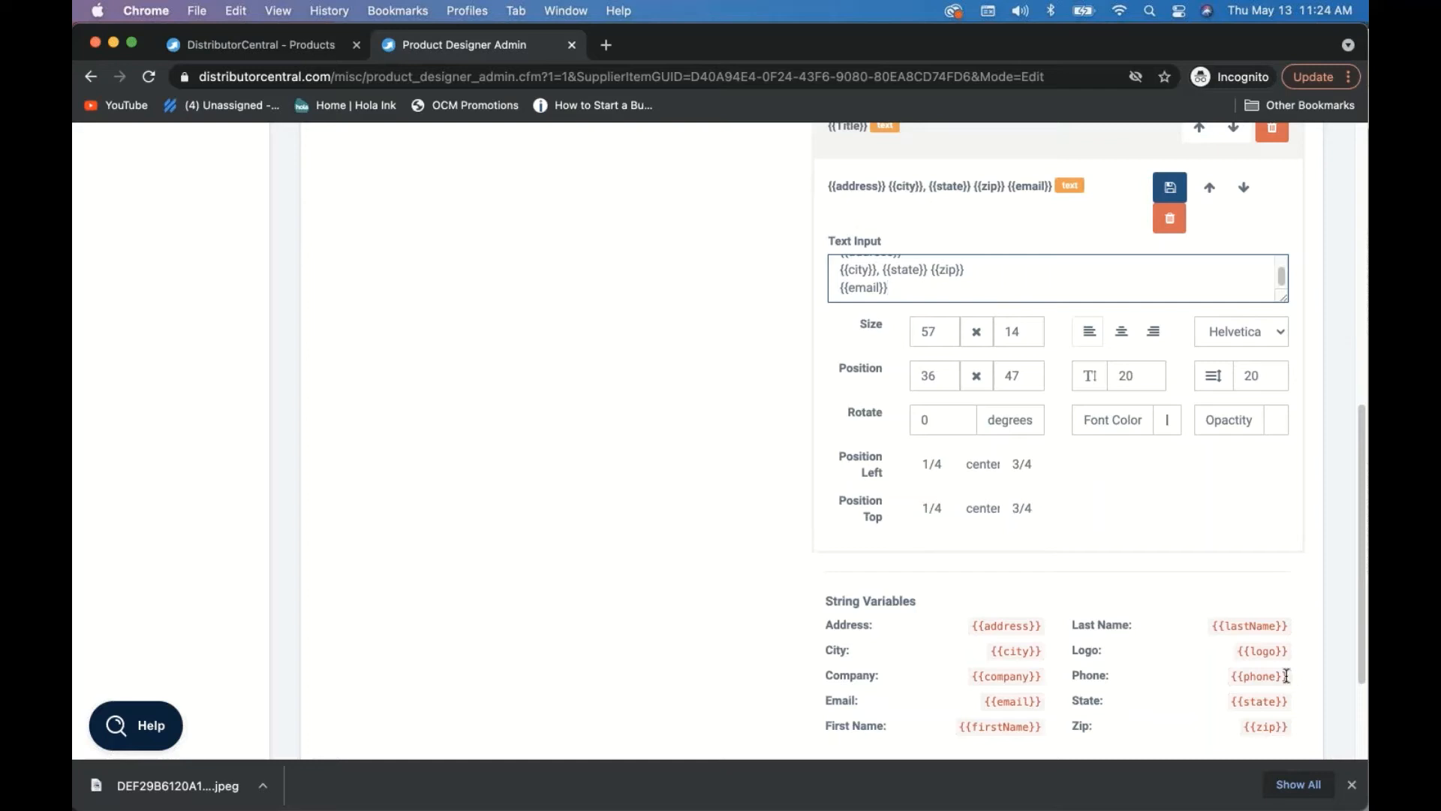
{"action": "left_click_drag", "start_coordinate": [1288, 675], "coordinate": [1242, 673]}
{"action": "key", "text": "super+c"}
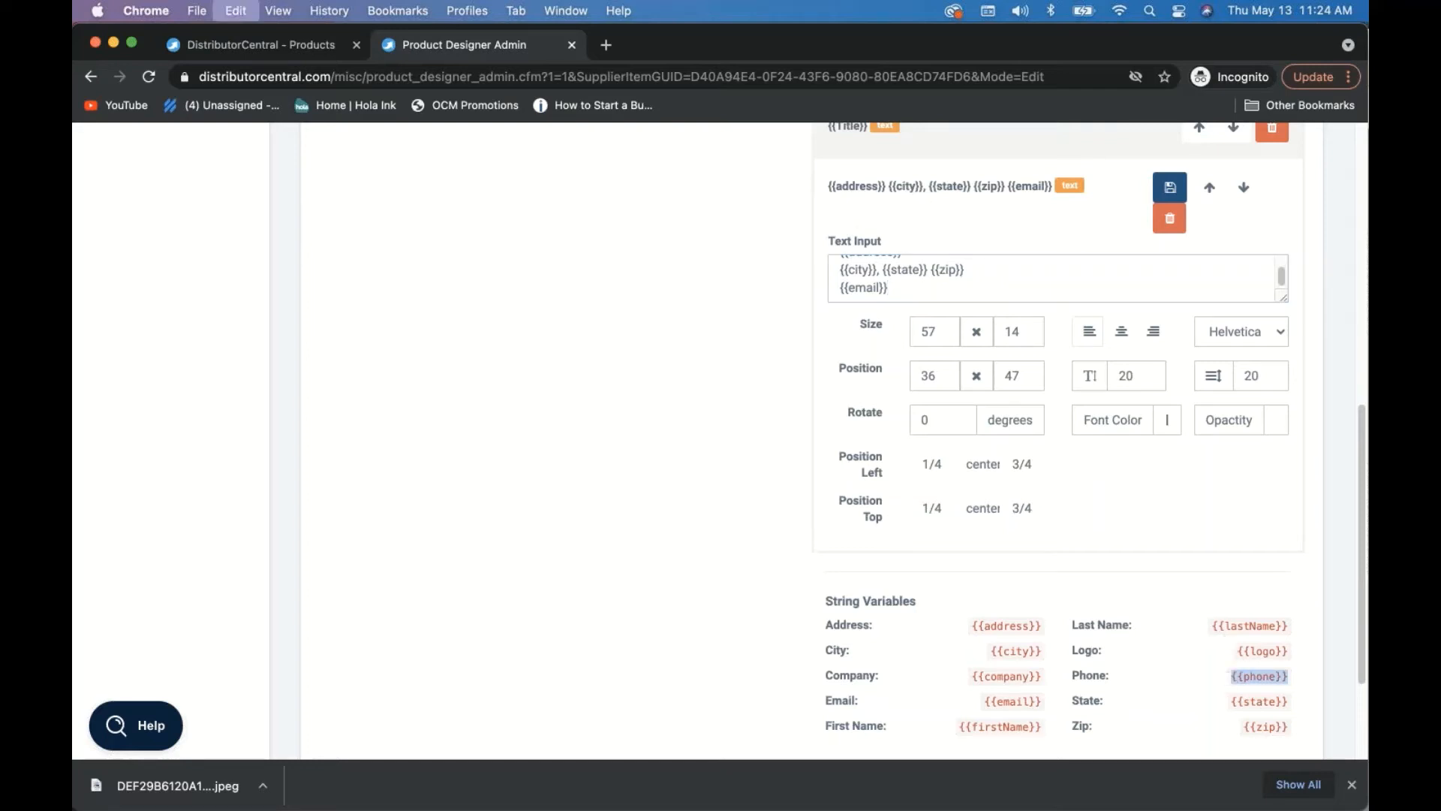
{"action": "left_click", "coordinate": [963, 289]}
{"action": "key", "text": "Return"}
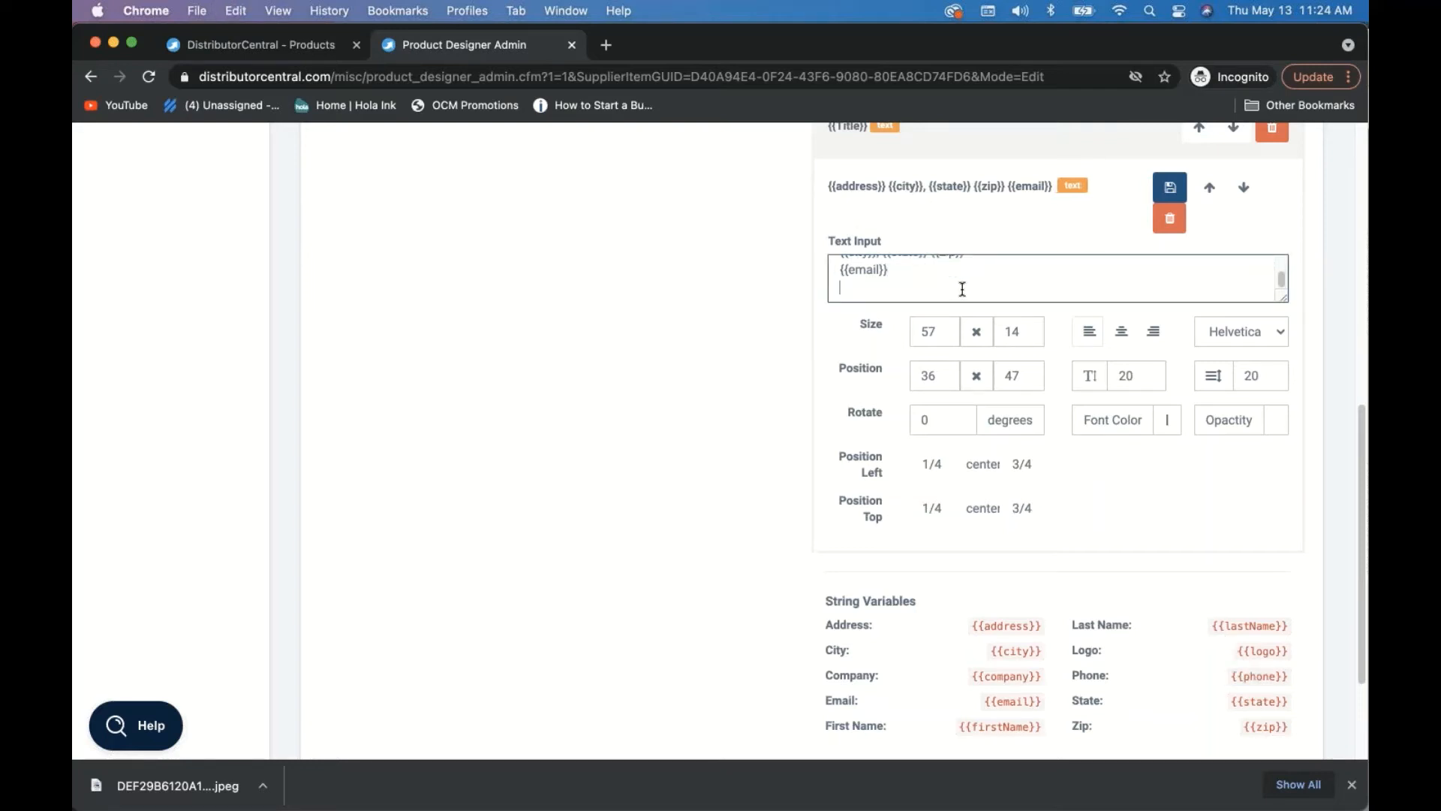
{"action": "key", "text": "super+v"}
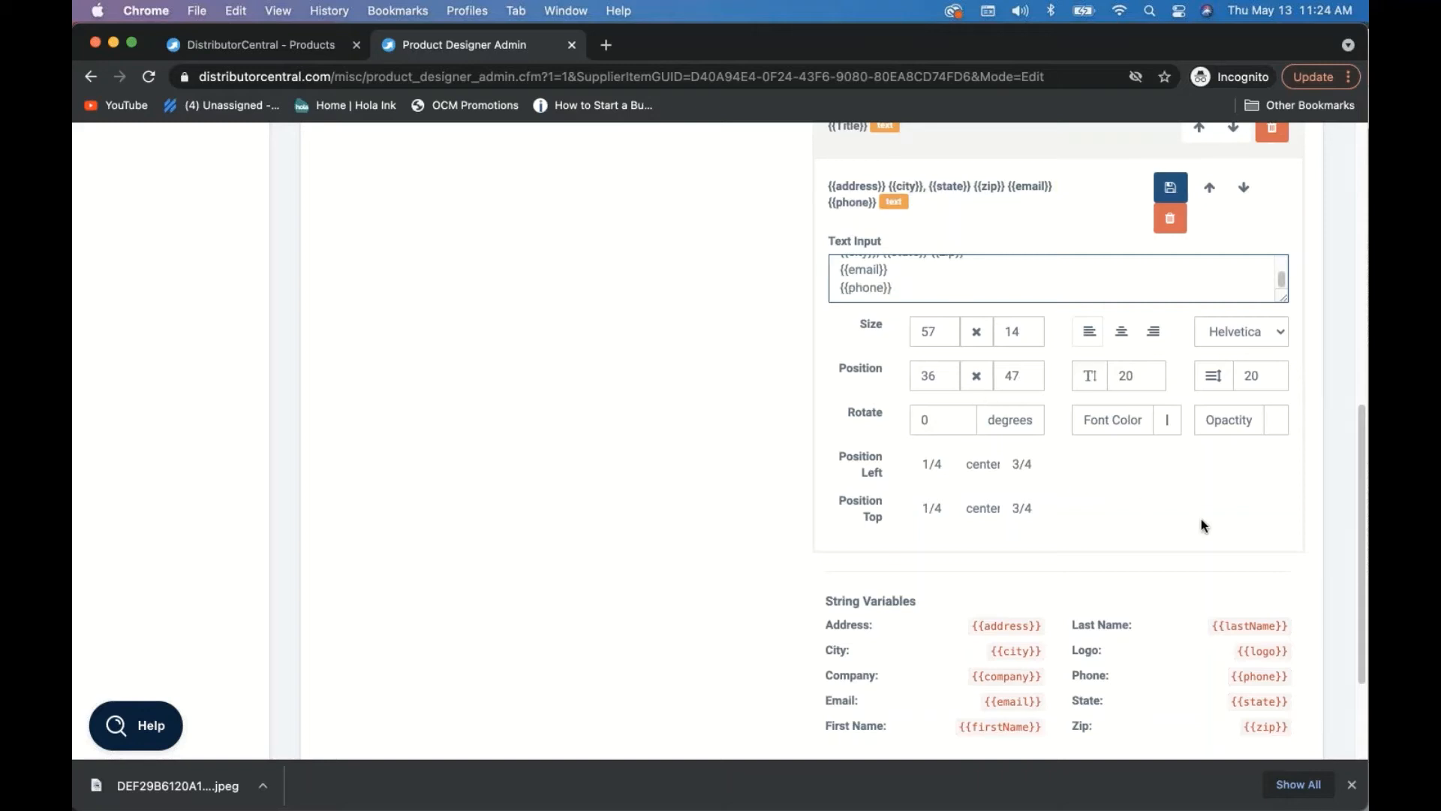
{"action": "scroll", "coordinate": [1201, 519], "scroll_direction": "up", "scroll_amount": 10}
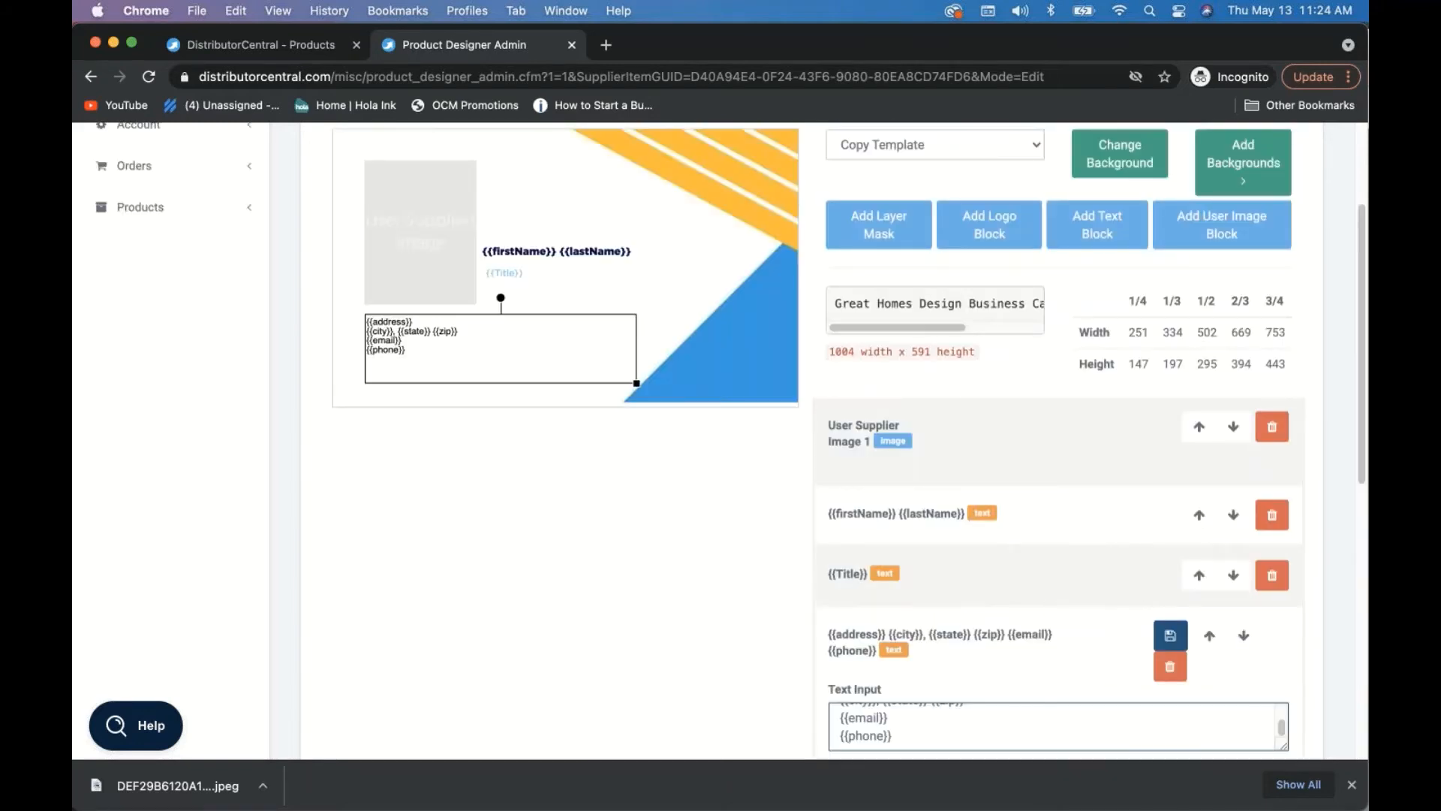
- Switch the contact text block's font to Gotham Book
{"action": "scroll", "coordinate": [896, 461], "scroll_direction": "down", "scroll_amount": 2}
{"action": "scroll", "coordinate": [530, 306], "scroll_direction": "down", "scroll_amount": 2}
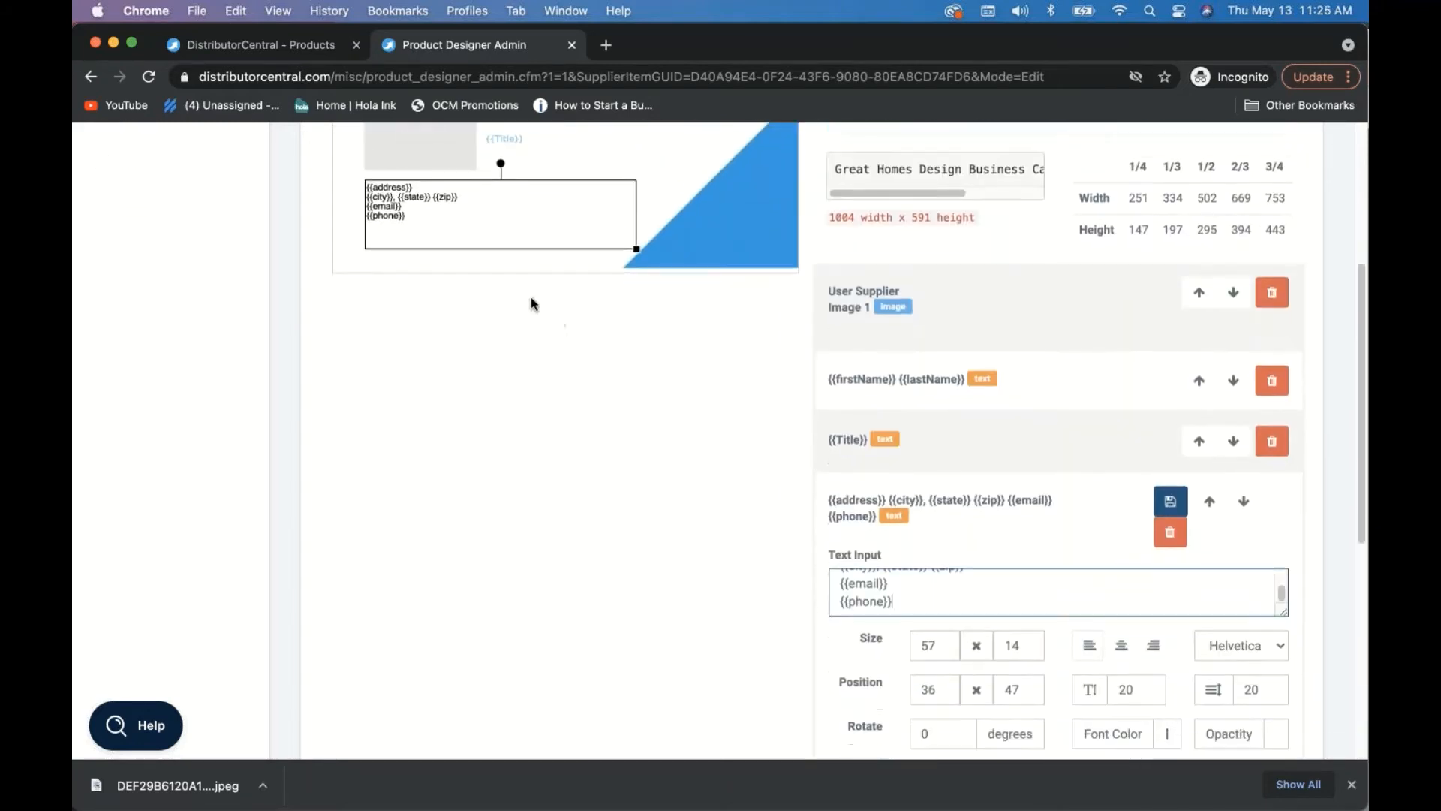
{"action": "scroll", "coordinate": [733, 537], "scroll_direction": "down", "scroll_amount": 2}
{"action": "left_click", "coordinate": [1223, 534]}
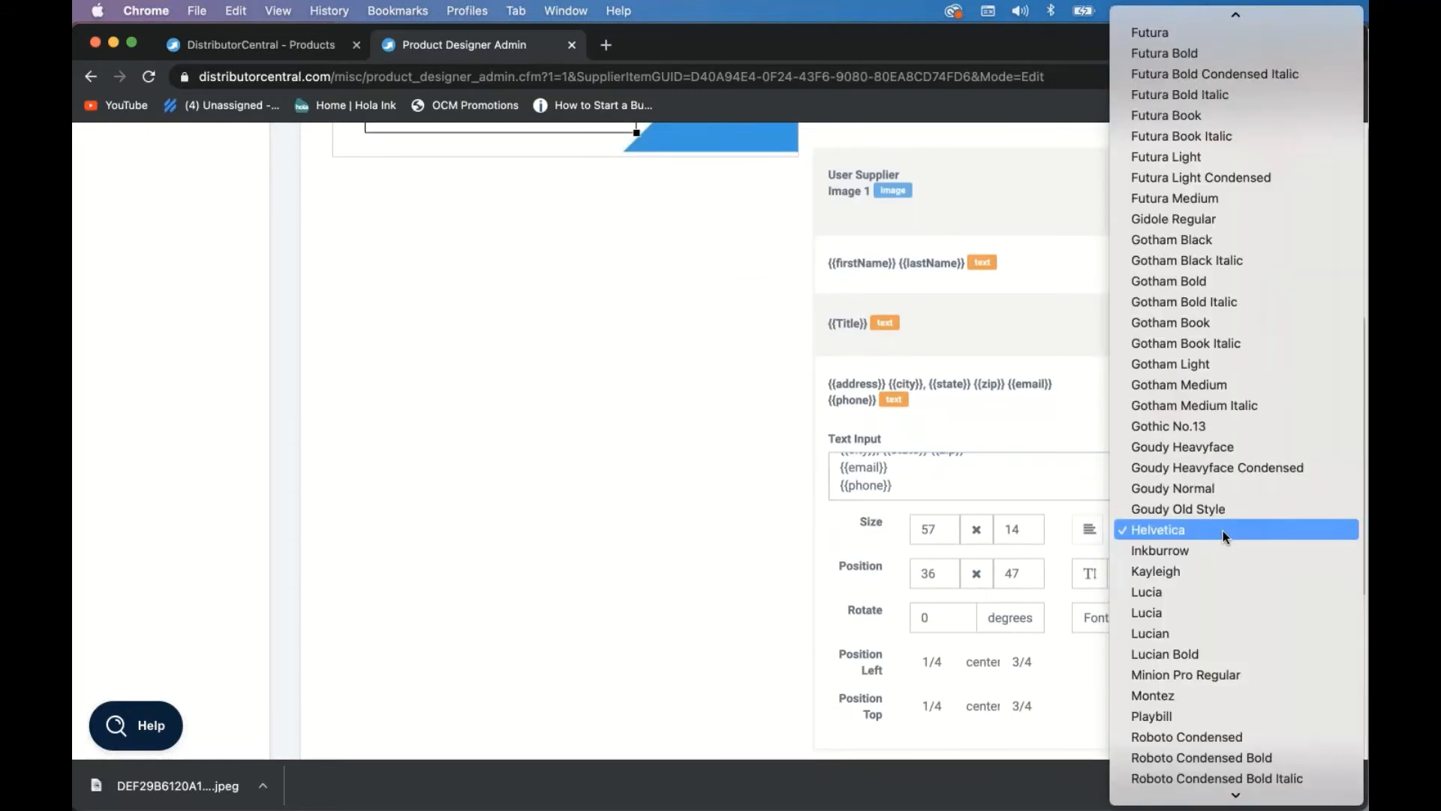
{"action": "left_click", "coordinate": [1154, 323]}
- Save the contact block's changes and then the whole product design
{"action": "scroll", "coordinate": [773, 296], "scroll_direction": "up", "scroll_amount": 5}
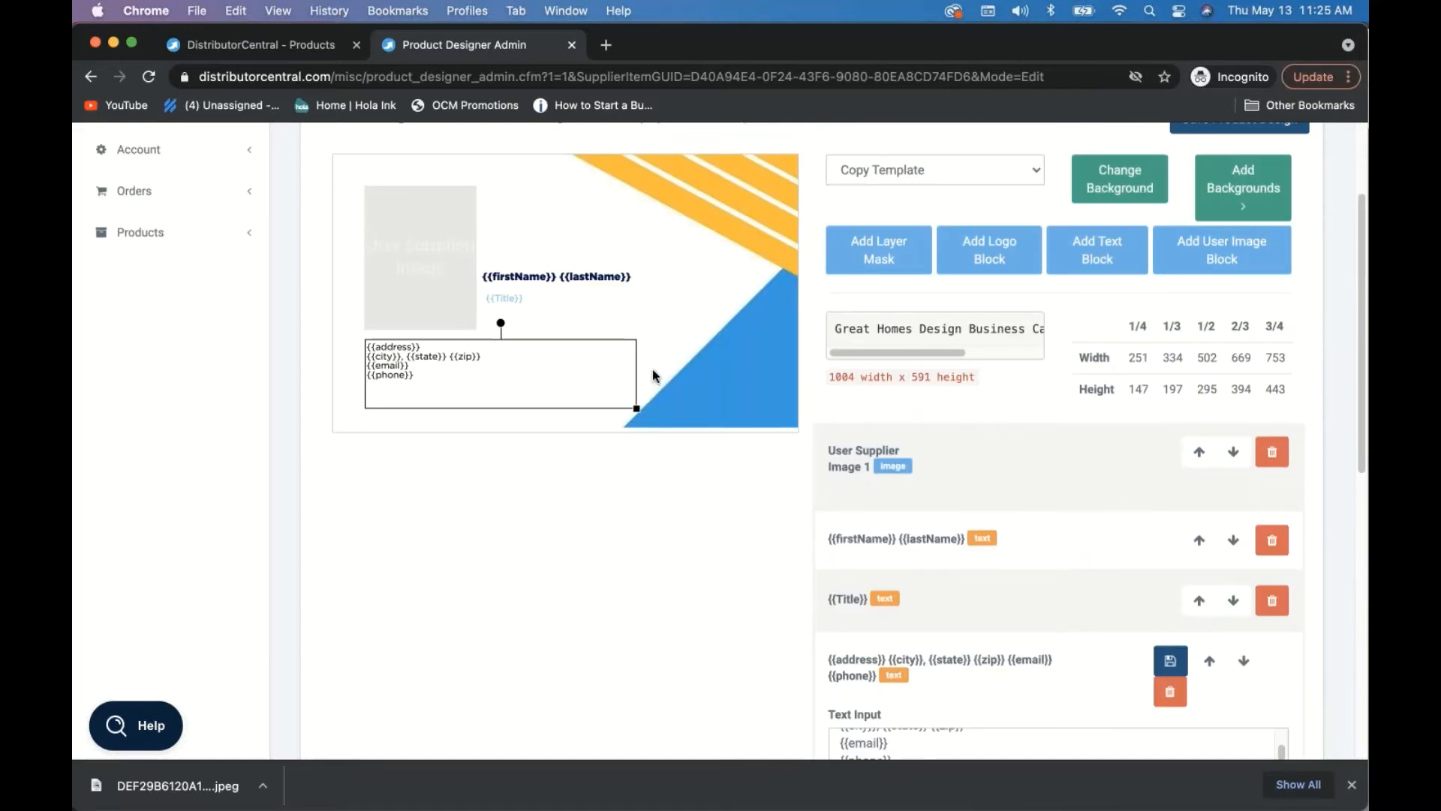
{"action": "left_click", "coordinate": [1171, 661]}
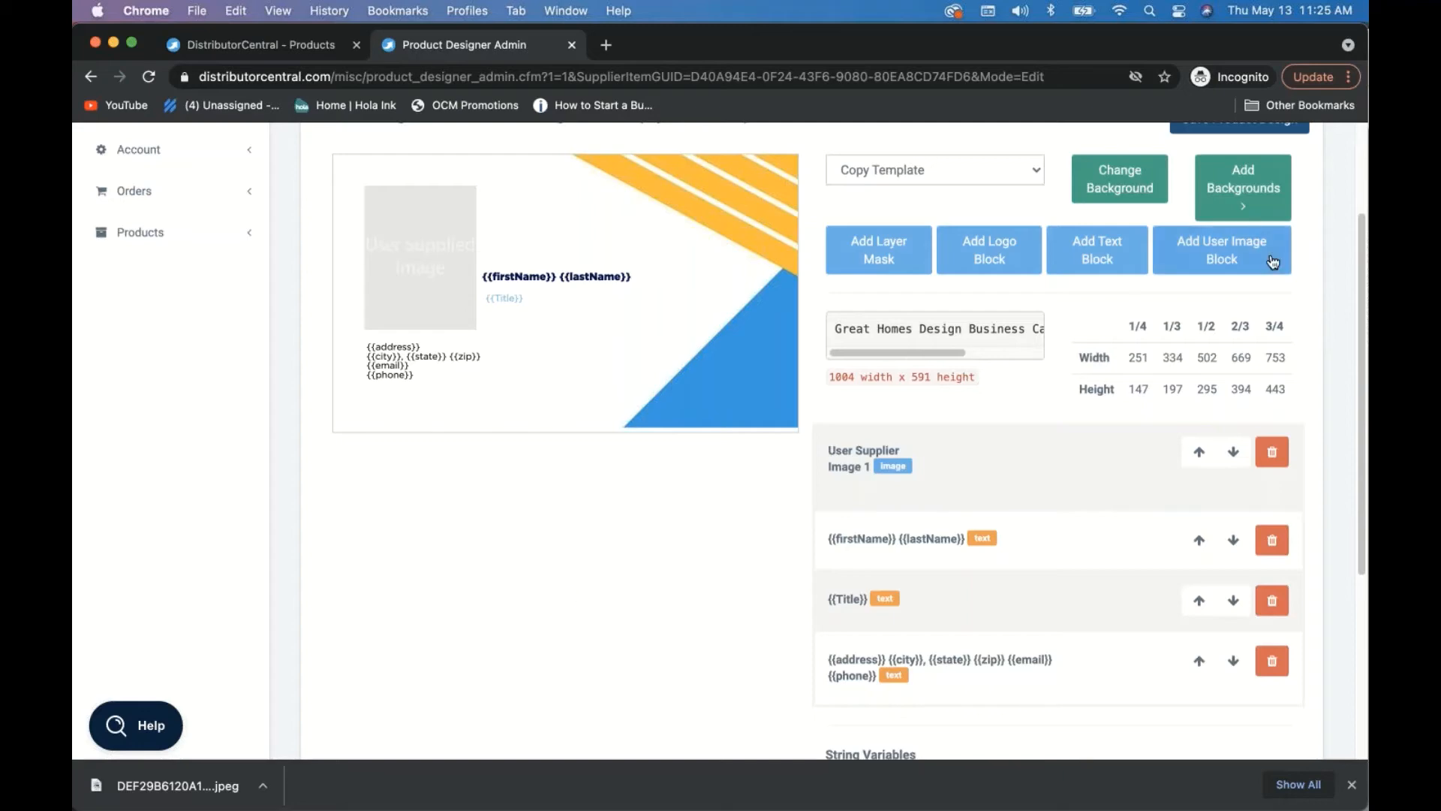
{"action": "scroll", "coordinate": [1274, 261], "scroll_direction": "up", "scroll_amount": 3}
{"action": "left_click", "coordinate": [1239, 257]}
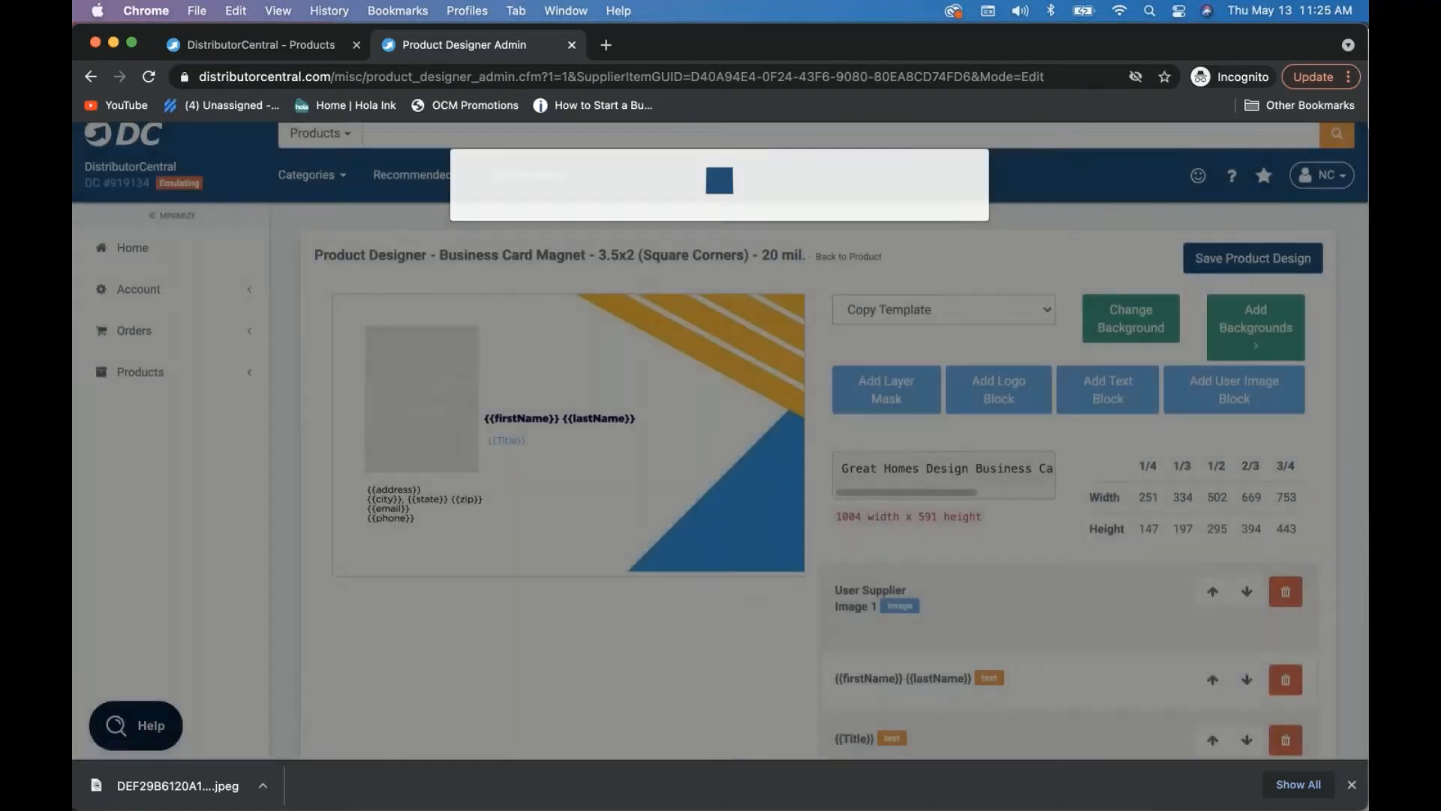
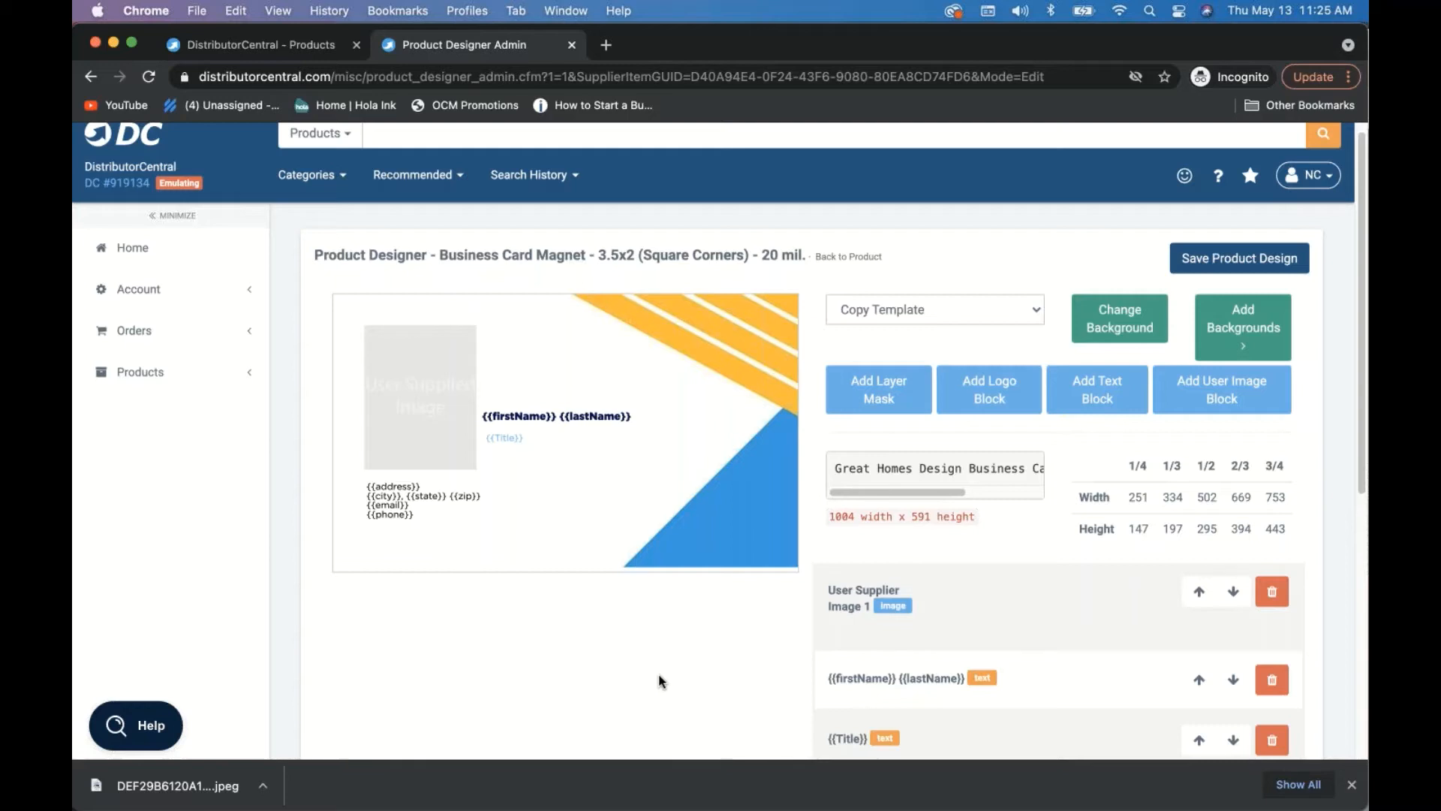
- Go through Products > Advanced Features in the sidebar to reach the Product List Manager
{"action": "scroll", "coordinate": [716, 670], "scroll_direction": "up", "scroll_amount": 1}
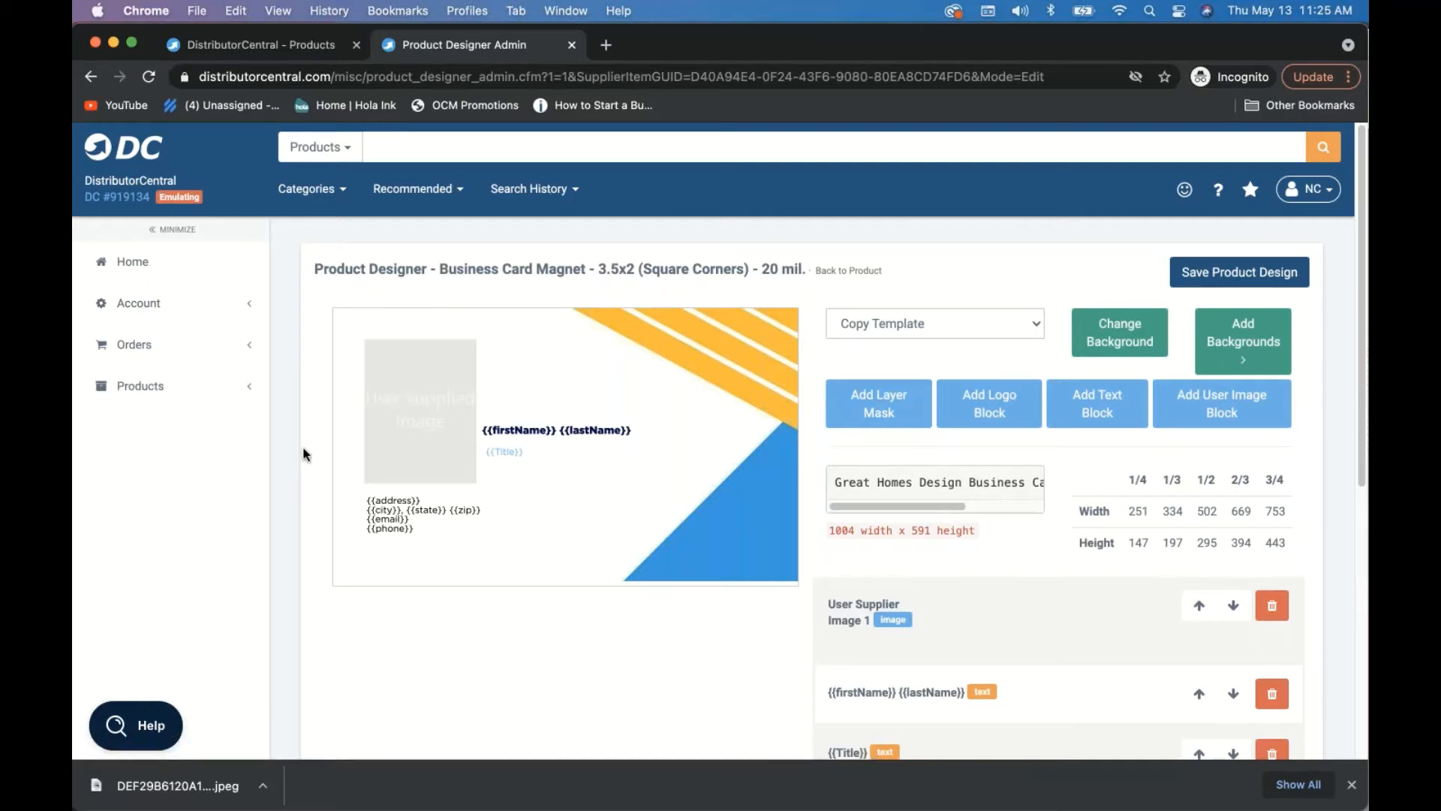
{"action": "left_click", "coordinate": [142, 386]}
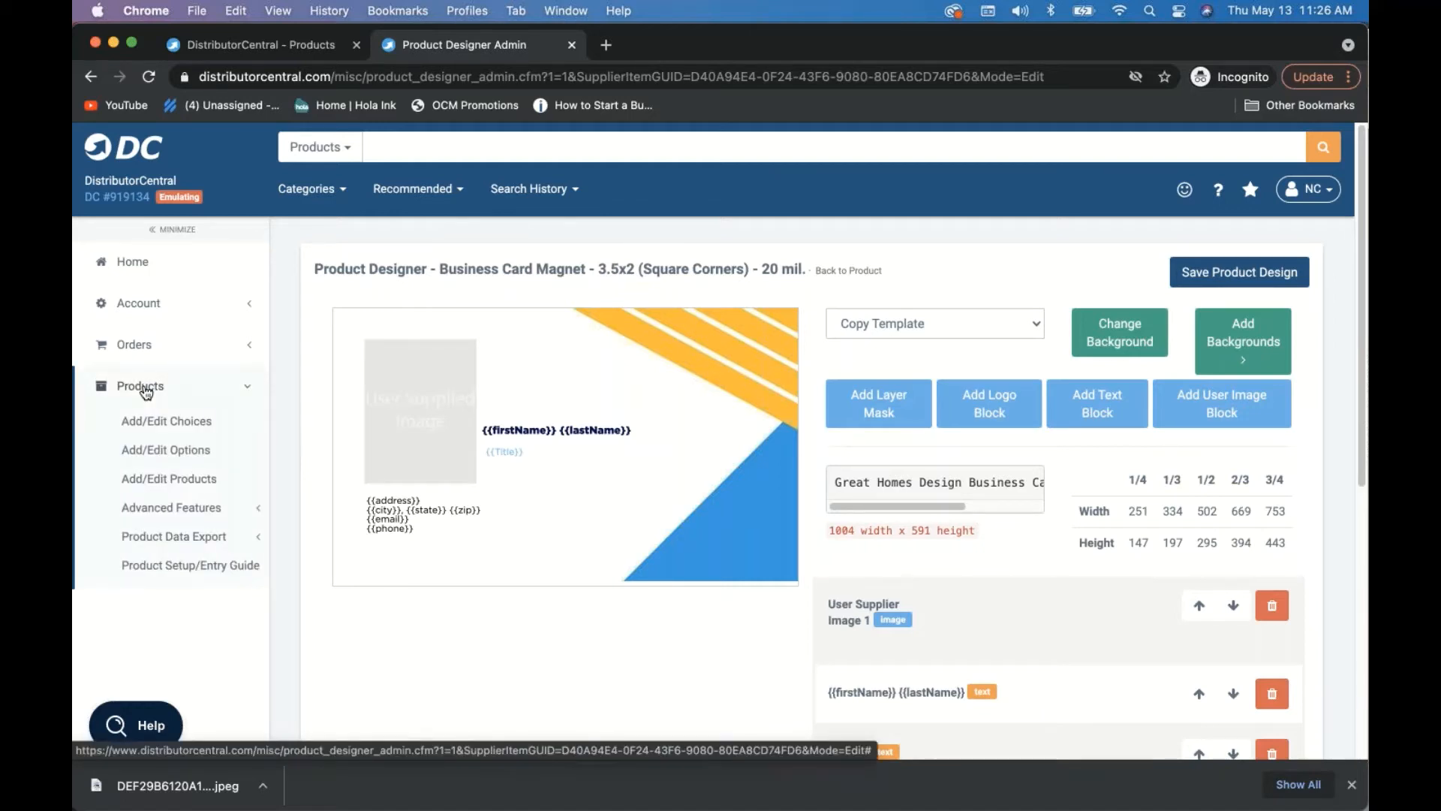
{"action": "left_click", "coordinate": [187, 511]}
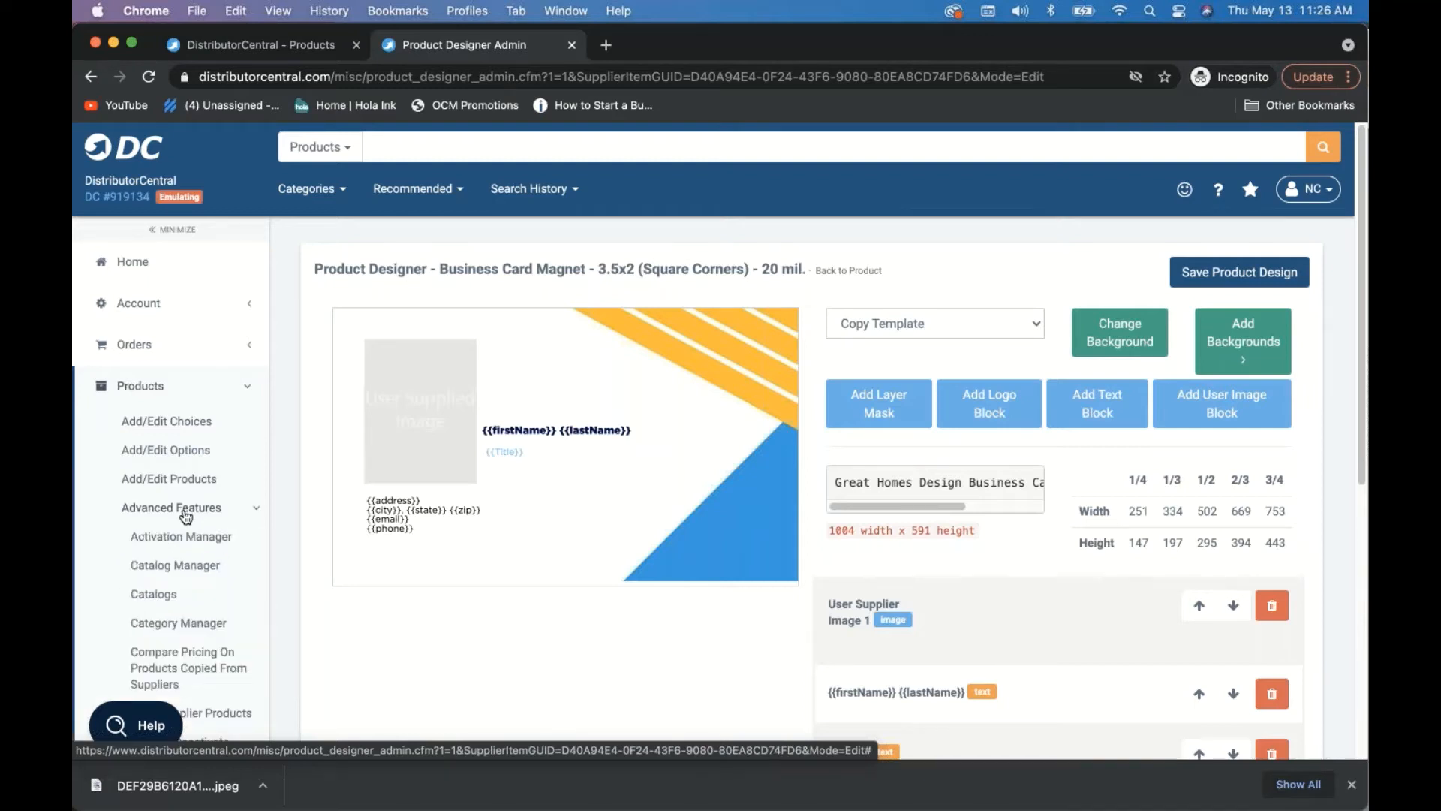
{"action": "left_click", "coordinate": [852, 275]}
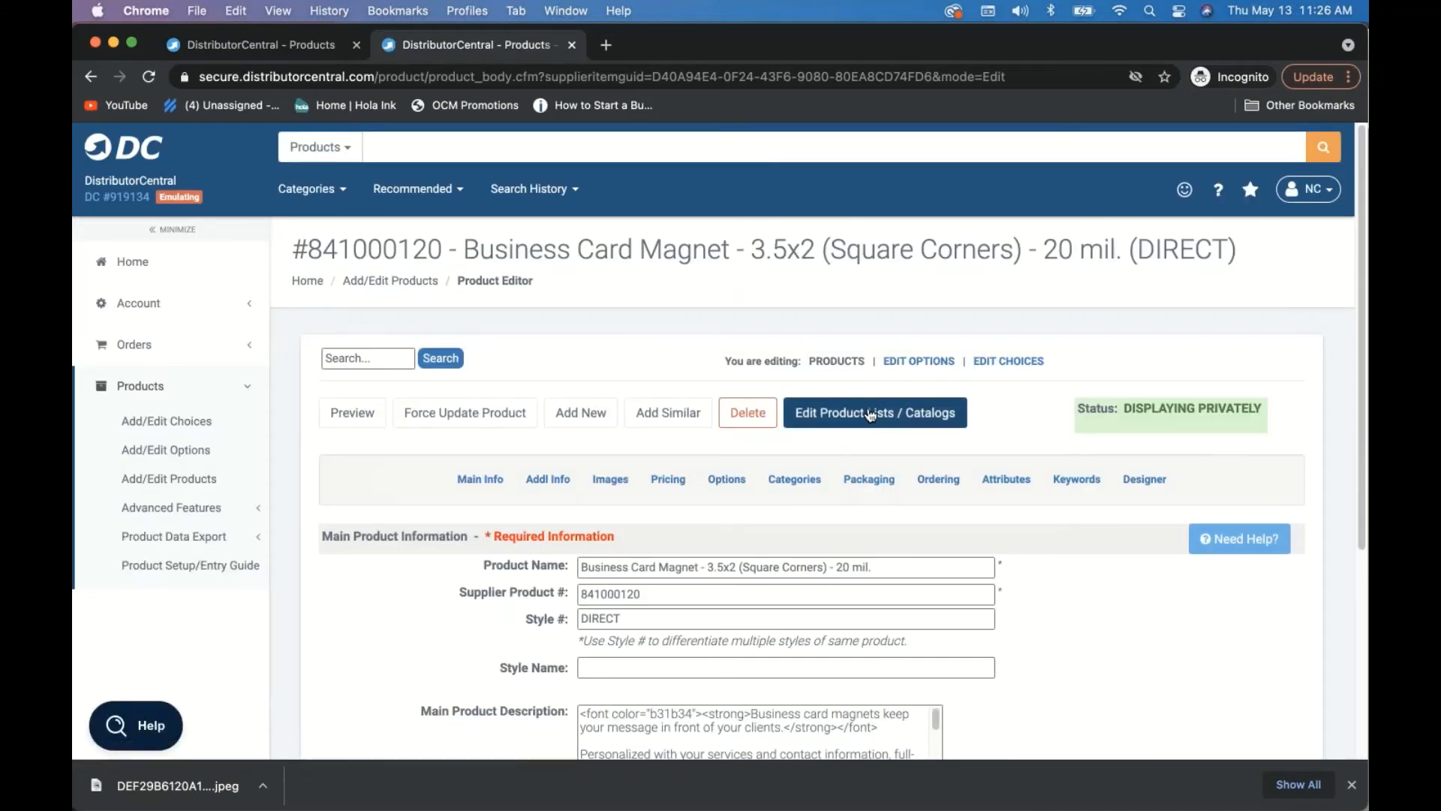
{"action": "left_click", "coordinate": [187, 505]}
{"action": "scroll", "coordinate": [188, 517], "scroll_direction": "down", "scroll_amount": 1}
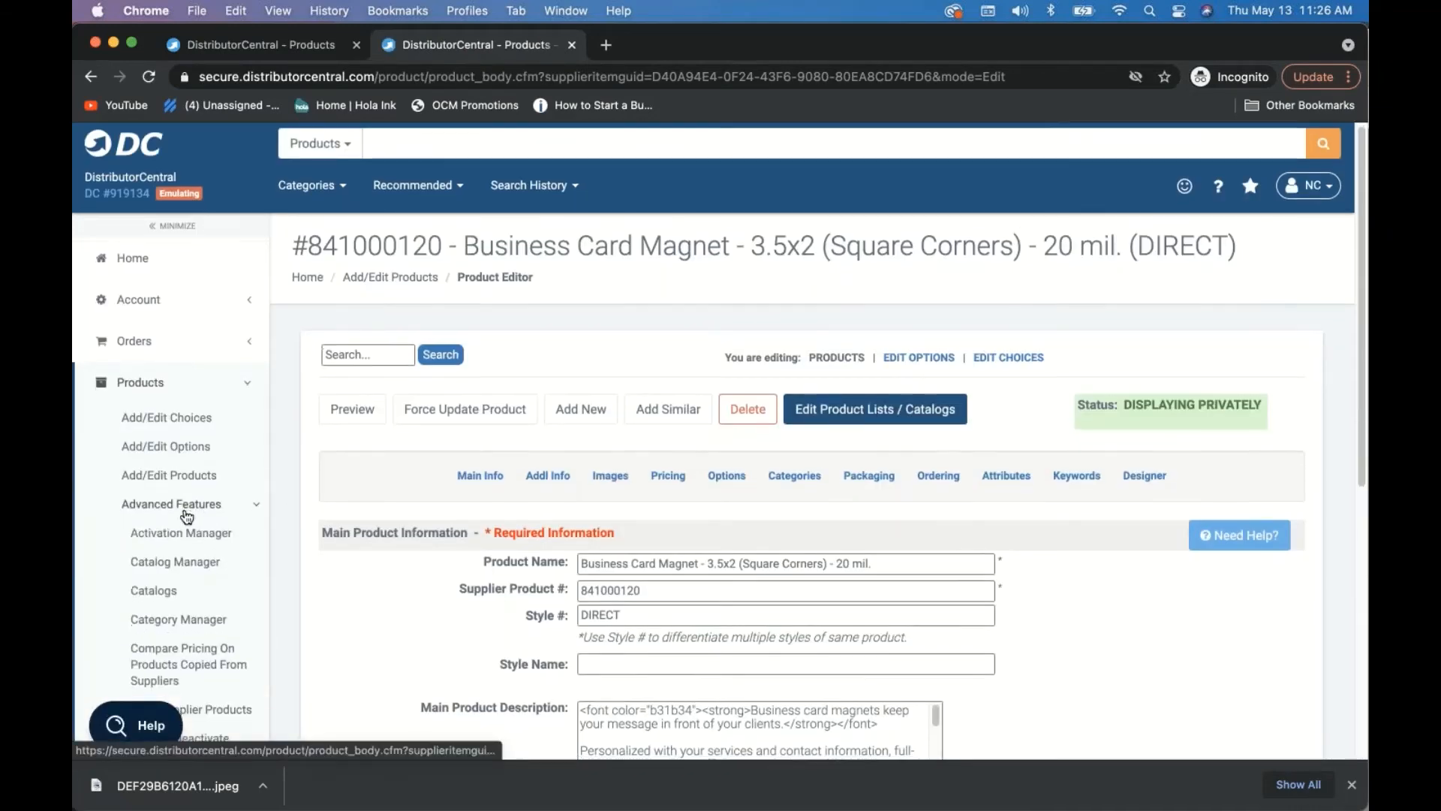
{"action": "scroll", "coordinate": [189, 540], "scroll_direction": "down", "scroll_amount": 8}
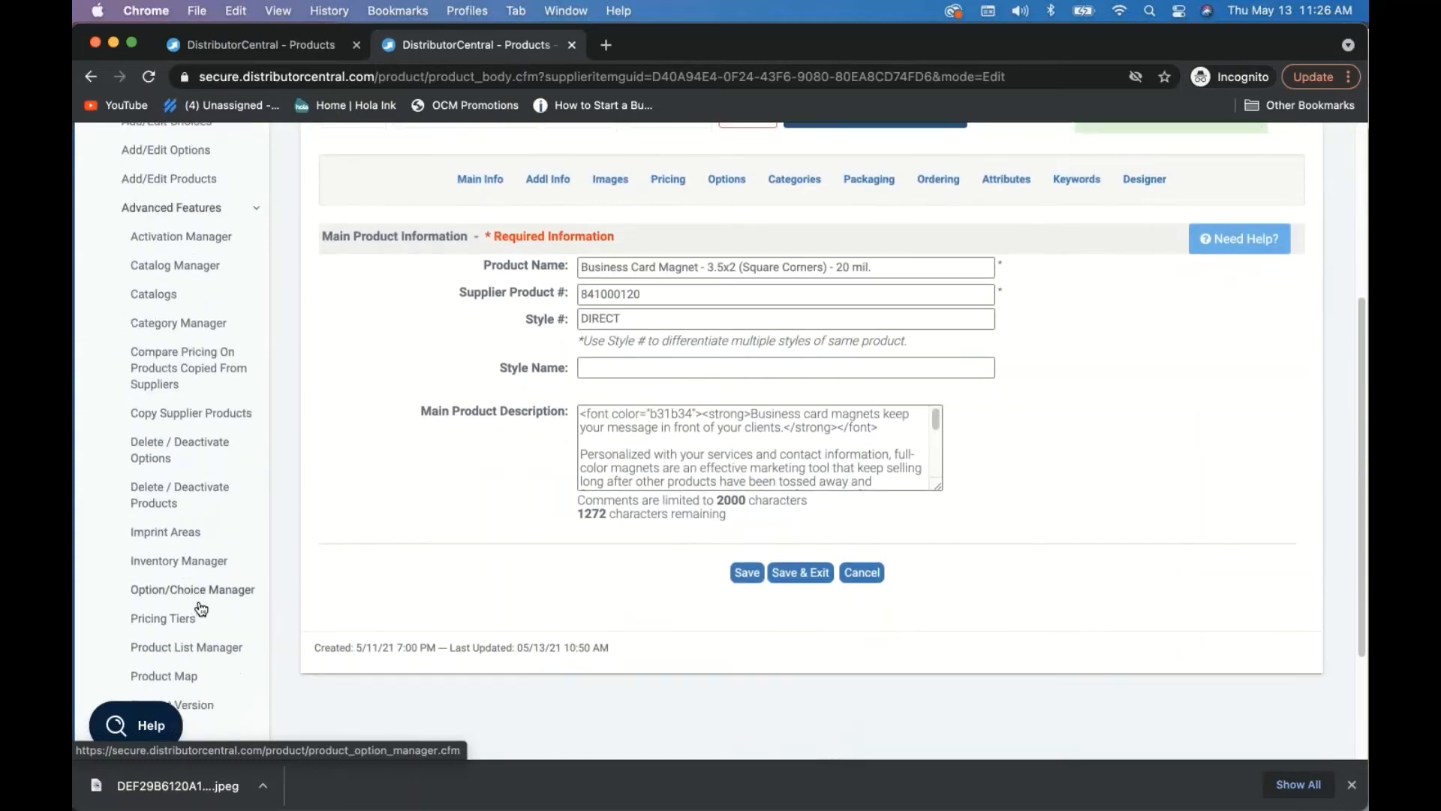
{"action": "scroll", "coordinate": [198, 623], "scroll_direction": "down", "scroll_amount": 1}
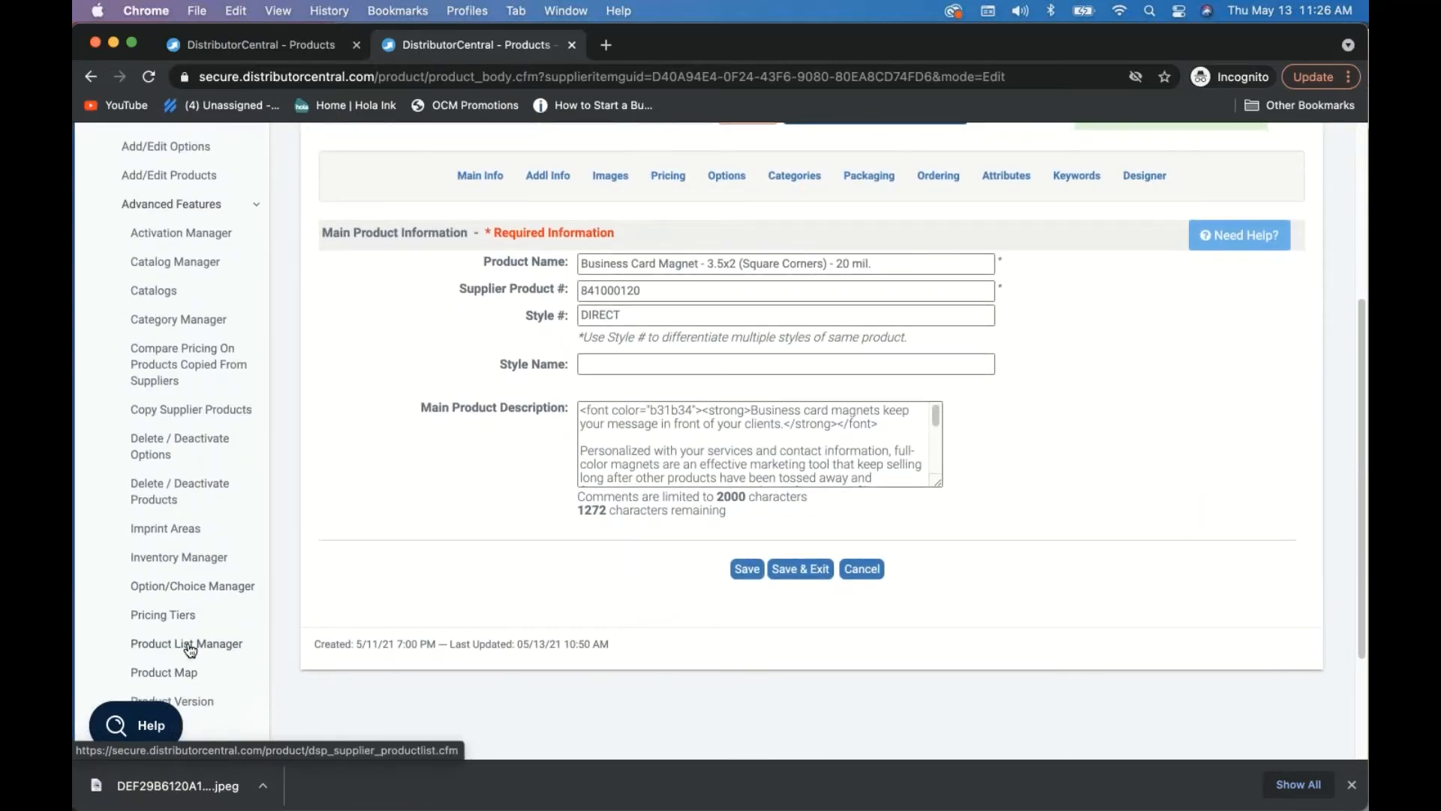
{"action": "left_click", "coordinate": [190, 650]}
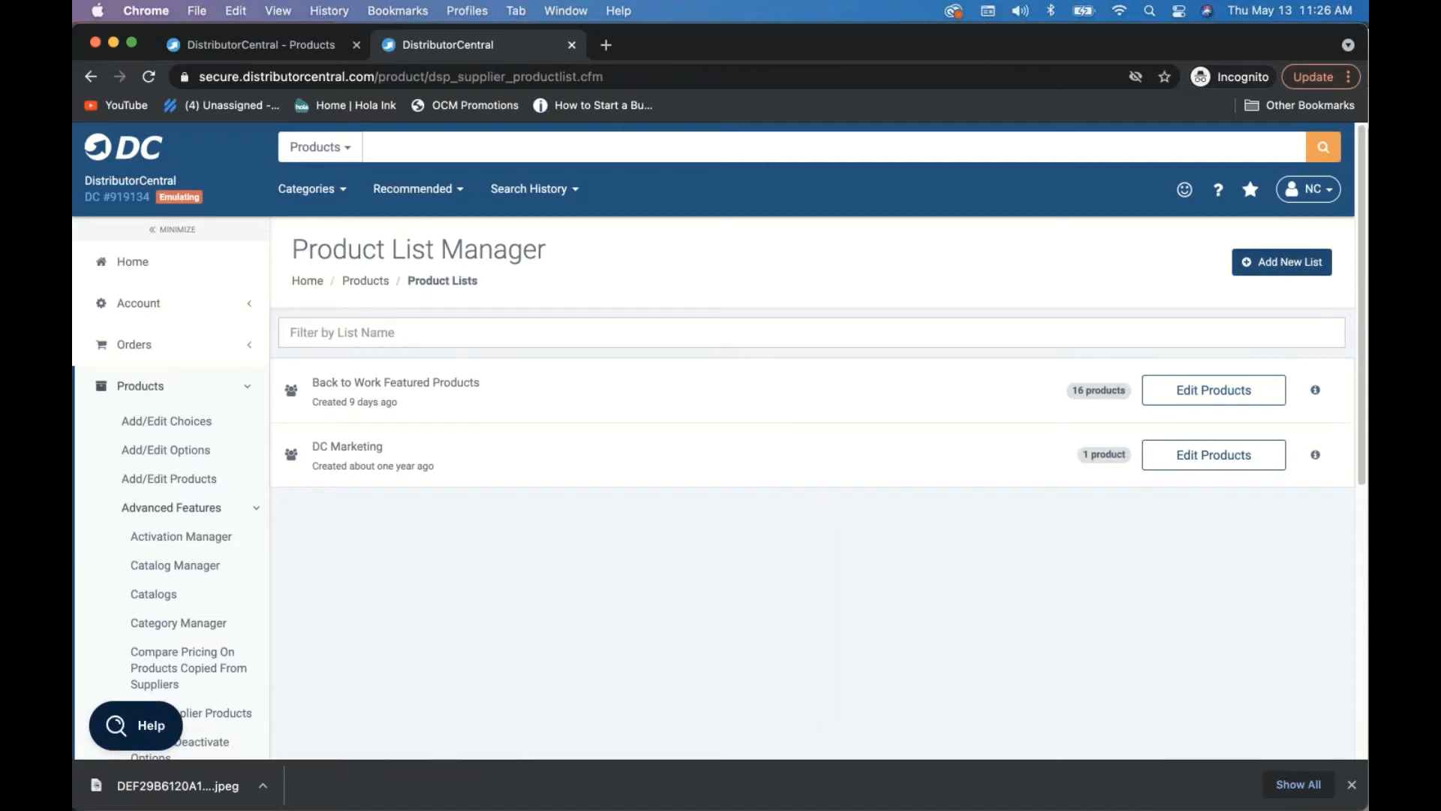
- Create a new product list named 'Great Homes'
{"action": "left_click", "coordinate": [1282, 262]}
{"action": "type", "text": "Great Homes"}
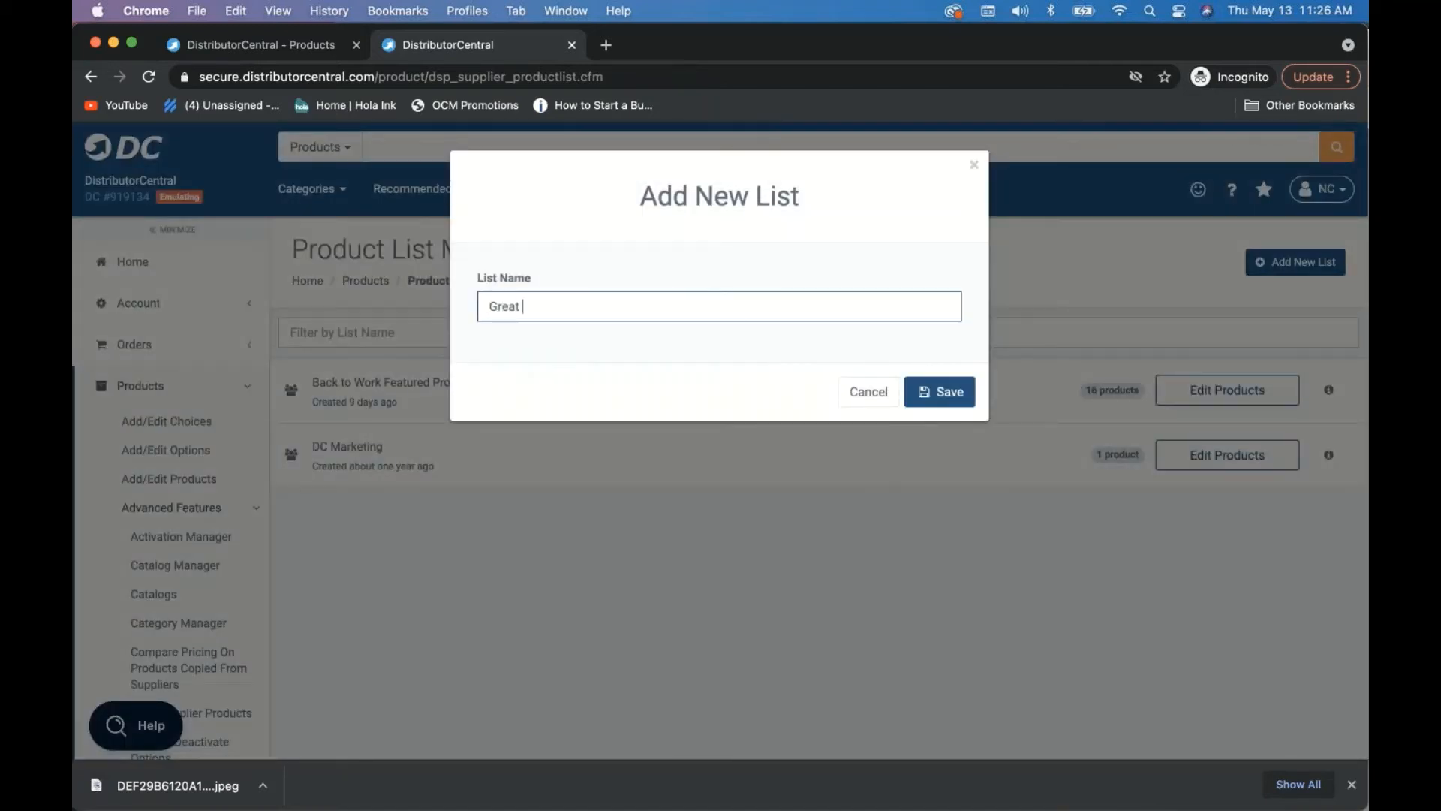
{"action": "left_click", "coordinate": [962, 404]}
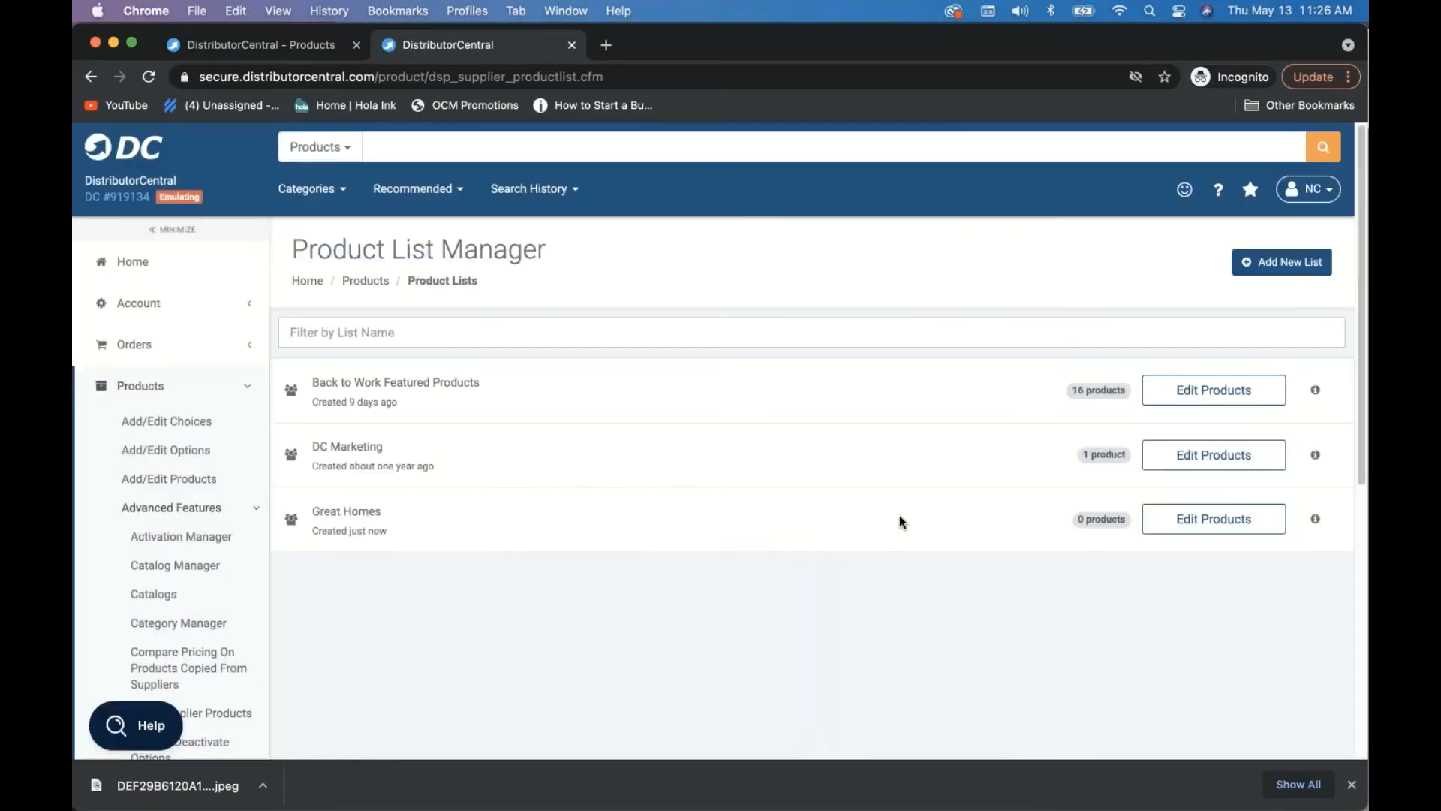
- Add the business card magnet, FriXion pen, Kong tumbler, and white and yellow stadium cups to Great Homes
{"action": "left_click", "coordinate": [1213, 526]}
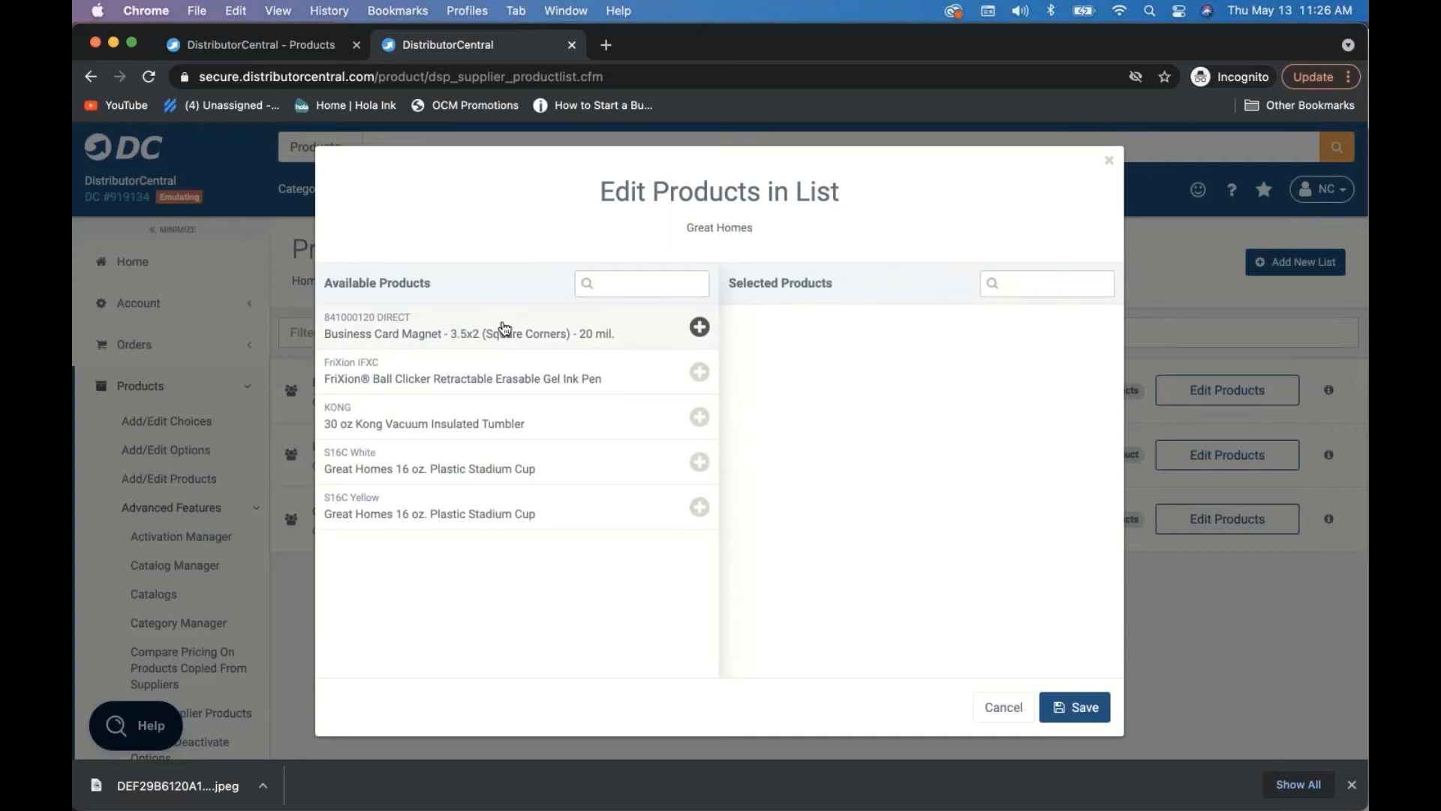
{"action": "left_click", "coordinate": [504, 328]}
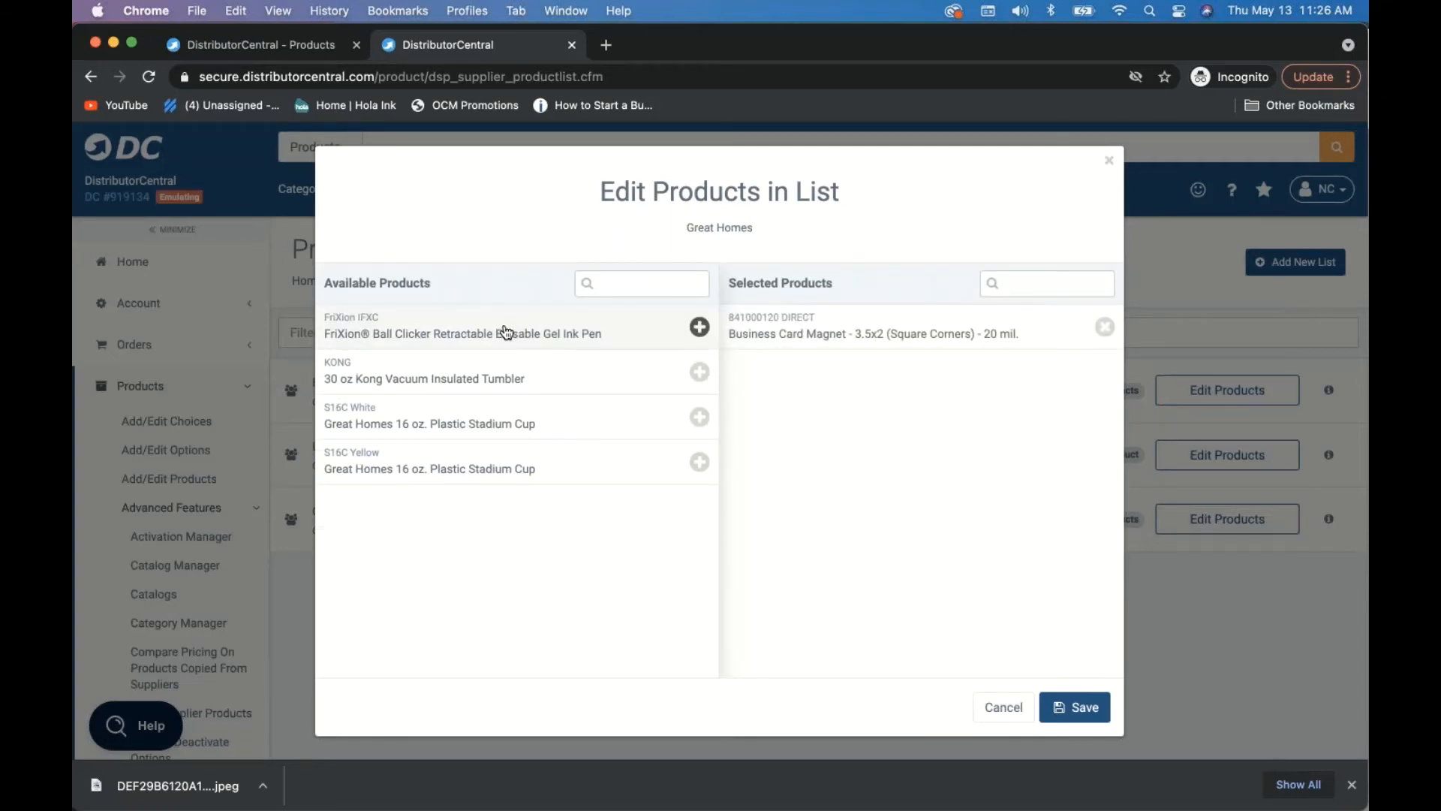
{"action": "left_click", "coordinate": [505, 330]}
{"action": "left_click", "coordinate": [505, 331]}
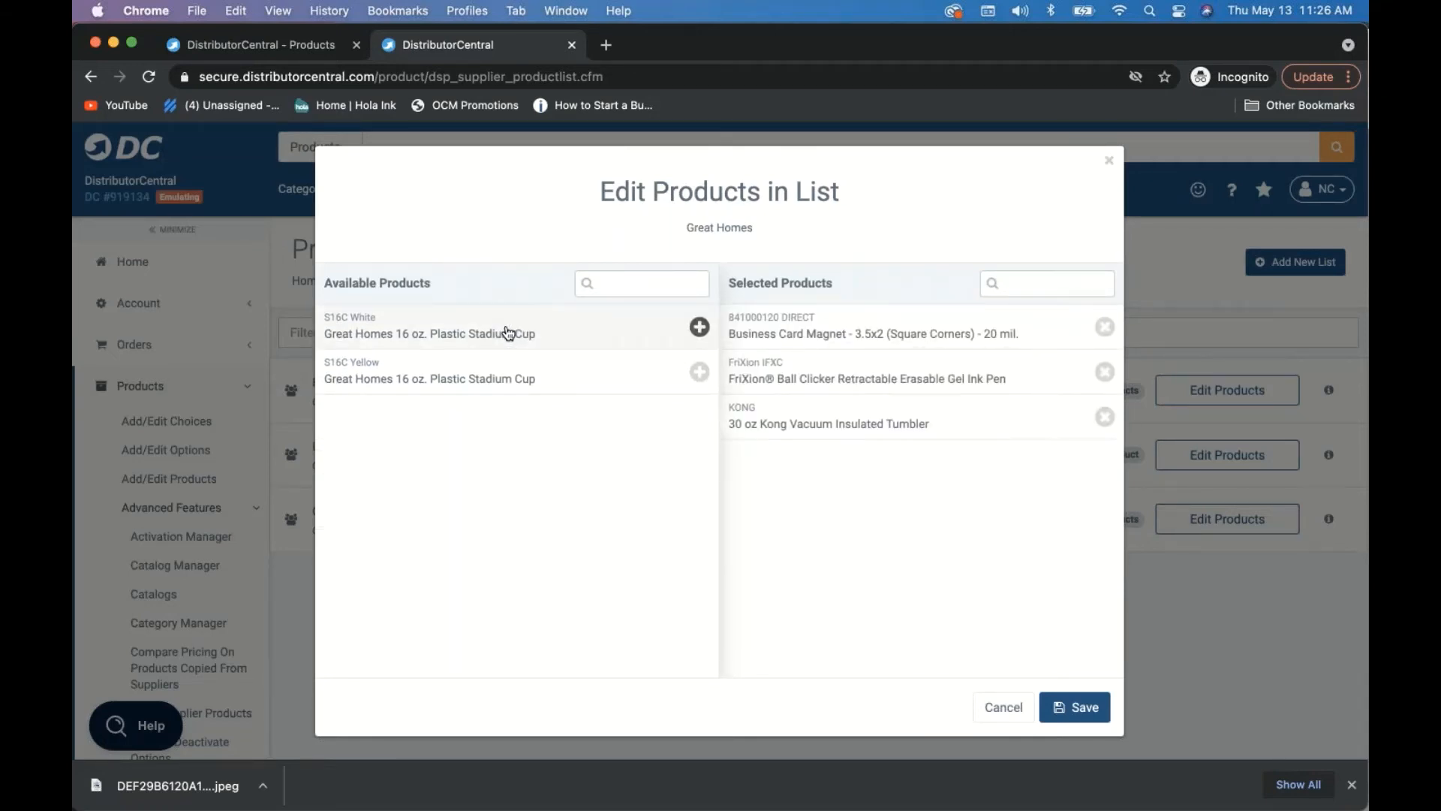
{"action": "left_click_drag", "start_coordinate": [566, 335], "coordinate": [567, 340]}
{"action": "left_click", "coordinate": [565, 337]}
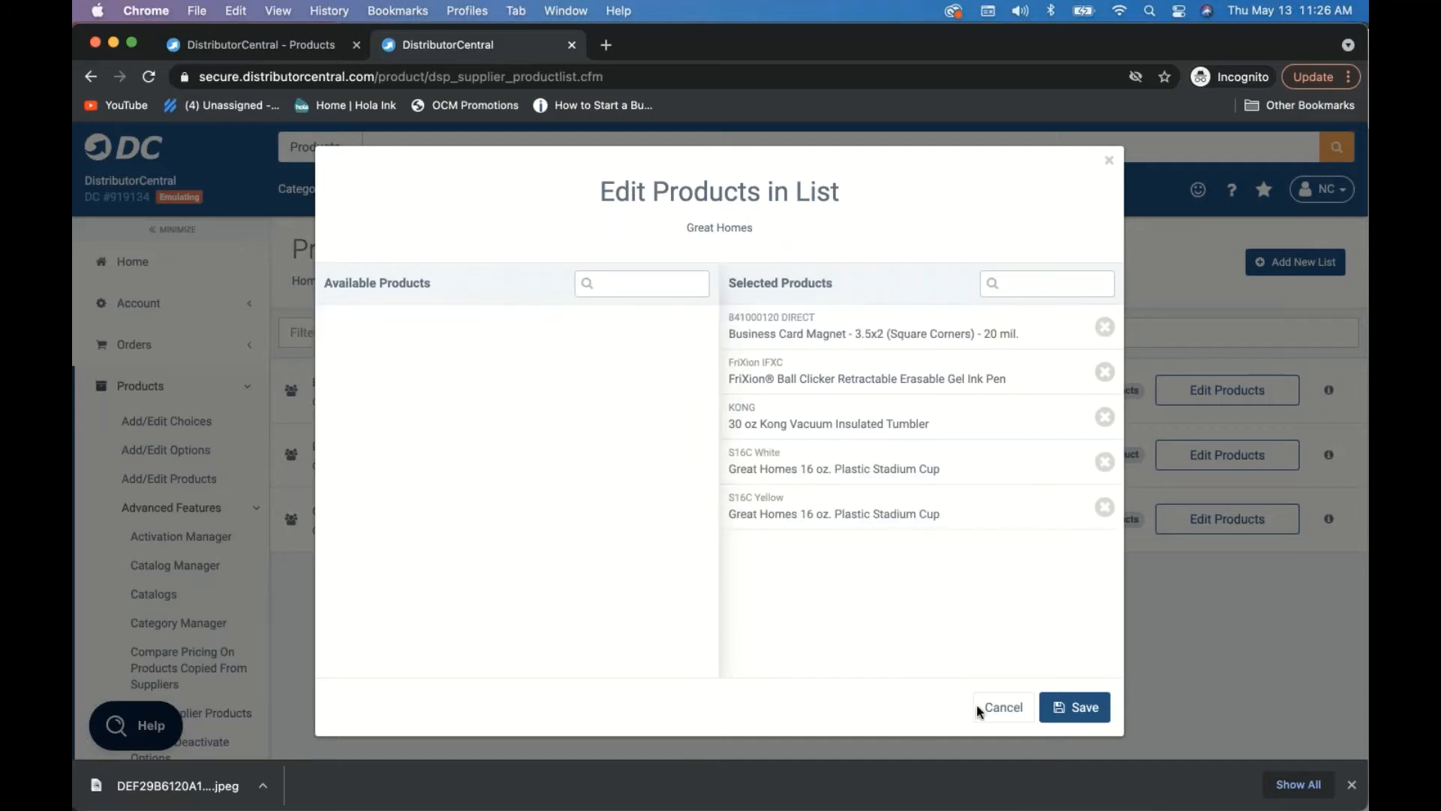
{"action": "left_click", "coordinate": [1097, 709]}
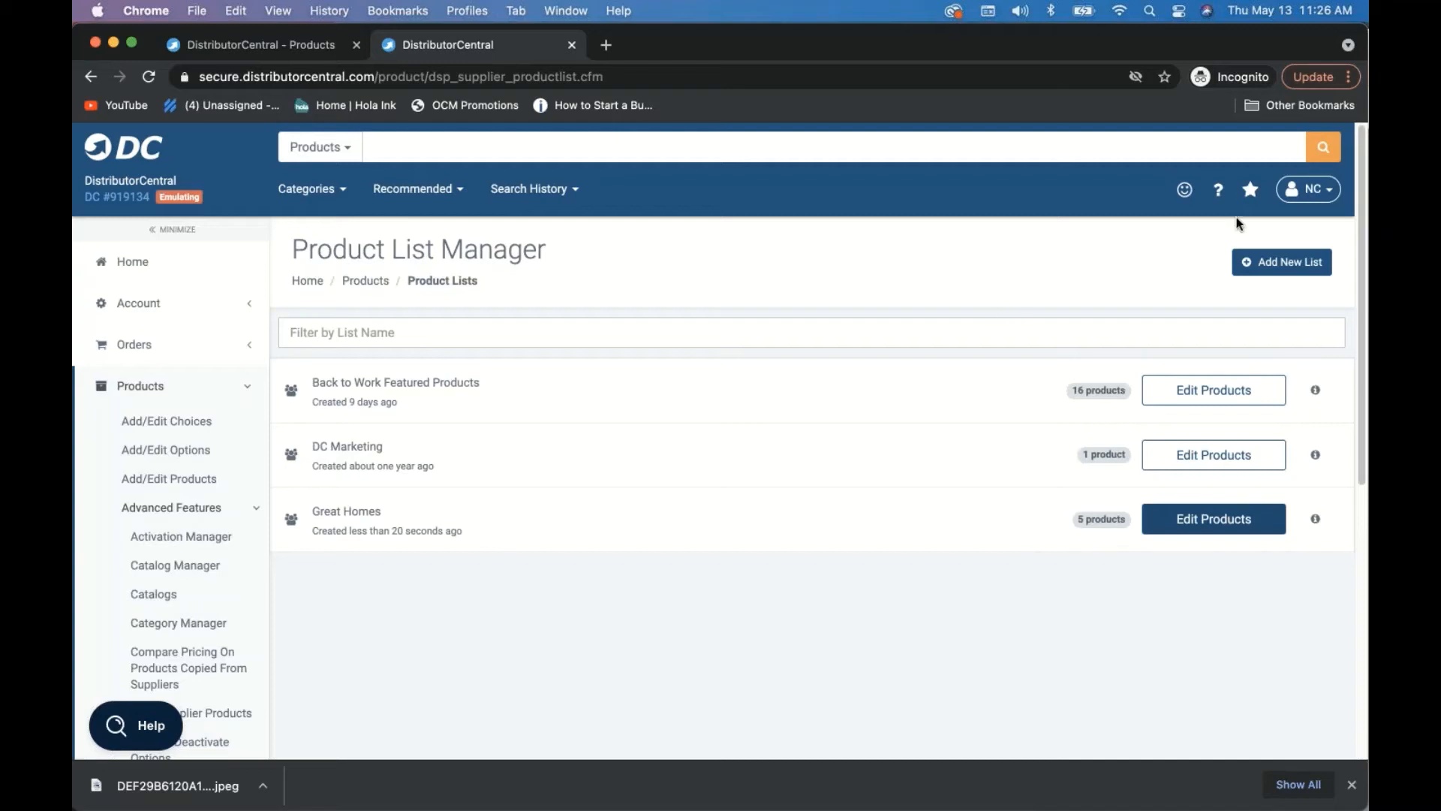
- Switch to the DC Marketing account and go to the Hosting Manager's website list
{"action": "left_click", "coordinate": [1310, 196]}
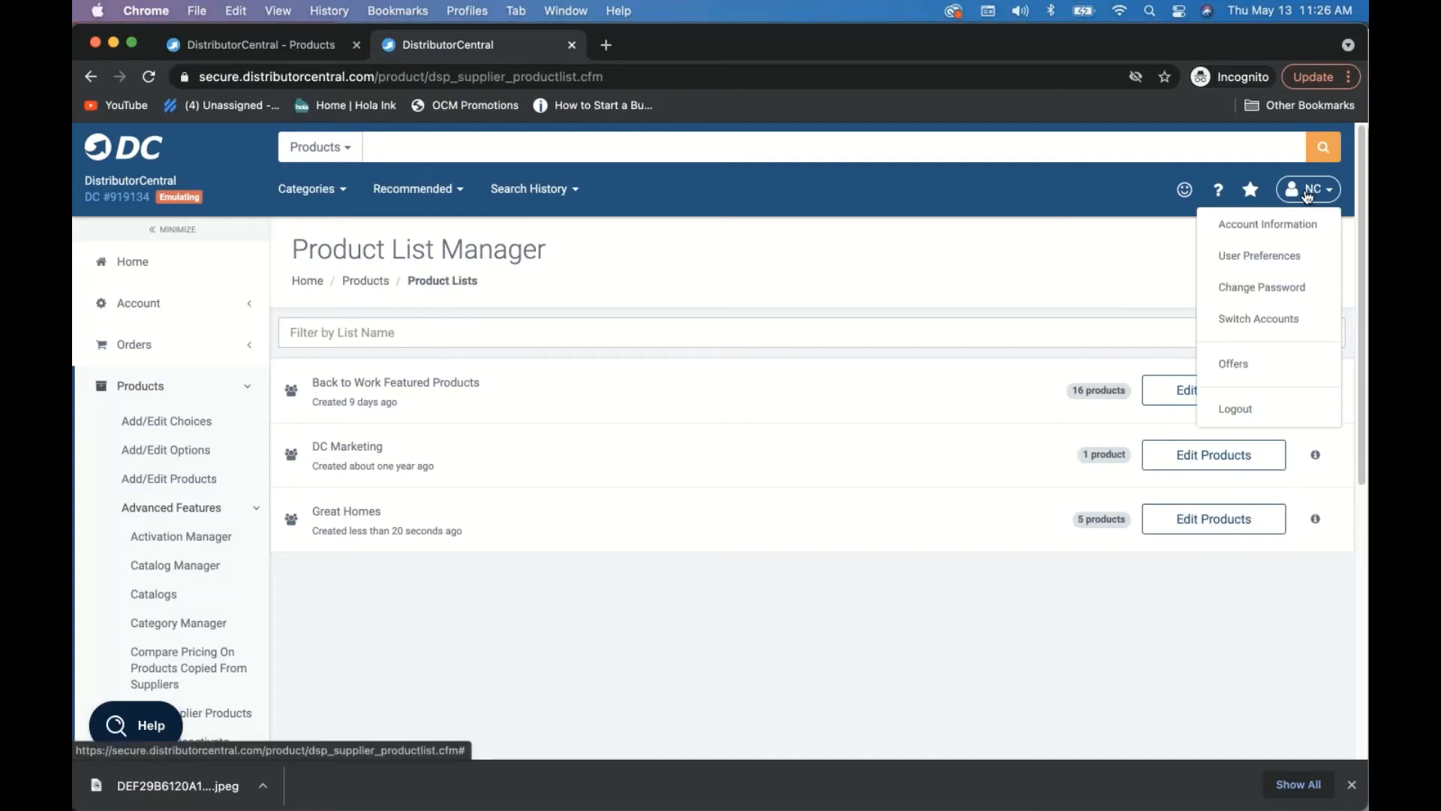
{"action": "left_click", "coordinate": [1260, 321]}
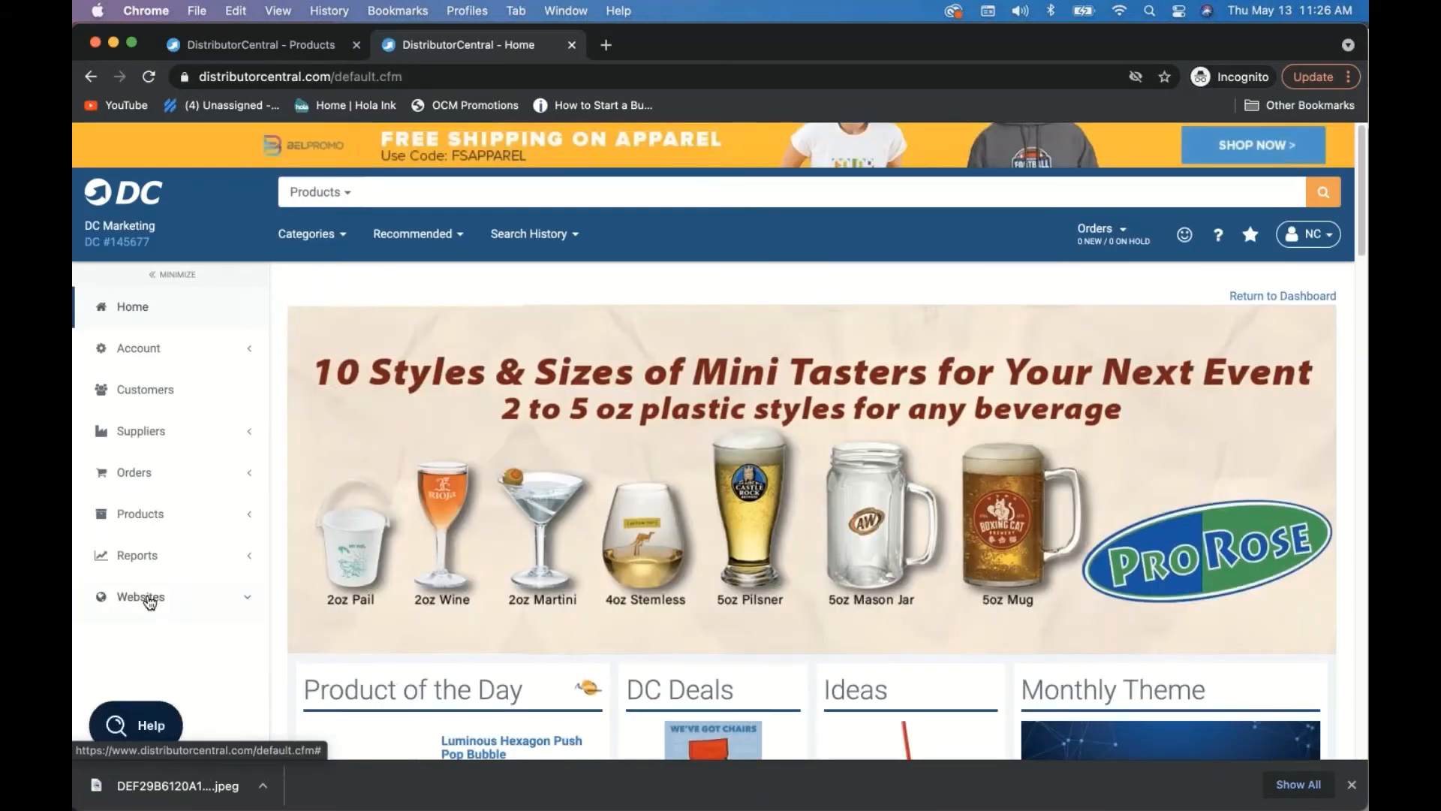
{"action": "left_click", "coordinate": [143, 597]}
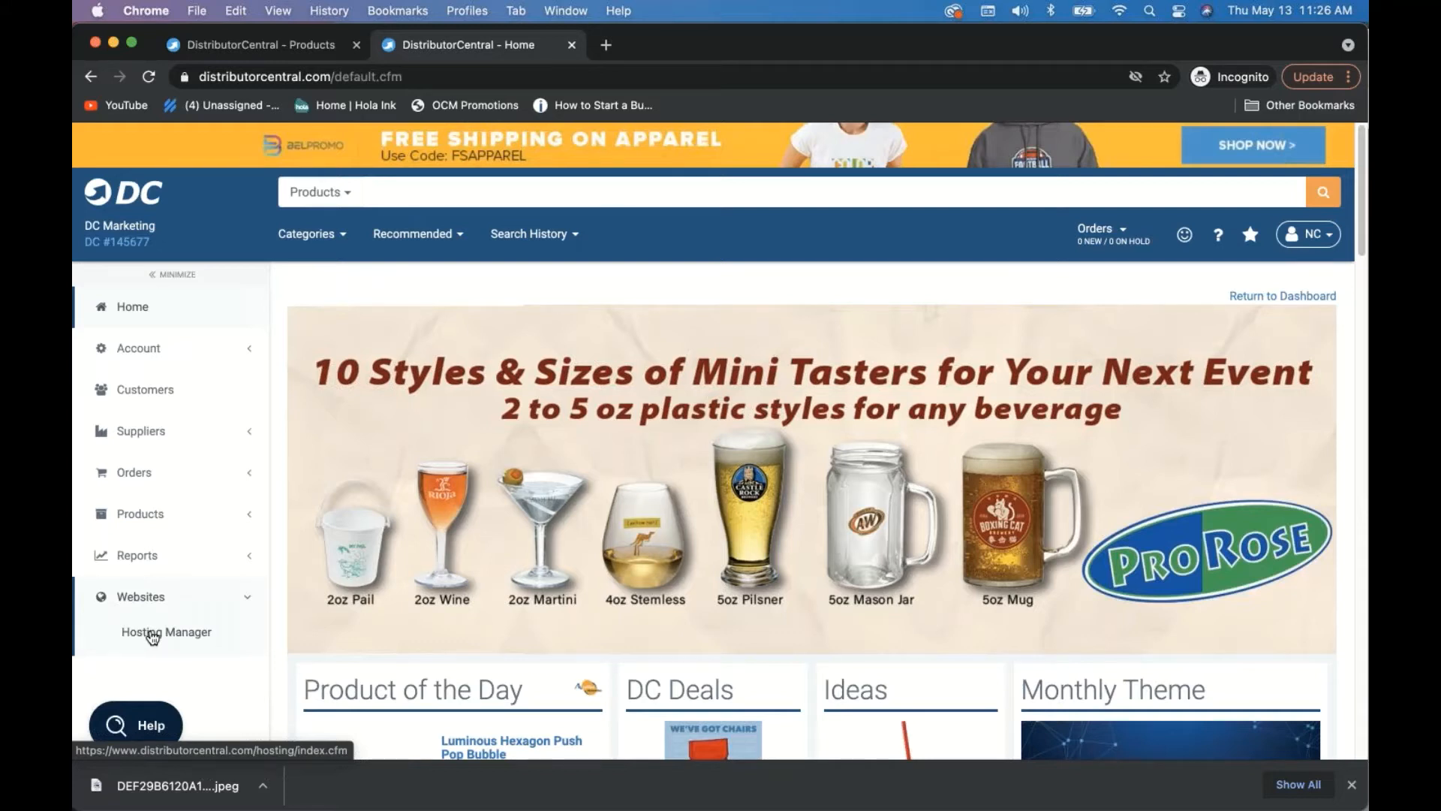
{"action": "left_click", "coordinate": [153, 634]}
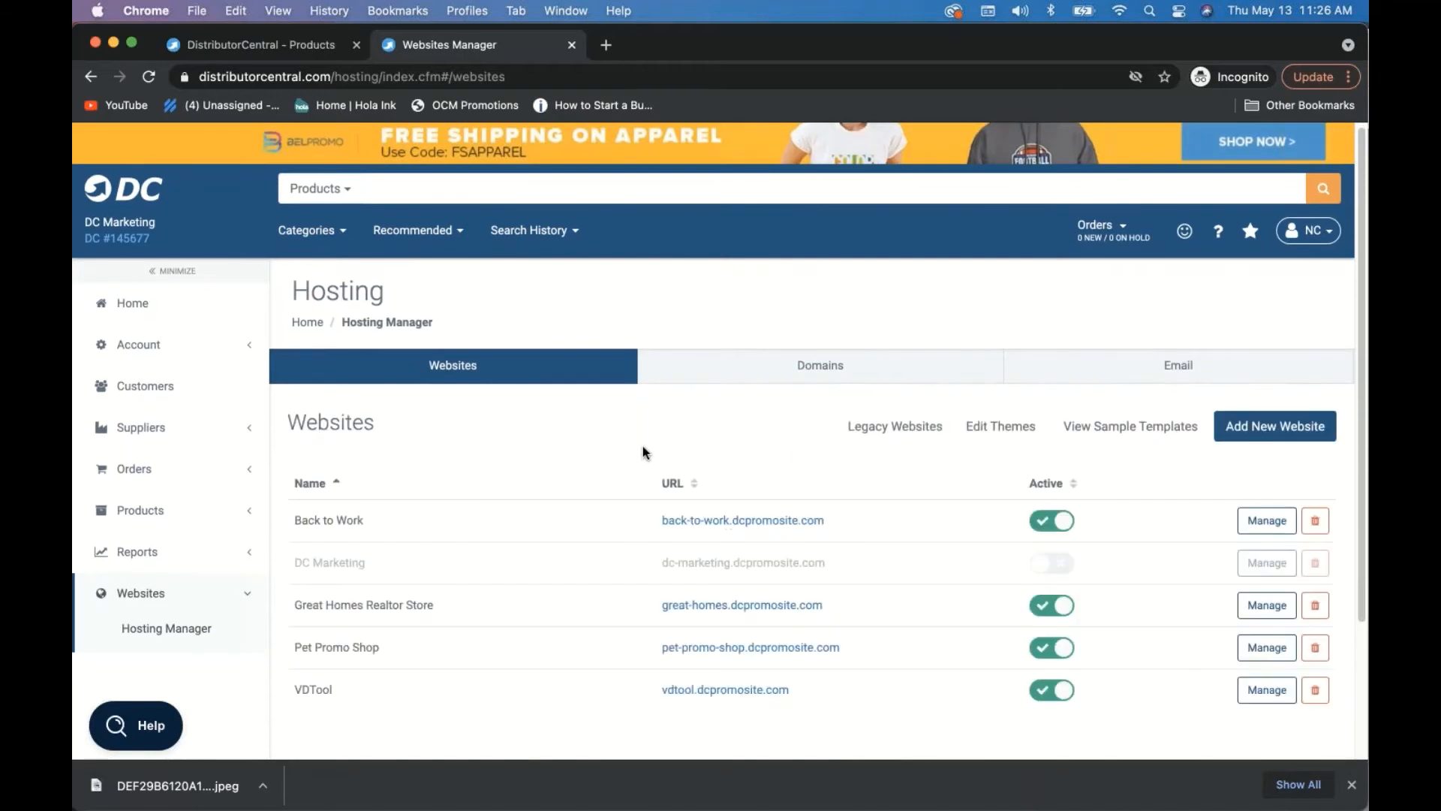
- Manage the Great Homes Realtor Store website and go to its product designer preferences
{"action": "scroll", "coordinate": [643, 452], "scroll_direction": "down", "scroll_amount": 3}
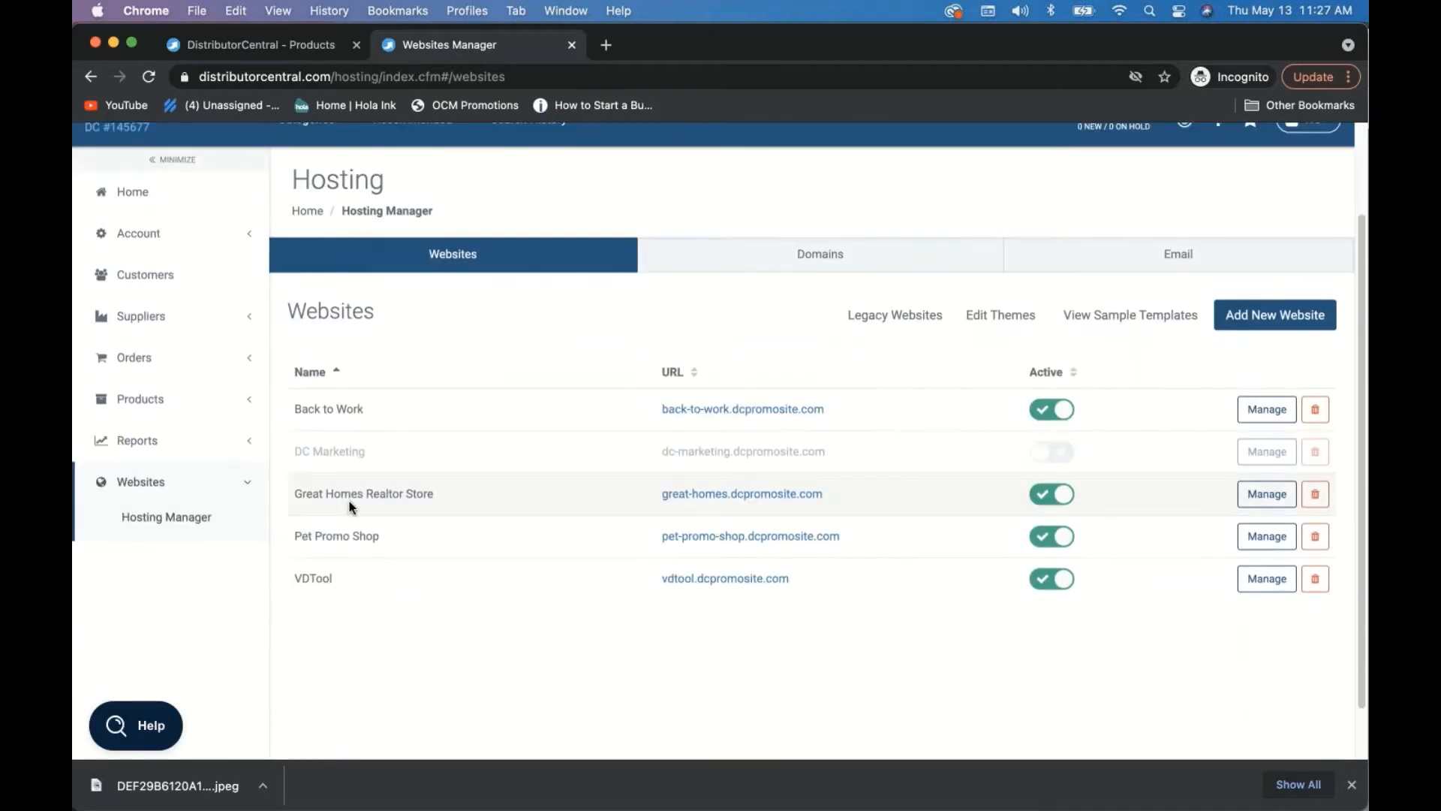
{"action": "left_click", "coordinate": [1267, 496]}
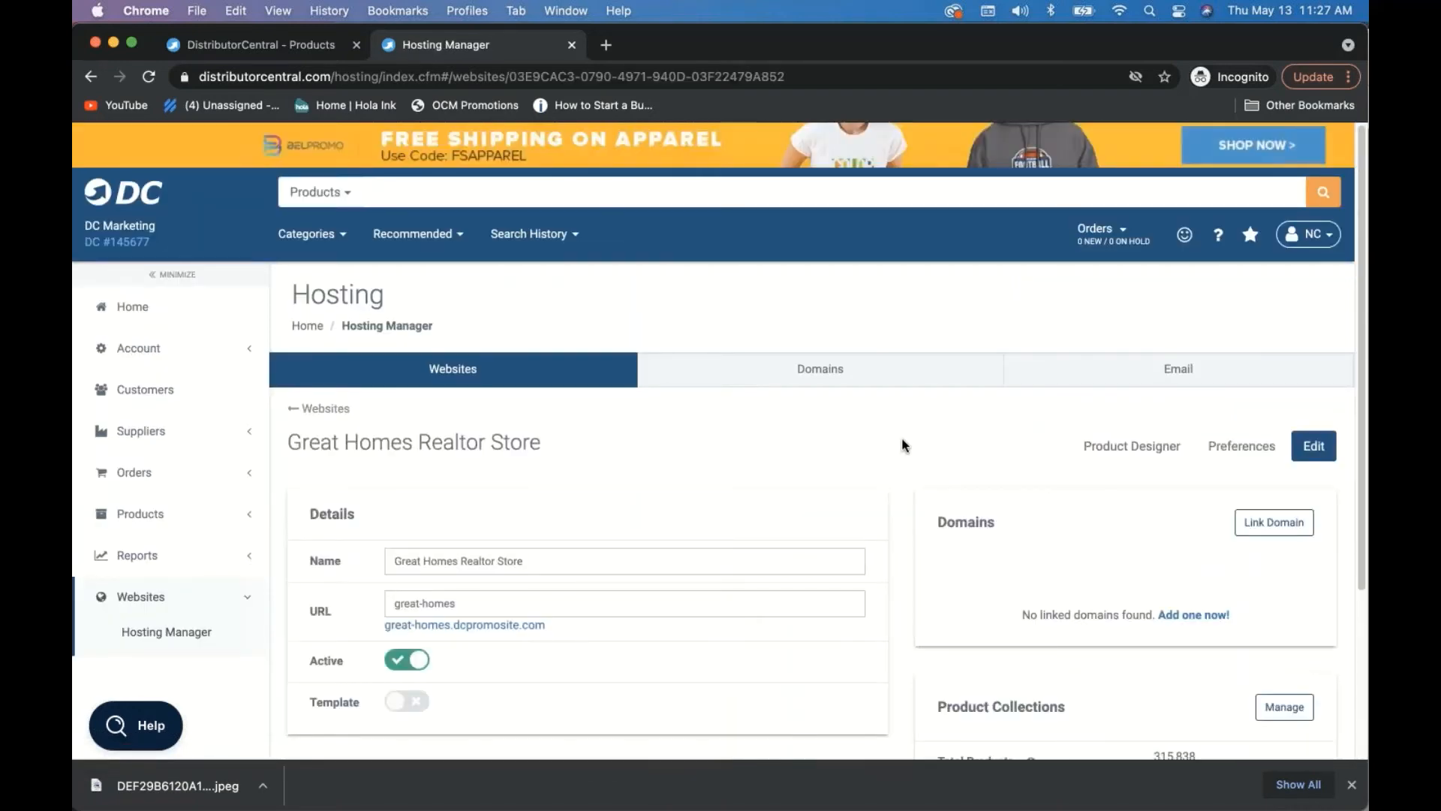
{"action": "scroll", "coordinate": [903, 444], "scroll_direction": "down", "scroll_amount": 2}
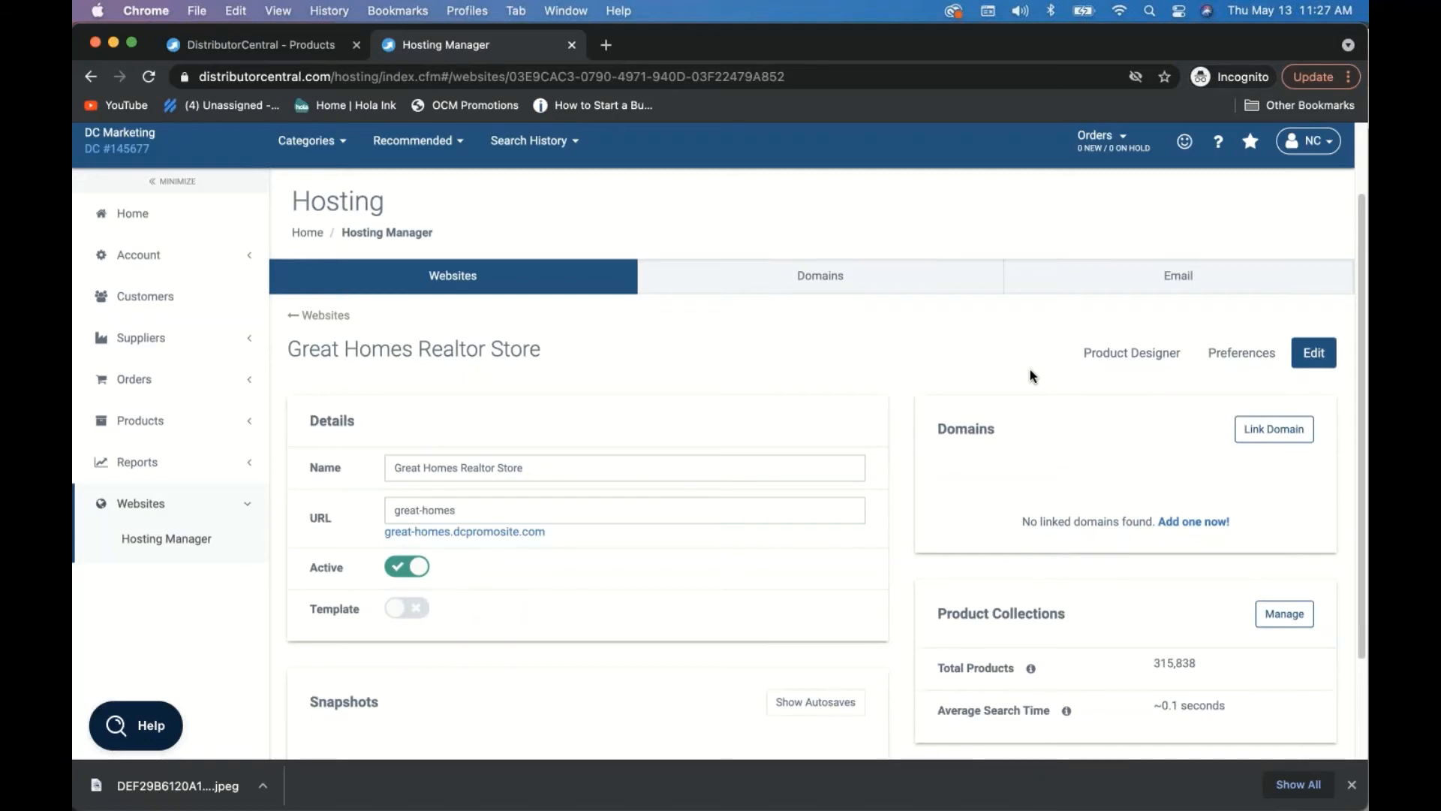
{"action": "left_click", "coordinate": [1097, 360]}
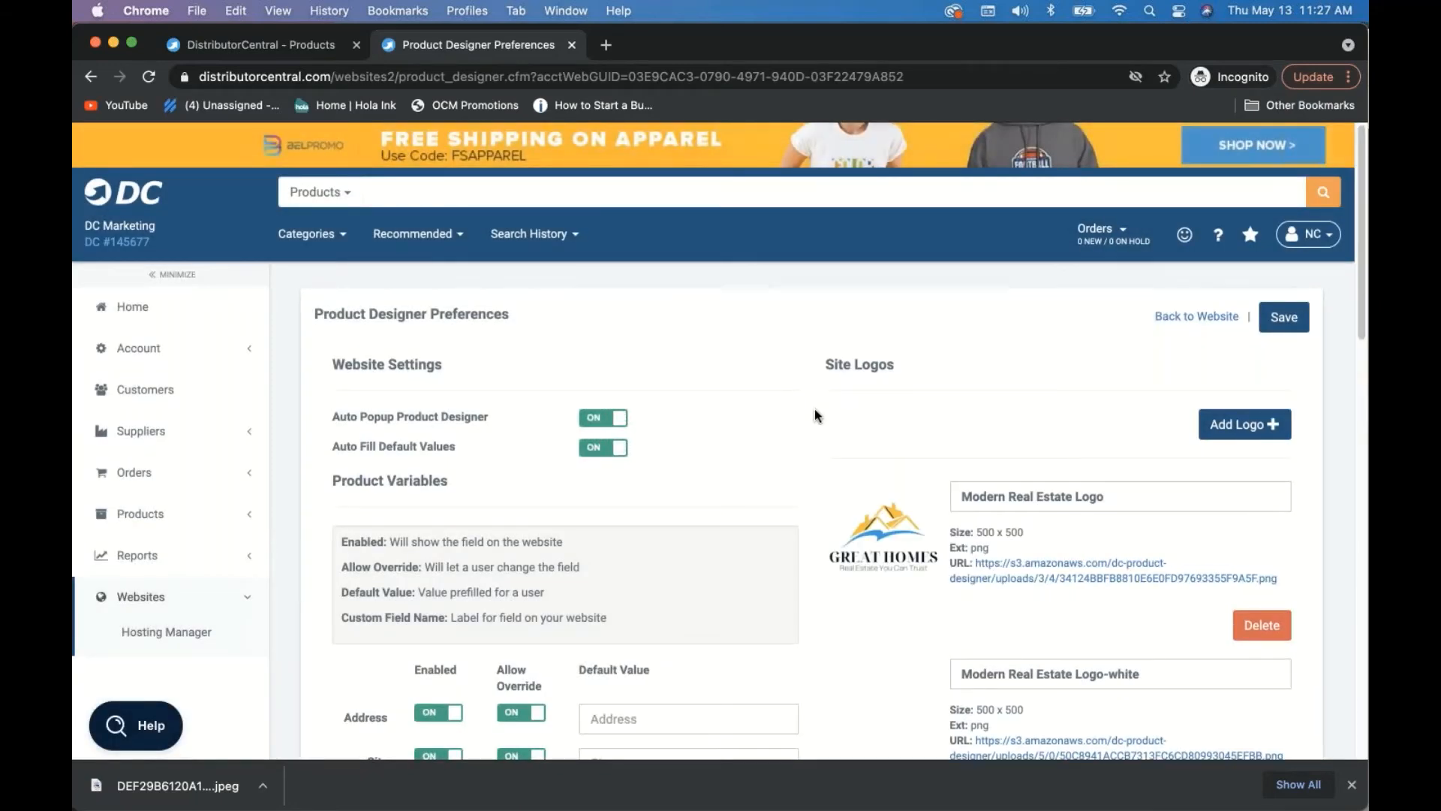
- Scroll through the Great Homes Product Designer Preferences to review field variables and site logos
{"action": "scroll", "coordinate": [887, 482], "scroll_direction": "down", "scroll_amount": 2}
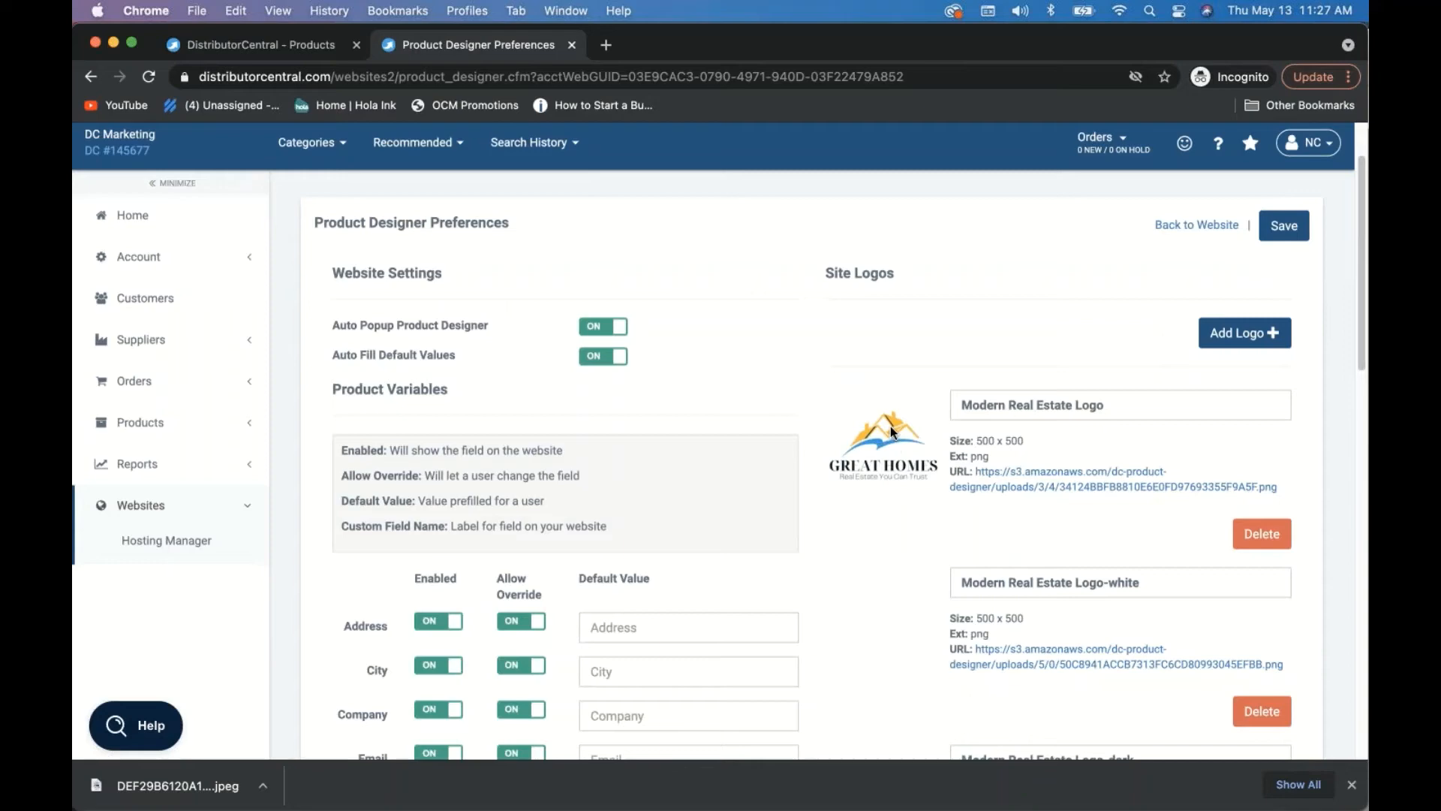
{"action": "scroll", "coordinate": [890, 426], "scroll_direction": "down", "scroll_amount": 5}
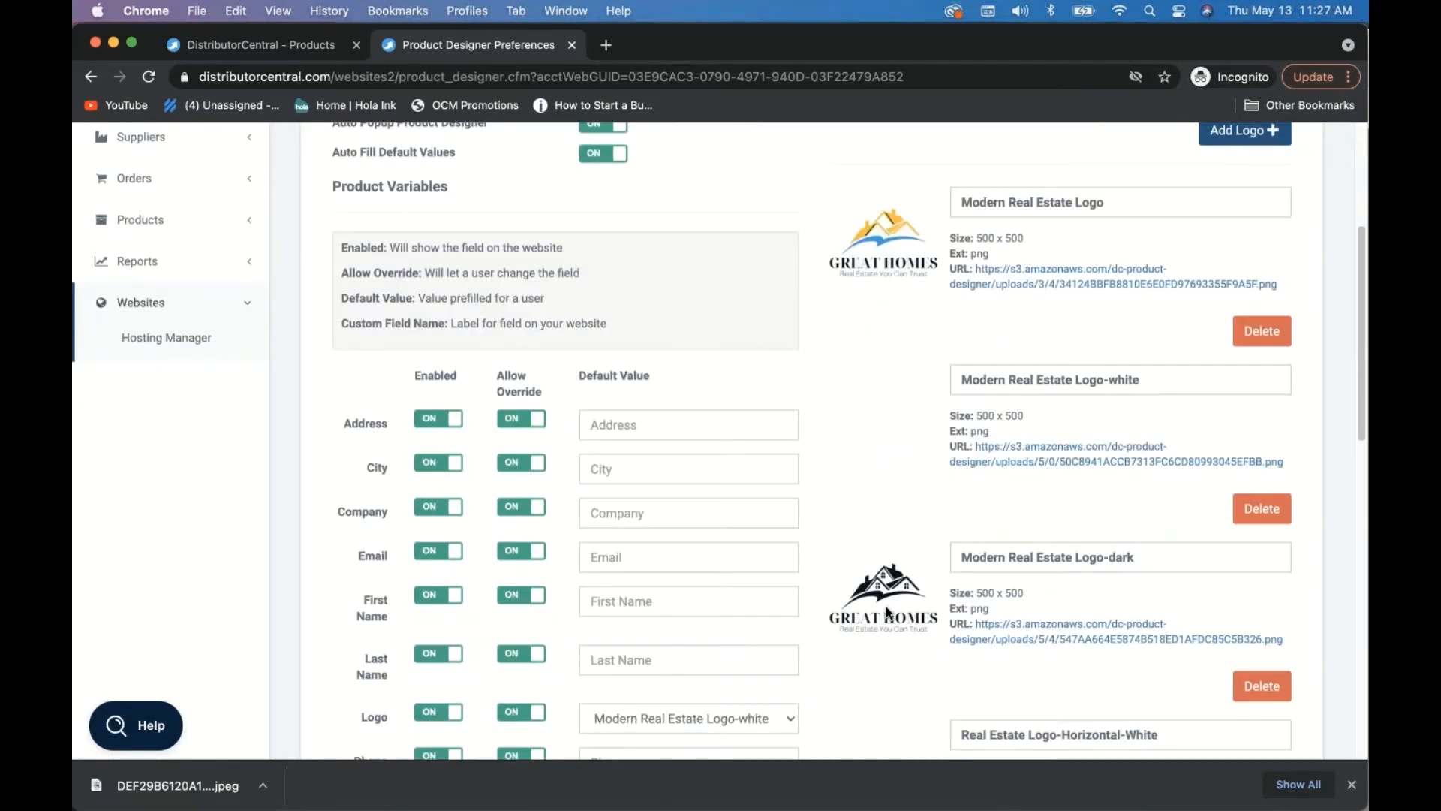
{"action": "scroll", "coordinate": [888, 613], "scroll_direction": "down", "scroll_amount": 8}
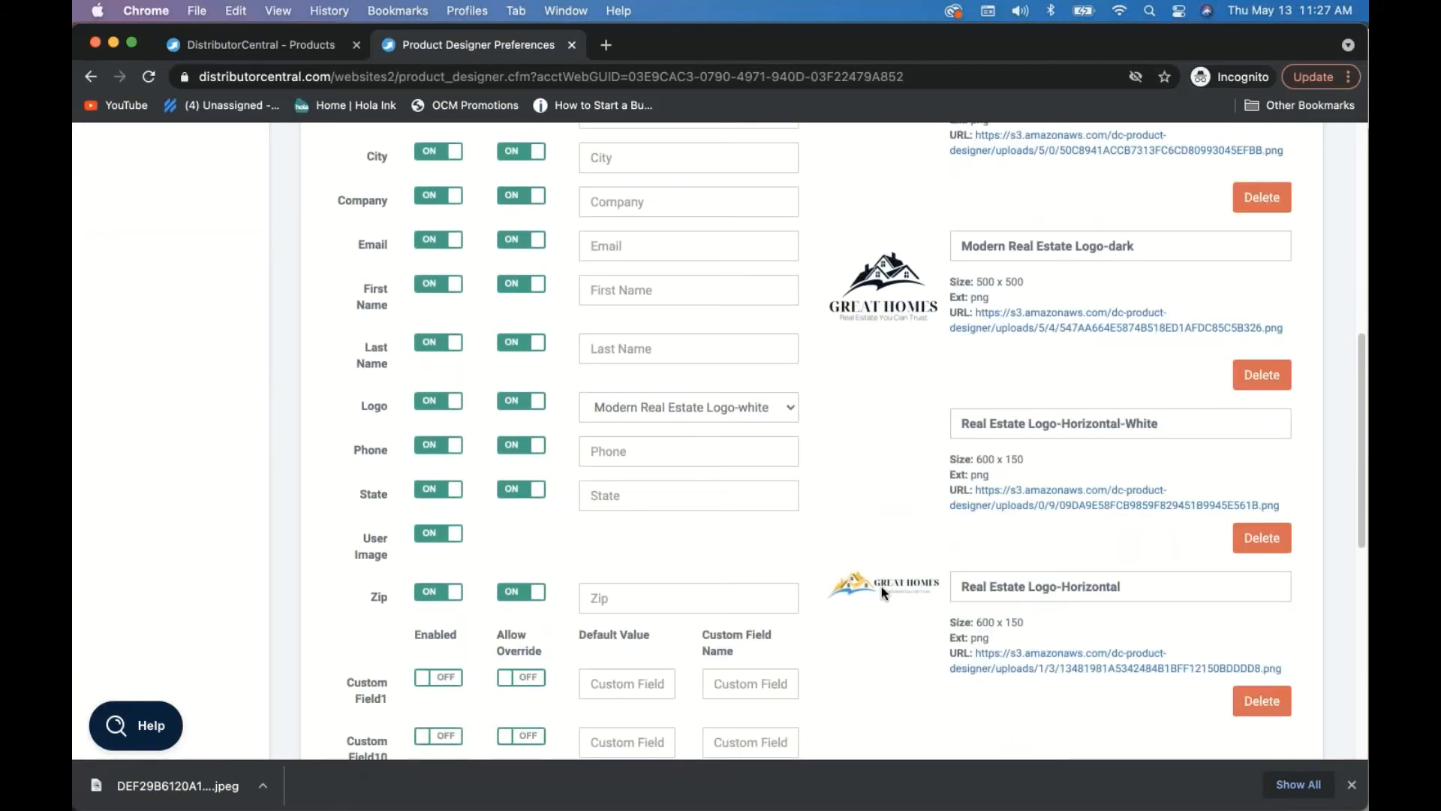
{"action": "scroll", "coordinate": [909, 510], "scroll_direction": "up", "scroll_amount": 12}
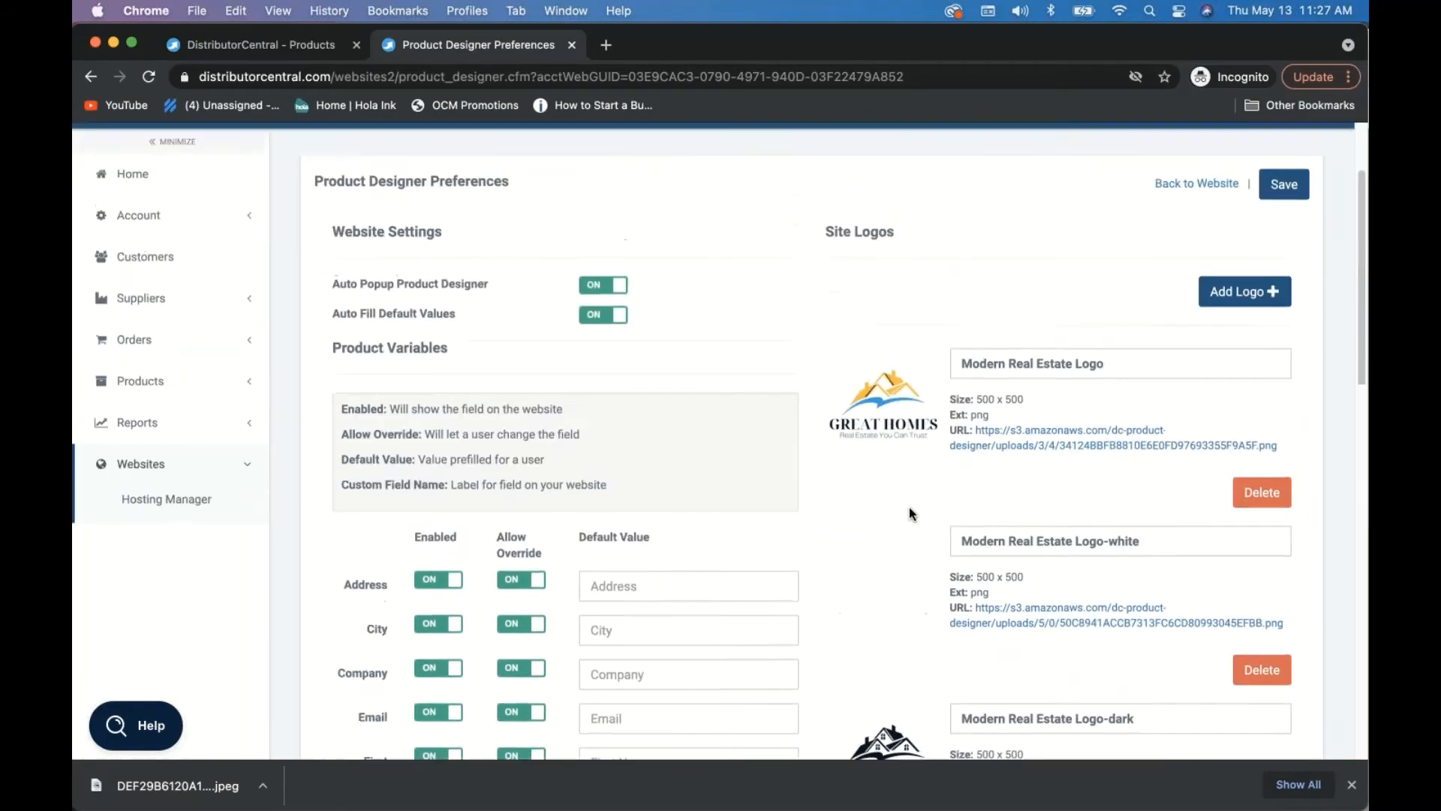
{"action": "scroll", "coordinate": [908, 506], "scroll_direction": "up", "scroll_amount": 2}
{"action": "scroll", "coordinate": [869, 398], "scroll_direction": "up", "scroll_amount": 1}
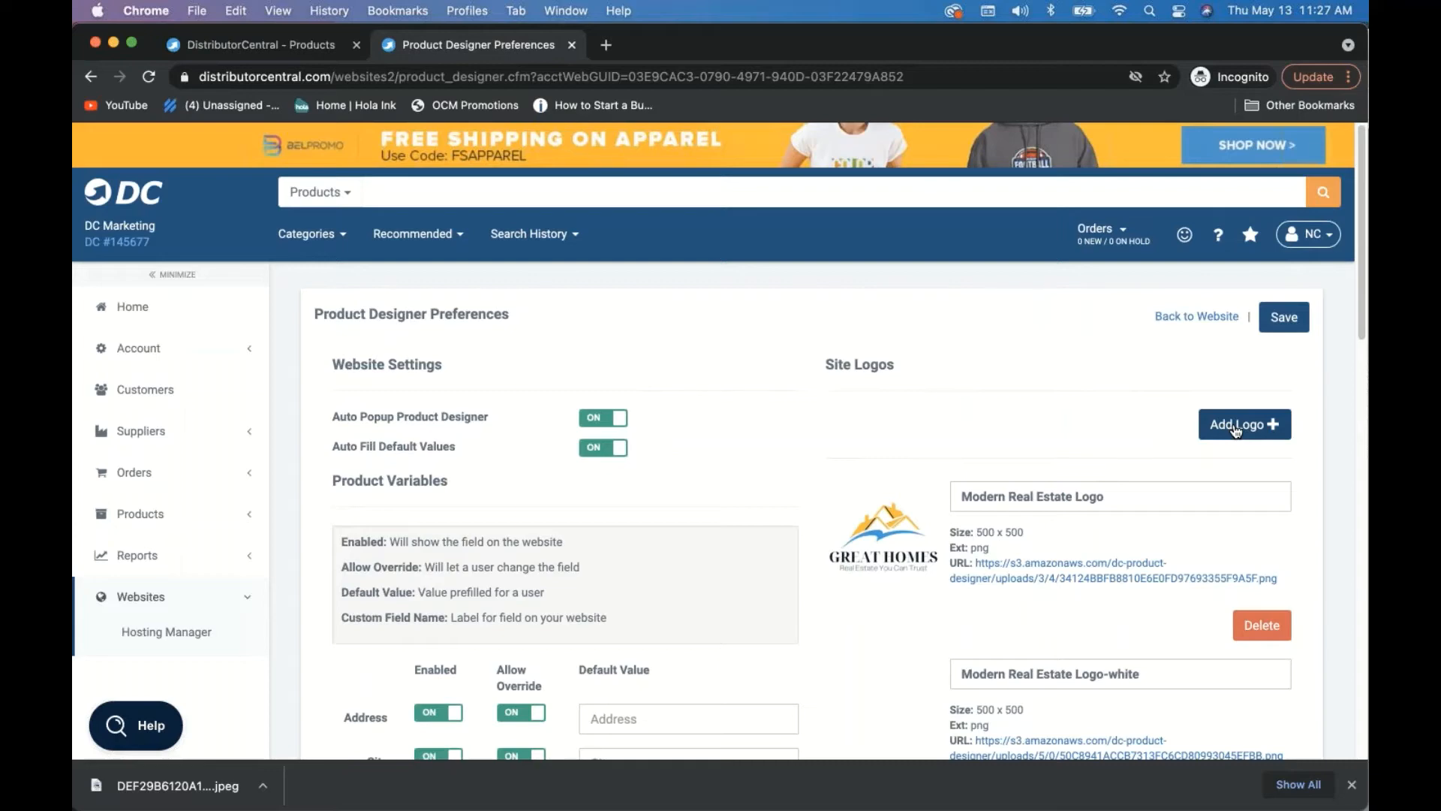
- Upload Real Estate Logo-Horizontal-White.png as a site logo, then delete the duplicate Horizontal-White logo
{"action": "left_click", "coordinate": [1235, 426]}
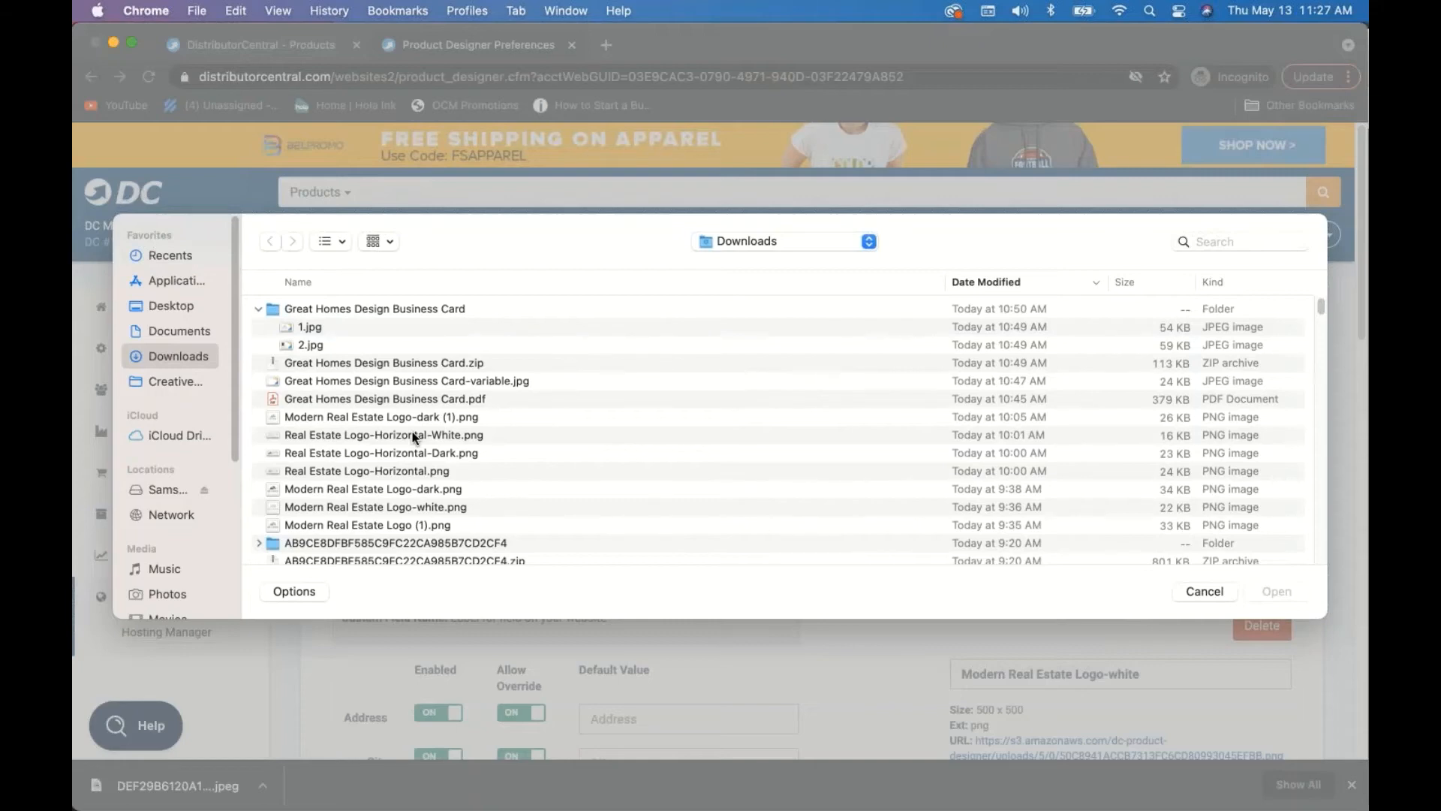
{"action": "left_click", "coordinate": [413, 436]}
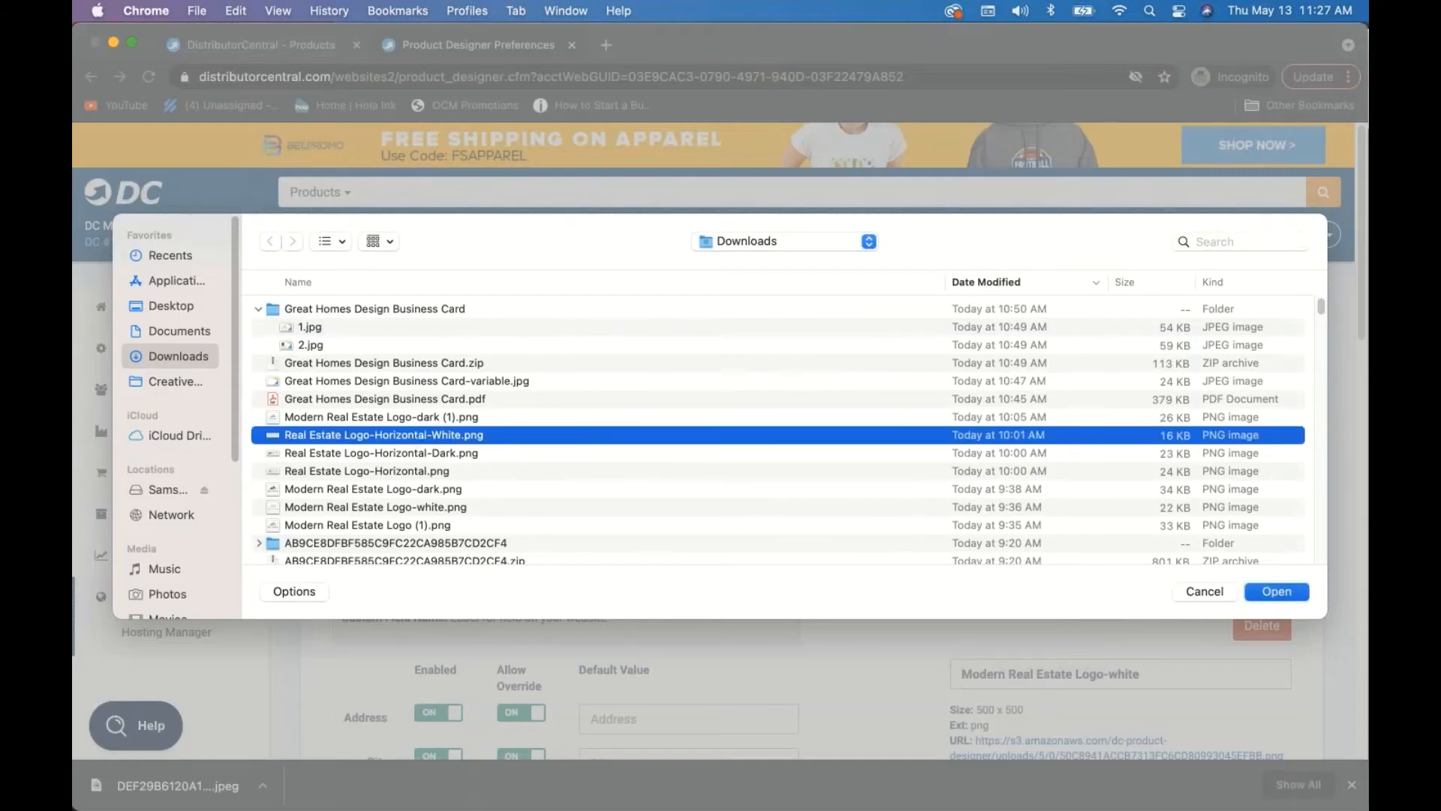
{"action": "left_click", "coordinate": [1276, 592]}
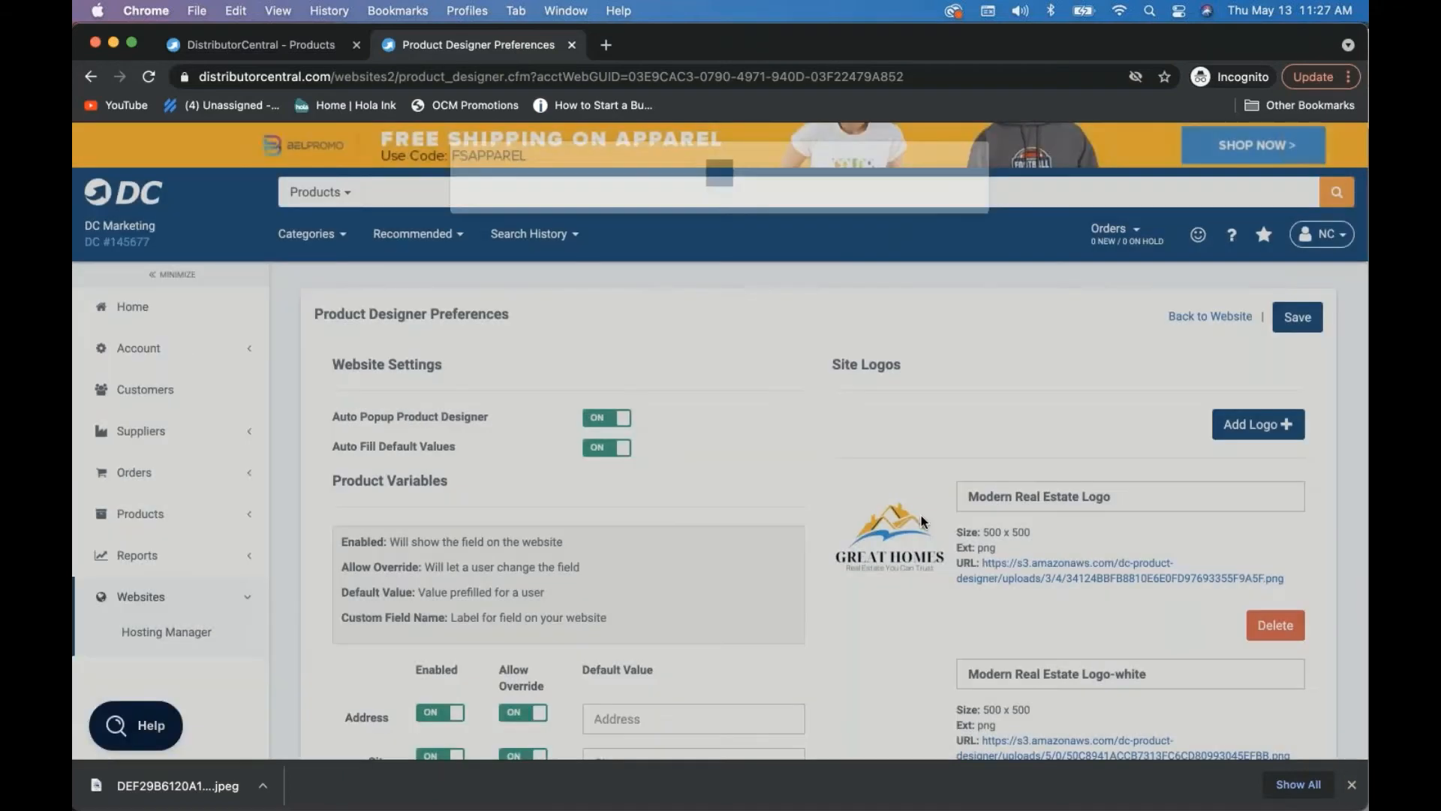
{"action": "scroll", "coordinate": [921, 517], "scroll_direction": "down", "scroll_amount": 10}
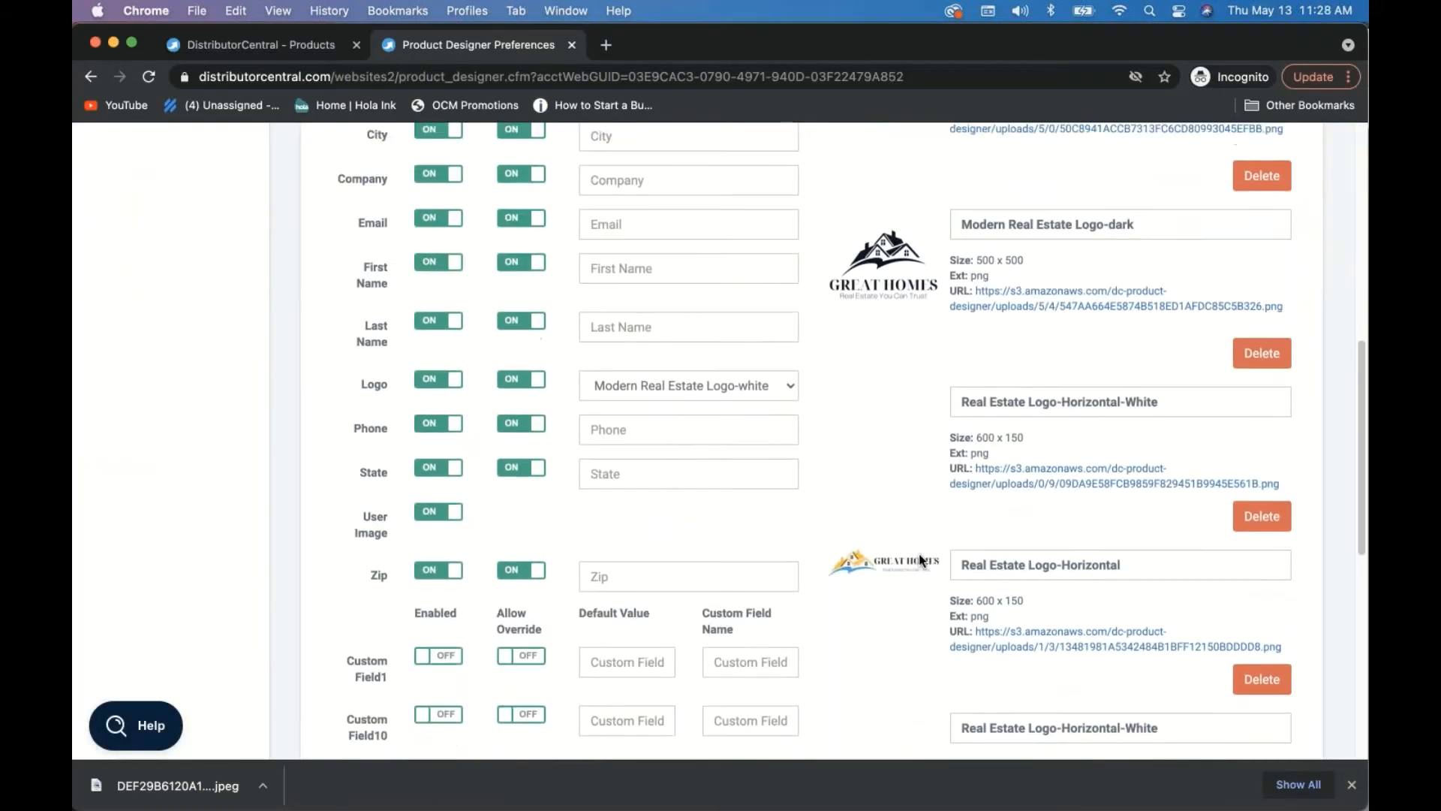
{"action": "scroll", "coordinate": [918, 552], "scroll_direction": "down", "scroll_amount": 5}
{"action": "scroll", "coordinate": [919, 553], "scroll_direction": "up", "scroll_amount": 2}
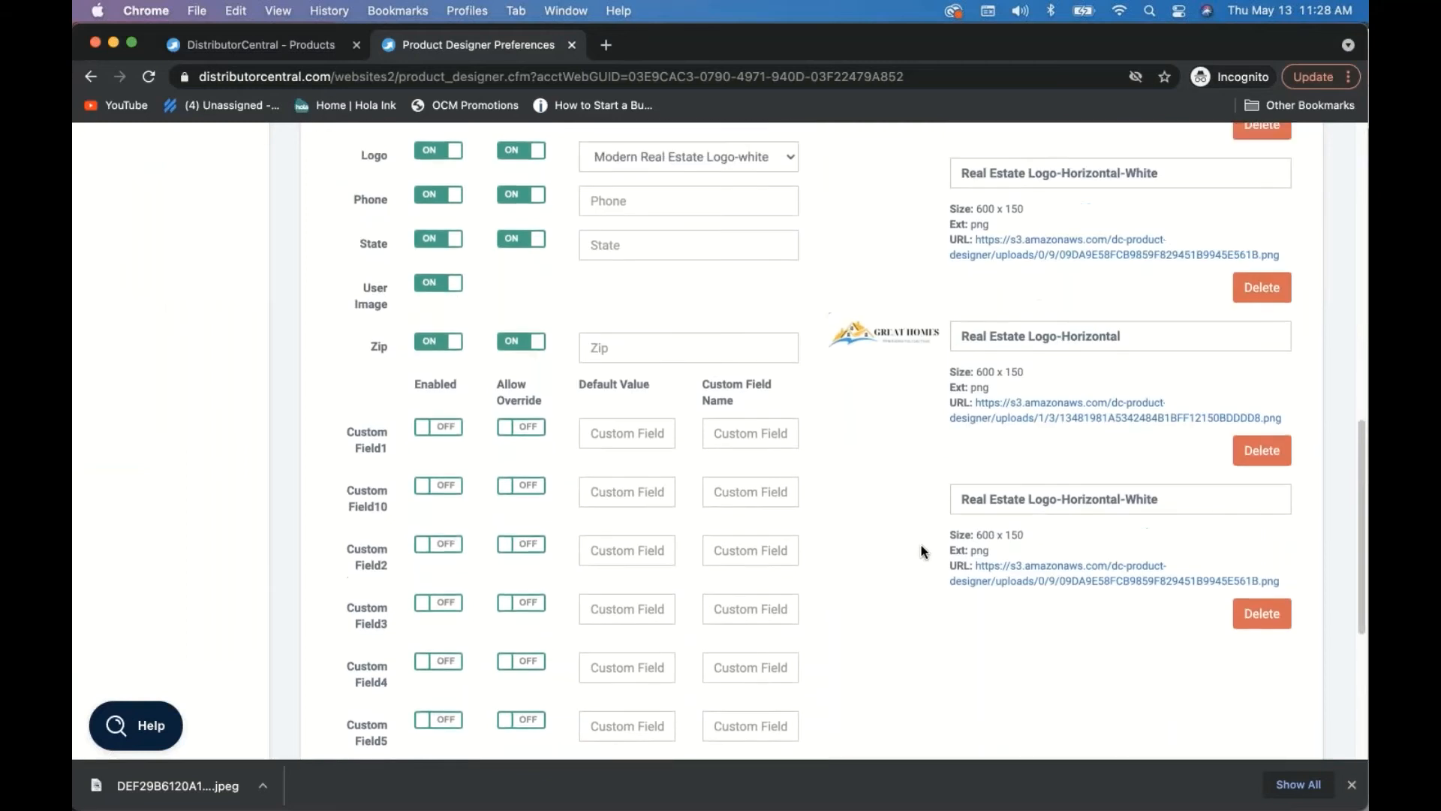
{"action": "scroll", "coordinate": [922, 552], "scroll_direction": "up", "scroll_amount": 2}
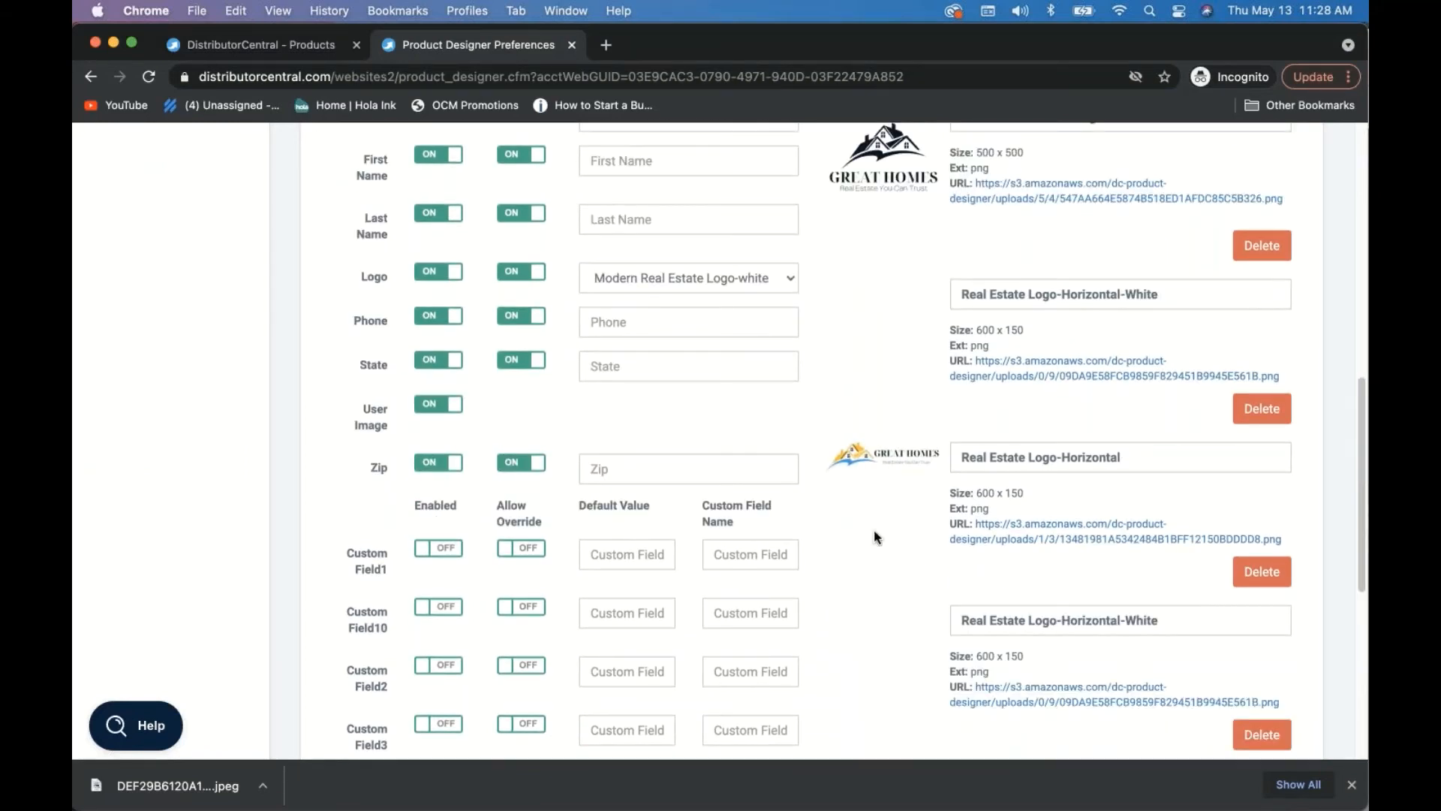
{"action": "left_click", "coordinate": [1267, 742]}
{"action": "scroll", "coordinate": [1090, 244], "scroll_direction": "up", "scroll_amount": 8}
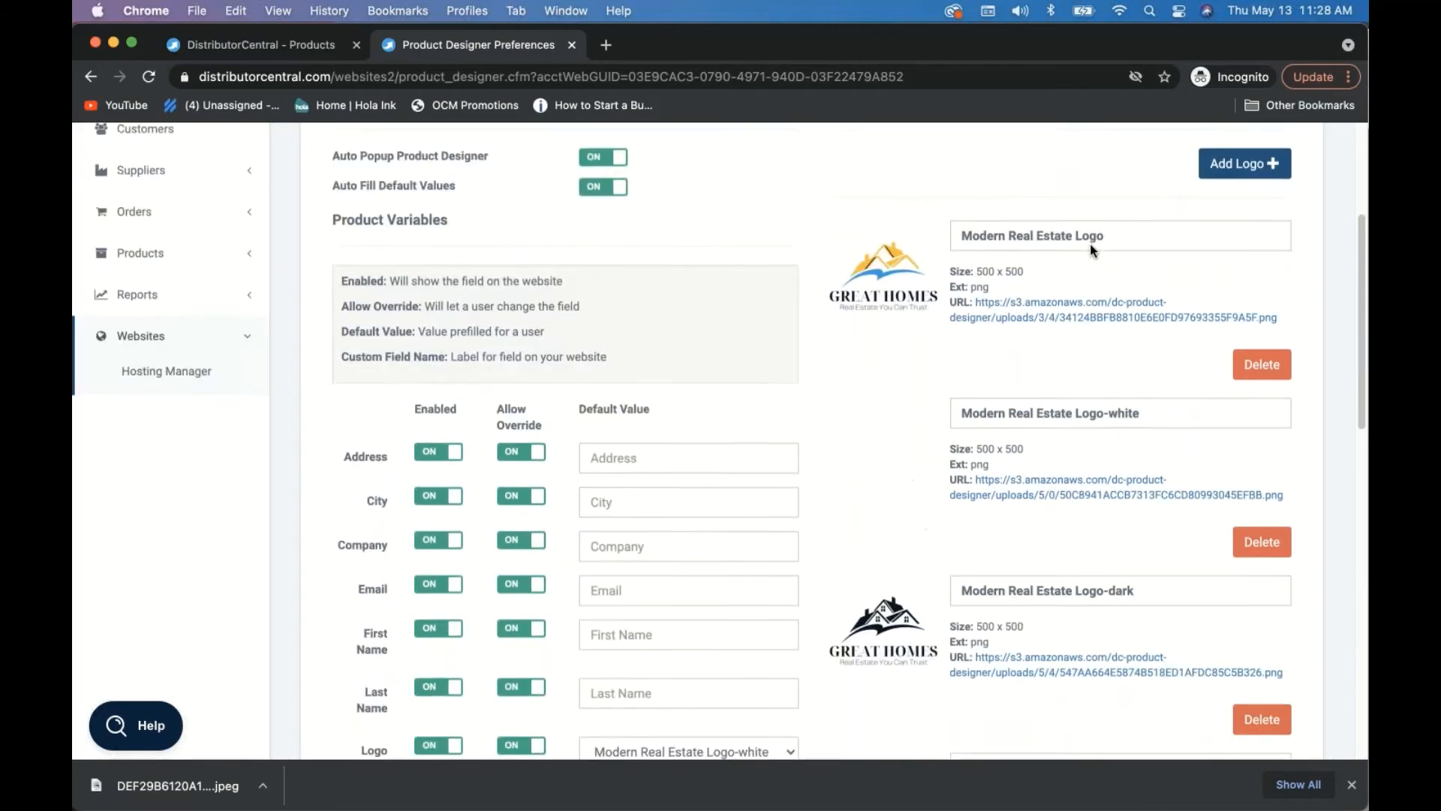
{"action": "scroll", "coordinate": [1090, 243], "scroll_direction": "up", "scroll_amount": 2}
- Upload Real Estate Logo-Horizontal-Dark.png as a new site logo
{"action": "left_click", "coordinate": [1238, 315]}
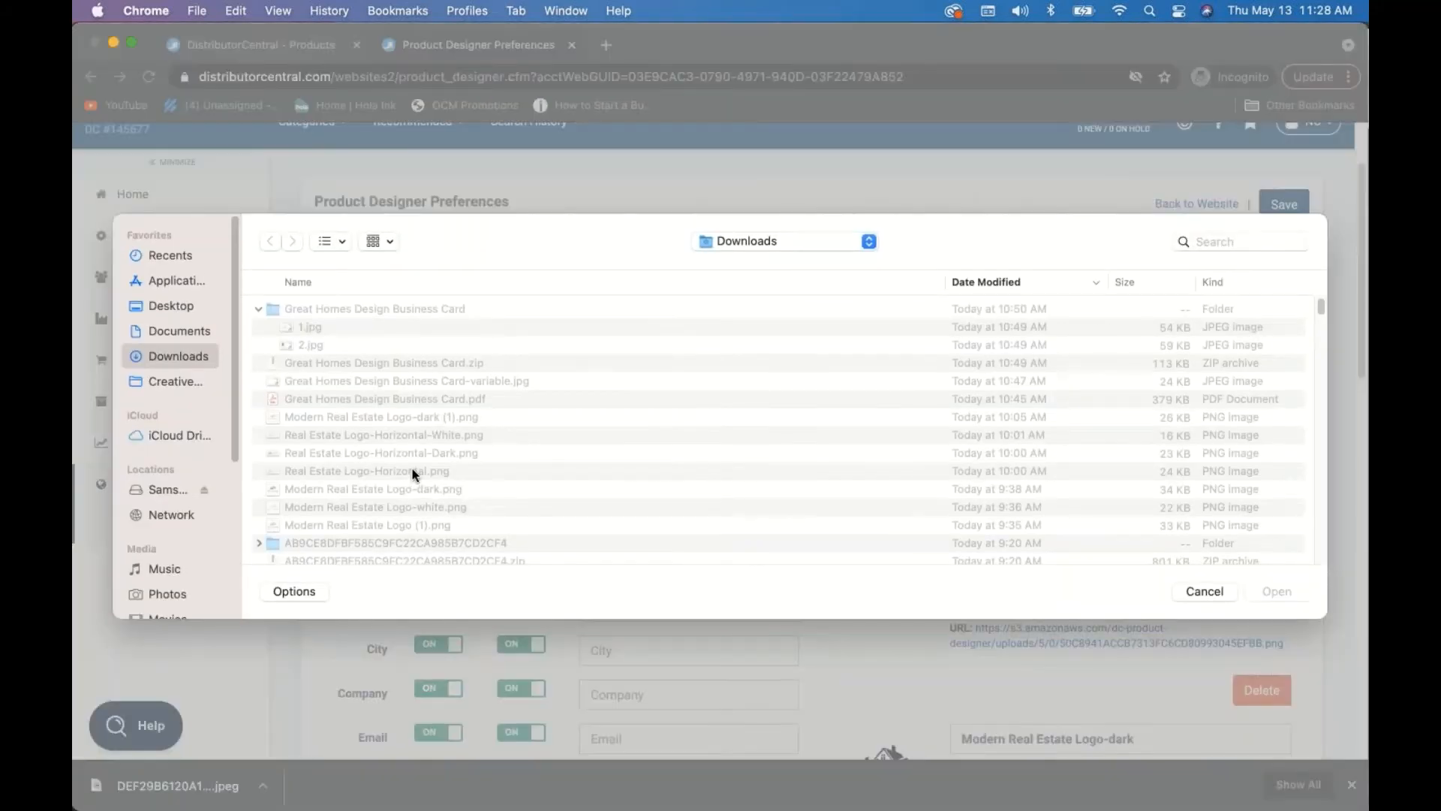
{"action": "left_click", "coordinate": [418, 453]}
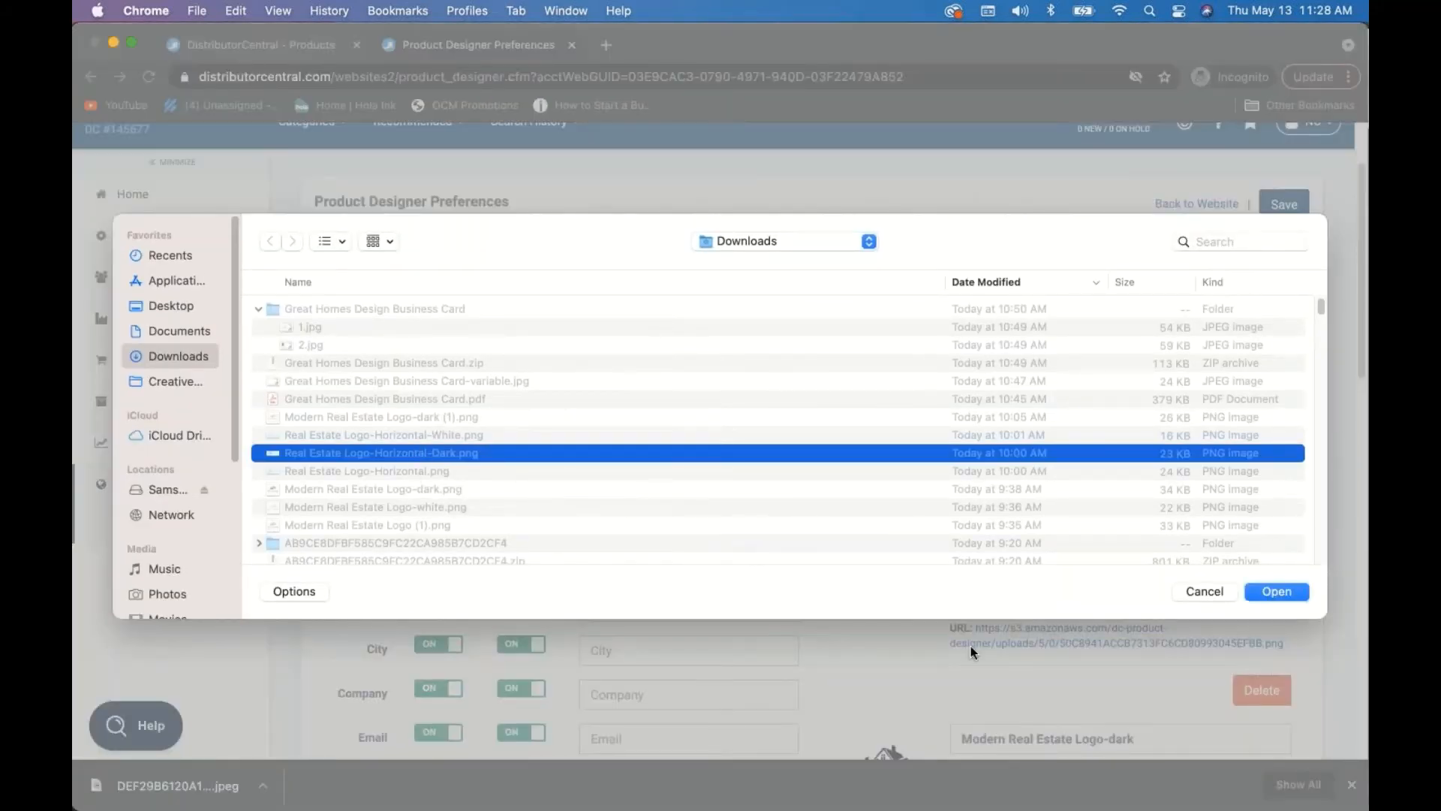
{"action": "left_click", "coordinate": [1269, 591]}
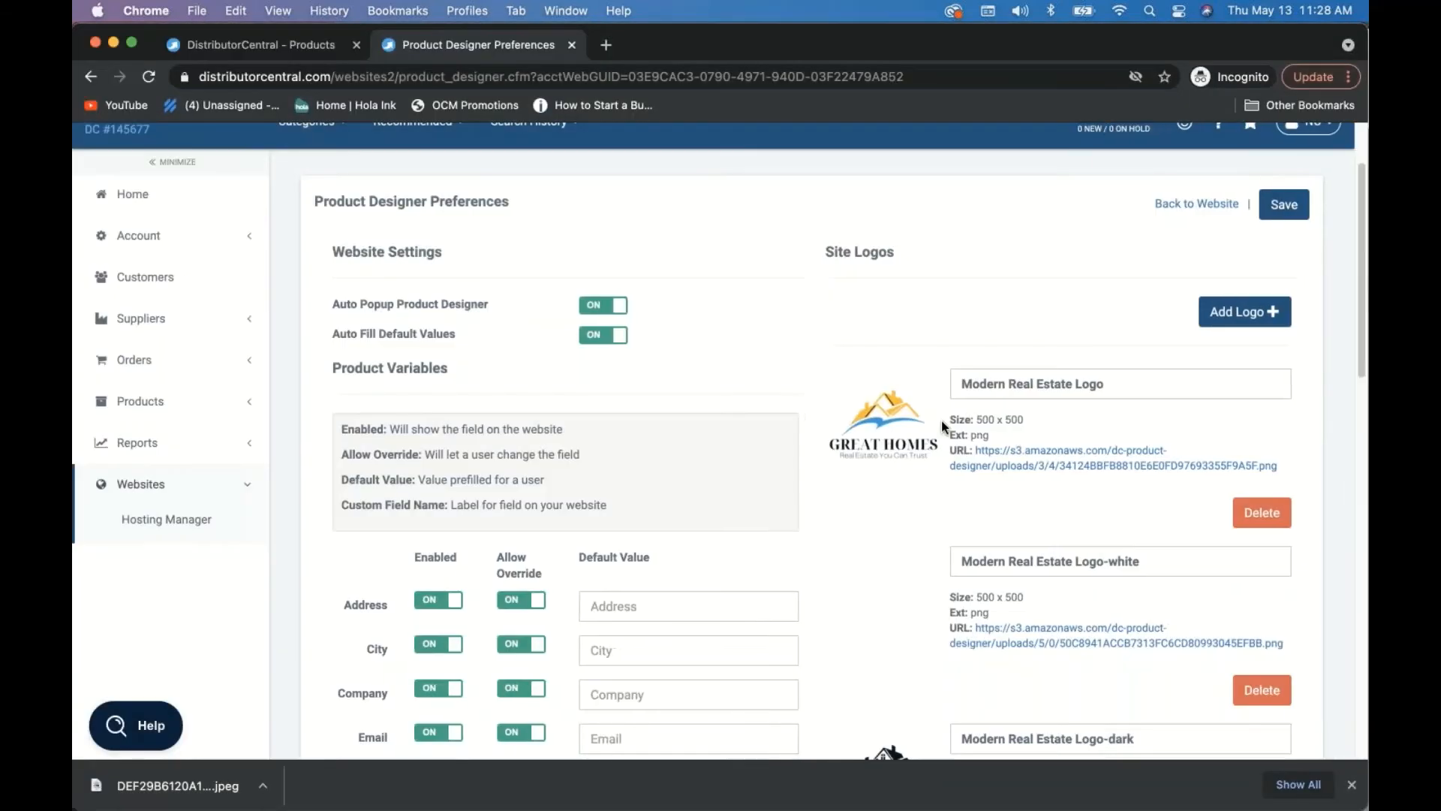
{"action": "scroll", "coordinate": [941, 421], "scroll_direction": "down", "scroll_amount": 10}
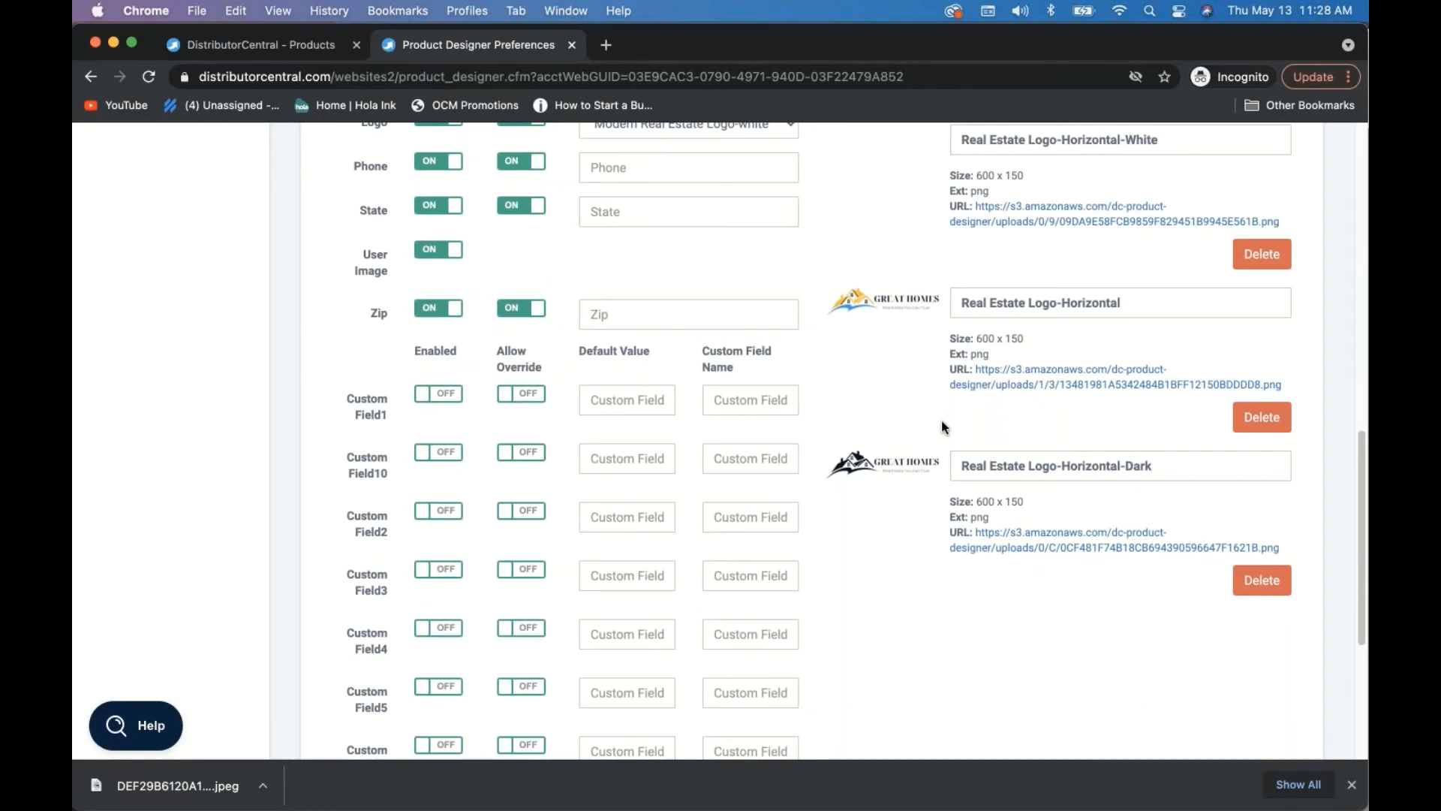
{"action": "scroll", "coordinate": [941, 420], "scroll_direction": "up", "scroll_amount": 10}
{"action": "scroll", "coordinate": [941, 420], "scroll_direction": "up", "scroll_amount": 2}
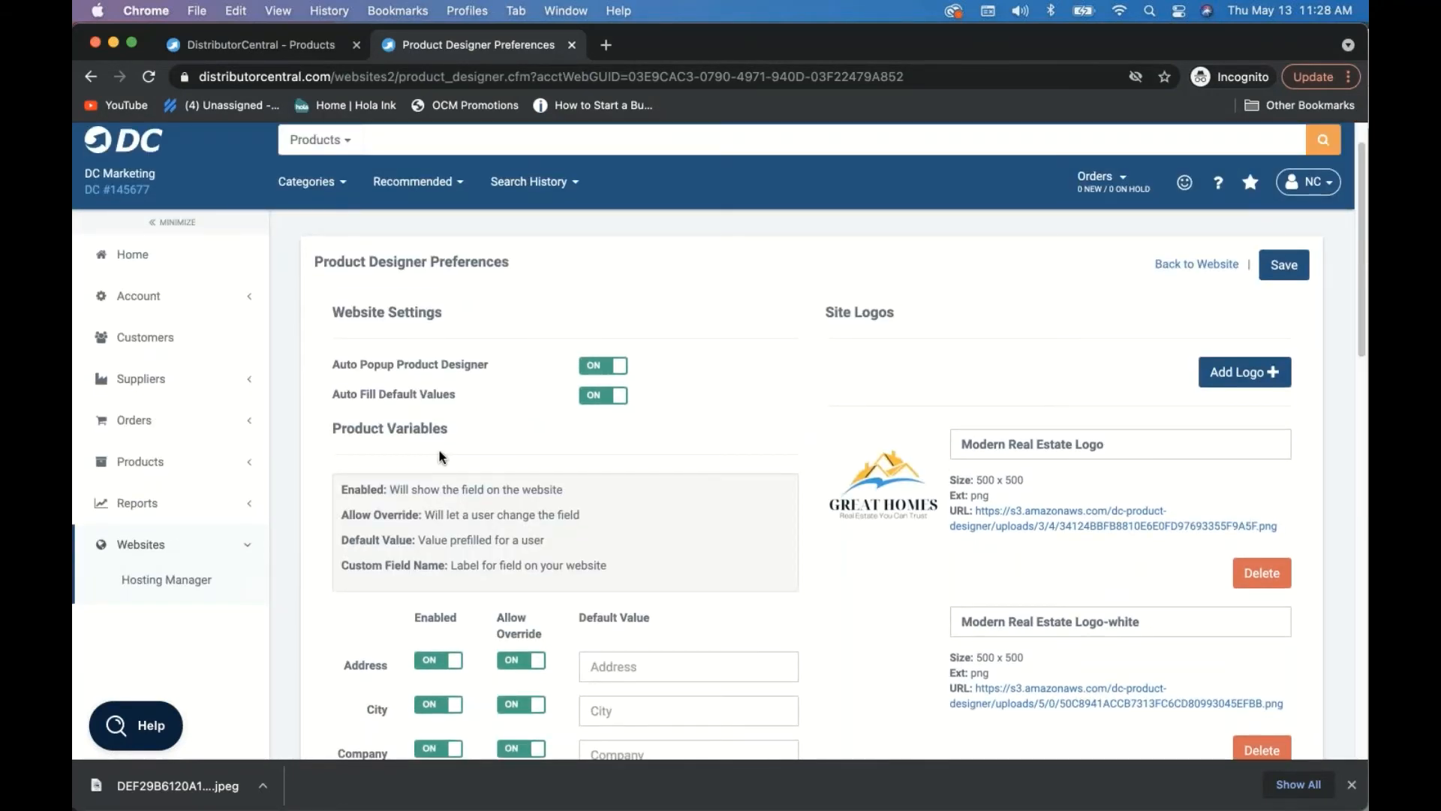
{"action": "scroll", "coordinate": [438, 452], "scroll_direction": "down", "scroll_amount": 2}
{"action": "scroll", "coordinate": [437, 456], "scroll_direction": "down", "scroll_amount": 5}
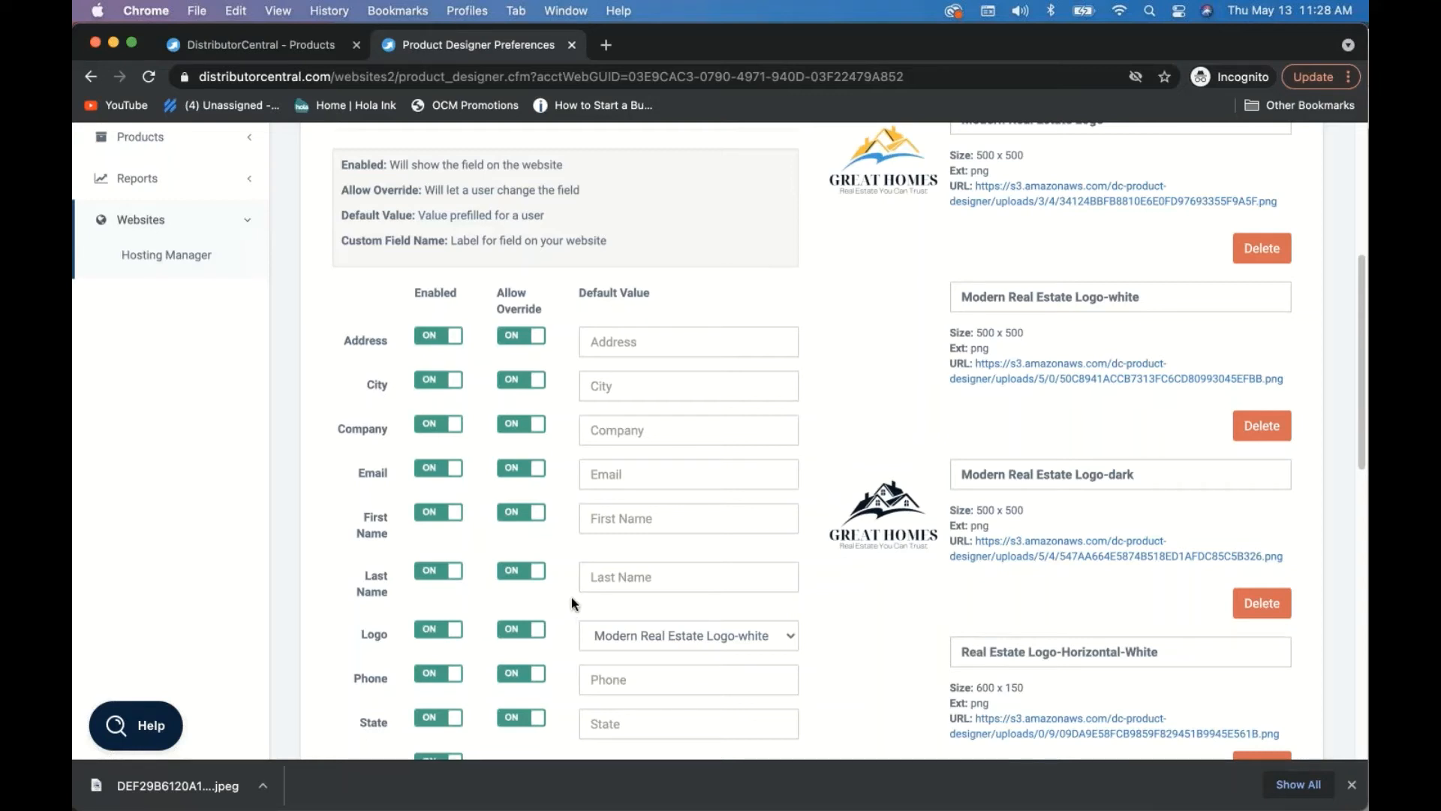
{"action": "scroll", "coordinate": [360, 566], "scroll_direction": "down", "scroll_amount": 2}
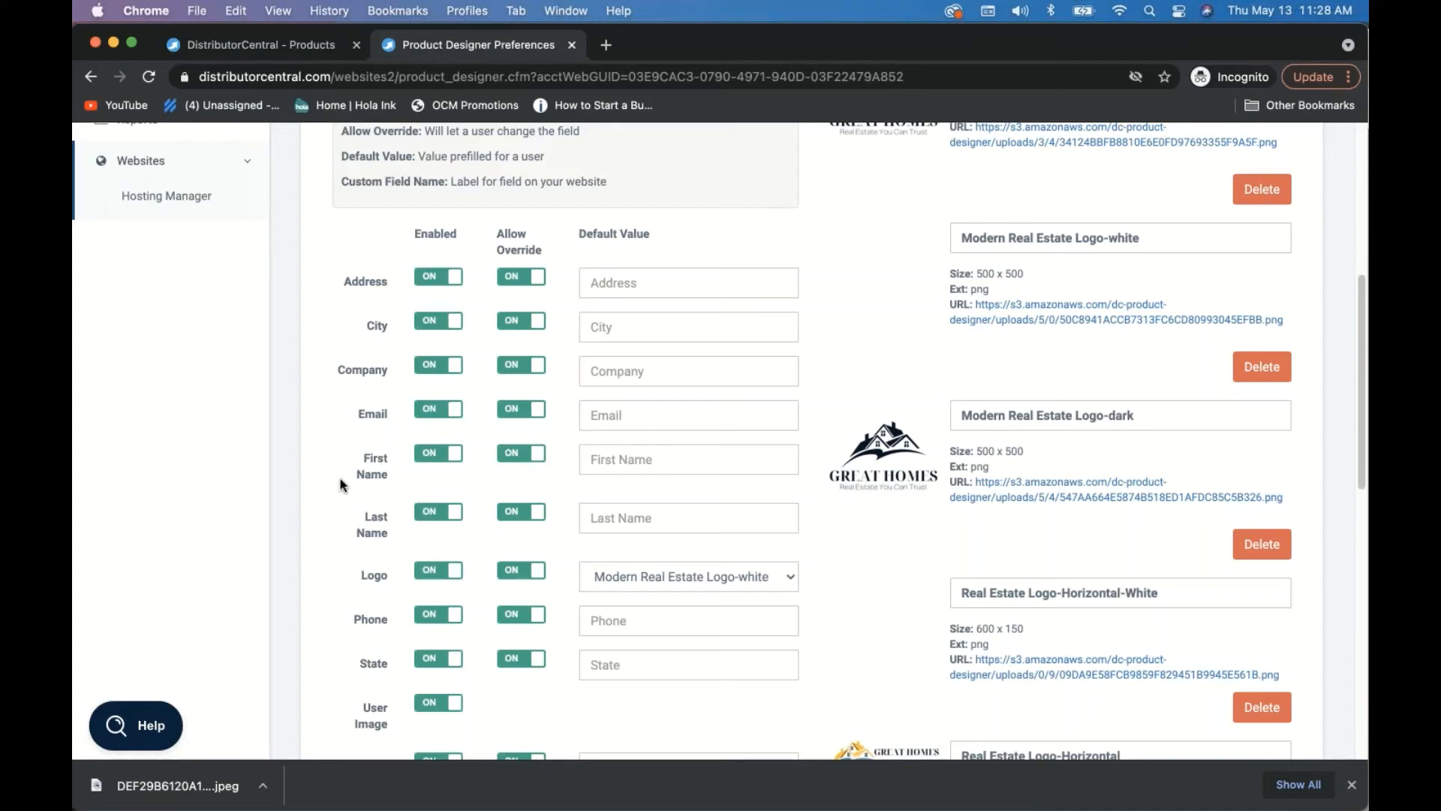
{"action": "scroll", "coordinate": [340, 479], "scroll_direction": "down", "scroll_amount": 3}
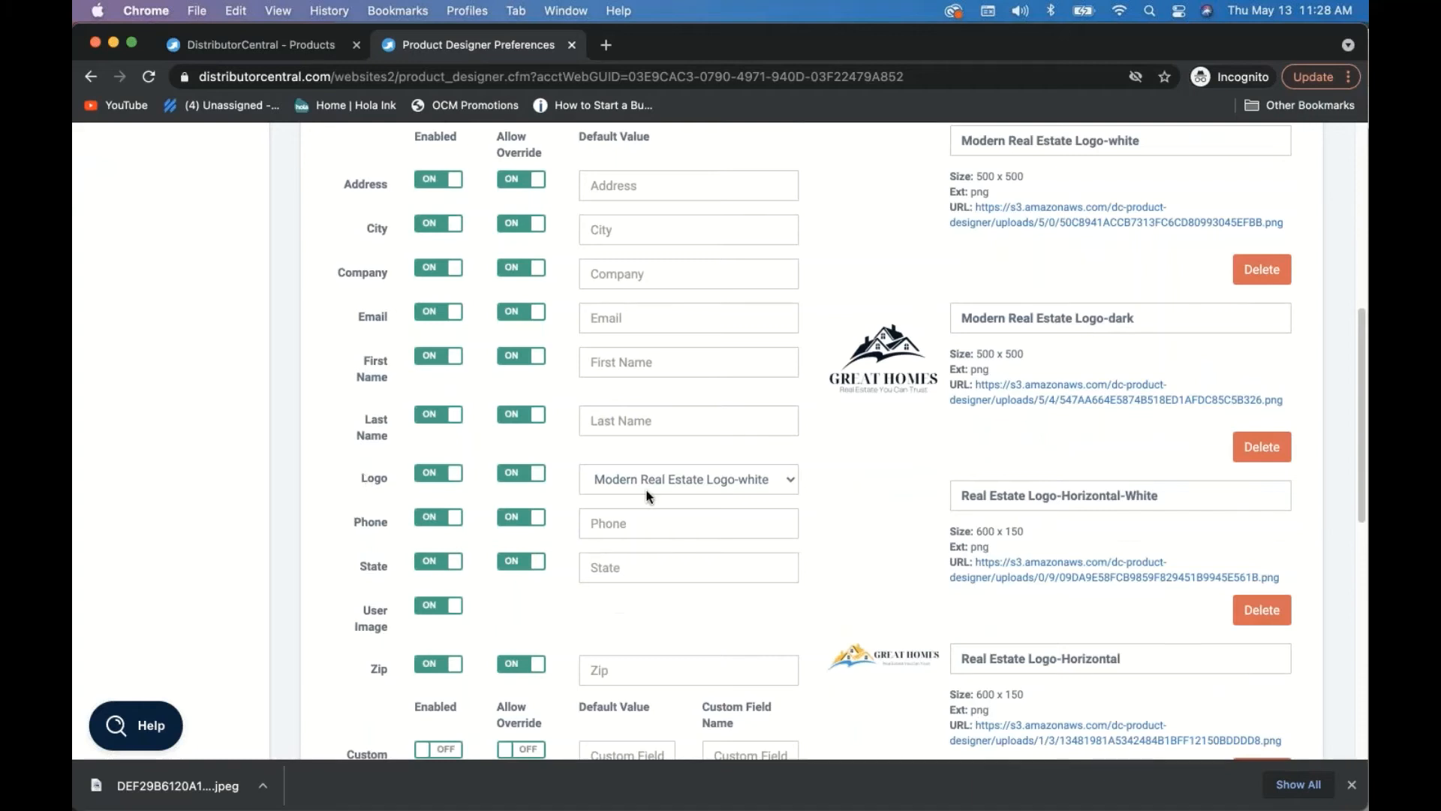
{"action": "left_click", "coordinate": [655, 484]}
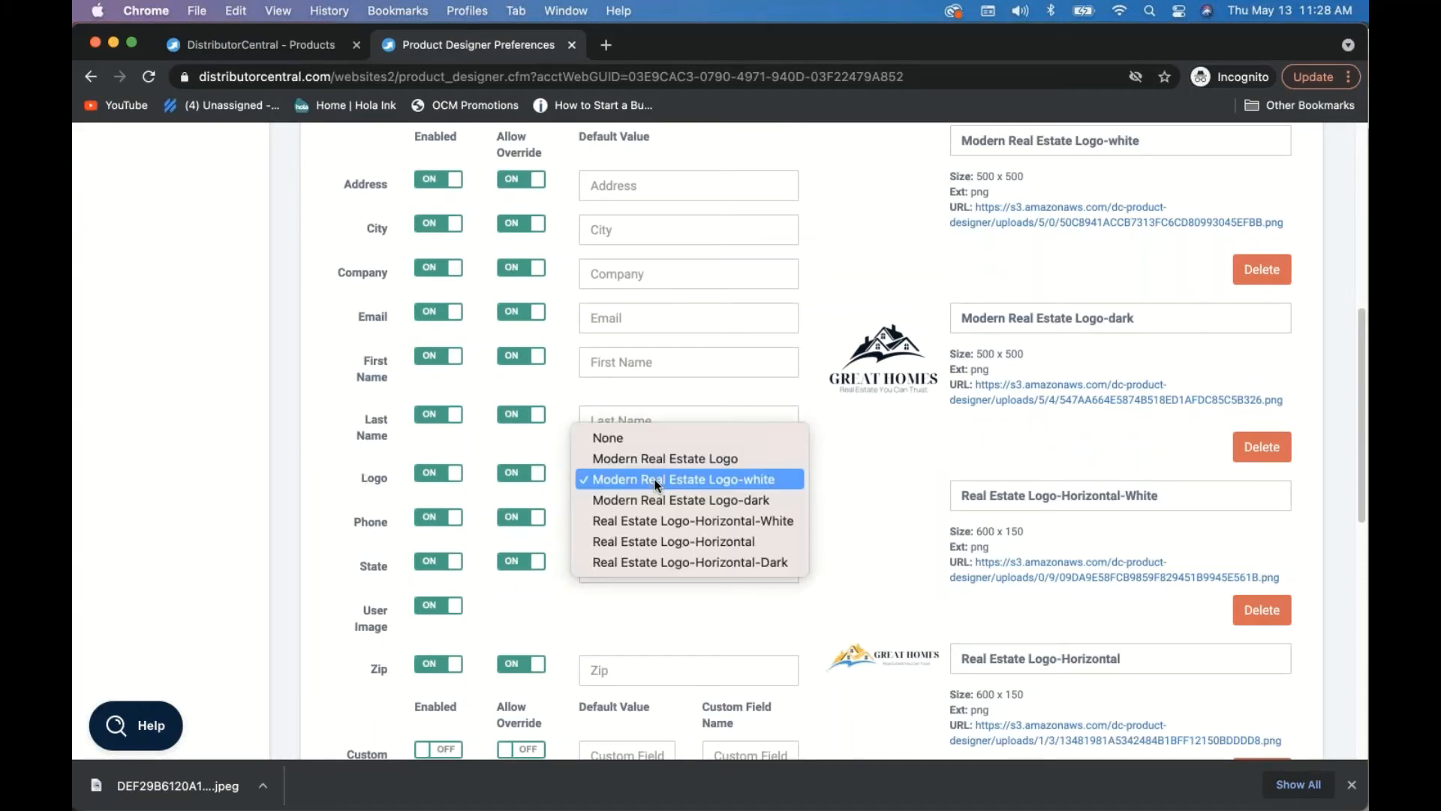
{"action": "left_click", "coordinate": [655, 483]}
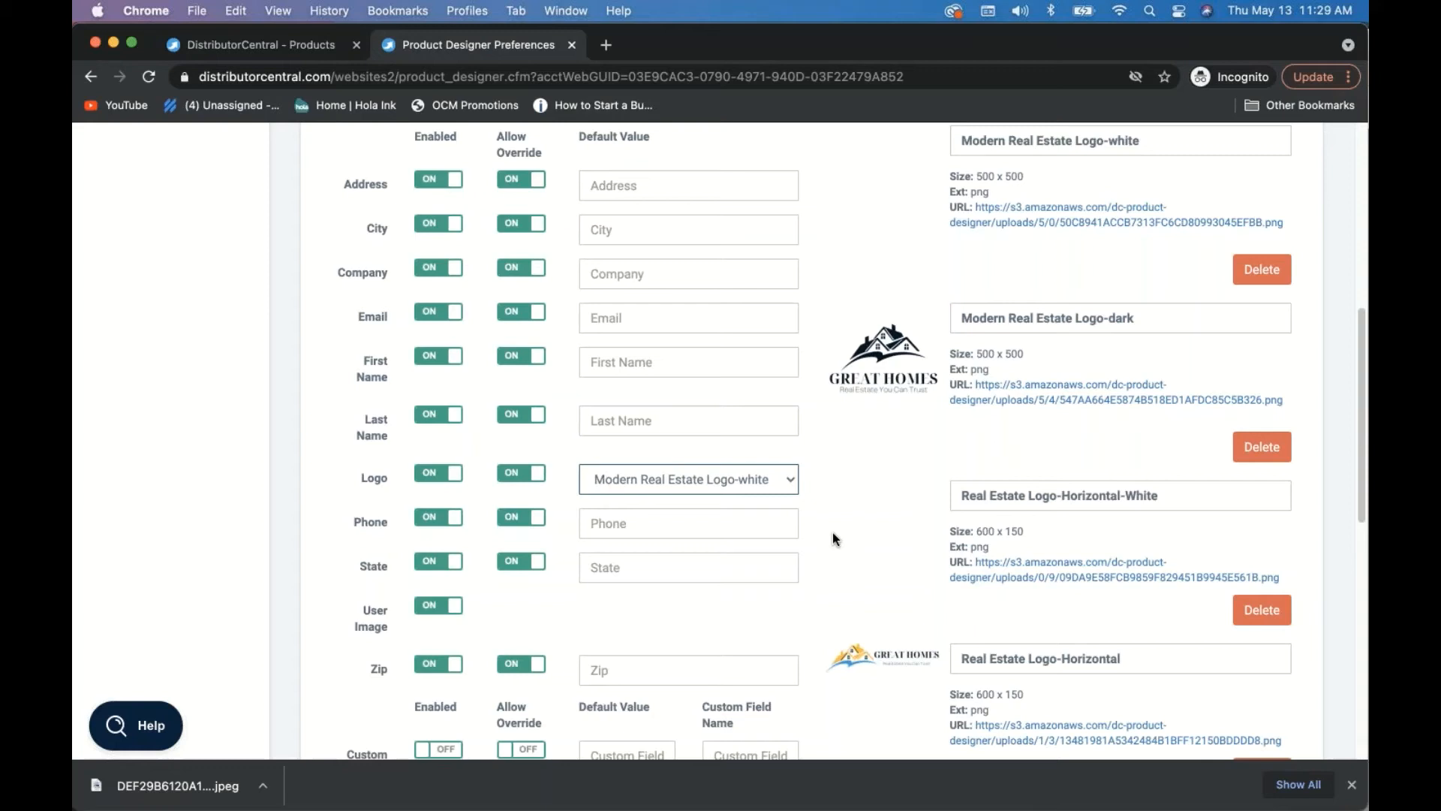
{"action": "left_click", "coordinate": [697, 484]}
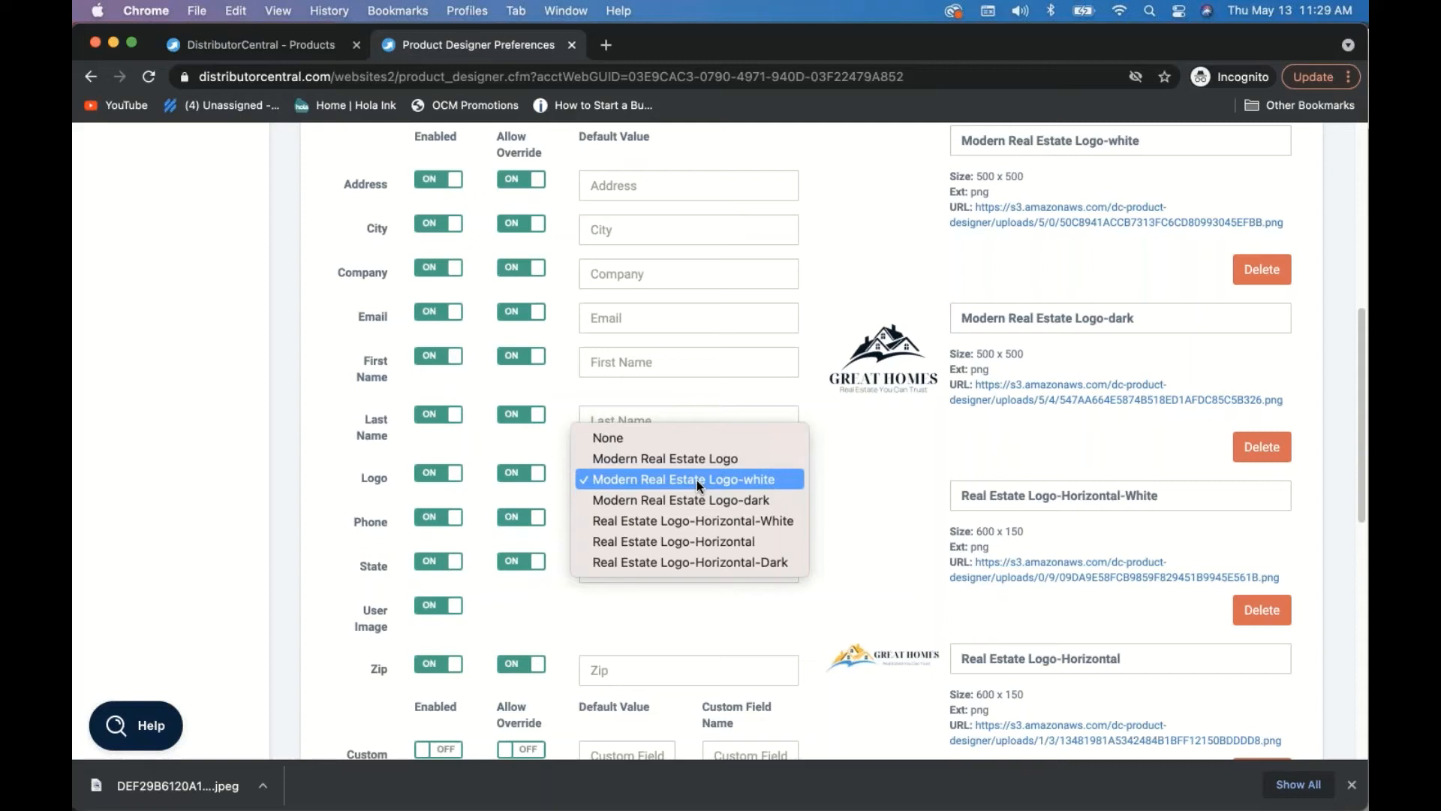
{"action": "left_click", "coordinate": [696, 480]}
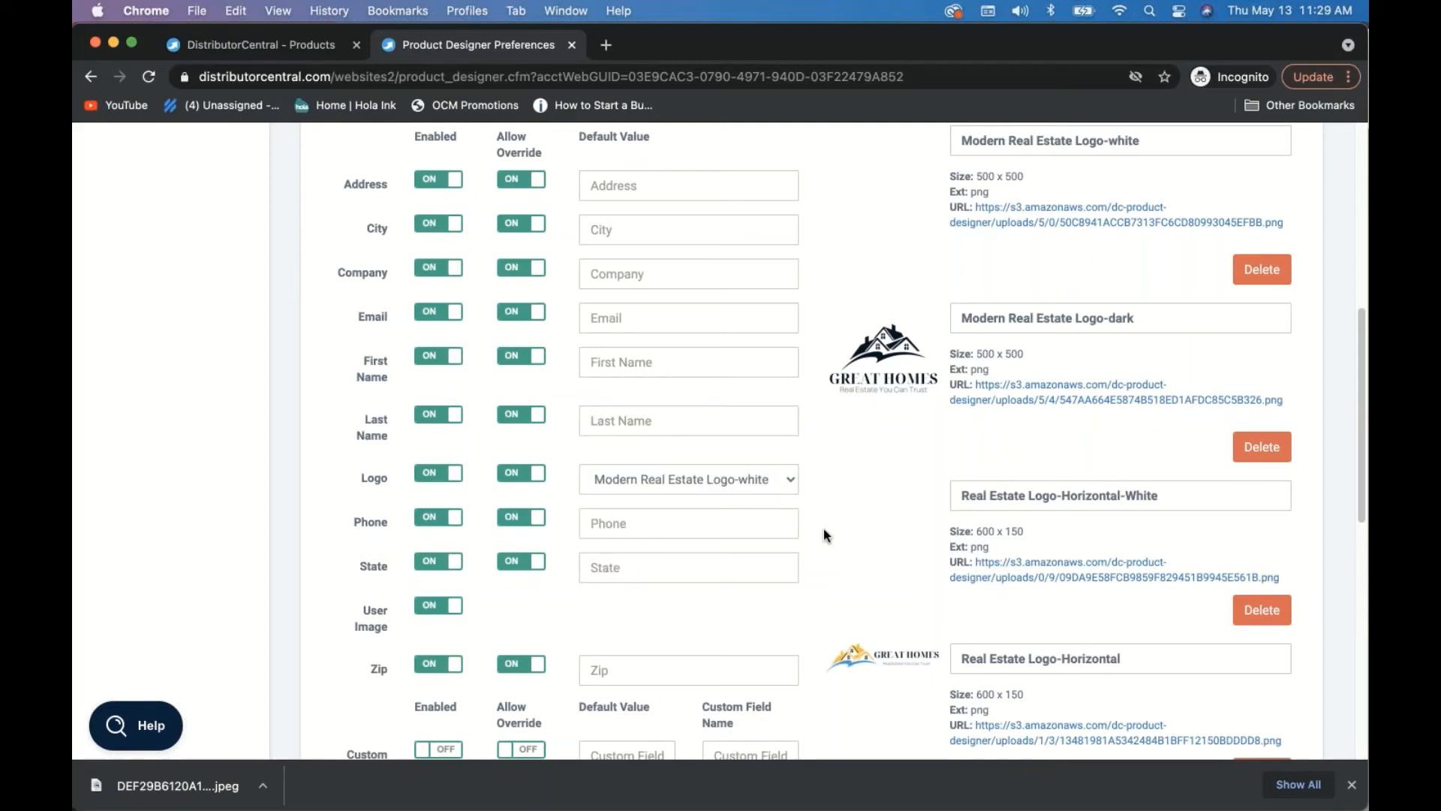
{"action": "scroll", "coordinate": [823, 530], "scroll_direction": "down", "scroll_amount": 4}
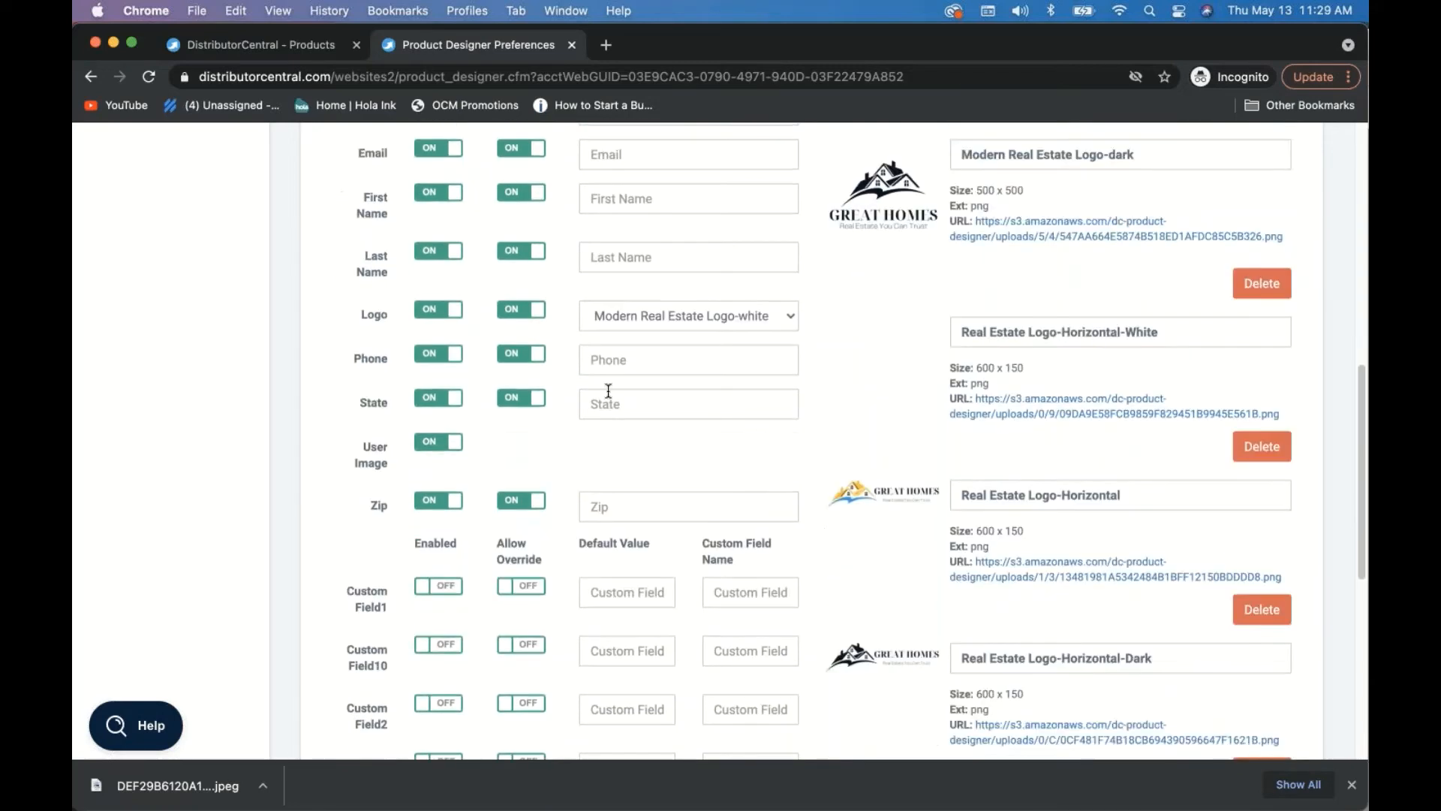
{"action": "scroll", "coordinate": [608, 429], "scroll_direction": "down", "scroll_amount": 3}
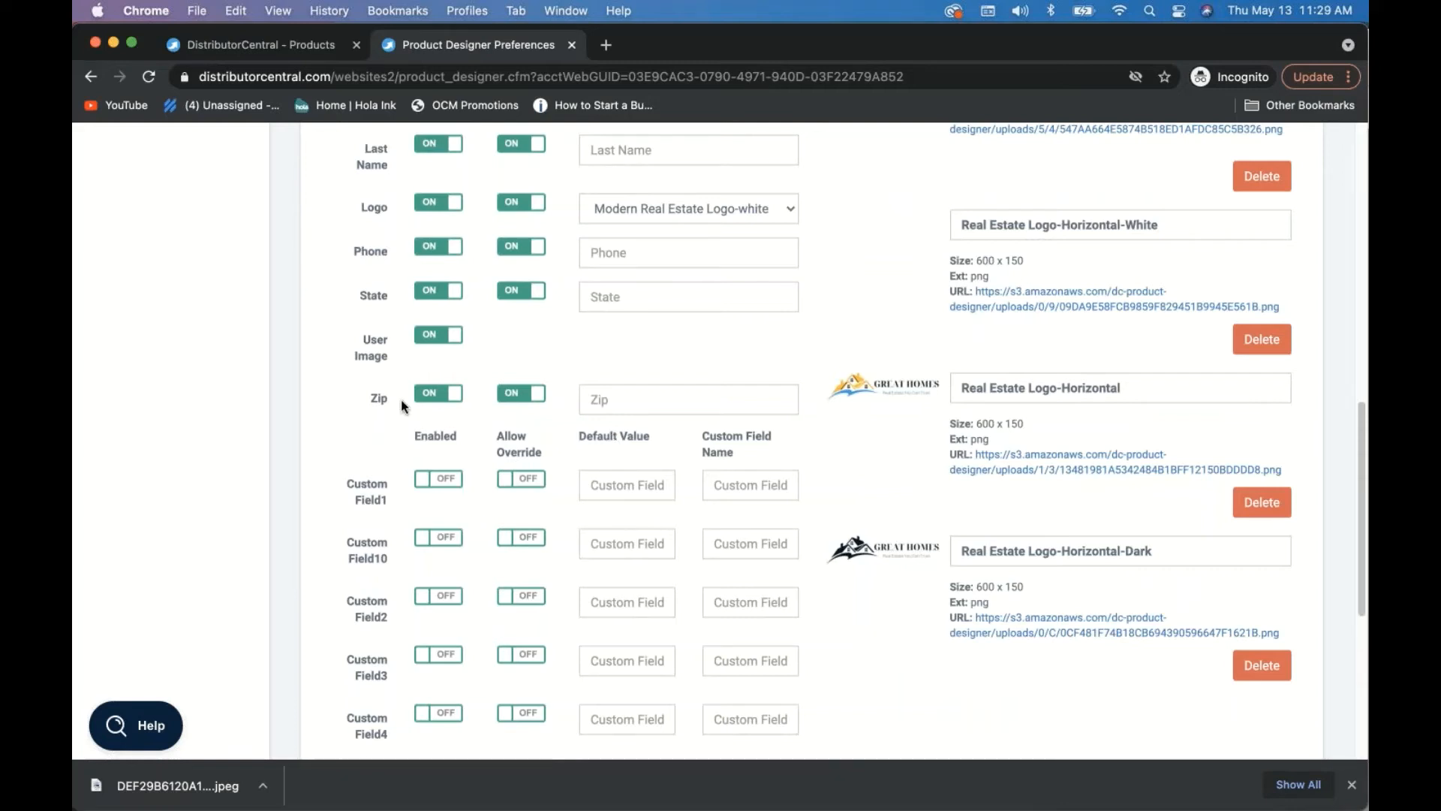
{"action": "scroll", "coordinate": [406, 390], "scroll_direction": "up", "scroll_amount": 3}
{"action": "scroll", "coordinate": [376, 353], "scroll_direction": "up", "scroll_amount": 5}
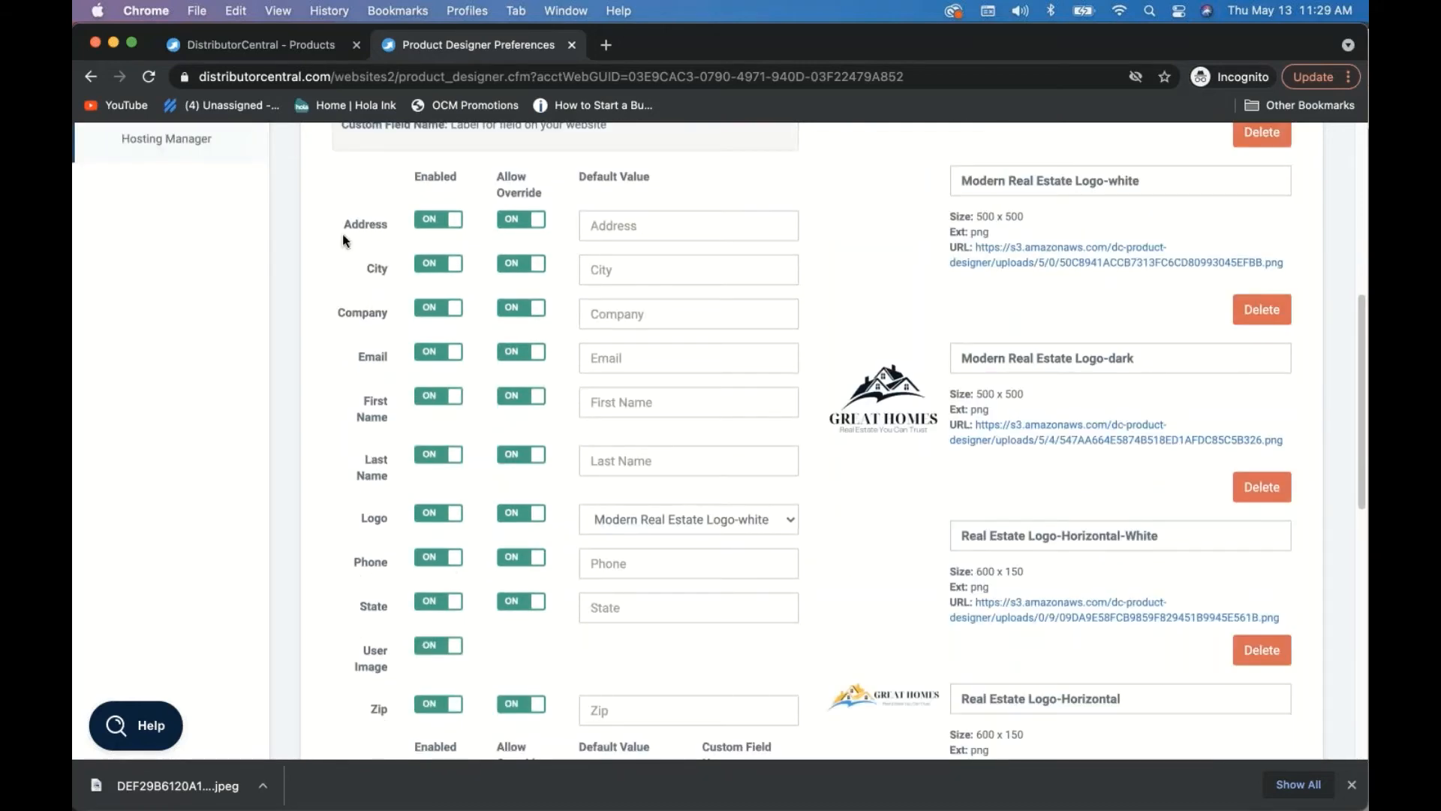
{"action": "scroll", "coordinate": [386, 516], "scroll_direction": "down", "scroll_amount": 6}
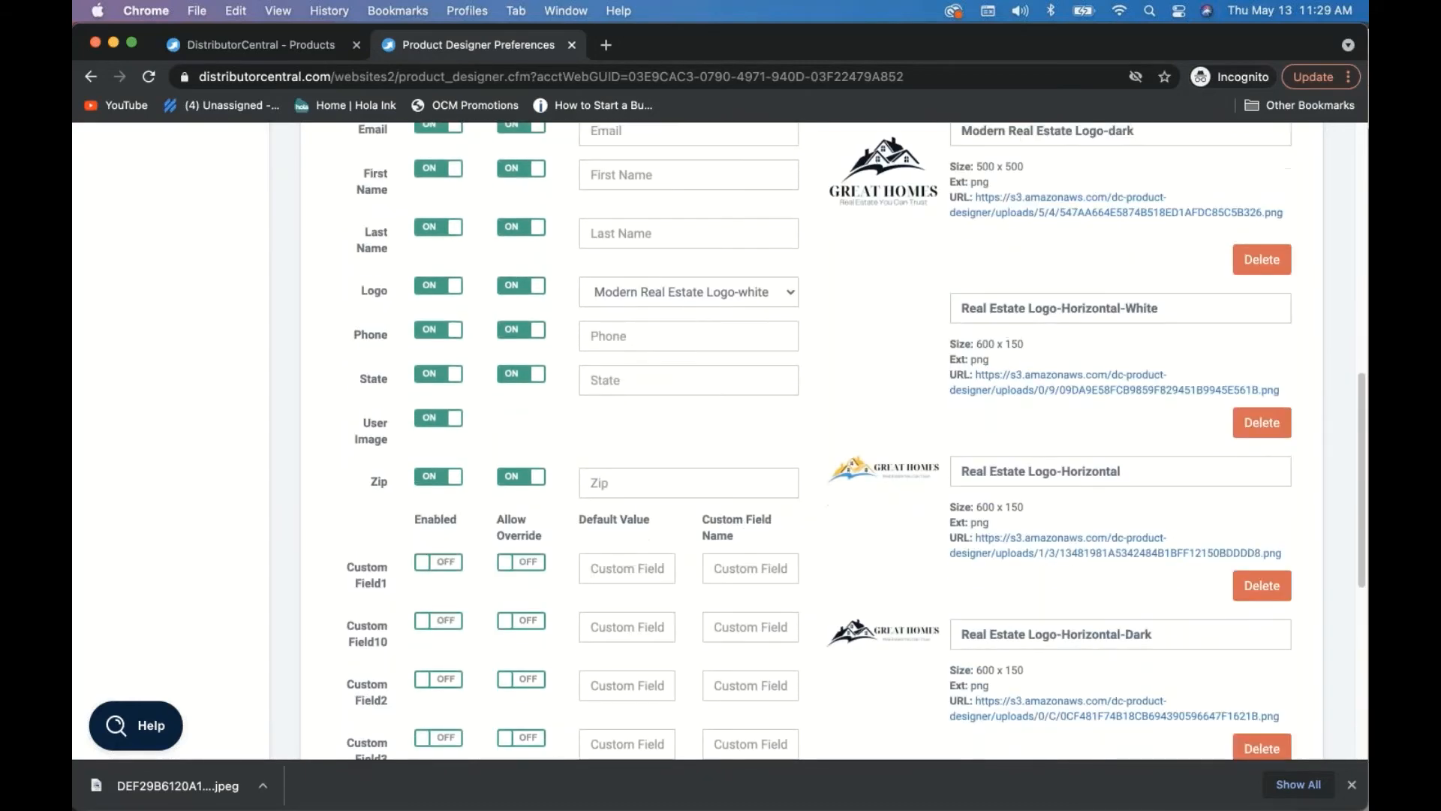
{"action": "scroll", "coordinate": [448, 488], "scroll_direction": "down", "scroll_amount": 2}
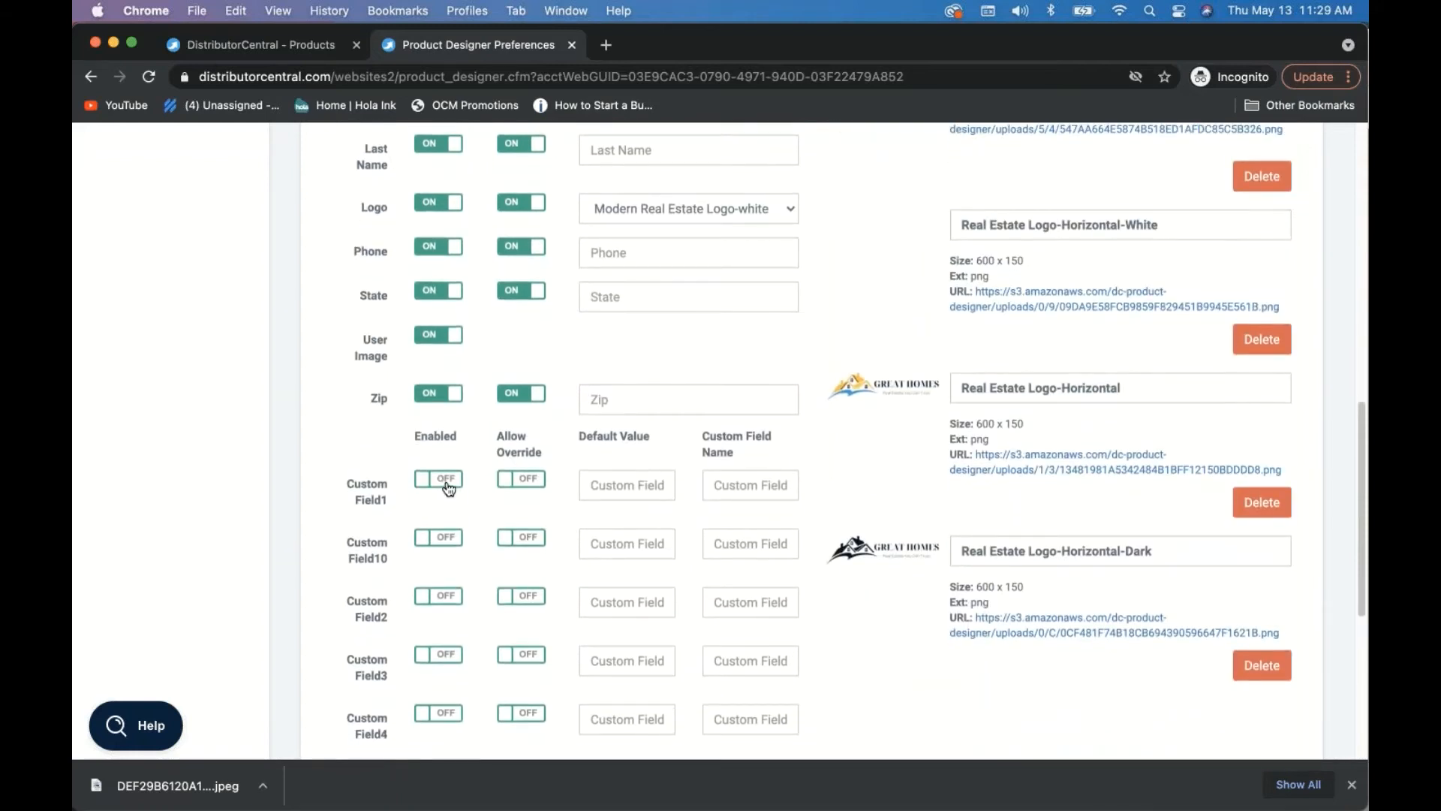
- Turn on Custom Field1 with override allowed, default value 'Title' and field name 'Title'
{"action": "left_click", "coordinate": [448, 484]}
{"action": "left_click", "coordinate": [531, 484]}
{"action": "left_click", "coordinate": [618, 487]}
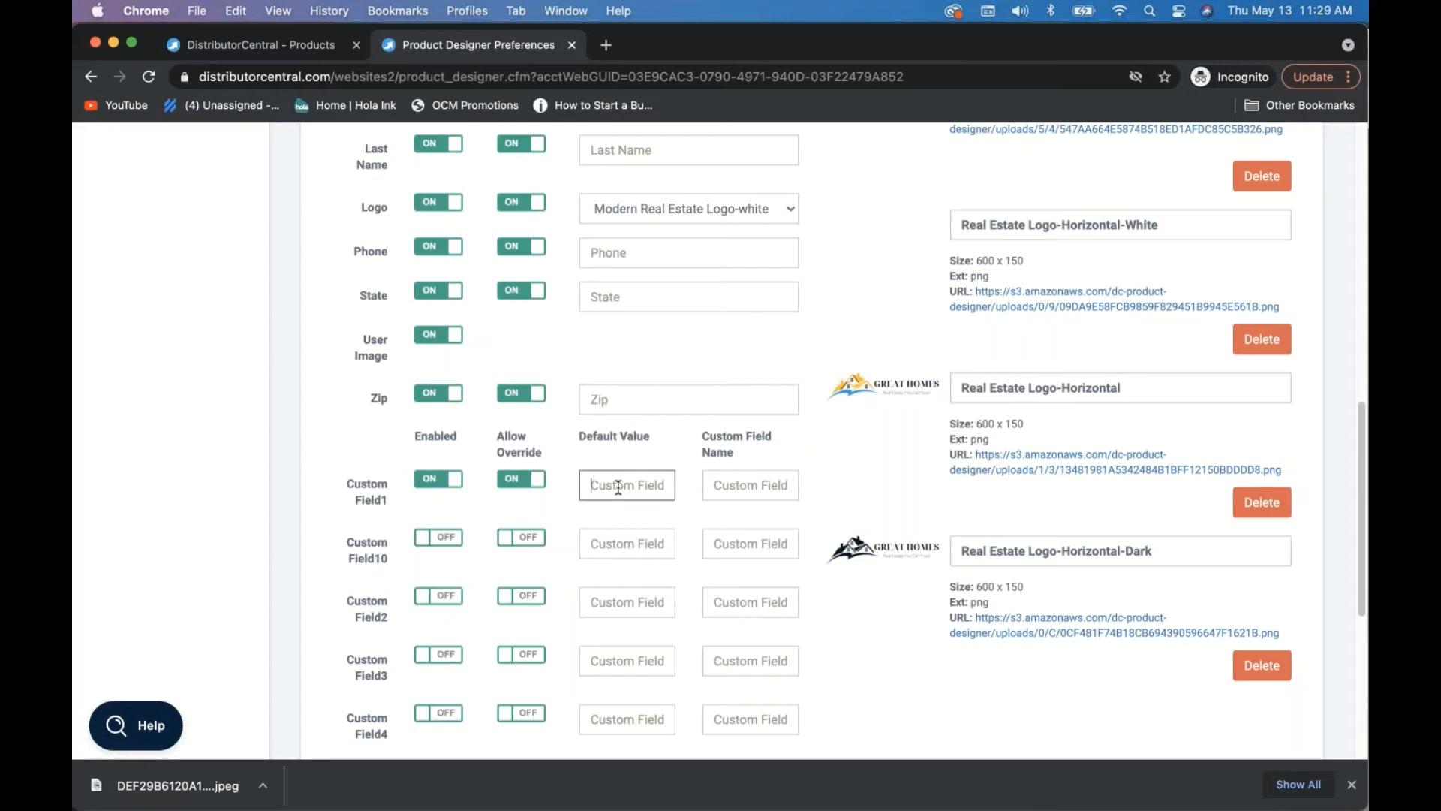
{"action": "type", "text": "Title"}
{"action": "left_click", "coordinate": [740, 485]}
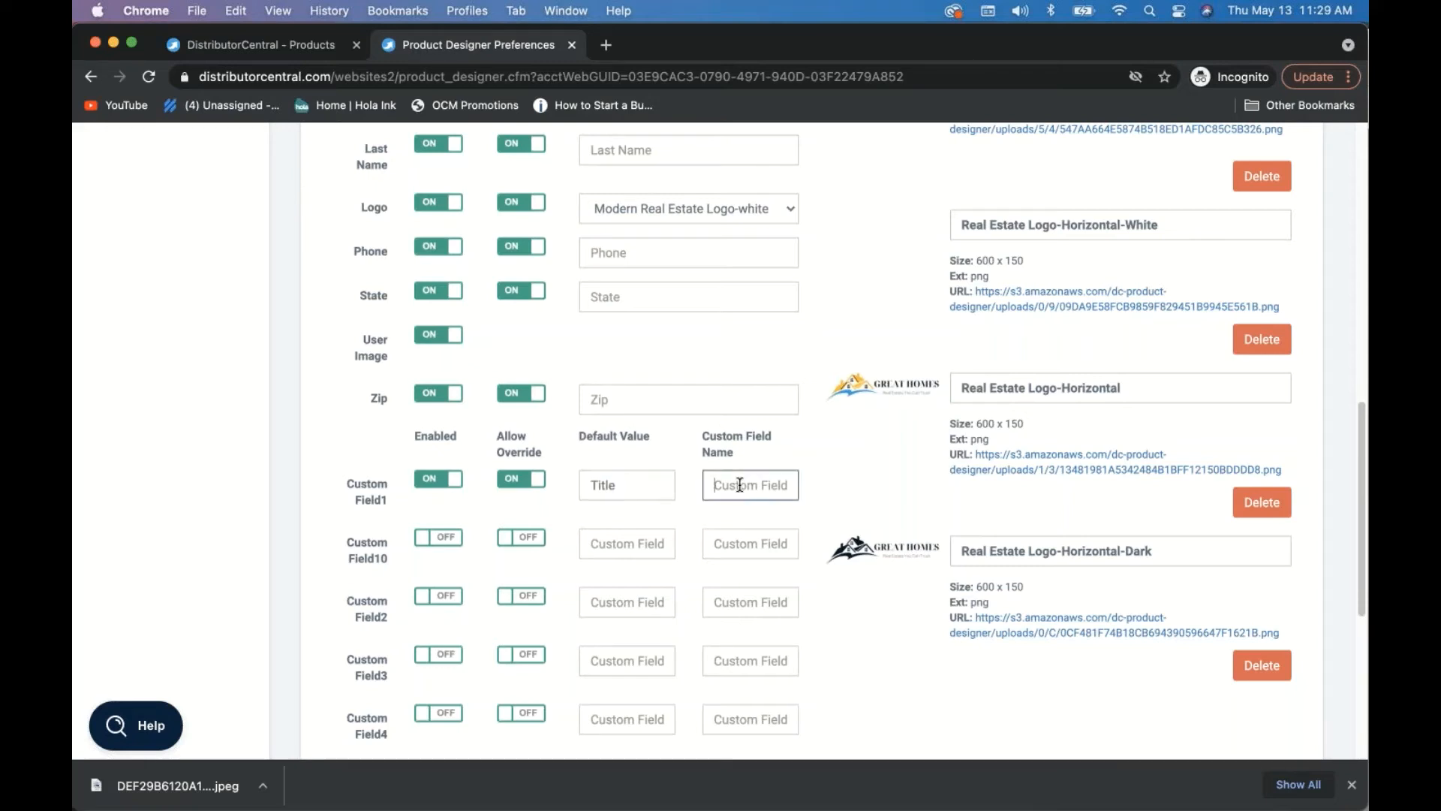
{"action": "type", "text": "Title"}
{"action": "left_click", "coordinate": [688, 510]}
{"action": "scroll", "coordinate": [795, 520], "scroll_direction": "down", "scroll_amount": 10}
{"action": "scroll", "coordinate": [795, 519], "scroll_direction": "up", "scroll_amount": 20}
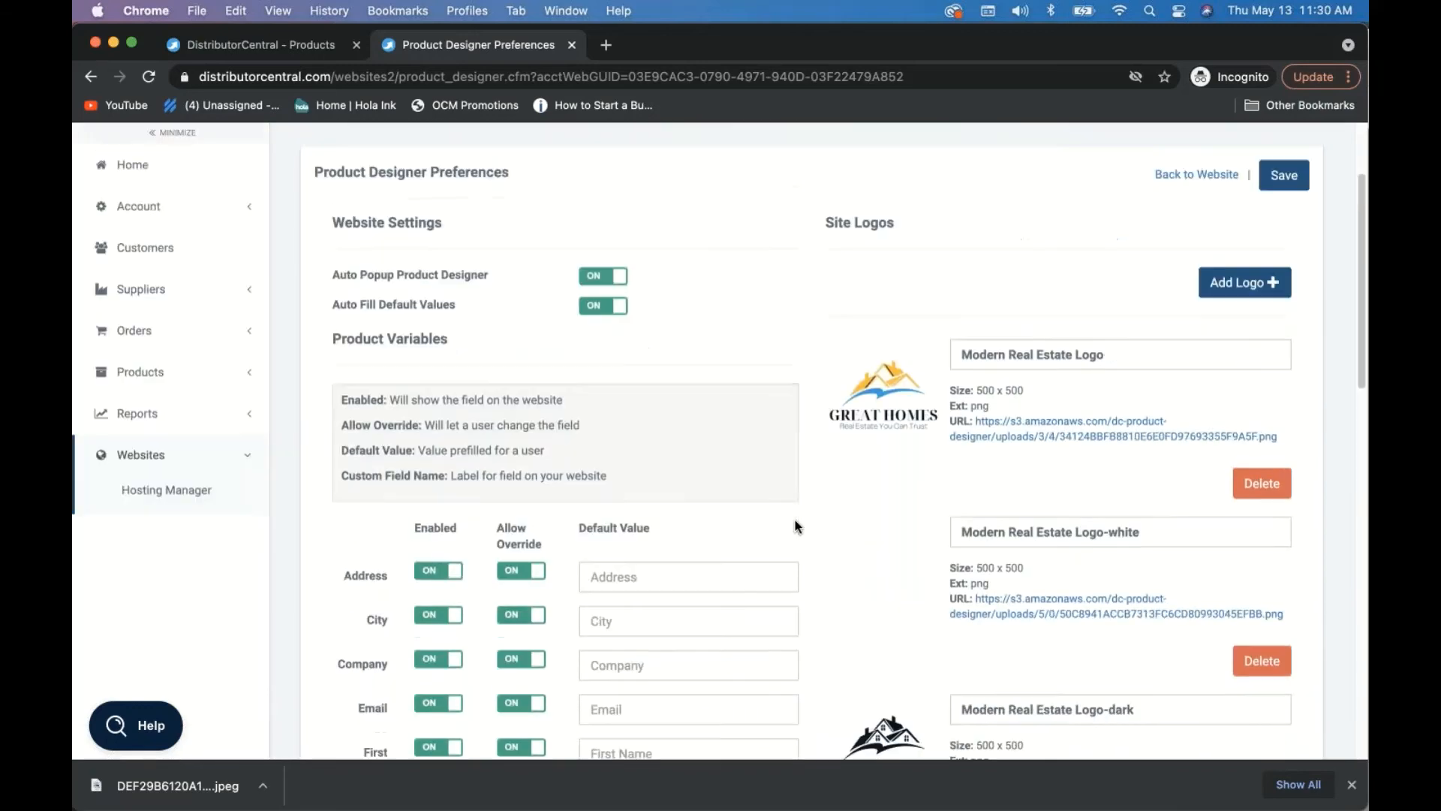
{"action": "scroll", "coordinate": [795, 519], "scroll_direction": "up", "scroll_amount": 3}
- Save the product designer preferences and return to the website's hosting page
{"action": "left_click", "coordinate": [1296, 316]}
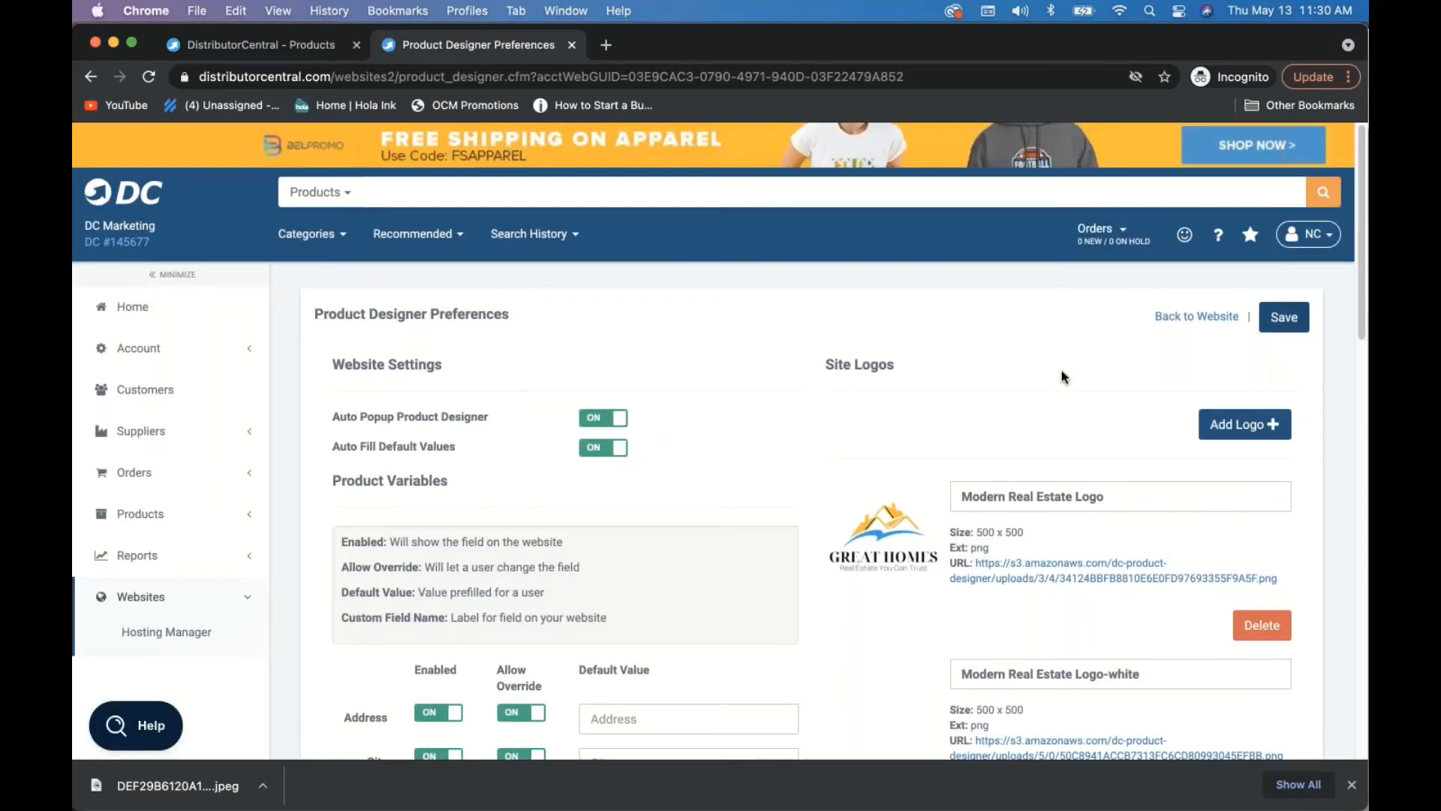
{"action": "left_click", "coordinate": [1183, 318]}
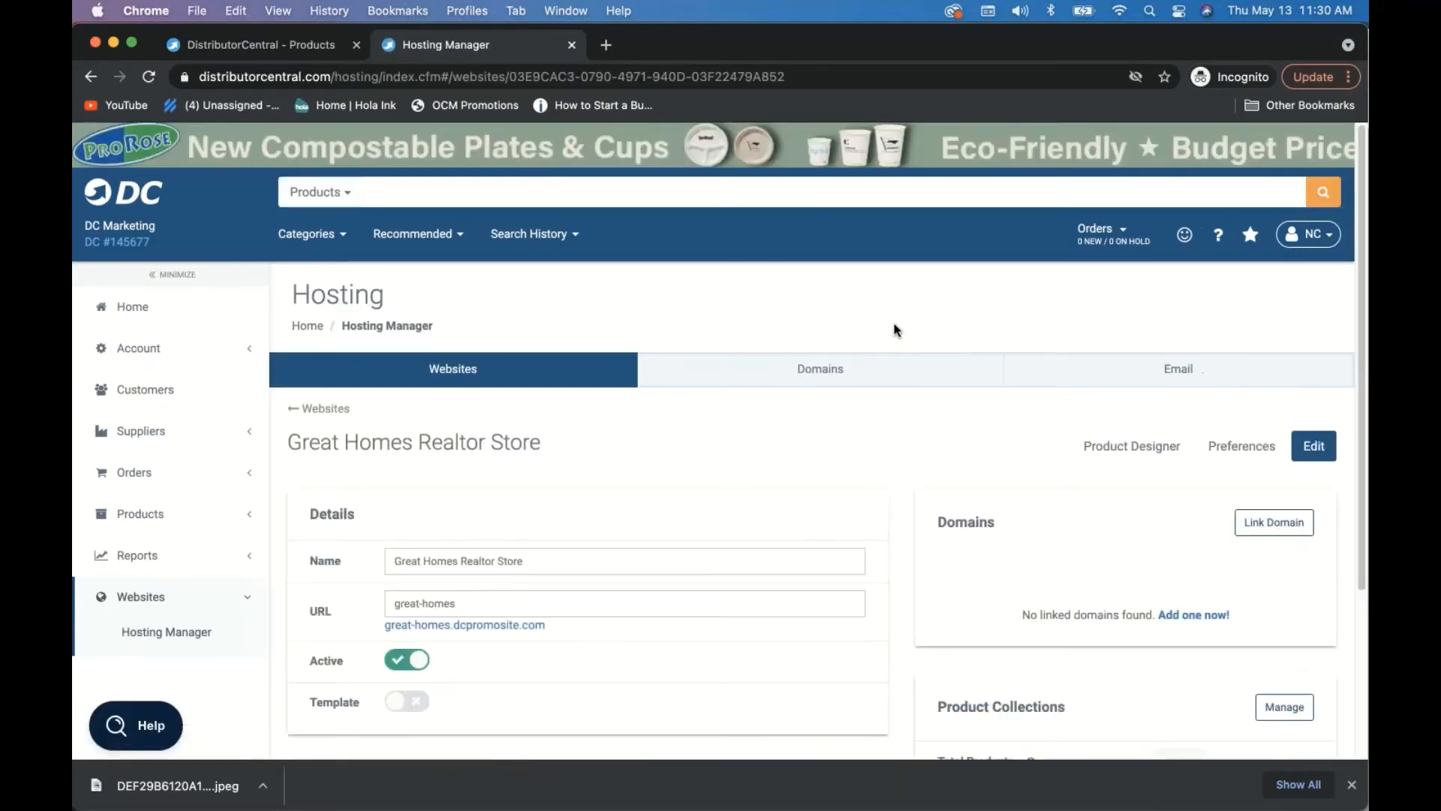
{"action": "scroll", "coordinate": [894, 325], "scroll_direction": "down", "scroll_amount": 3}
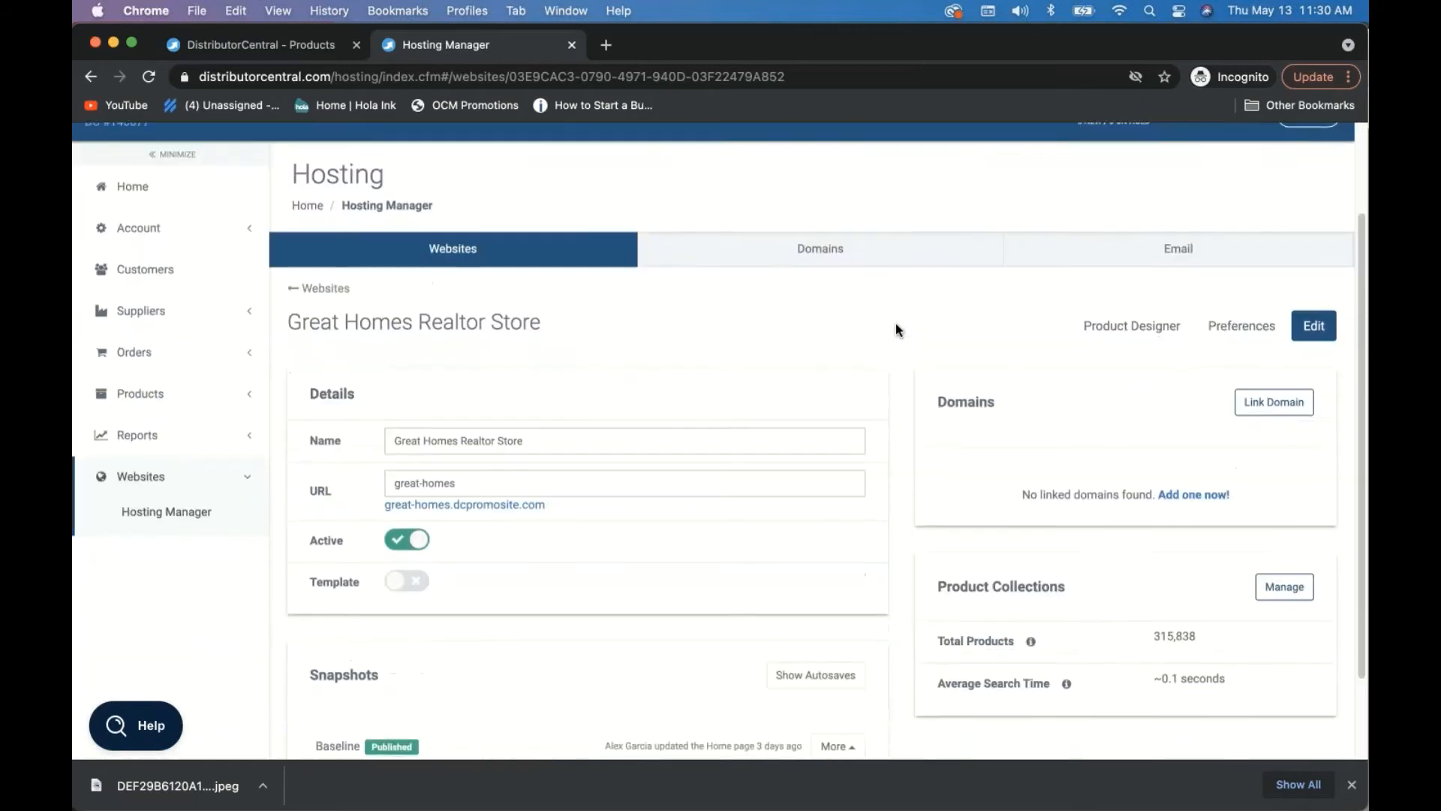
{"action": "scroll", "coordinate": [598, 510], "scroll_direction": "down", "scroll_amount": 2}
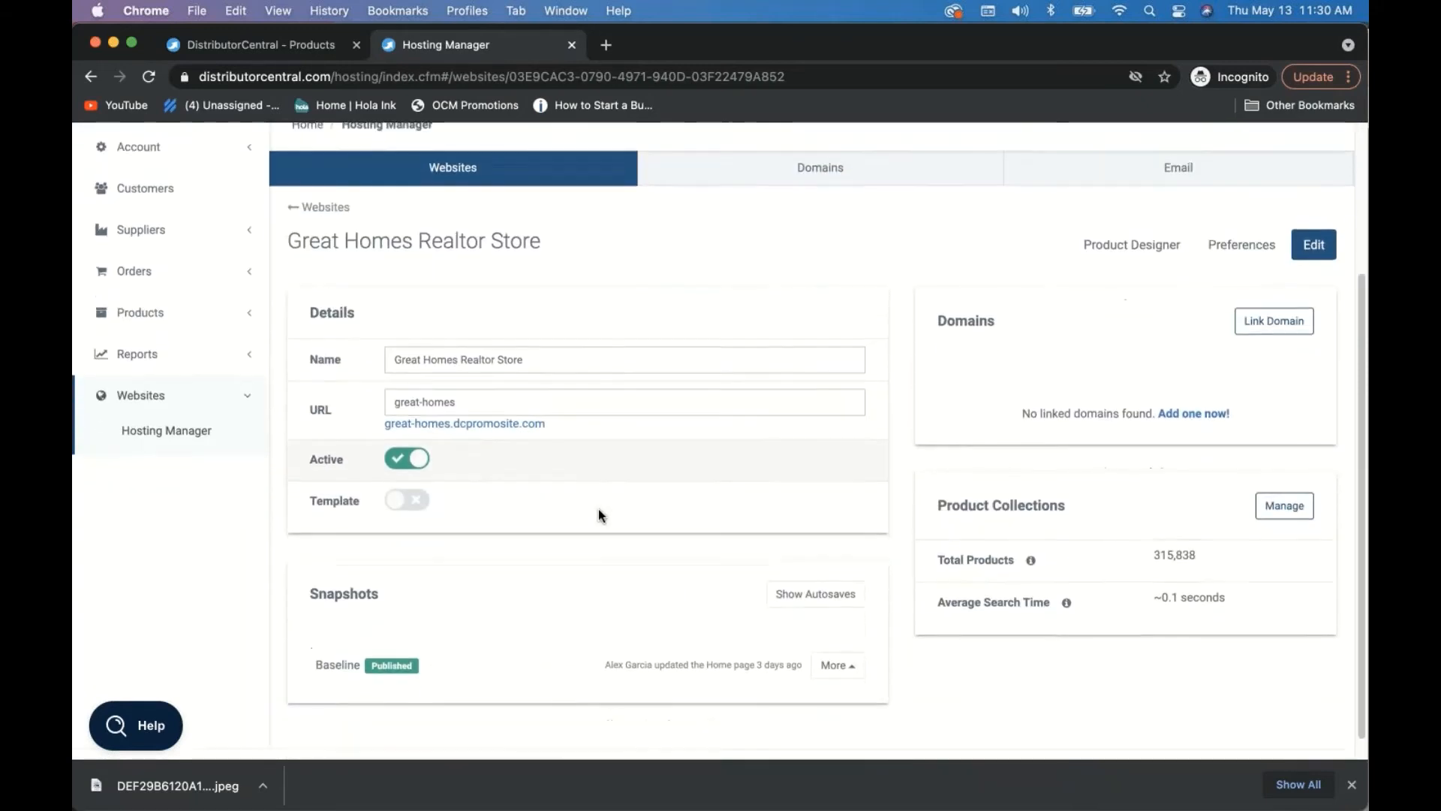
{"action": "scroll", "coordinate": [597, 514], "scroll_direction": "down", "scroll_amount": 1}
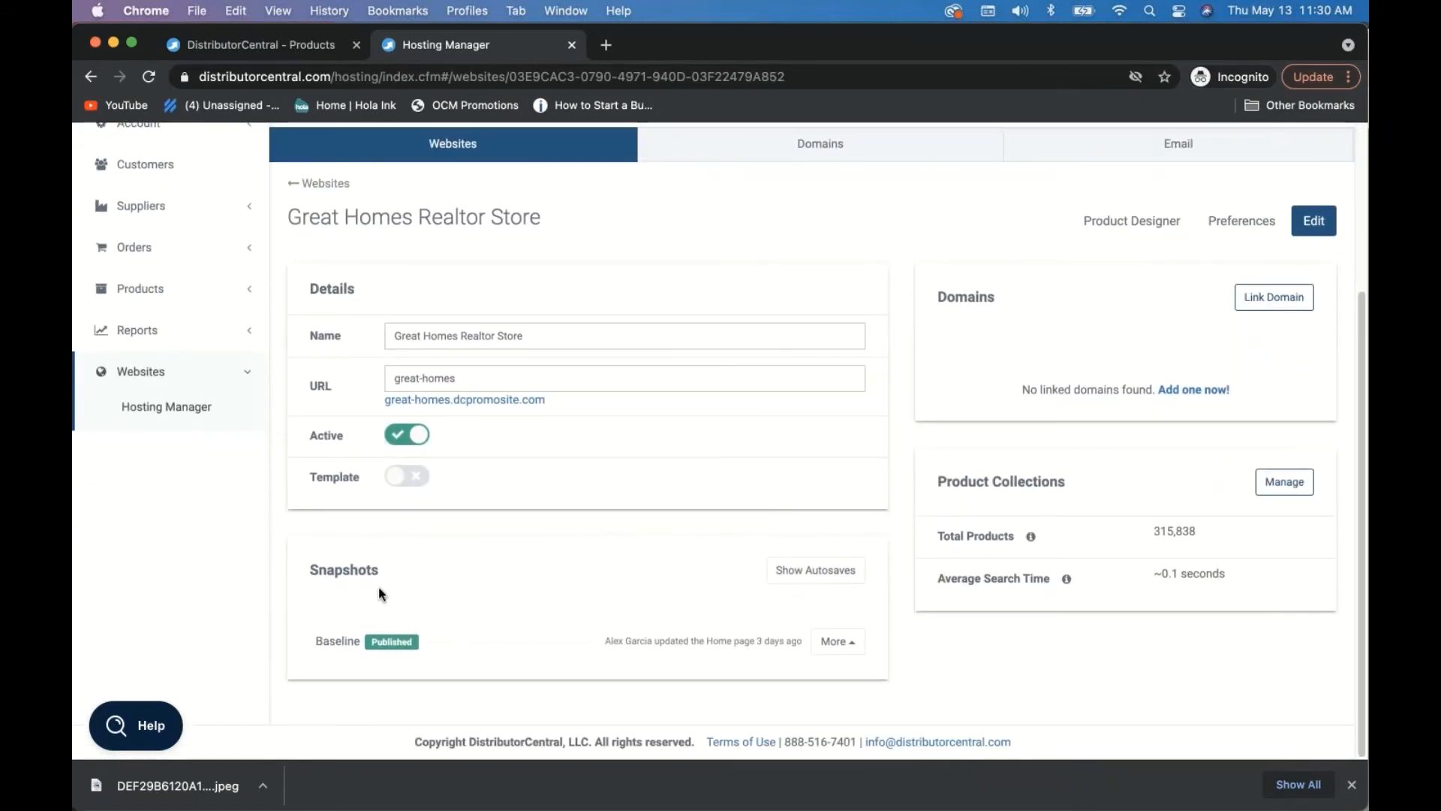
{"action": "scroll", "coordinate": [491, 546], "scroll_direction": "up", "scroll_amount": 1}
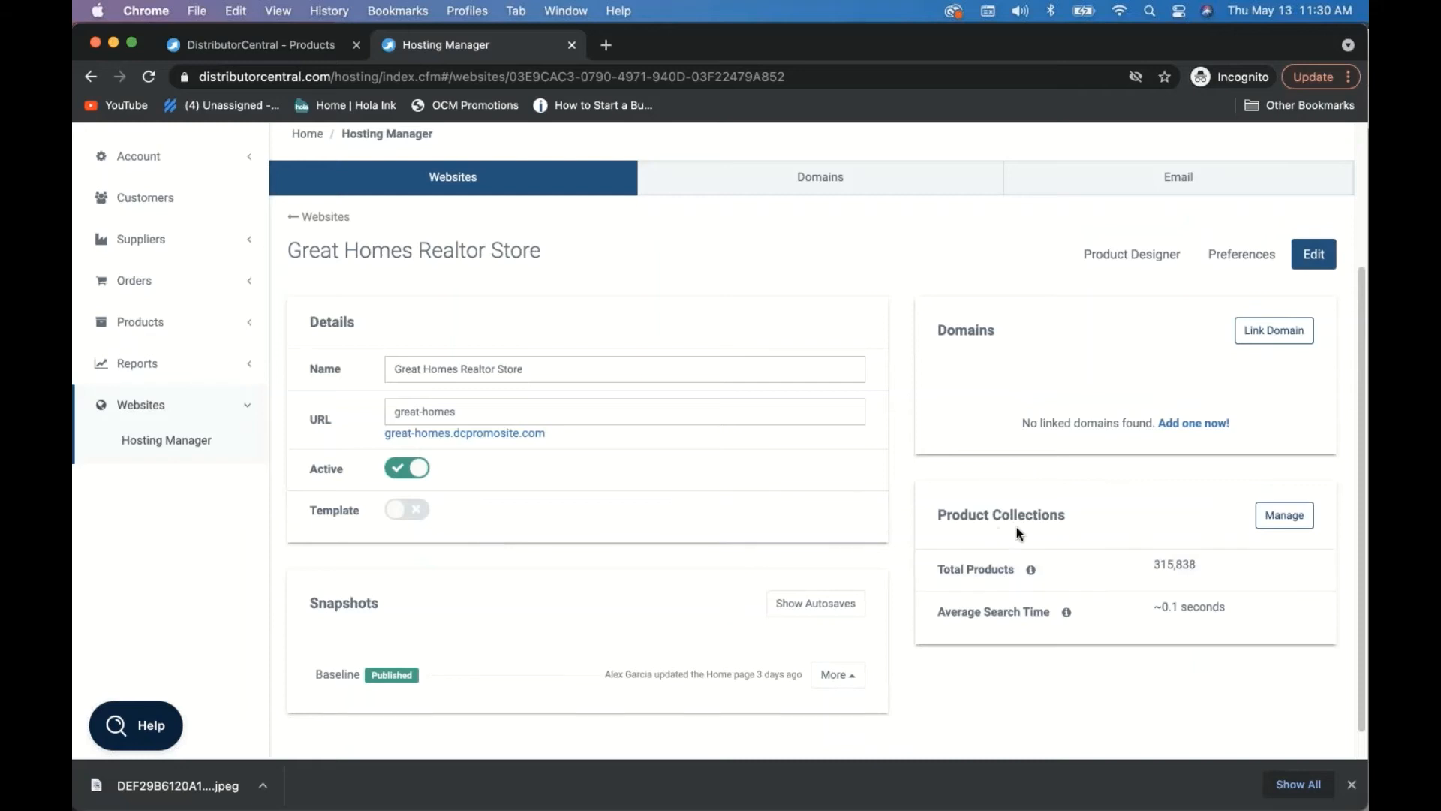
- Create a new product collection titled 'Great Homes' and bring up its filter options
{"action": "left_click", "coordinate": [1279, 516]}
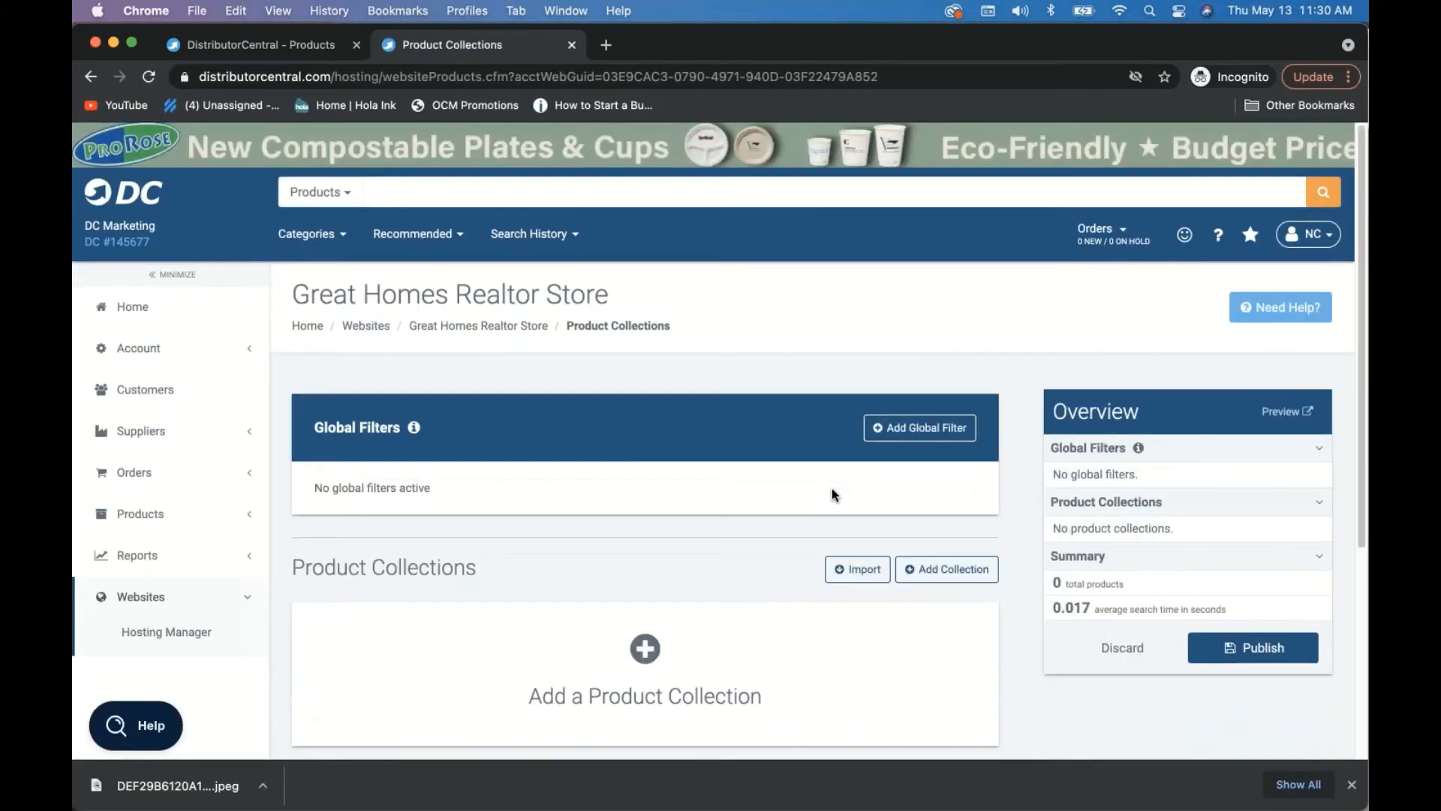
{"action": "scroll", "coordinate": [653, 537], "scroll_direction": "down", "scroll_amount": 4}
{"action": "left_click", "coordinate": [644, 526]}
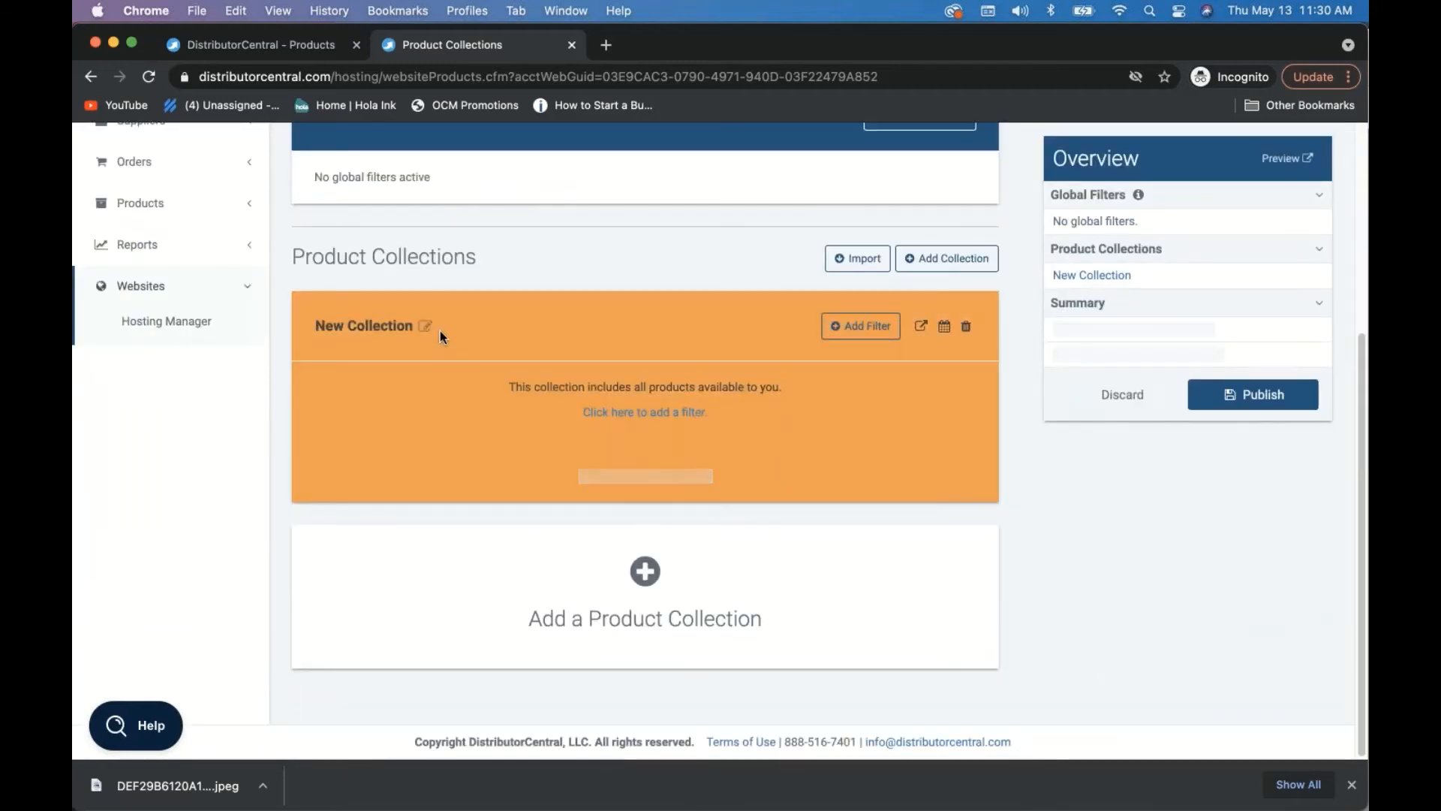
{"action": "left_click", "coordinate": [425, 325]}
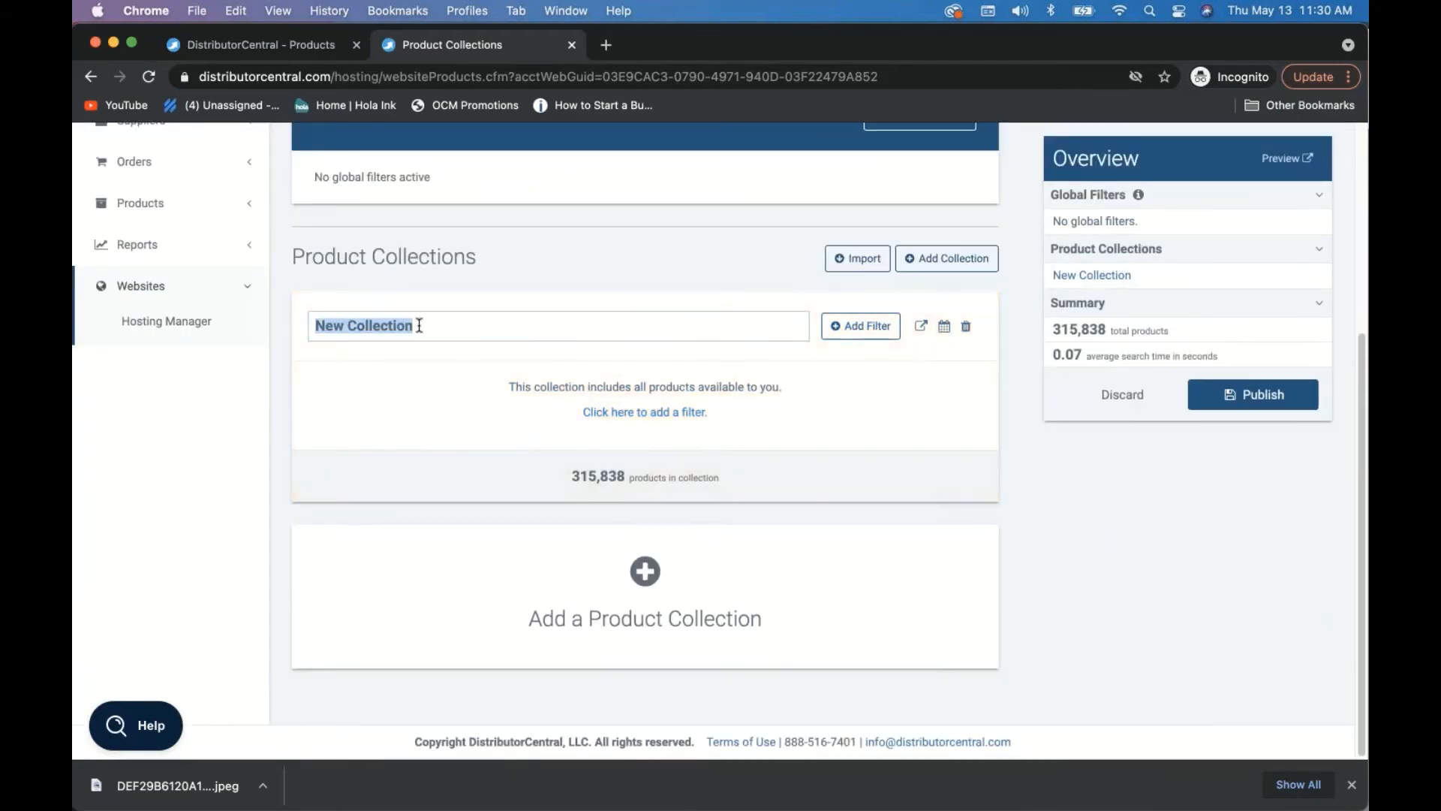
{"action": "type", "text": "Great Homes"}
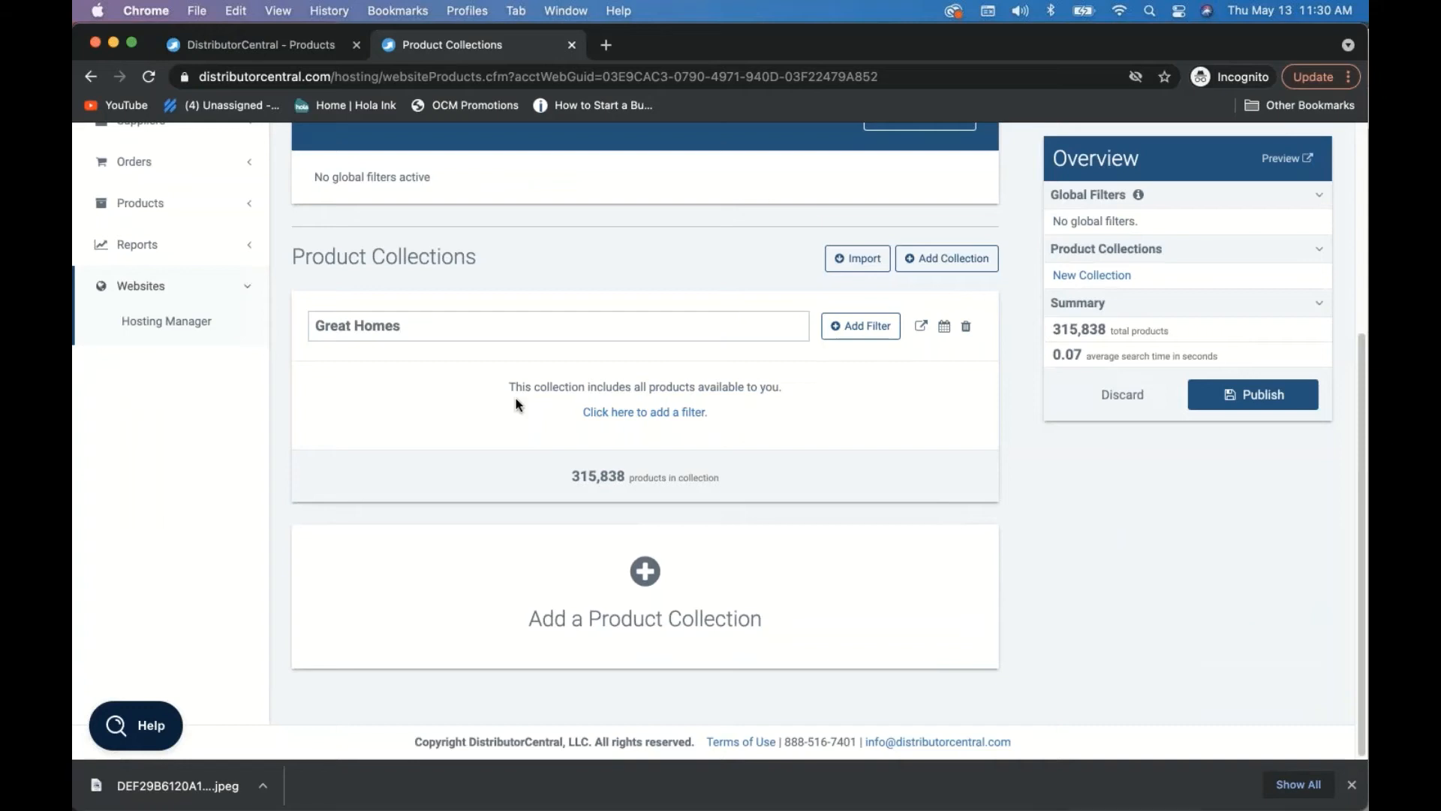
{"action": "left_click", "coordinate": [856, 326]}
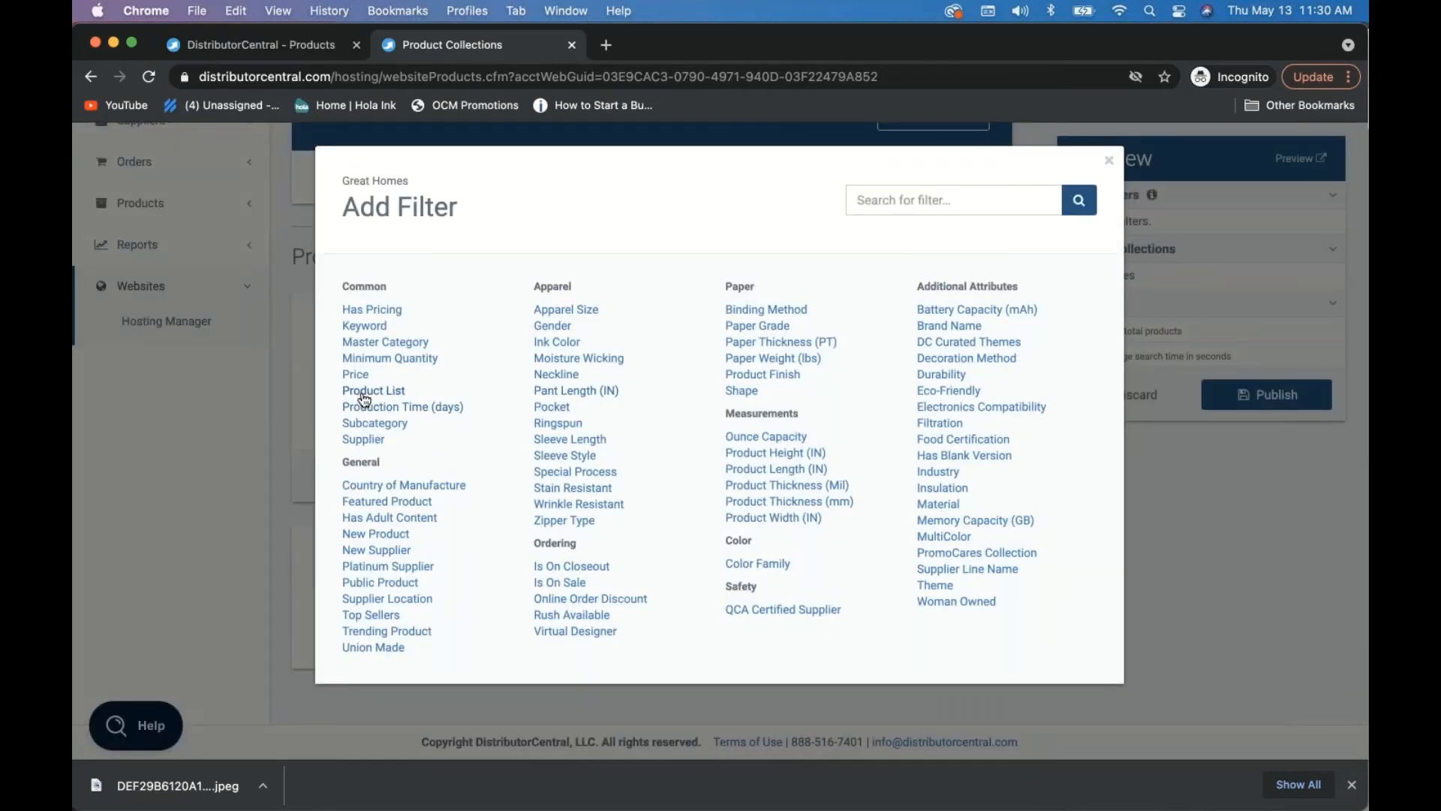
- Filter the Great Homes collection by the Great Homes product list and save the filter
{"action": "left_click", "coordinate": [366, 391]}
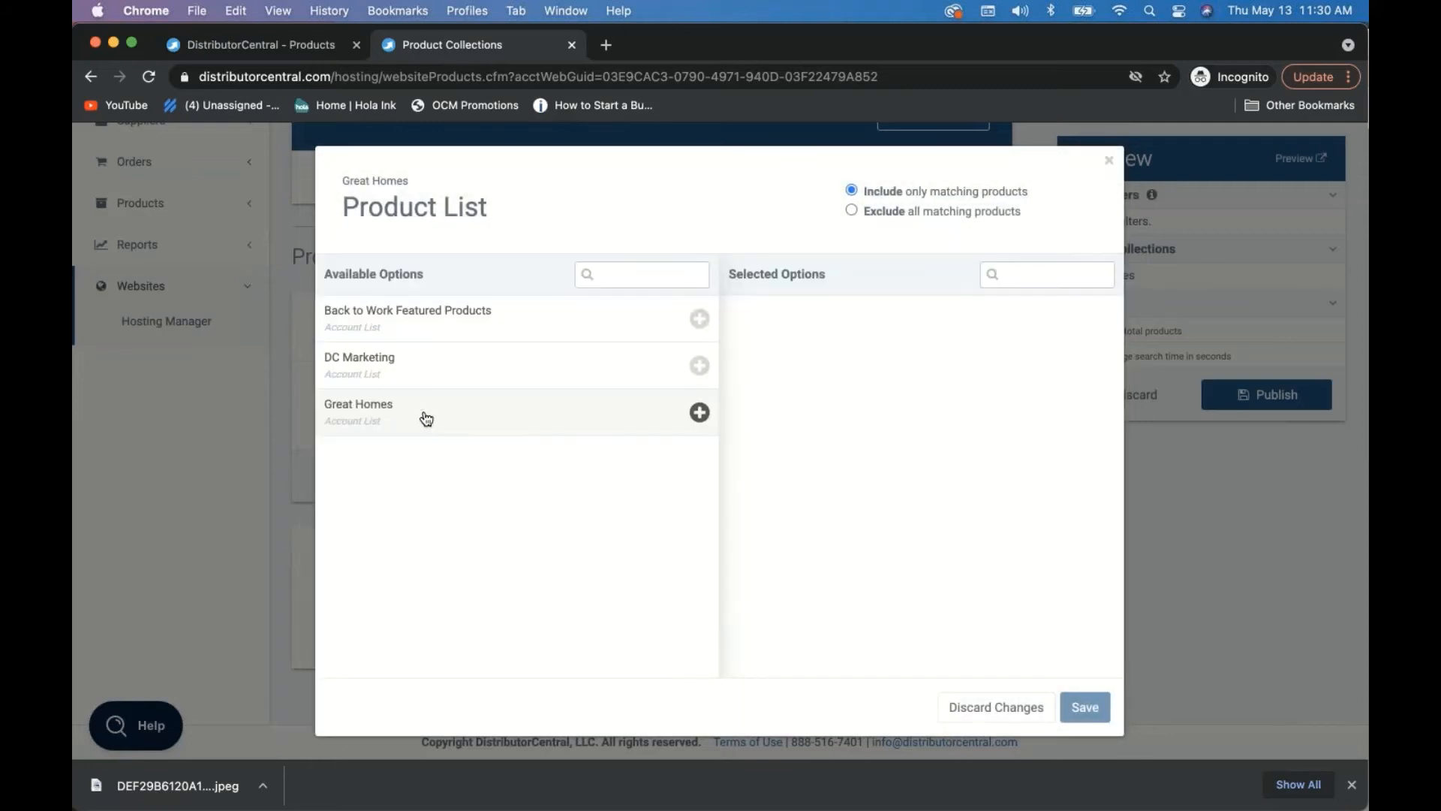
{"action": "left_click", "coordinate": [430, 420]}
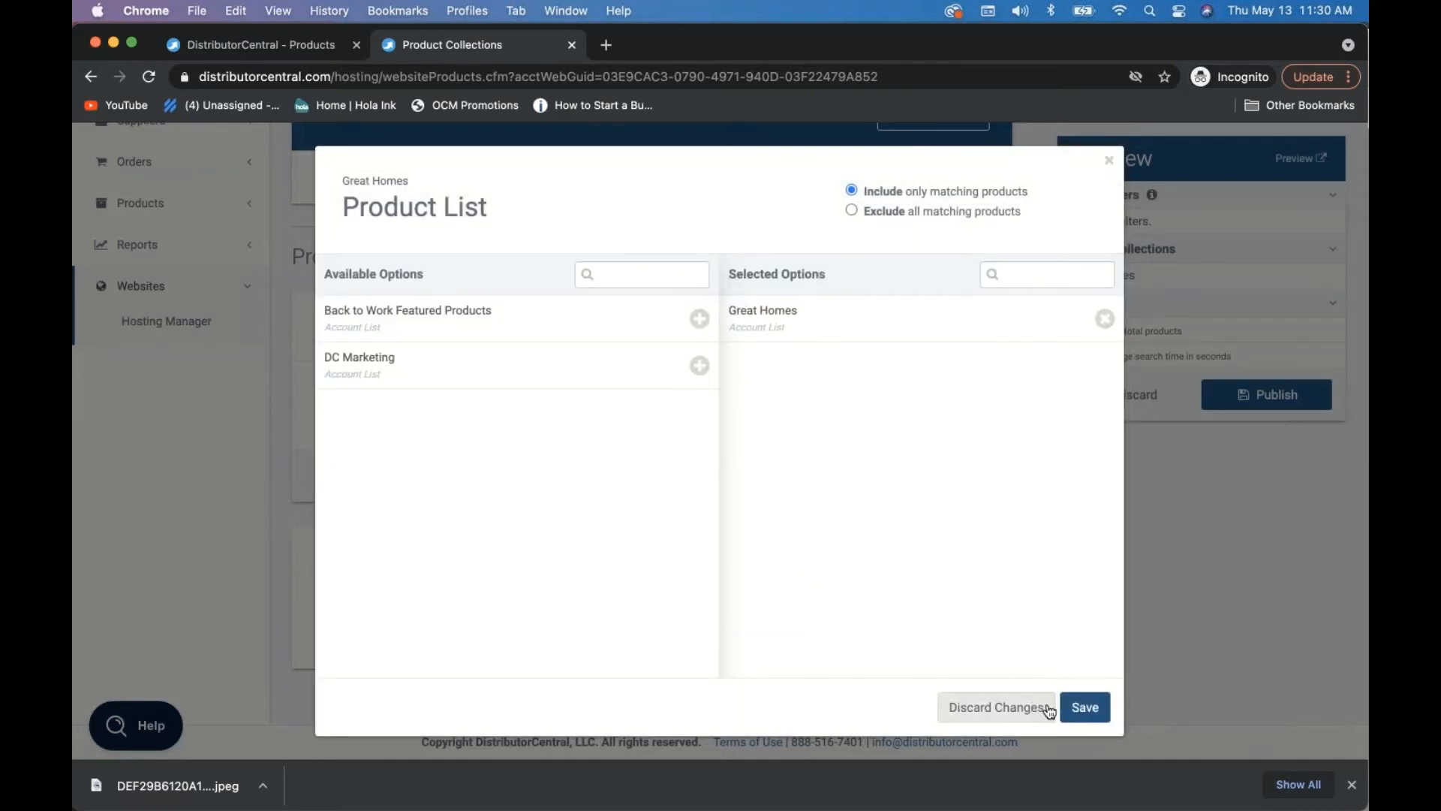
{"action": "left_click", "coordinate": [1083, 705]}
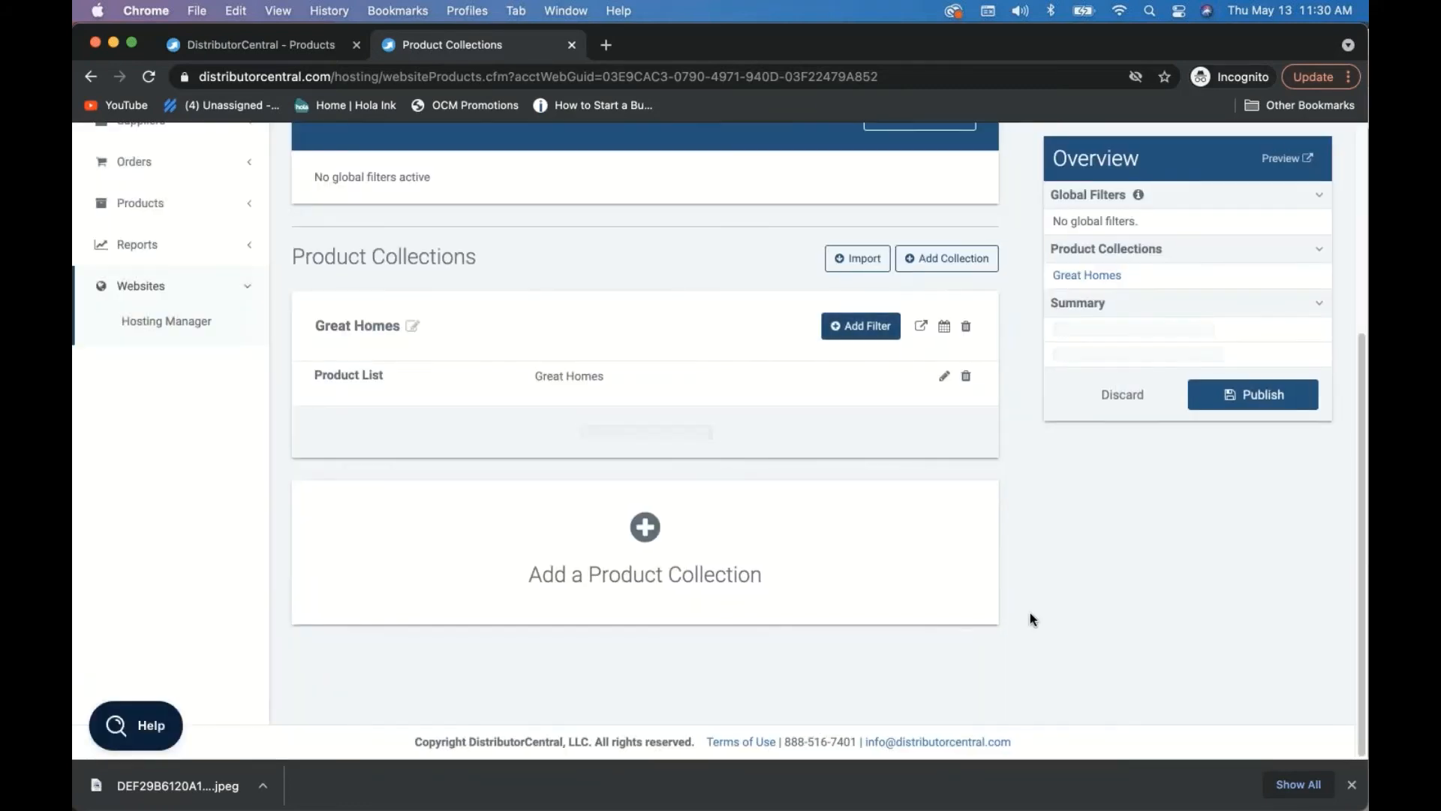
- Publish all the collection changes to the website
{"action": "scroll", "coordinate": [1034, 611], "scroll_direction": "up", "scroll_amount": 3}
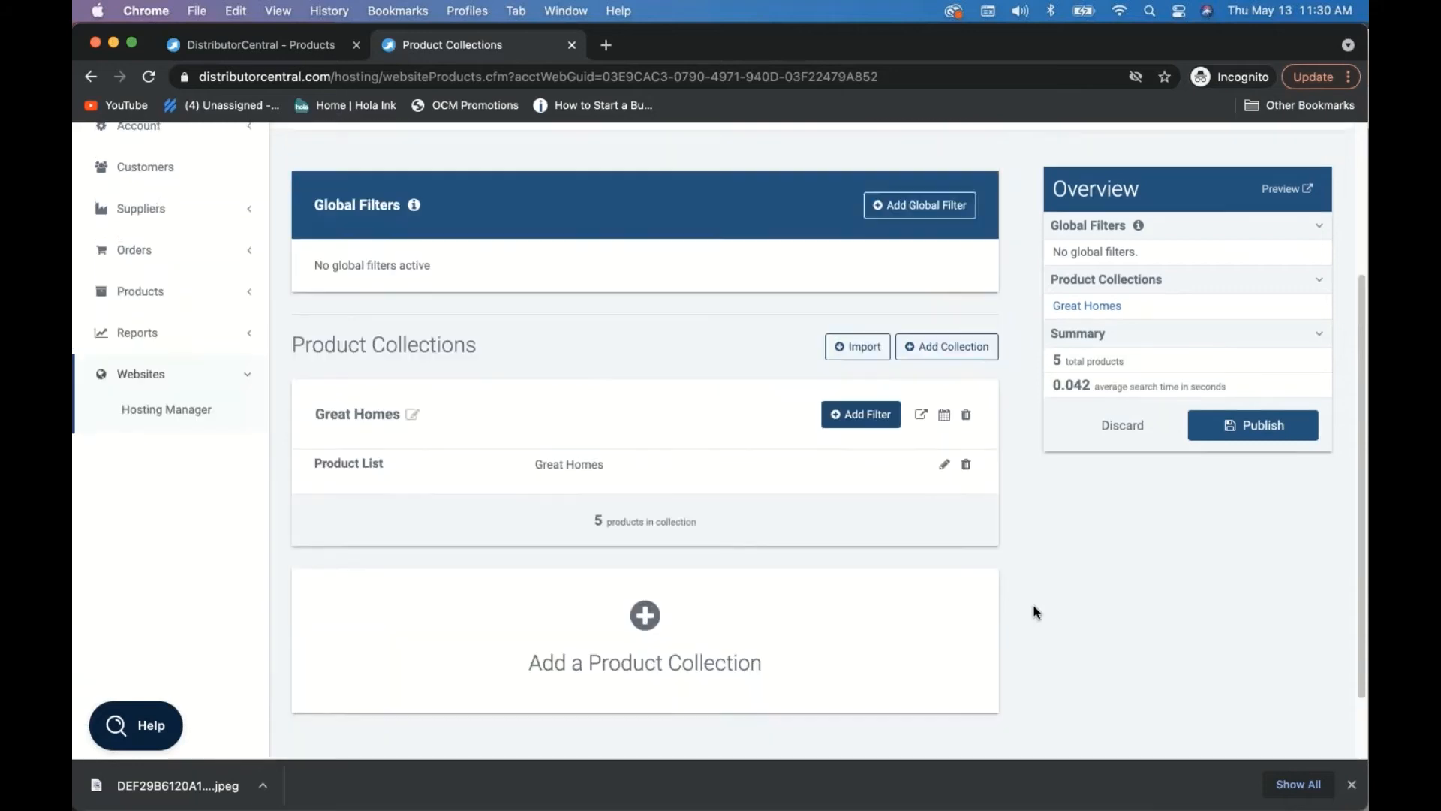
{"action": "left_click", "coordinate": [1261, 547]}
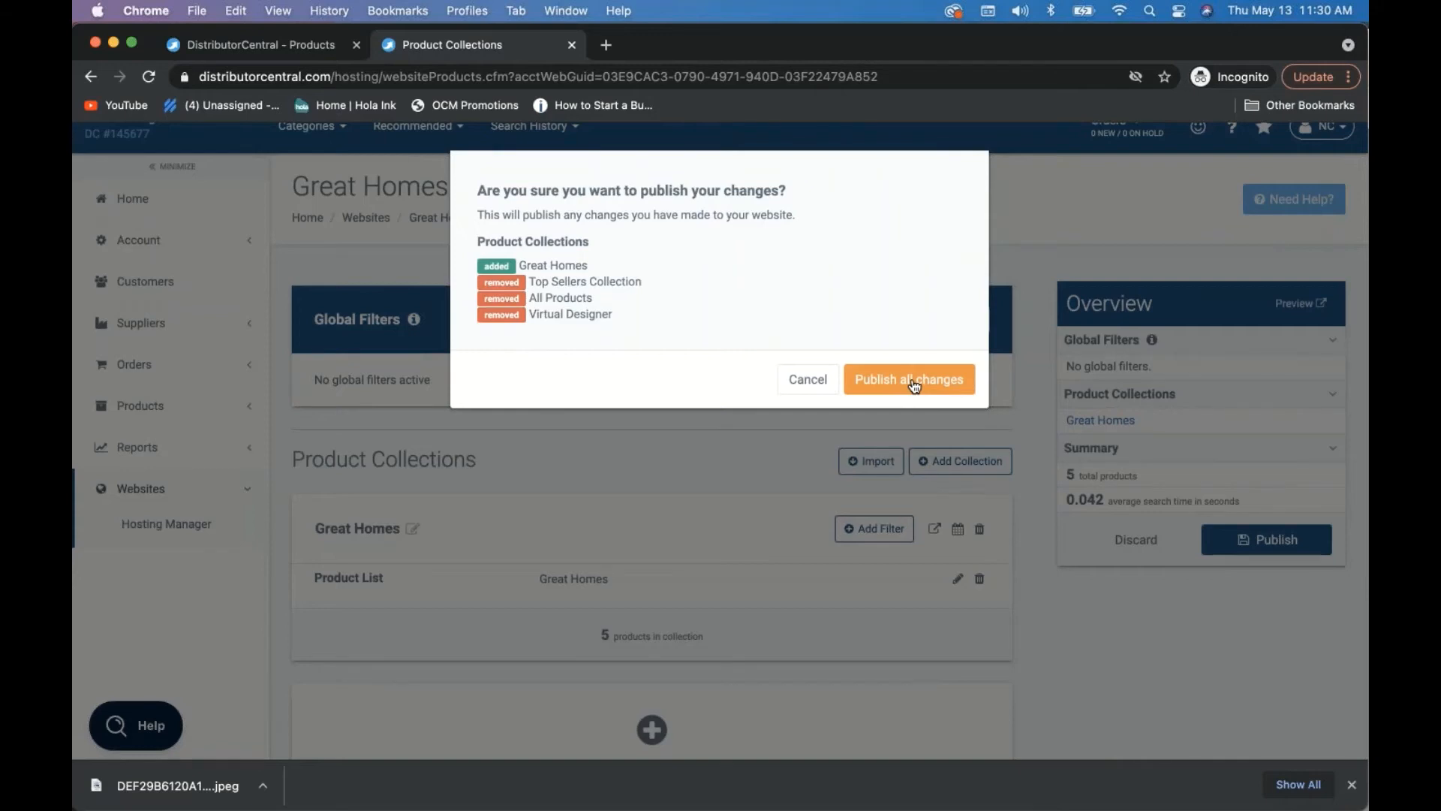
{"action": "left_click", "coordinate": [915, 382]}
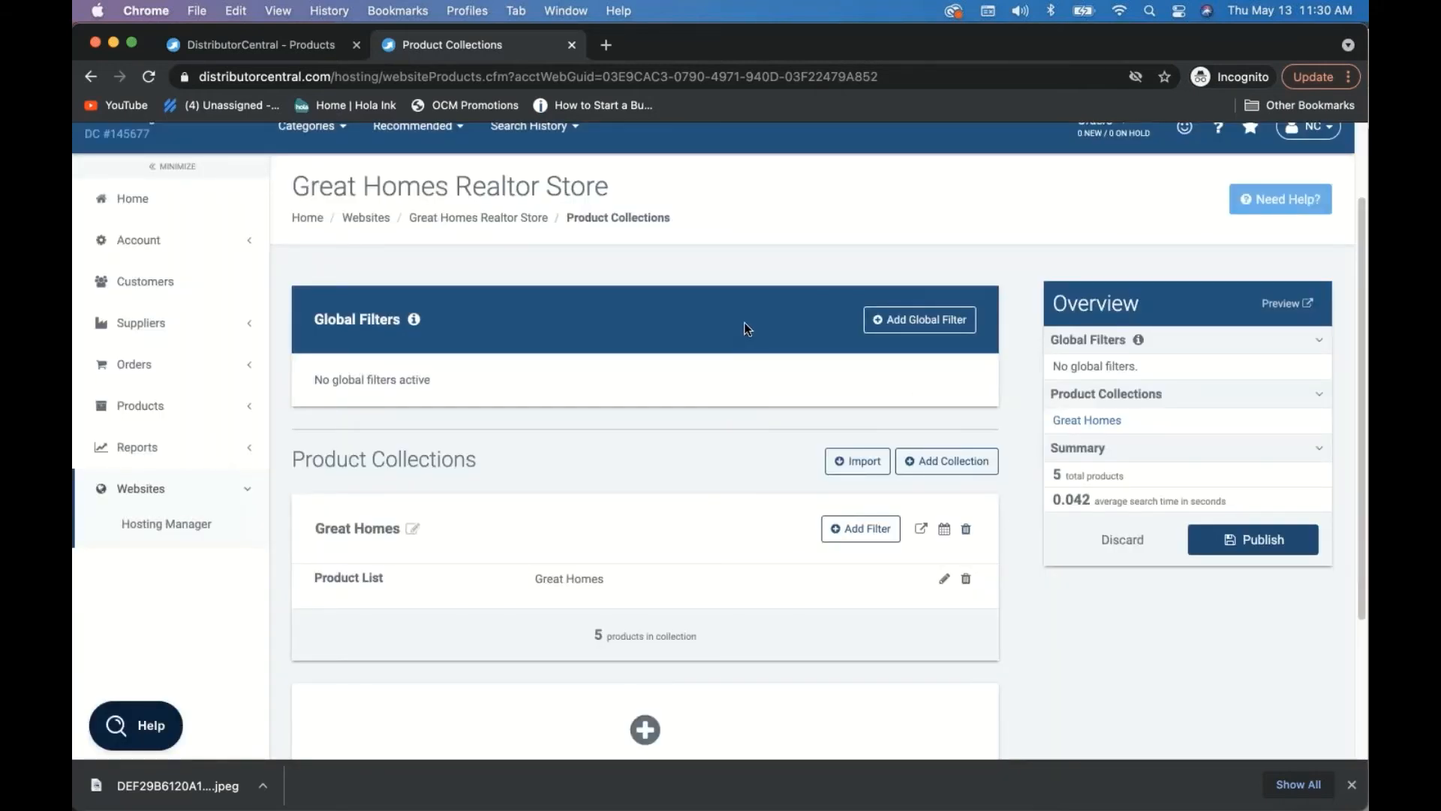
{"action": "scroll", "coordinate": [694, 309], "scroll_direction": "up", "scroll_amount": 1}
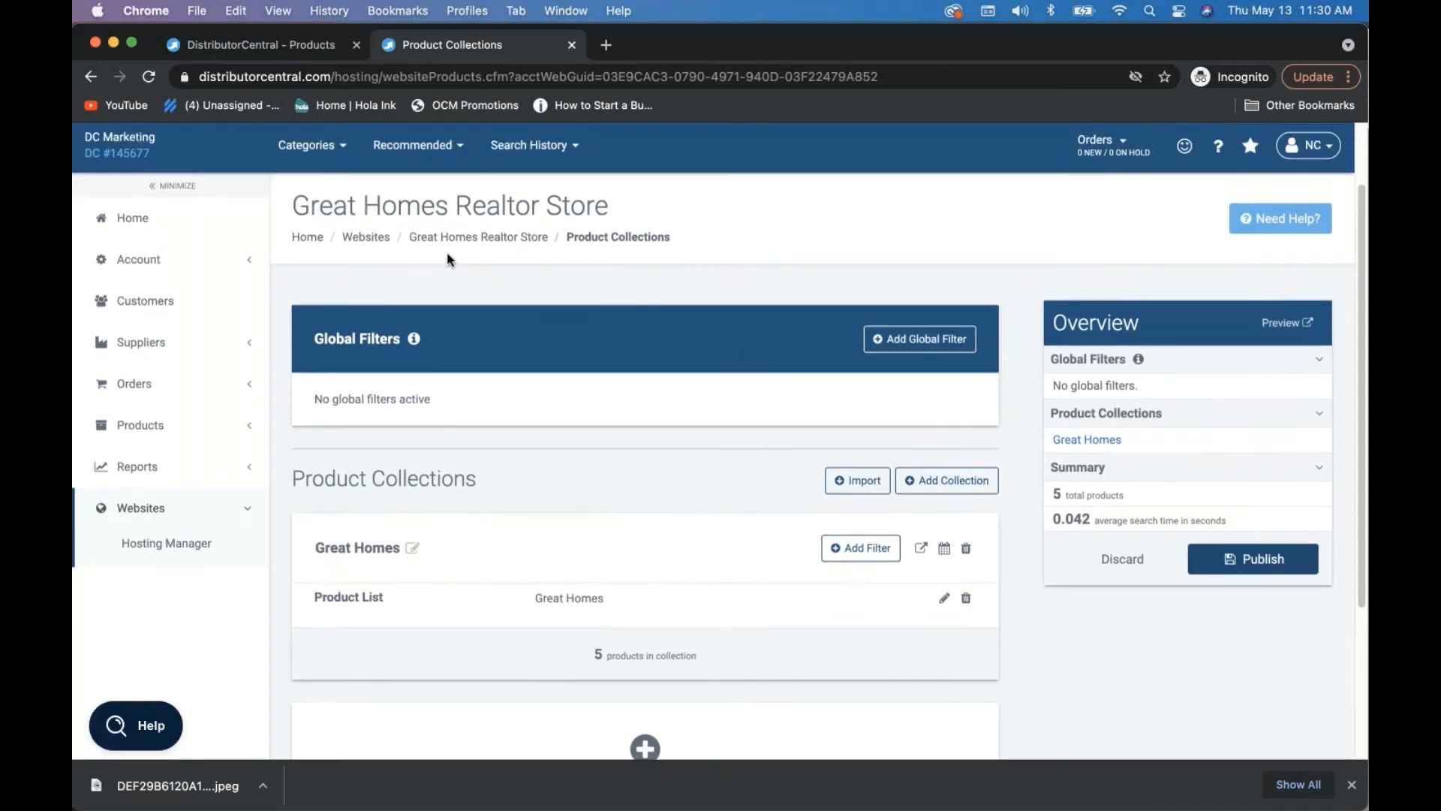
- Preview the Great Homes store in a new tab and scroll through its 5 catalog results
{"action": "left_click", "coordinate": [1286, 323]}
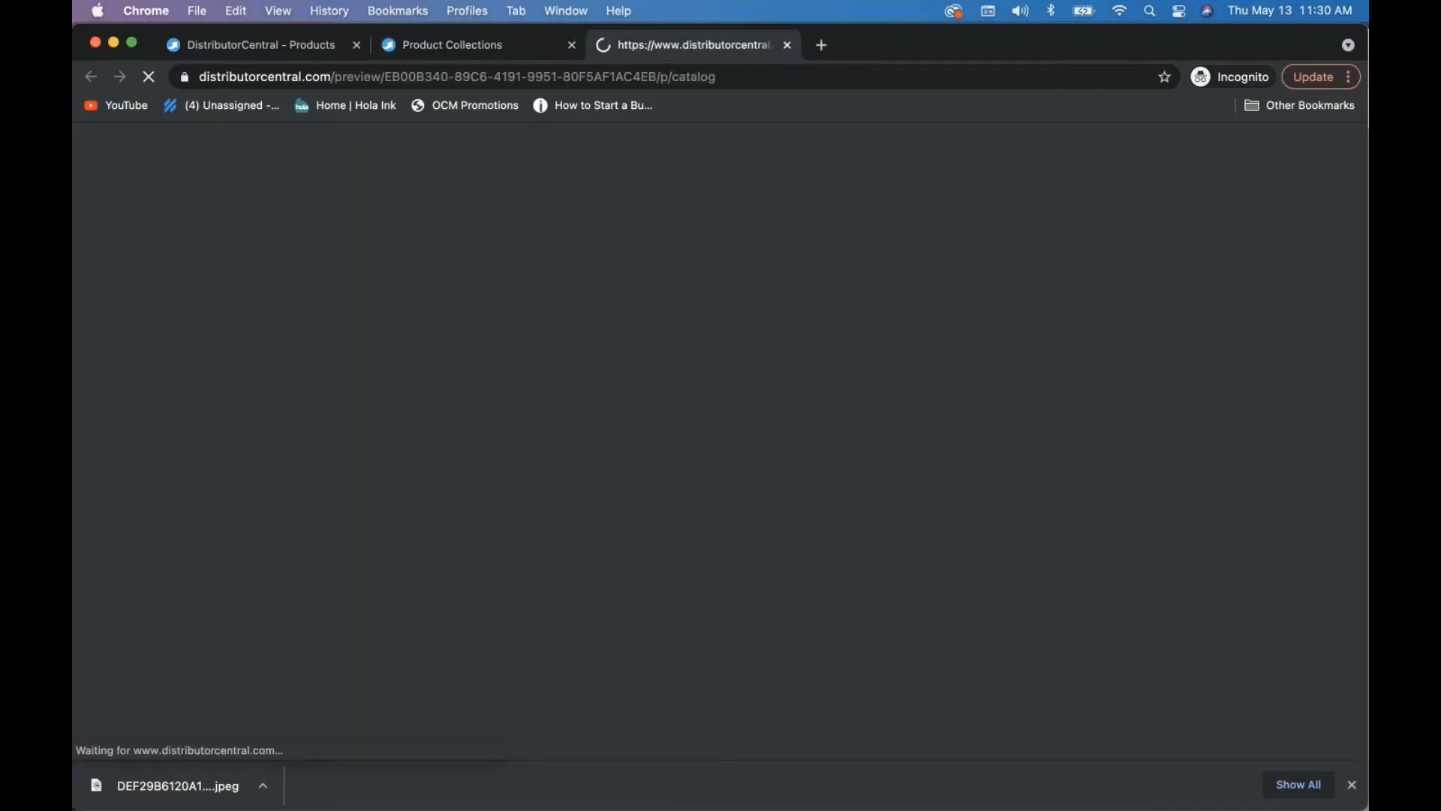
{"action": "scroll", "coordinate": [691, 431], "scroll_direction": "down", "scroll_amount": 9}
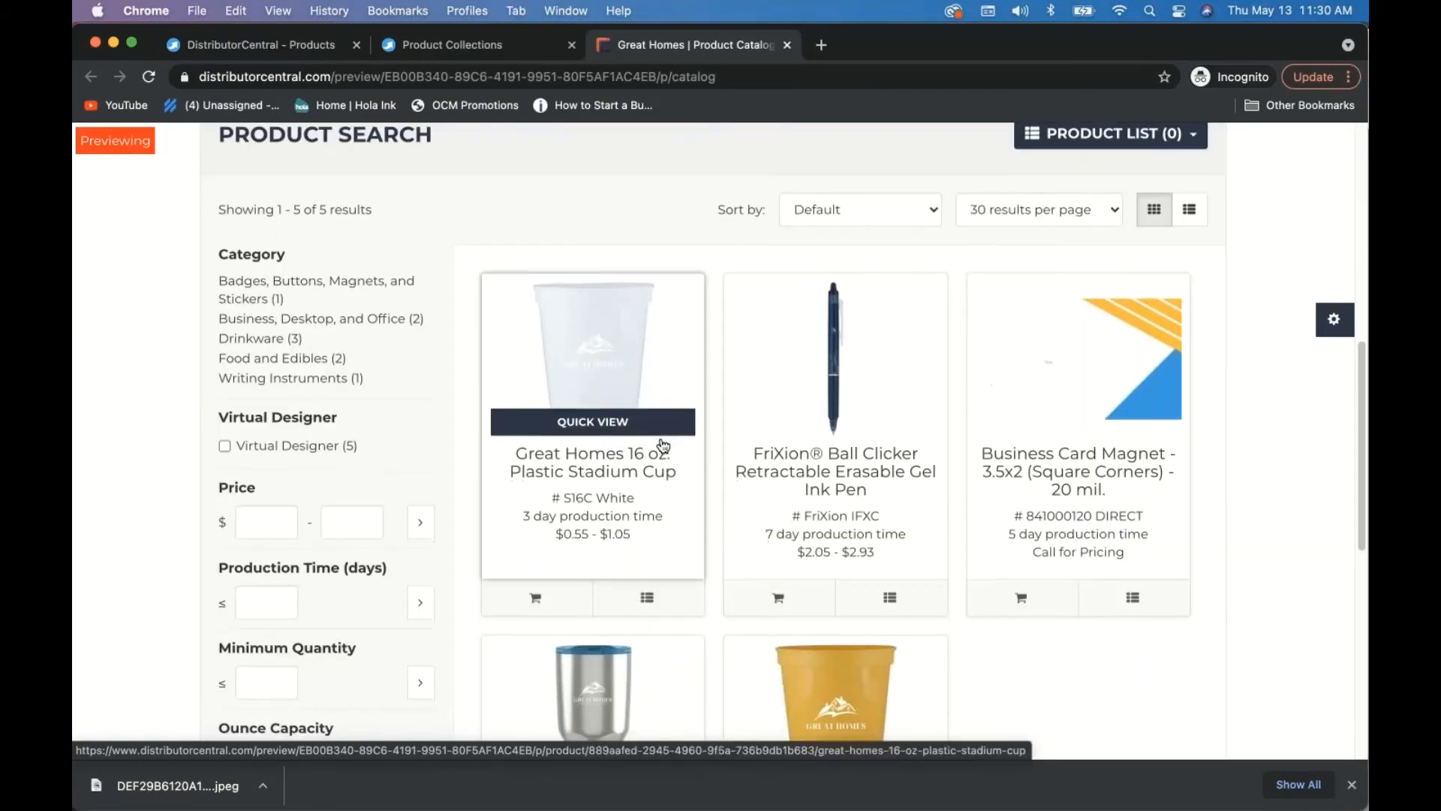
{"action": "scroll", "coordinate": [664, 443], "scroll_direction": "down", "scroll_amount": 3}
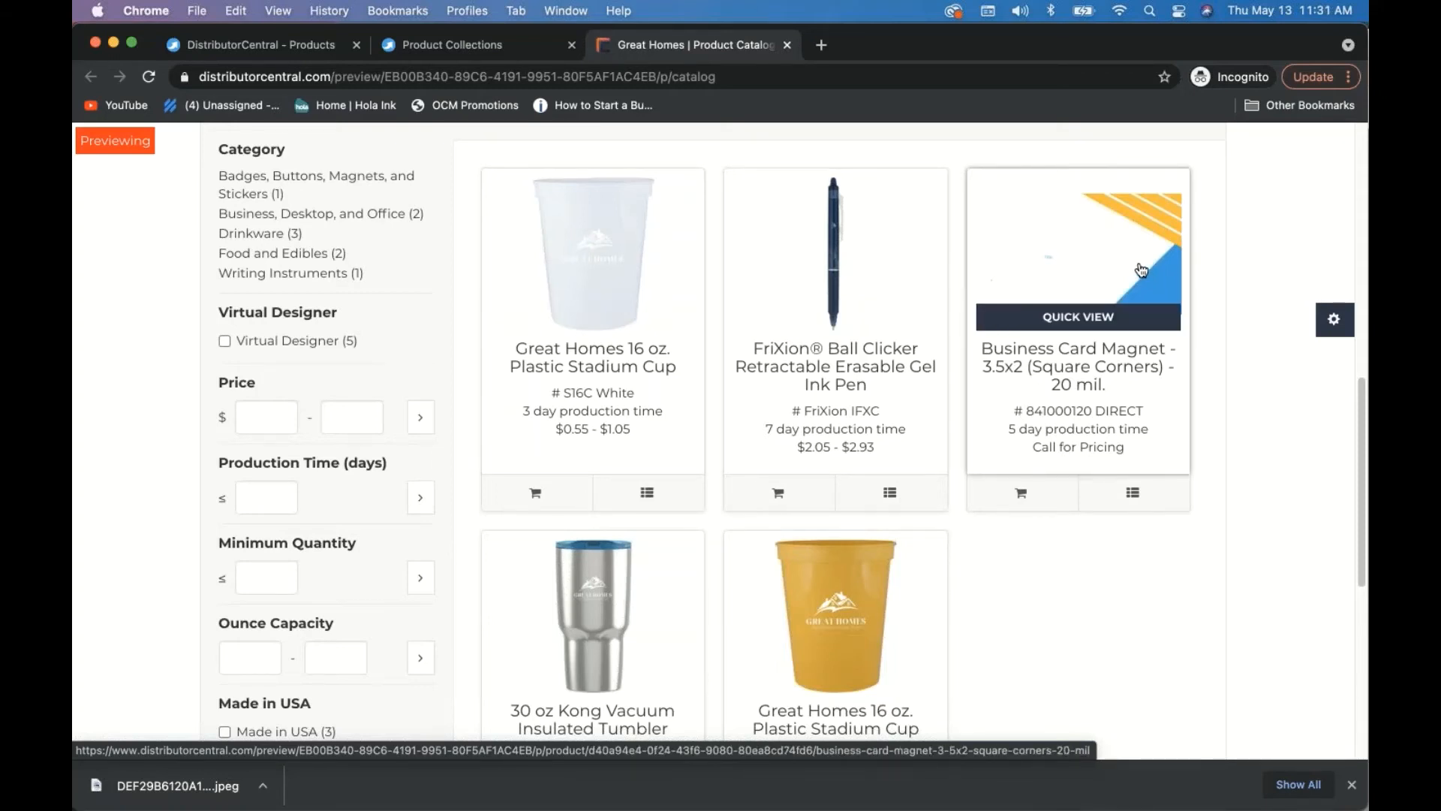
{"action": "scroll", "coordinate": [1142, 271], "scroll_direction": "up", "scroll_amount": 2}
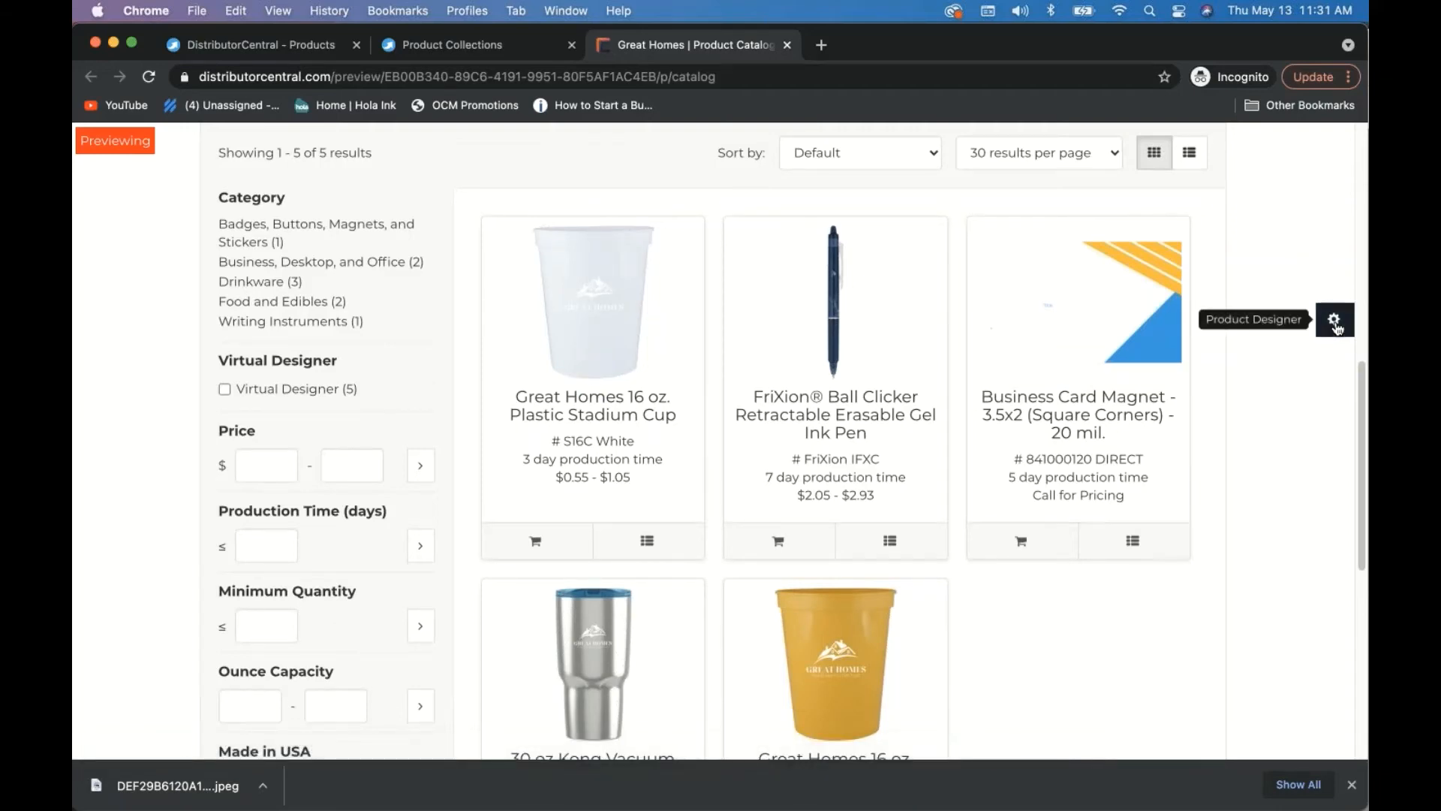
{"action": "scroll", "coordinate": [1335, 326], "scroll_direction": "up", "scroll_amount": 6}
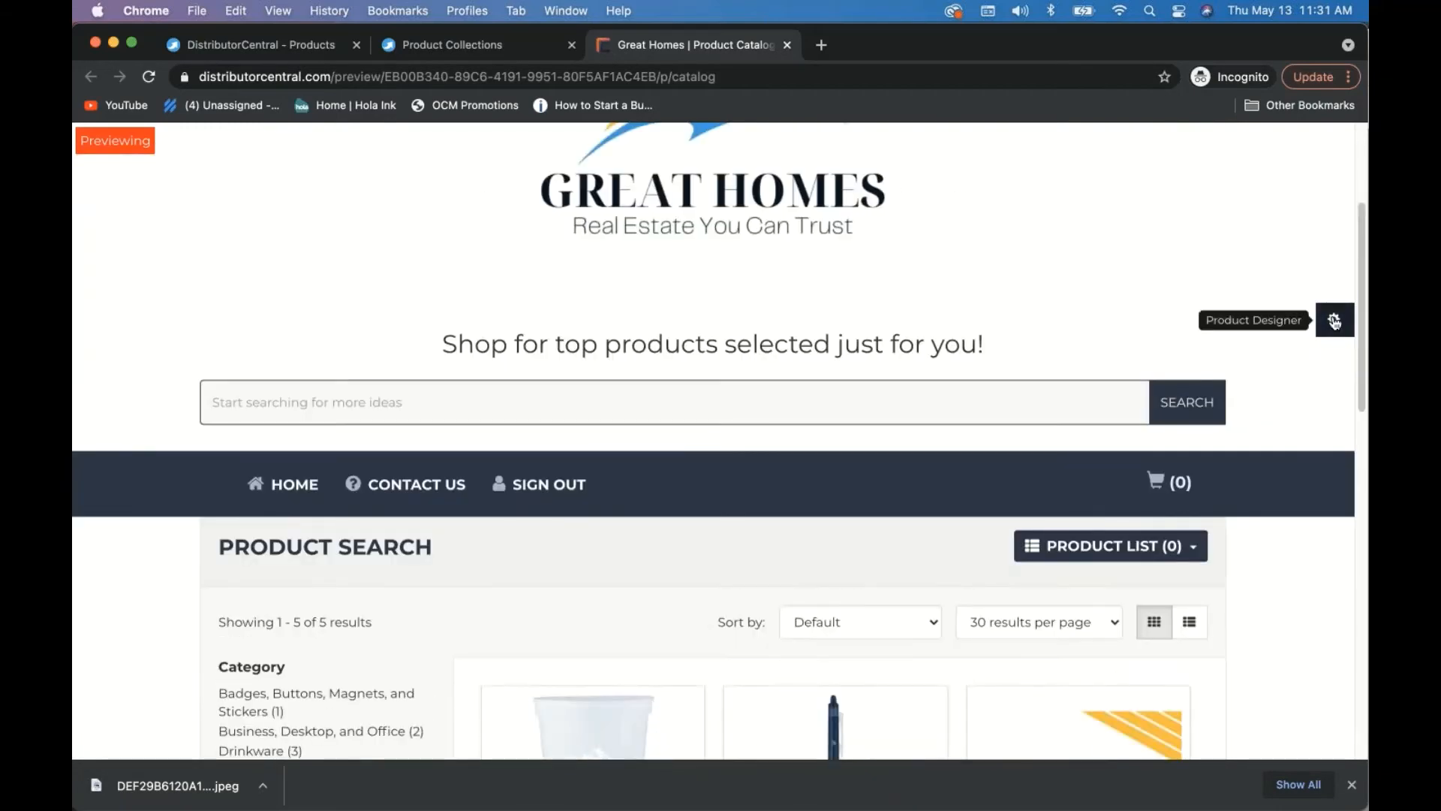
- Open the designer's Your Information form and autofill the address from a saved entry
{"action": "left_click", "coordinate": [1340, 320]}
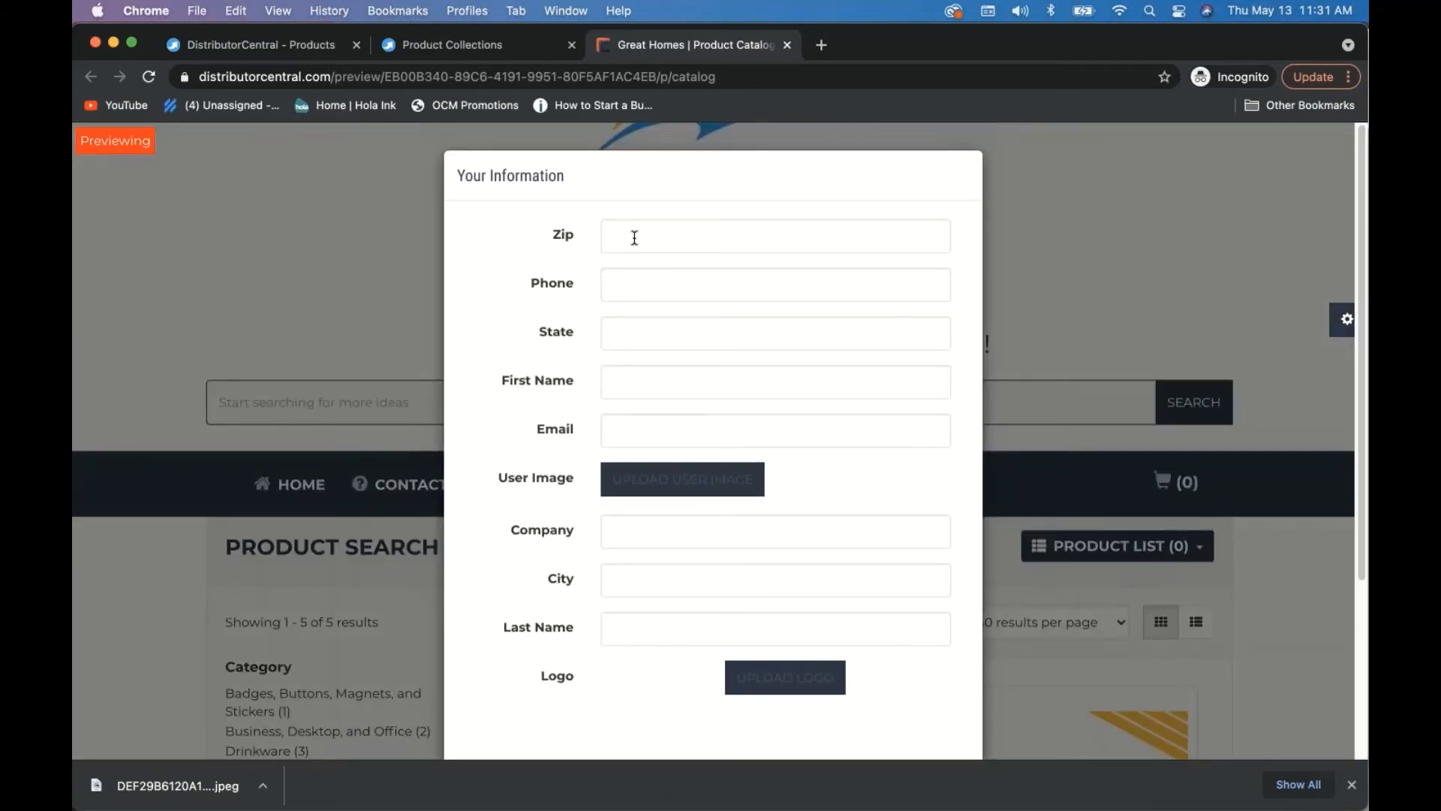
{"action": "scroll", "coordinate": [713, 442], "scroll_direction": "down", "scroll_amount": 2}
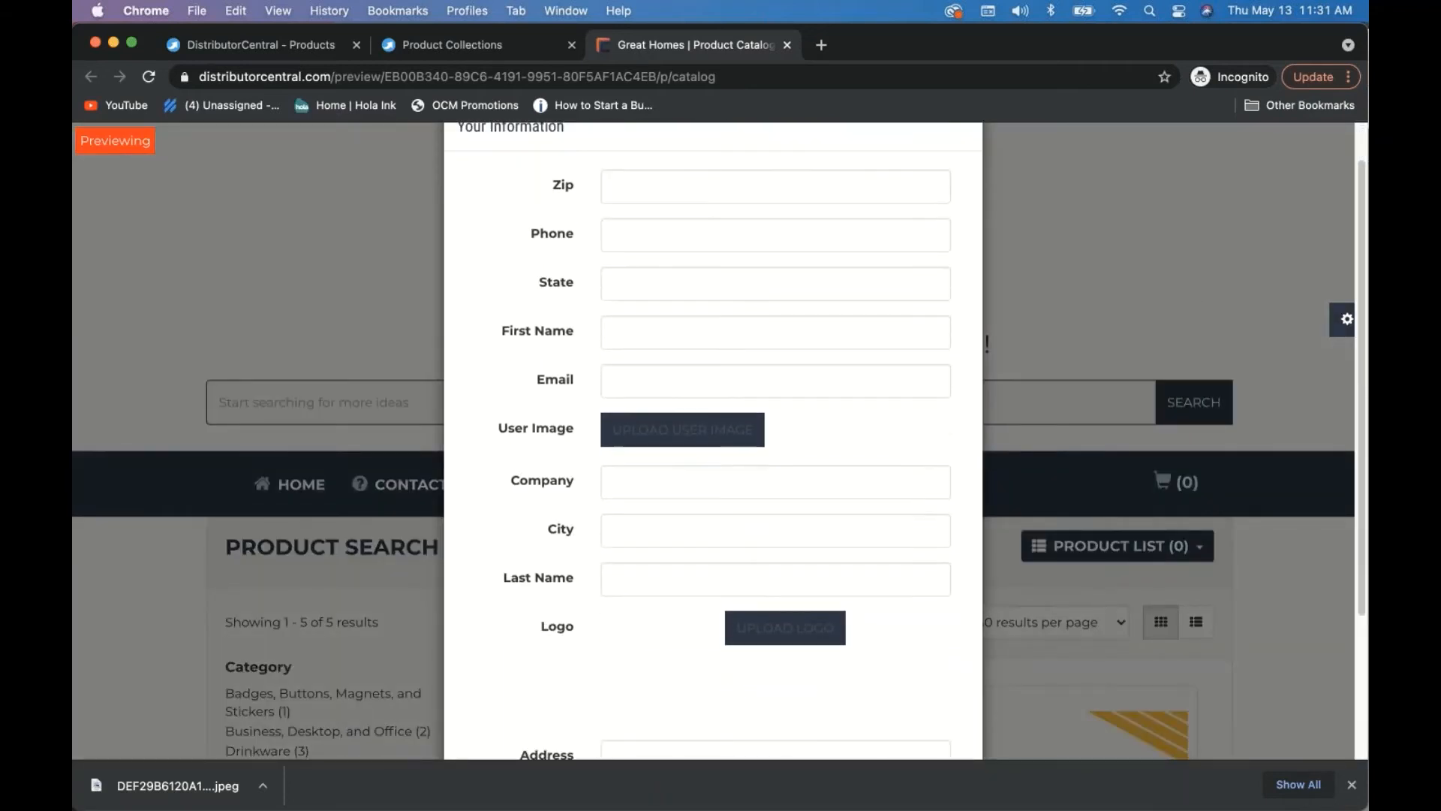
{"action": "scroll", "coordinate": [634, 540], "scroll_direction": "down", "scroll_amount": 3}
{"action": "scroll", "coordinate": [637, 283], "scroll_direction": "up", "scroll_amount": 5}
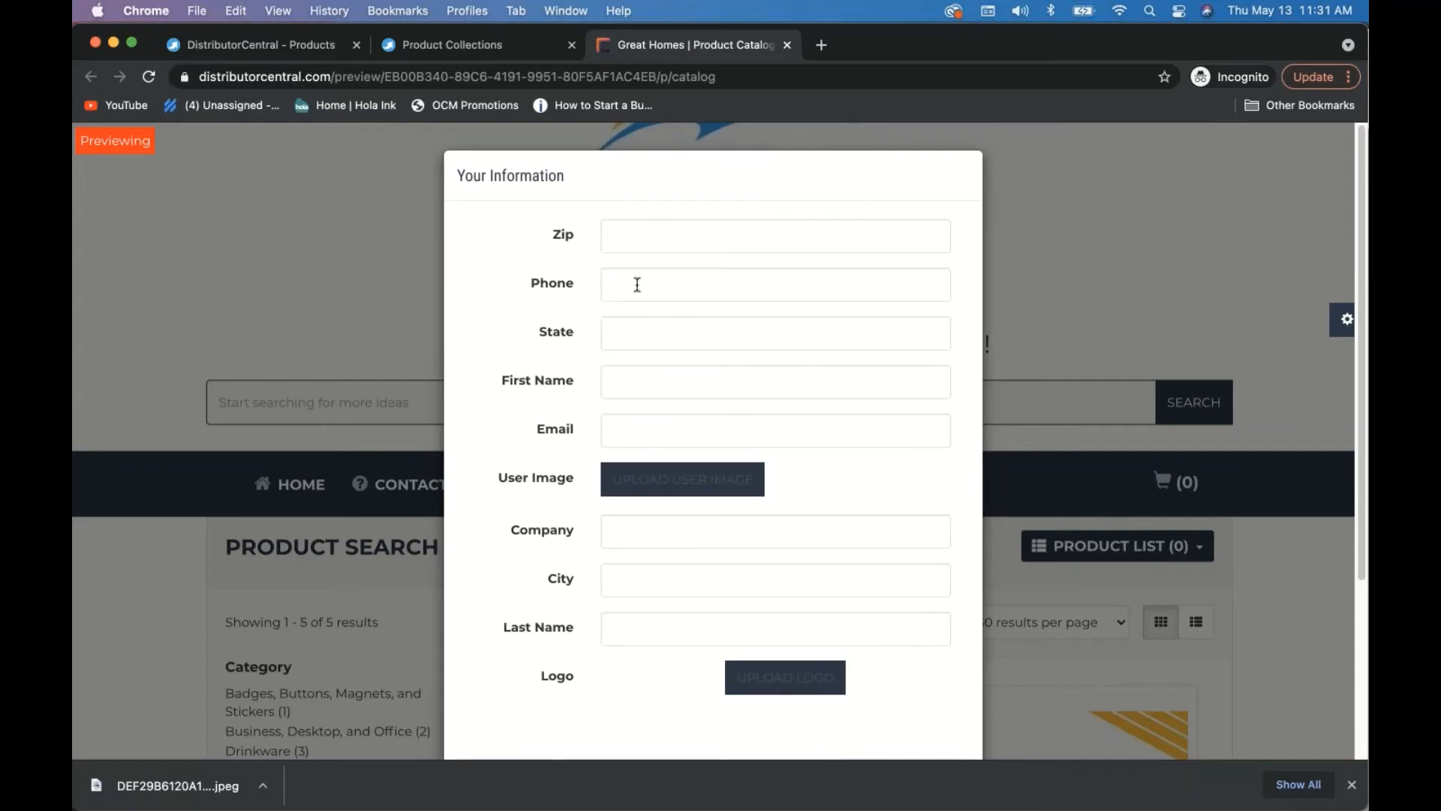
{"action": "left_click", "coordinate": [642, 235]}
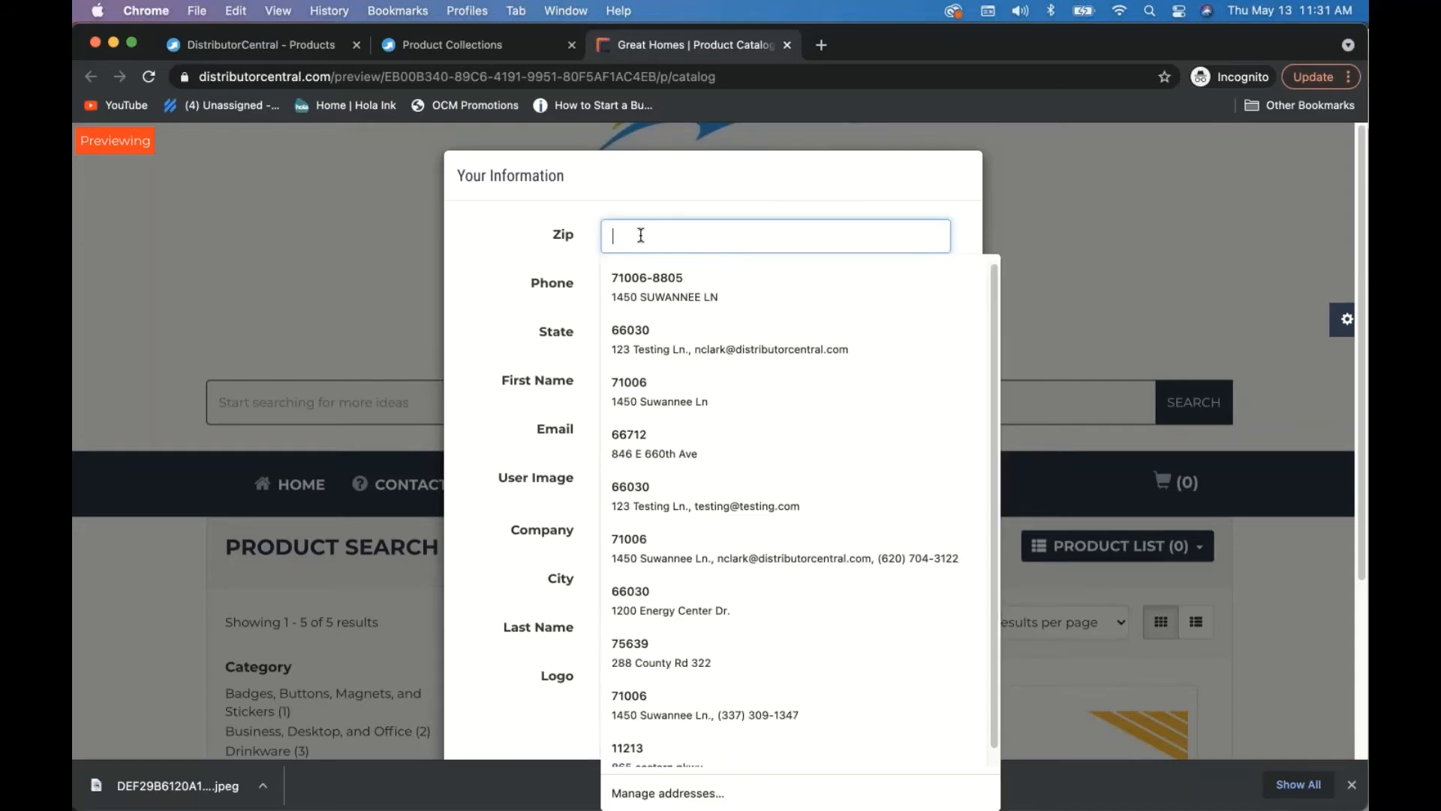
{"action": "left_click", "coordinate": [633, 340]}
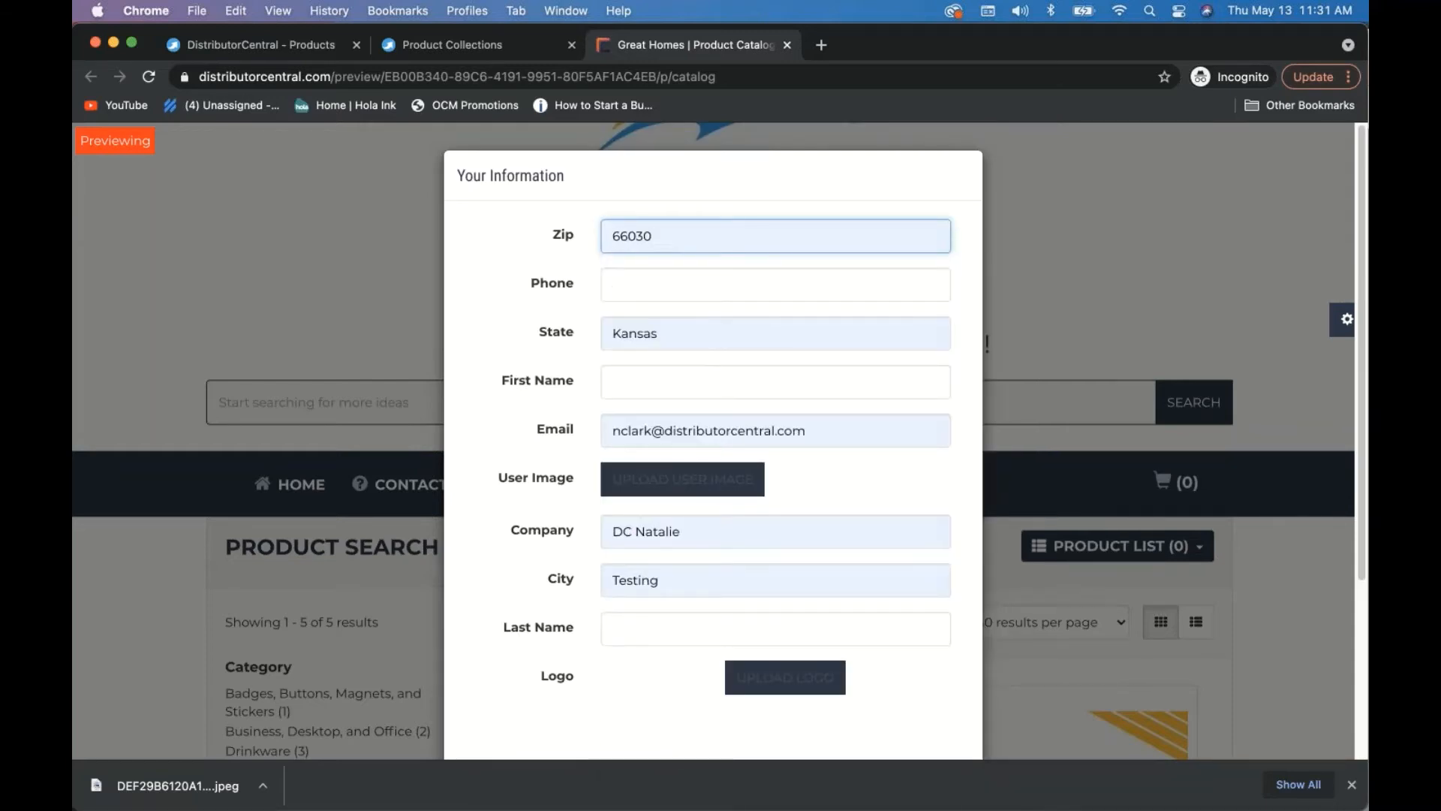
- Enter the customer's first and last name, then open the user image upload window
{"action": "left_click", "coordinate": [642, 382]}
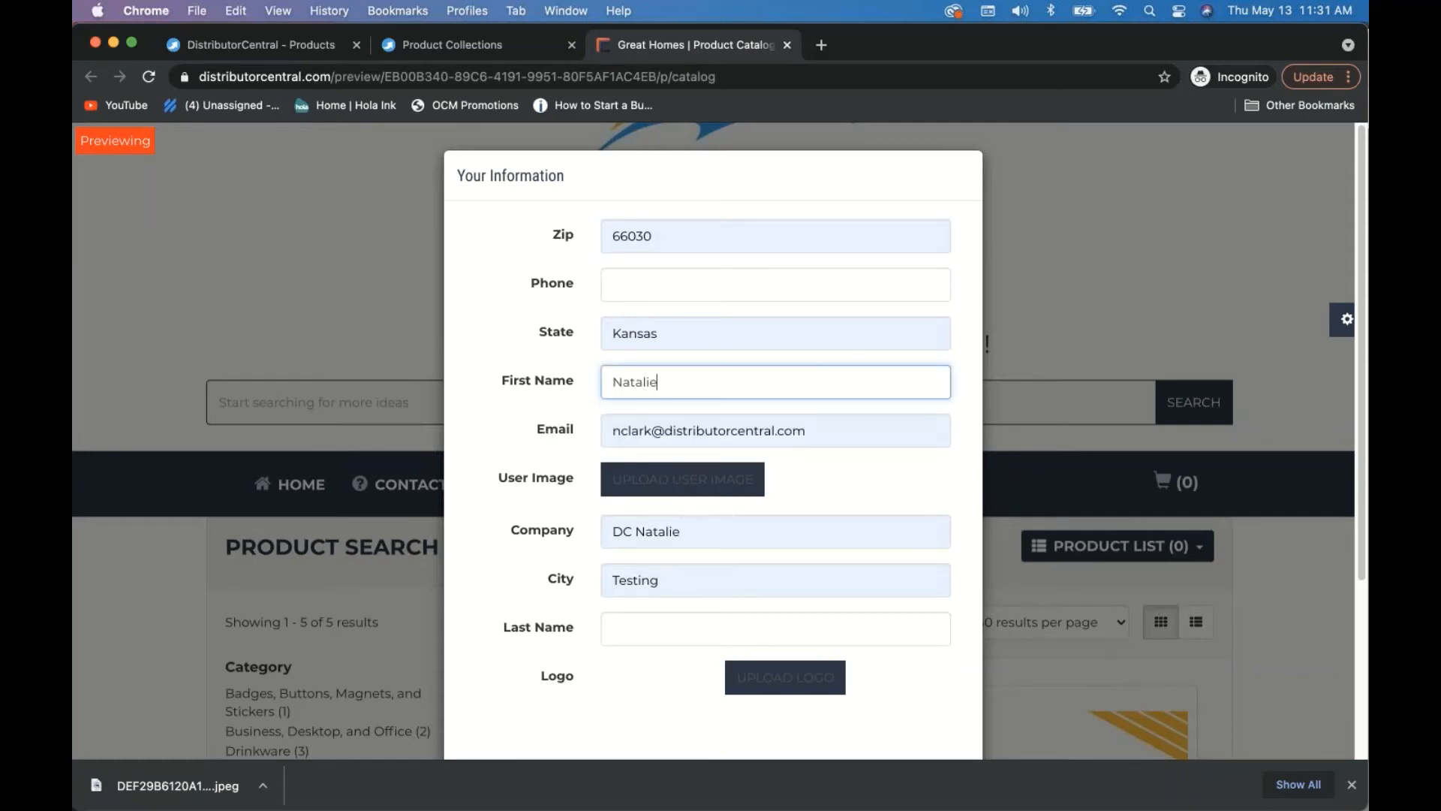
{"action": "left_click", "coordinate": [649, 626]}
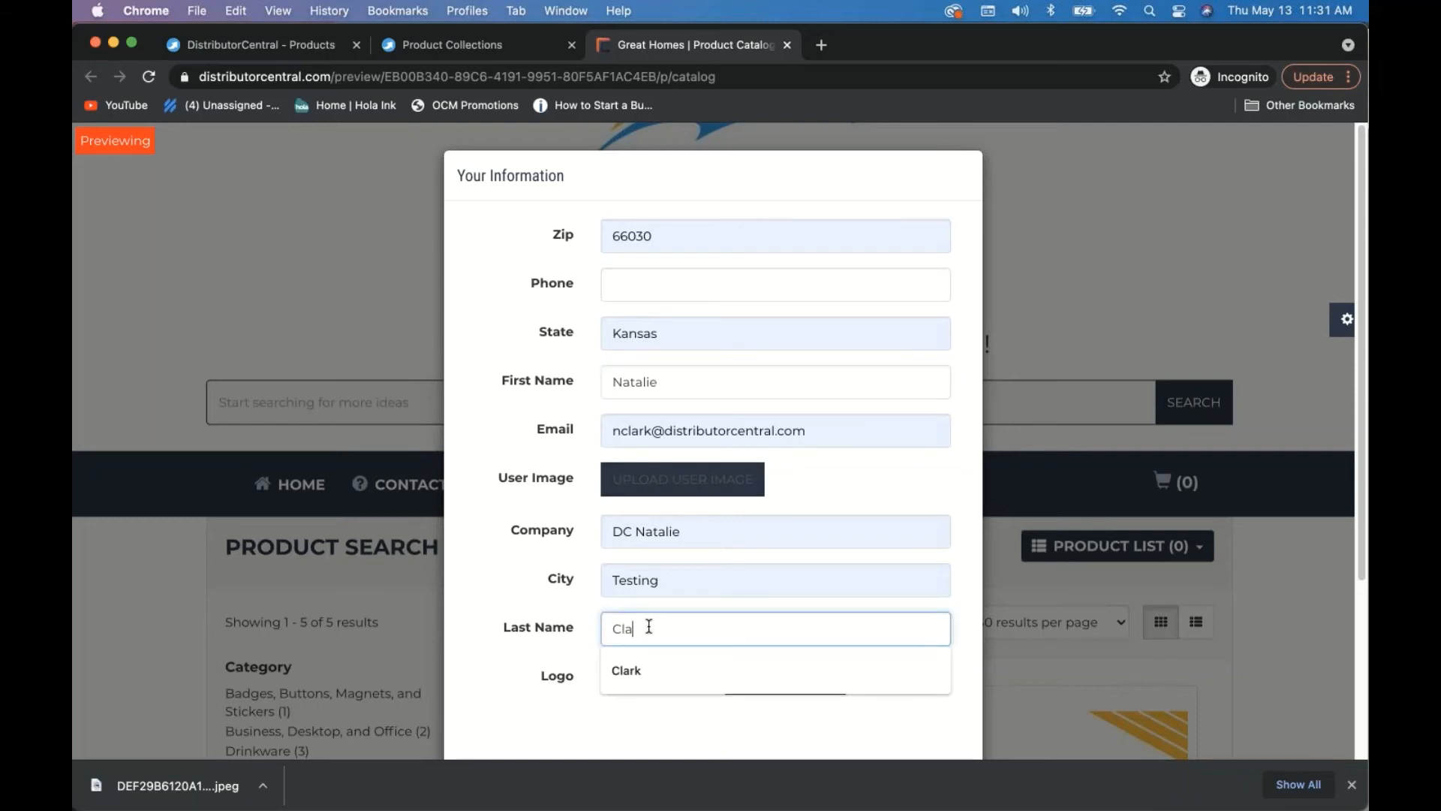
{"action": "left_click", "coordinate": [545, 593]}
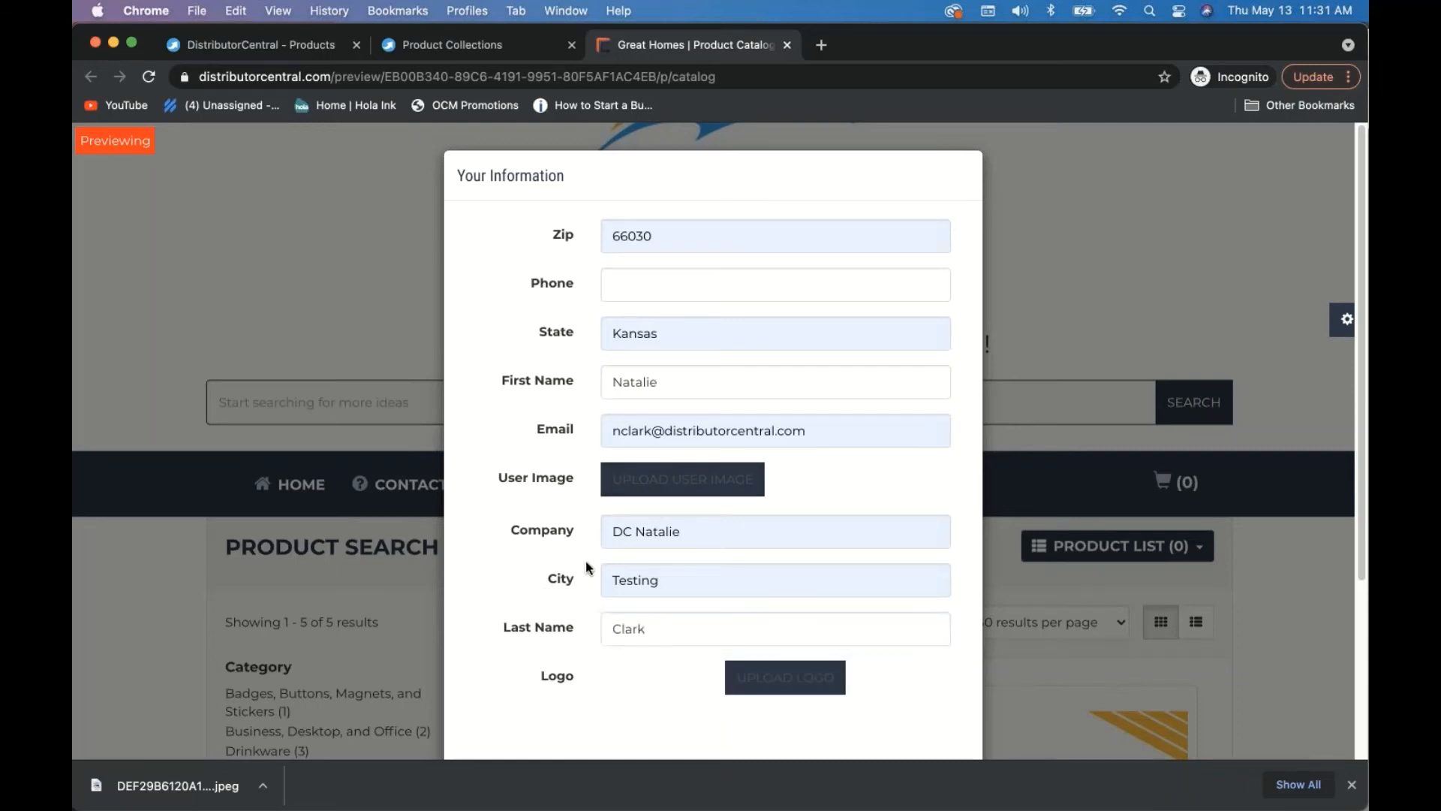
{"action": "left_click", "coordinate": [649, 484]}
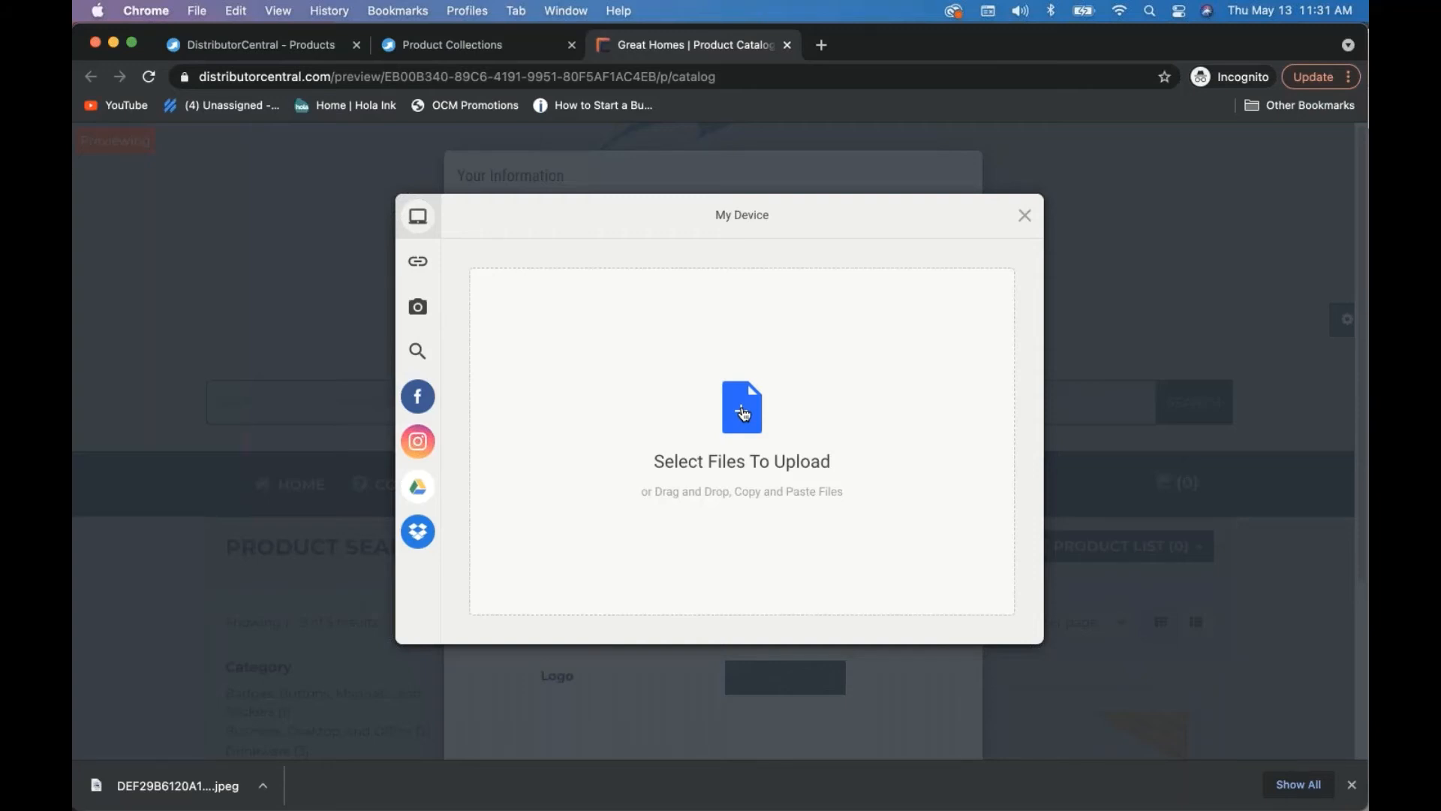
- Find a headshot photo by searching 'headshot' and upload it as the User Image
{"action": "left_click", "coordinate": [743, 414]}
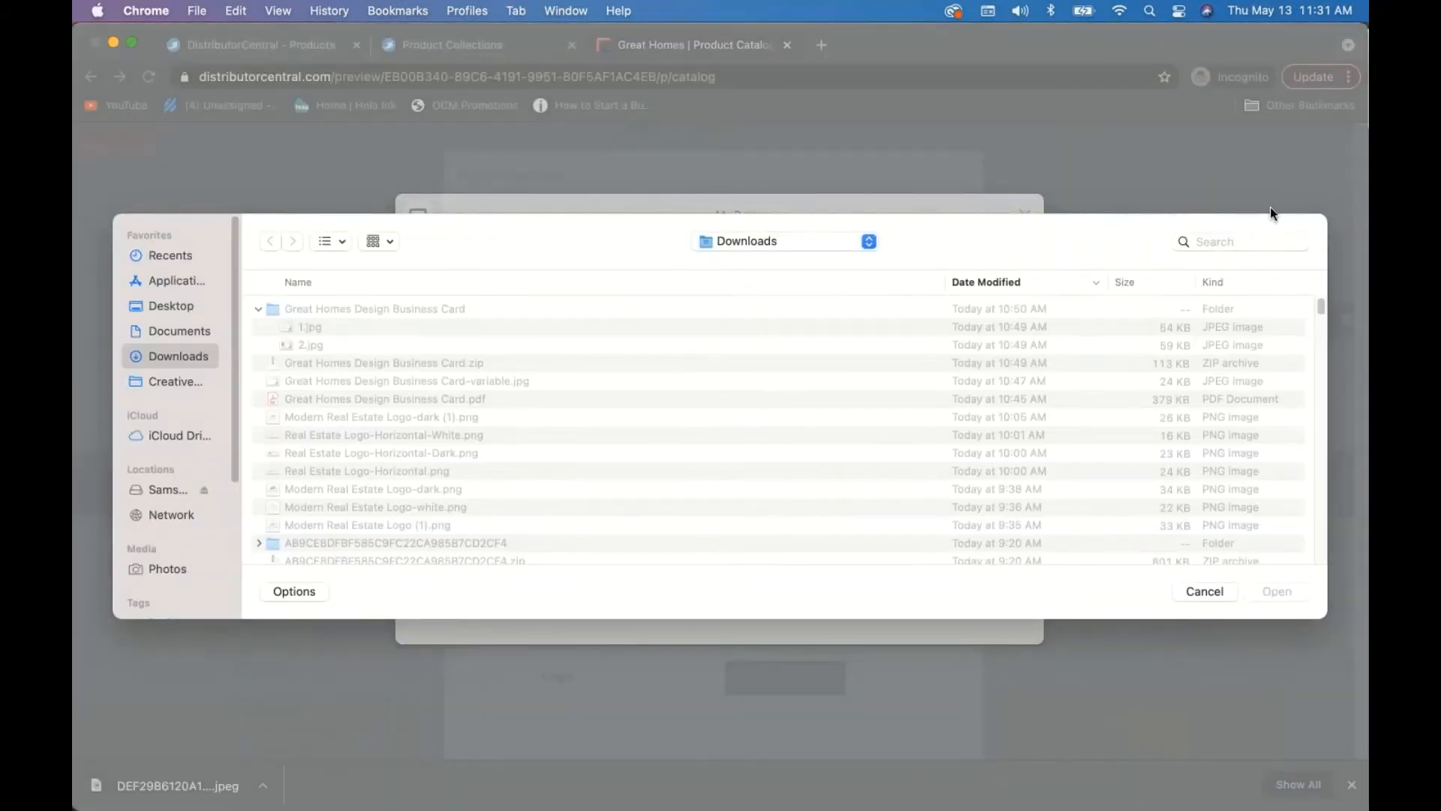
{"action": "left_click", "coordinate": [1224, 241]}
{"action": "type", "text": "ti"}
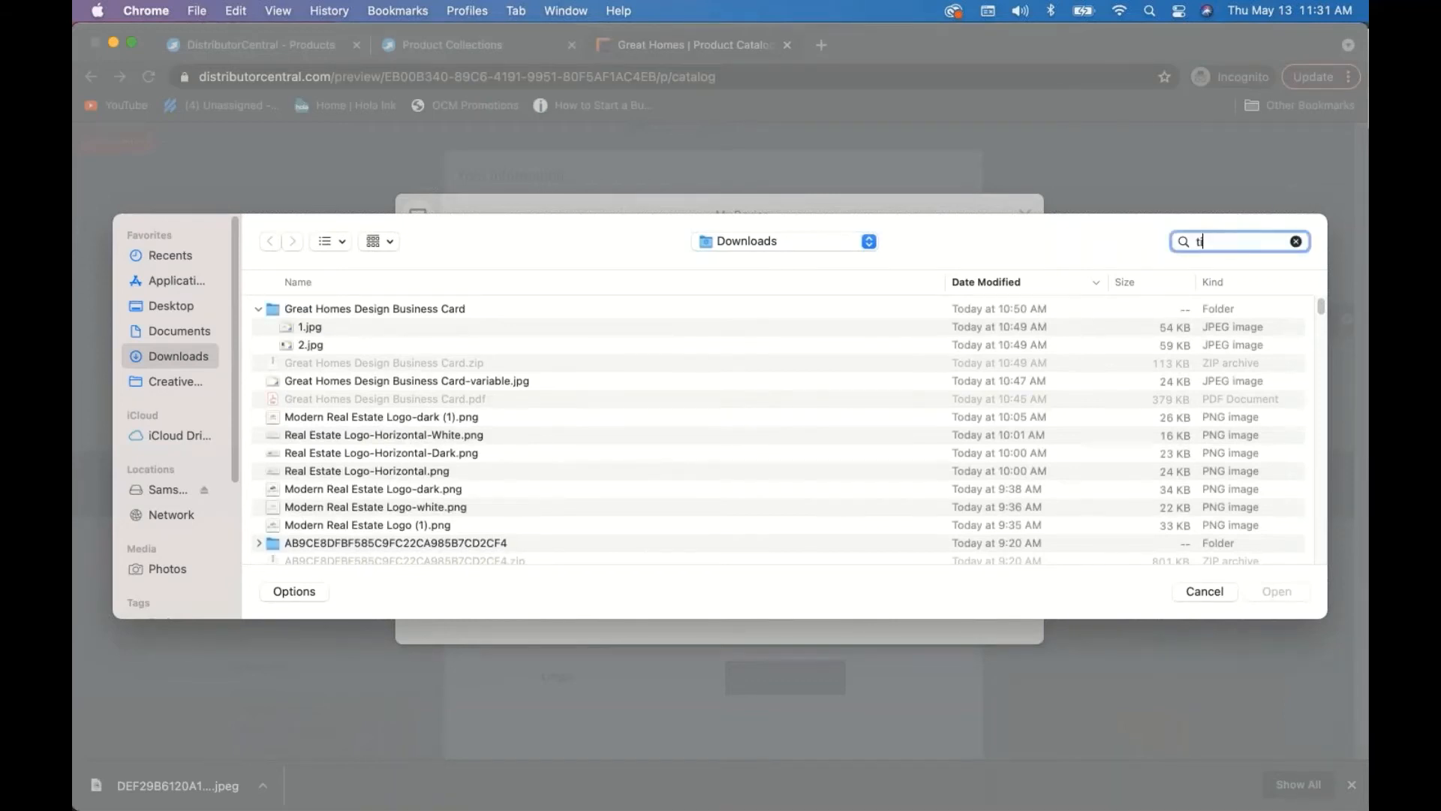
{"action": "type", "text": "ffany"}
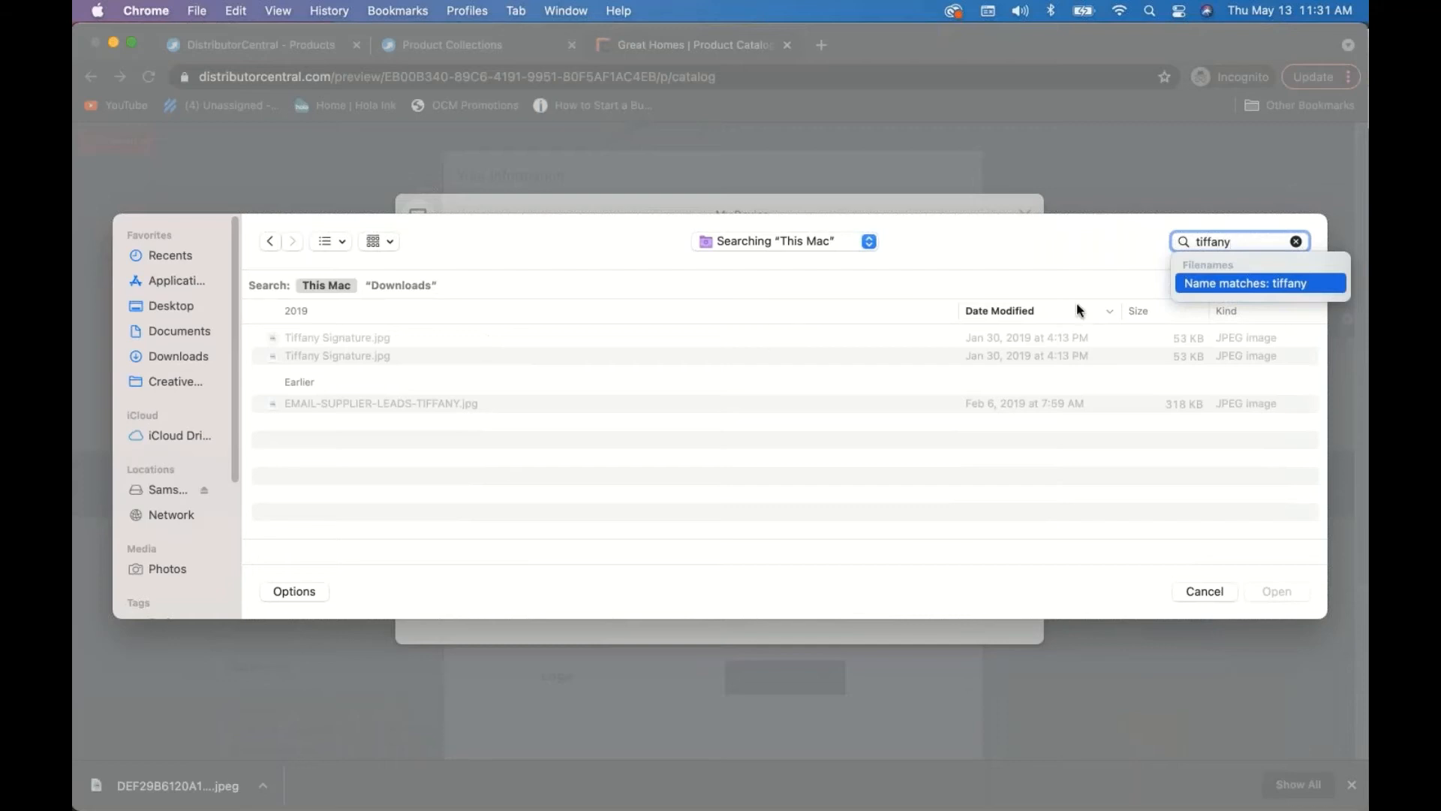
{"action": "key", "text": "BackSpace"}
{"action": "key", "text": "BackSpace"}
{"action": "key", "text": "BackSpace"}
{"action": "key", "text": "BackSpace"}
{"action": "key", "text": "BackSpace"}
{"action": "key", "text": "BackSpace"}
{"action": "key", "text": "BackSpace"}
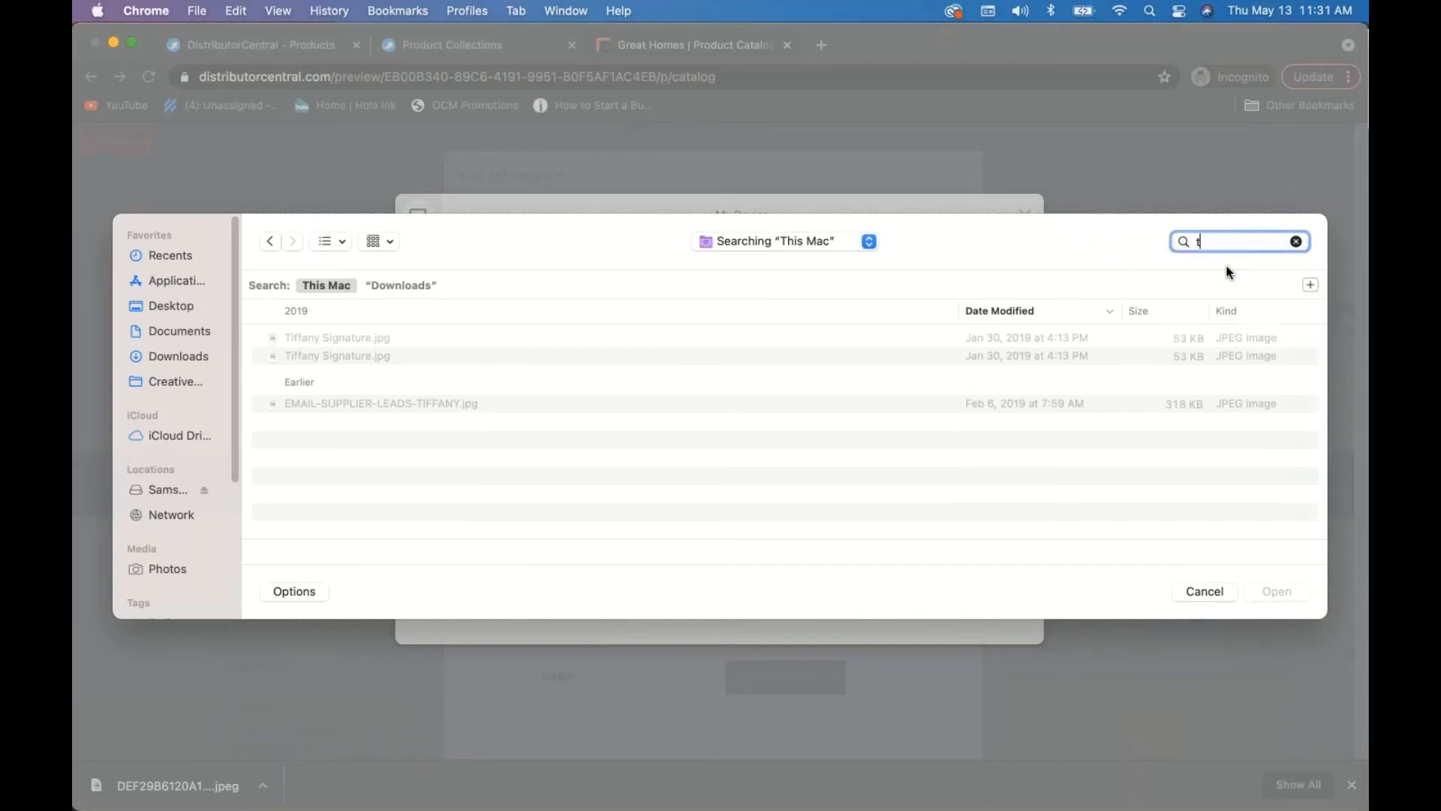
{"action": "type", "text": "headshot"}
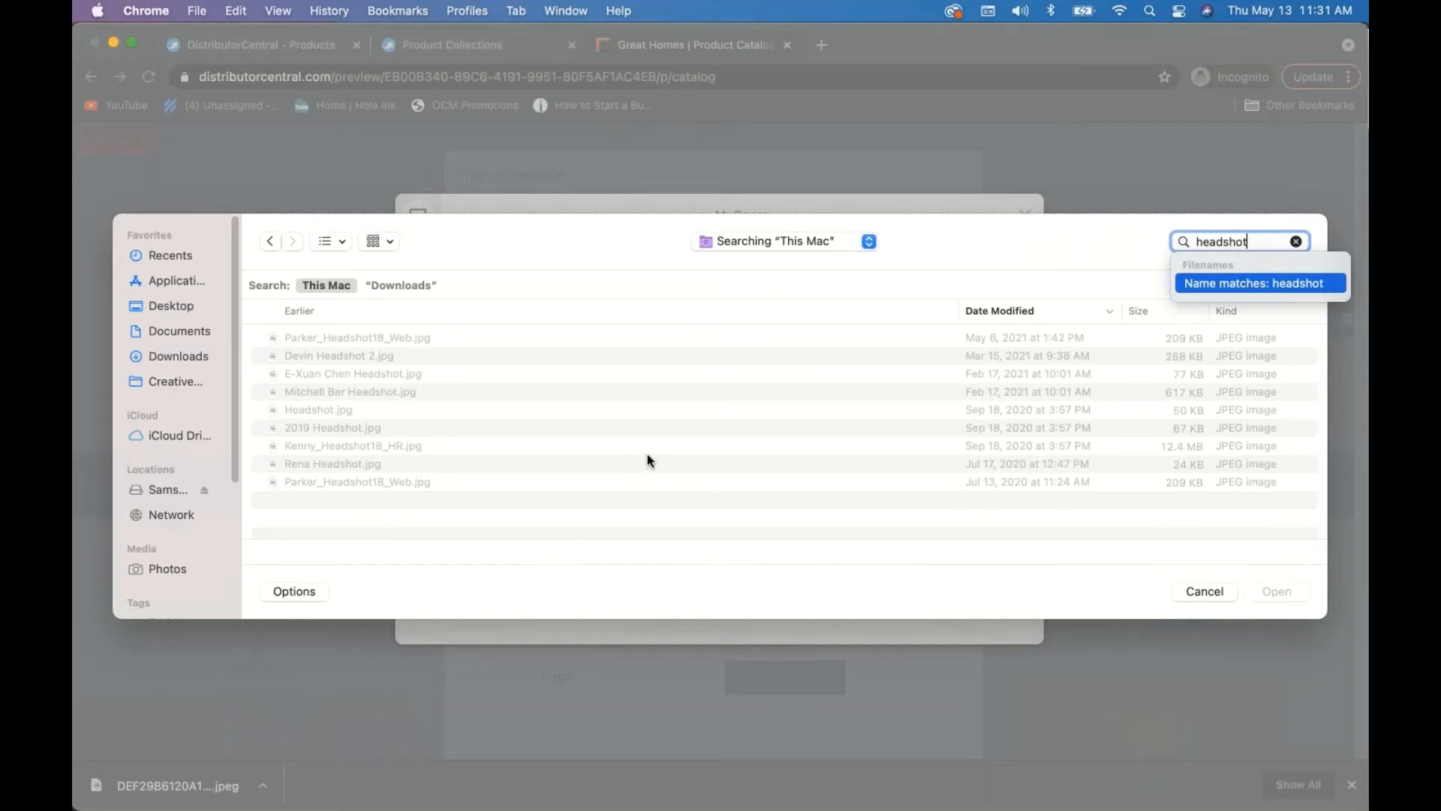
{"action": "left_click", "coordinate": [364, 336]}
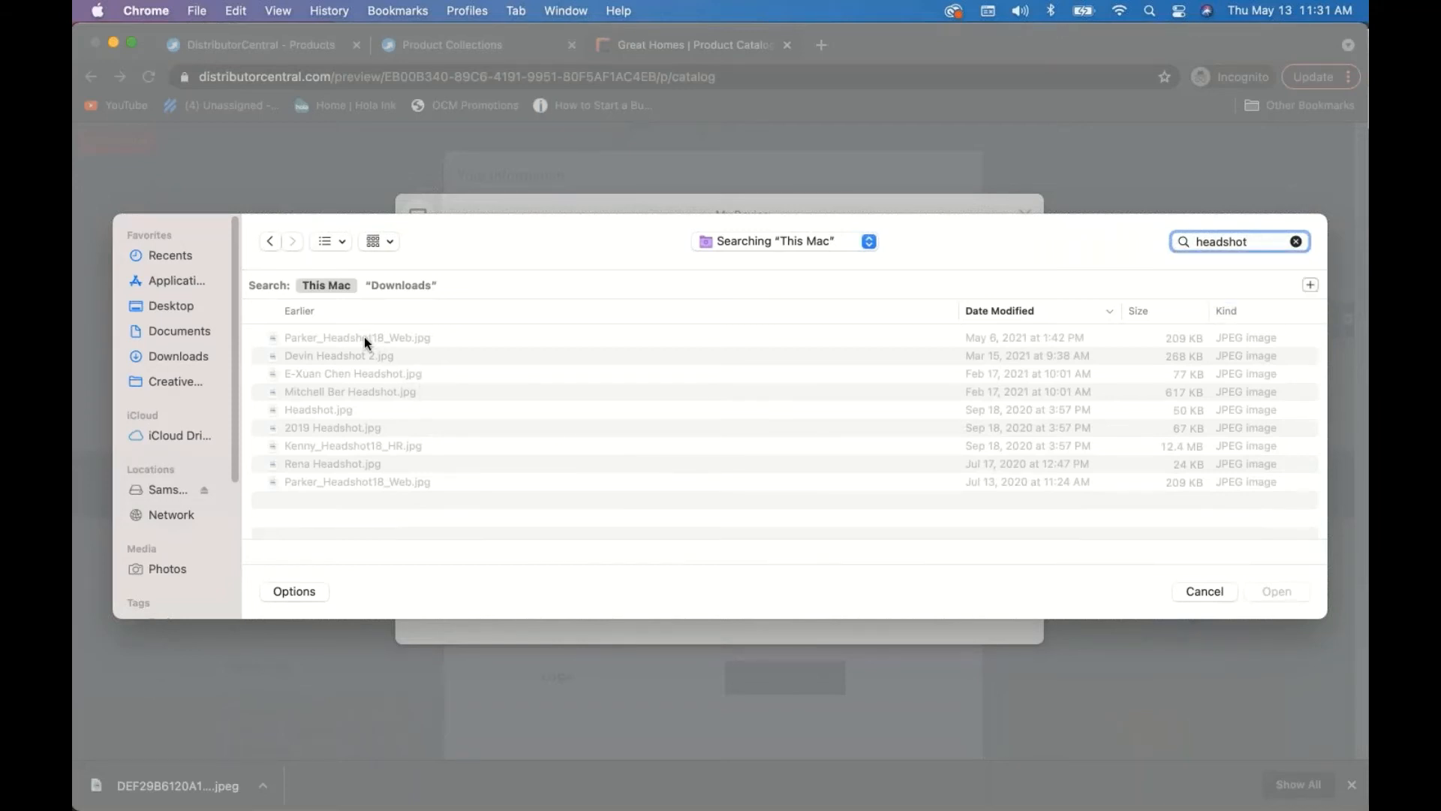
{"action": "left_click", "coordinate": [363, 336]}
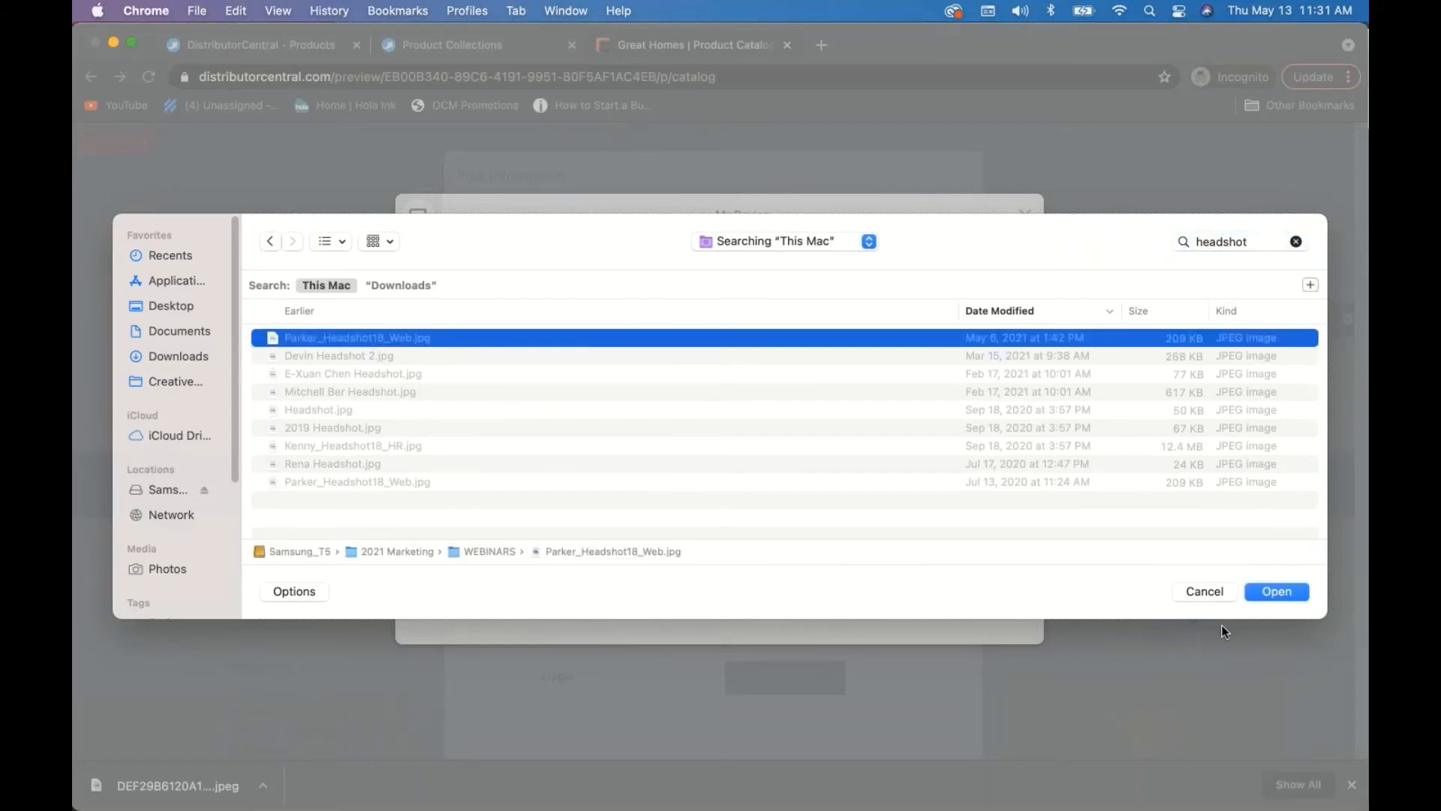
{"action": "left_click", "coordinate": [1296, 590]}
{"action": "left_click", "coordinate": [985, 621]}
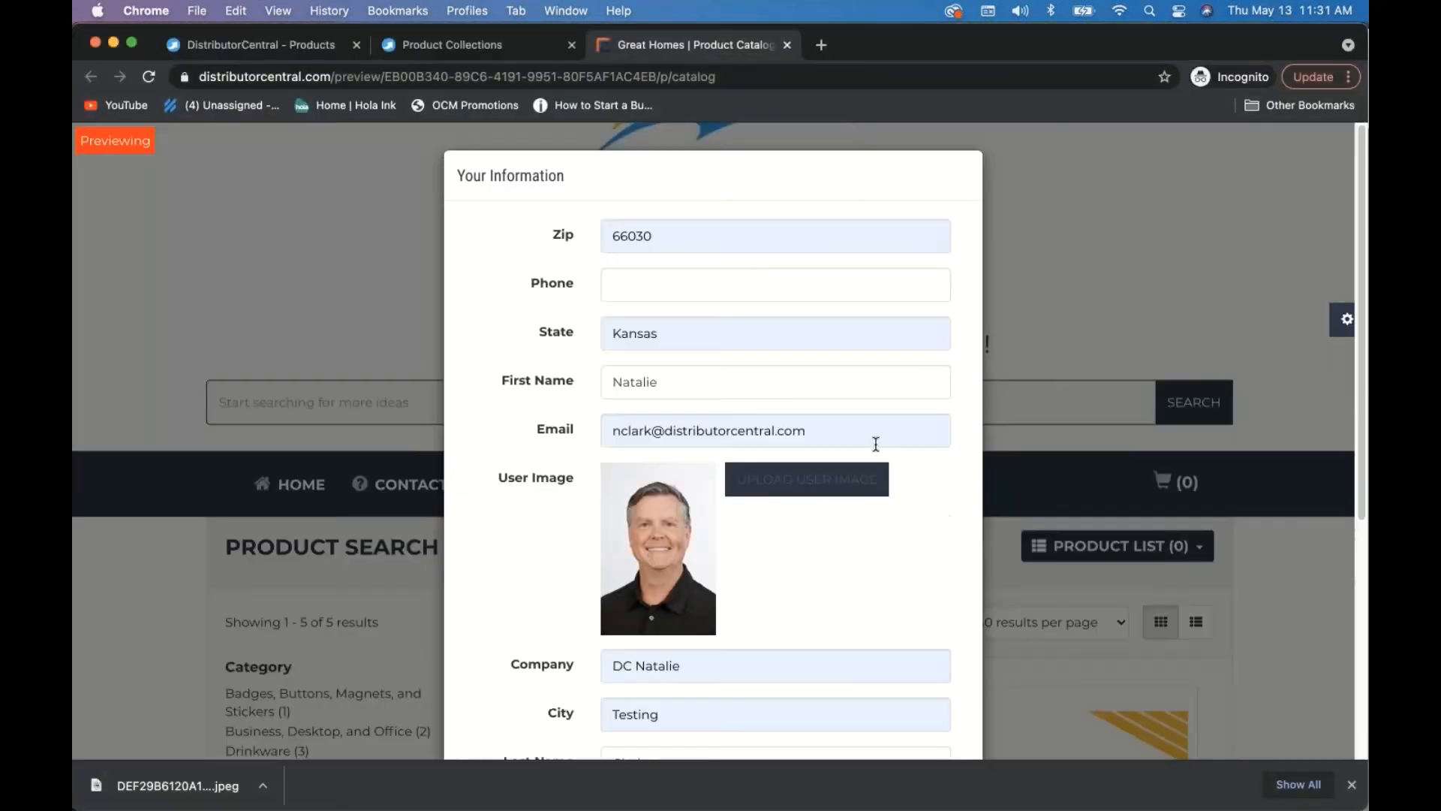
- Enter Sales Rep as the Title and save the profile changes
{"action": "scroll", "coordinate": [893, 578], "scroll_direction": "down", "scroll_amount": 5}
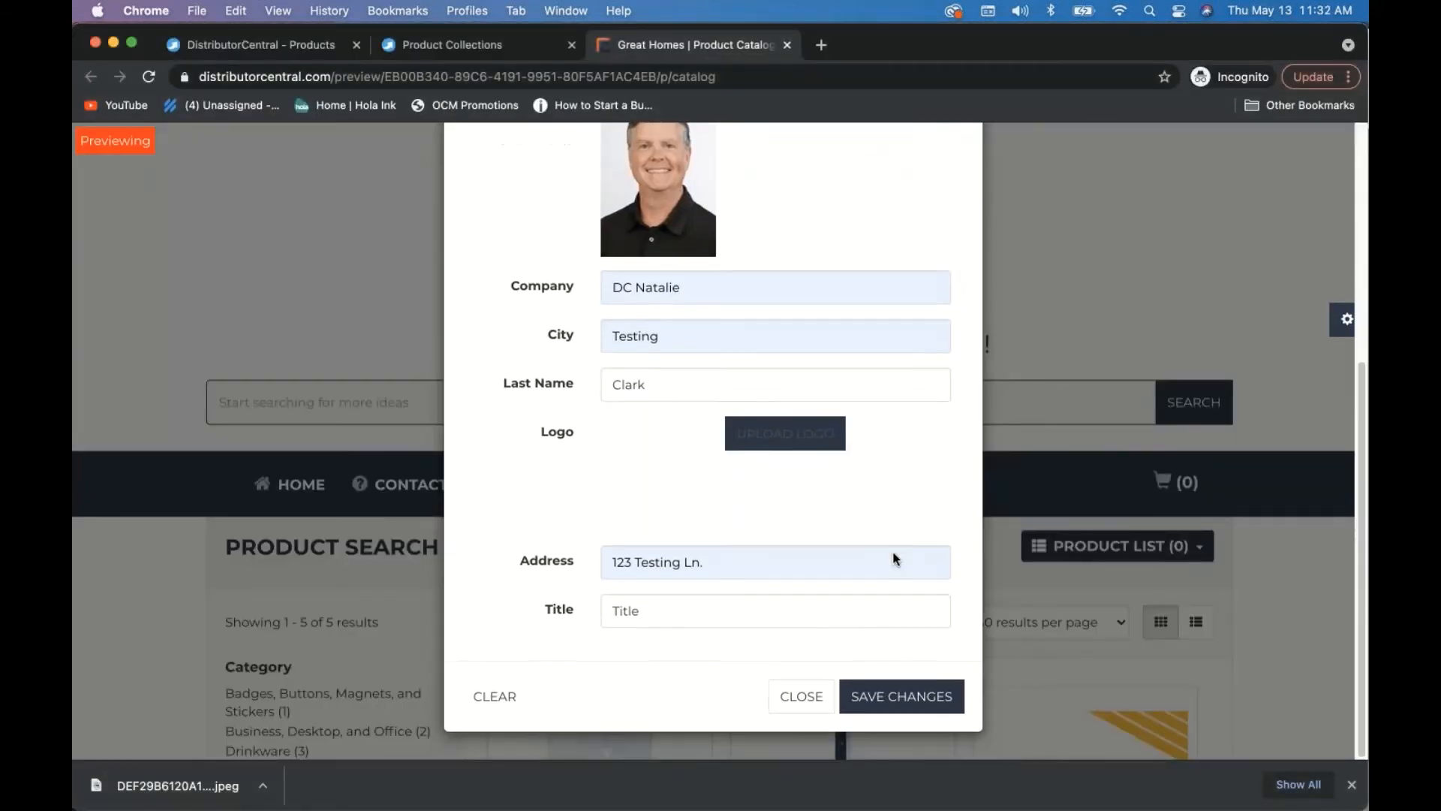
{"action": "double_click", "coordinate": [695, 615]}
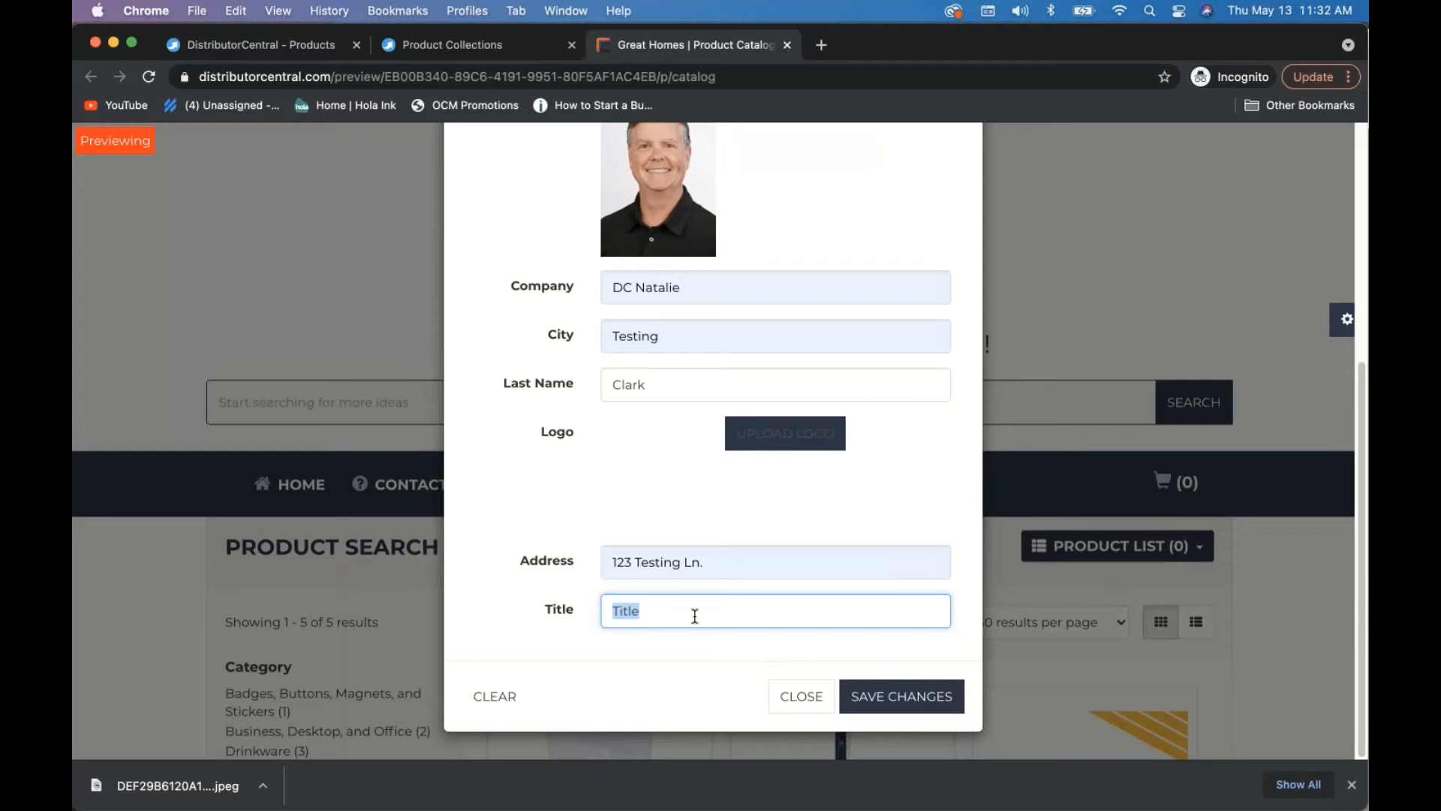
{"action": "type", "text": "SAles"}
{"action": "type", "text": "ales Re"}
{"action": "left_click", "coordinate": [905, 702]}
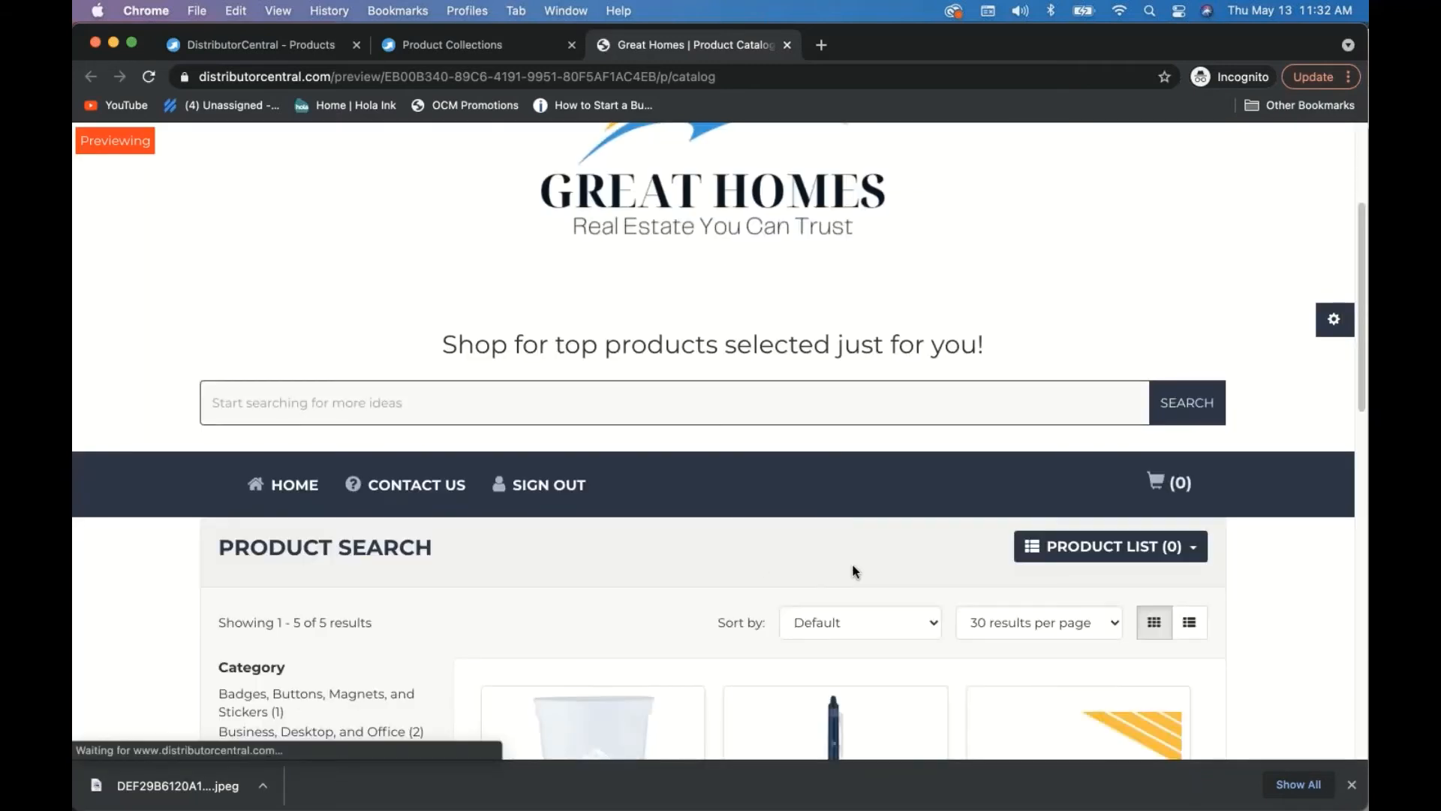
- On the Business Card Magnet page, request information for a quantity of 500
{"action": "scroll", "coordinate": [852, 570], "scroll_direction": "down", "scroll_amount": 5}
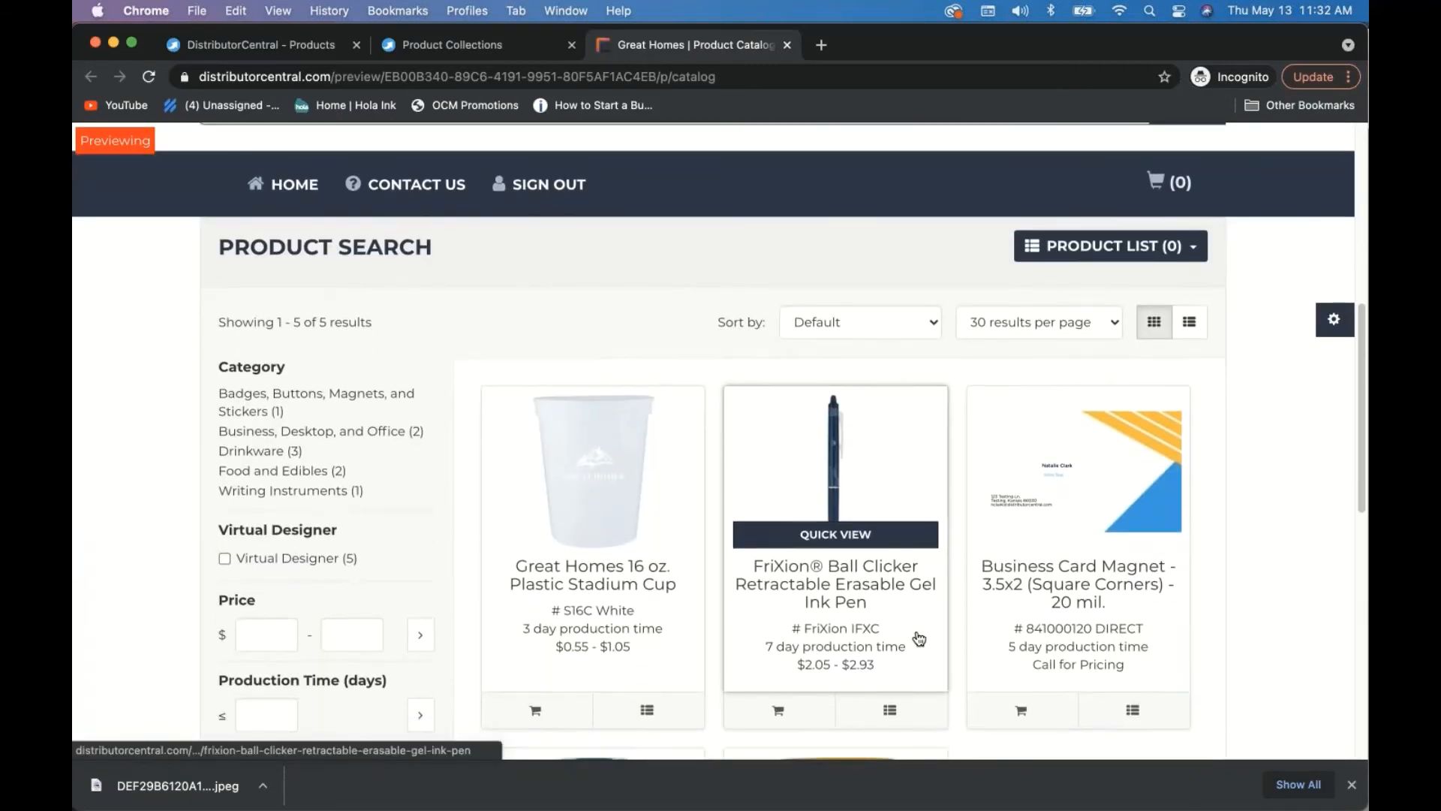
{"action": "left_click", "coordinate": [1098, 469]}
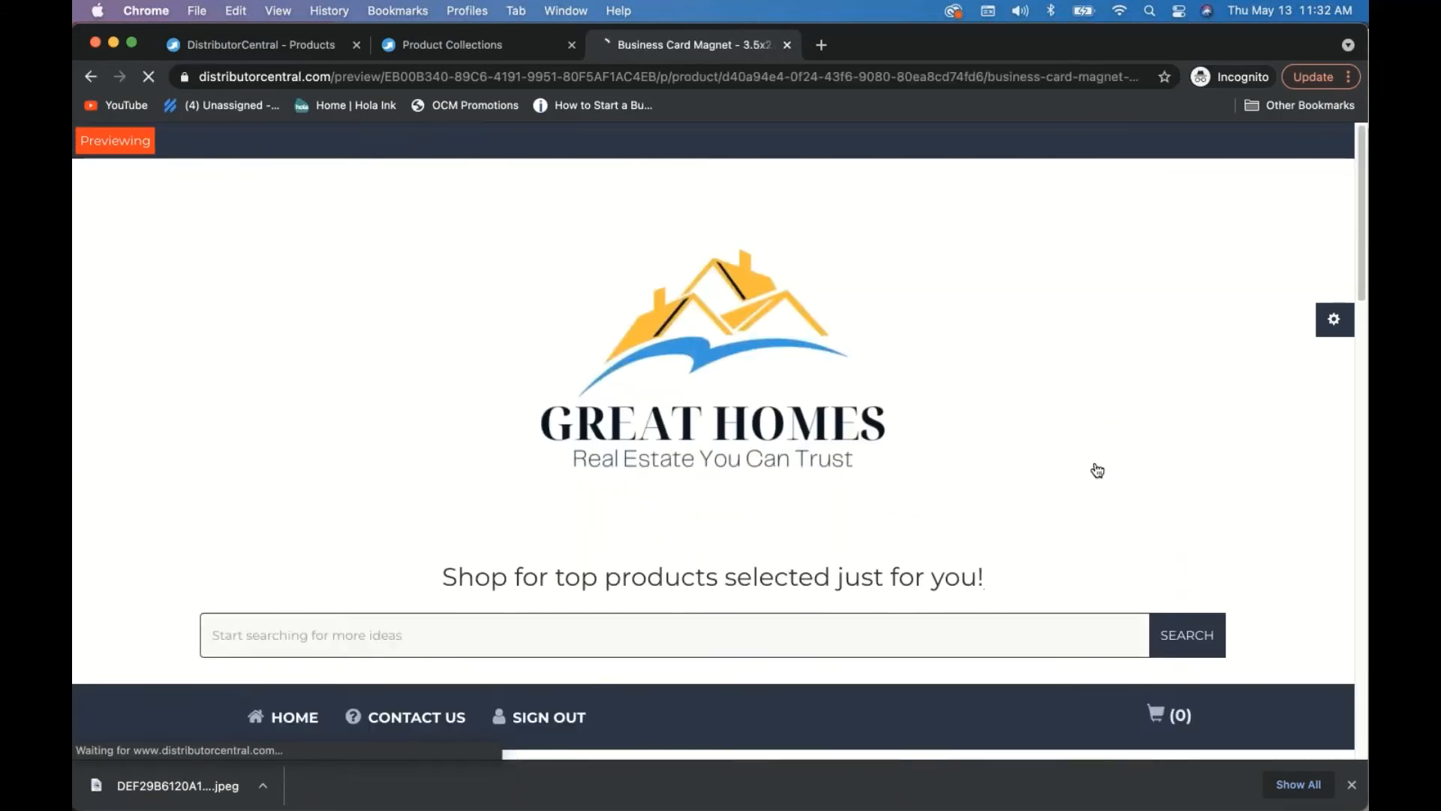
{"action": "scroll", "coordinate": [1098, 469], "scroll_direction": "down", "scroll_amount": 10}
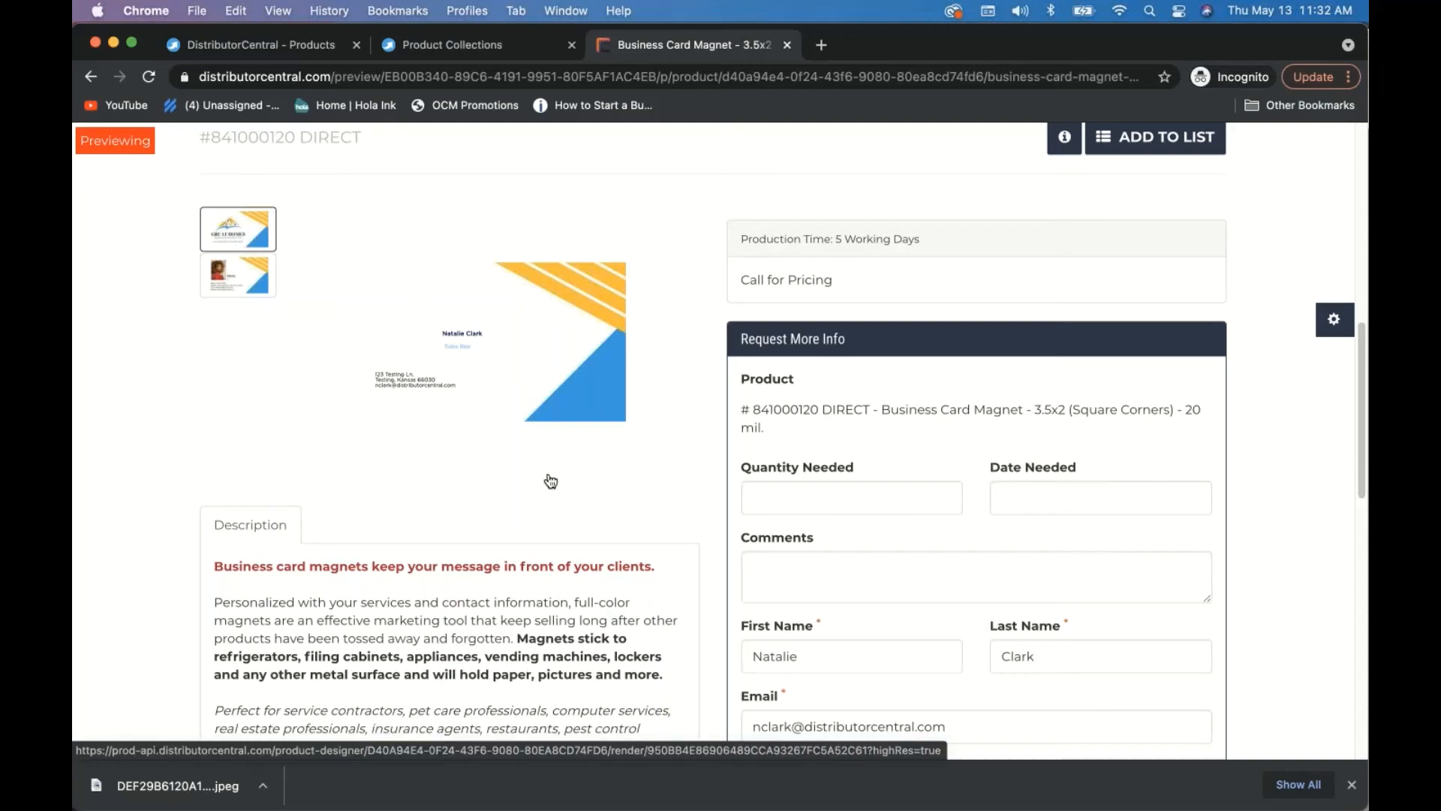
{"action": "scroll", "coordinate": [550, 477], "scroll_direction": "down", "scroll_amount": 3}
{"action": "left_click", "coordinate": [831, 399]}
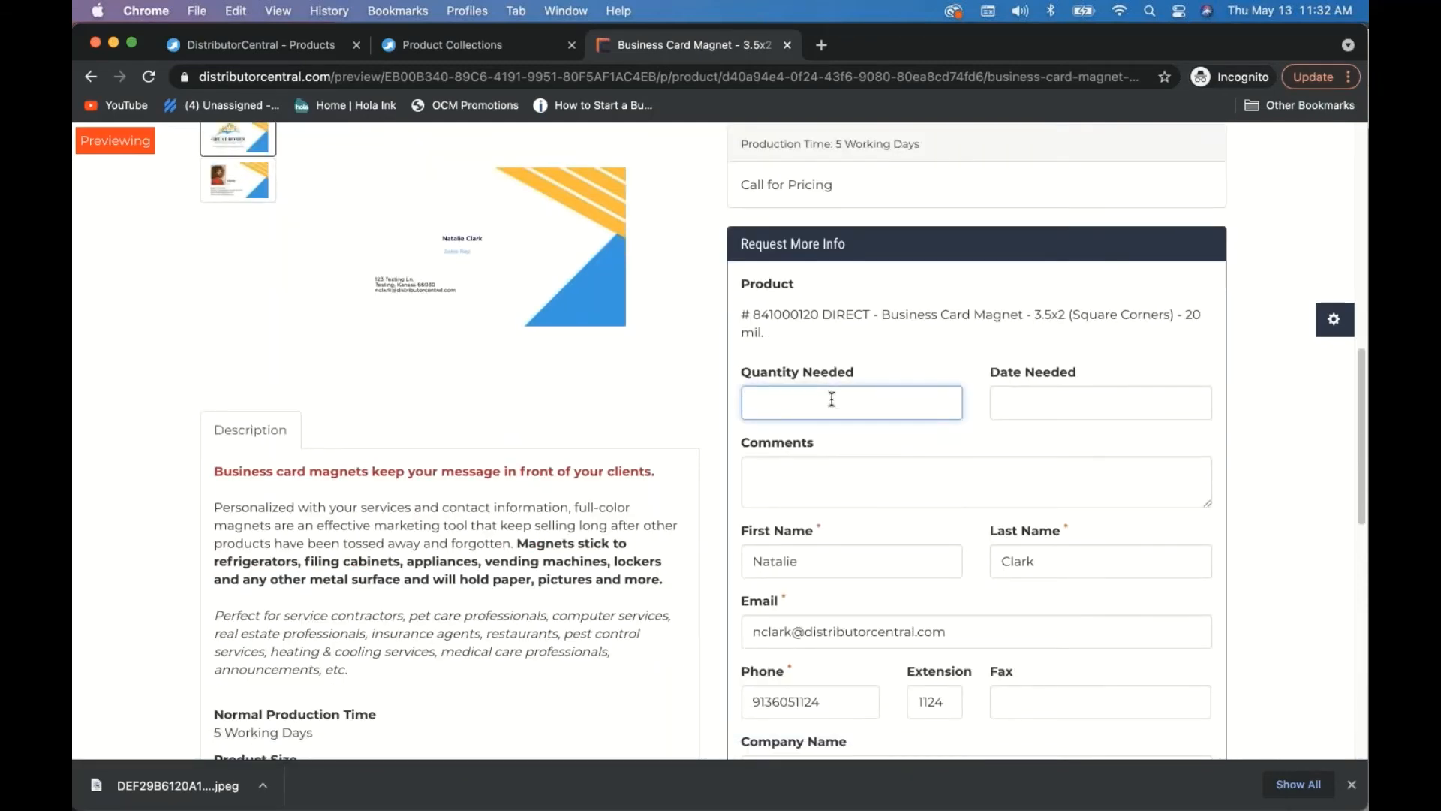
{"action": "scroll", "coordinate": [832, 399], "scroll_direction": "down", "scroll_amount": 3}
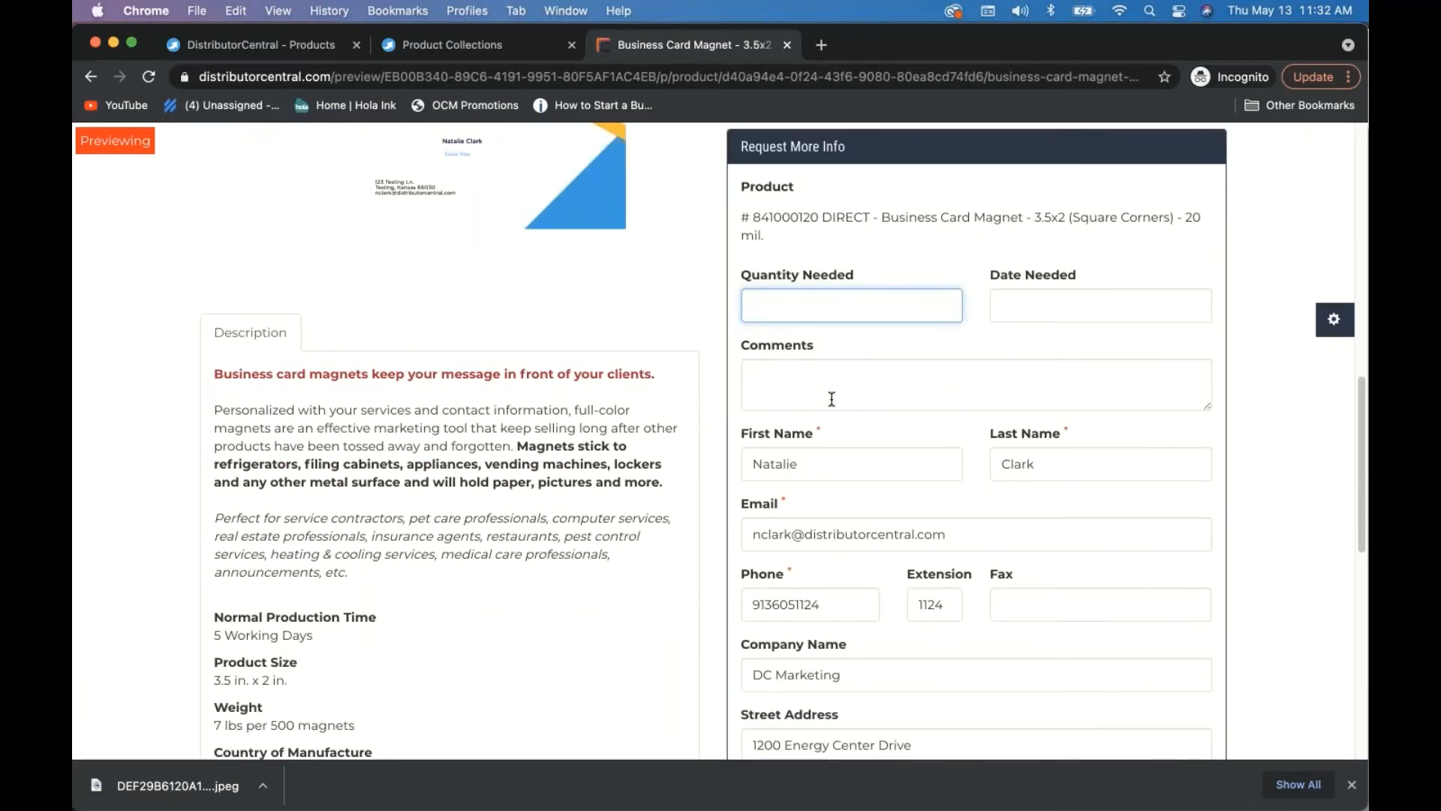
{"action": "type", "text": "500"}
{"action": "scroll", "coordinate": [891, 381], "scroll_direction": "down", "scroll_amount": 8}
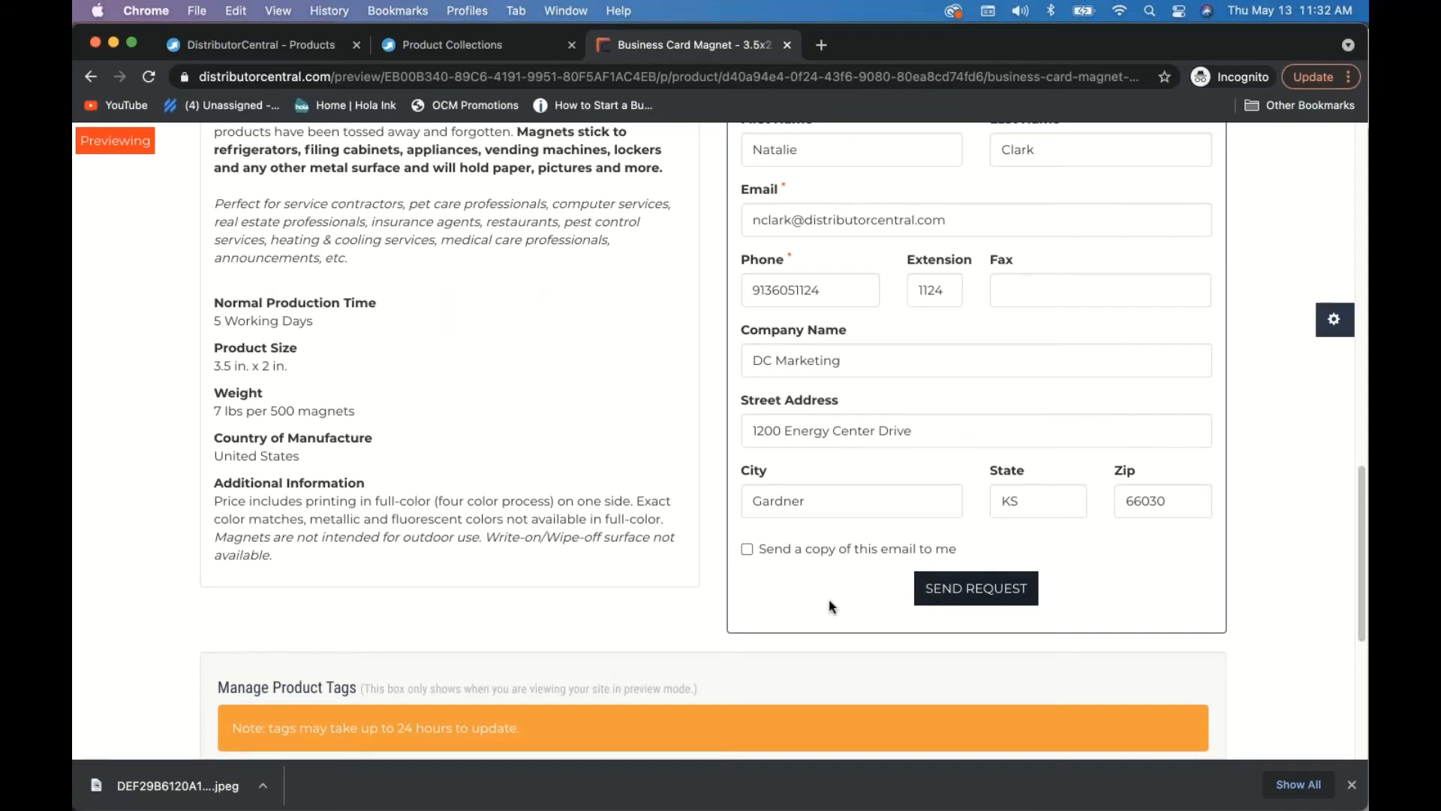
{"action": "scroll", "coordinate": [1197, 634], "scroll_direction": "up", "scroll_amount": 10}
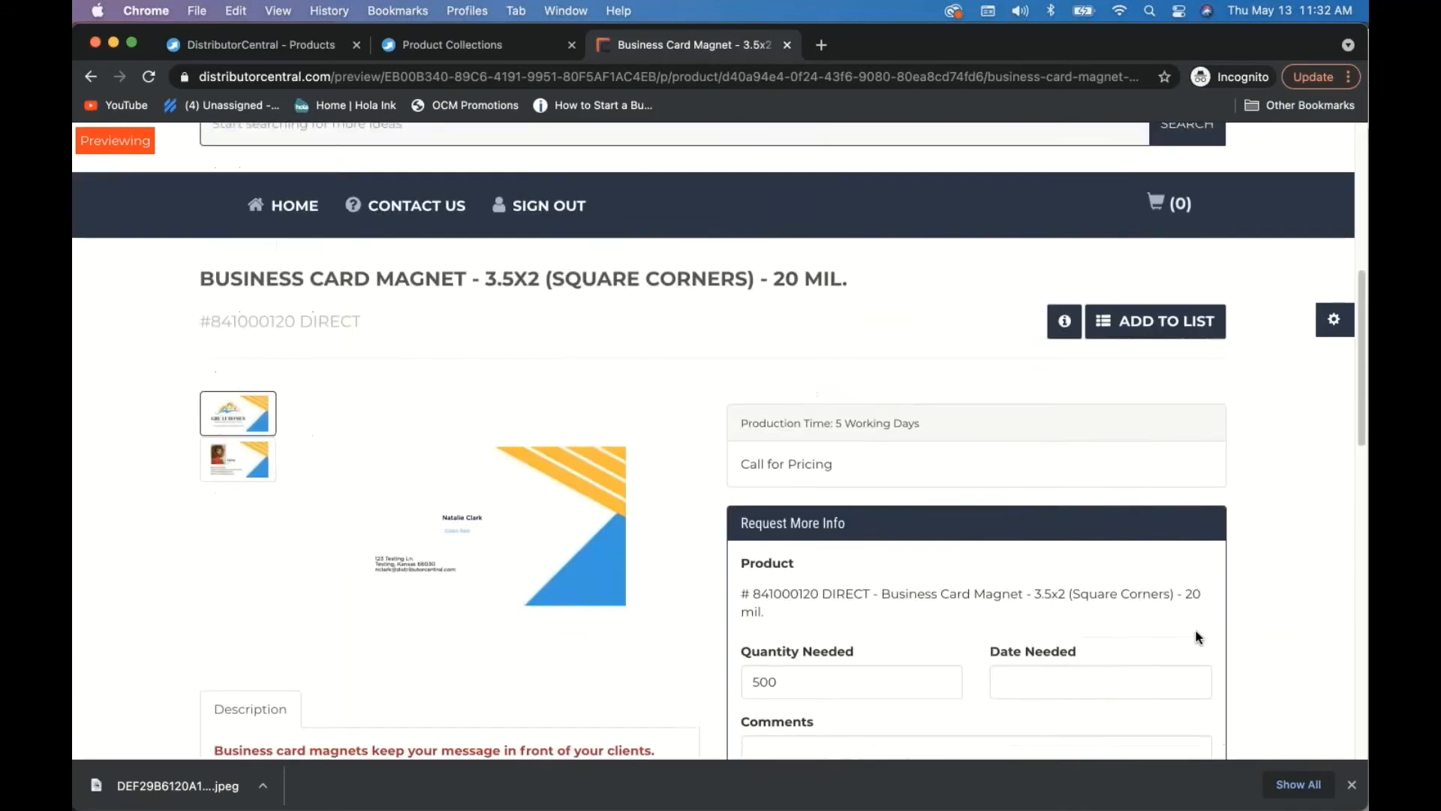
{"action": "scroll", "coordinate": [1196, 635], "scroll_direction": "down", "scroll_amount": 9}
{"action": "left_click", "coordinate": [985, 669]}
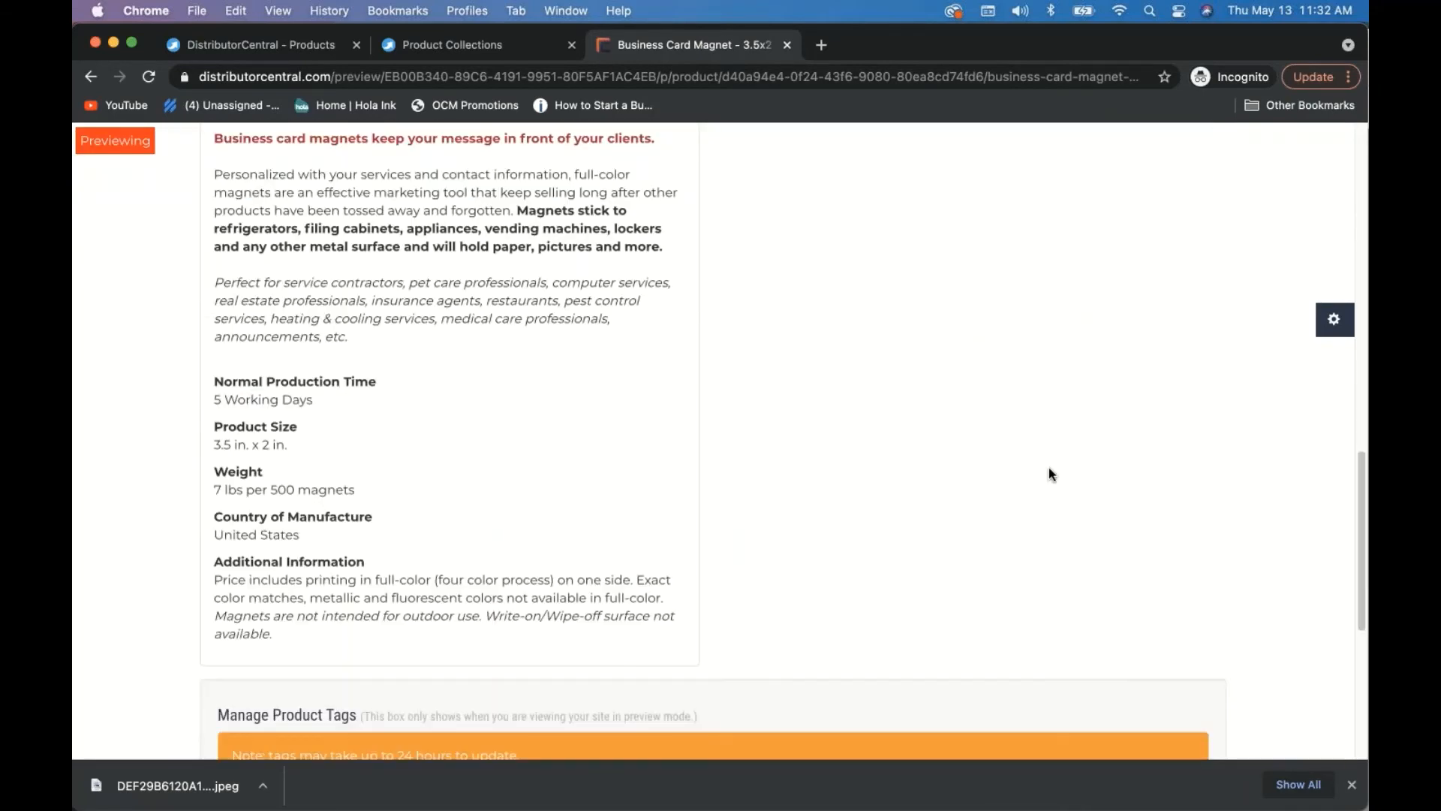
- View the full-size card design preview, then return to Product Collections
{"action": "scroll", "coordinate": [1050, 473], "scroll_direction": "down", "scroll_amount": 4}
{"action": "scroll", "coordinate": [1049, 469], "scroll_direction": "up", "scroll_amount": 20}
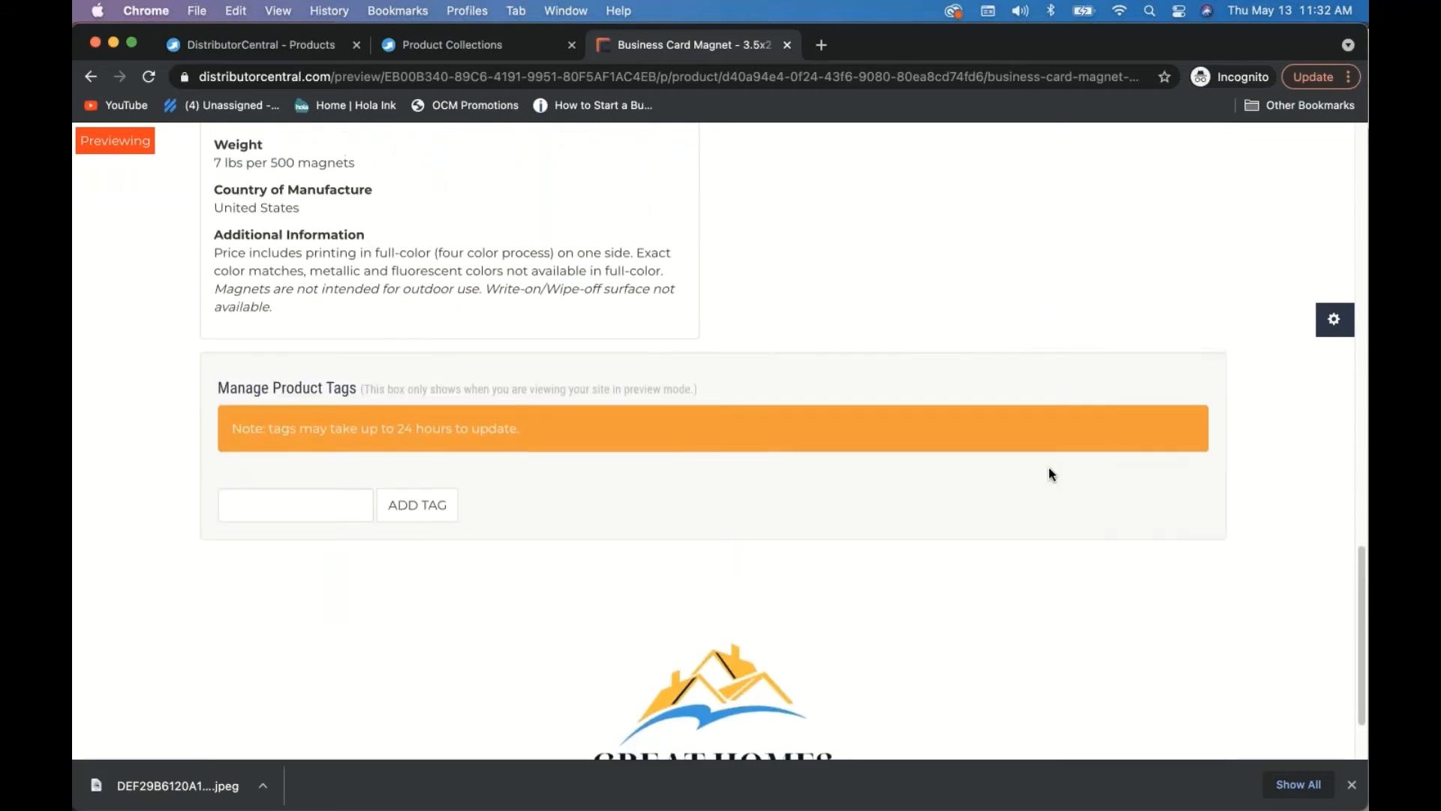
{"action": "scroll", "coordinate": [981, 503], "scroll_direction": "down", "scroll_amount": 7}
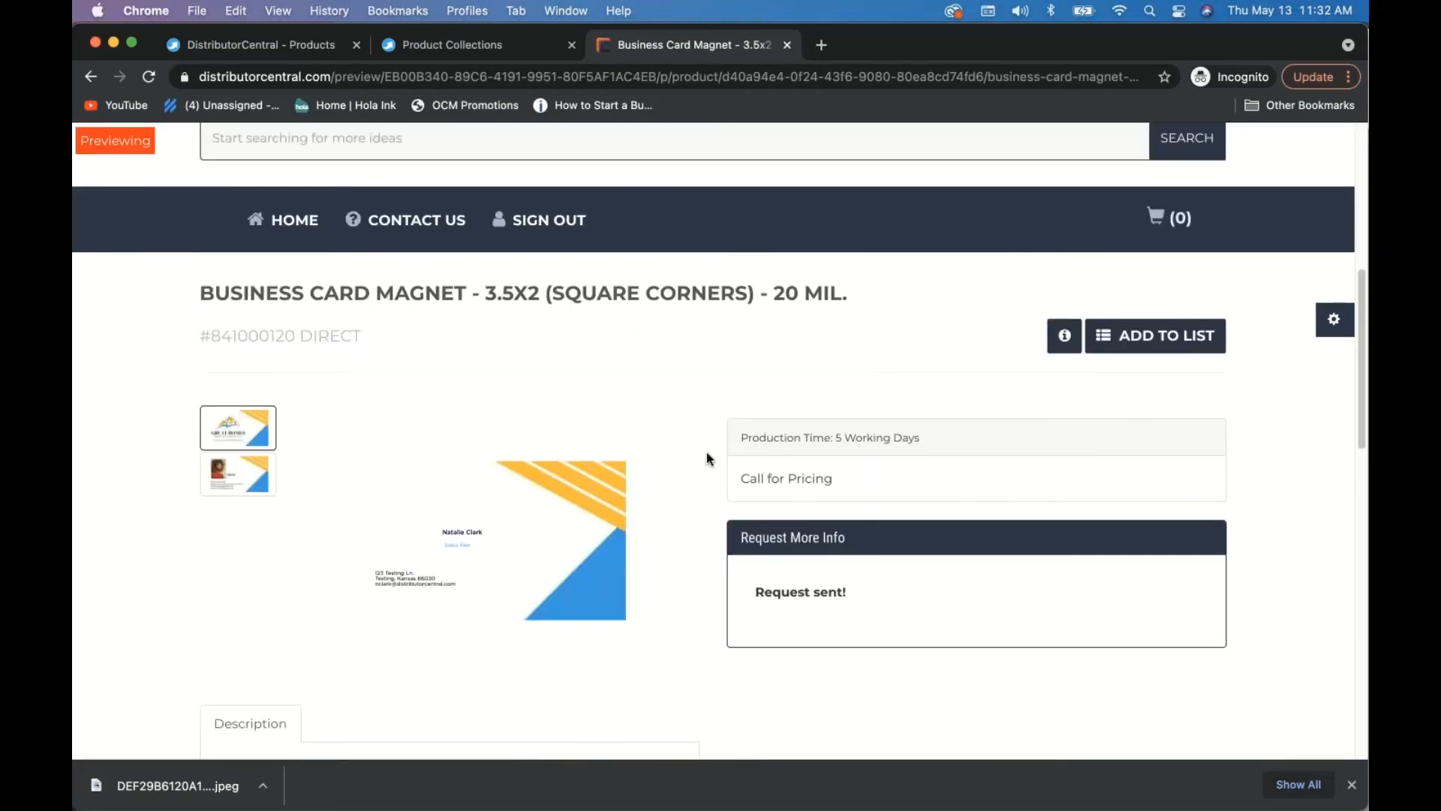
{"action": "left_click", "coordinate": [591, 529]}
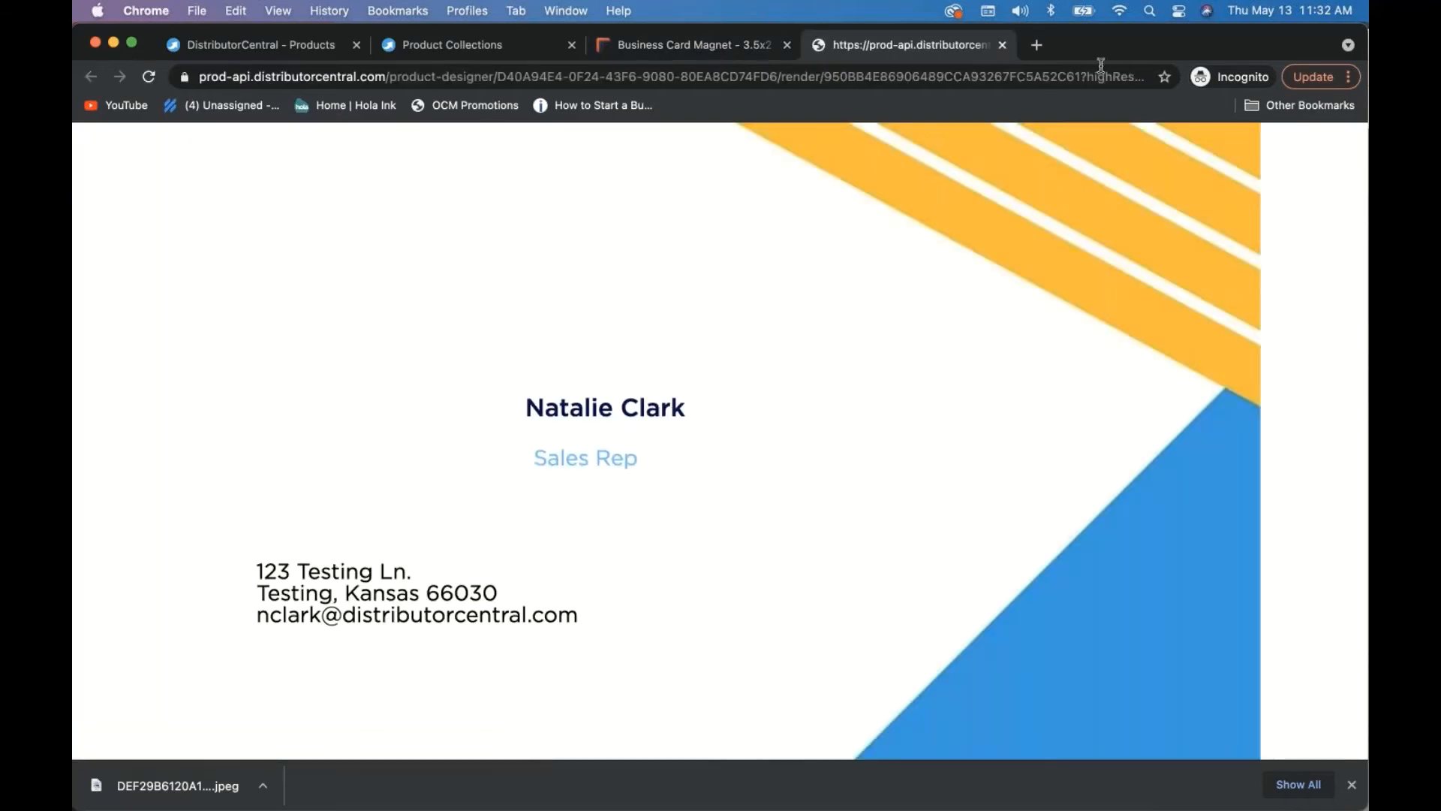
{"action": "left_click", "coordinate": [1002, 45]}
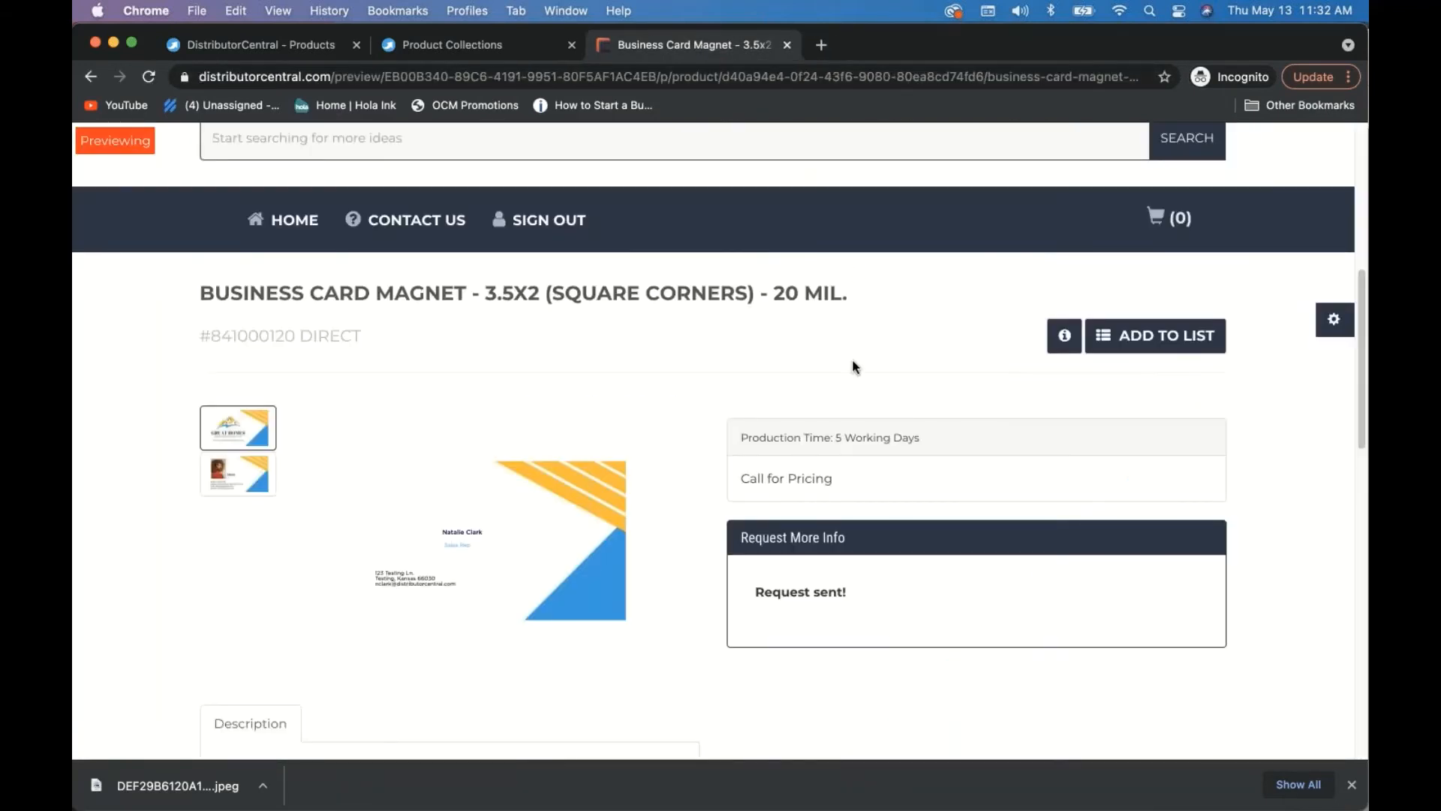
{"action": "left_click", "coordinate": [448, 47]}
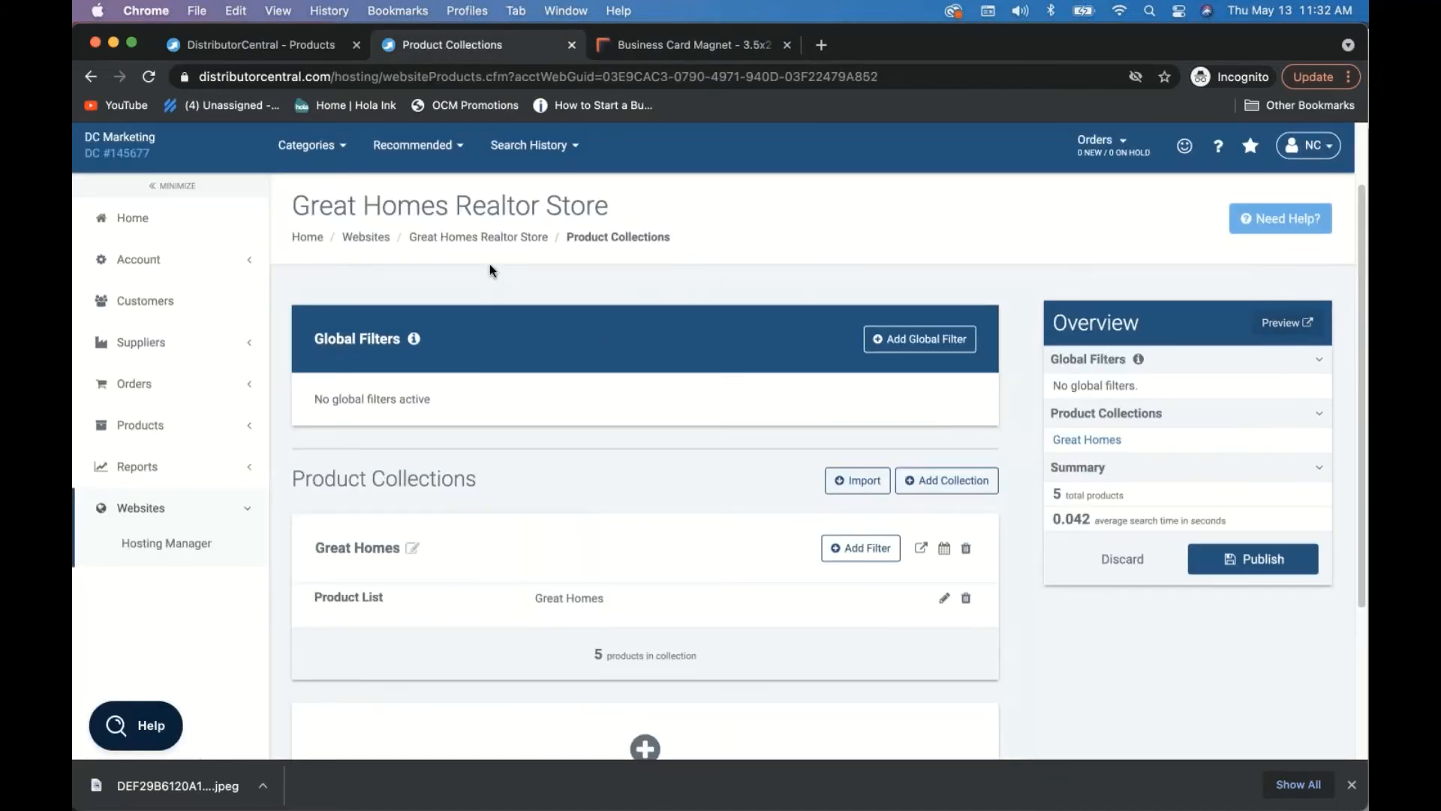
- Open the Great Homes Realtor Store's website preferences at the Orders section
{"action": "left_click", "coordinate": [487, 240]}
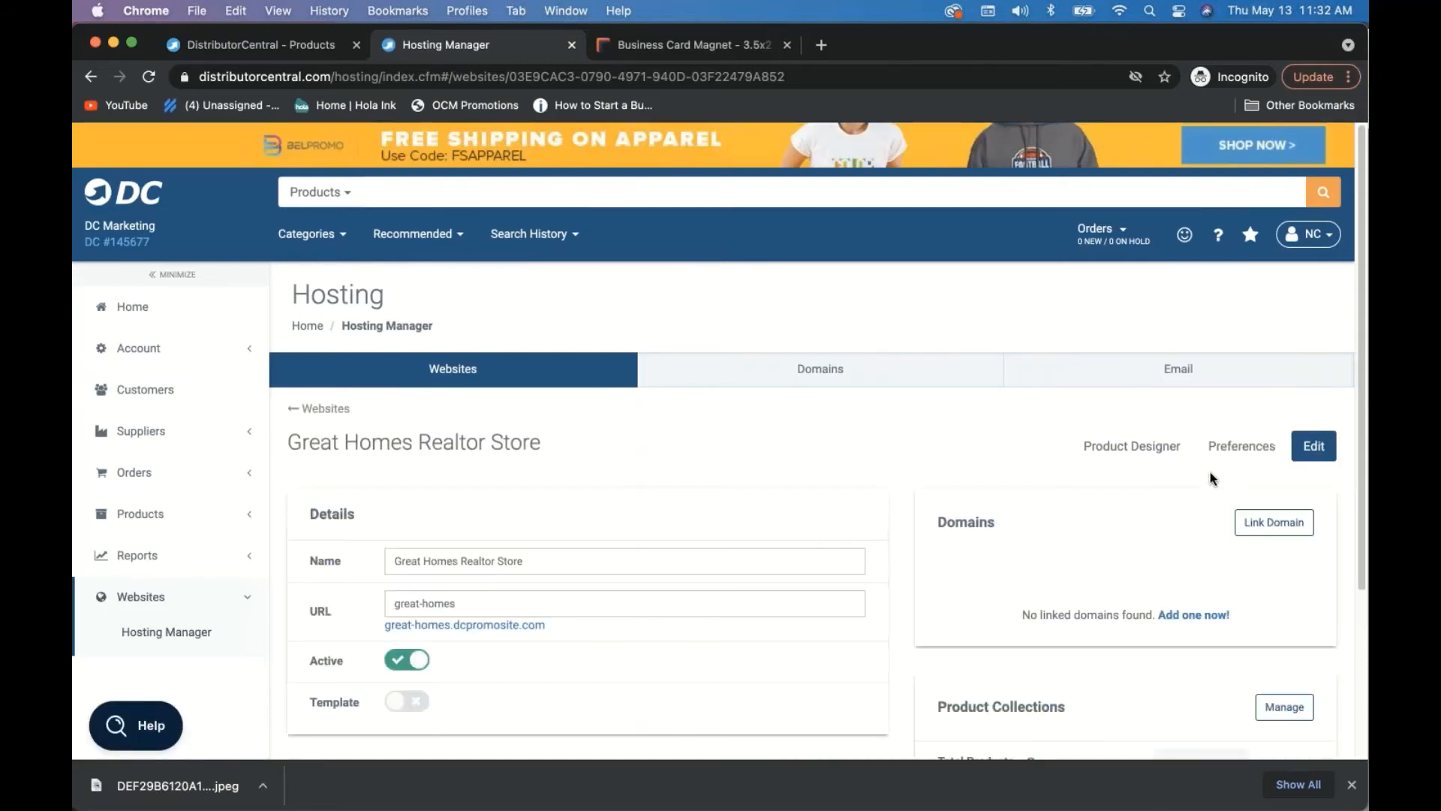
{"action": "left_click", "coordinate": [1242, 447]}
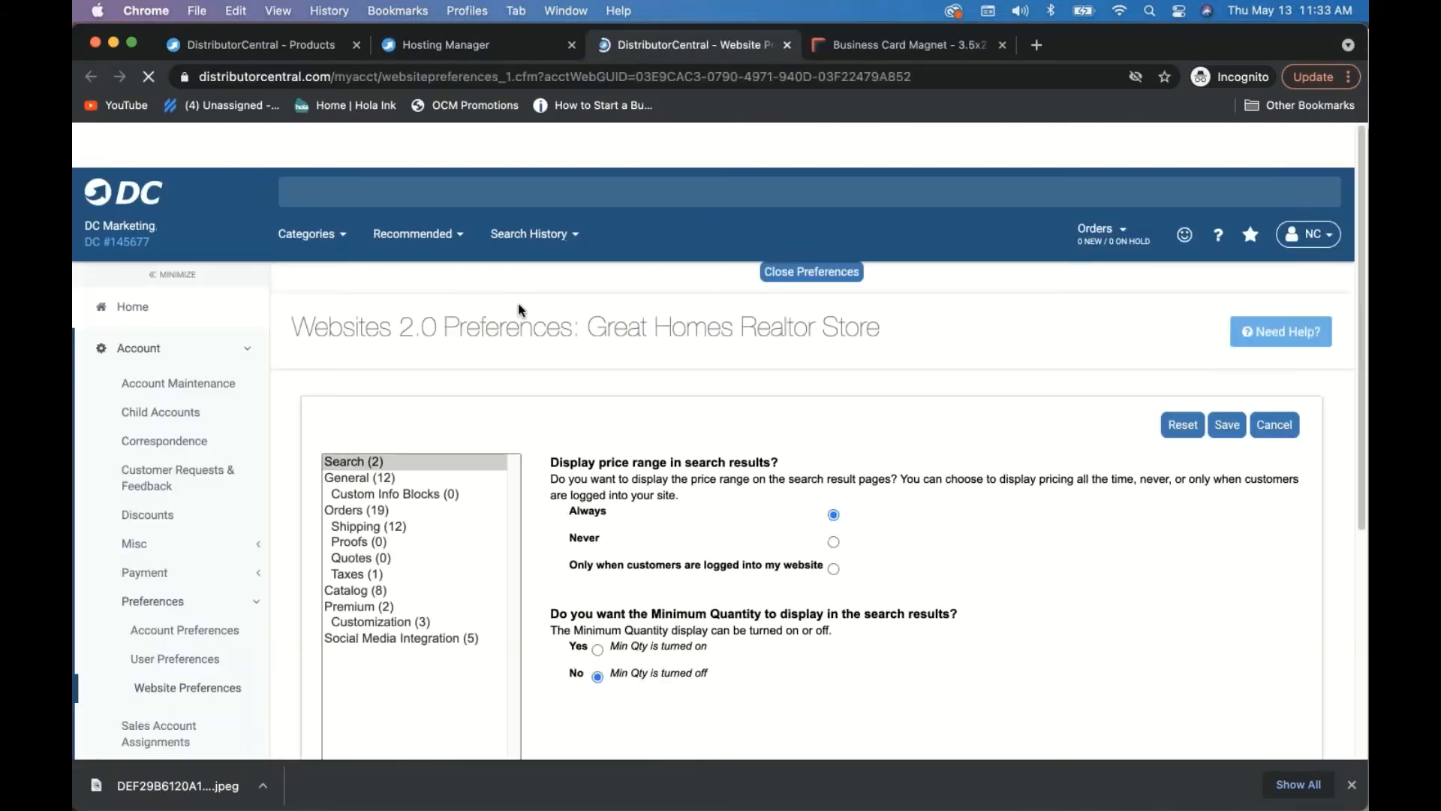
{"action": "scroll", "coordinate": [537, 417], "scroll_direction": "down", "scroll_amount": 1}
{"action": "scroll", "coordinate": [537, 423], "scroll_direction": "down", "scroll_amount": 1}
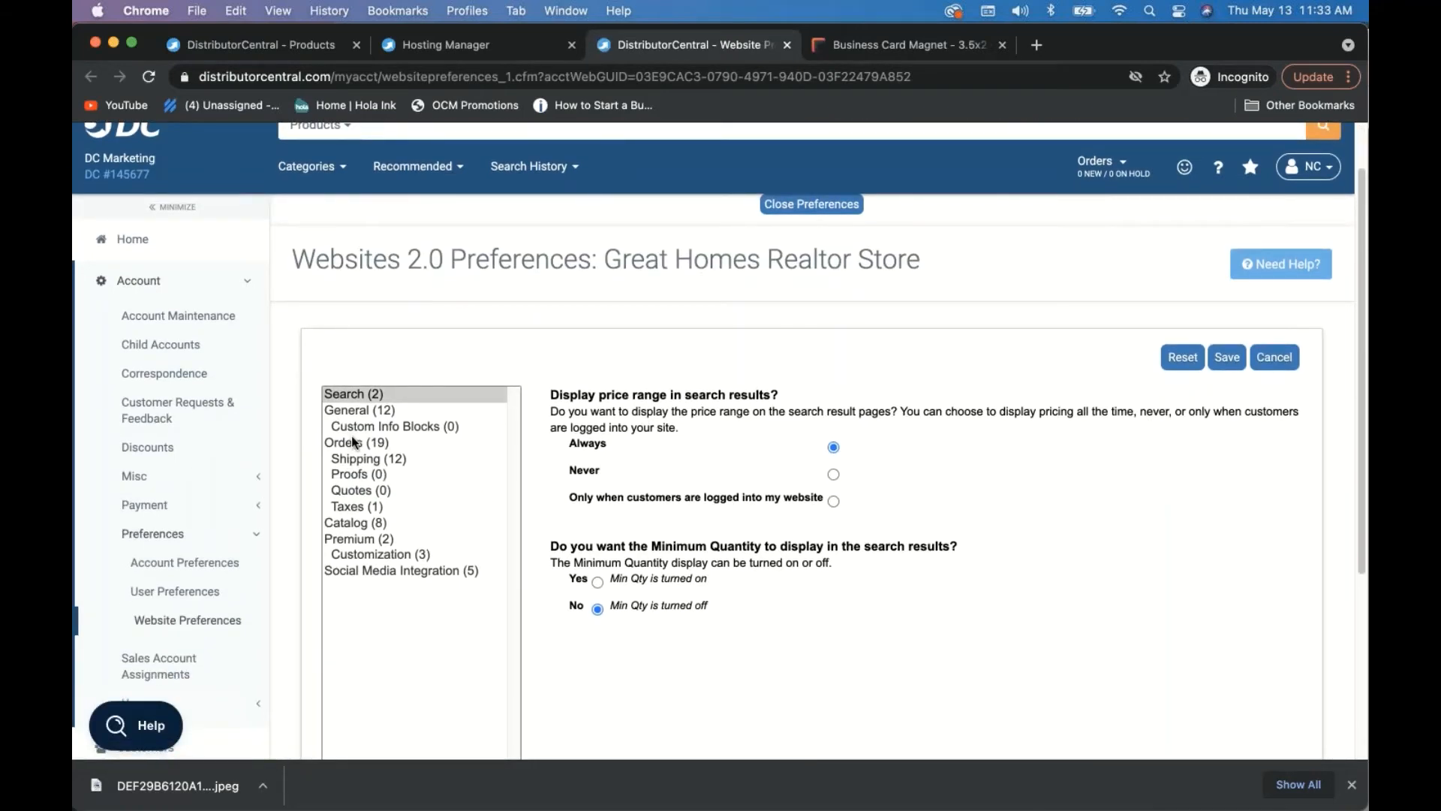
{"action": "left_click", "coordinate": [351, 441]}
{"action": "scroll", "coordinate": [450, 376], "scroll_direction": "down", "scroll_amount": 3}
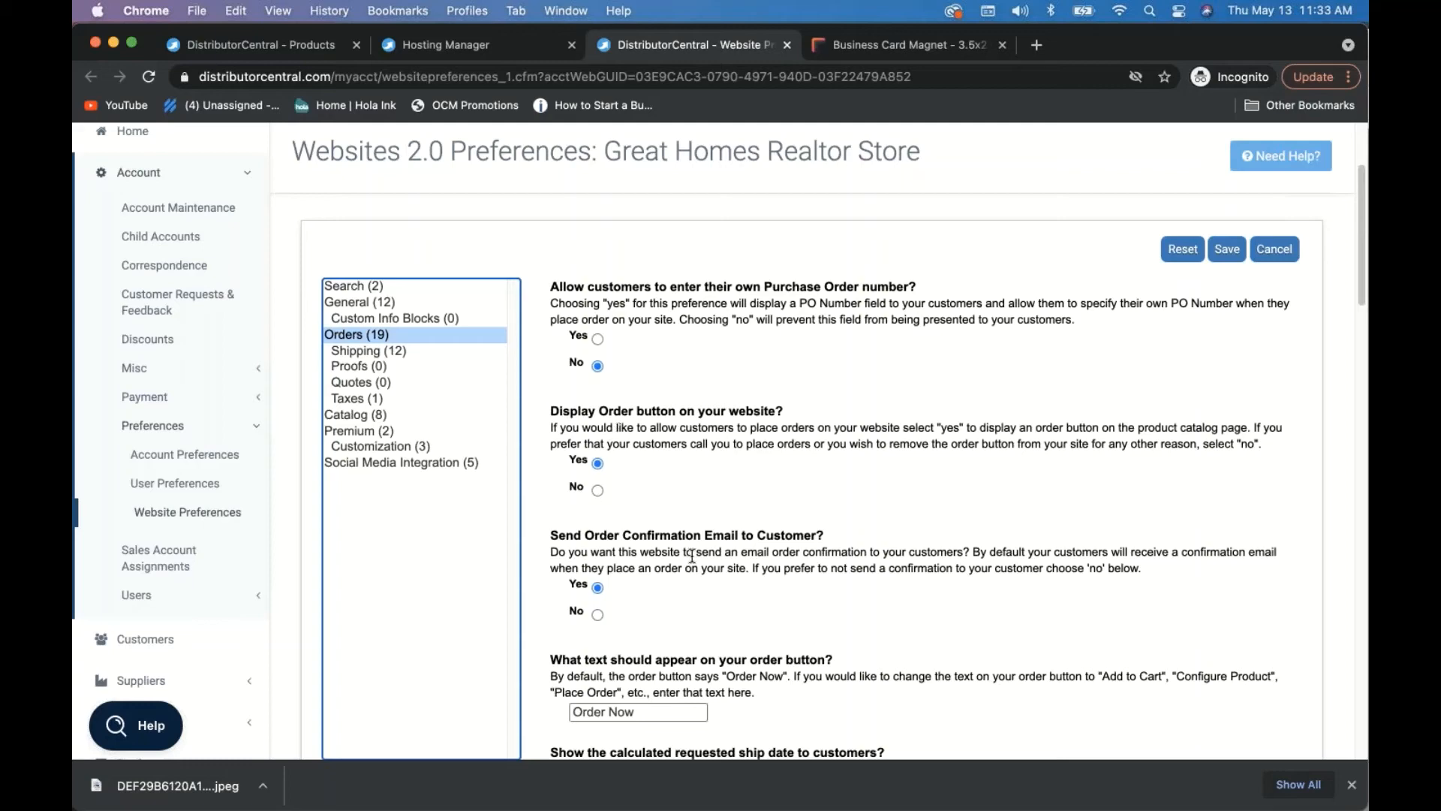
{"action": "scroll", "coordinate": [359, 266], "scroll_direction": "down", "scroll_amount": 2}
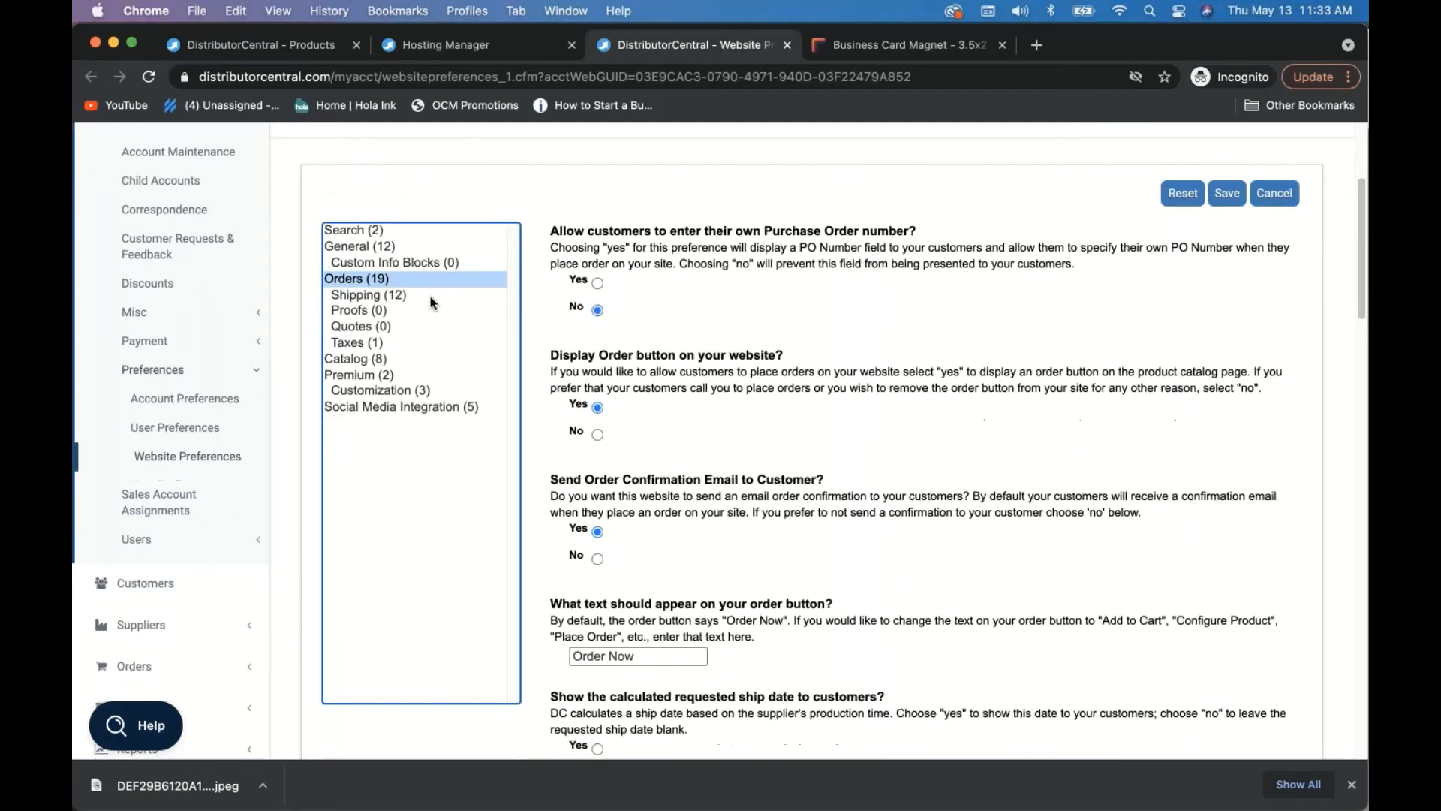
- Look through the Search and General preference sections
{"action": "left_click", "coordinate": [356, 235]}
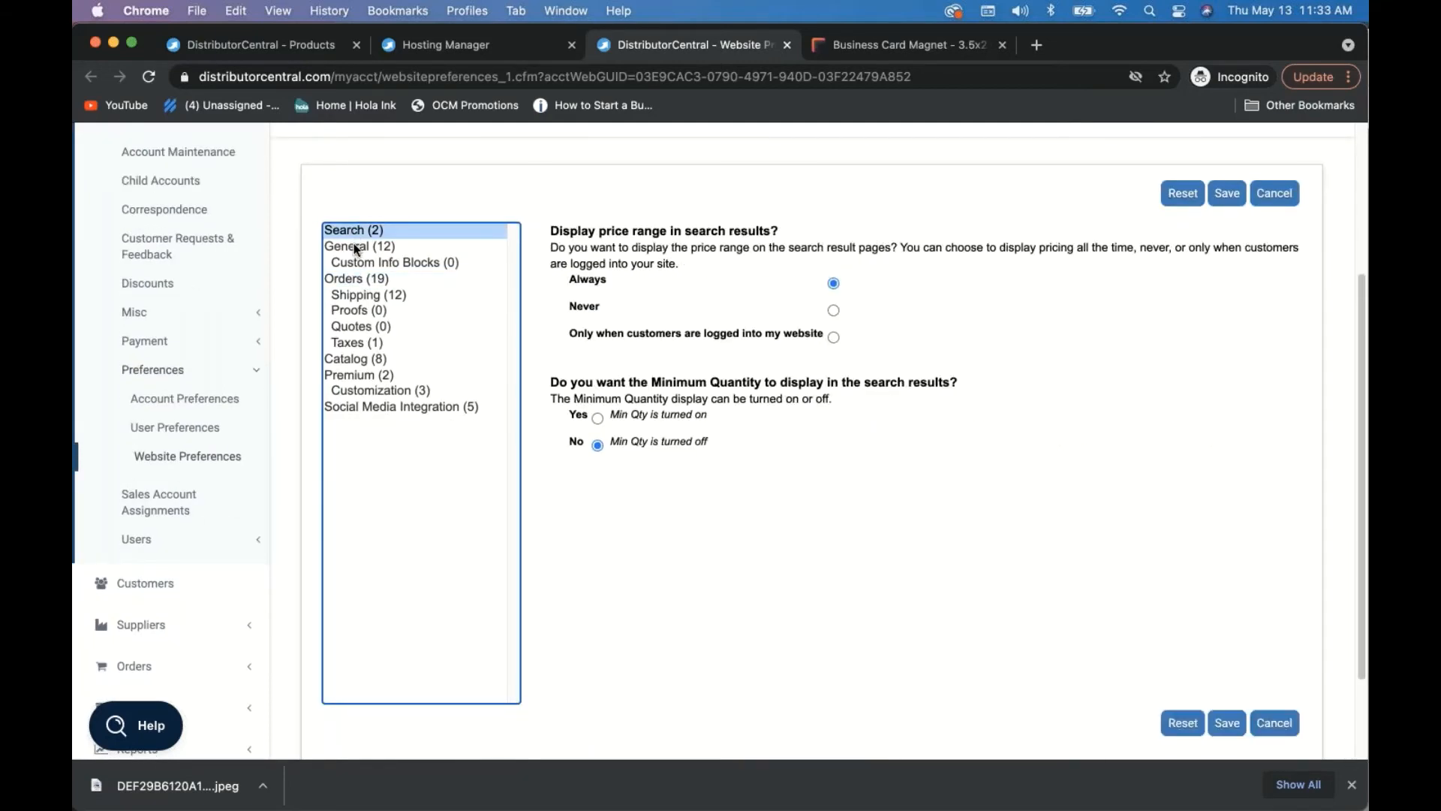
{"action": "left_click", "coordinate": [356, 248]}
{"action": "scroll", "coordinate": [580, 317], "scroll_direction": "down", "scroll_amount": 3}
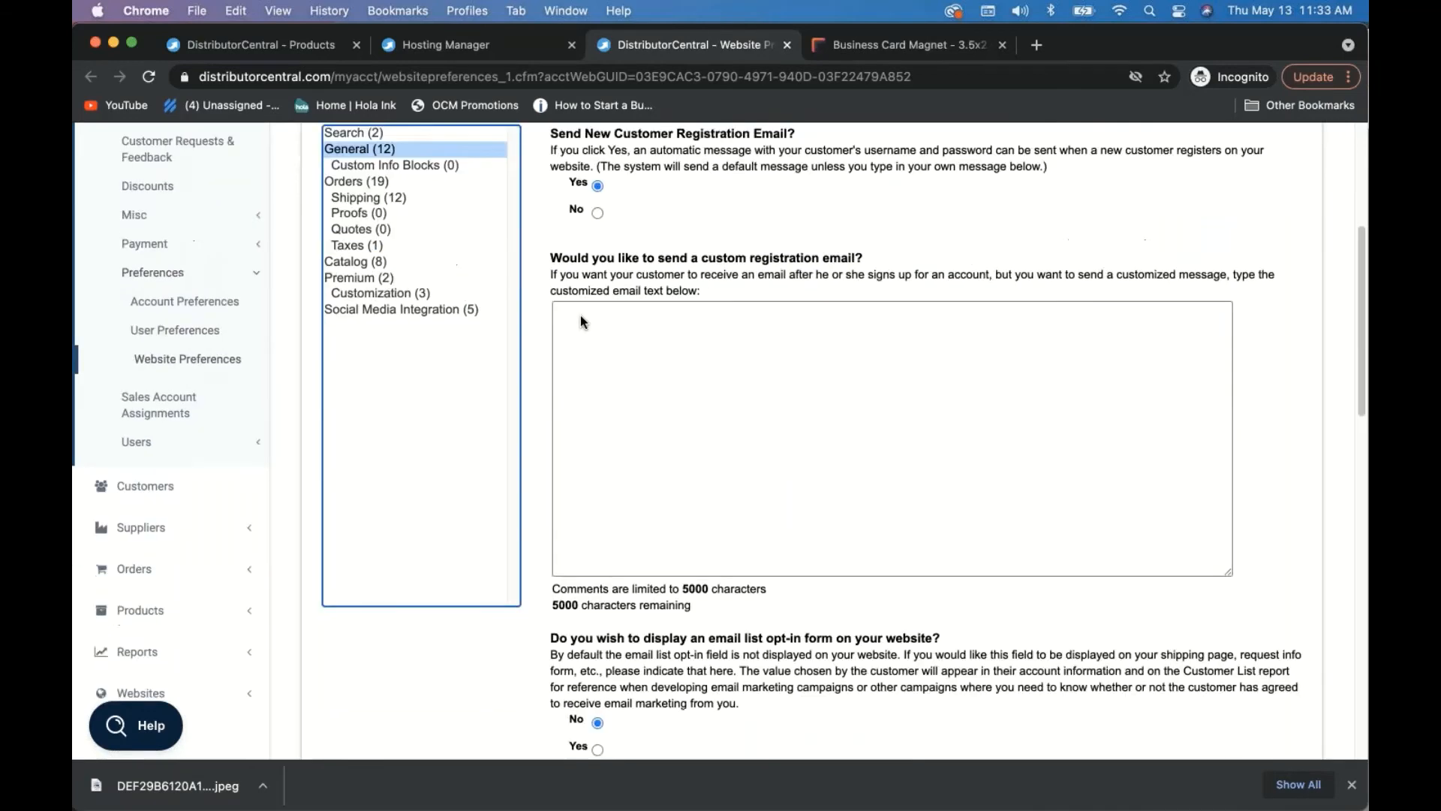
{"action": "scroll", "coordinate": [580, 321], "scroll_direction": "down", "scroll_amount": 8}
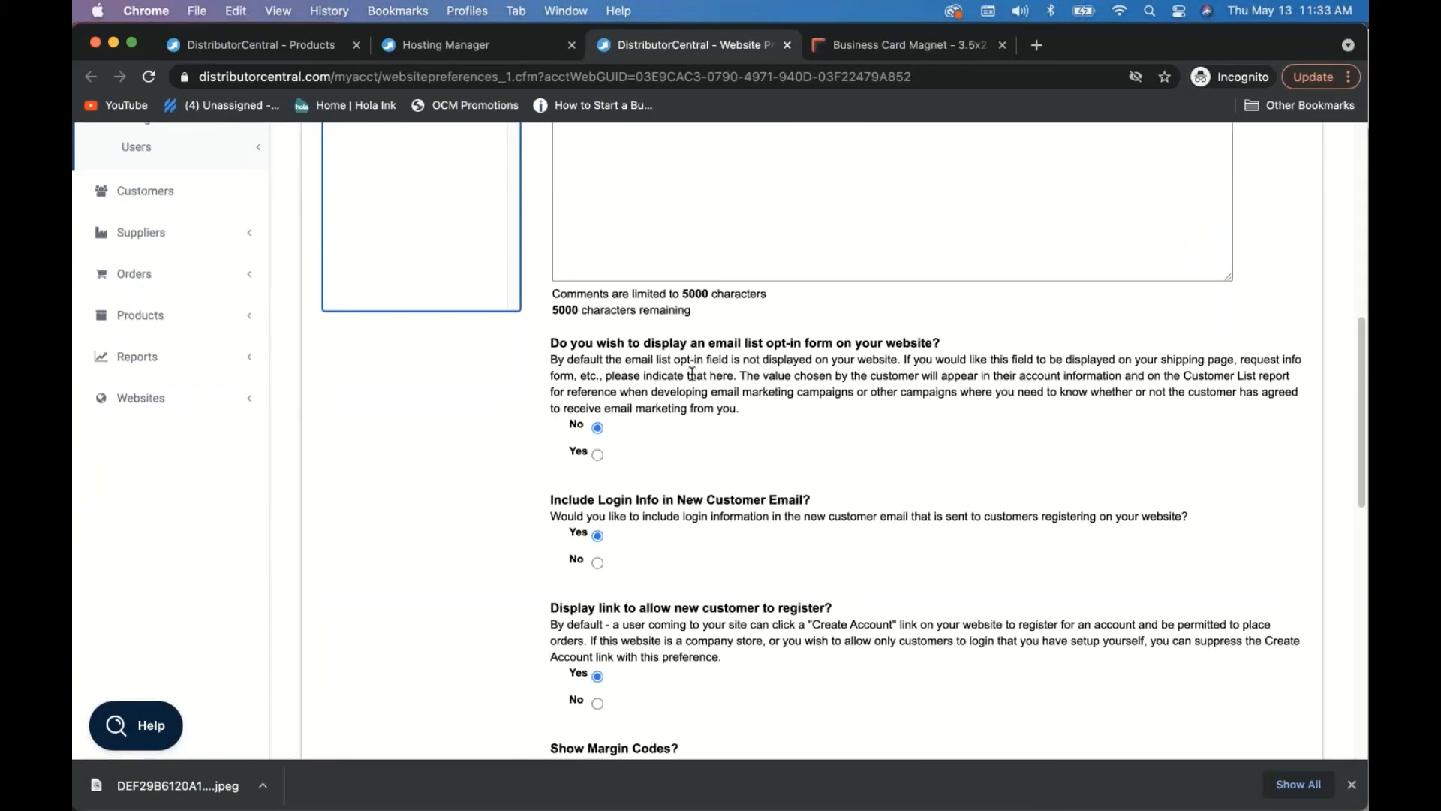
{"action": "scroll", "coordinate": [692, 373], "scroll_direction": "down", "scroll_amount": 5}
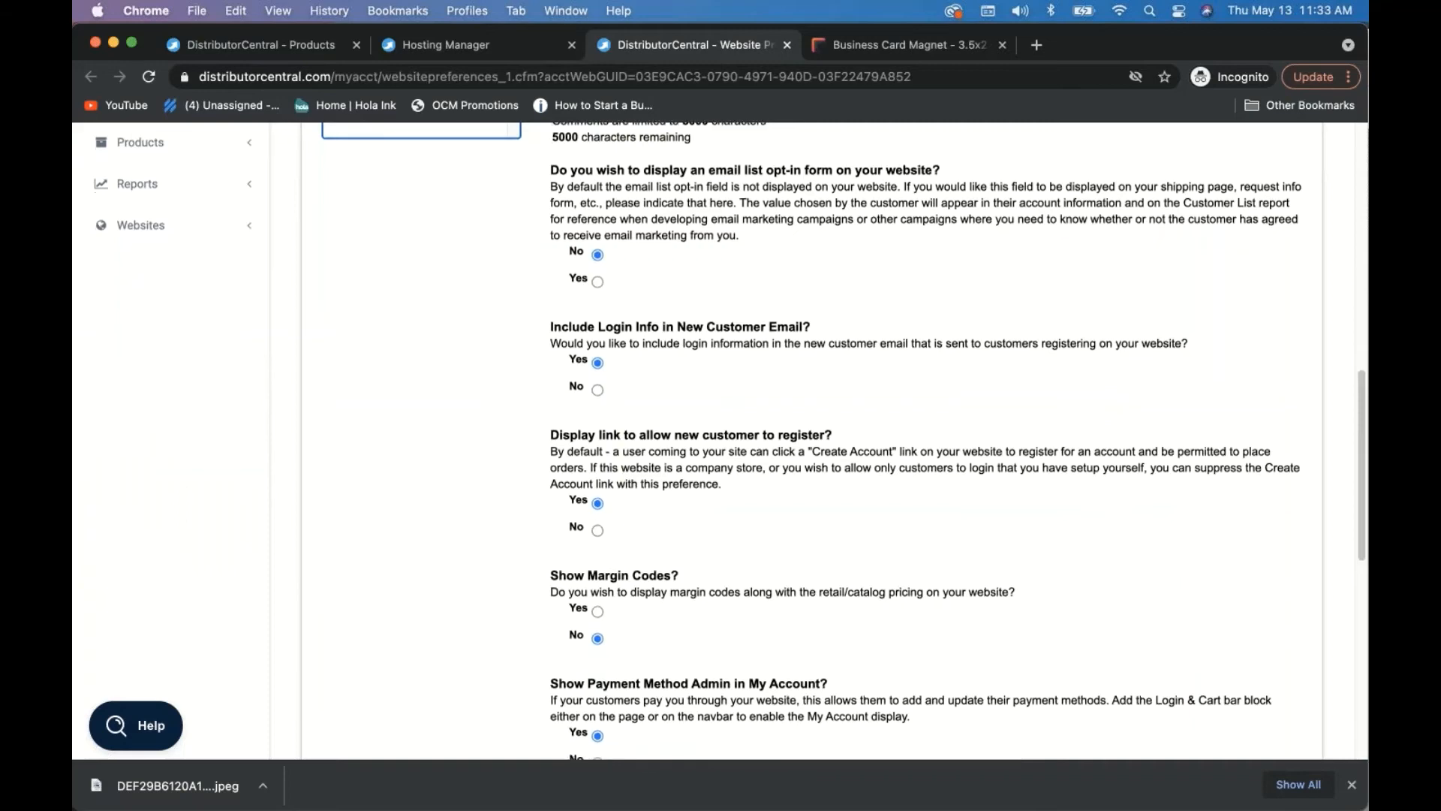
{"action": "scroll", "coordinate": [692, 373], "scroll_direction": "down", "scroll_amount": 5}
{"action": "scroll", "coordinate": [833, 442], "scroll_direction": "down", "scroll_amount": 9}
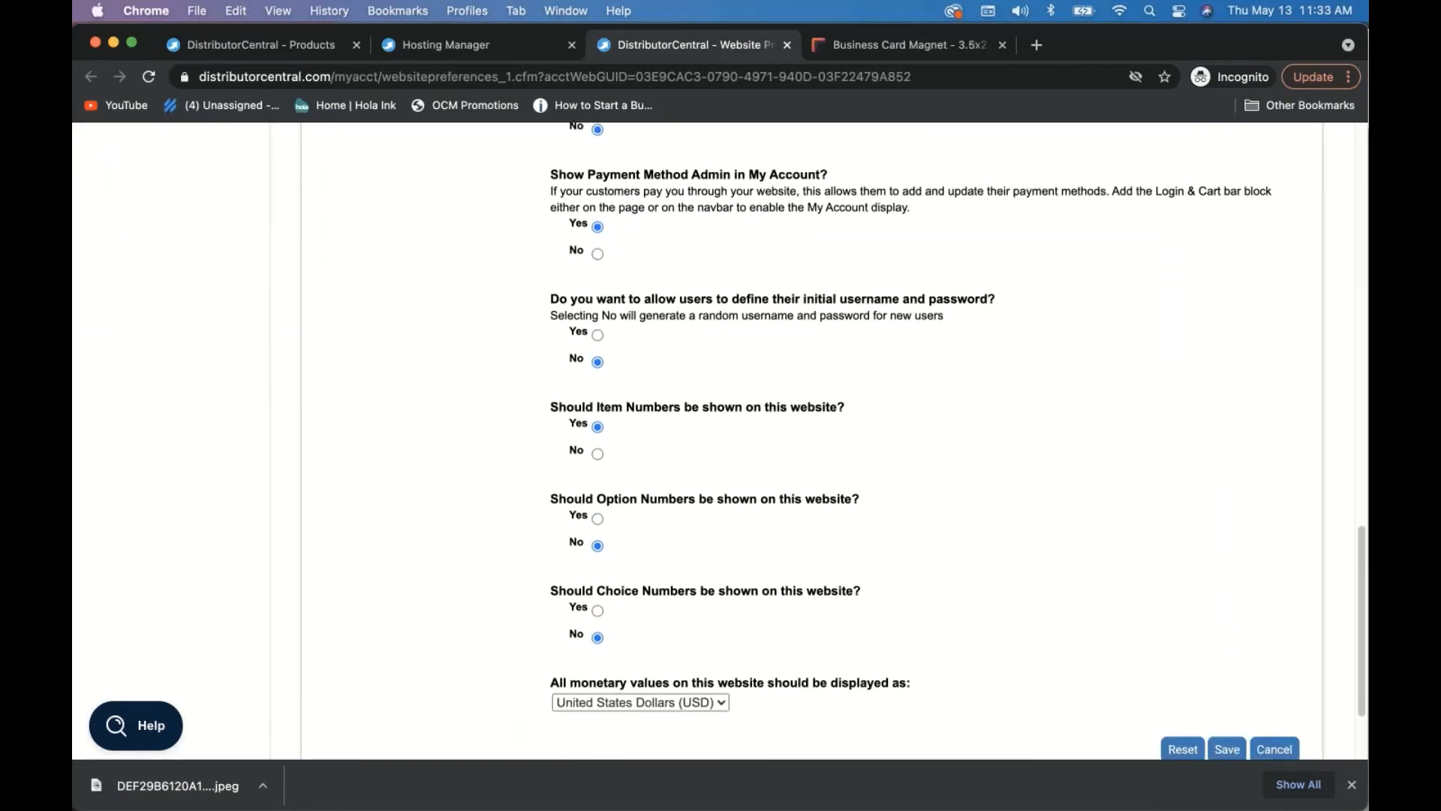
{"action": "scroll", "coordinate": [245, 548], "scroll_direction": "up", "scroll_amount": 20}
- Under Orders, choose Yes so customers enter their own purchase order number, and save
{"action": "left_click", "coordinate": [346, 328]}
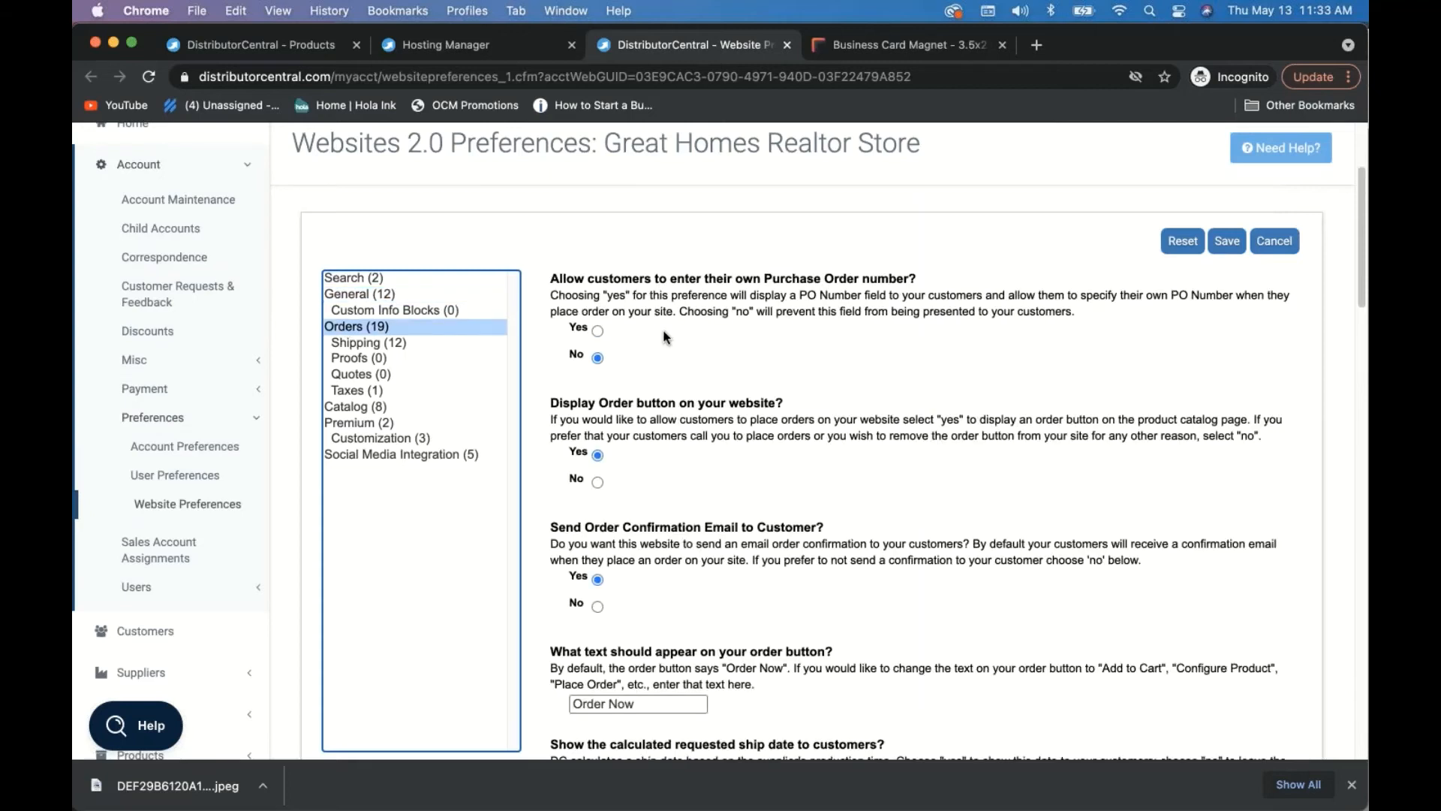
{"action": "left_click", "coordinate": [597, 330]}
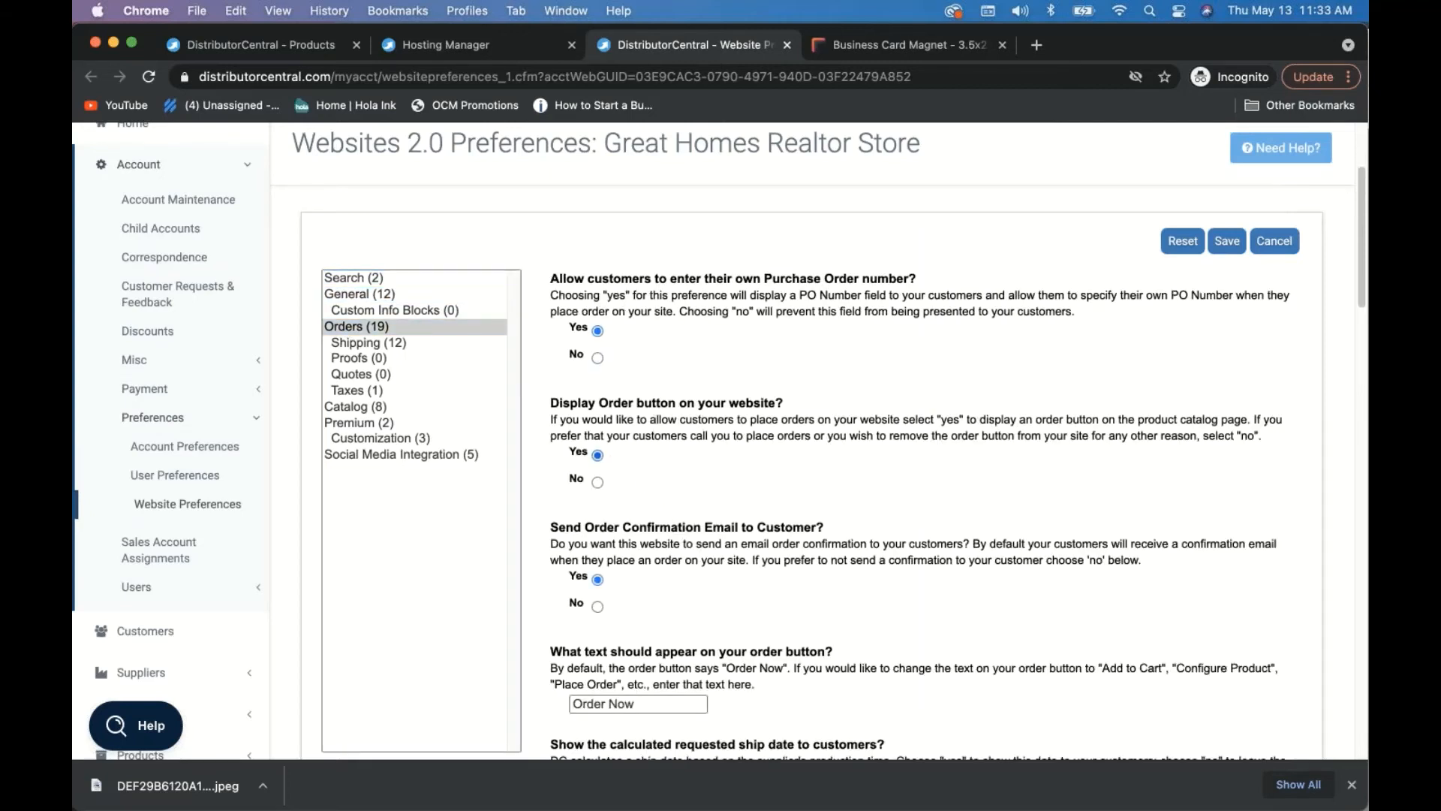
{"action": "scroll", "coordinate": [652, 486], "scroll_direction": "down", "scroll_amount": 5}
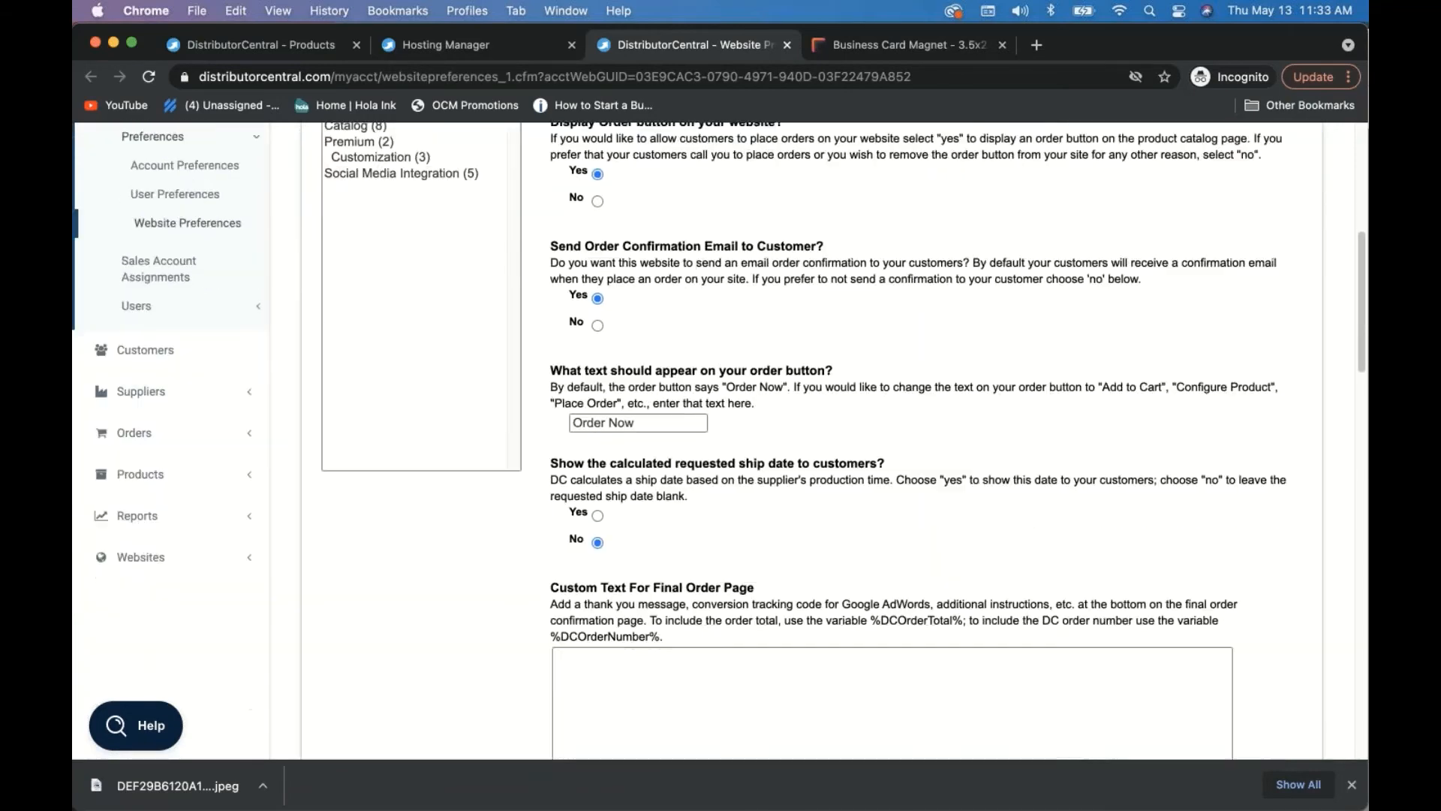
{"action": "scroll", "coordinate": [901, 465], "scroll_direction": "up", "scroll_amount": 7}
{"action": "left_click", "coordinate": [1225, 431]}
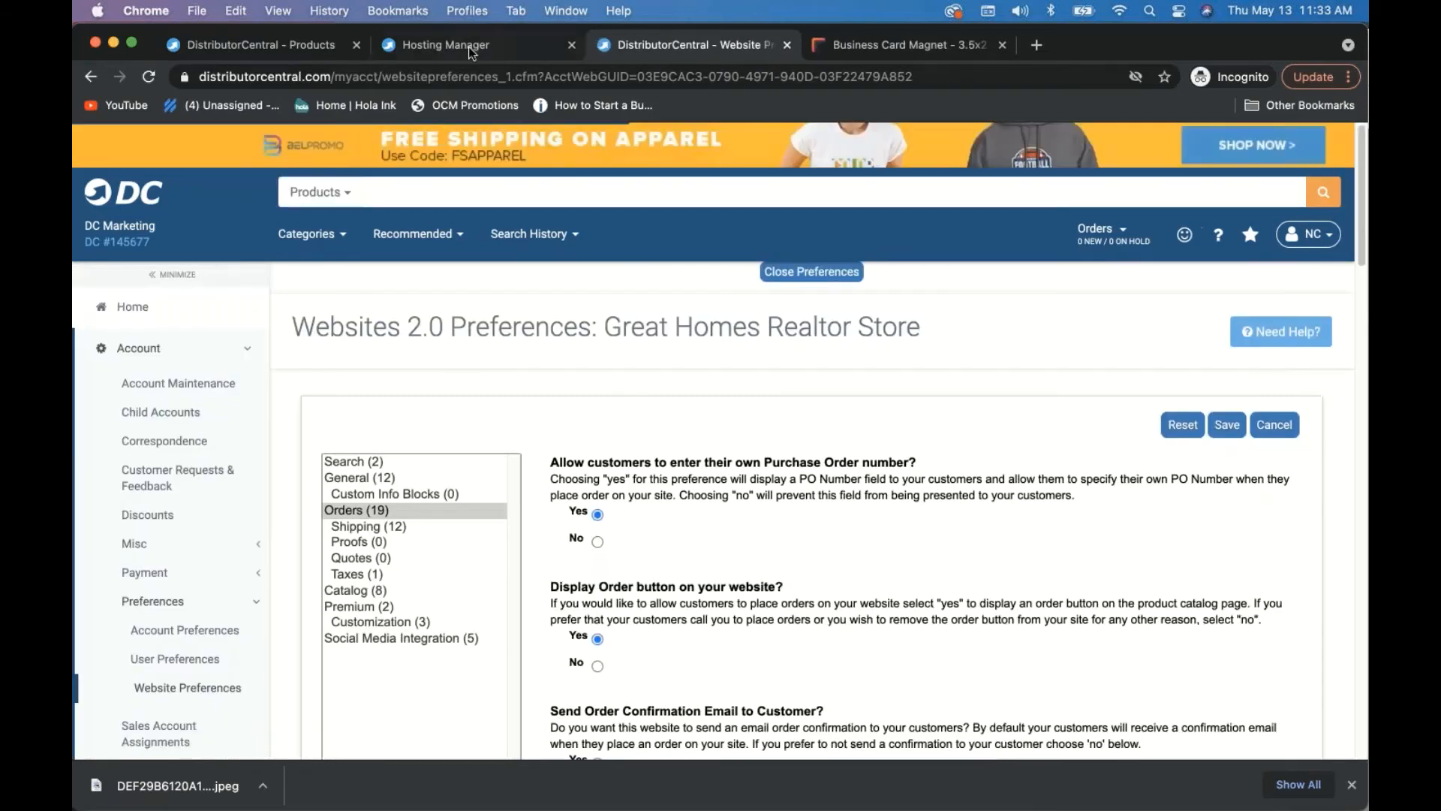
{"action": "left_click", "coordinate": [466, 42]}
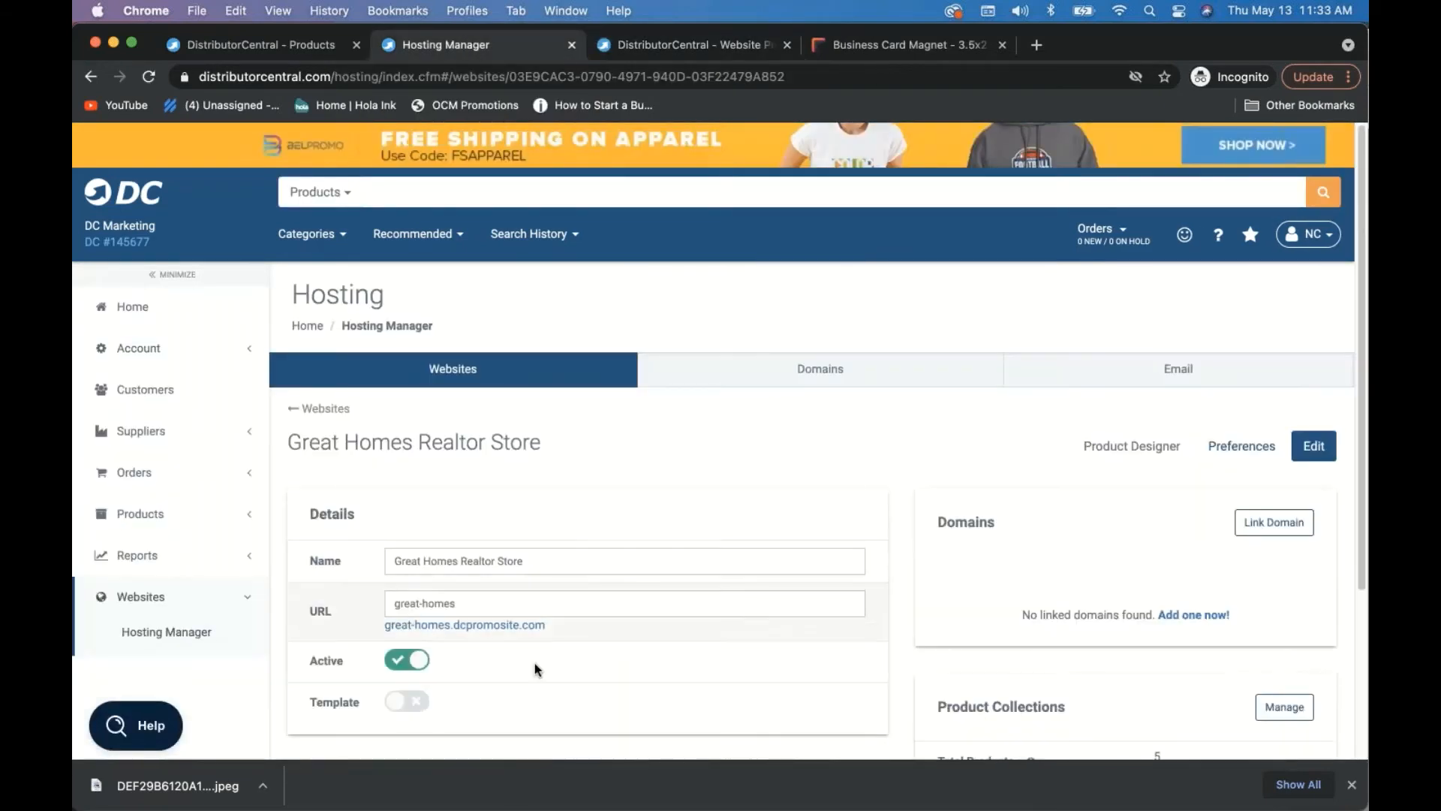
{"action": "left_click", "coordinate": [512, 623]}
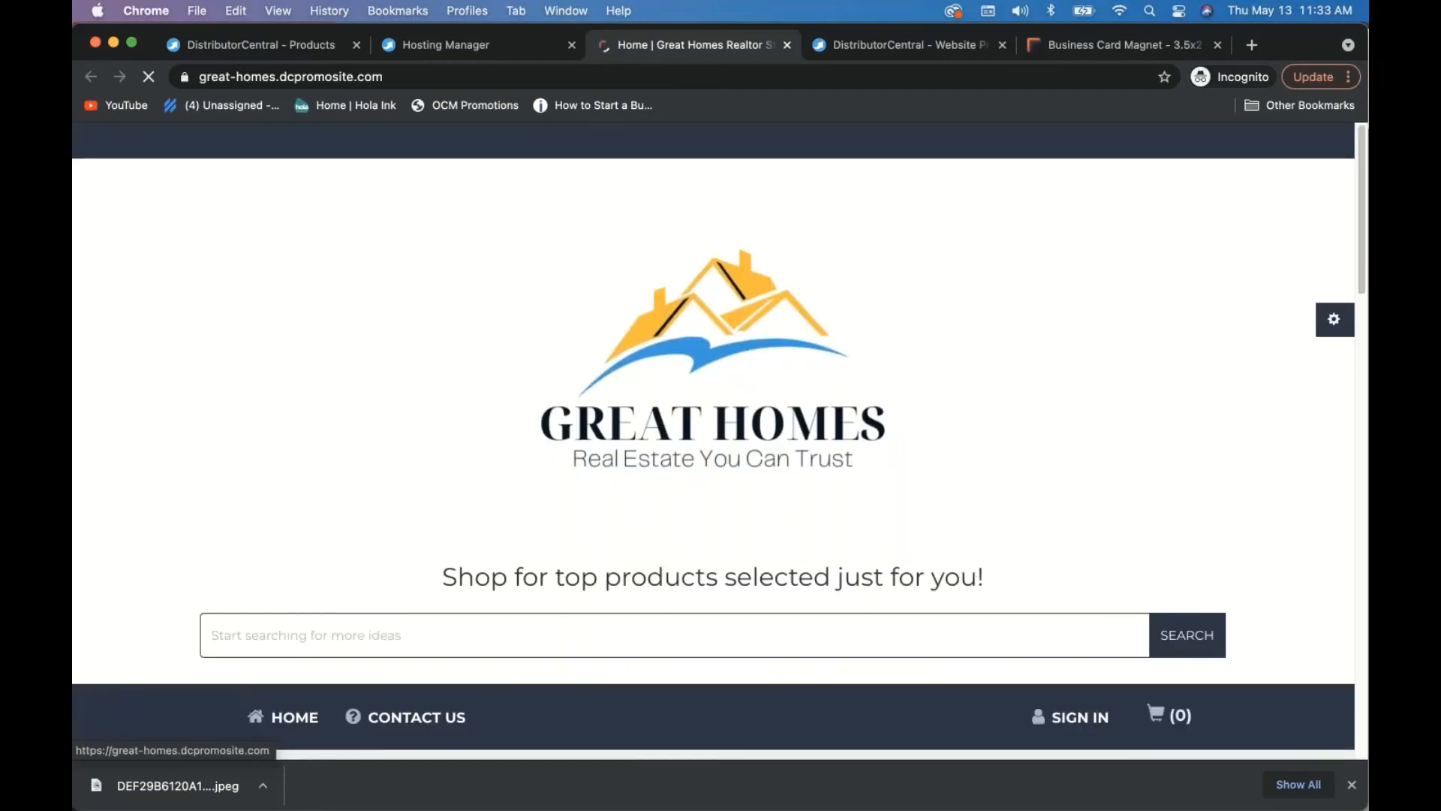
{"action": "scroll", "coordinate": [599, 304], "scroll_direction": "down", "scroll_amount": 1}
{"action": "scroll", "coordinate": [810, 401], "scroll_direction": "down", "scroll_amount": 6}
{"action": "left_click", "coordinate": [809, 401]}
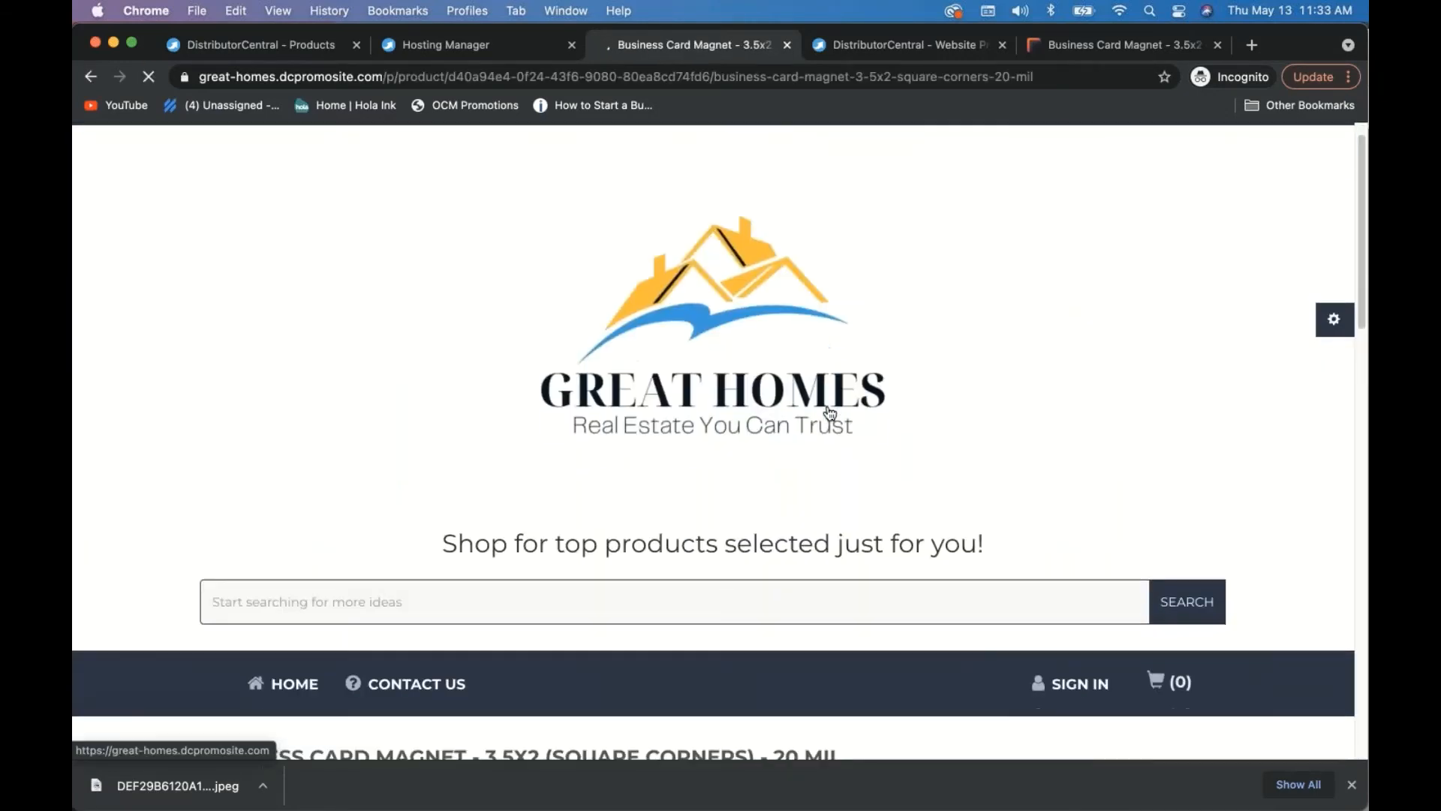
{"action": "scroll", "coordinate": [829, 414], "scroll_direction": "down", "scroll_amount": 5}
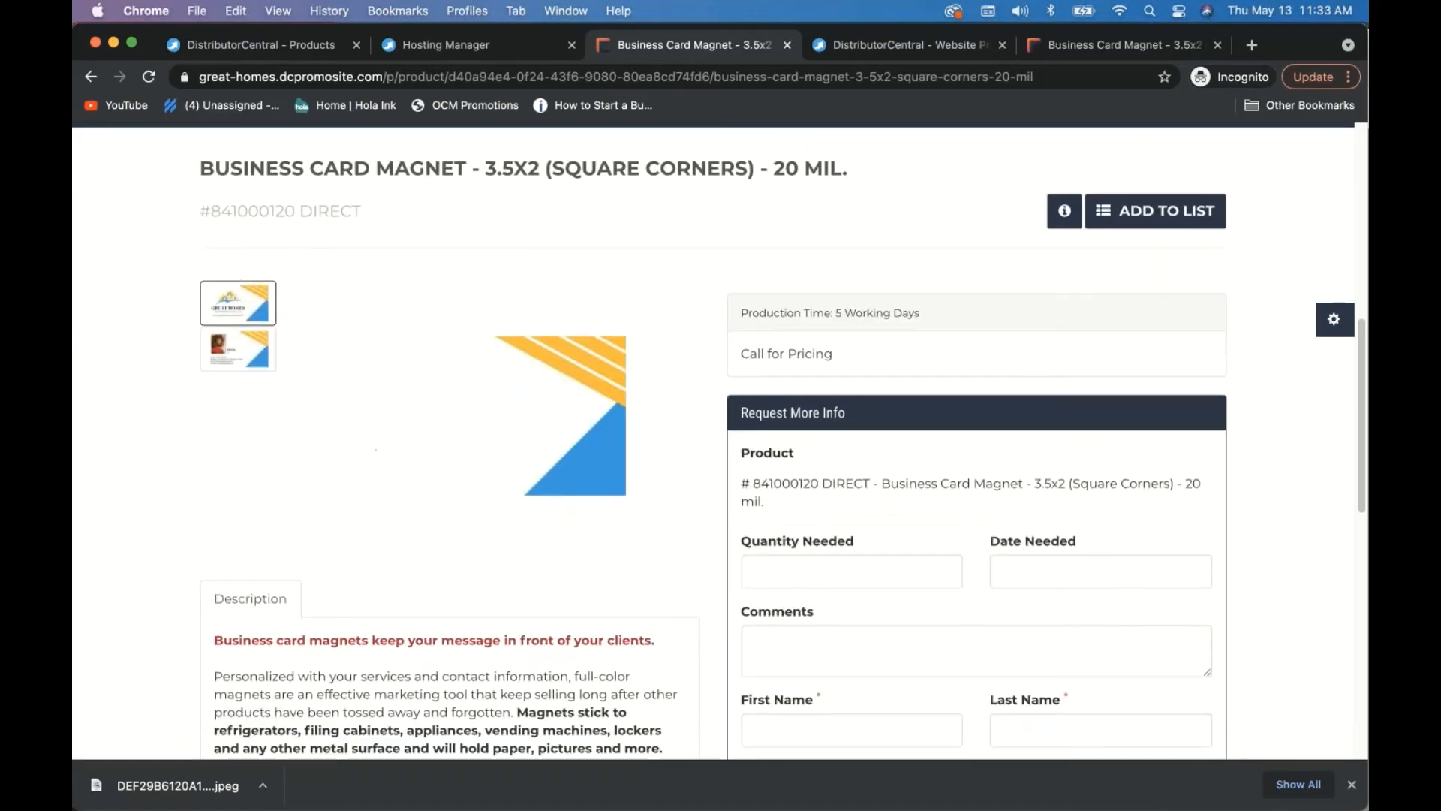
{"action": "scroll", "coordinate": [719, 442], "scroll_direction": "down", "scroll_amount": 9}
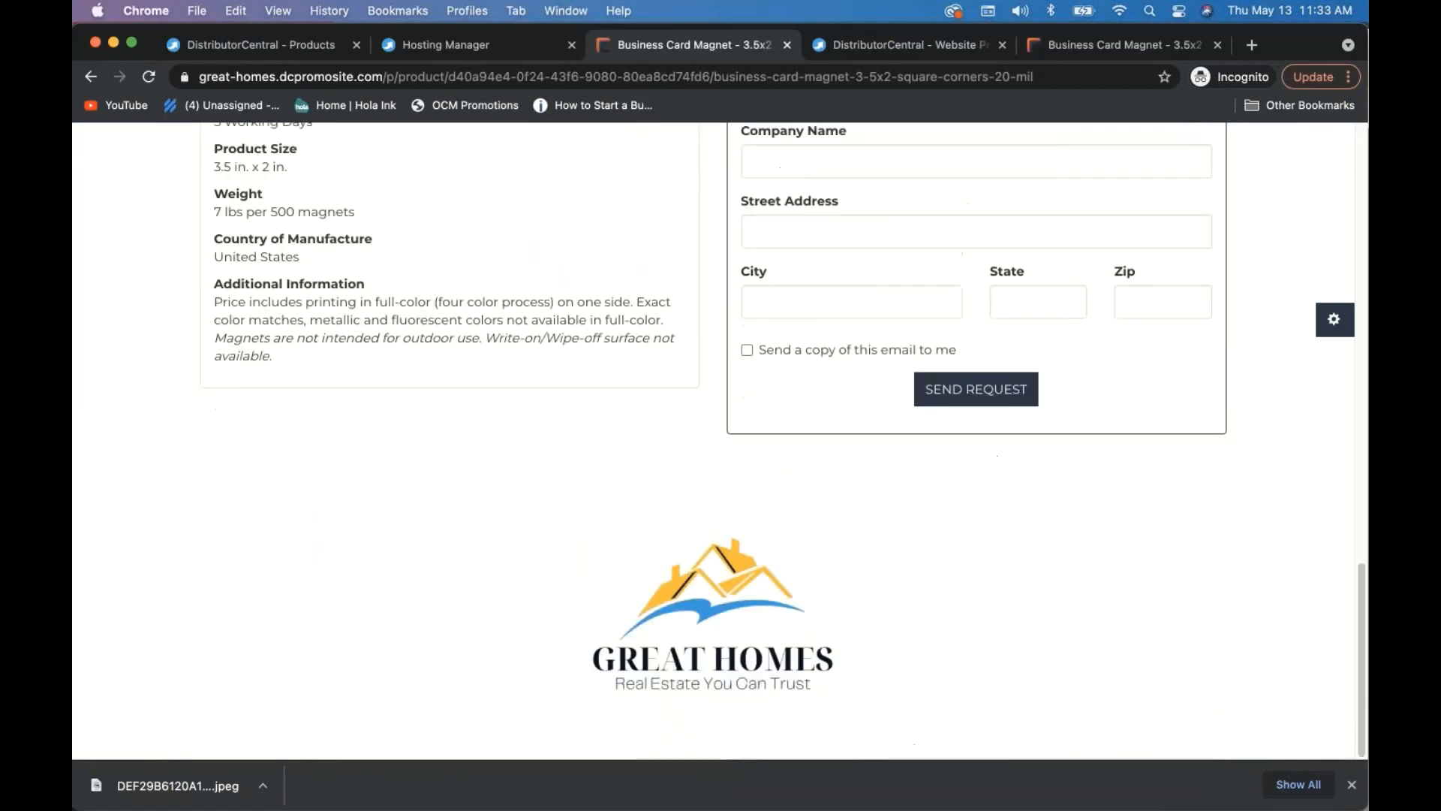
{"action": "scroll", "coordinate": [719, 441], "scroll_direction": "up", "scroll_amount": 4}
{"action": "scroll", "coordinate": [719, 441], "scroll_direction": "up", "scroll_amount": 11}
{"action": "scroll", "coordinate": [719, 442], "scroll_direction": "down", "scroll_amount": 2}
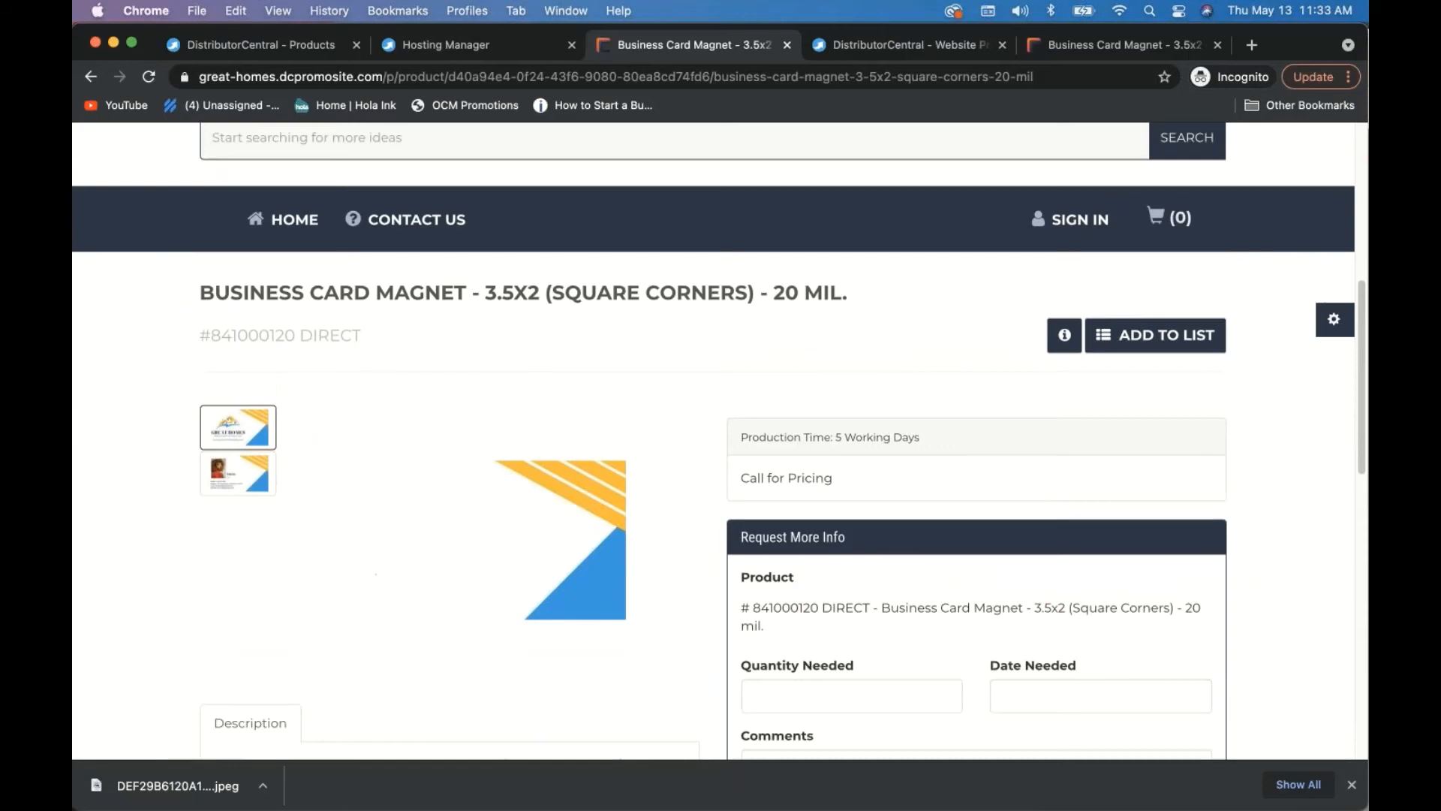
{"action": "scroll", "coordinate": [719, 441], "scroll_direction": "up", "scroll_amount": 7}
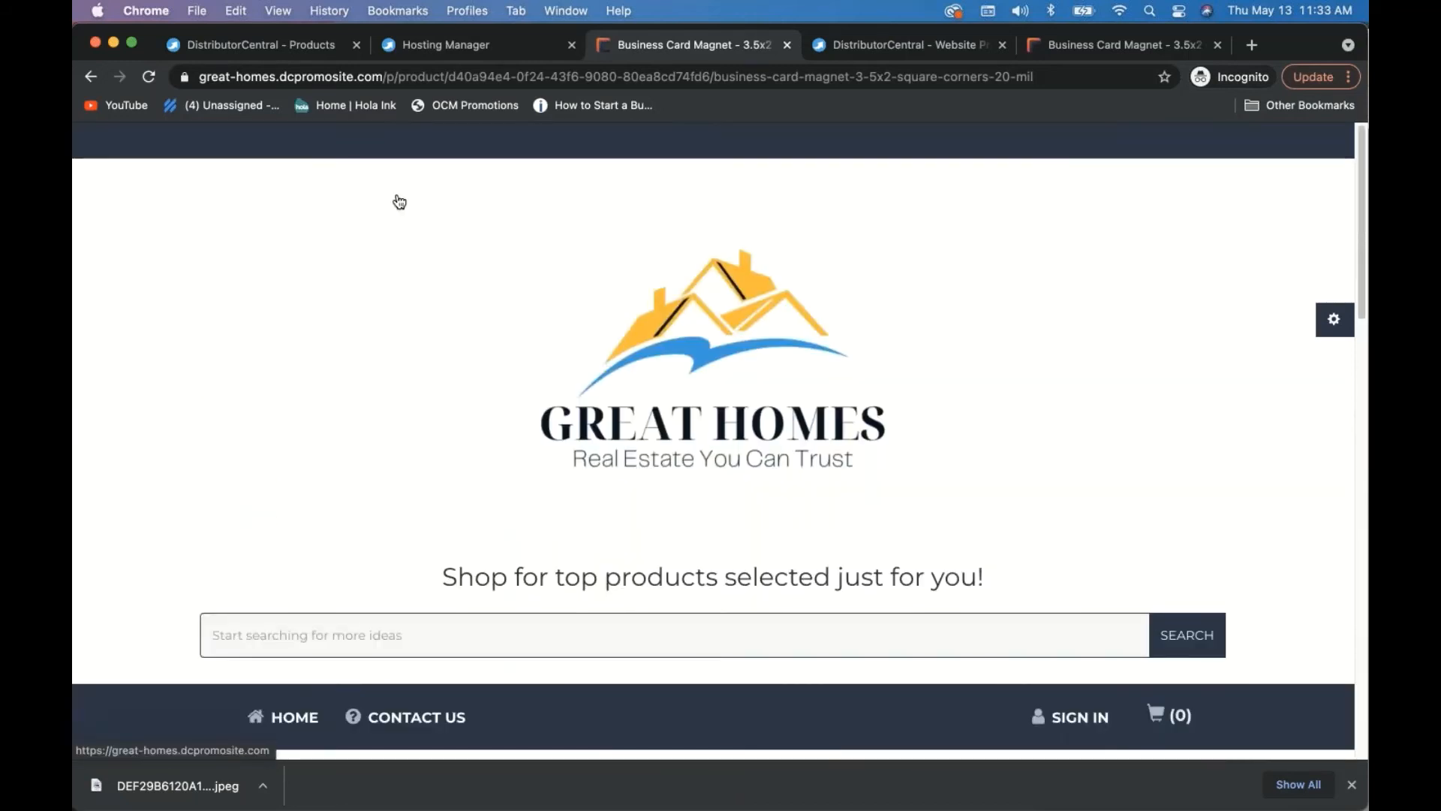
- Close the magnet product page and start adding a new website from the websites list
{"action": "left_click", "coordinate": [787, 45]}
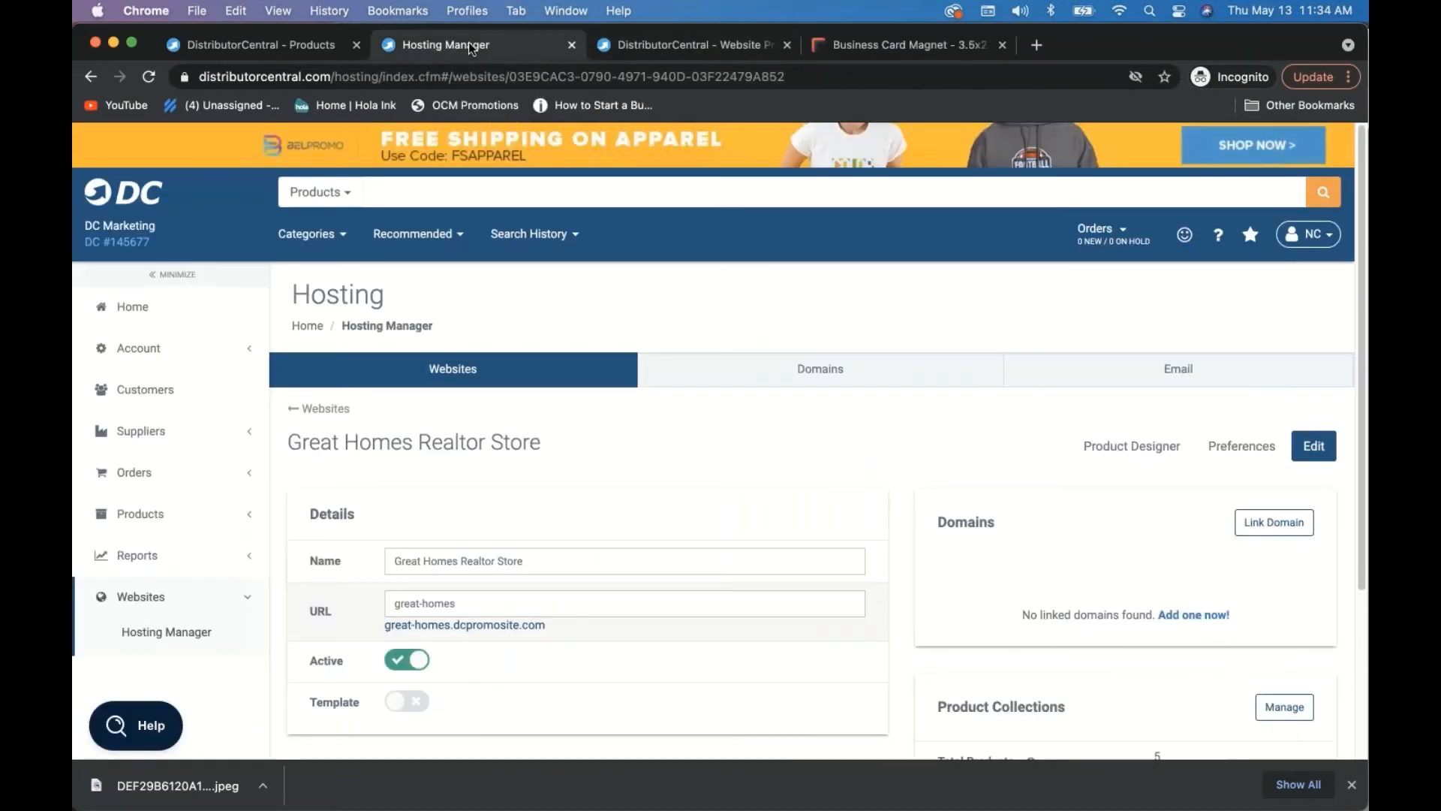
{"action": "left_click", "coordinate": [327, 409]}
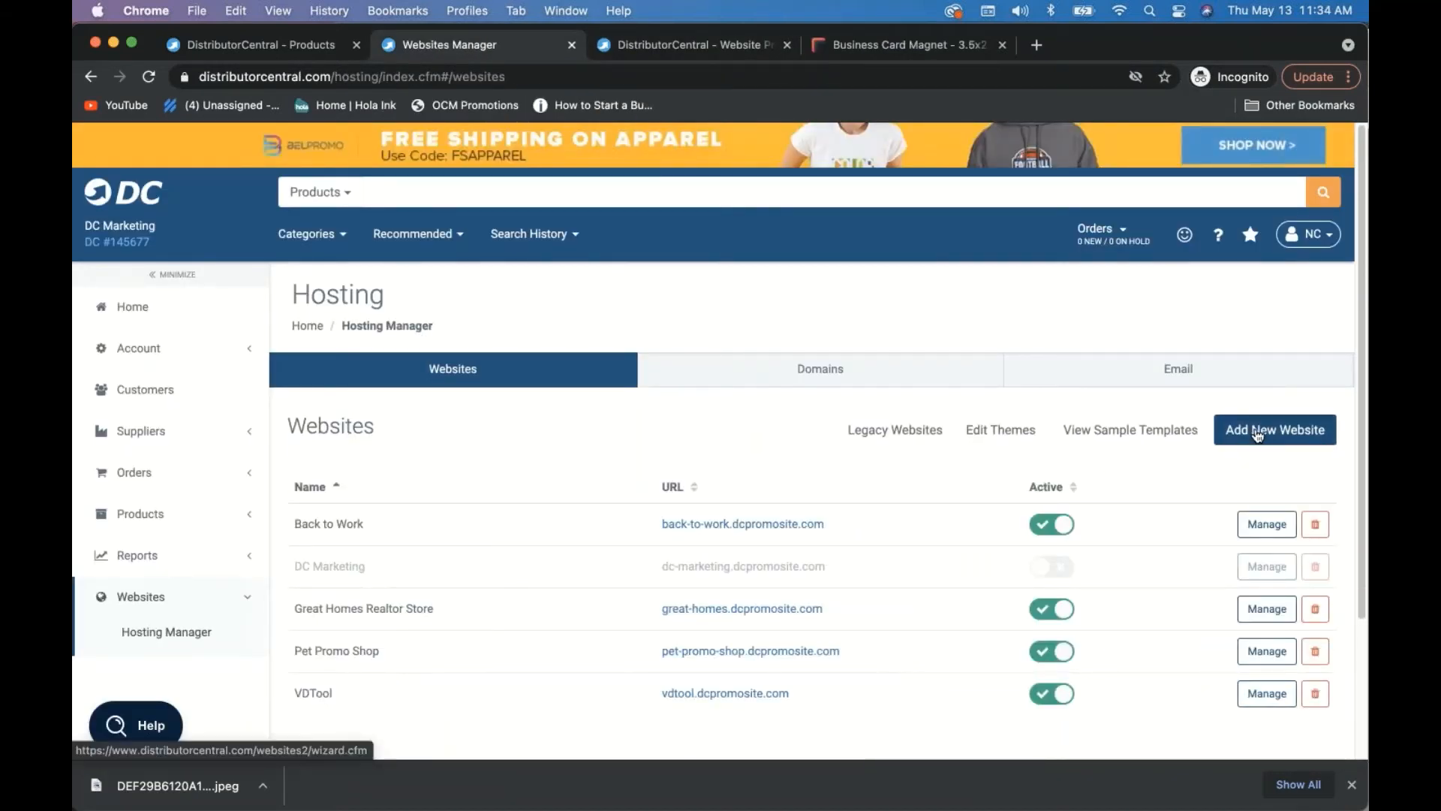
{"action": "left_click", "coordinate": [1257, 429]}
- Scroll through the website templates down to the Inspire template
{"action": "scroll", "coordinate": [557, 447], "scroll_direction": "down", "scroll_amount": 8}
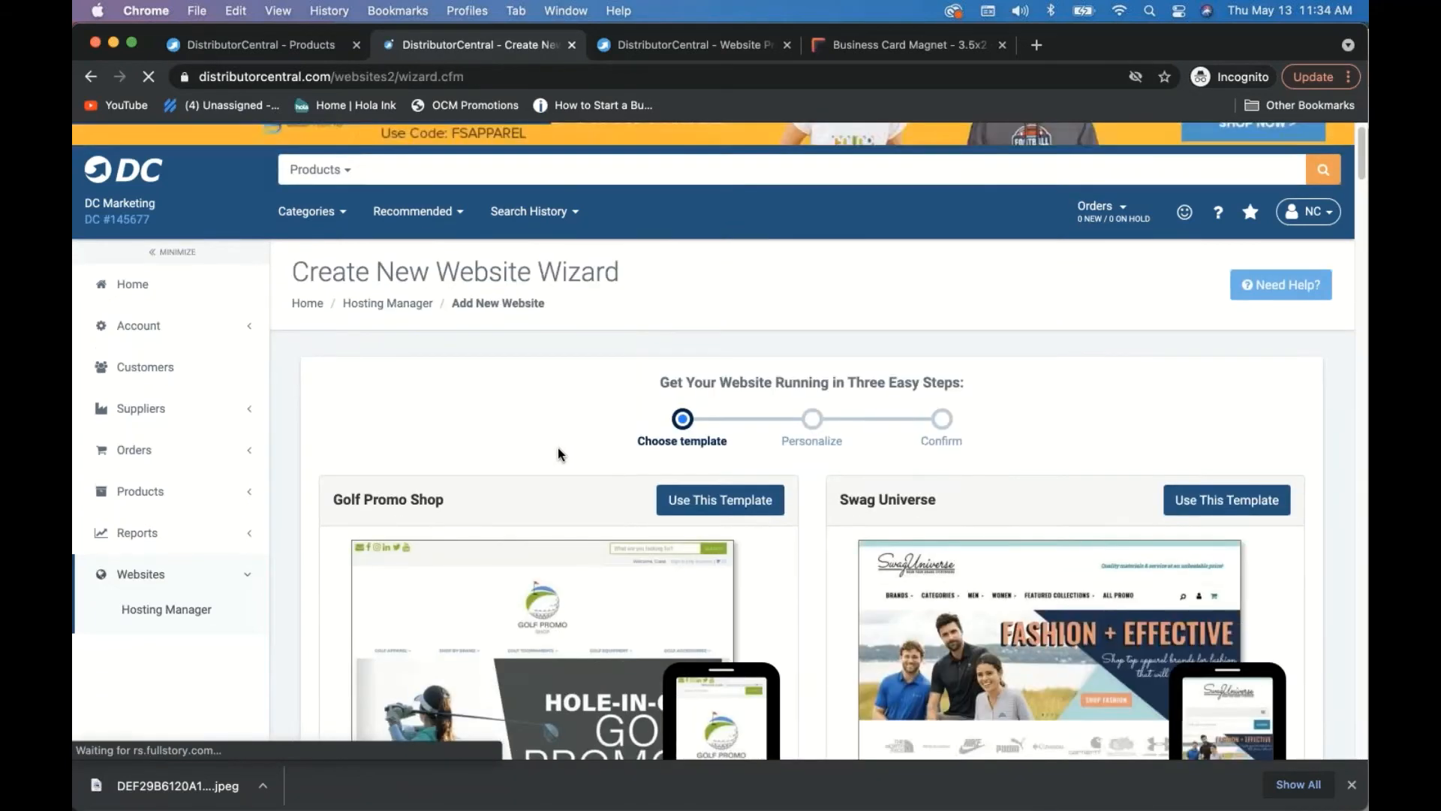
{"action": "scroll", "coordinate": [557, 450], "scroll_direction": "down", "scroll_amount": 10}
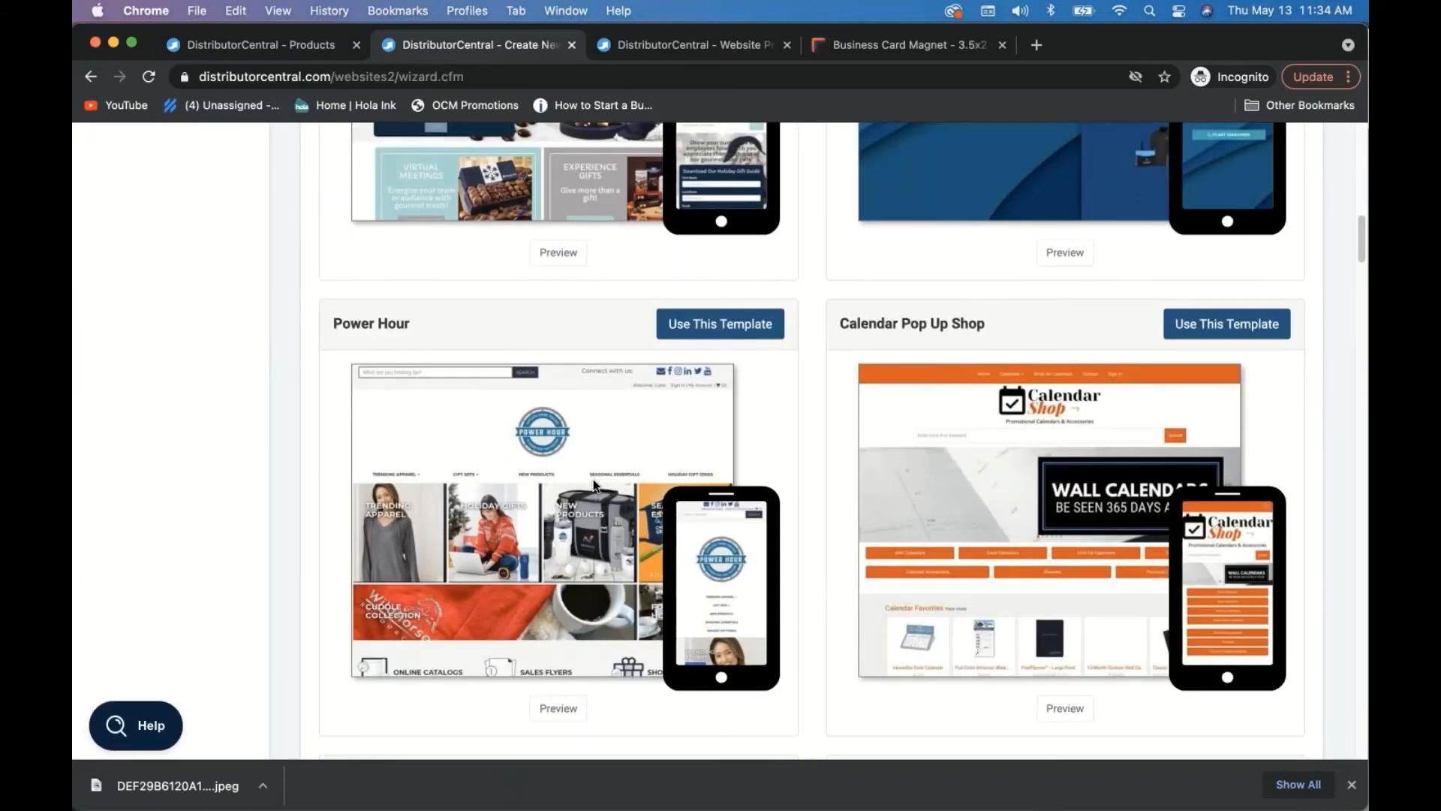
{"action": "scroll", "coordinate": [593, 480], "scroll_direction": "down", "scroll_amount": 5}
{"action": "scroll", "coordinate": [592, 481], "scroll_direction": "down", "scroll_amount": 10}
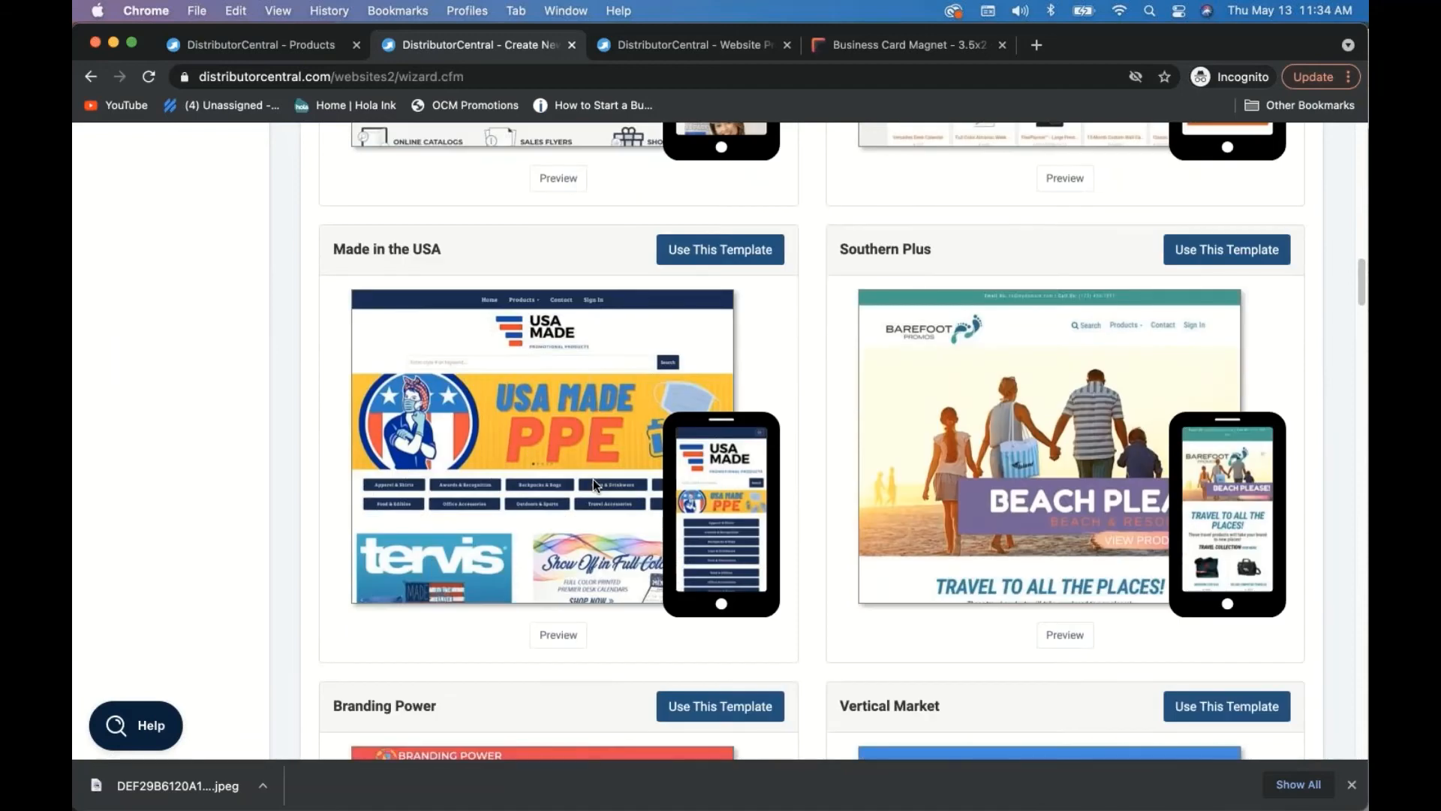
{"action": "scroll", "coordinate": [593, 480], "scroll_direction": "down", "scroll_amount": 14}
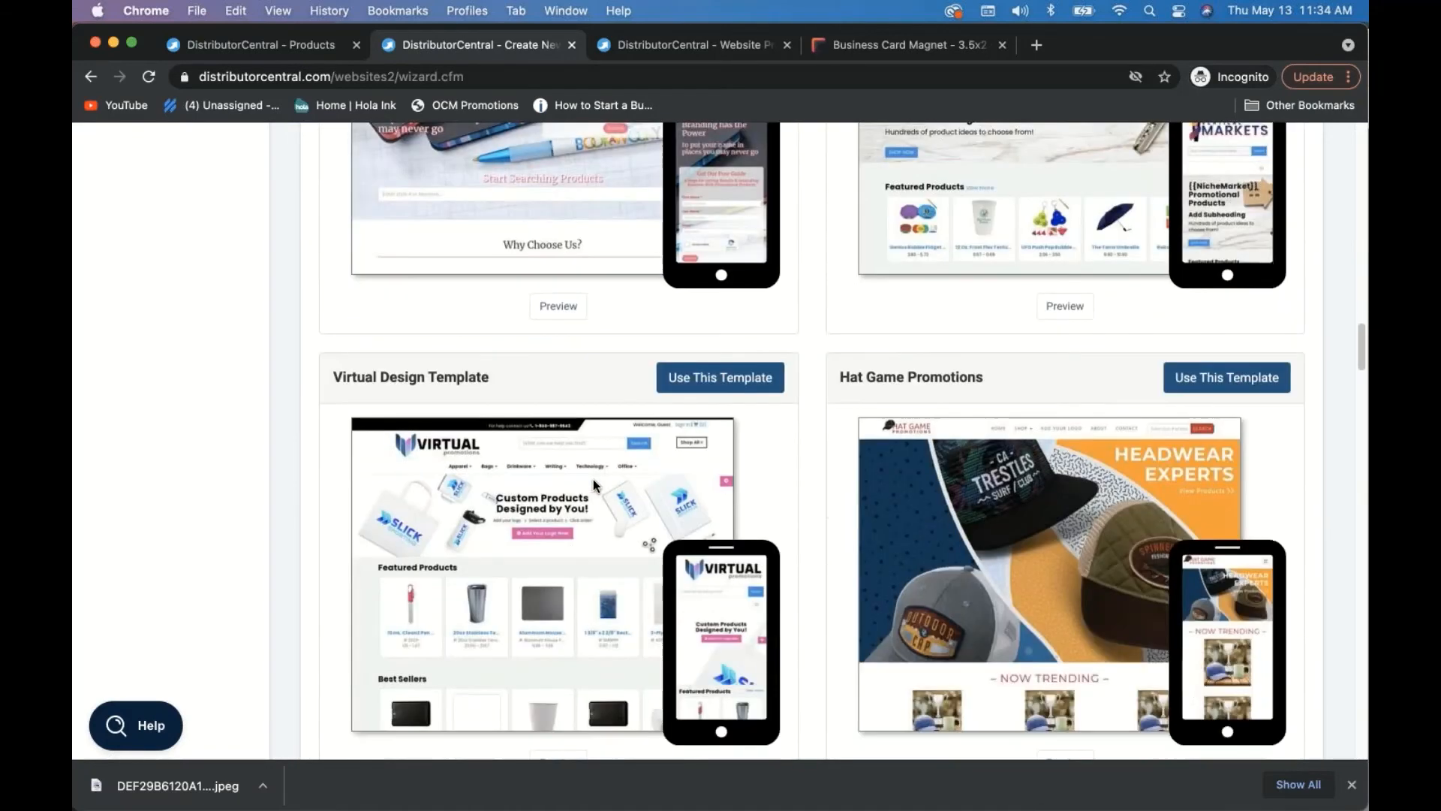
{"action": "scroll", "coordinate": [593, 480], "scroll_direction": "down", "scroll_amount": 12}
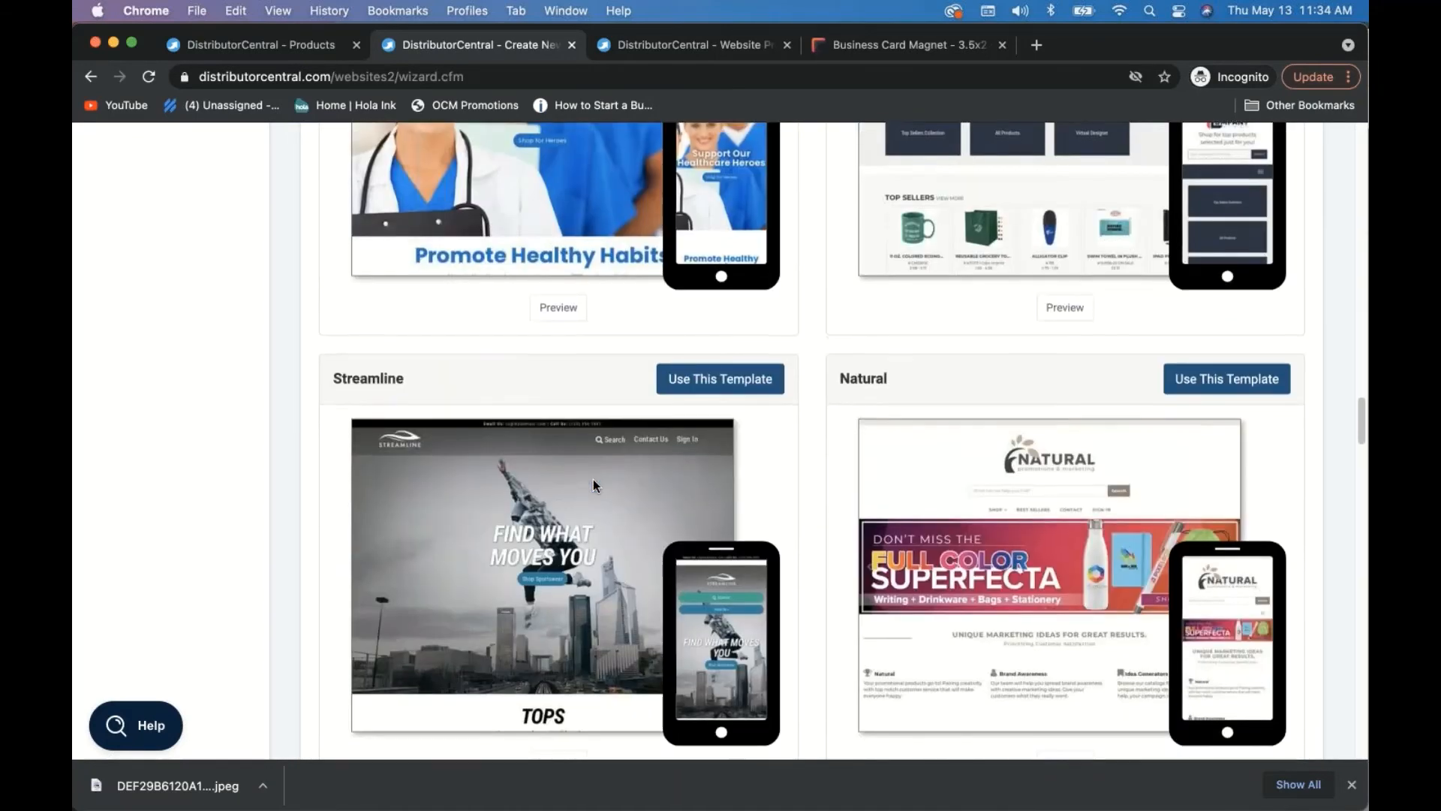
{"action": "scroll", "coordinate": [1092, 469], "scroll_direction": "down", "scroll_amount": 9}
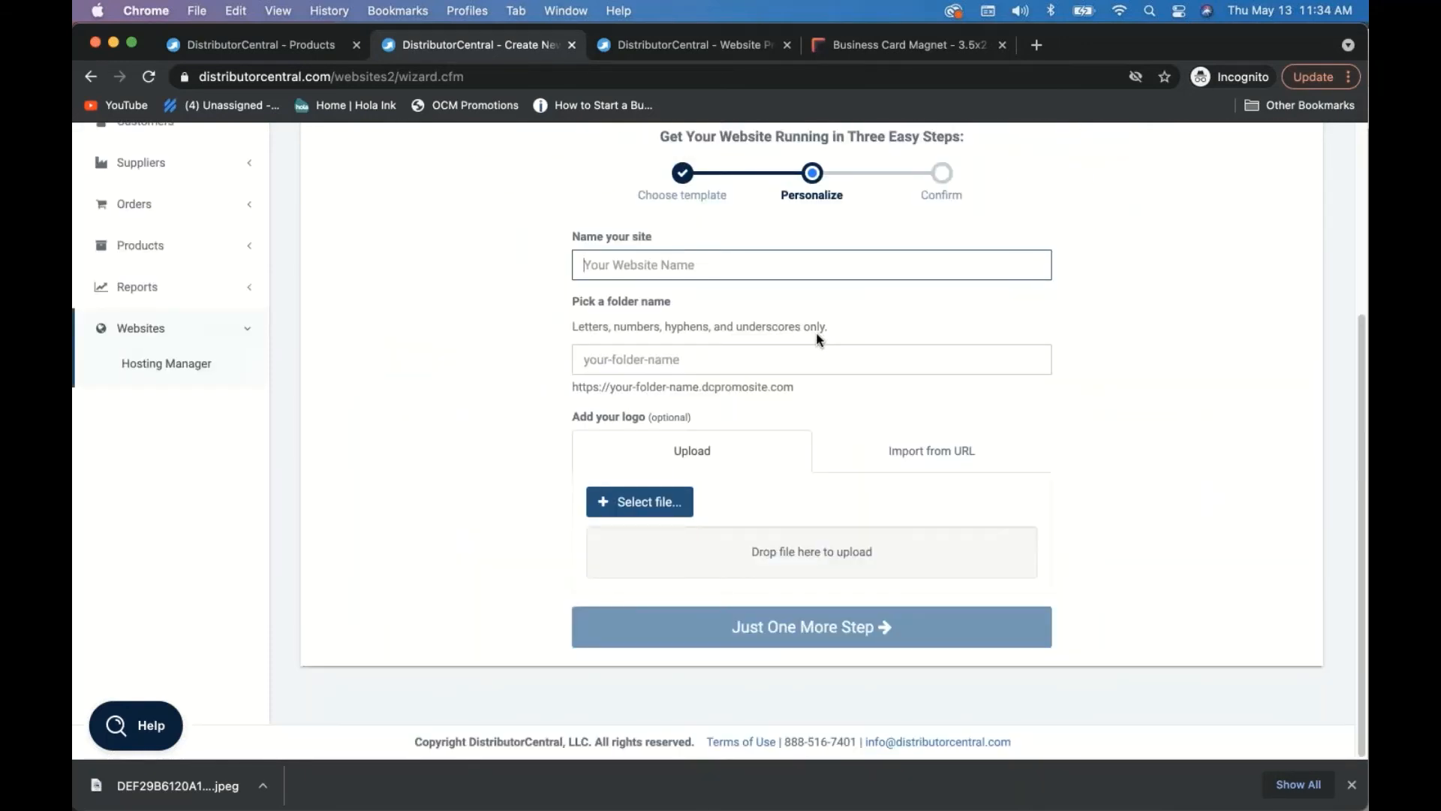
- Name the site Realty and upload Modern Real Estate Logo (1).png from Downloads
{"action": "type", "text": "Realty"}
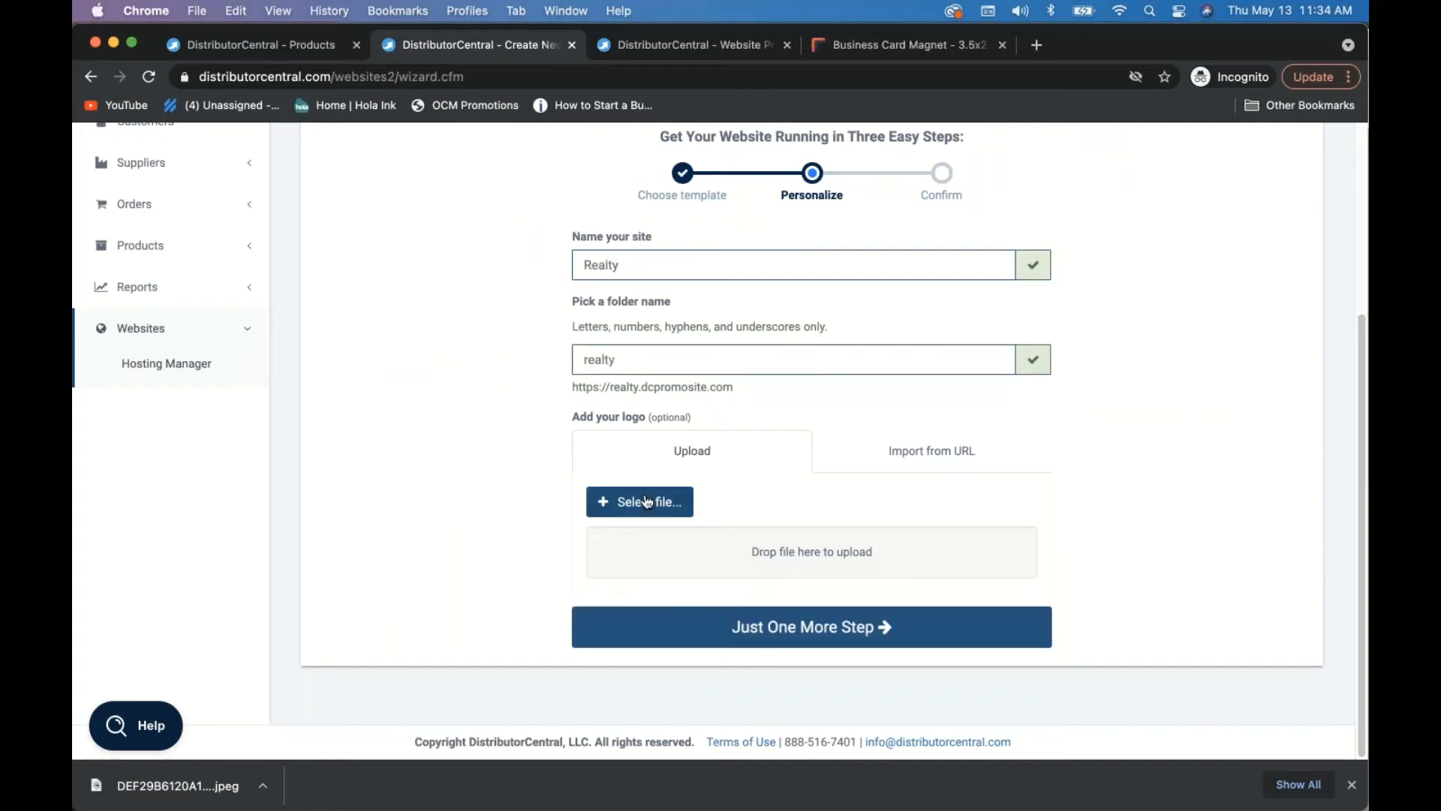
{"action": "left_click", "coordinate": [647, 501]}
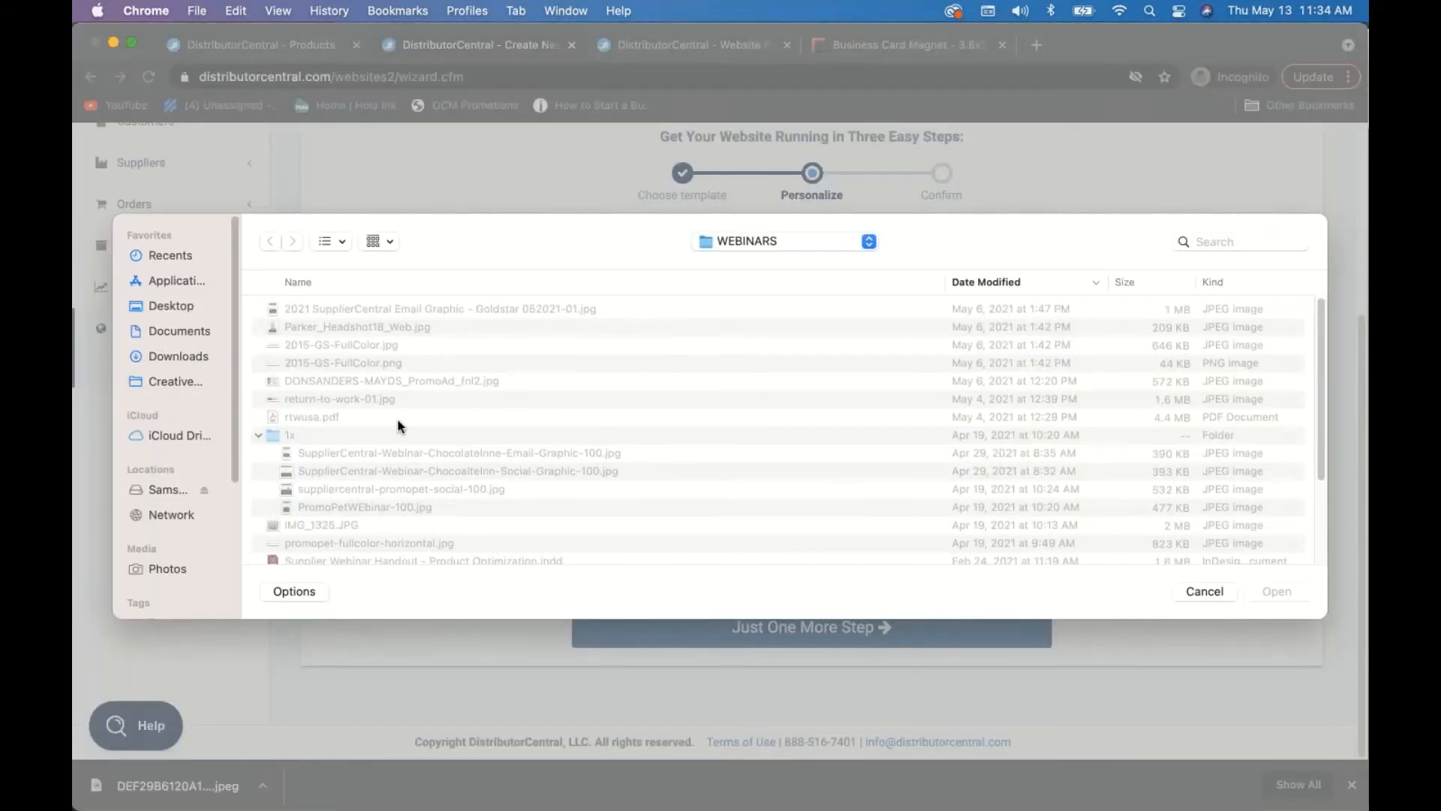
{"action": "left_click", "coordinate": [732, 247]}
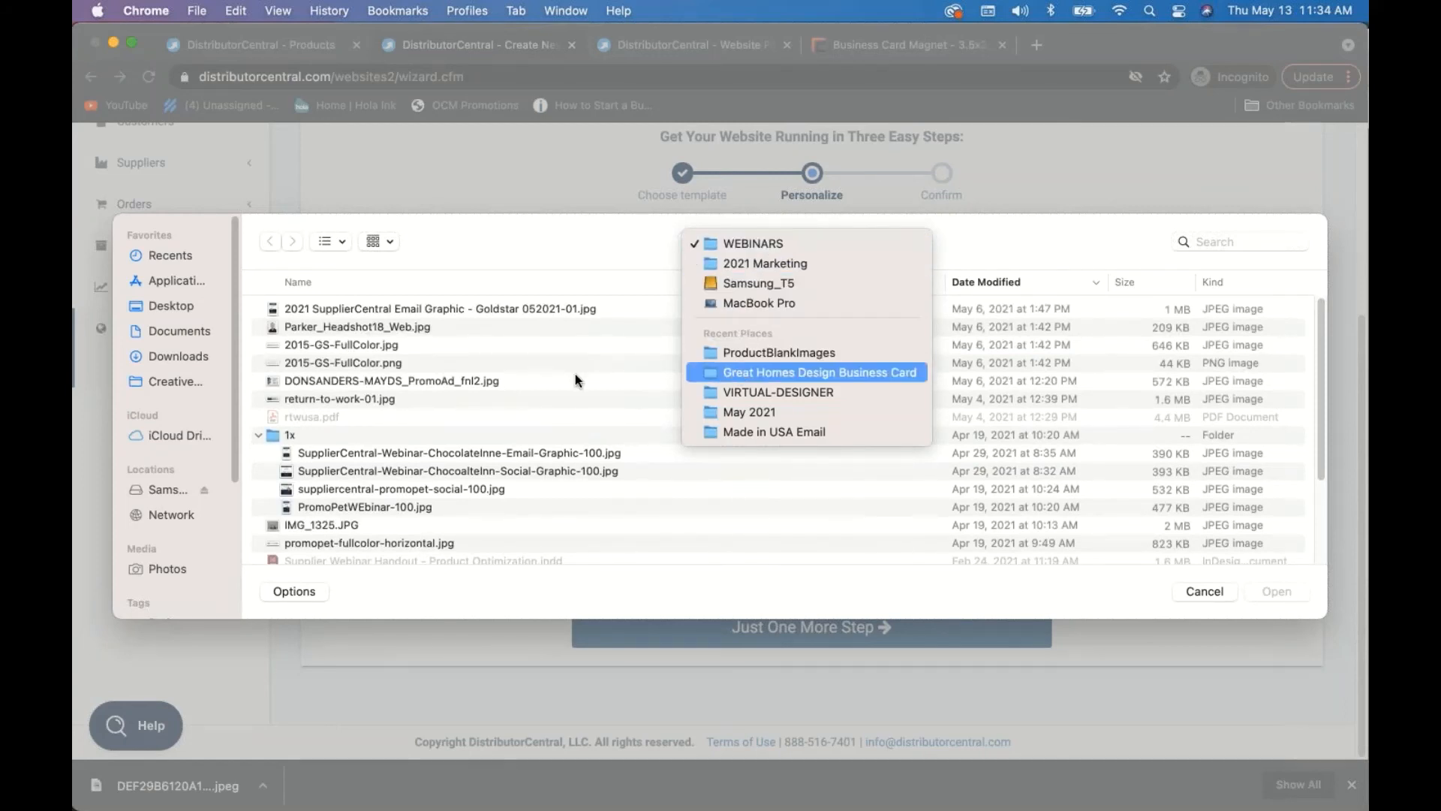
{"action": "left_click", "coordinate": [164, 356]}
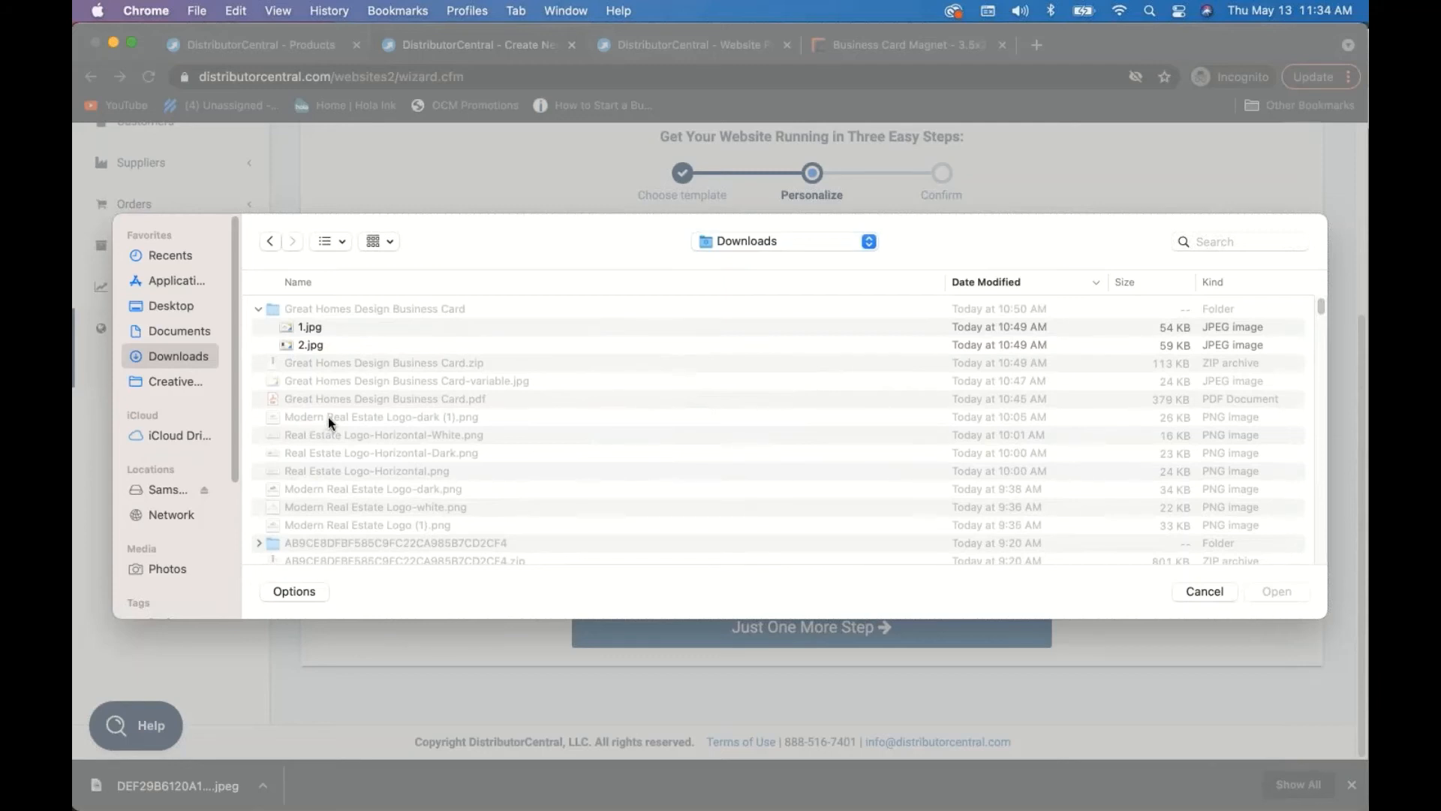
{"action": "left_click", "coordinate": [328, 525]}
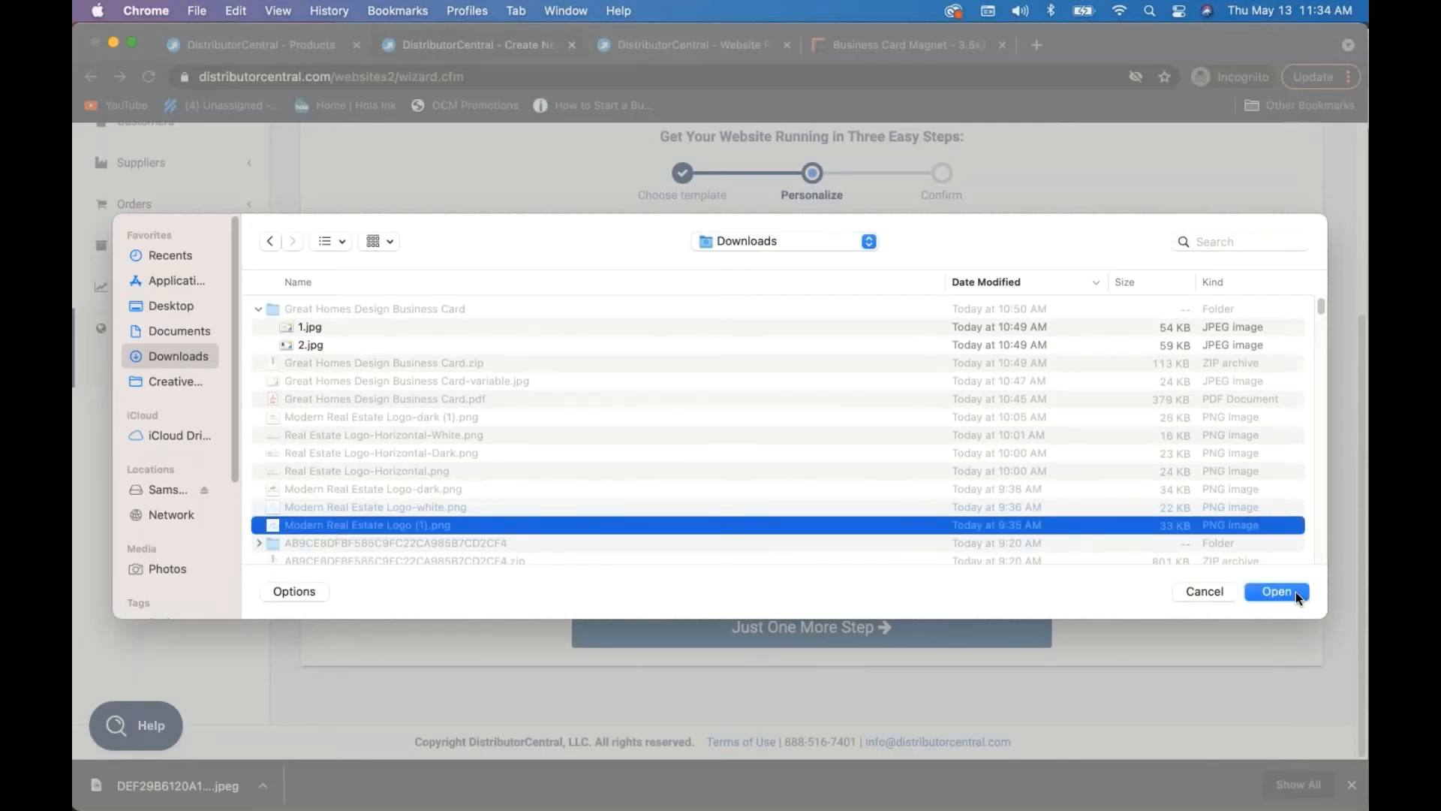
{"action": "left_click", "coordinate": [1276, 592]}
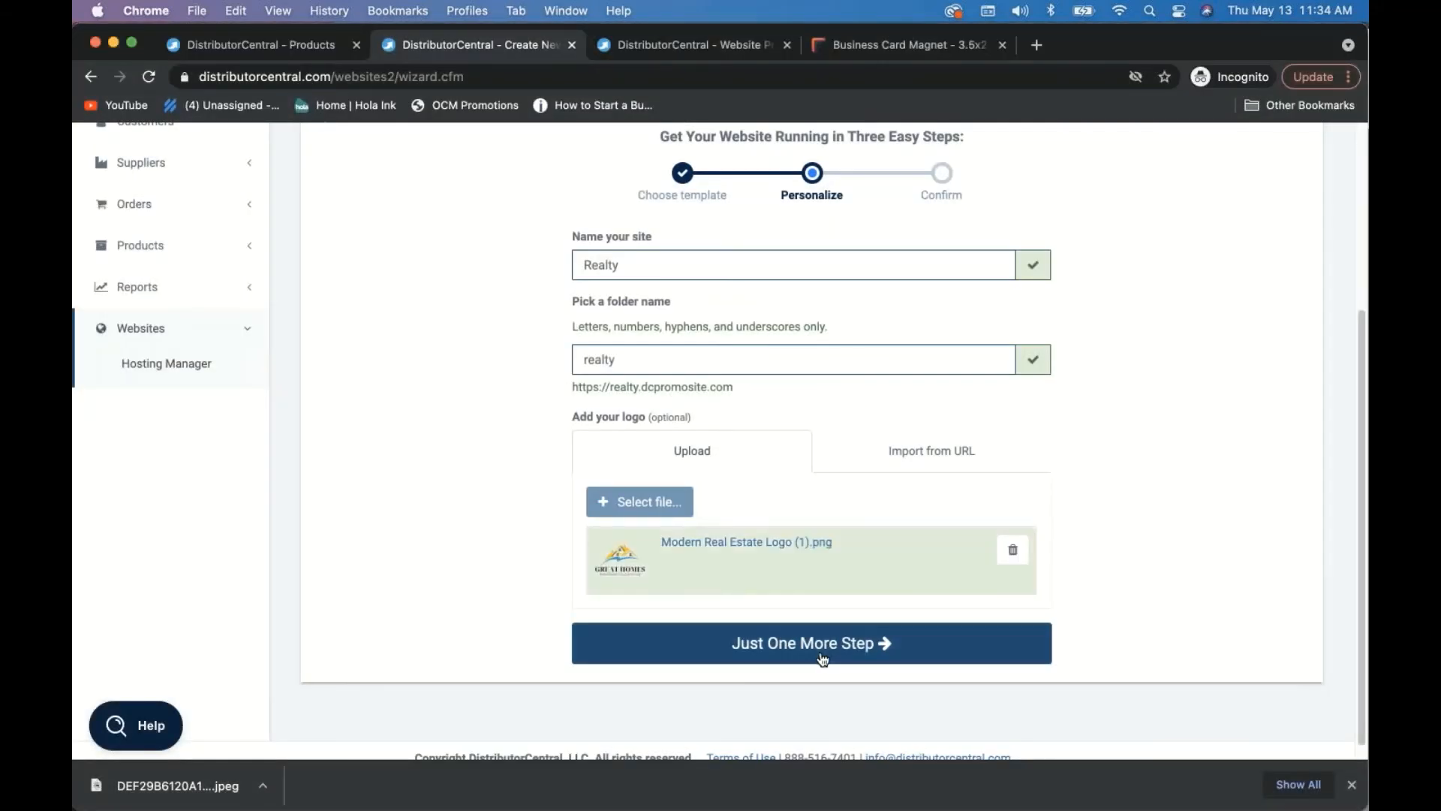
- Continue to the confirmation step and create the Realty website
{"action": "left_click", "coordinate": [824, 655]}
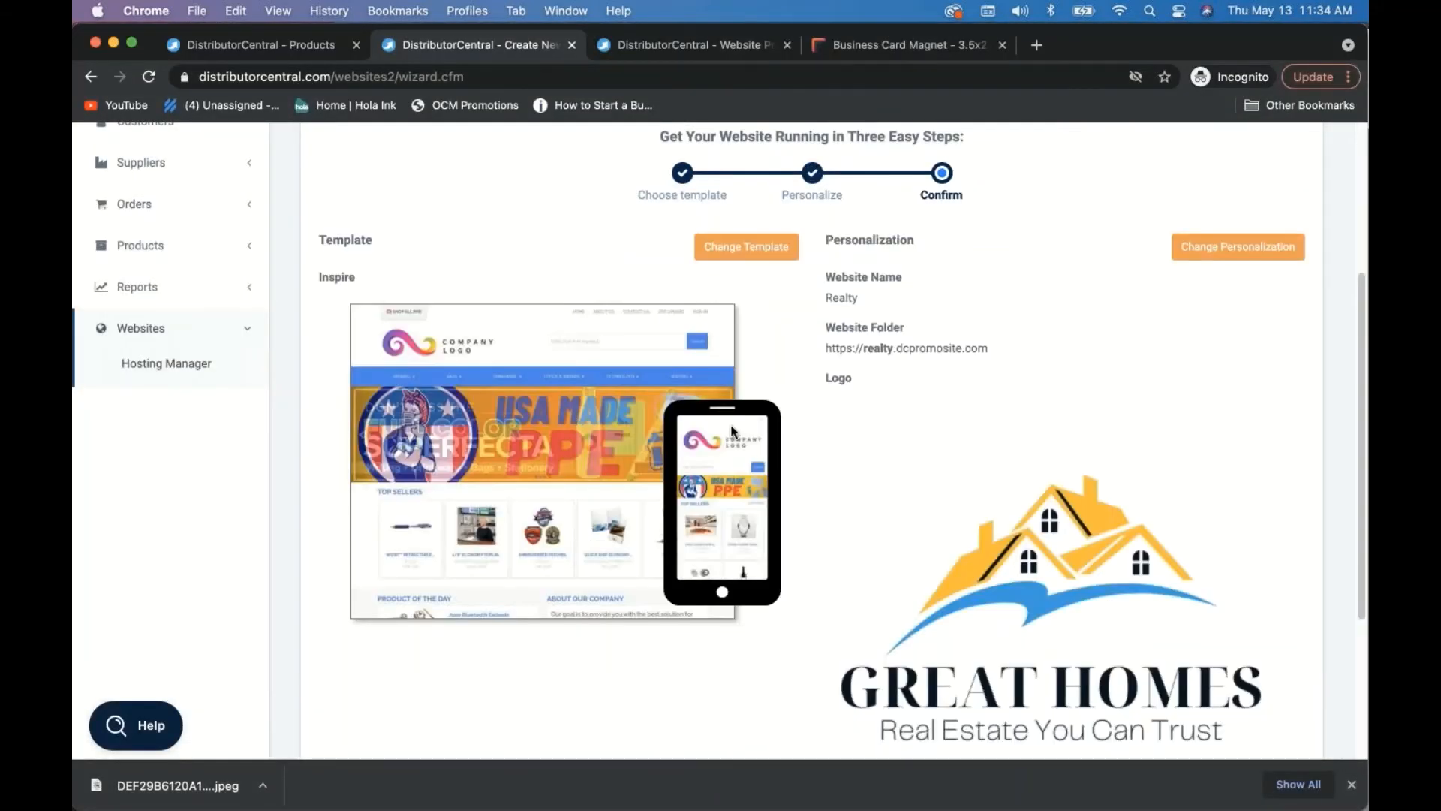
{"action": "scroll", "coordinate": [843, 575], "scroll_direction": "down", "scroll_amount": 5}
{"action": "left_click", "coordinate": [811, 627]}
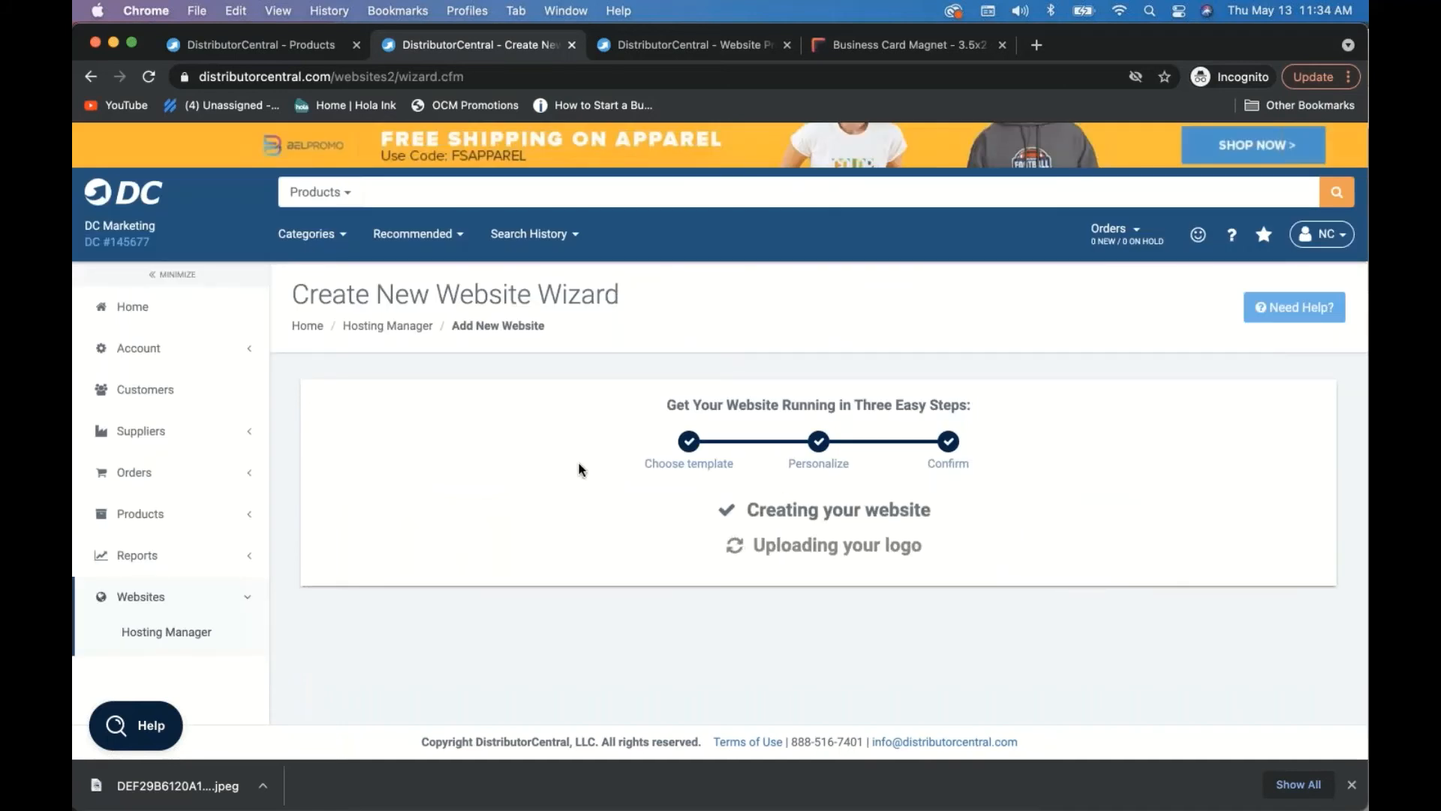
{"action": "scroll", "coordinate": [569, 465], "scroll_direction": "down", "scroll_amount": 2}
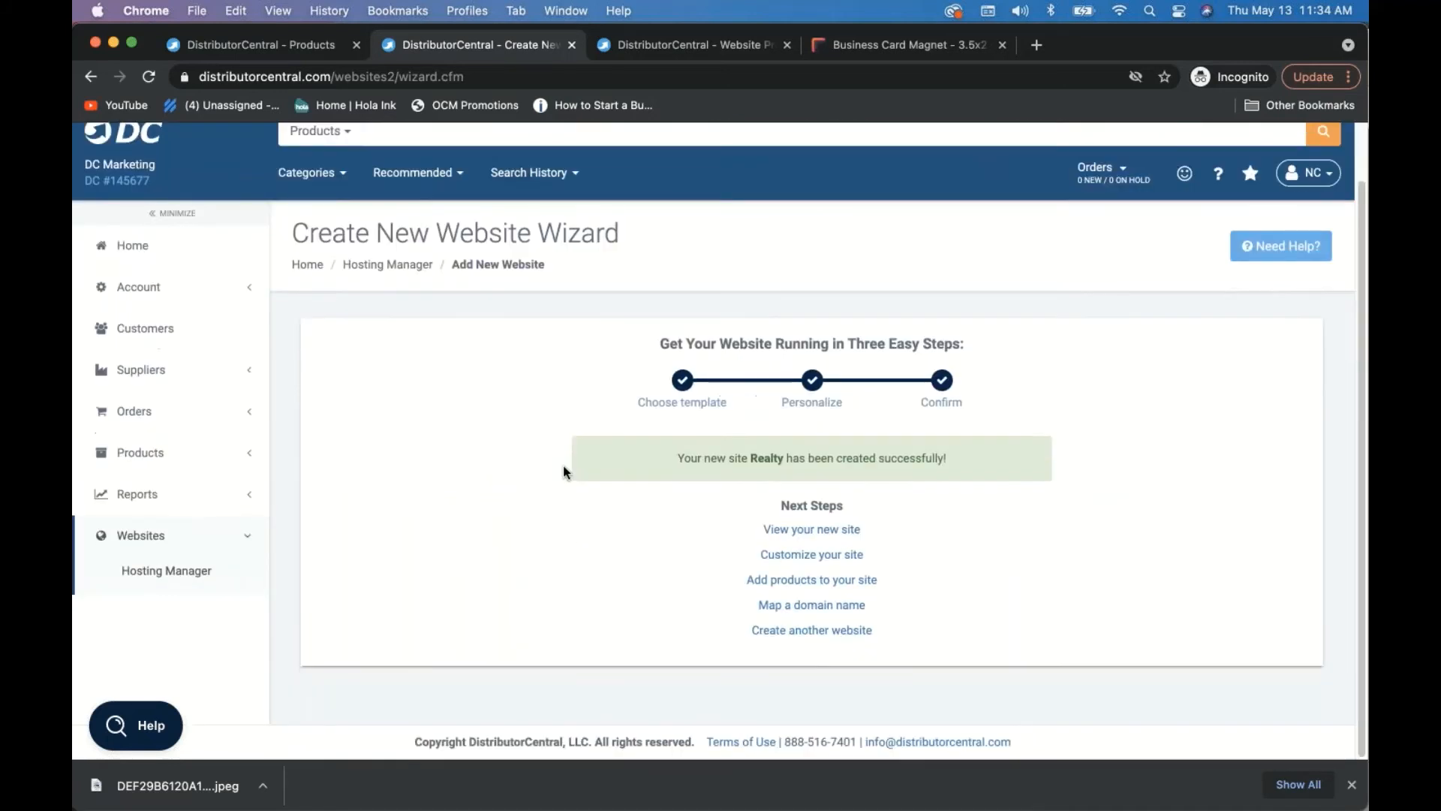
- Open the Realty website's product designer preferences from the hosting websites list
{"action": "left_click", "coordinate": [385, 270]}
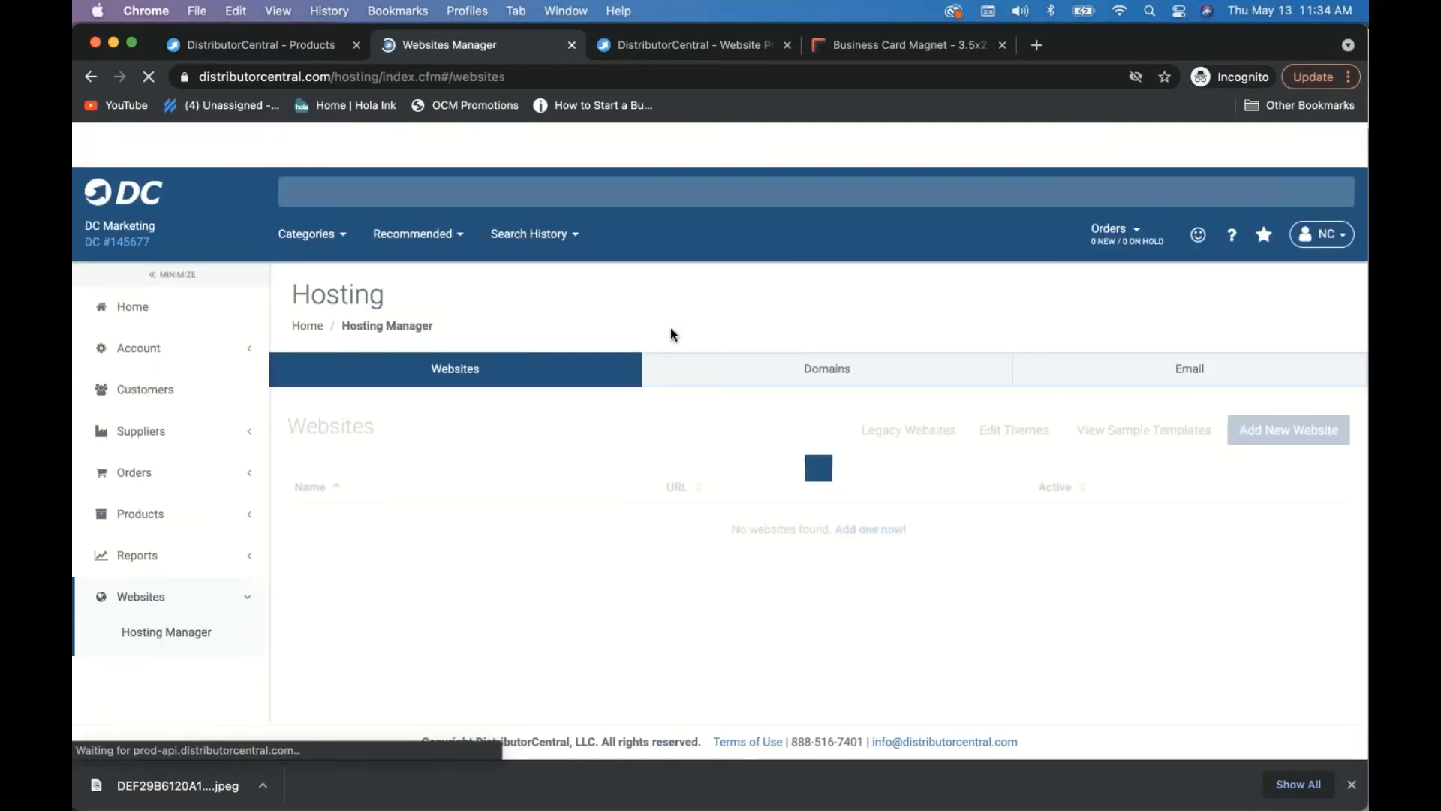
{"action": "scroll", "coordinate": [487, 476], "scroll_direction": "down", "scroll_amount": 2}
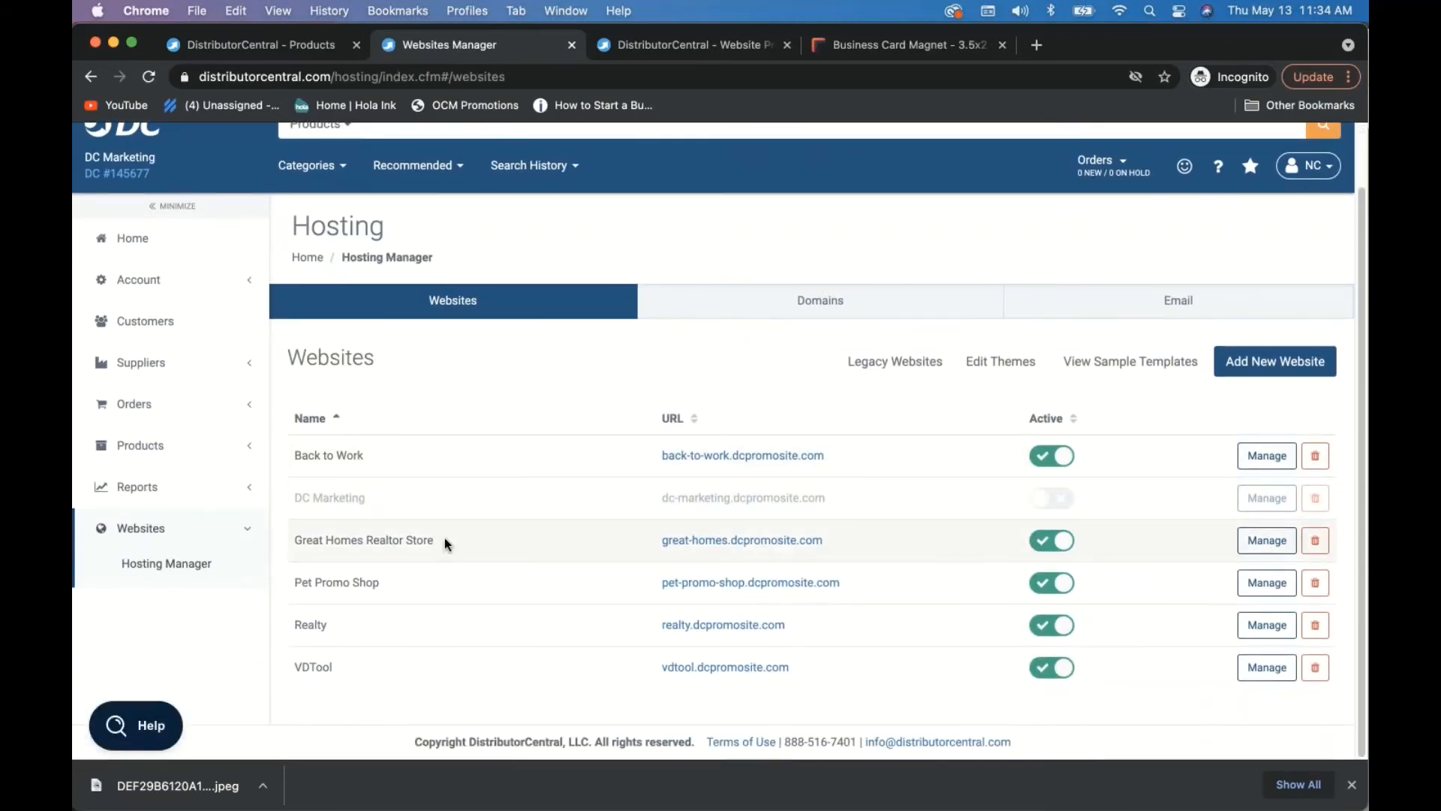
{"action": "left_click", "coordinate": [1261, 624]}
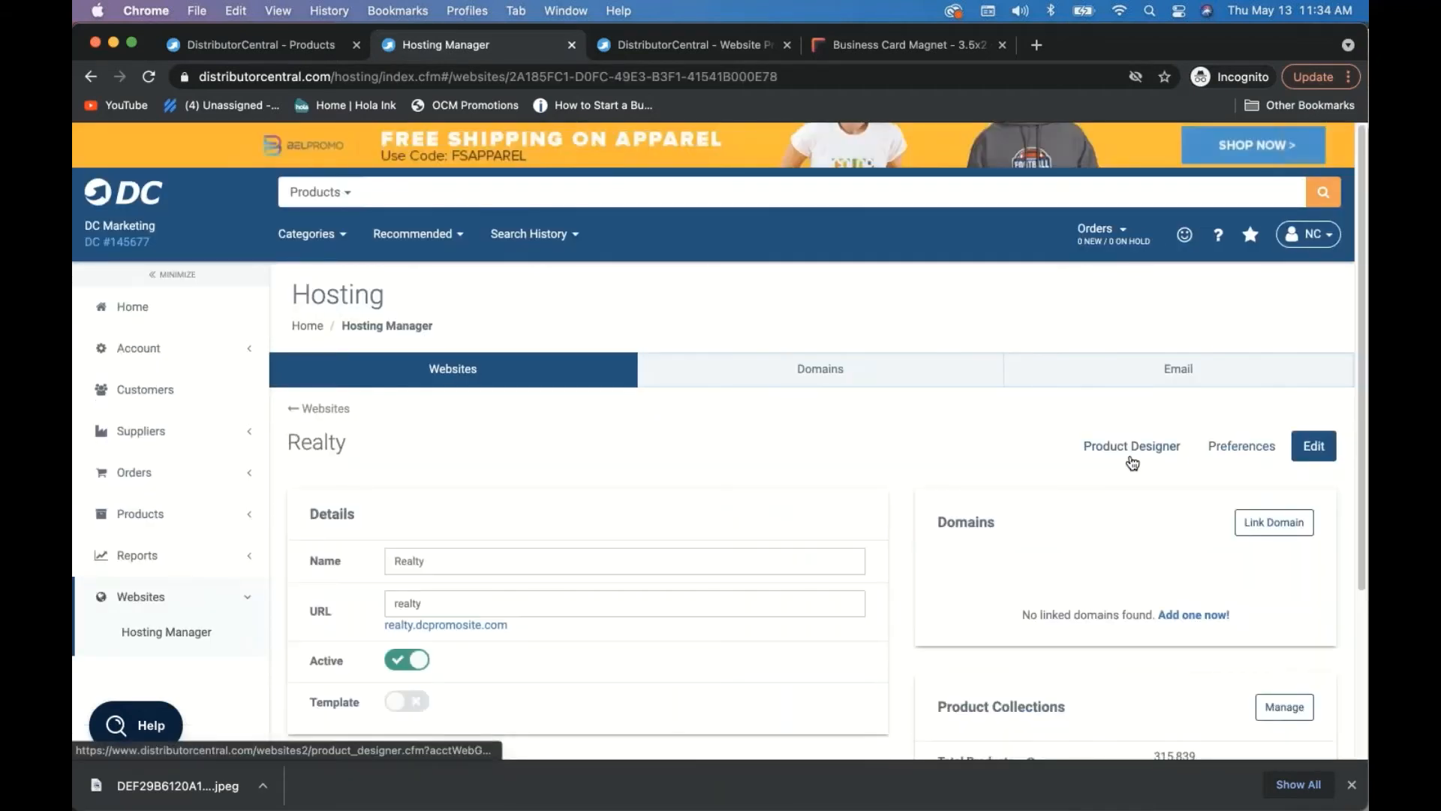
{"action": "left_click", "coordinate": [1131, 458]}
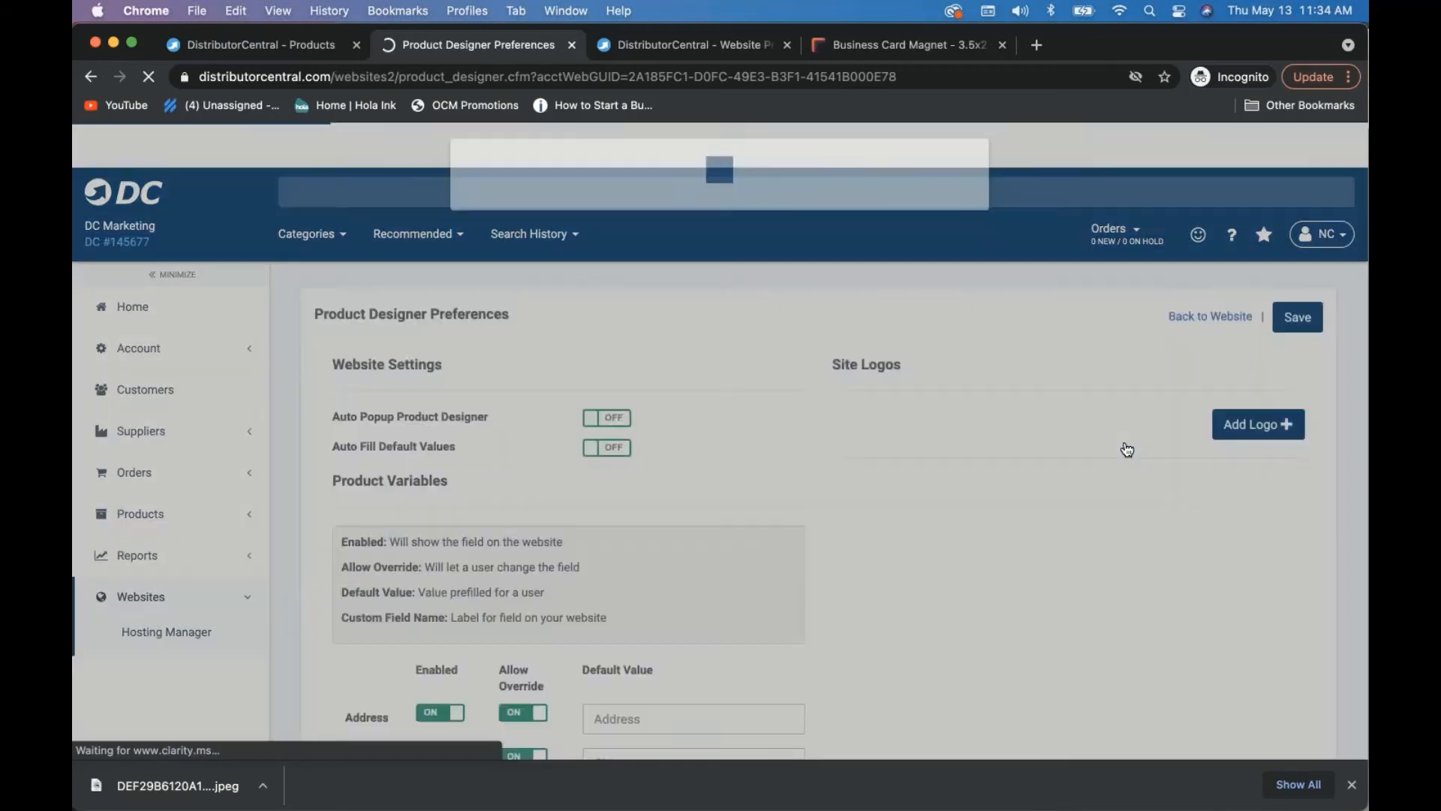
{"action": "scroll", "coordinate": [759, 443], "scroll_direction": "down", "scroll_amount": 3}
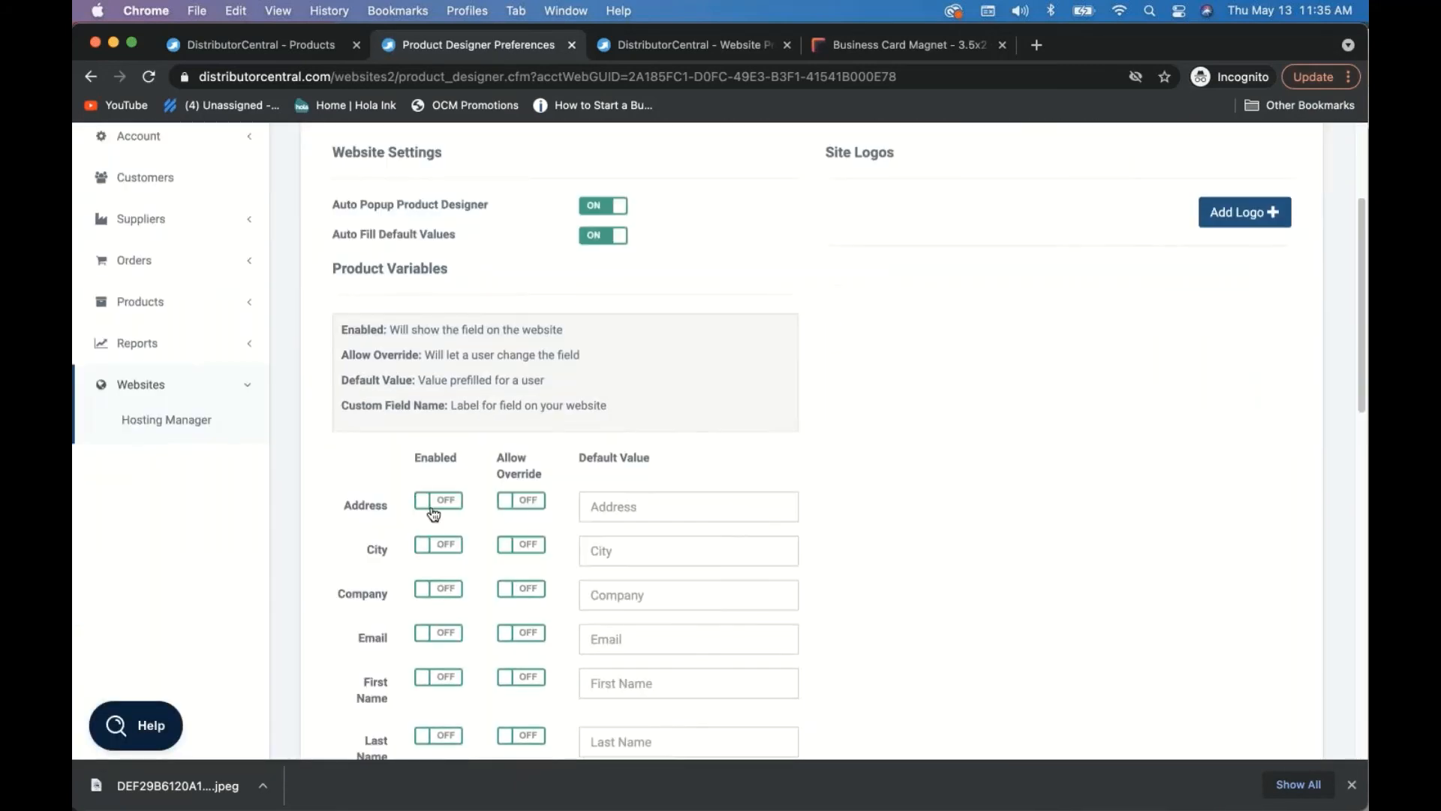
- Enable and allow override for the Address, City, Company, Email and First Name fields
{"action": "left_click", "coordinate": [448, 510]}
{"action": "left_click", "coordinate": [521, 501]}
{"action": "left_click", "coordinate": [439, 547]}
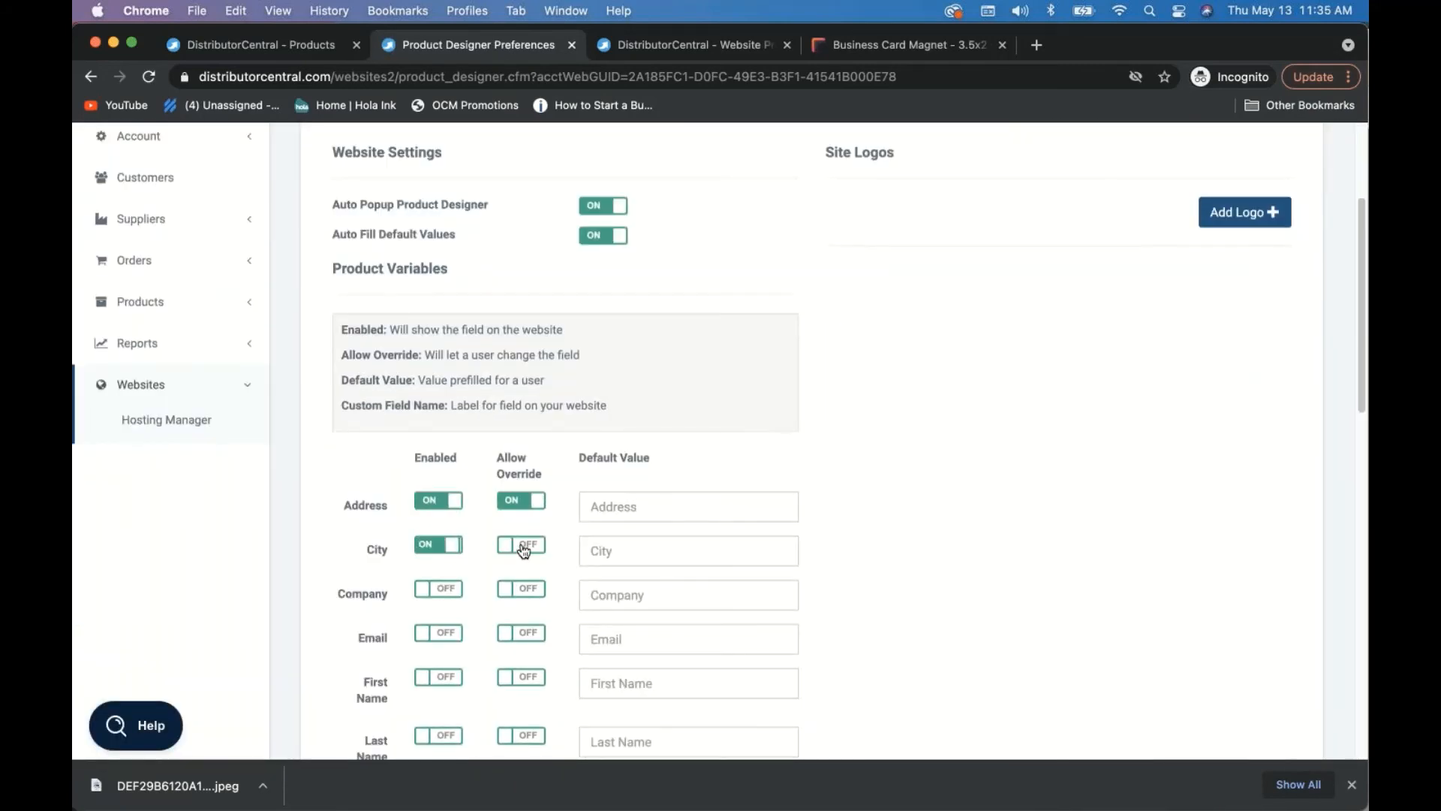
{"action": "left_click", "coordinate": [521, 545]}
{"action": "left_click", "coordinate": [431, 590]}
{"action": "left_click", "coordinate": [521, 590]}
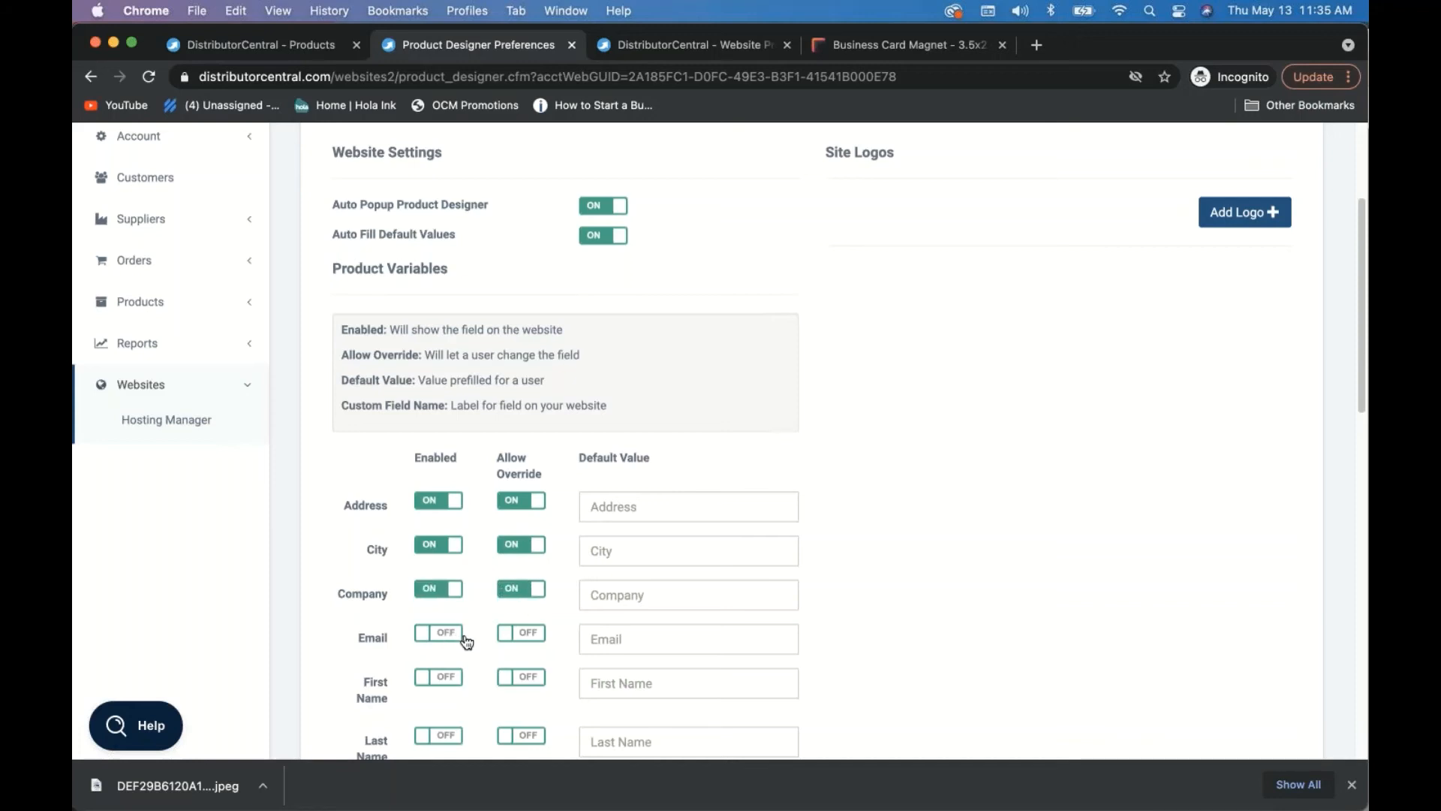
{"action": "left_click", "coordinate": [442, 635]}
{"action": "left_click", "coordinate": [522, 634]}
{"action": "left_click", "coordinate": [504, 685]}
{"action": "left_click", "coordinate": [445, 678]}
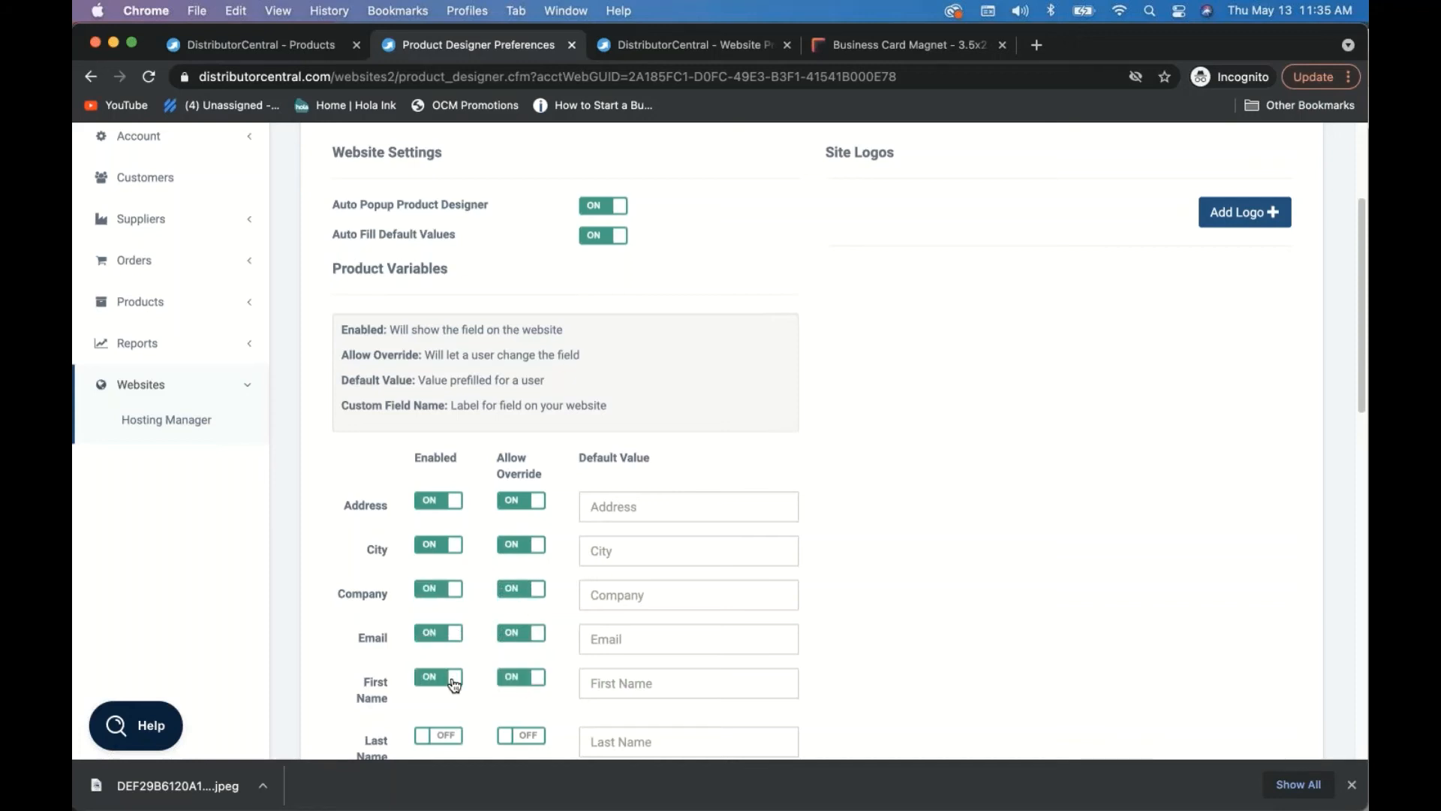
{"action": "scroll", "coordinate": [451, 525], "scroll_direction": "down", "scroll_amount": 3}
- Enable and allow override for Last Name, Phone and State, and turn on User Image
{"action": "left_click", "coordinate": [449, 515]}
{"action": "left_click", "coordinate": [527, 512]}
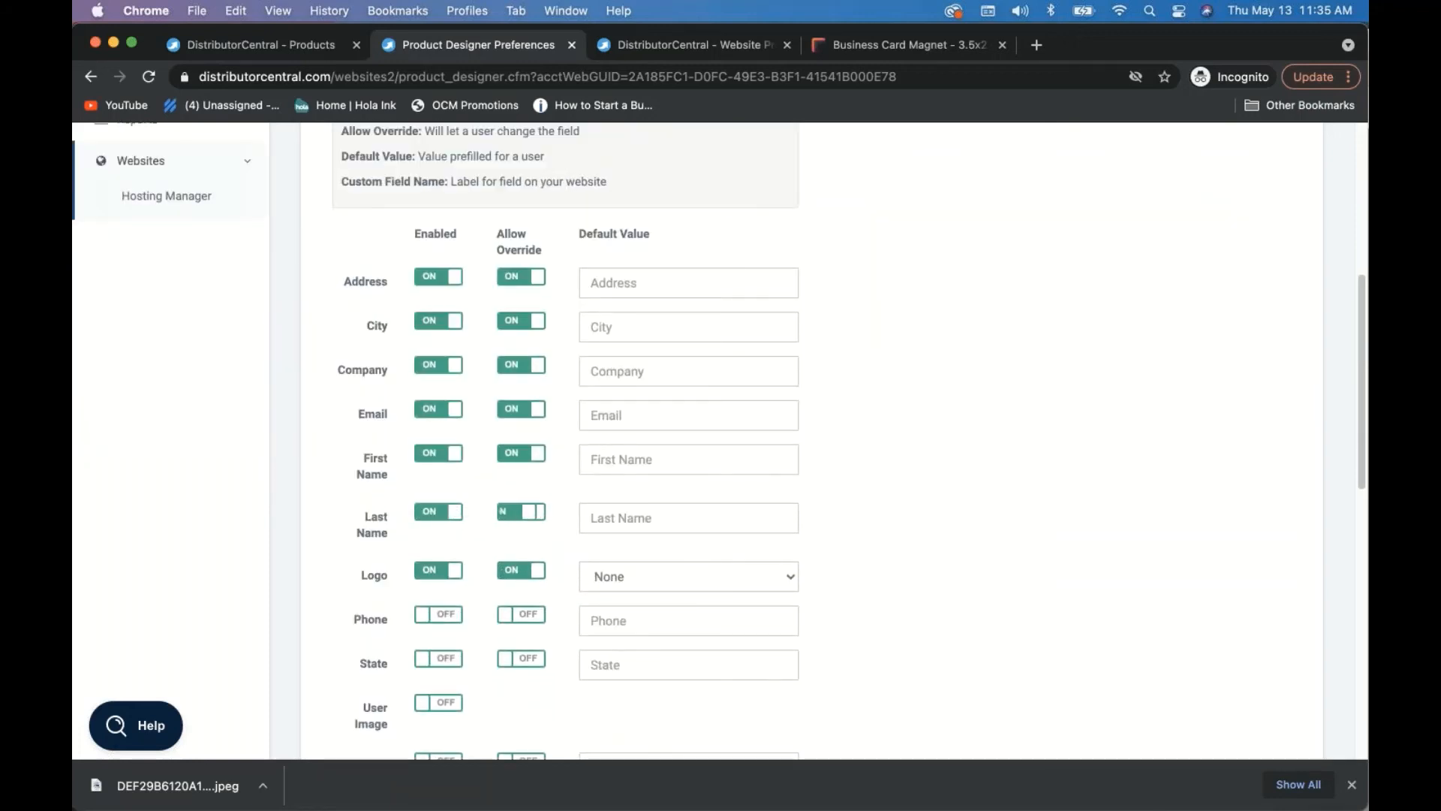
{"action": "left_click", "coordinate": [452, 615]}
{"action": "left_click", "coordinate": [525, 620]}
{"action": "left_click", "coordinate": [517, 659]}
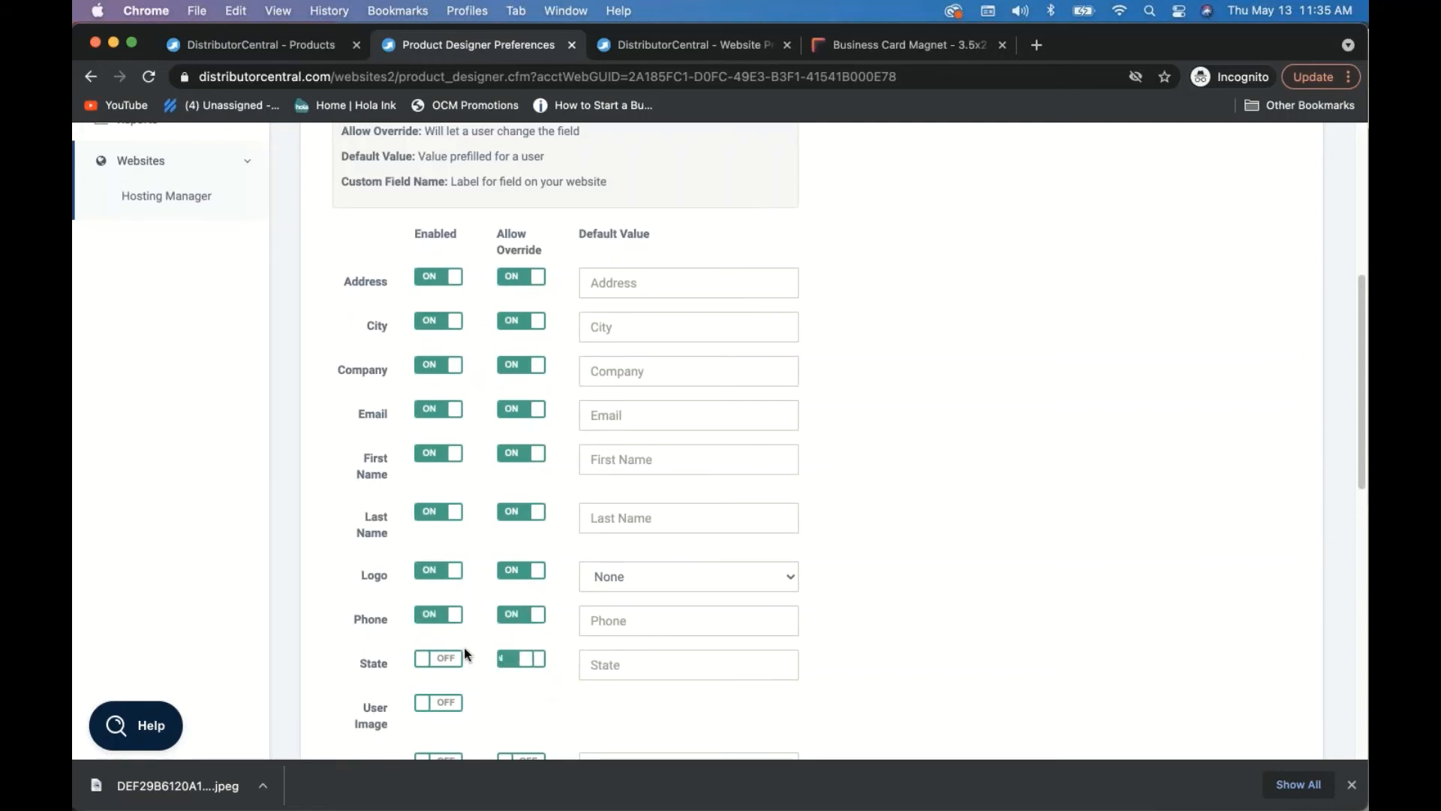
{"action": "left_click", "coordinate": [452, 663]}
{"action": "scroll", "coordinate": [463, 674], "scroll_direction": "down", "scroll_amount": 1}
{"action": "left_click", "coordinate": [453, 674]}
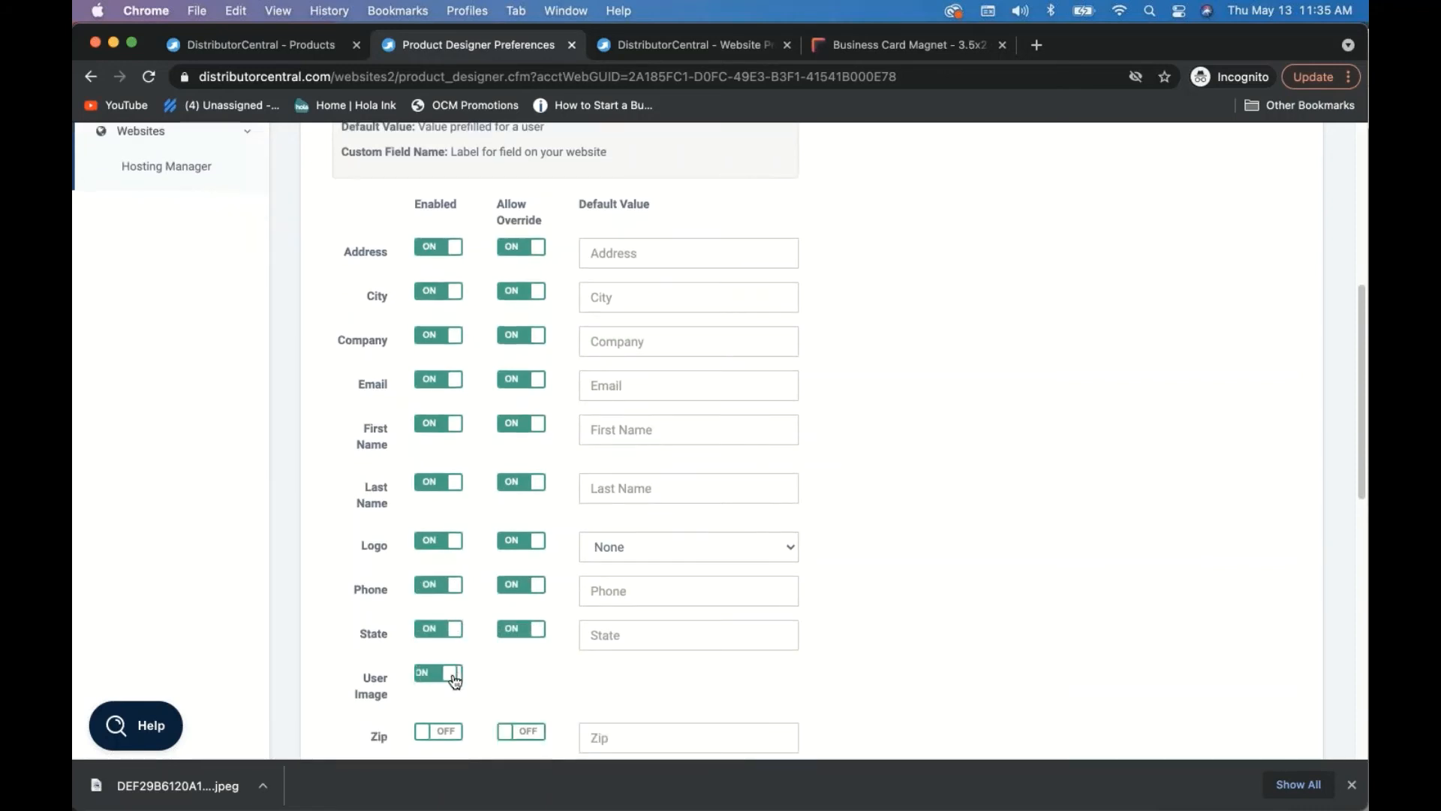
- Enable Custom Field1 with override allowed, using Title as its default value and field name
{"action": "scroll", "coordinate": [531, 658], "scroll_direction": "down", "scroll_amount": 3}
{"action": "scroll", "coordinate": [531, 658], "scroll_direction": "down", "scroll_amount": 3}
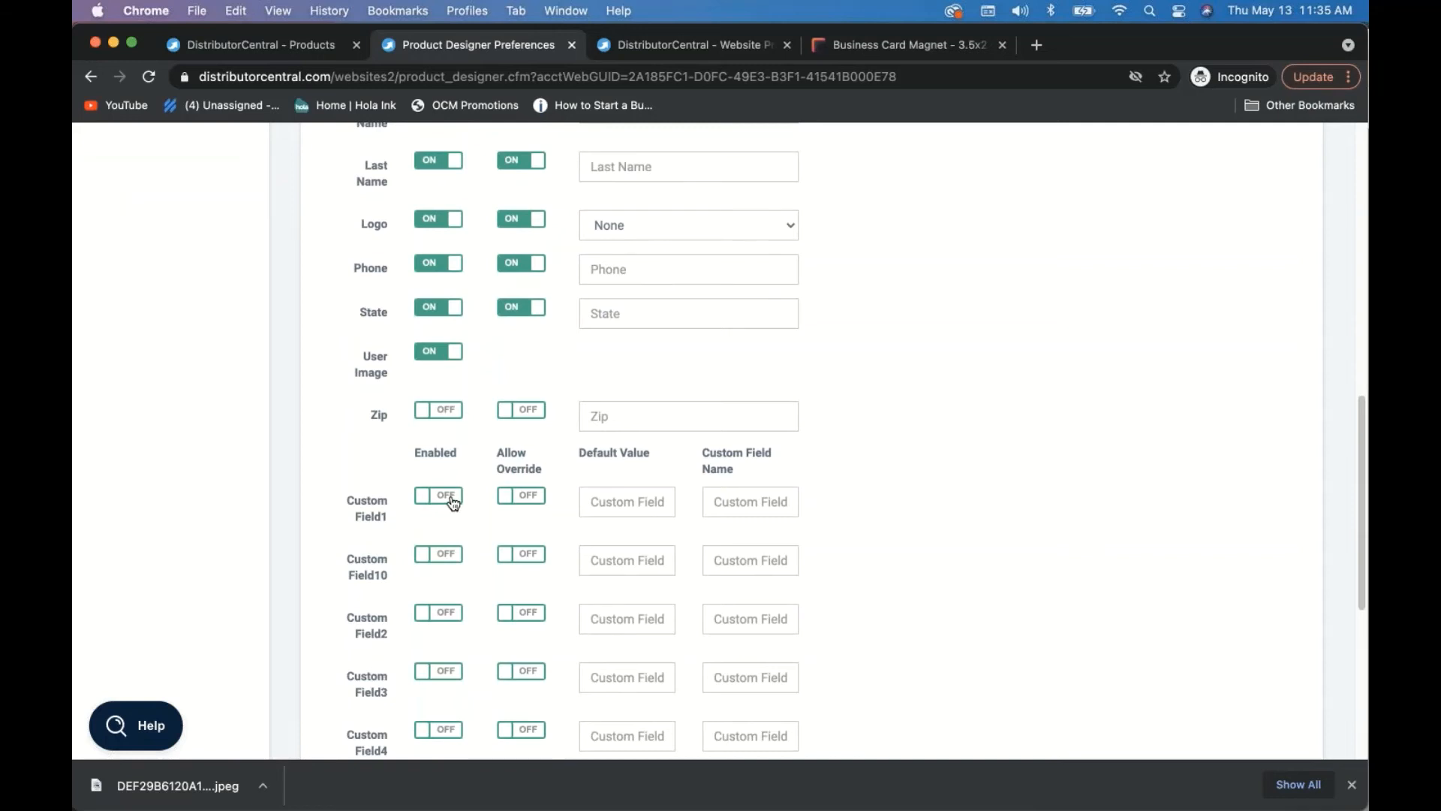
{"action": "left_click", "coordinate": [453, 501]}
{"action": "left_click", "coordinate": [522, 497]}
{"action": "left_click", "coordinate": [598, 507]}
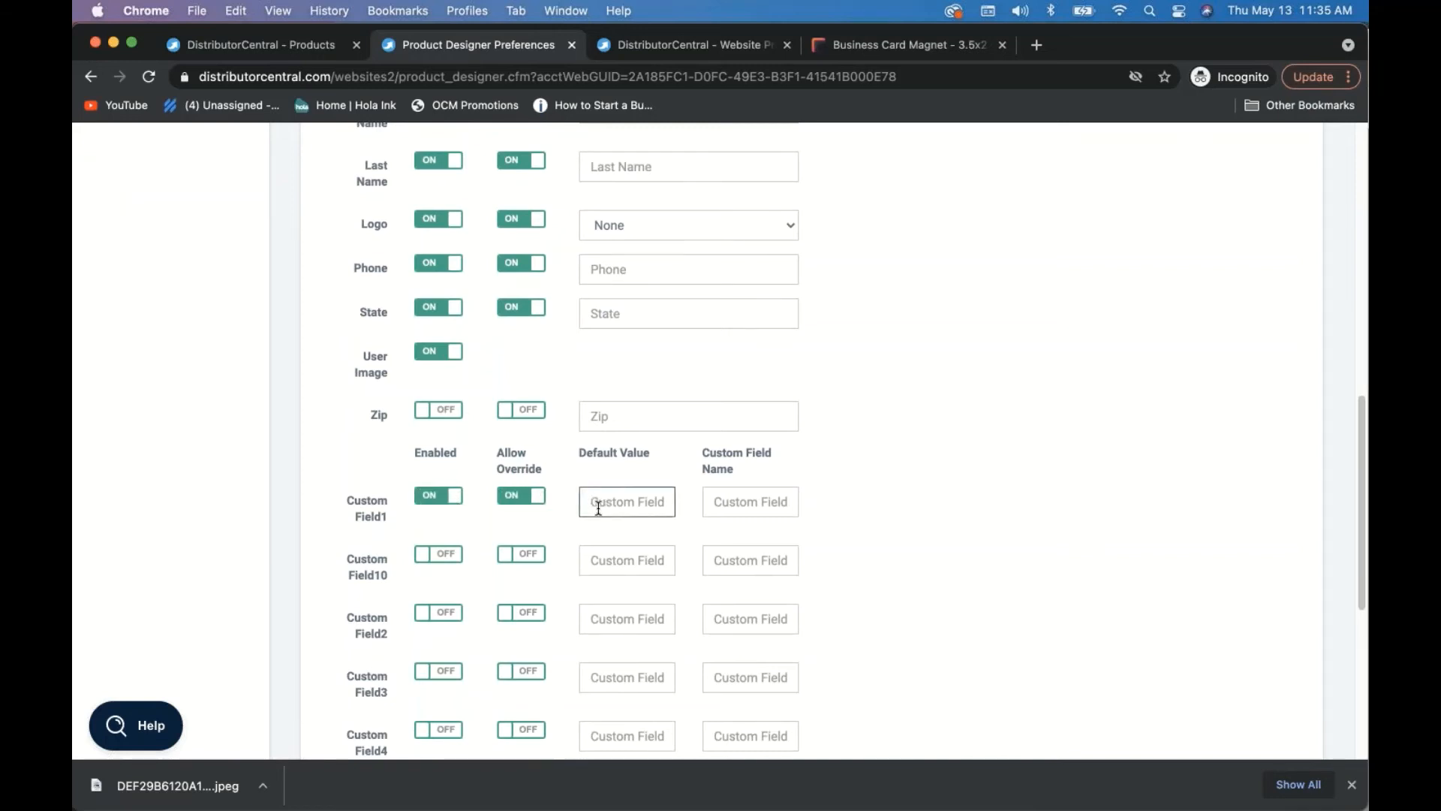
{"action": "type", "text": "Title"}
{"action": "key", "text": "Tab"}
{"action": "type", "text": "Tit"}
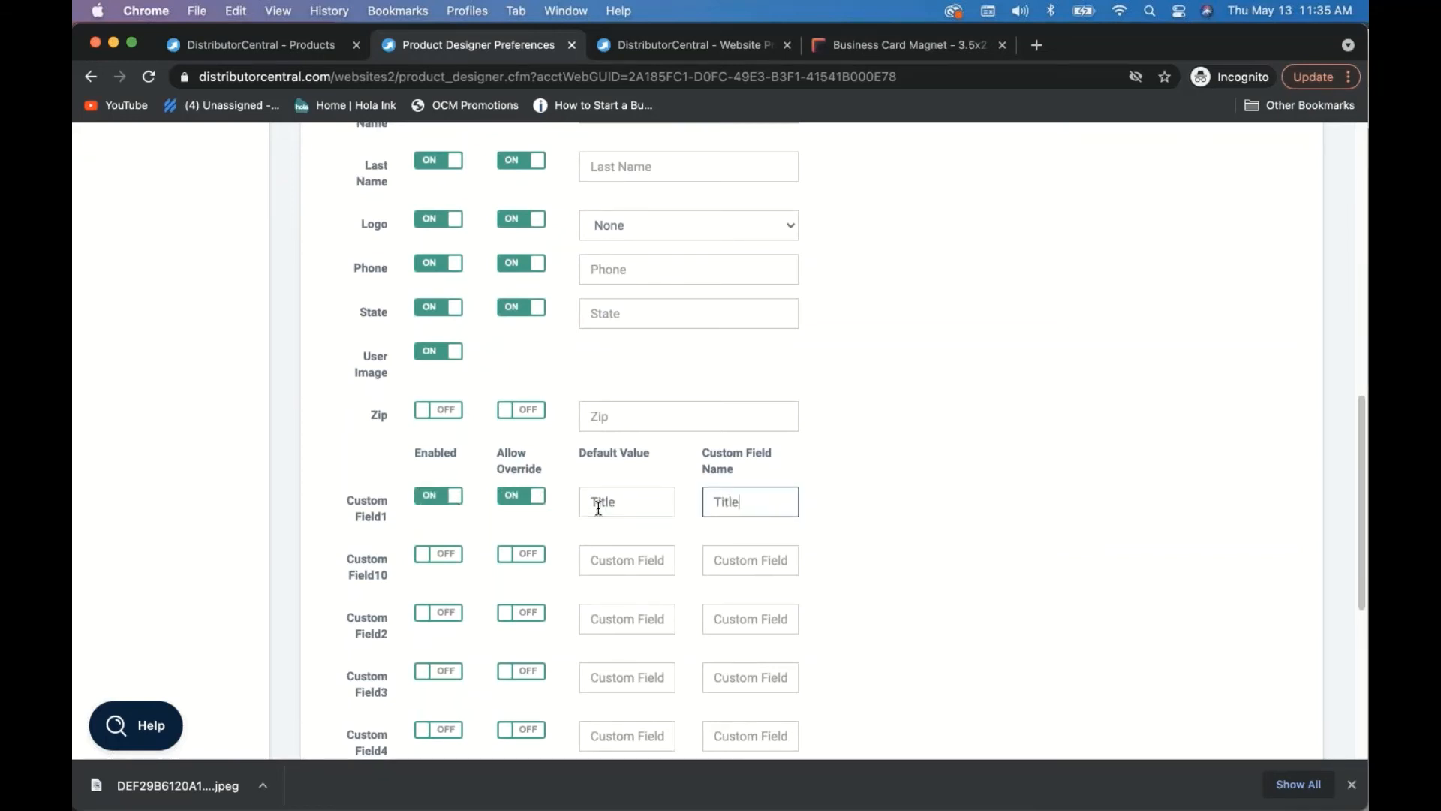
{"action": "left_click", "coordinate": [927, 514]}
{"action": "scroll", "coordinate": [927, 513], "scroll_direction": "down", "scroll_amount": 5}
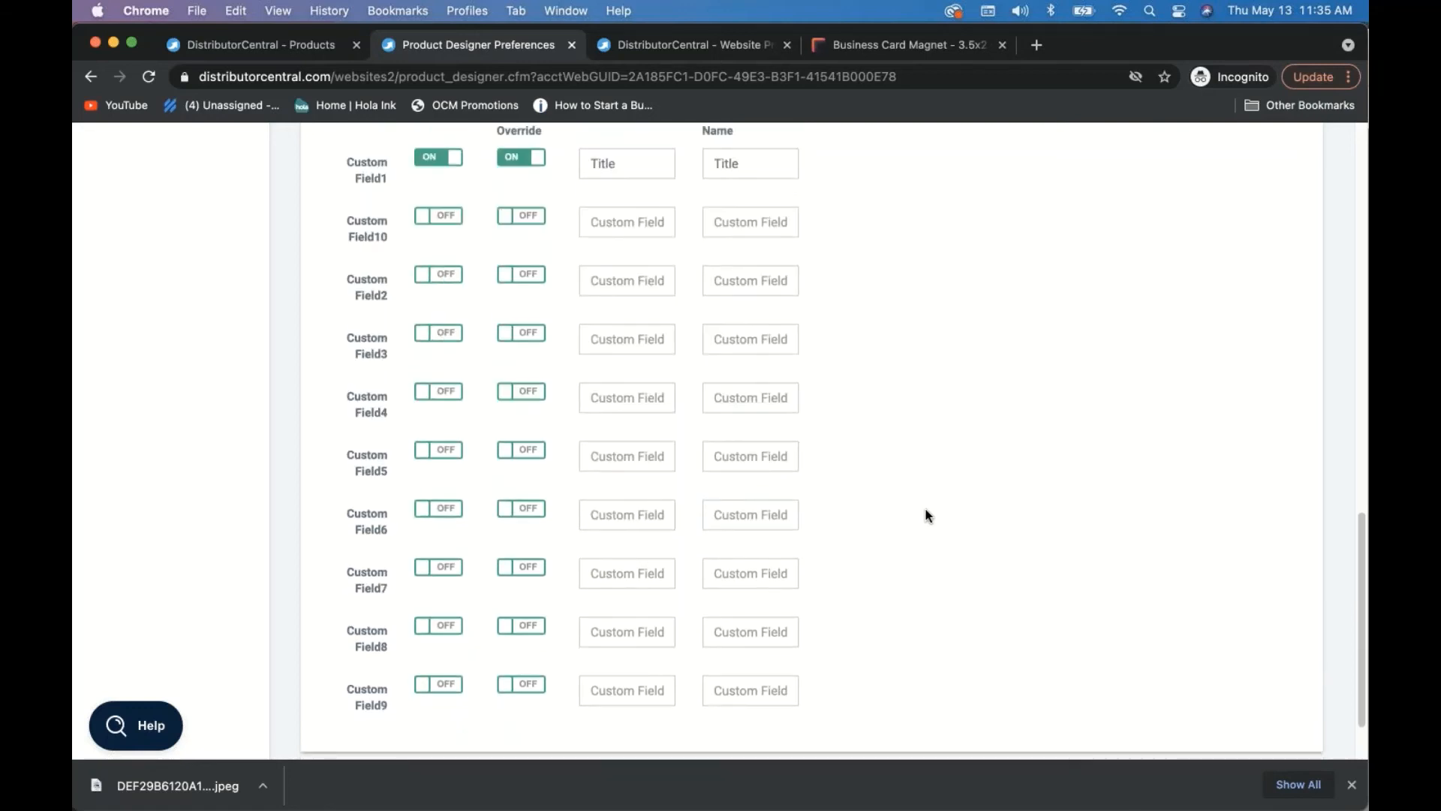
{"action": "scroll", "coordinate": [927, 513], "scroll_direction": "up", "scroll_amount": 8}
{"action": "scroll", "coordinate": [928, 515], "scroll_direction": "up", "scroll_amount": 5}
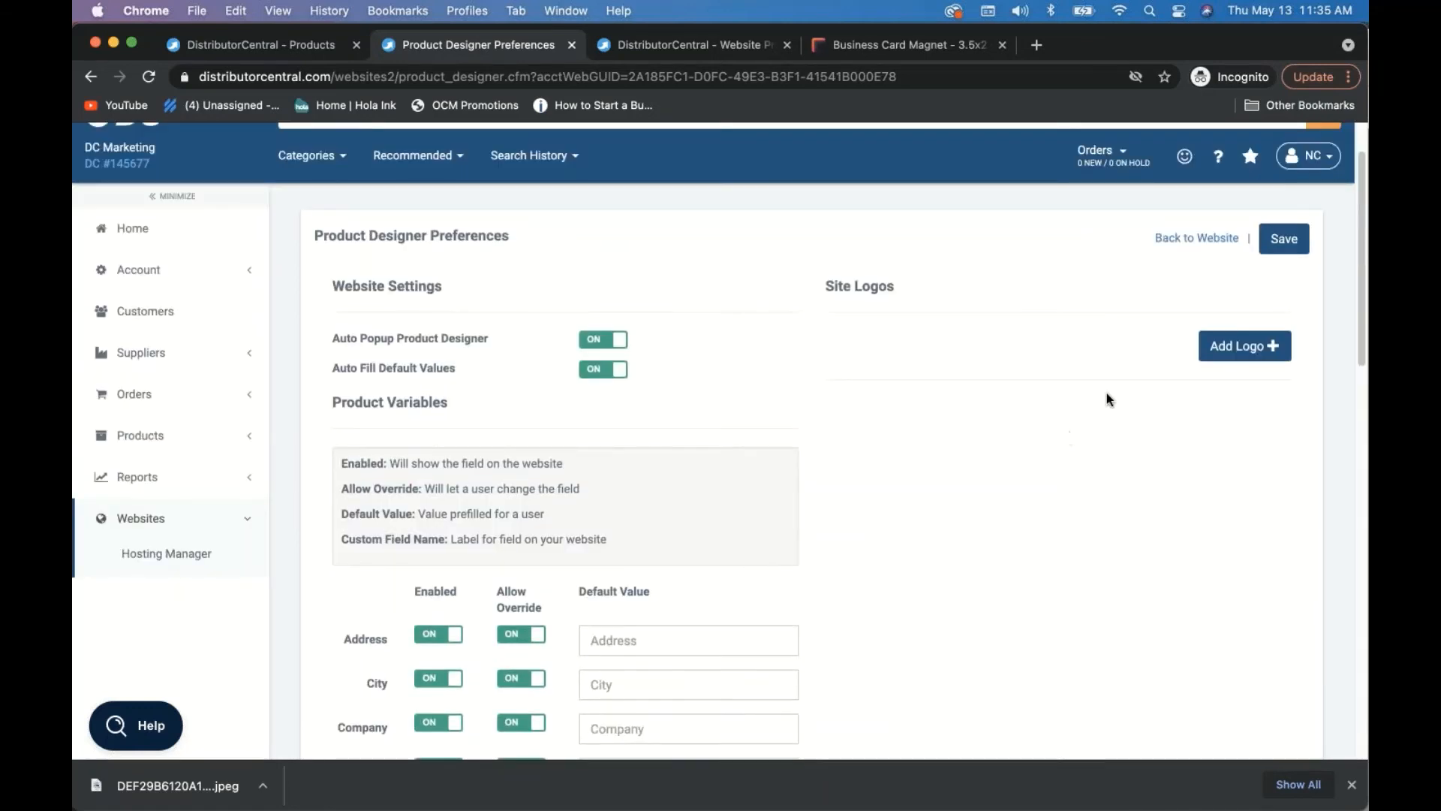
- Add Real Estate Logo-Horizontal-White.png and Modern Real Estate Logo (1).png as site logos
{"action": "left_click", "coordinate": [1266, 354]}
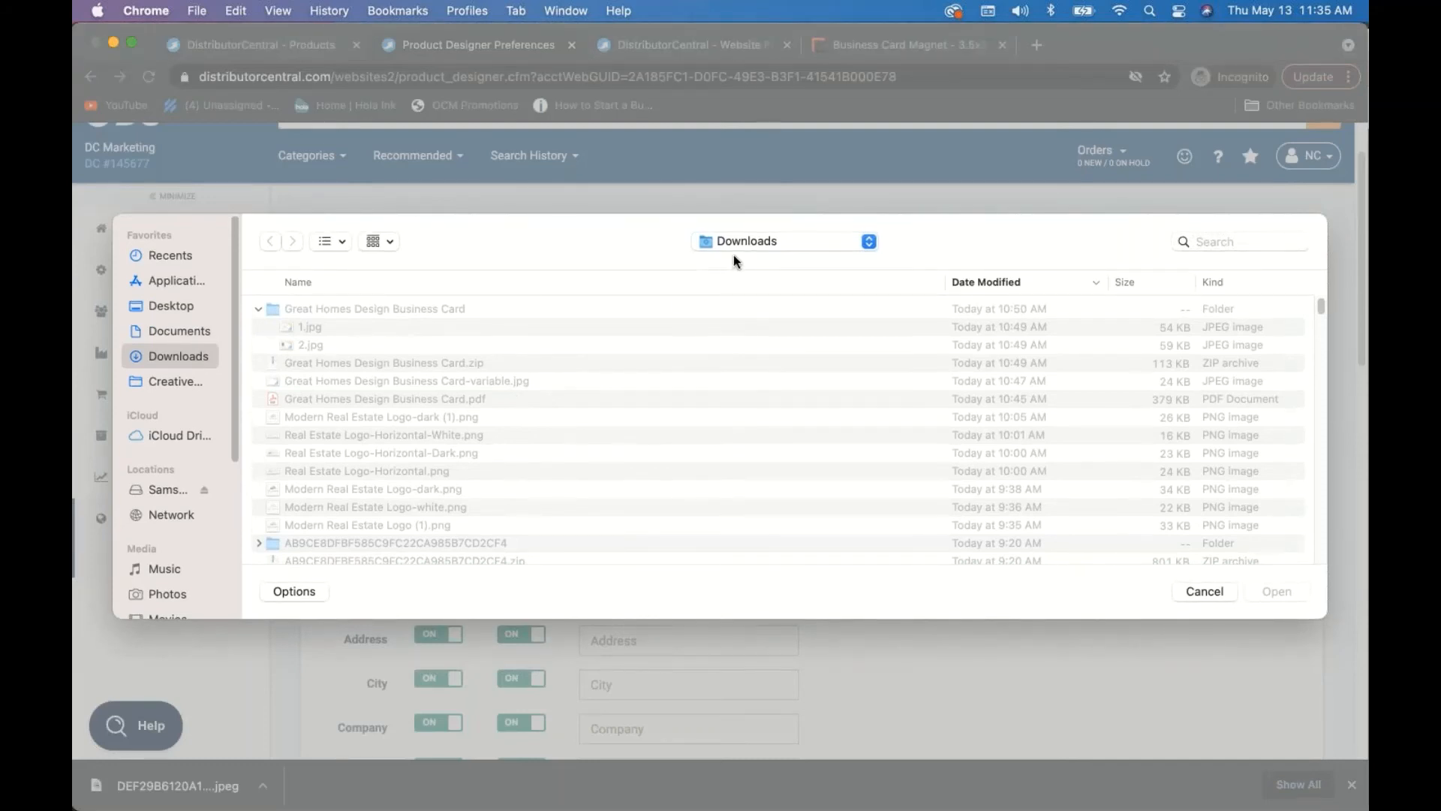
{"action": "left_click", "coordinate": [349, 435]}
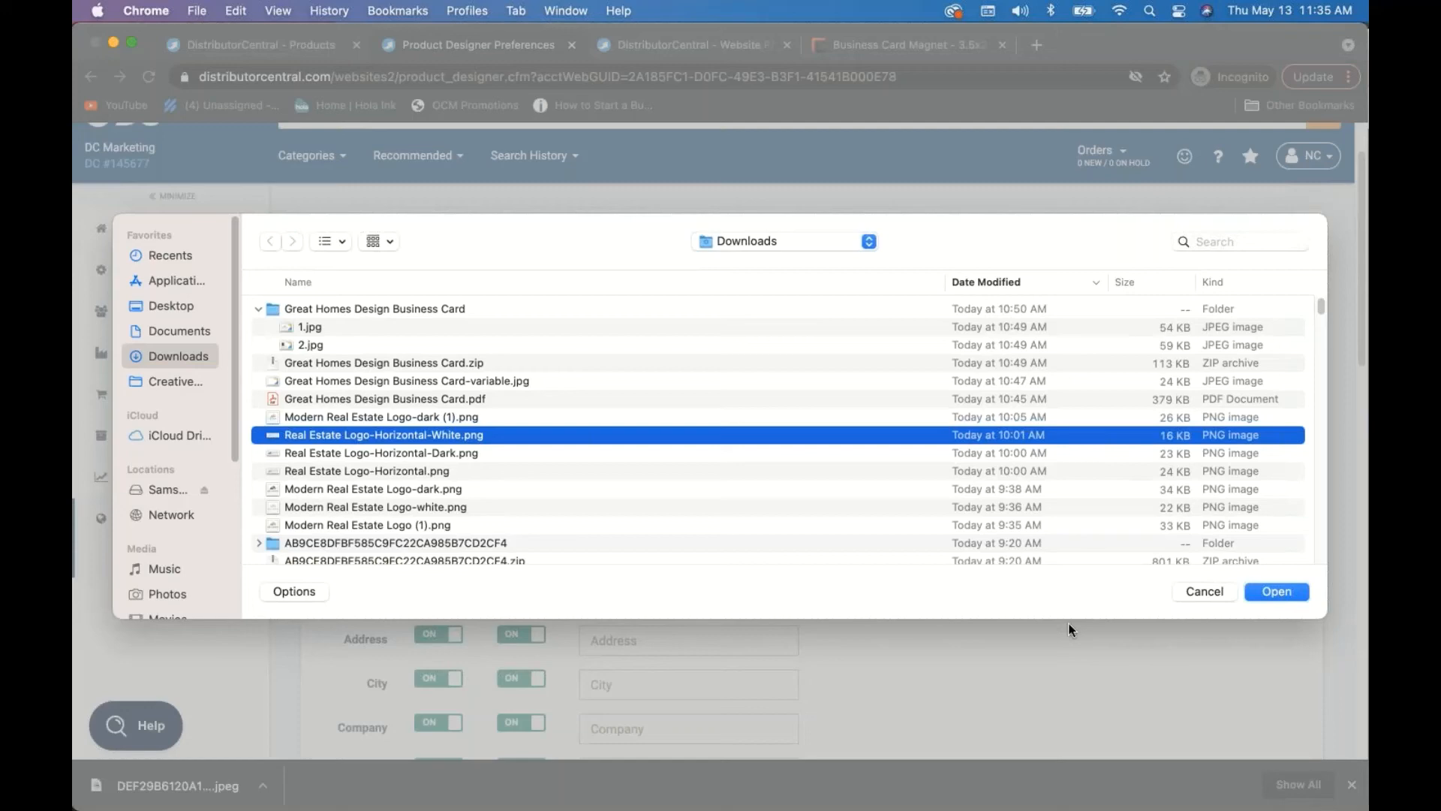
{"action": "left_click", "coordinate": [1257, 593]}
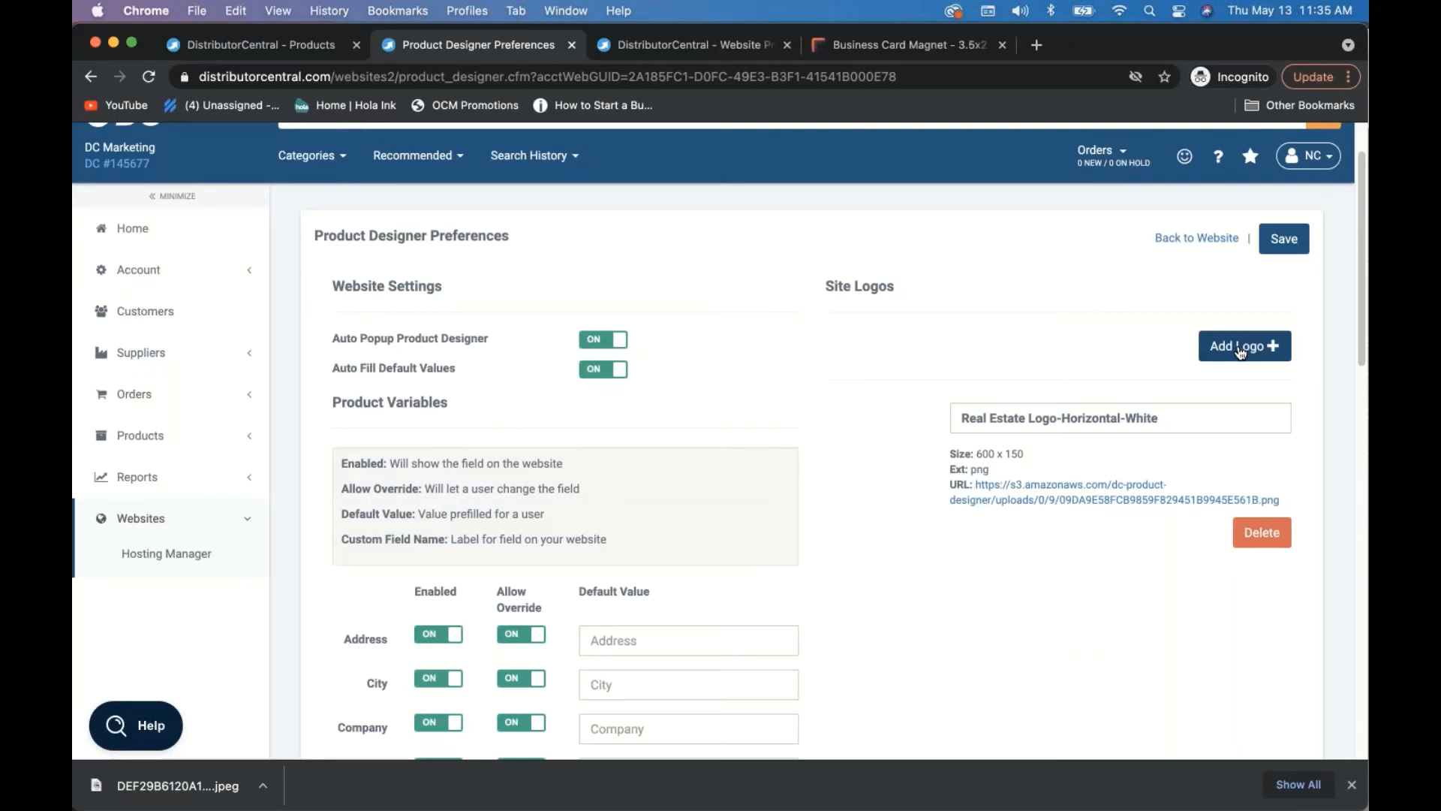
{"action": "left_click", "coordinate": [1240, 353]}
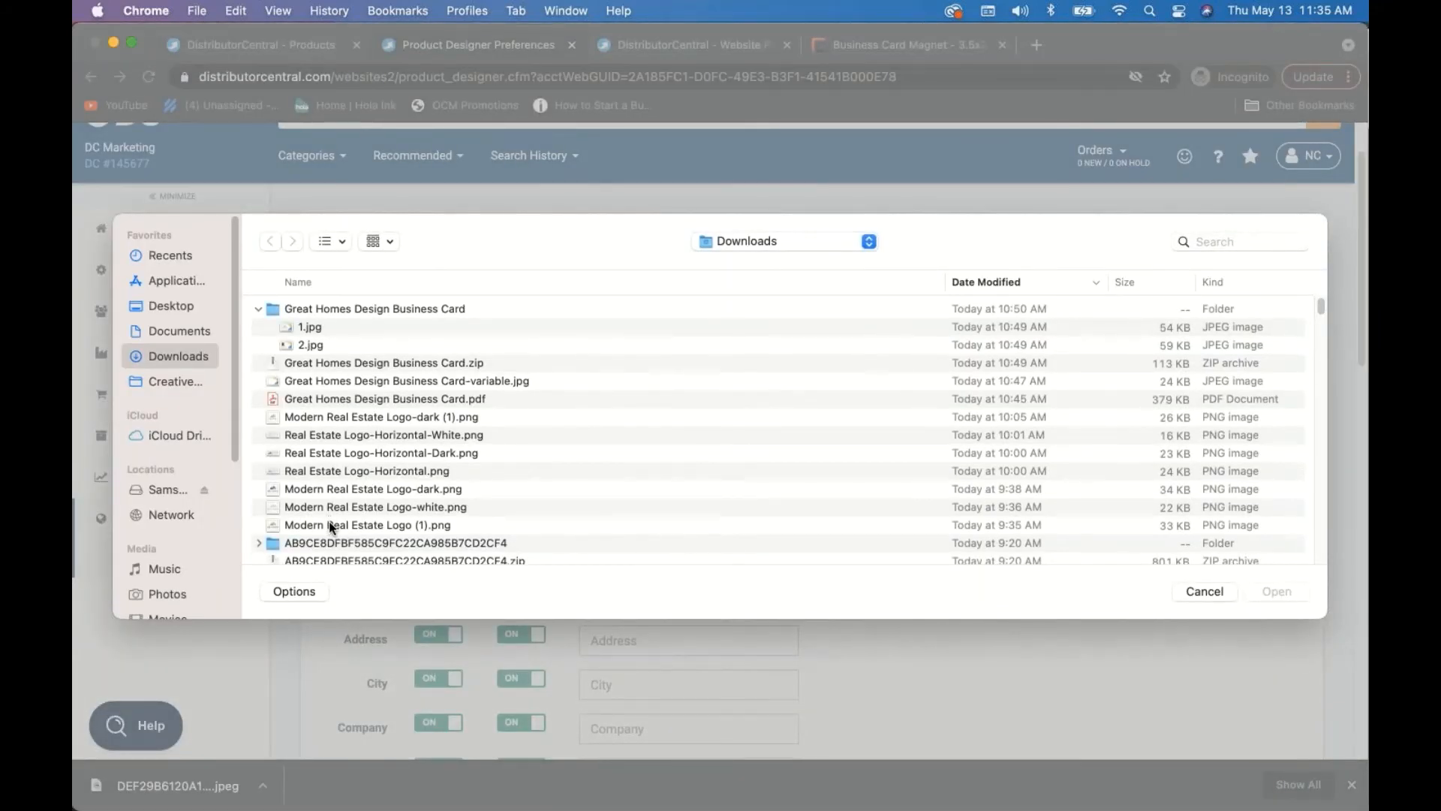
{"action": "left_click", "coordinate": [329, 523]}
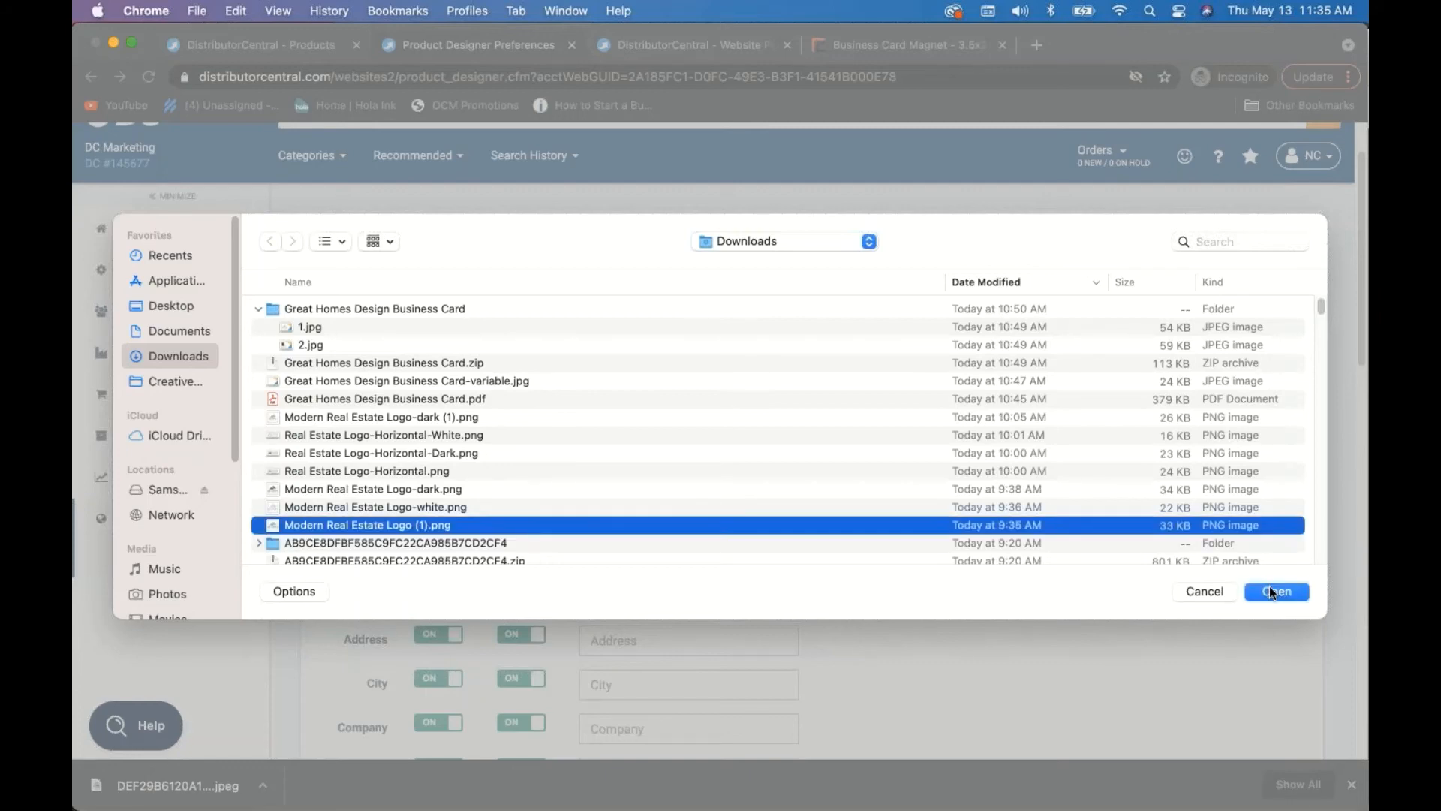
{"action": "left_click", "coordinate": [1269, 590]}
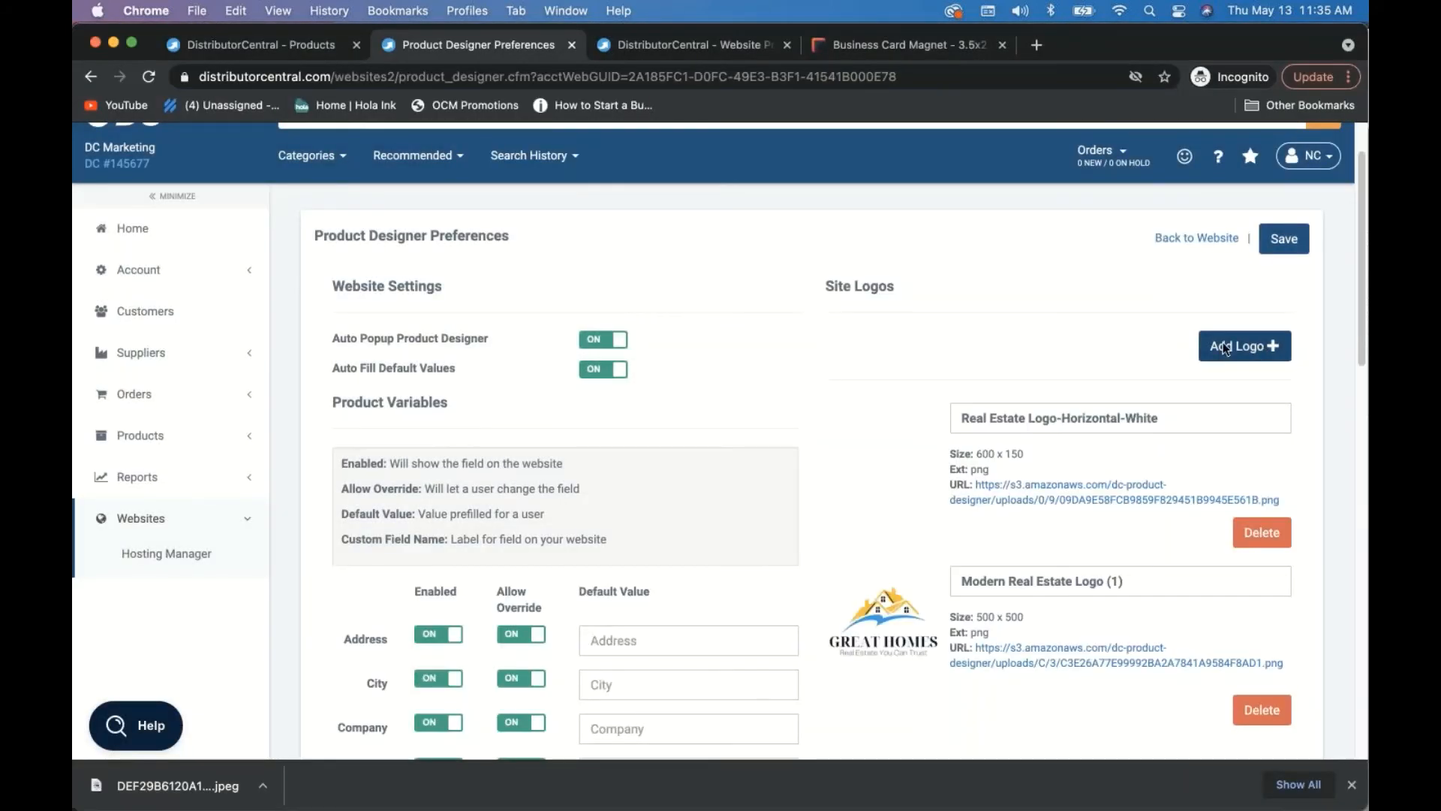
- Add the white and dark Modern Real Estate logos, then save the designer preferences
{"action": "left_click", "coordinate": [1224, 348]}
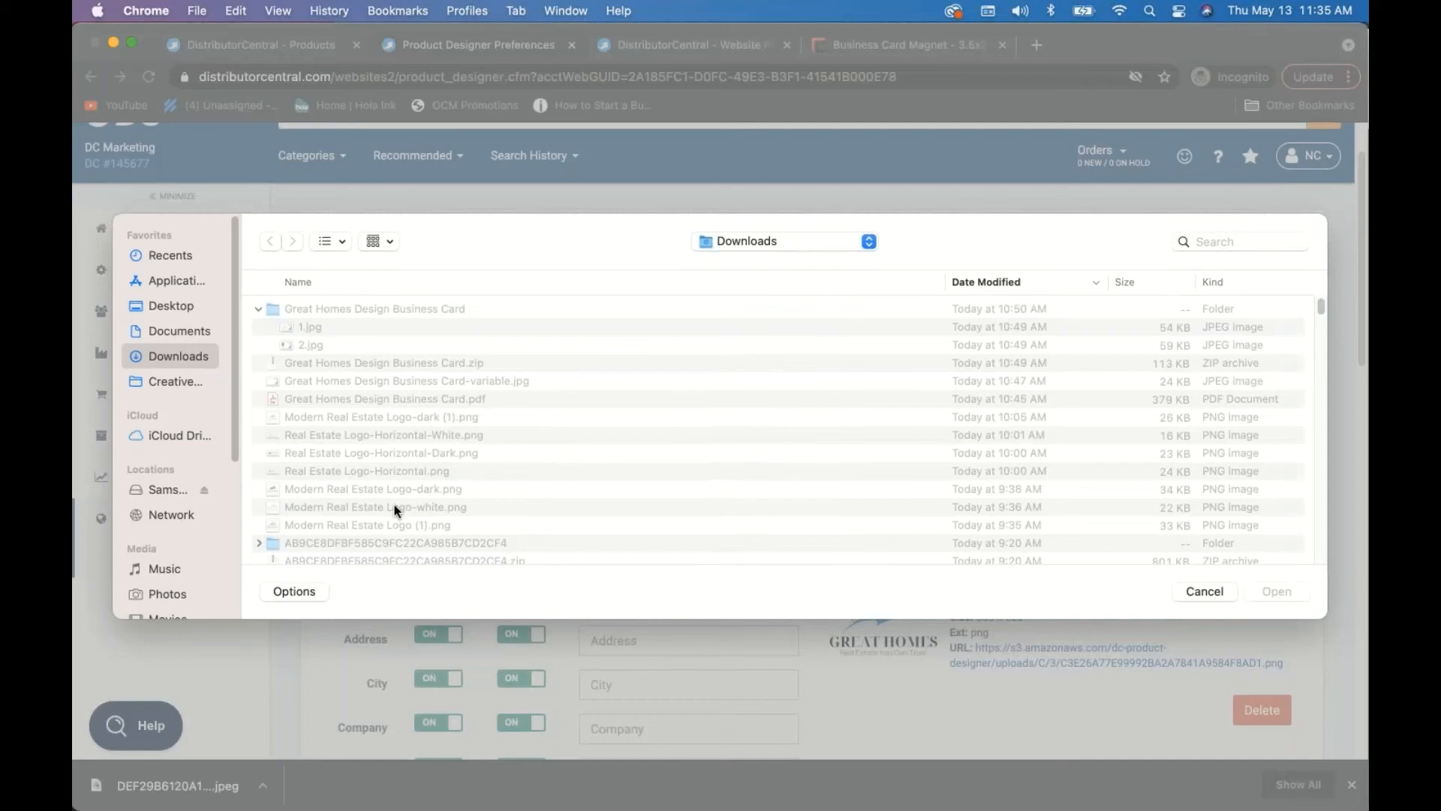
{"action": "left_click", "coordinate": [396, 507]}
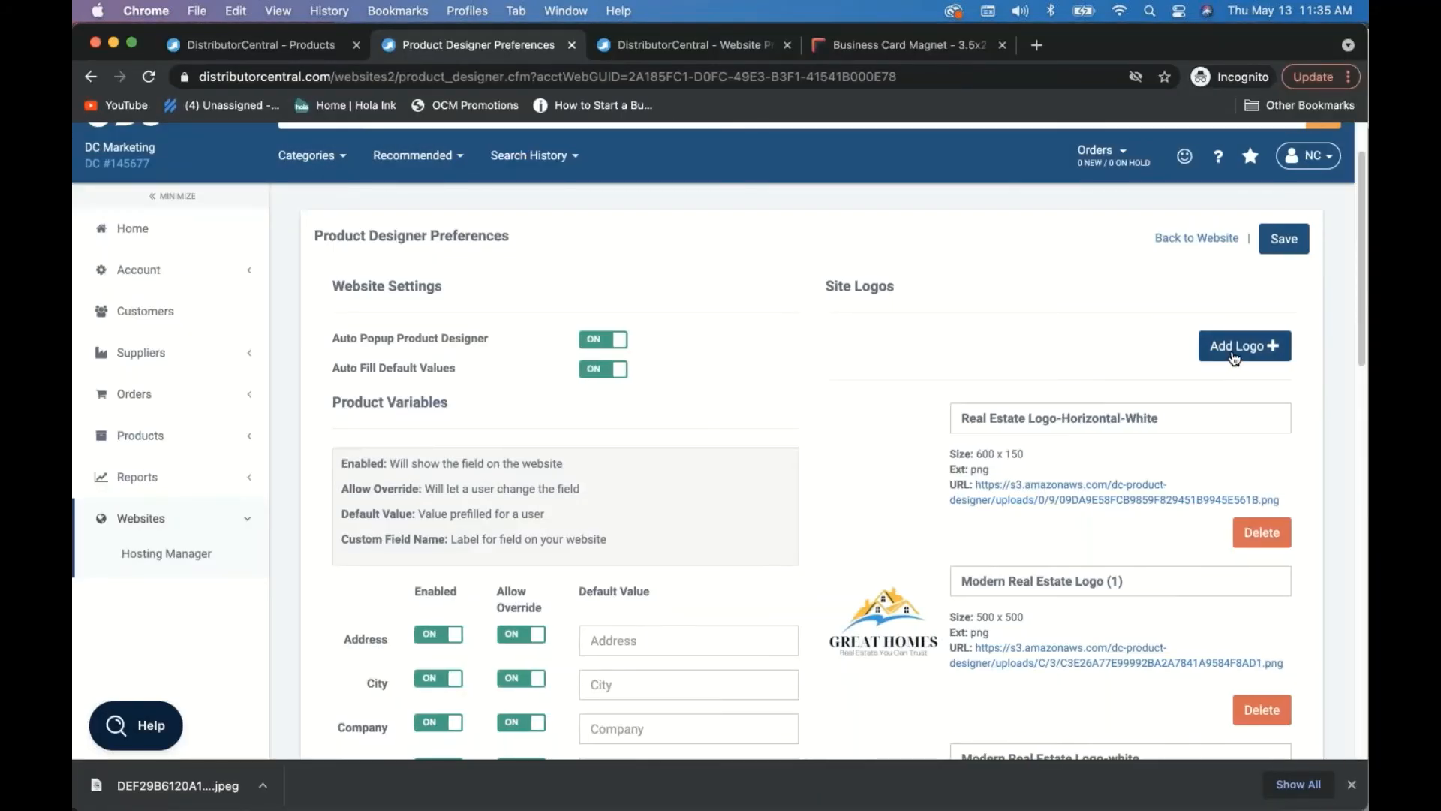
{"action": "left_click", "coordinate": [1233, 353]}
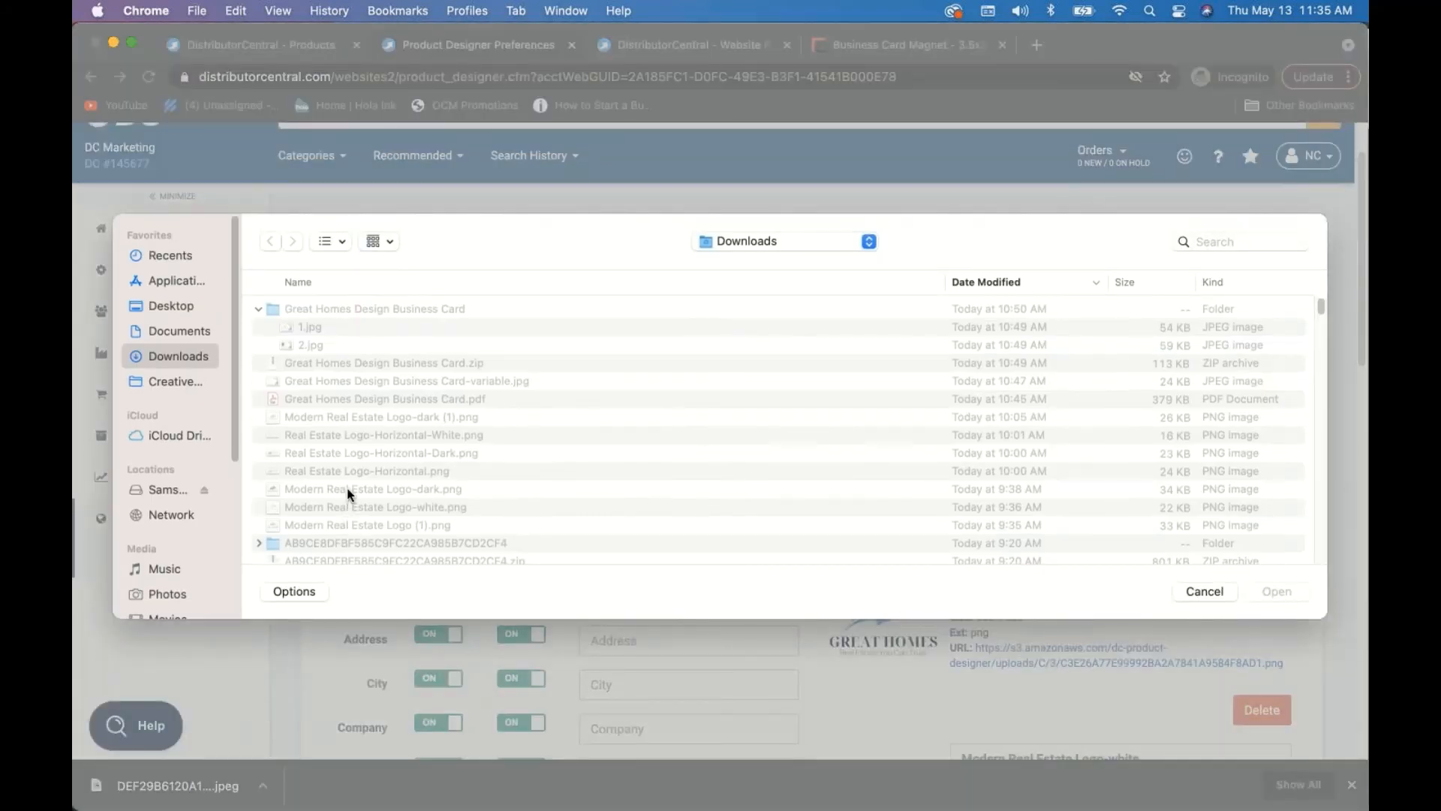
{"action": "left_click", "coordinate": [346, 487]}
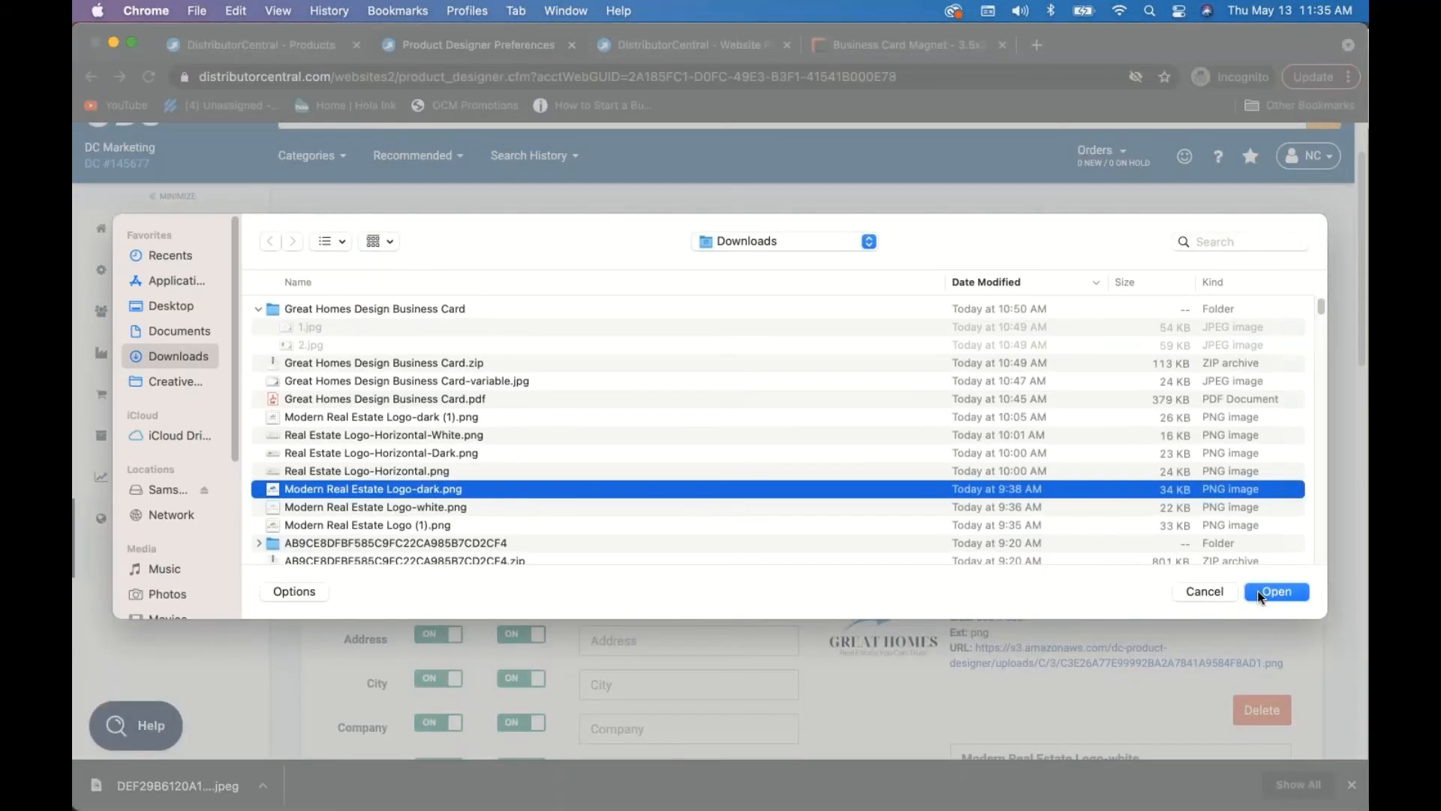
{"action": "left_click", "coordinate": [1269, 593]}
{"action": "scroll", "coordinate": [872, 497], "scroll_direction": "down", "scroll_amount": 10}
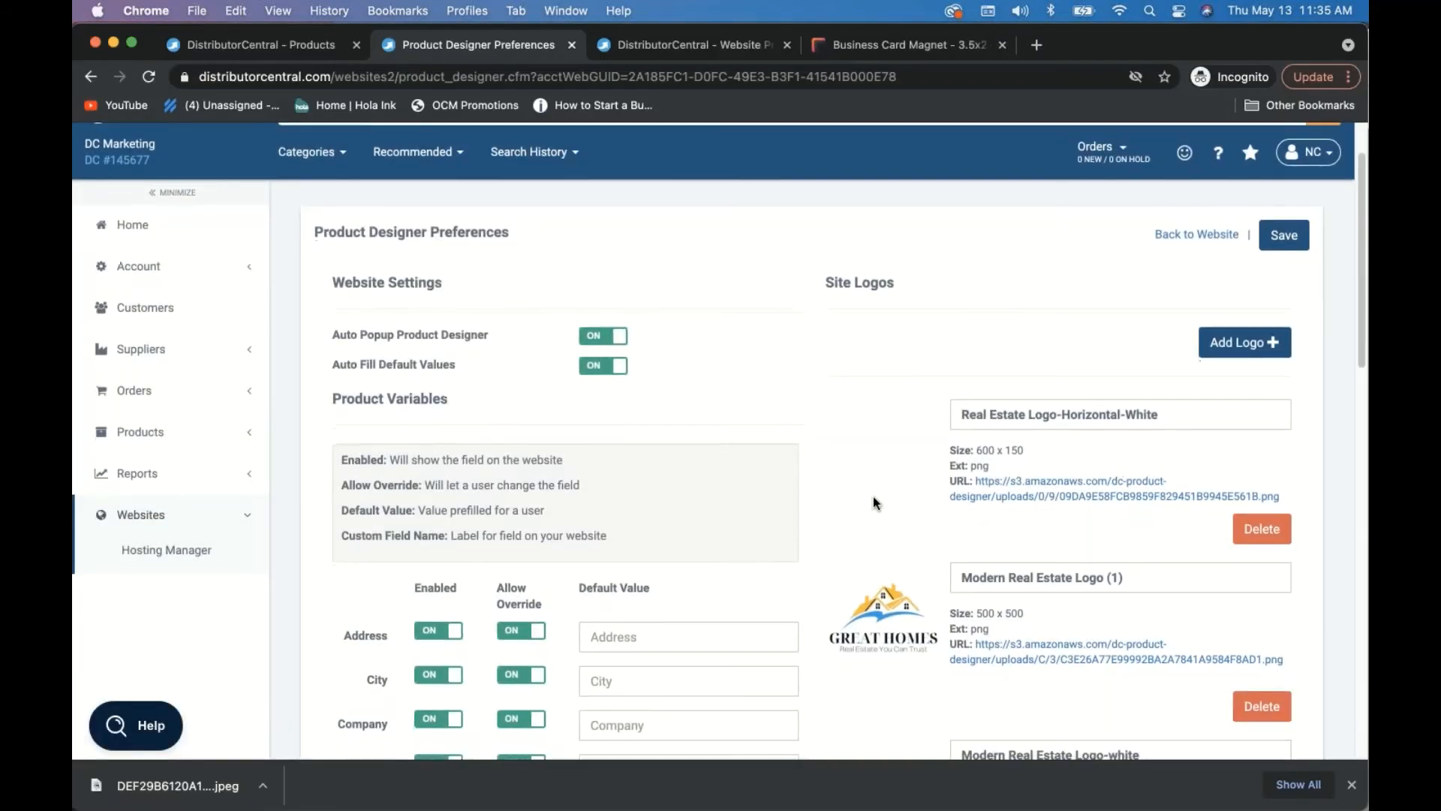
{"action": "scroll", "coordinate": [1356, 352], "scroll_direction": "up", "scroll_amount": 15}
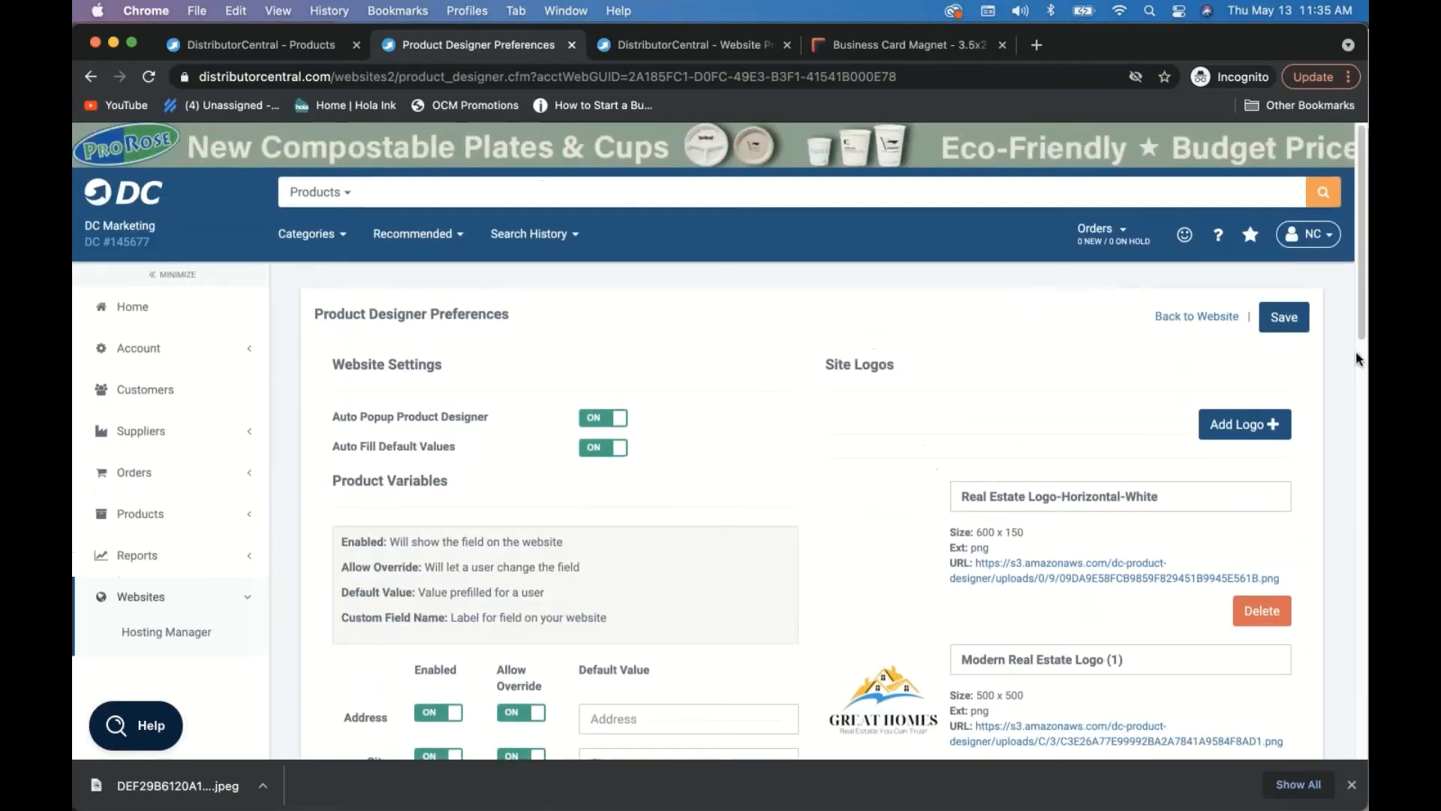
{"action": "left_click", "coordinate": [1284, 317]}
- Set Enable Product Designer to Yes in Realty's Customization preferences, save, and close the tab
{"action": "left_click", "coordinate": [1170, 319]}
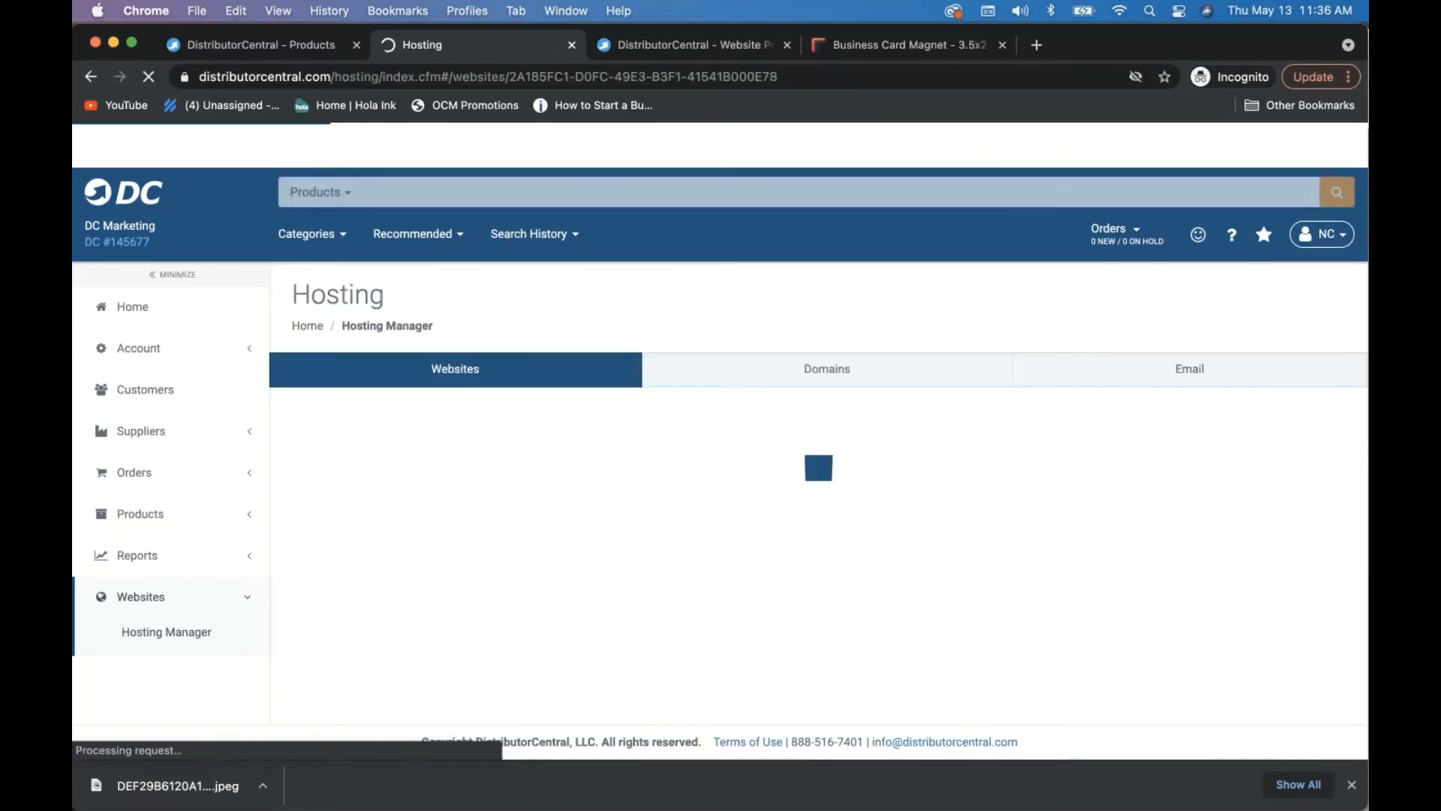
{"action": "left_click", "coordinate": [1238, 443]}
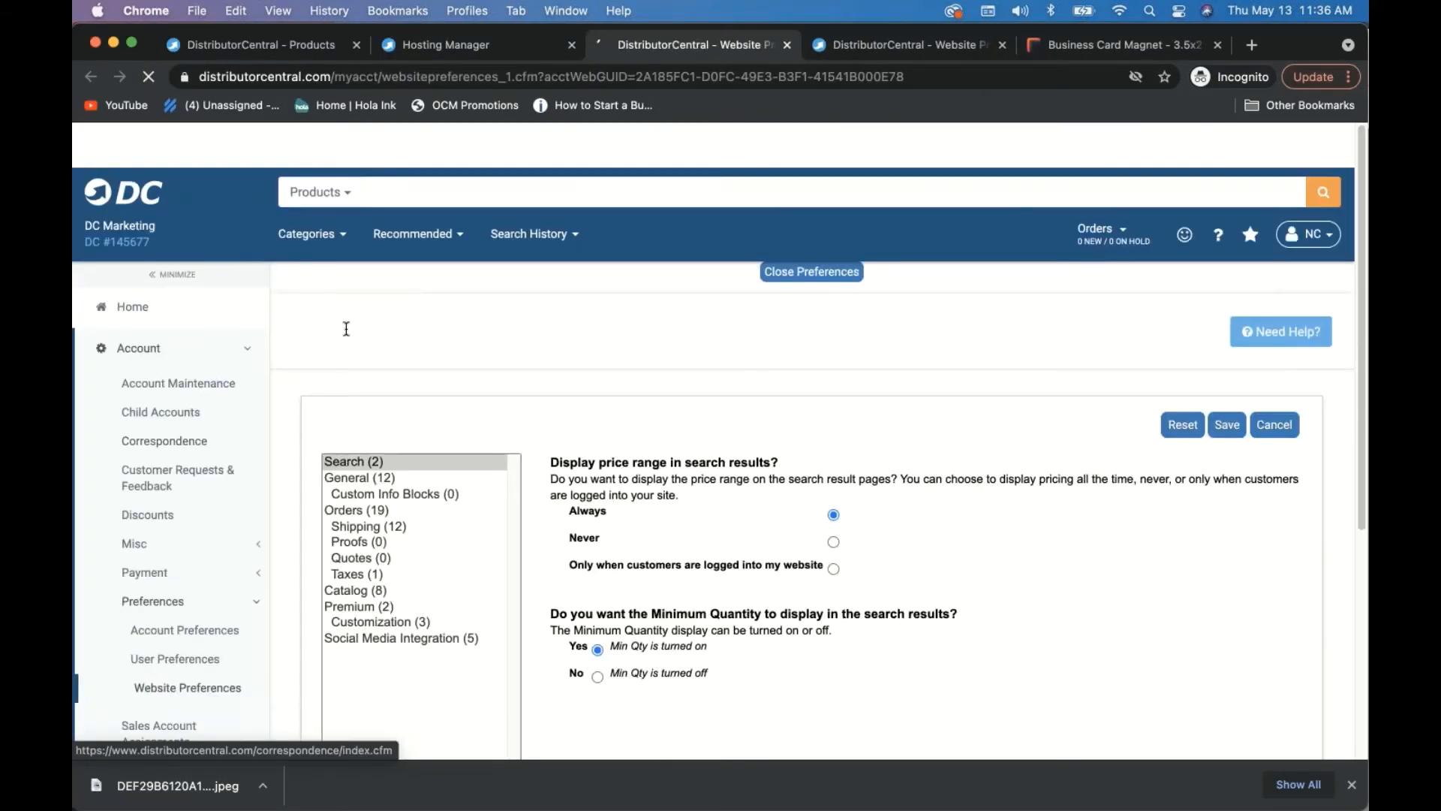
{"action": "scroll", "coordinate": [365, 359], "scroll_direction": "down", "scroll_amount": 3}
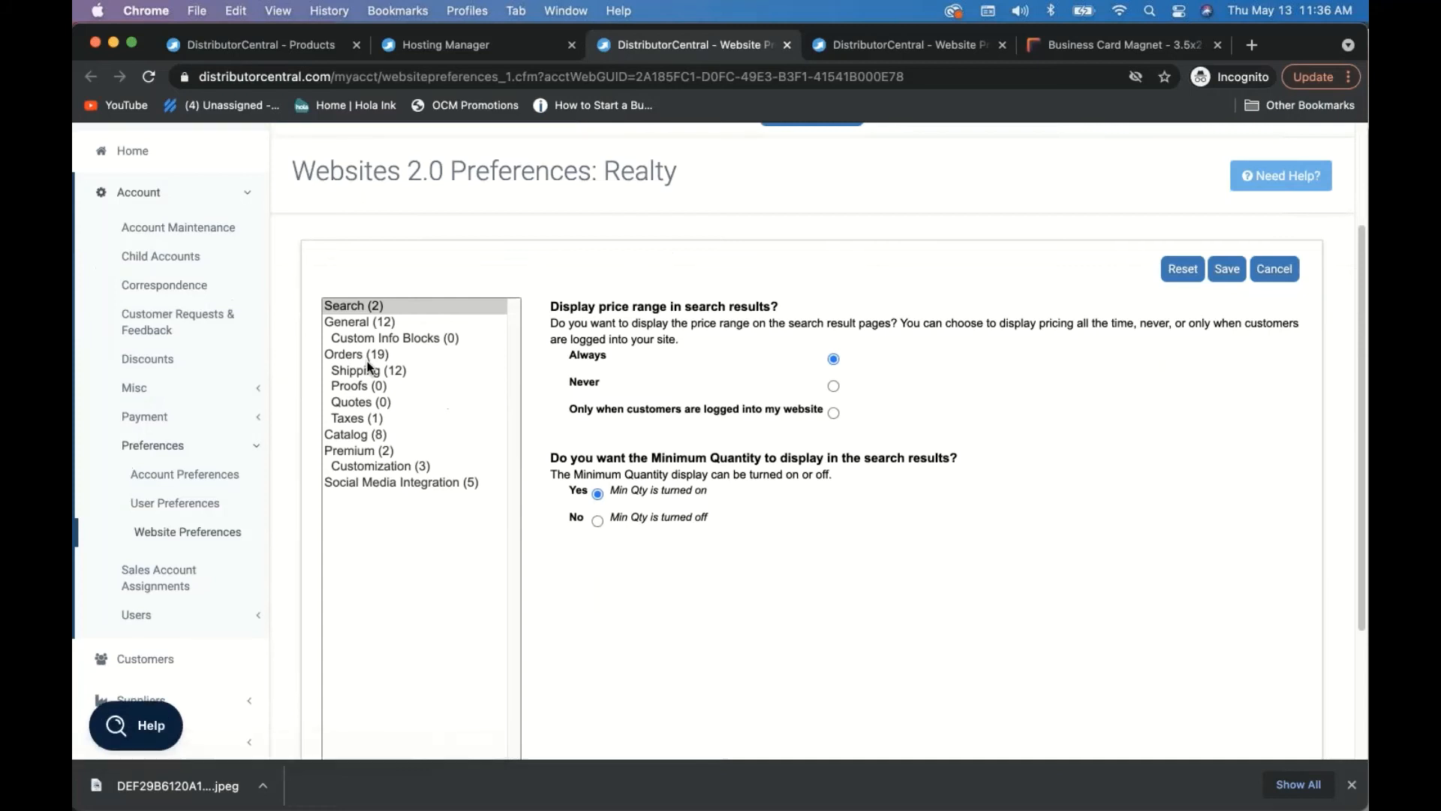
{"action": "left_click", "coordinate": [379, 451]}
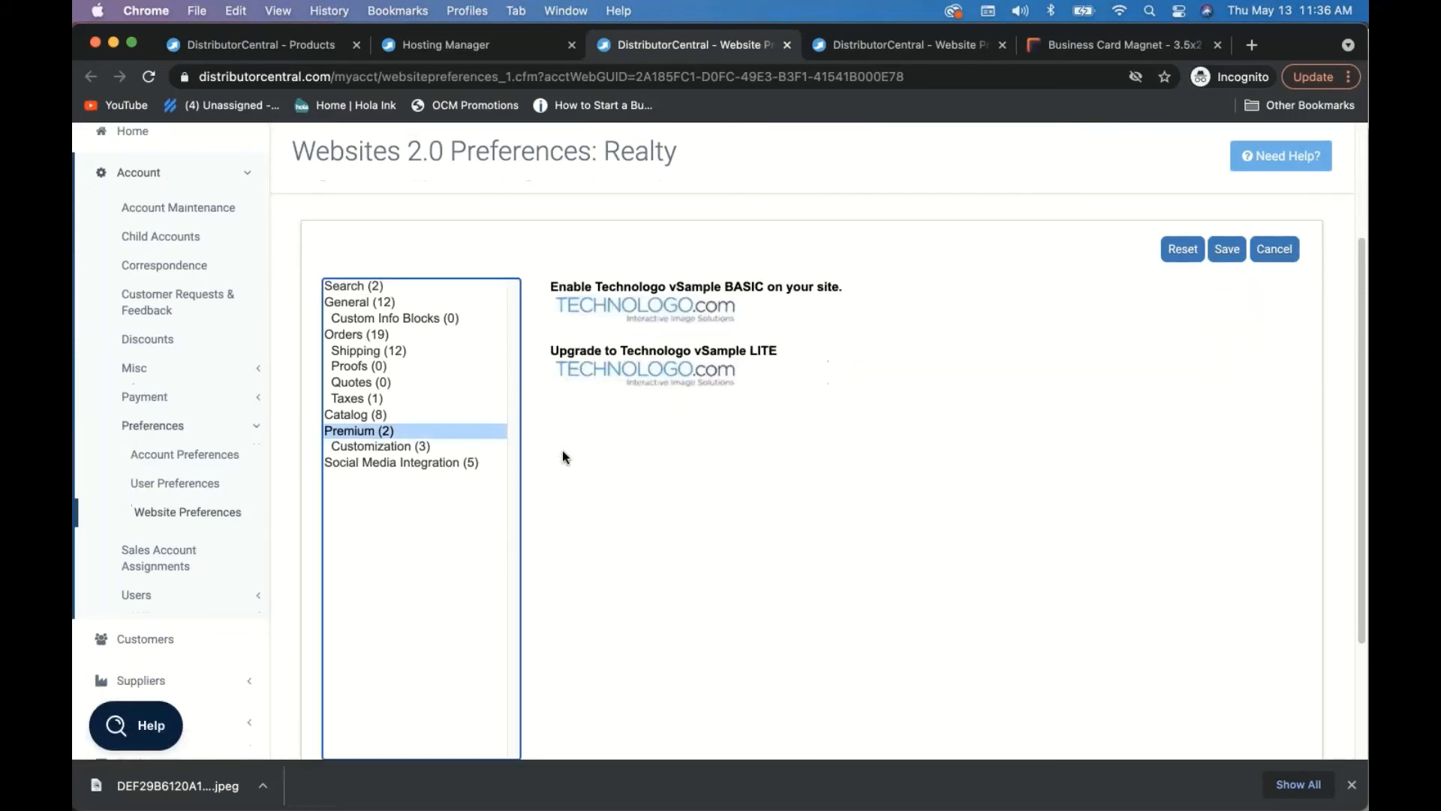
{"action": "left_click", "coordinate": [386, 446]}
{"action": "left_click", "coordinate": [599, 508]}
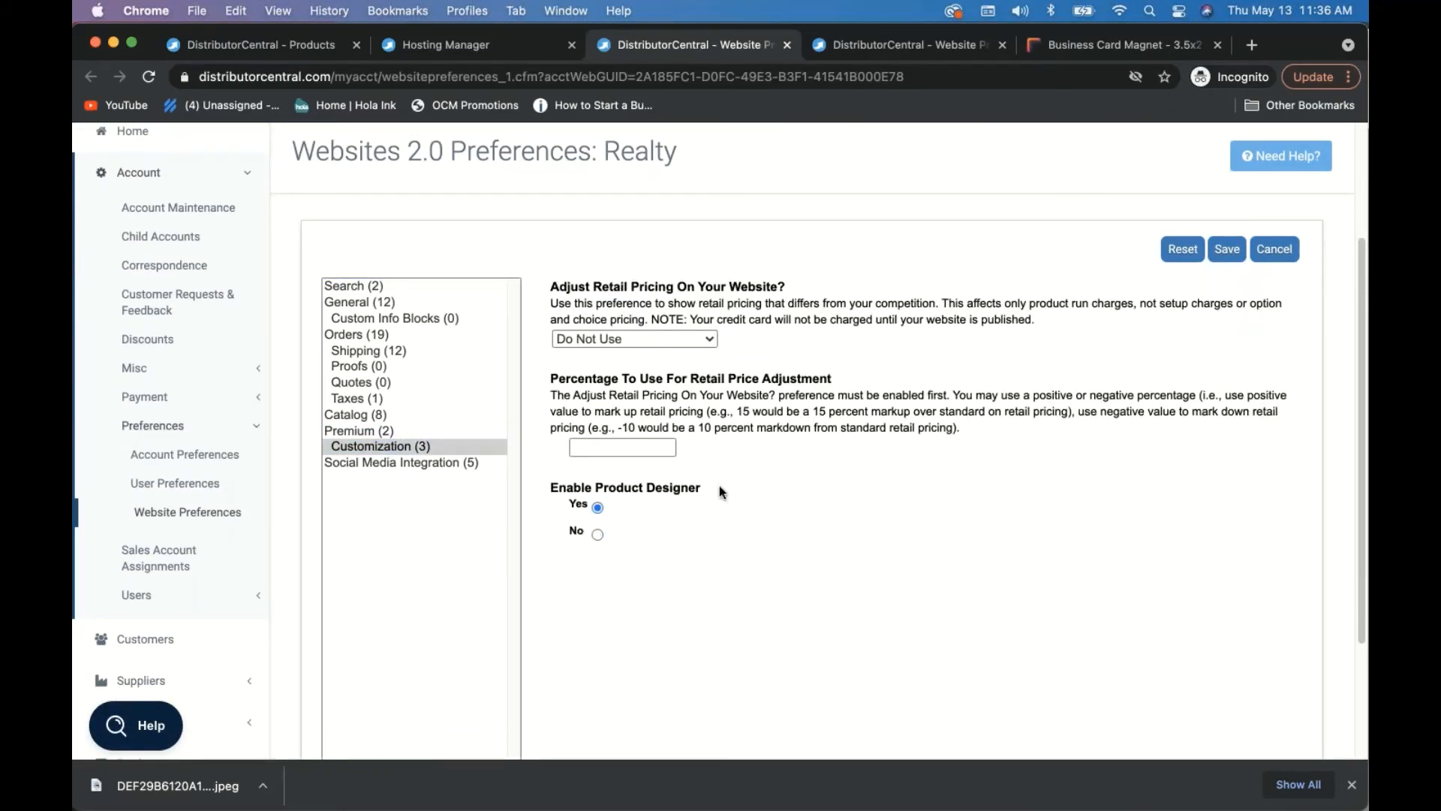
{"action": "left_click", "coordinate": [1231, 252]}
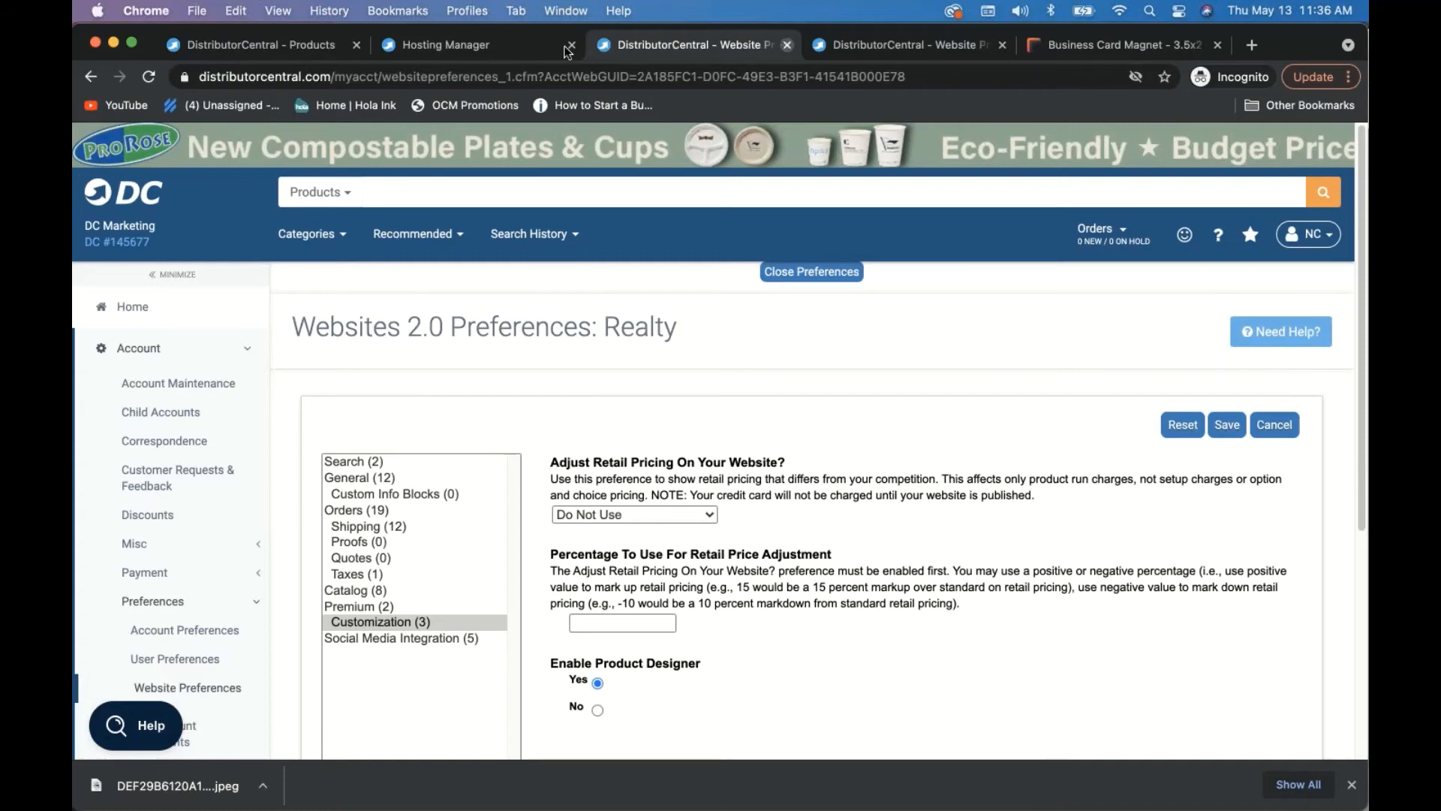
{"action": "key", "text": "super+w"}
{"action": "scroll", "coordinate": [668, 551], "scroll_direction": "down", "scroll_amount": 4}
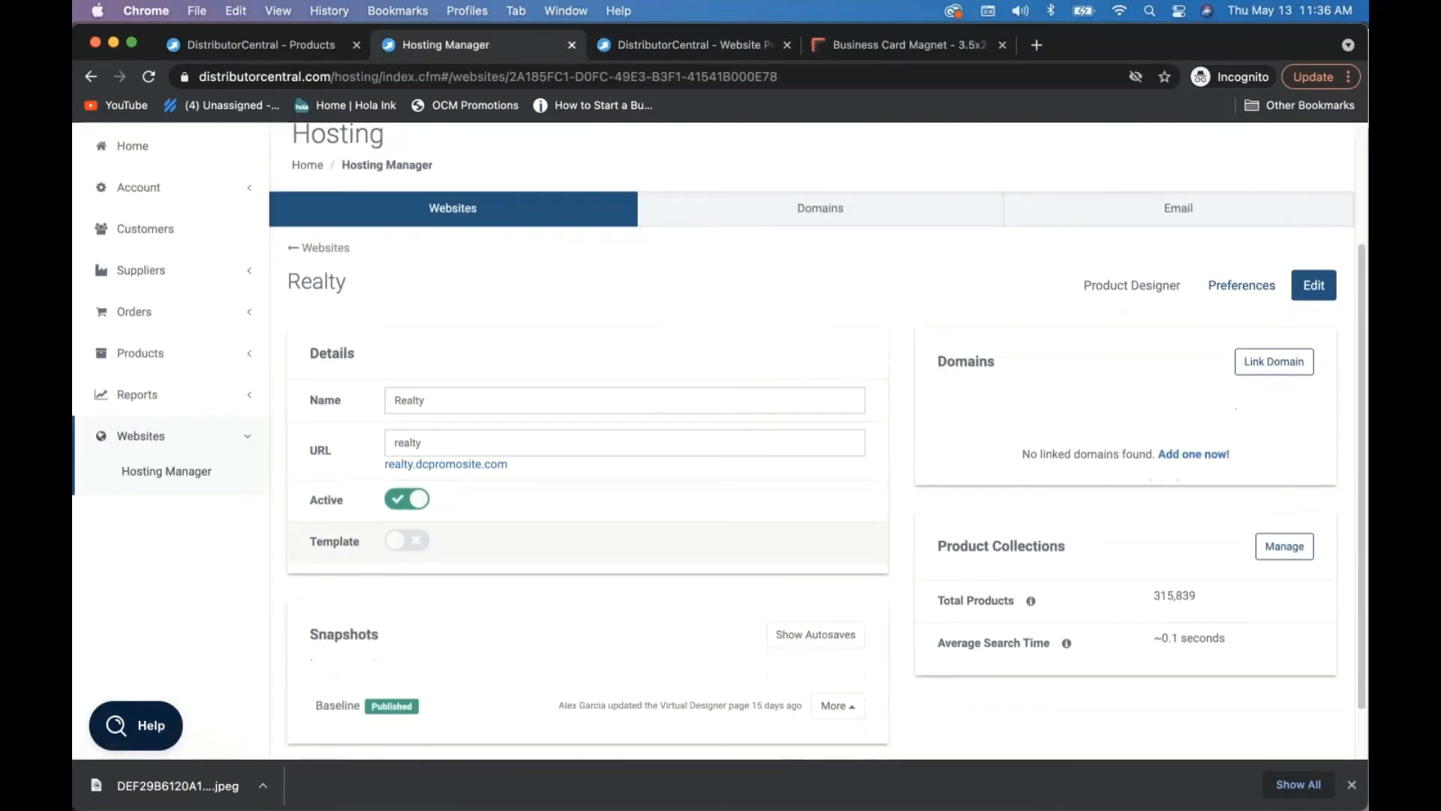
- Delete the six Realty collections, from Top Sellers to Virtual Designer, and add a new one
{"action": "left_click", "coordinate": [1284, 545]}
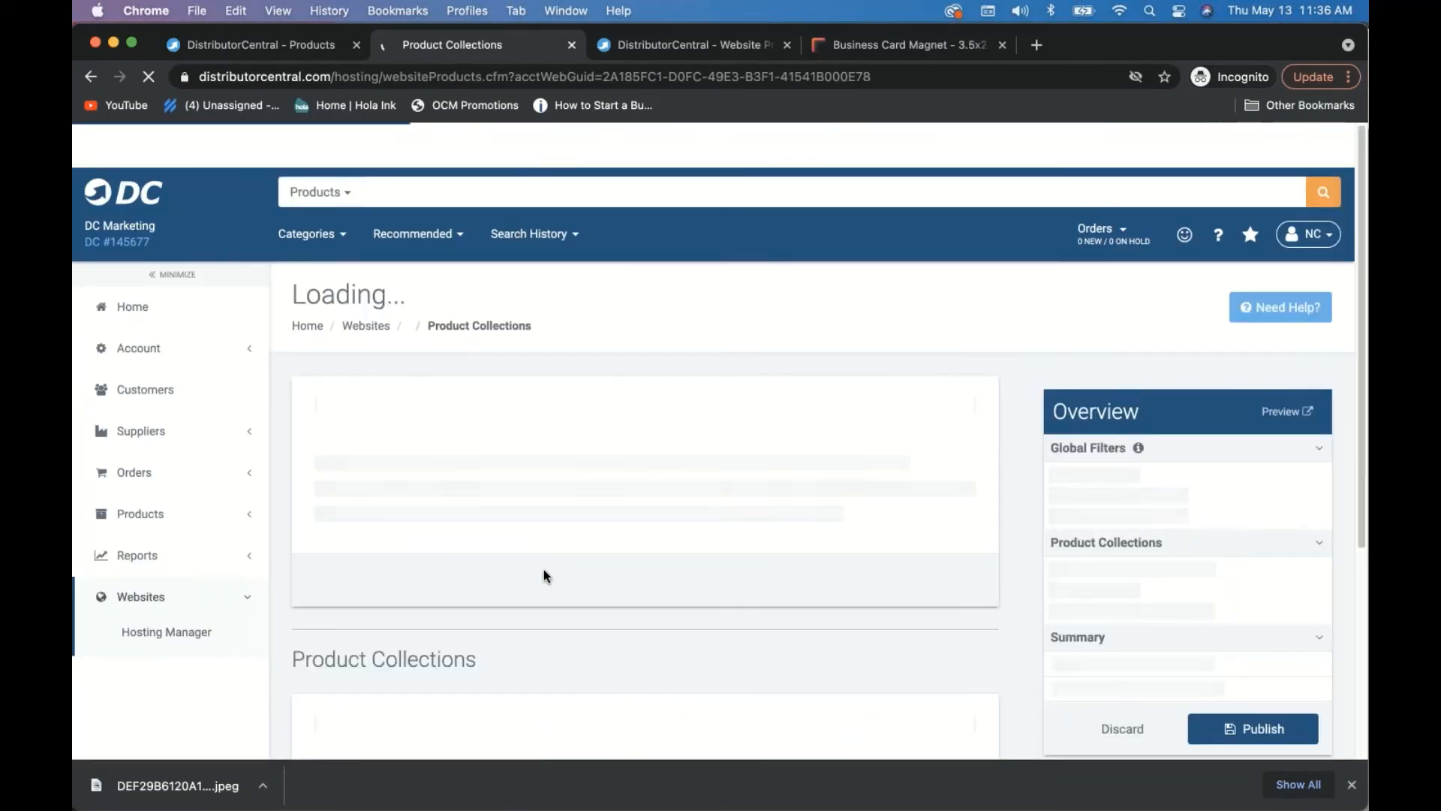
{"action": "scroll", "coordinate": [545, 572], "scroll_direction": "down", "scroll_amount": 6}
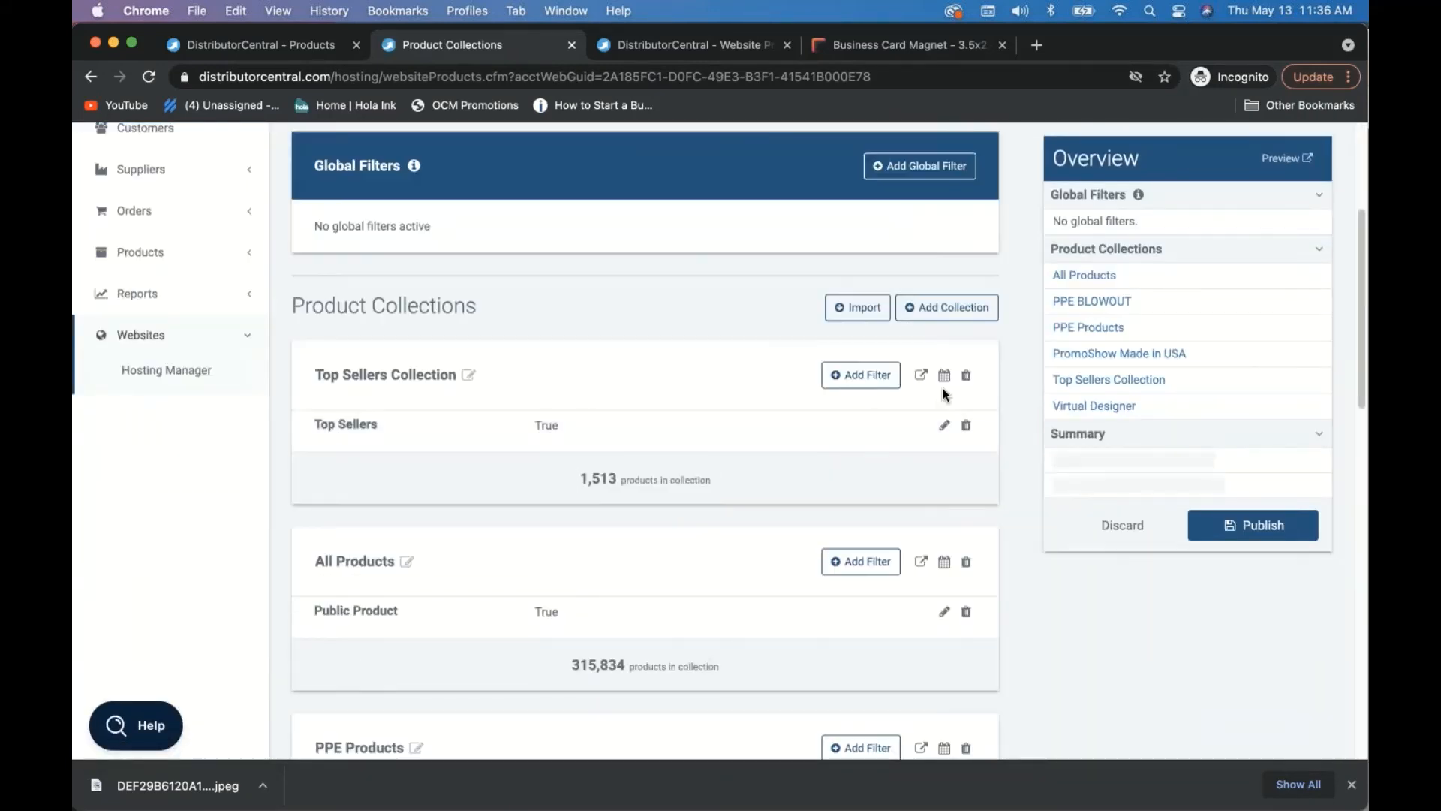
{"action": "left_click", "coordinate": [966, 380]}
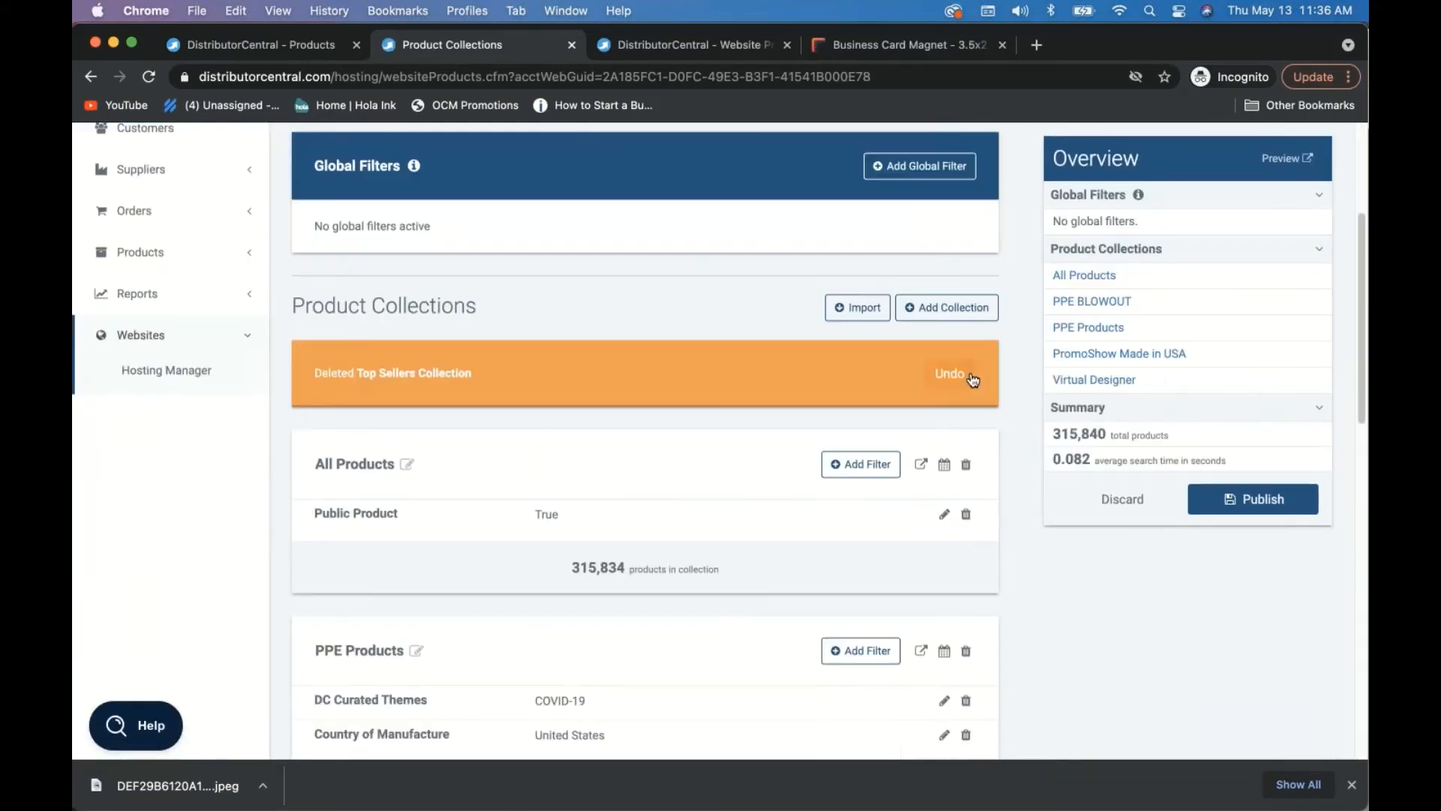
{"action": "left_click", "coordinate": [966, 465]}
{"action": "left_click", "coordinate": [968, 554]}
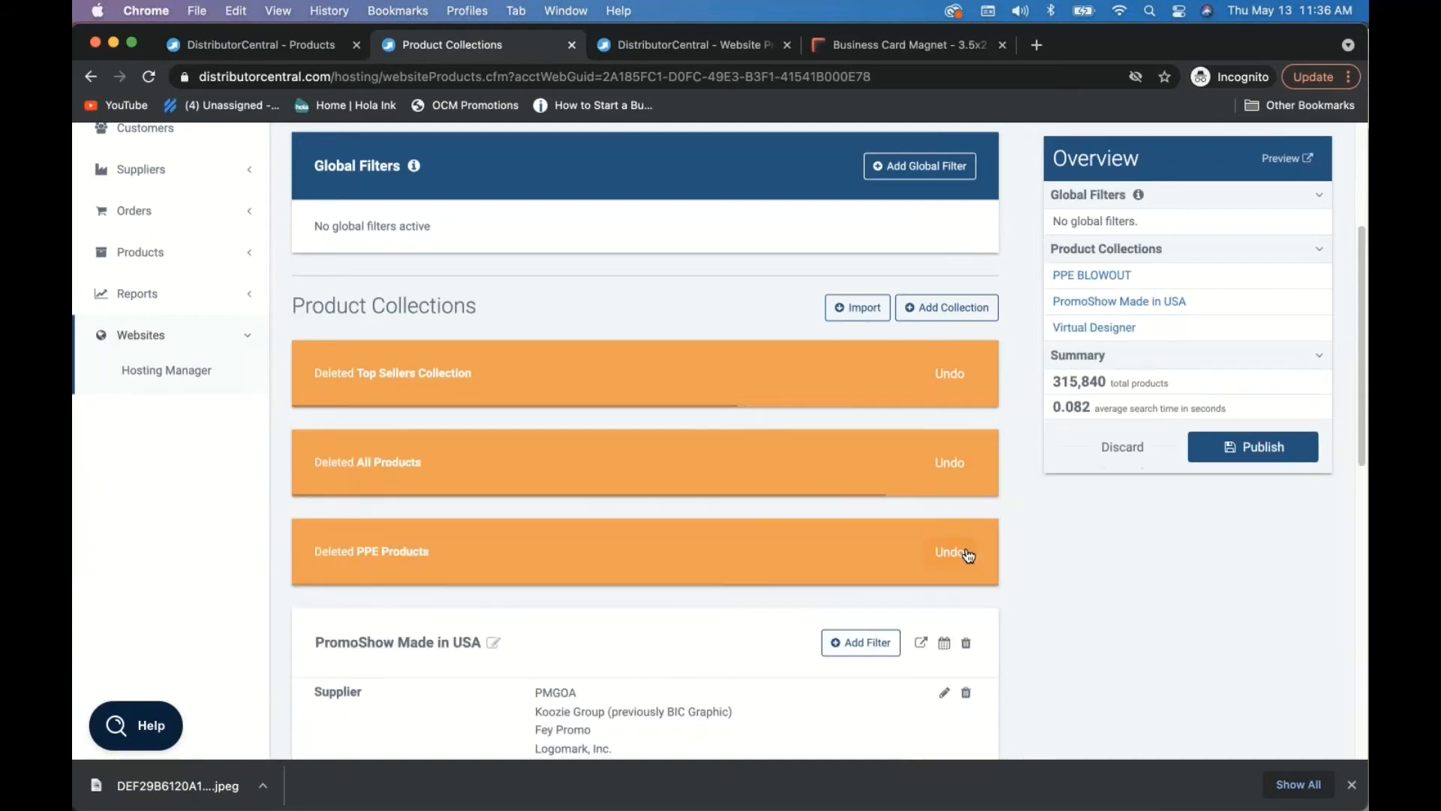
{"action": "scroll", "coordinate": [967, 552], "scroll_direction": "down", "scroll_amount": 2}
{"action": "left_click", "coordinate": [965, 515]}
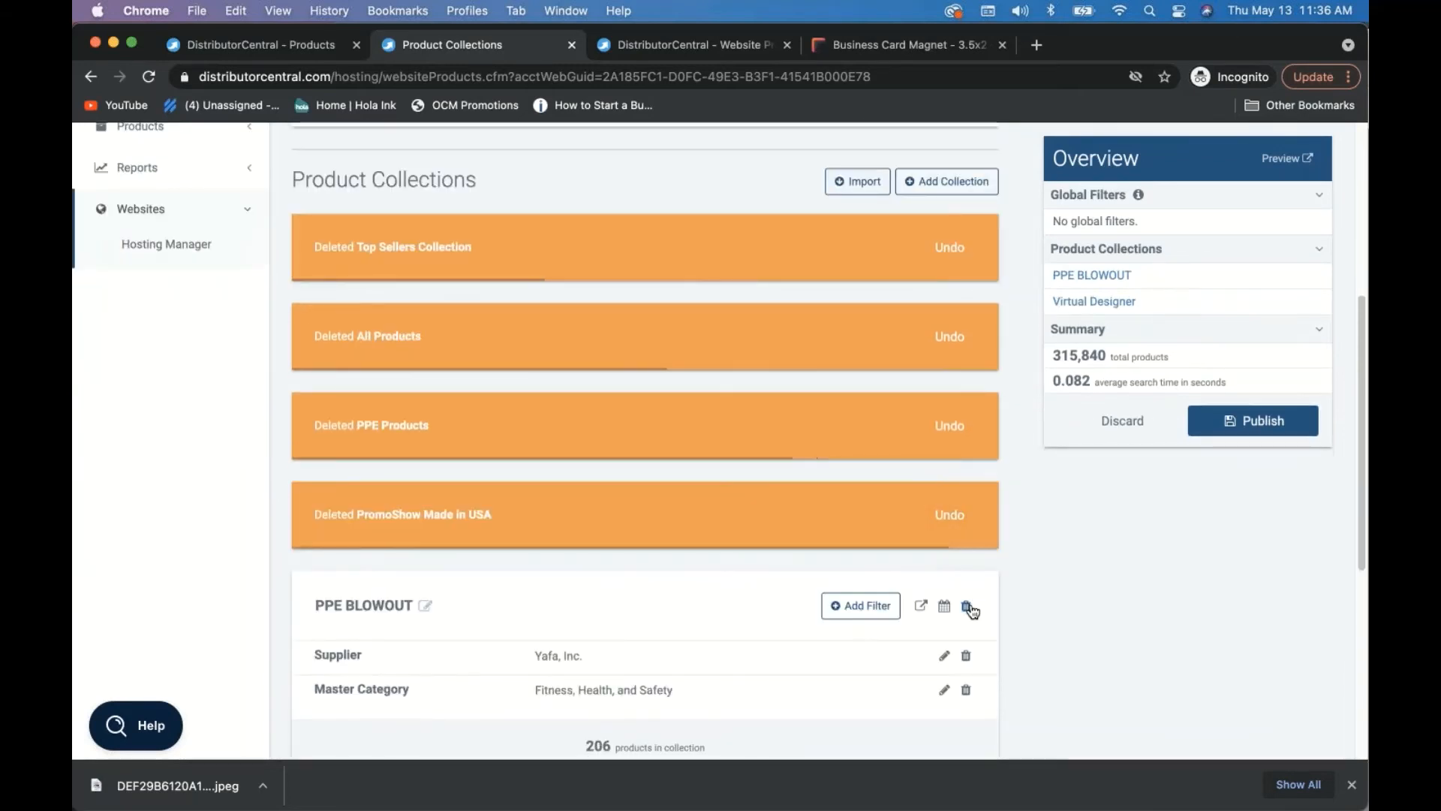
{"action": "left_click", "coordinate": [966, 605]}
{"action": "scroll", "coordinate": [972, 597], "scroll_direction": "down", "scroll_amount": 2}
{"action": "left_click", "coordinate": [969, 593]}
{"action": "scroll", "coordinate": [751, 601], "scroll_direction": "down", "scroll_amount": 2}
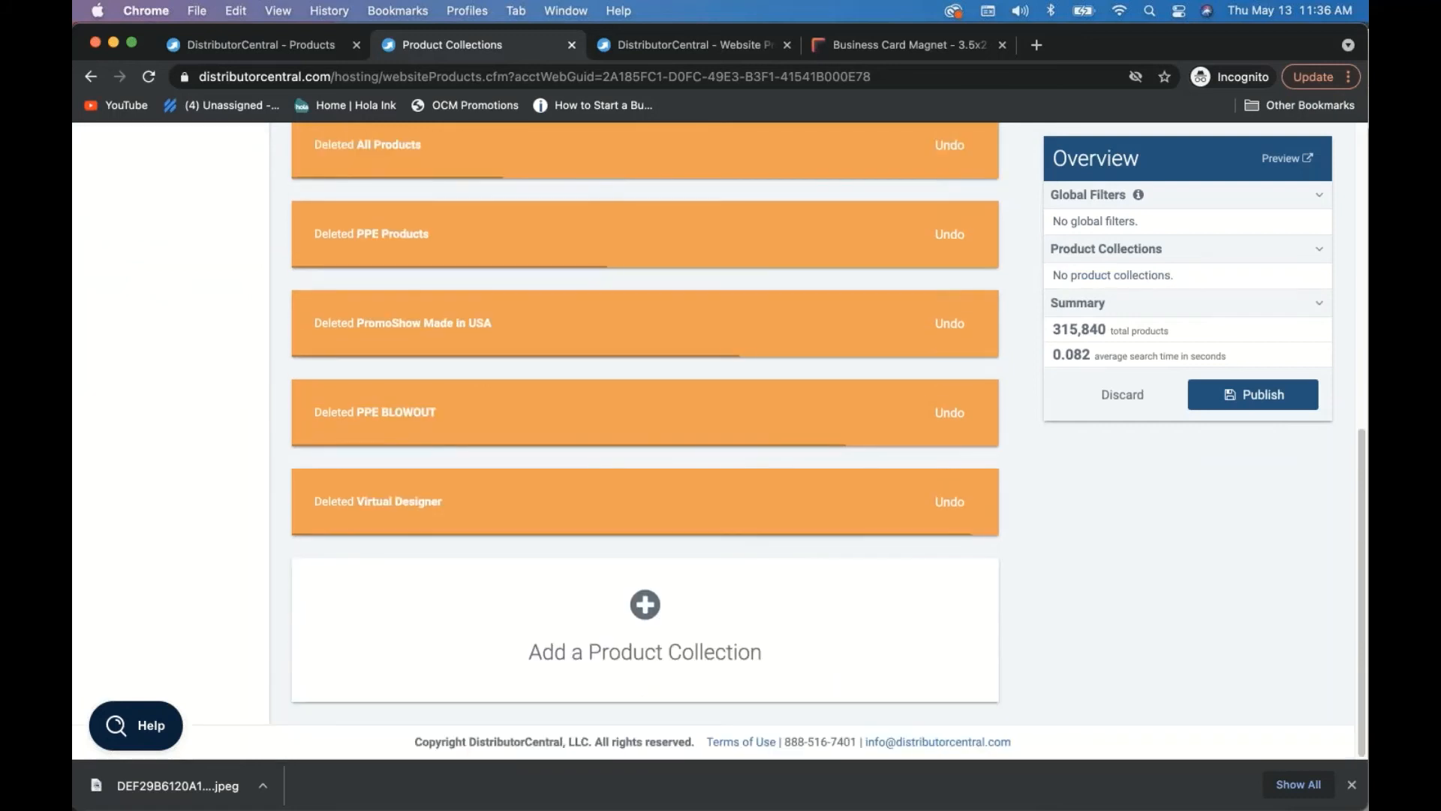
{"action": "left_click", "coordinate": [644, 605]}
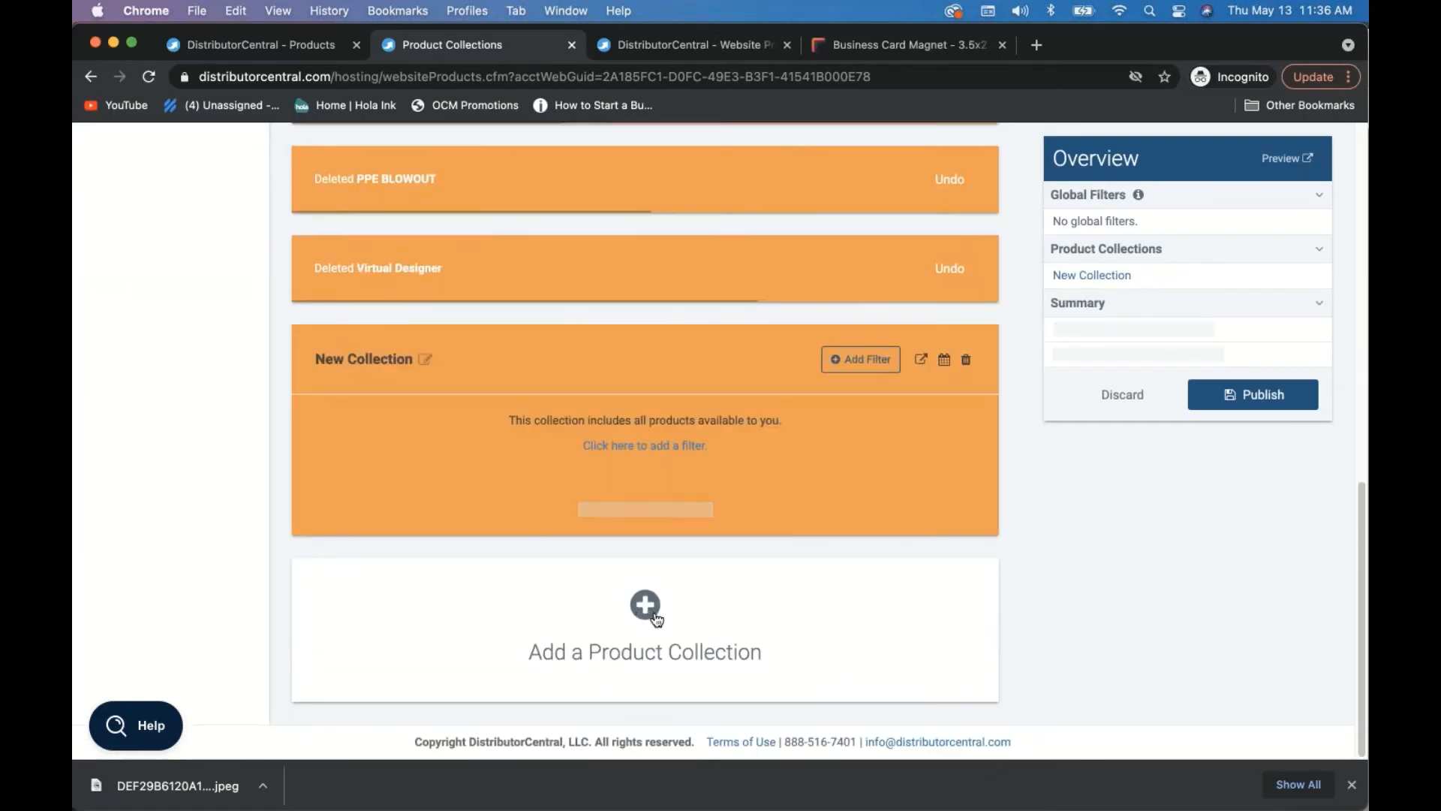
- Name the new collection Great Homes and filter it to the Great Homes product list
{"action": "triple_click", "coordinate": [400, 326]}
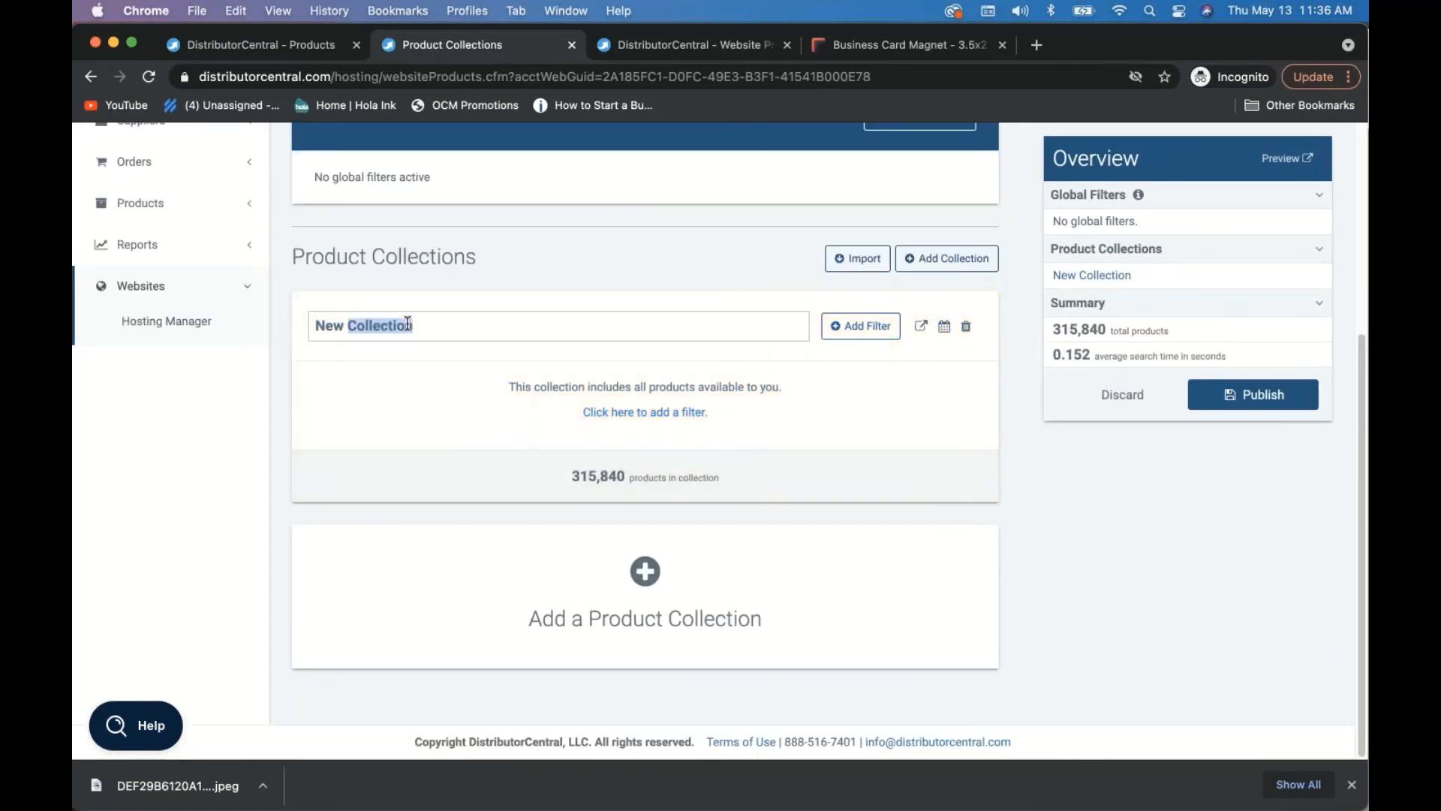
{"action": "type", "text": "Great Homes"}
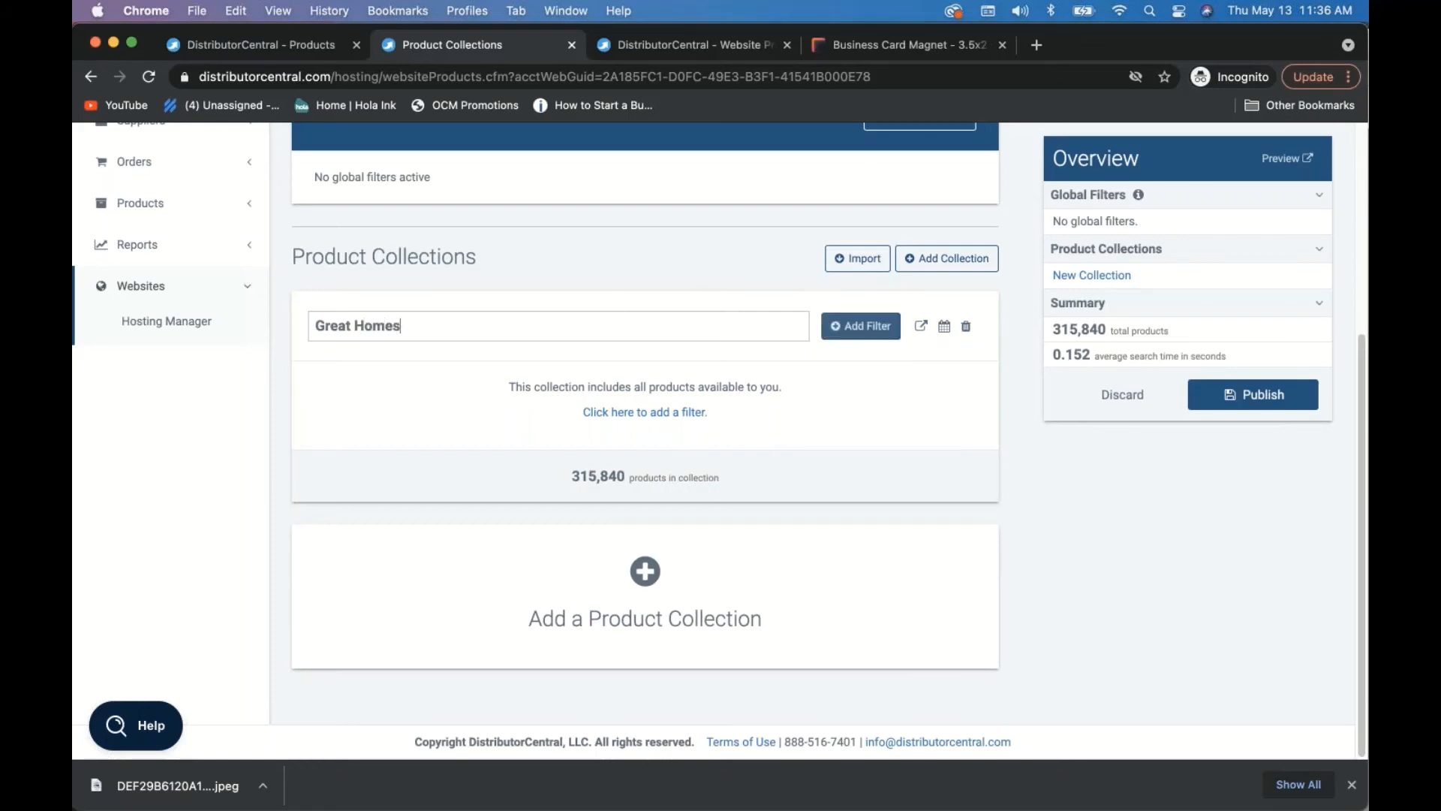
{"action": "left_click", "coordinate": [861, 325]}
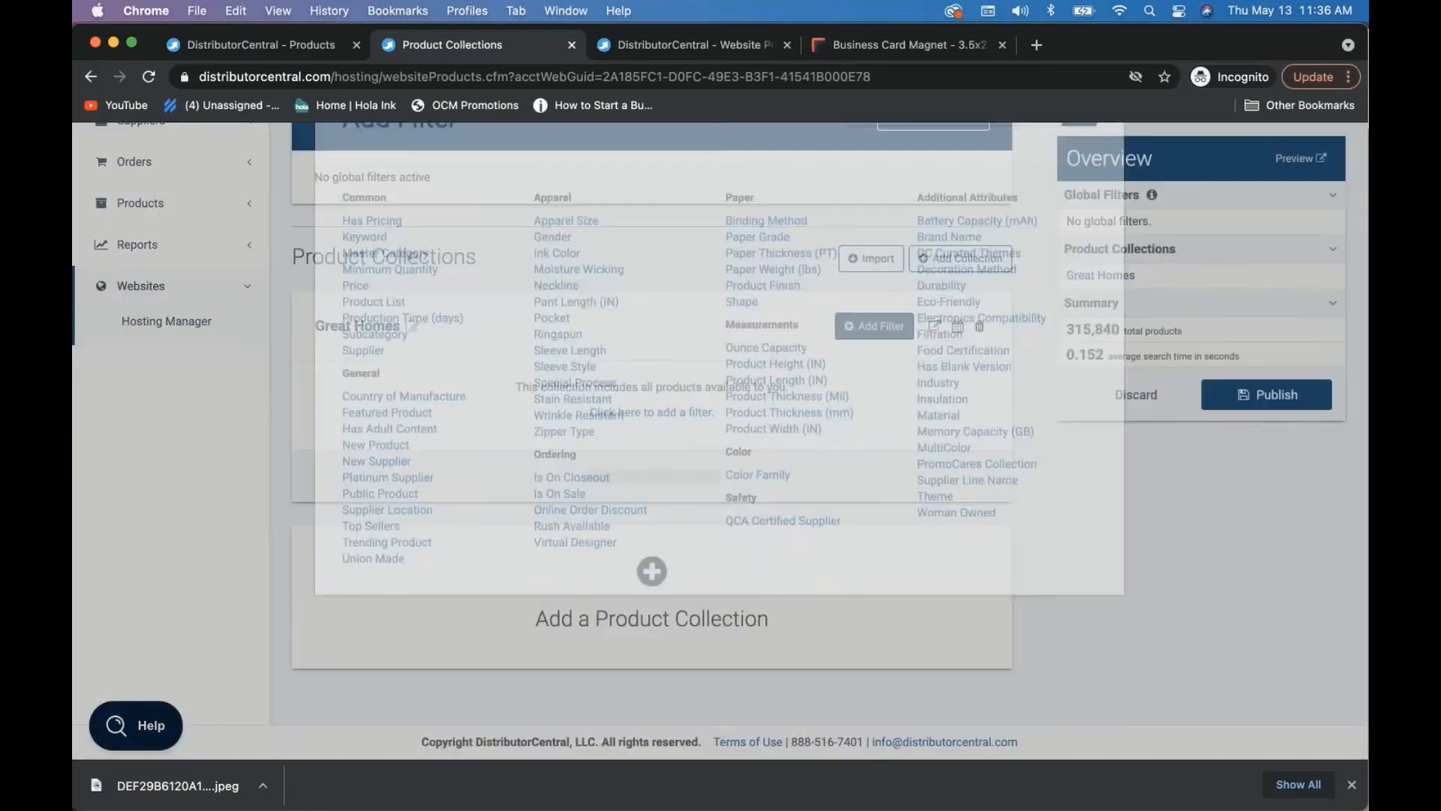
{"action": "left_click", "coordinate": [368, 391]}
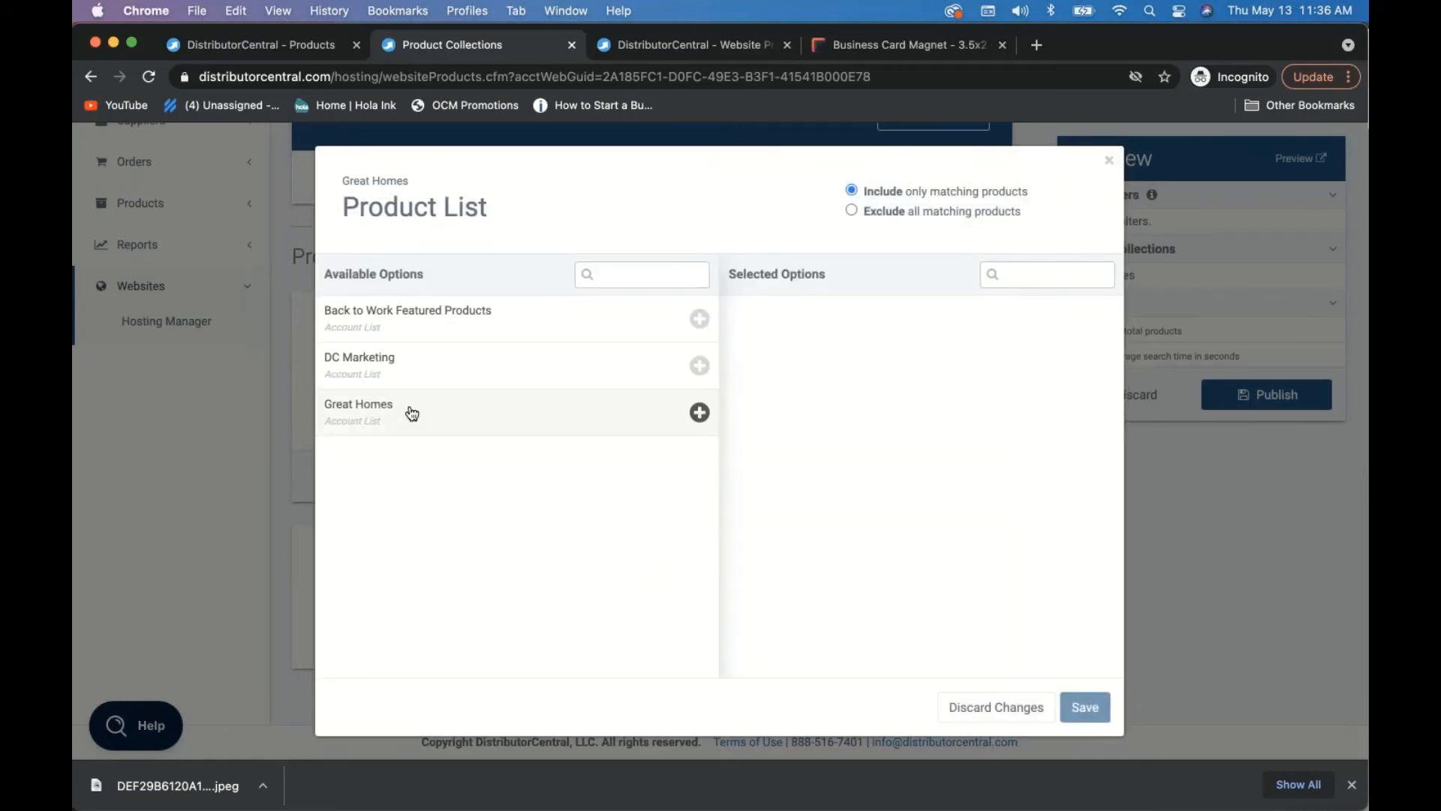
{"action": "left_click", "coordinate": [411, 413]}
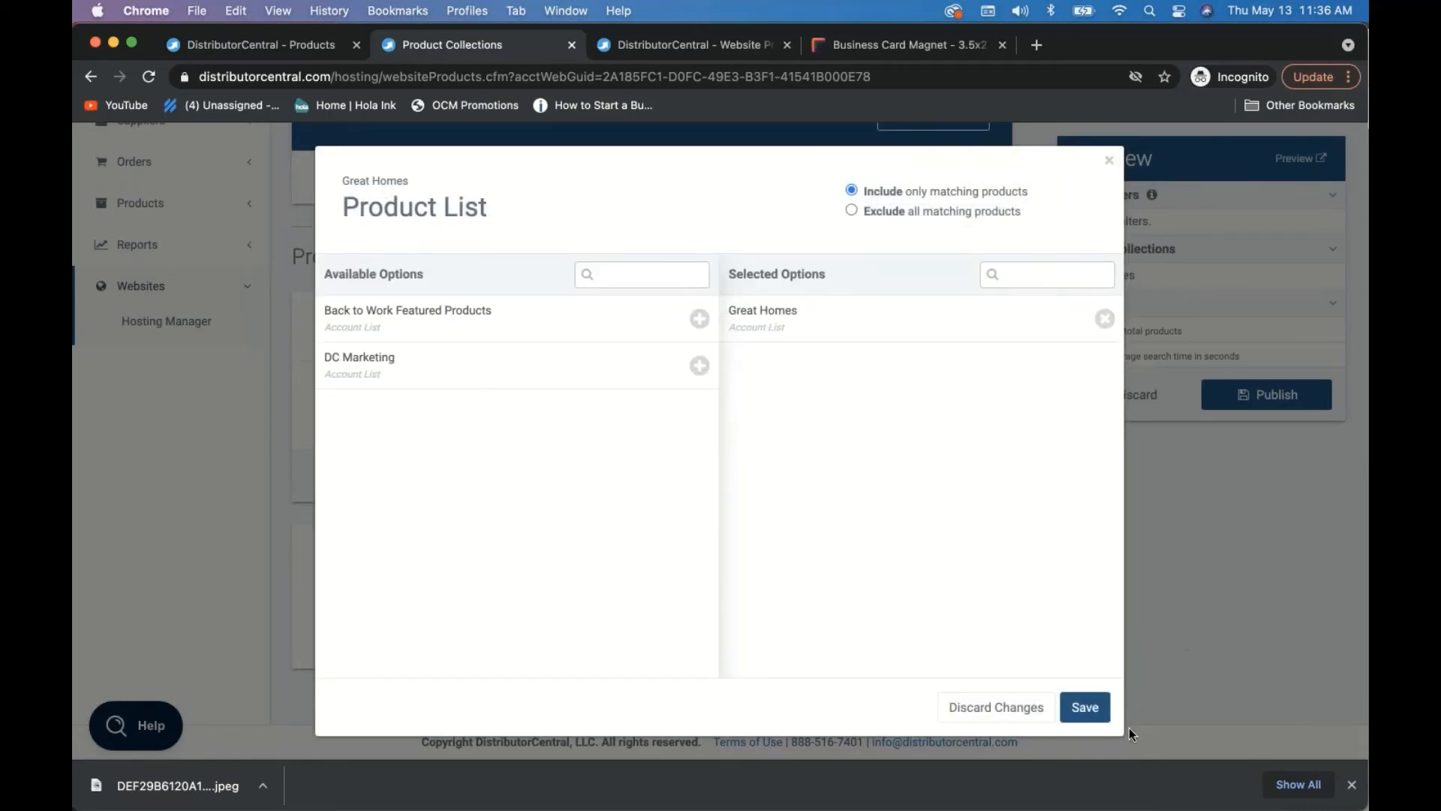
{"action": "left_click", "coordinate": [1085, 707]}
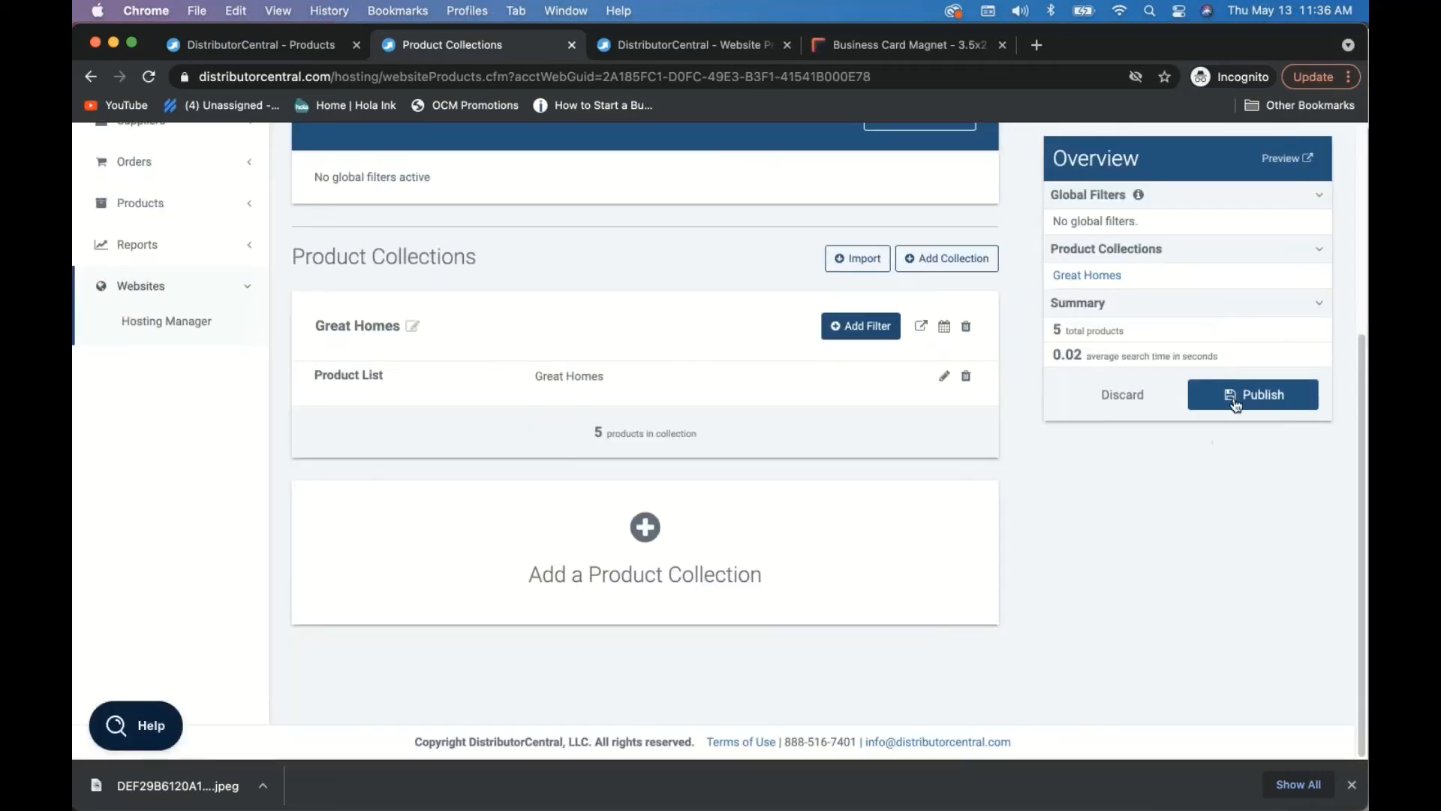
- Publish all changes and return to the Realty website page
{"action": "left_click", "coordinate": [1267, 400]}
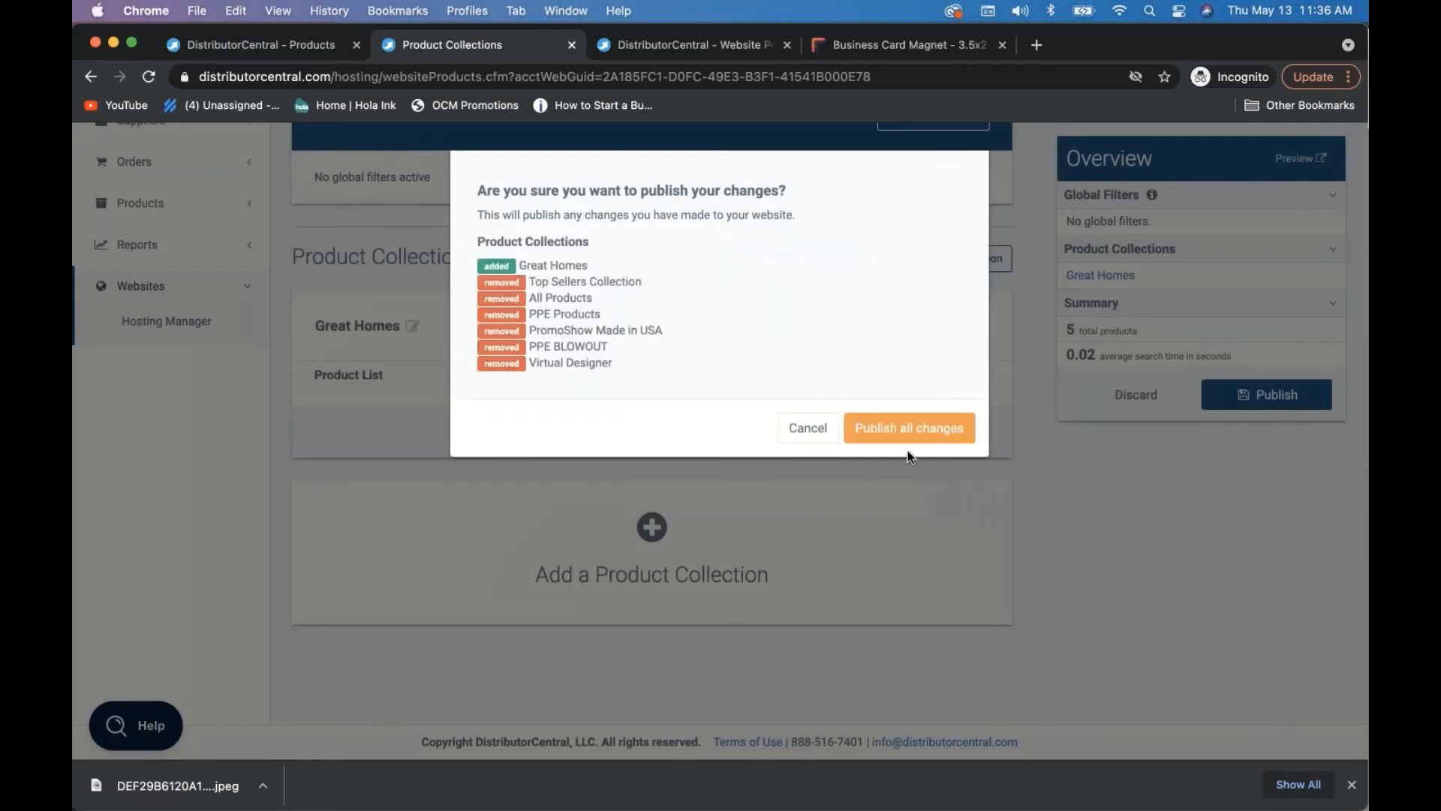
{"action": "left_click", "coordinate": [912, 430]}
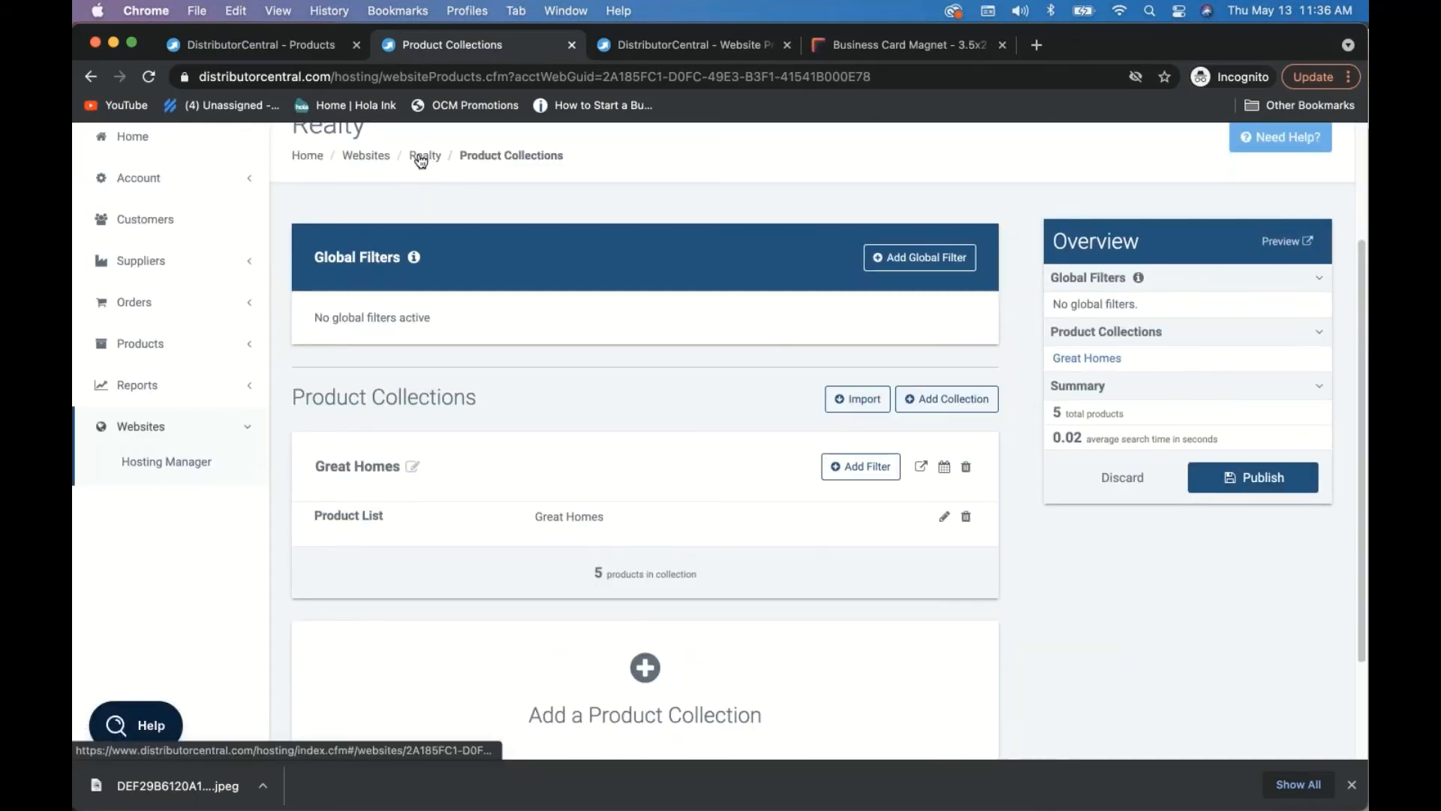
{"action": "left_click", "coordinate": [421, 158]}
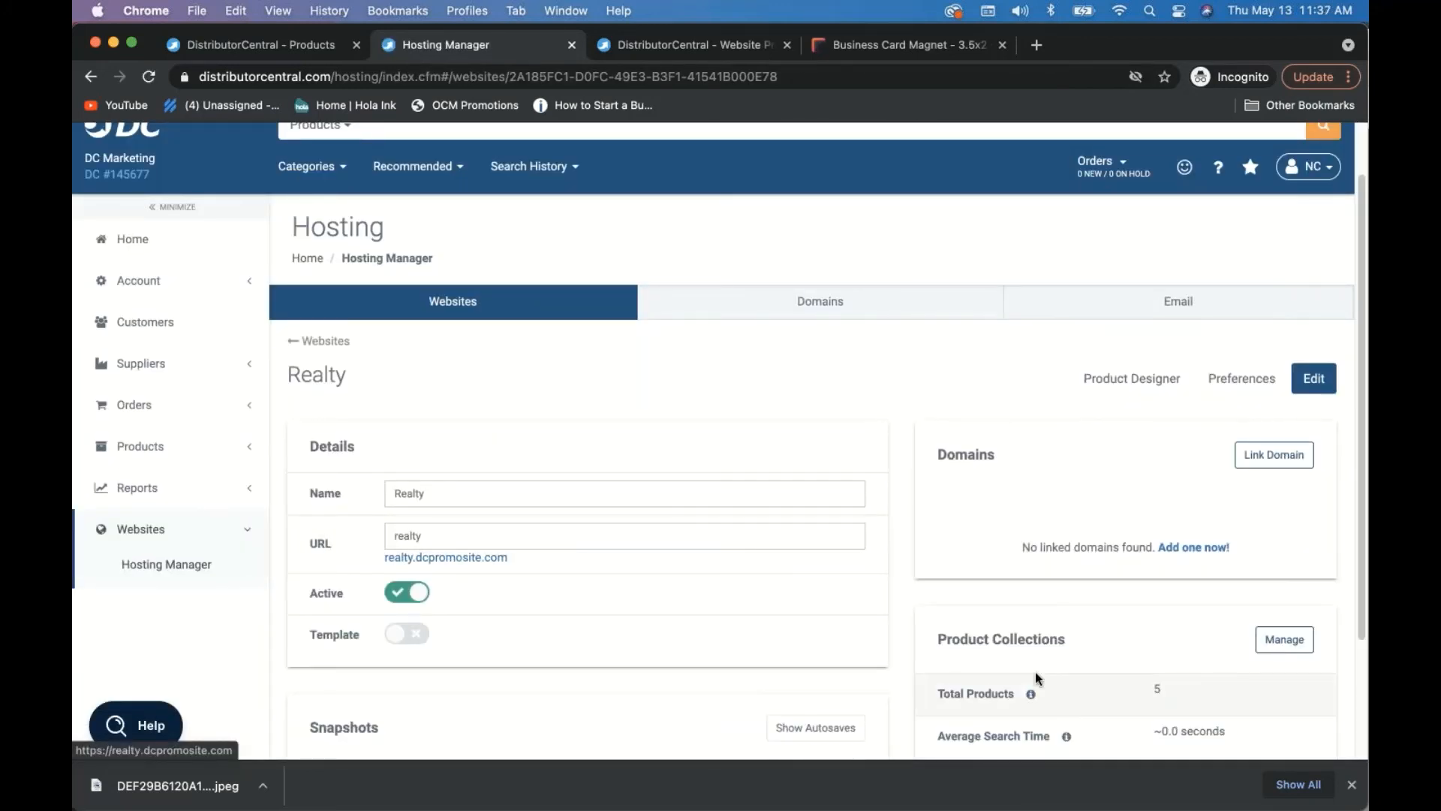
- Preview the Realty catalog and open the Business Card Magnet product page
{"action": "scroll", "coordinate": [1034, 673], "scroll_direction": "down", "scroll_amount": 3}
{"action": "left_click", "coordinate": [1279, 491]}
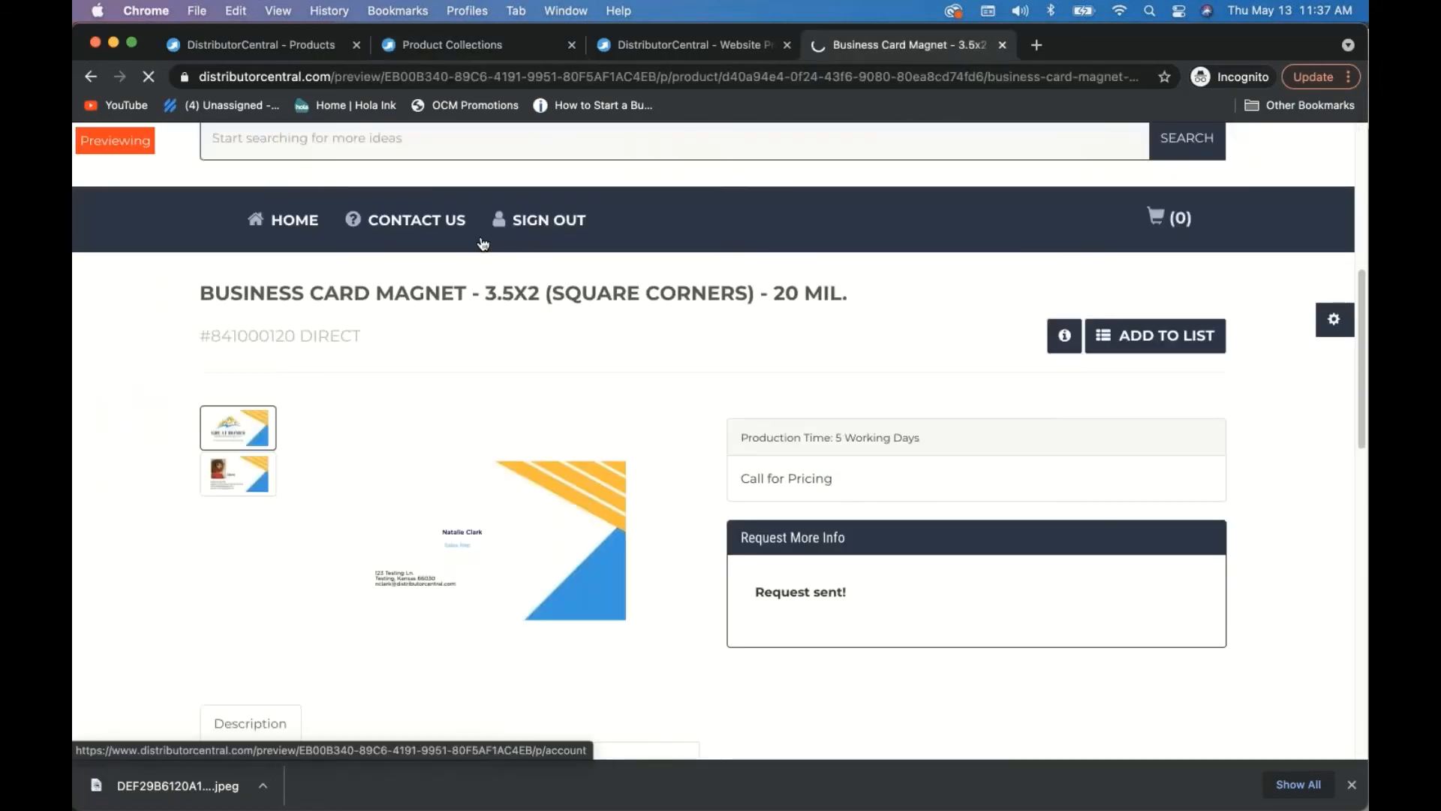
{"action": "scroll", "coordinate": [496, 398], "scroll_direction": "down", "scroll_amount": 8}
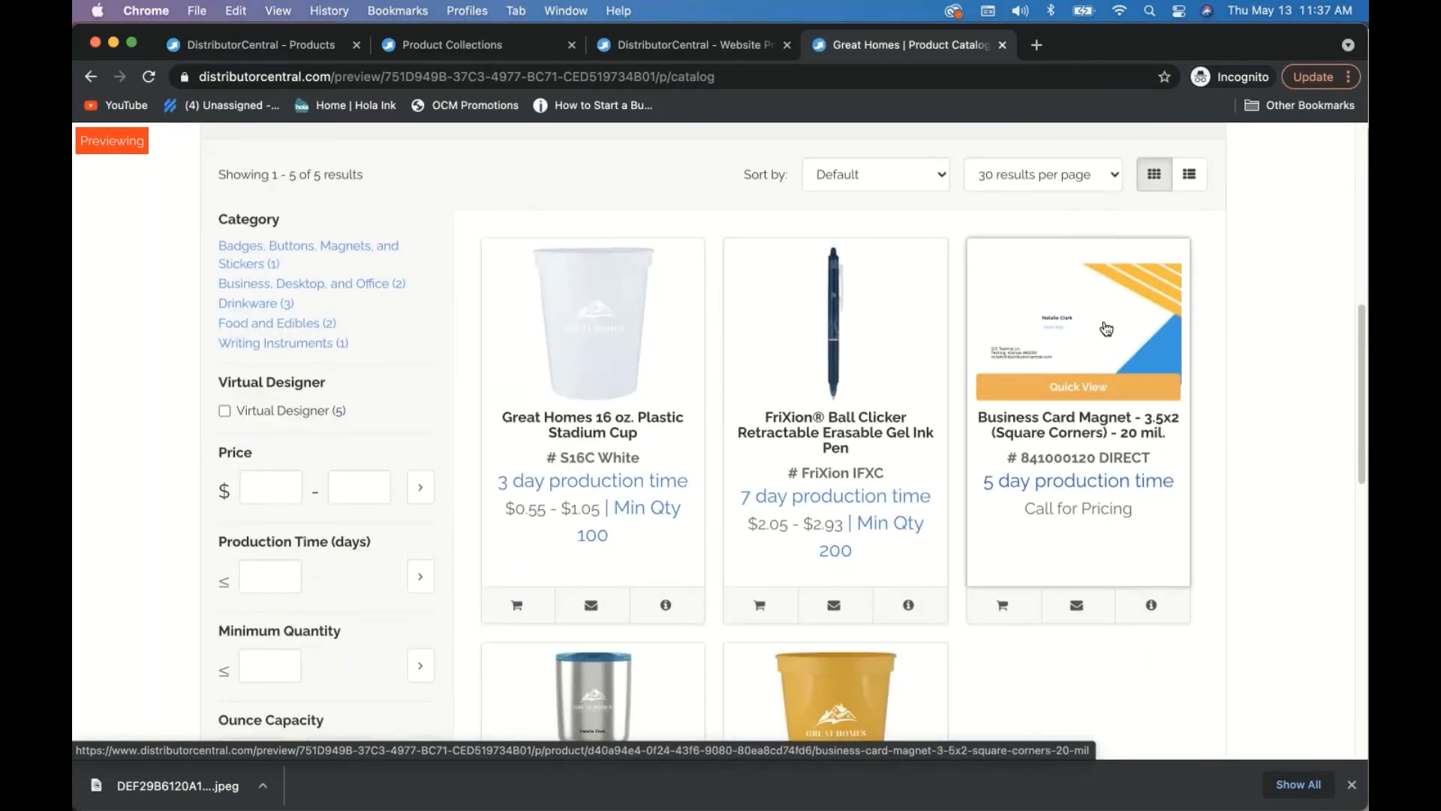
{"action": "left_click", "coordinate": [1106, 329]}
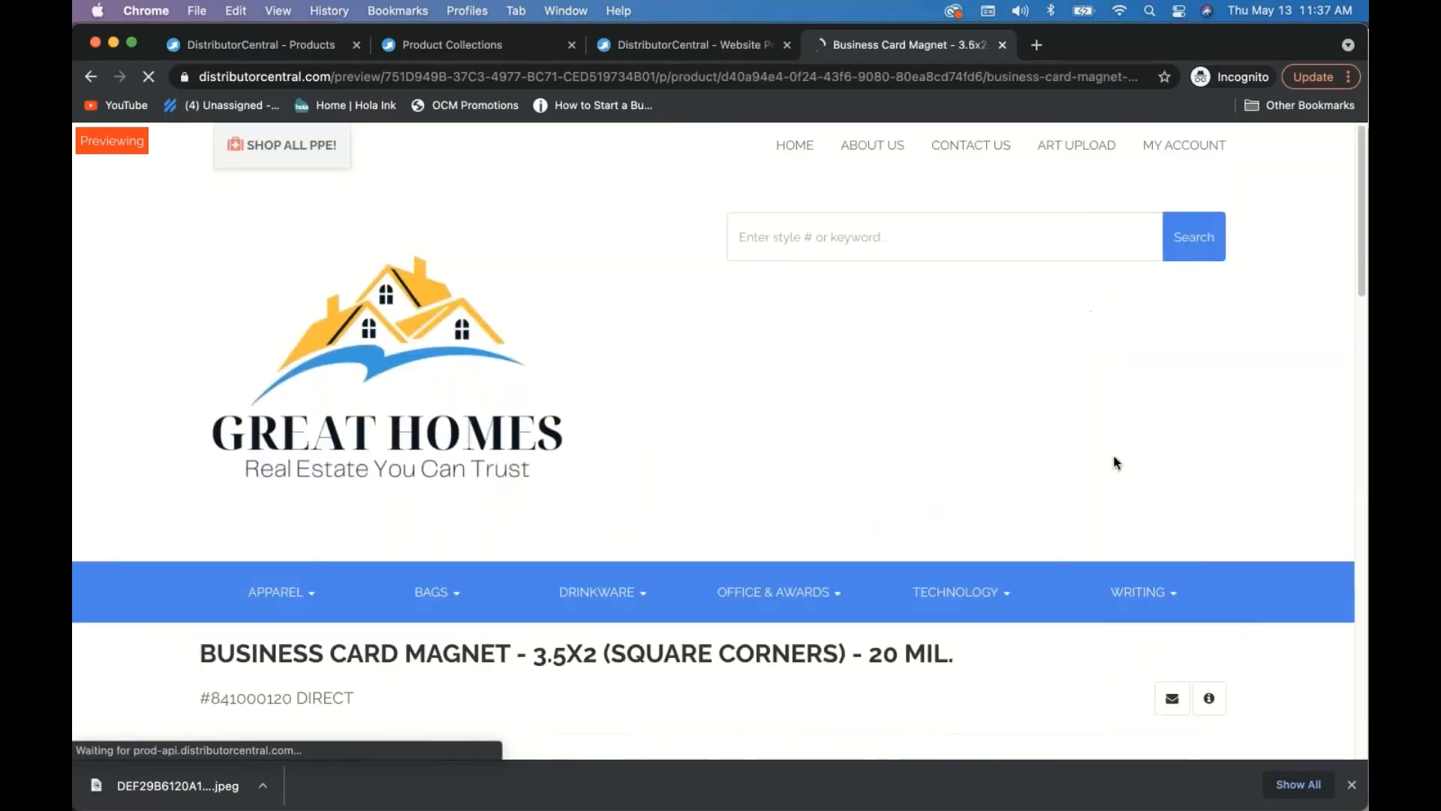
- Browse the magnet page, trying the Quantity Needed field of the request form
{"action": "scroll", "coordinate": [1108, 455], "scroll_direction": "down", "scroll_amount": 9}
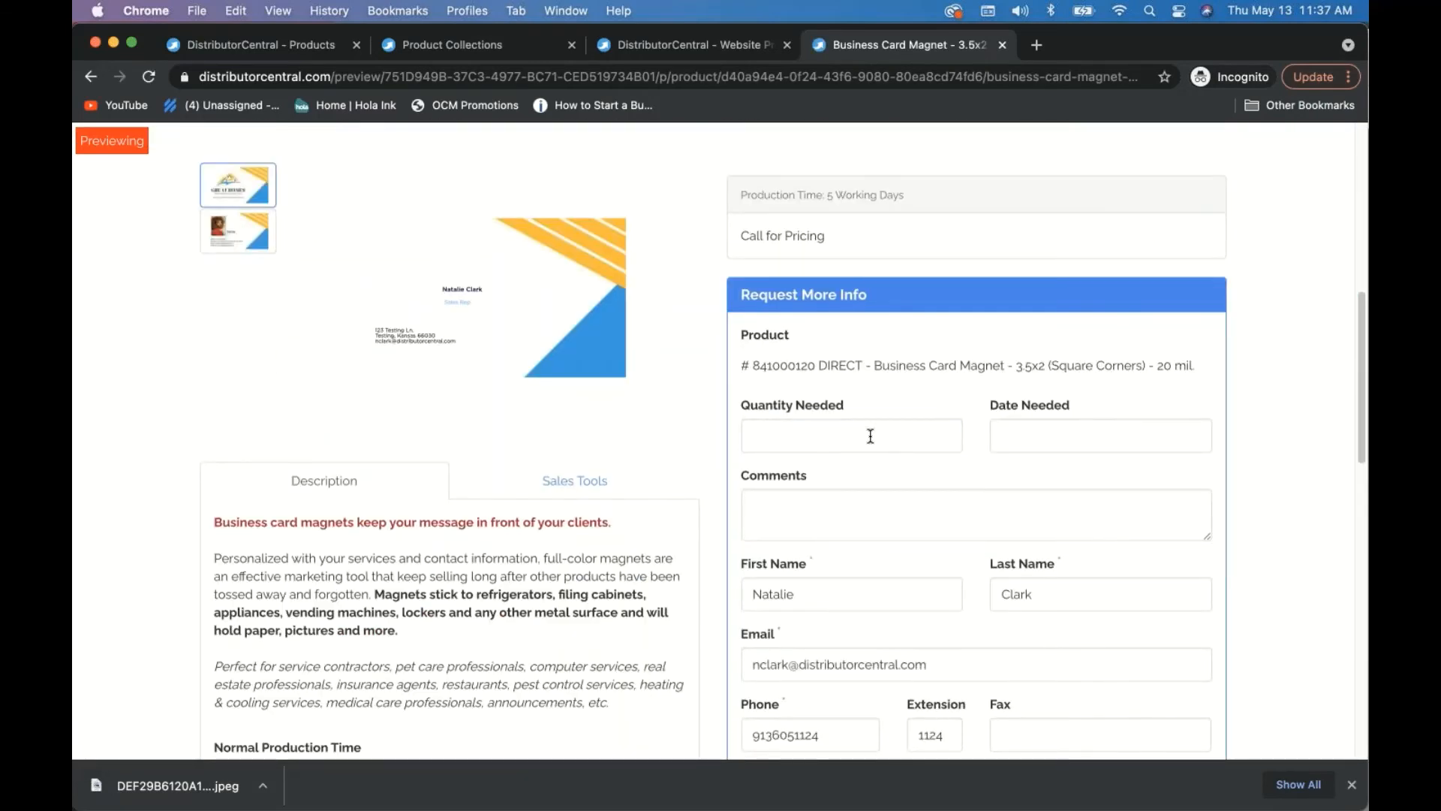
{"action": "left_click", "coordinate": [871, 436]}
{"action": "scroll", "coordinate": [971, 480], "scroll_direction": "down", "scroll_amount": 7}
{"action": "scroll", "coordinate": [970, 481], "scroll_direction": "up", "scroll_amount": 7}
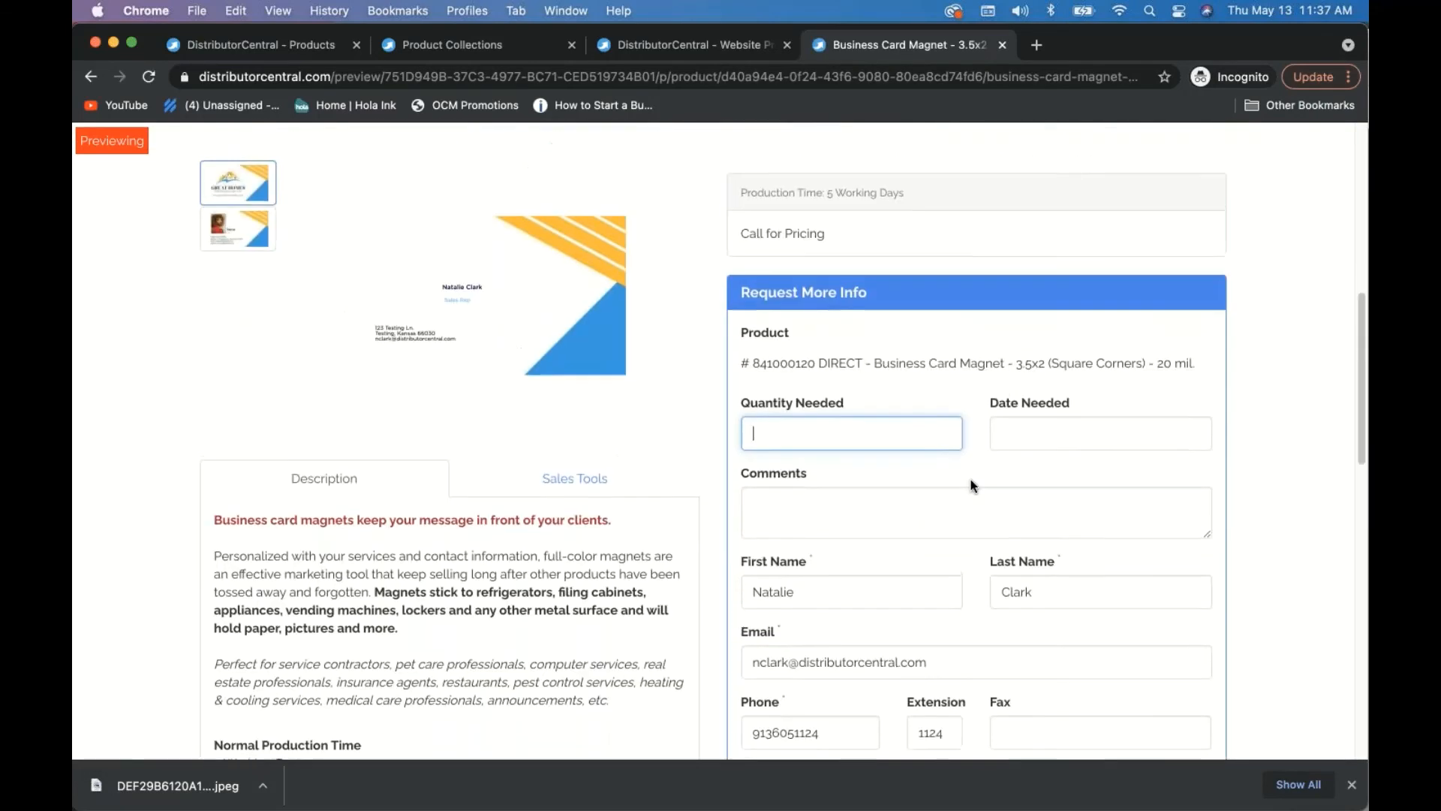
{"action": "scroll", "coordinate": [860, 380], "scroll_direction": "up", "scroll_amount": 6}
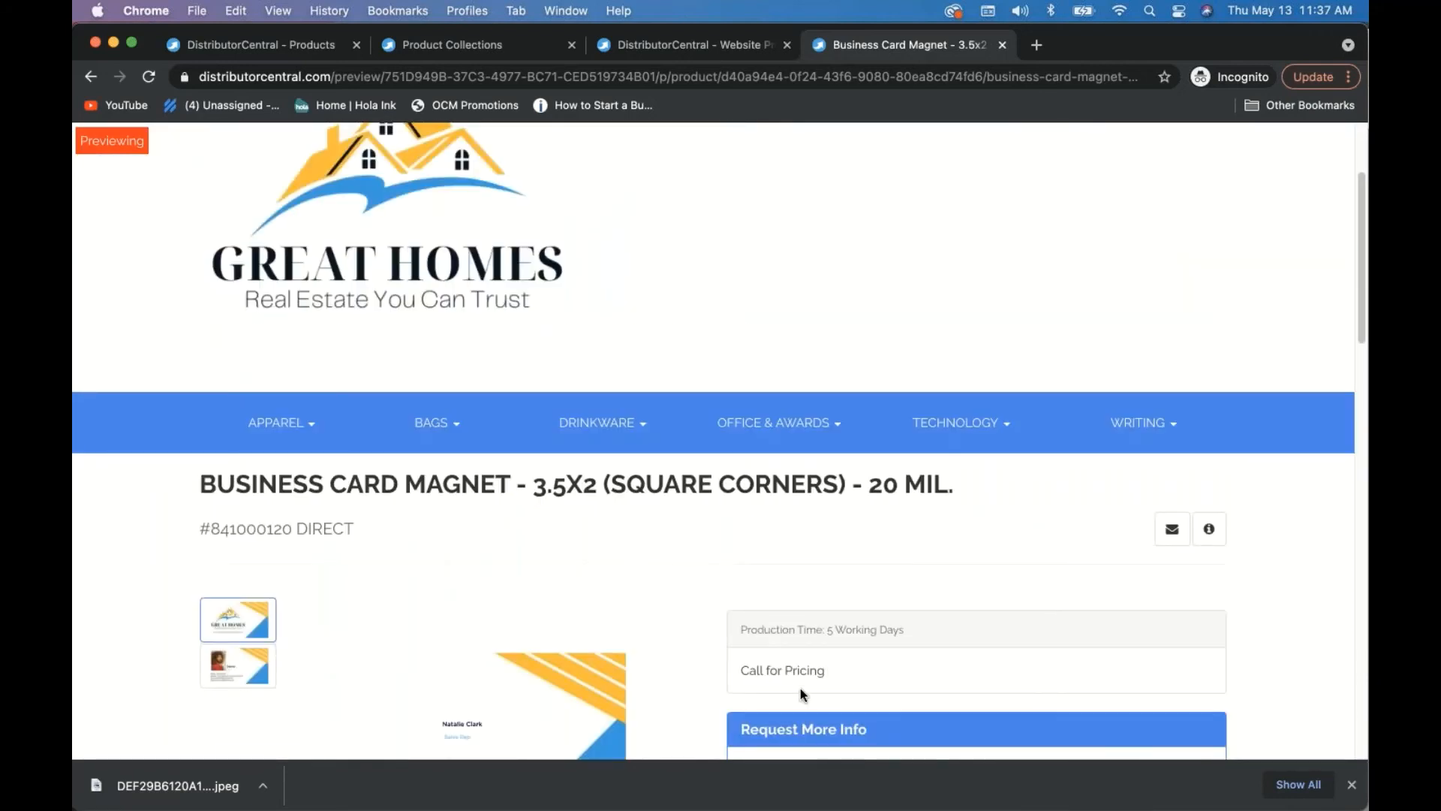
{"action": "scroll", "coordinate": [800, 687], "scroll_direction": "down", "scroll_amount": 2}
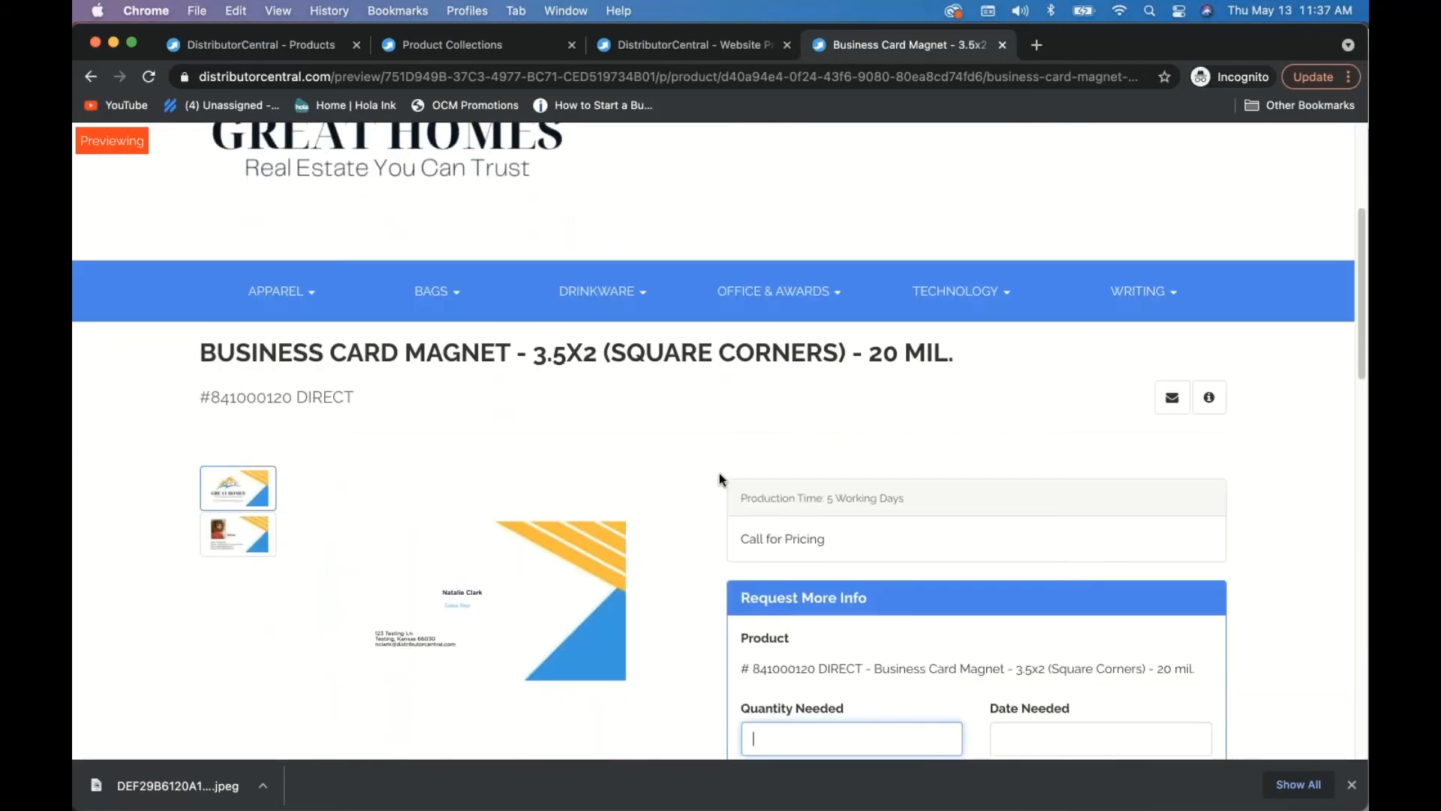
{"action": "scroll", "coordinate": [797, 546], "scroll_direction": "down", "scroll_amount": 1}
{"action": "scroll", "coordinate": [797, 546], "scroll_direction": "up", "scroll_amount": 4}
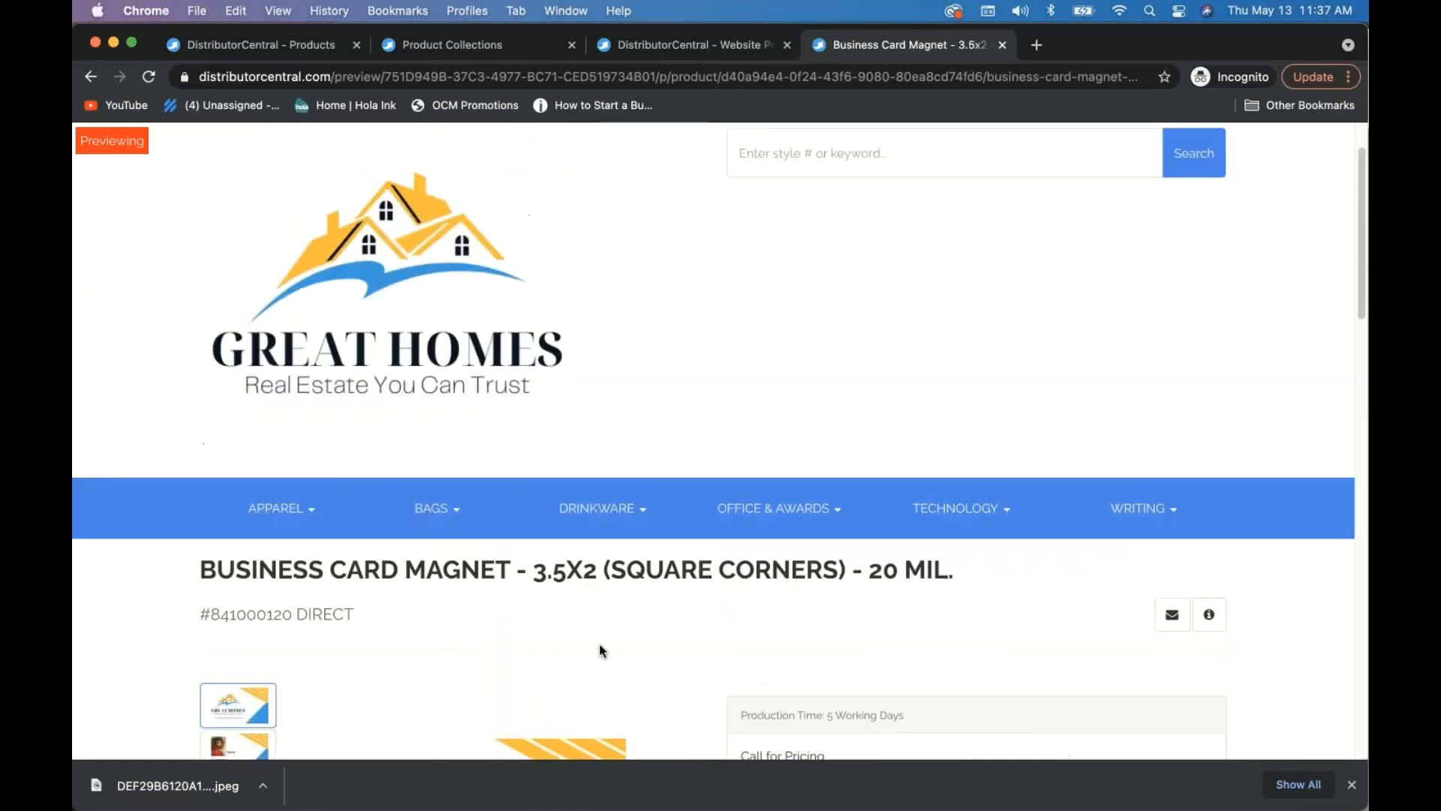
{"action": "scroll", "coordinate": [431, 444], "scroll_direction": "down", "scroll_amount": 2}
{"action": "scroll", "coordinate": [582, 431], "scroll_direction": "up", "scroll_amount": 3}
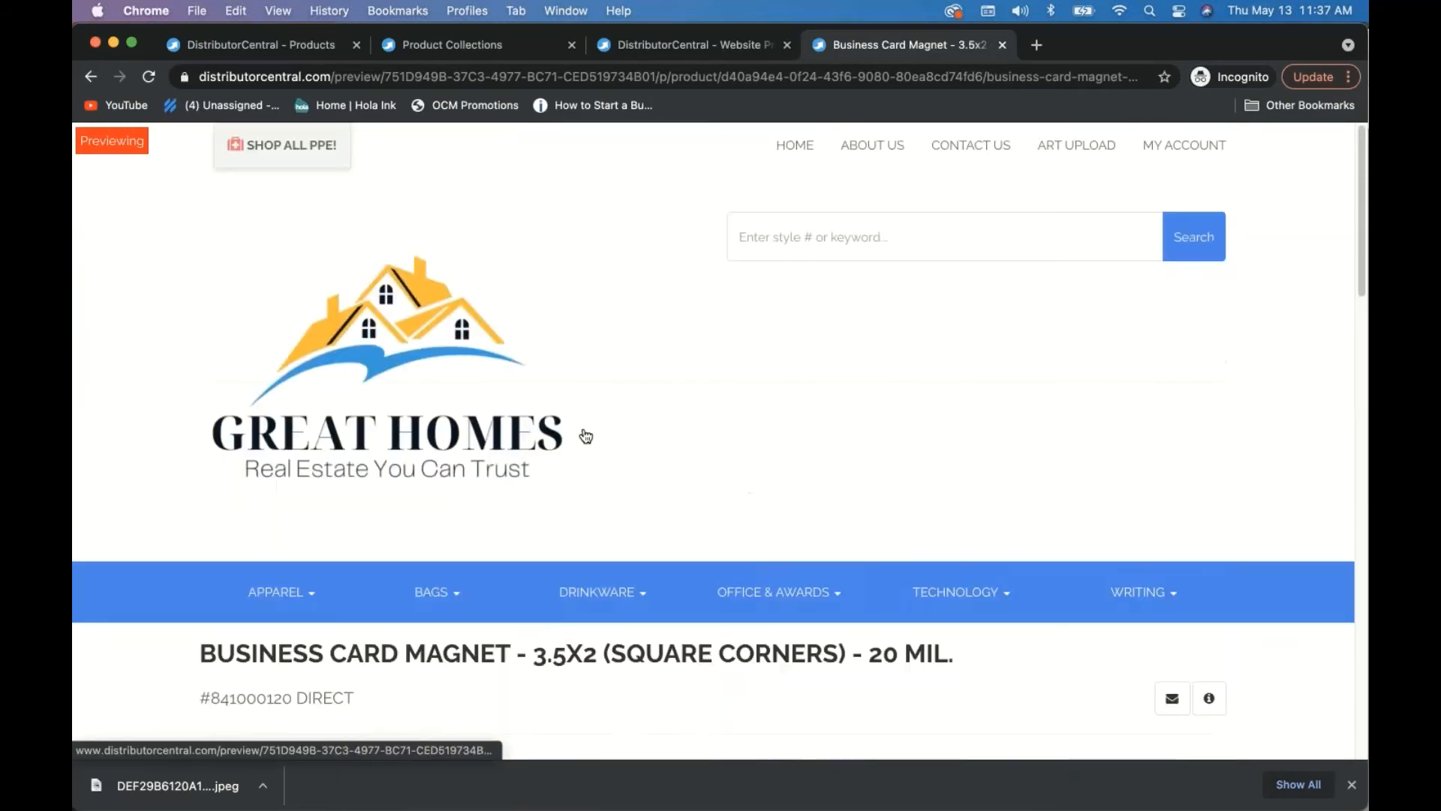
- Return to the main DistributorCentral tab and expand the account navigation section
{"action": "left_click", "coordinate": [277, 42]}
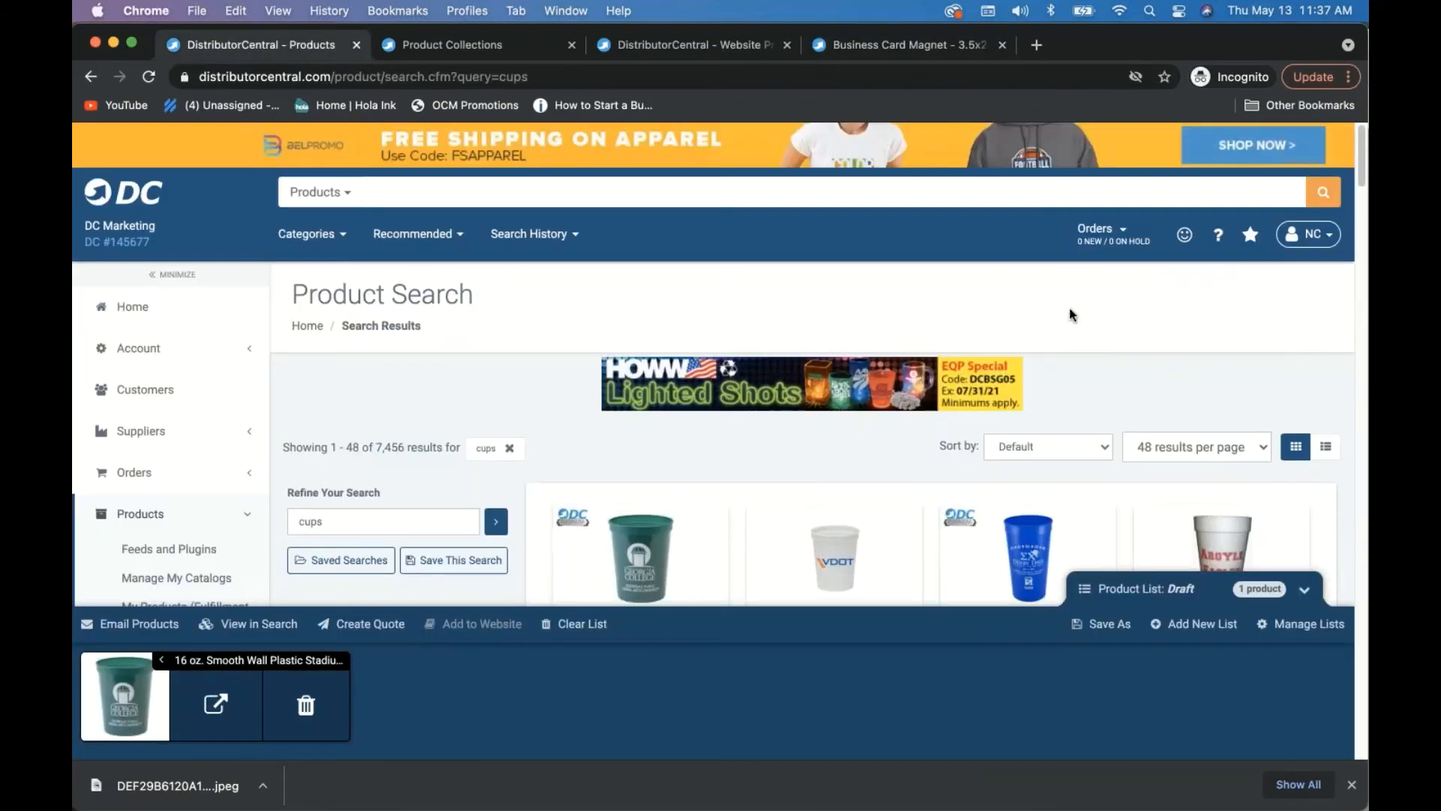
{"action": "left_click", "coordinate": [1309, 240]}
{"action": "left_click", "coordinate": [151, 347]}
- Log in as the child account and edit the Business Card Magnet in its product list
{"action": "left_click", "coordinate": [182, 422]}
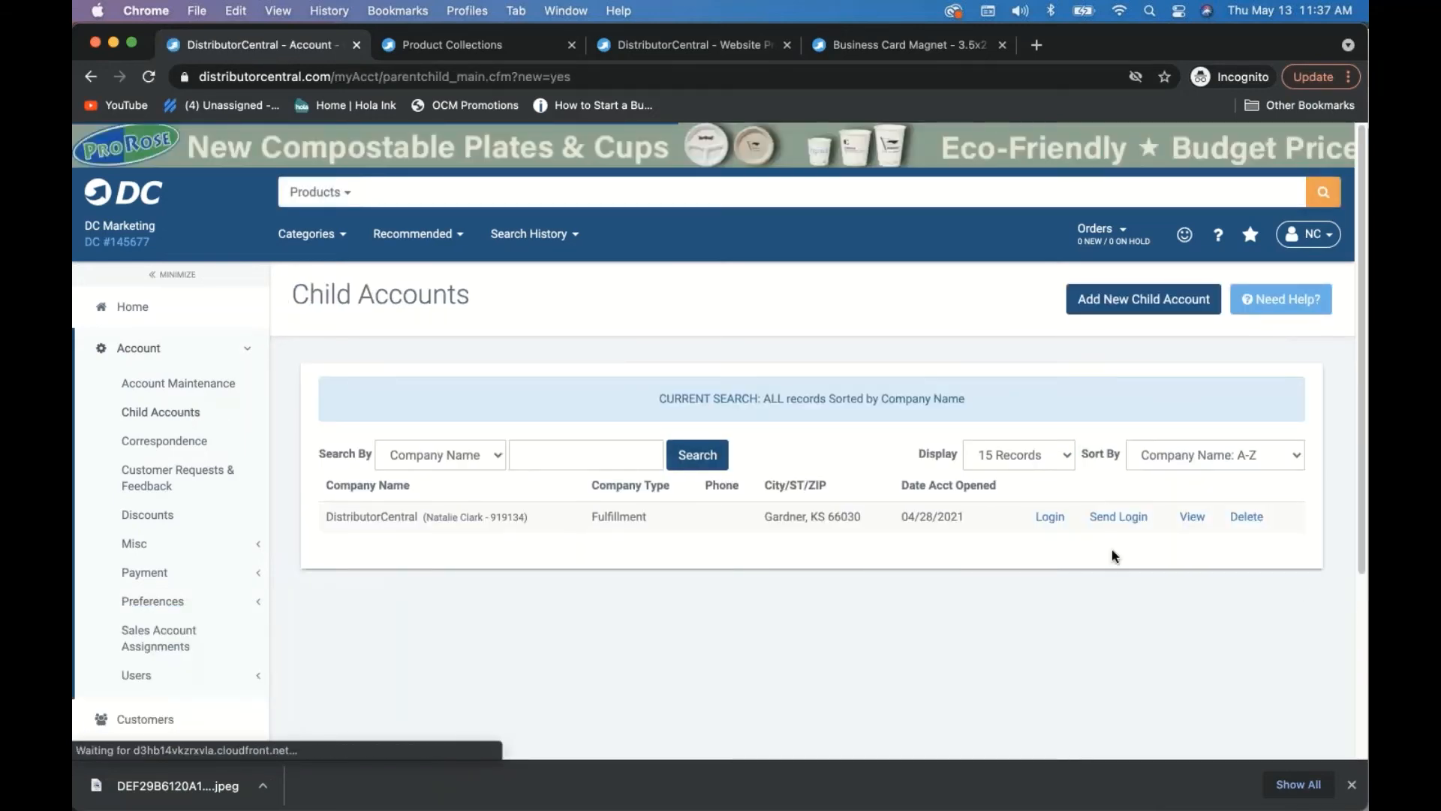
{"action": "left_click", "coordinate": [1050, 517]}
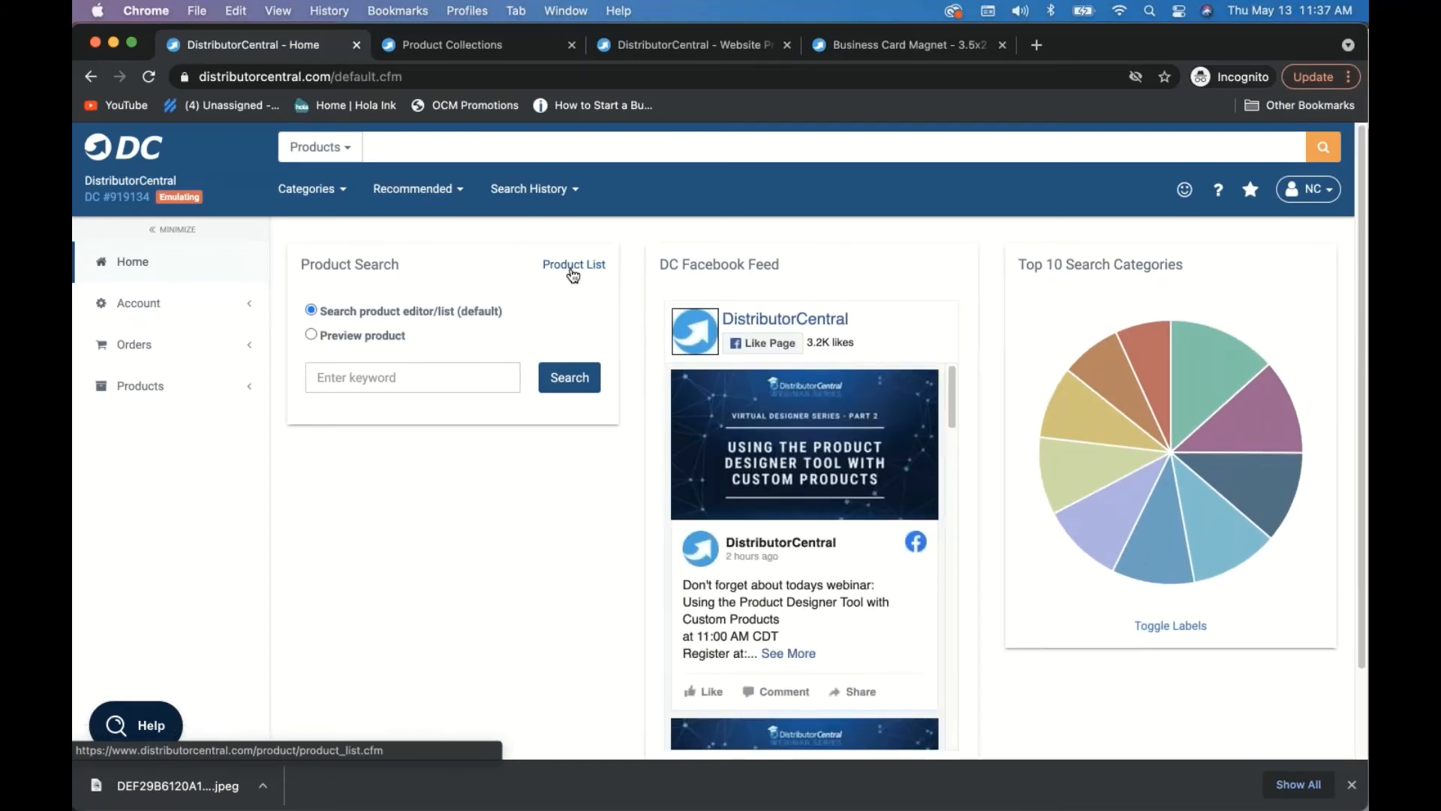
{"action": "left_click", "coordinate": [572, 269]}
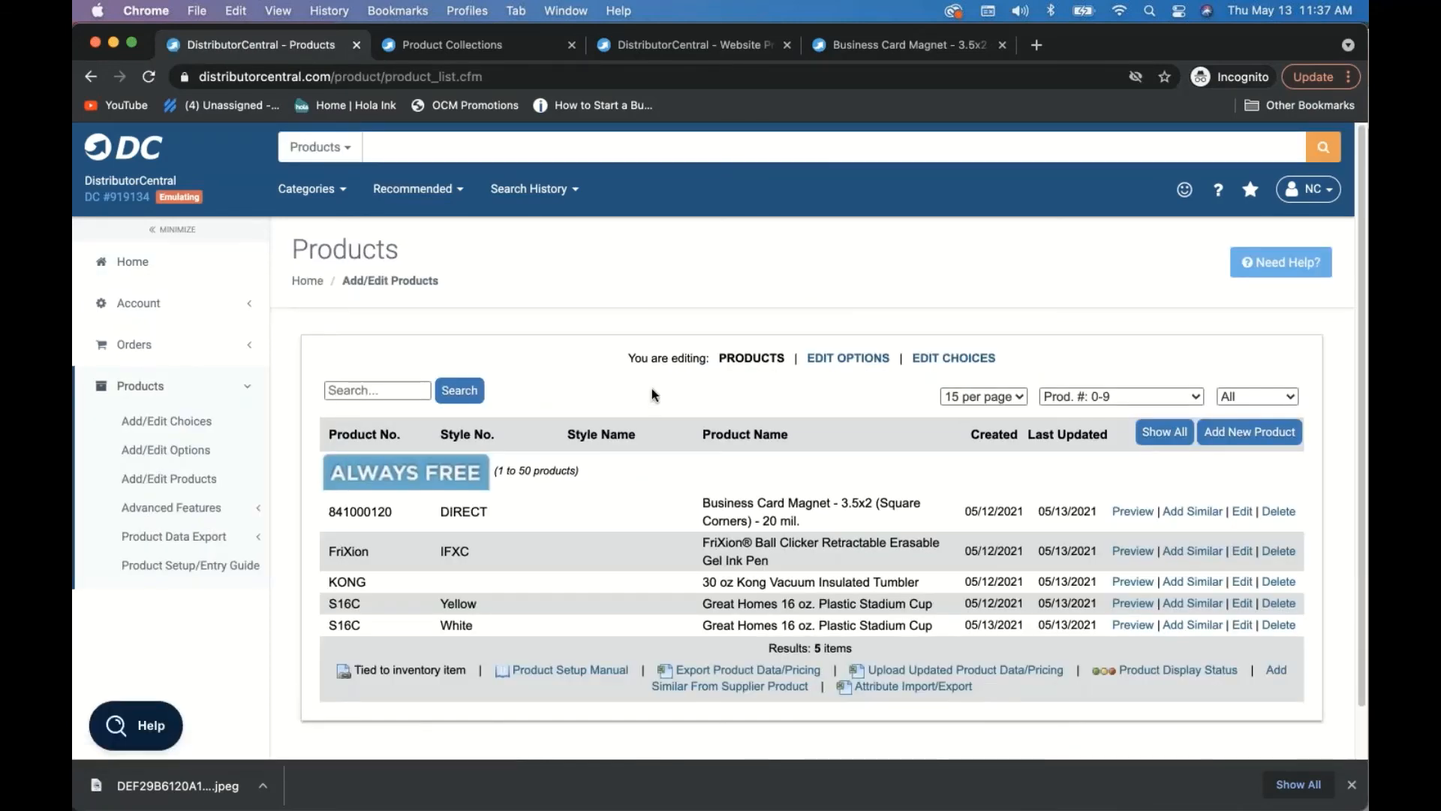
{"action": "scroll", "coordinate": [652, 410], "scroll_direction": "down", "scroll_amount": 1}
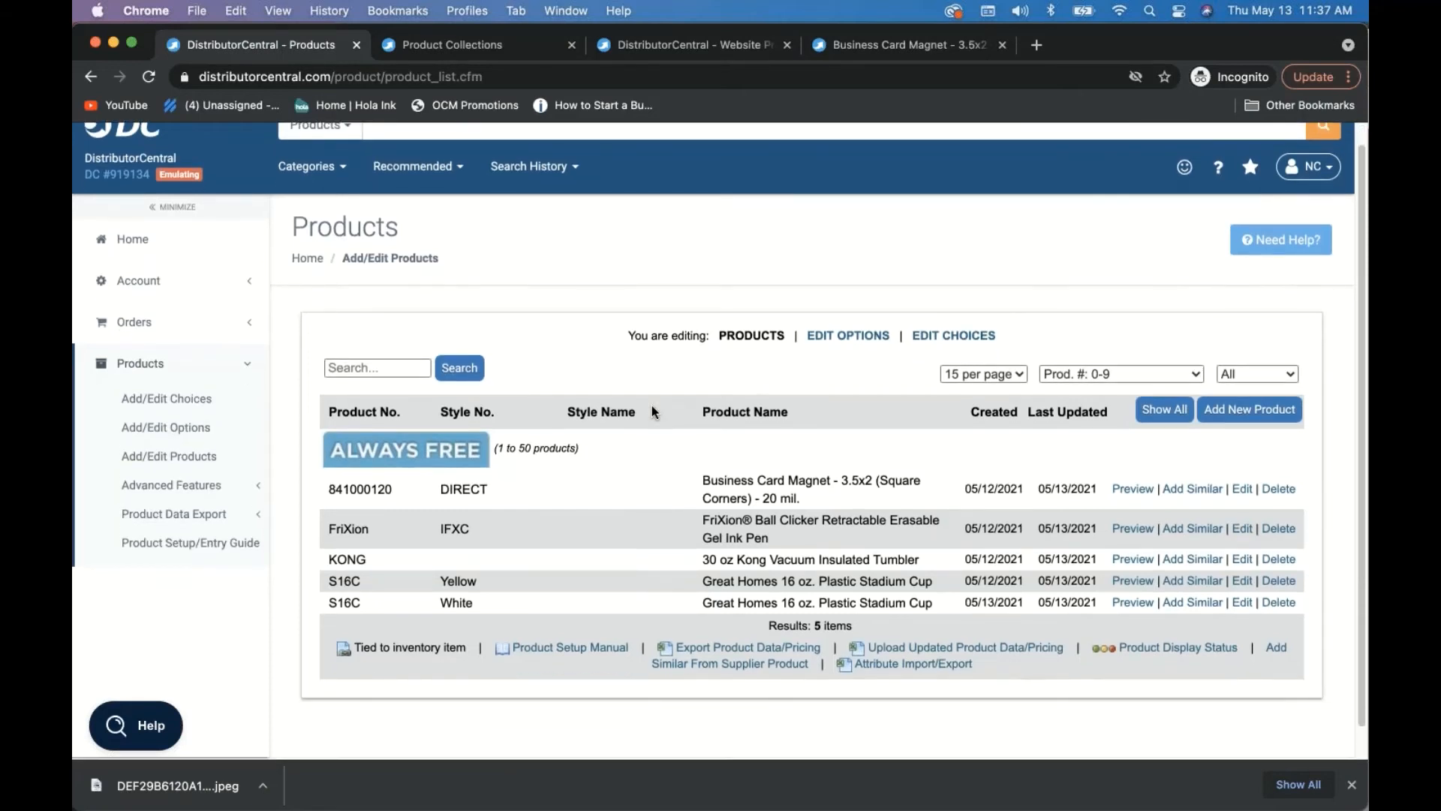
{"action": "scroll", "coordinate": [651, 411], "scroll_direction": "down", "scroll_amount": 1}
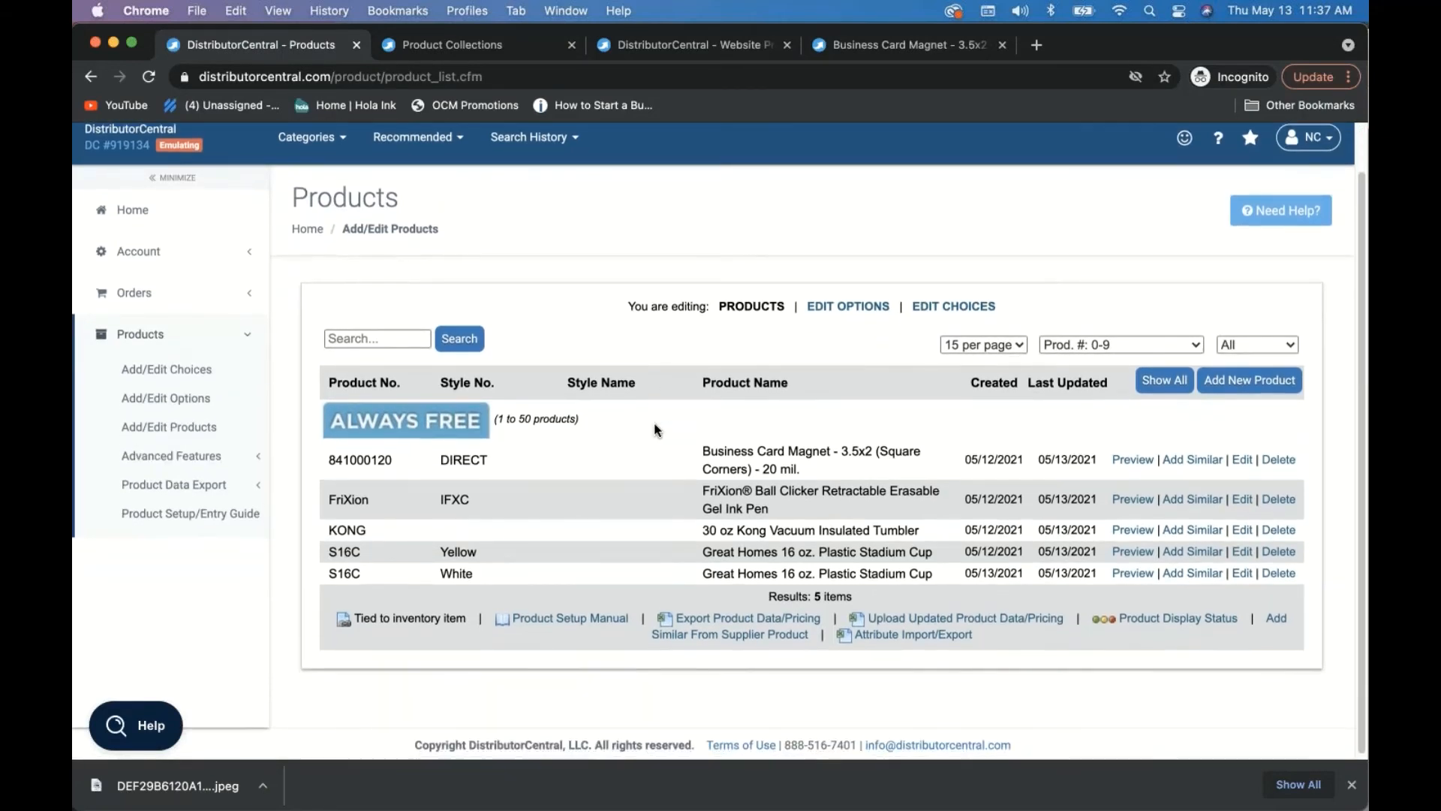
{"action": "left_click", "coordinate": [1243, 460]}
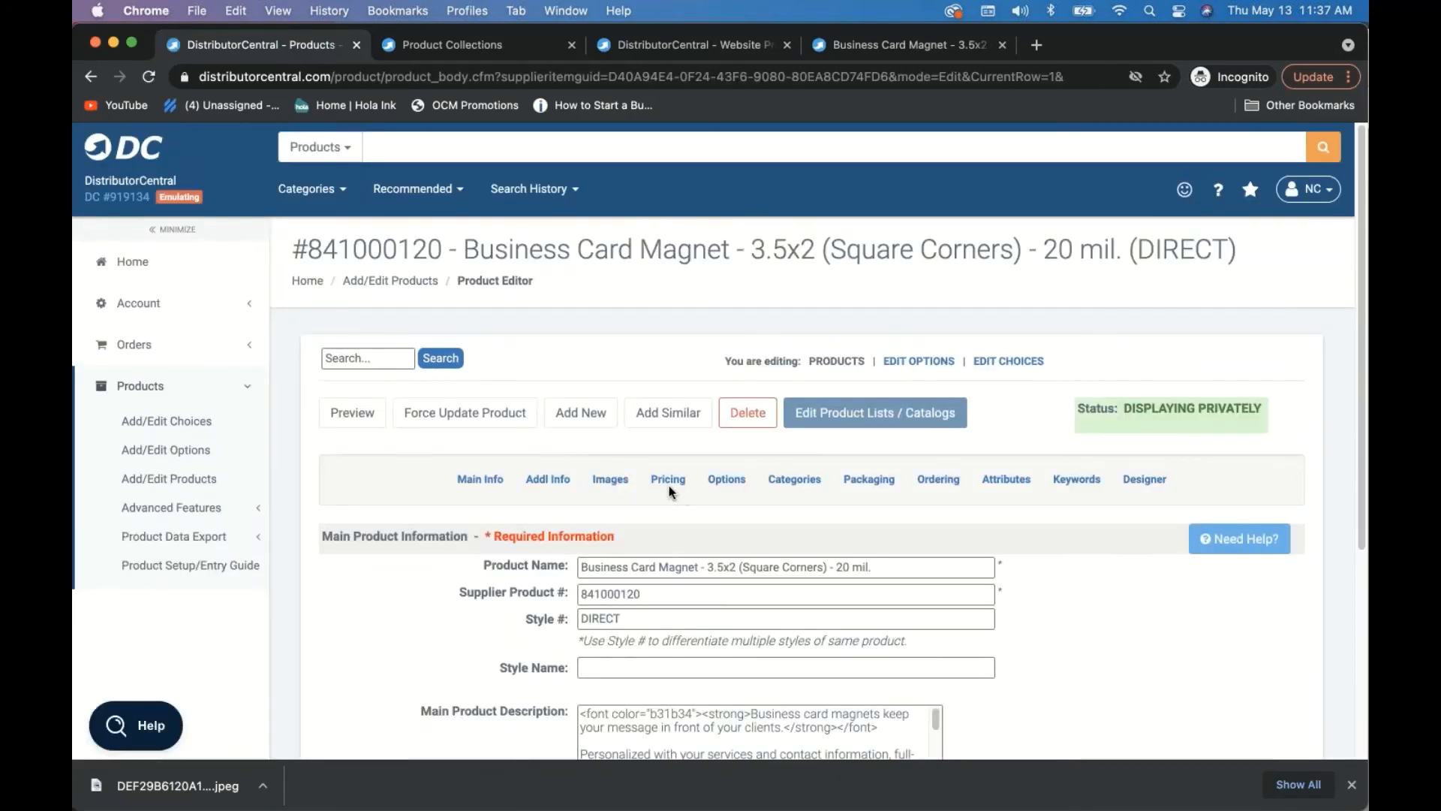
- Price the magnet at $1.50 each for quantity 100, shown to customers, and save
{"action": "left_click", "coordinate": [668, 484]}
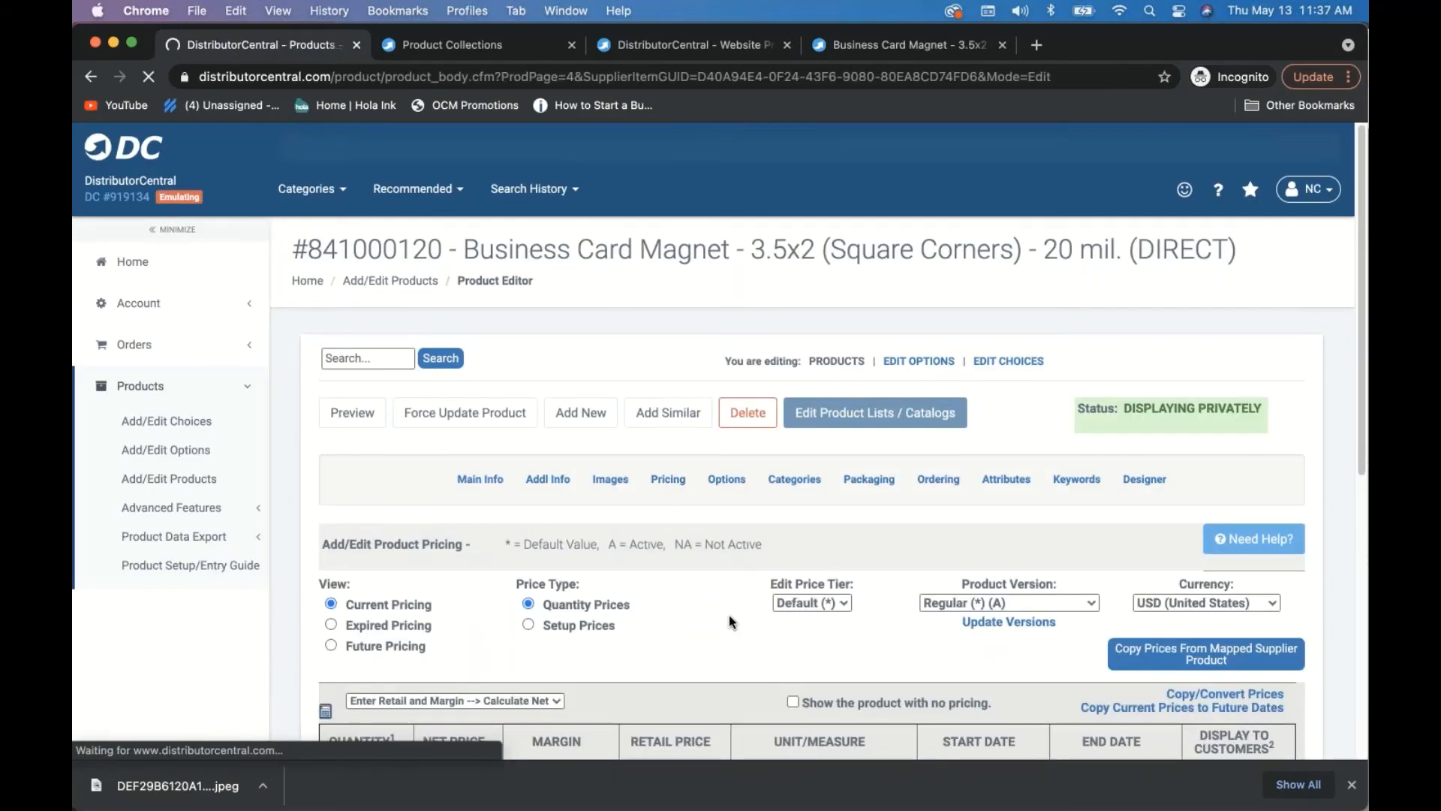
{"action": "scroll", "coordinate": [725, 620], "scroll_direction": "down", "scroll_amount": 3}
{"action": "left_click", "coordinate": [363, 525]}
{"action": "type", "text": "100"}
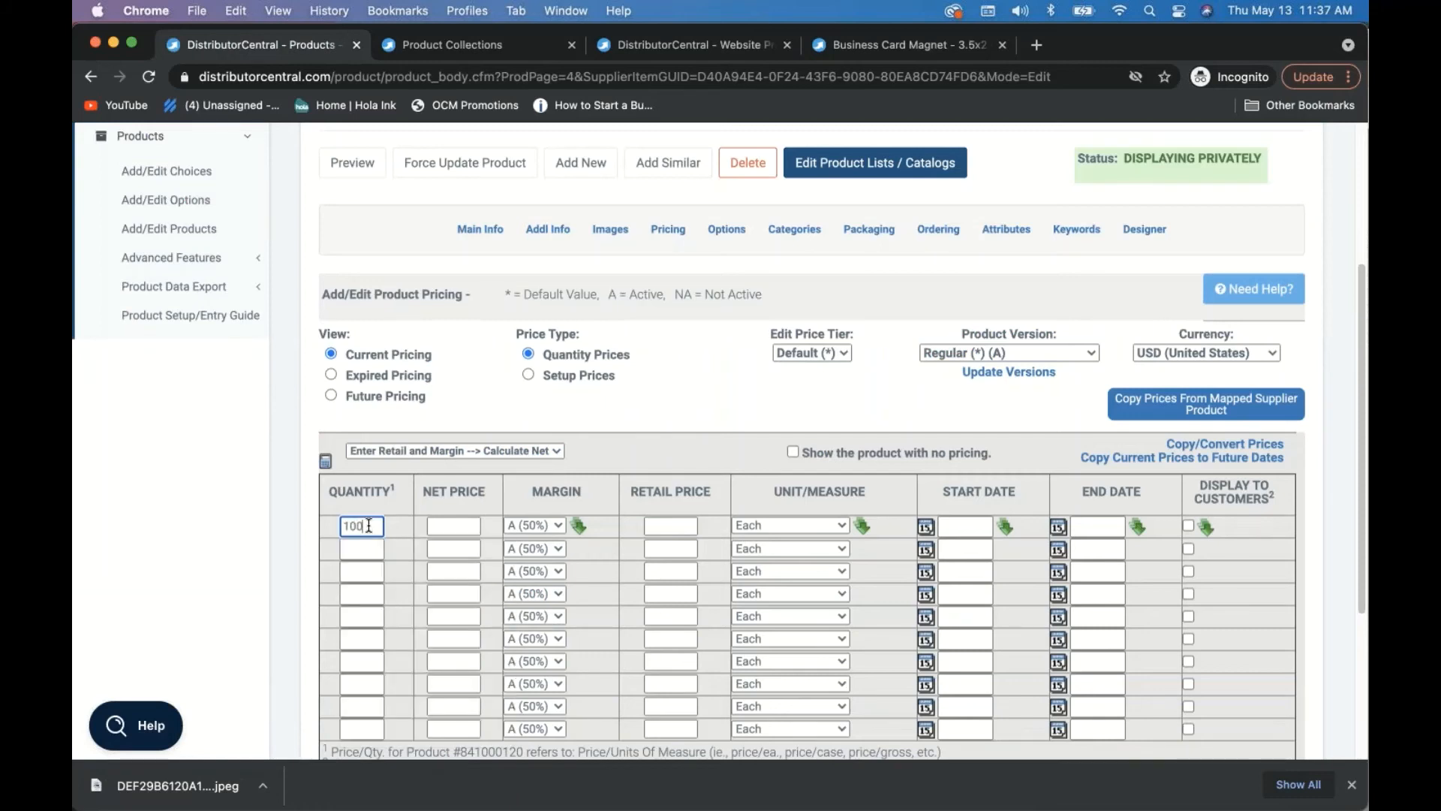
{"action": "left_click", "coordinate": [660, 526]}
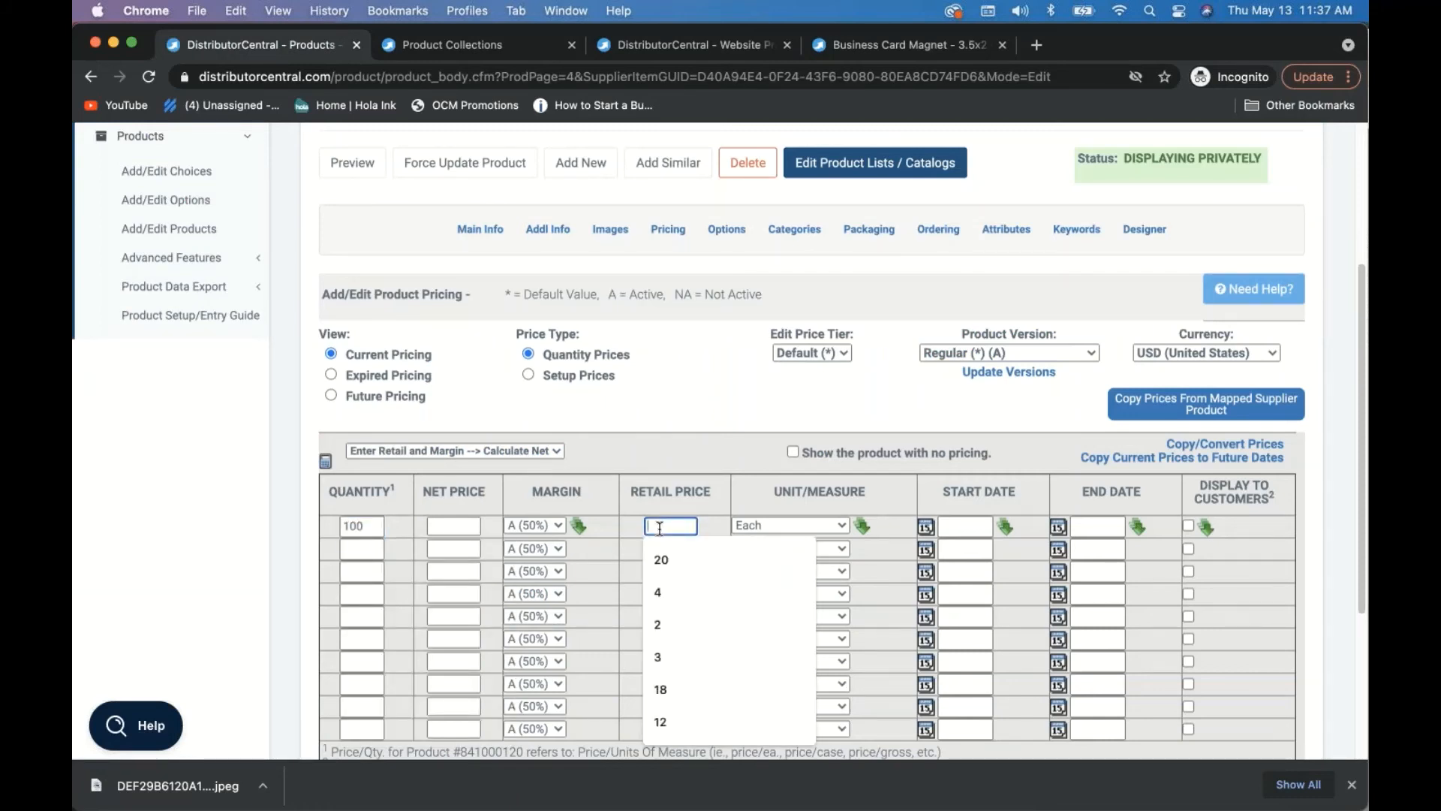
{"action": "type", "text": "1.30"}
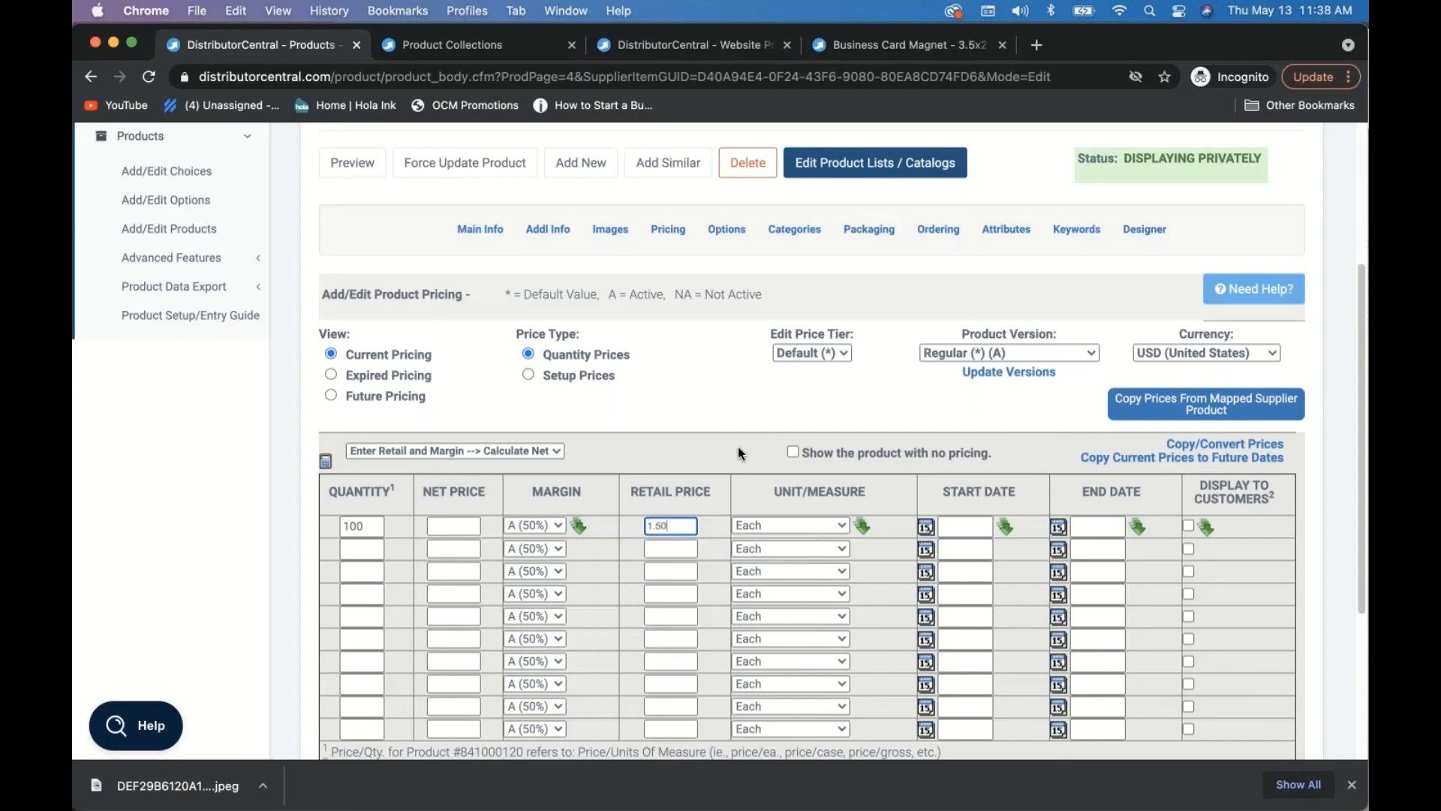
{"action": "left_click", "coordinate": [737, 465]}
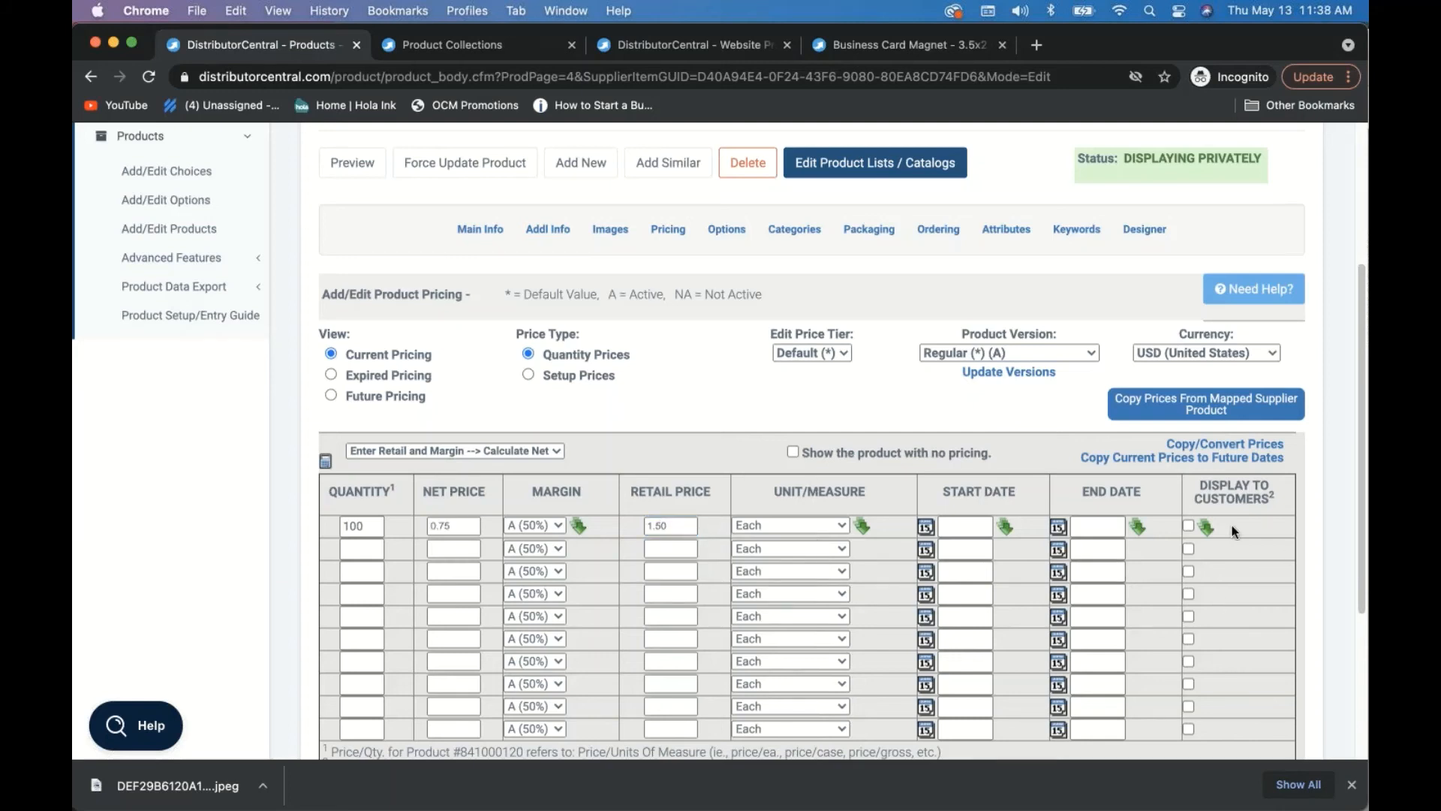
{"action": "left_click", "coordinate": [1189, 526]}
{"action": "scroll", "coordinate": [680, 410], "scroll_direction": "down", "scroll_amount": 5}
{"action": "left_click", "coordinate": [745, 584]}
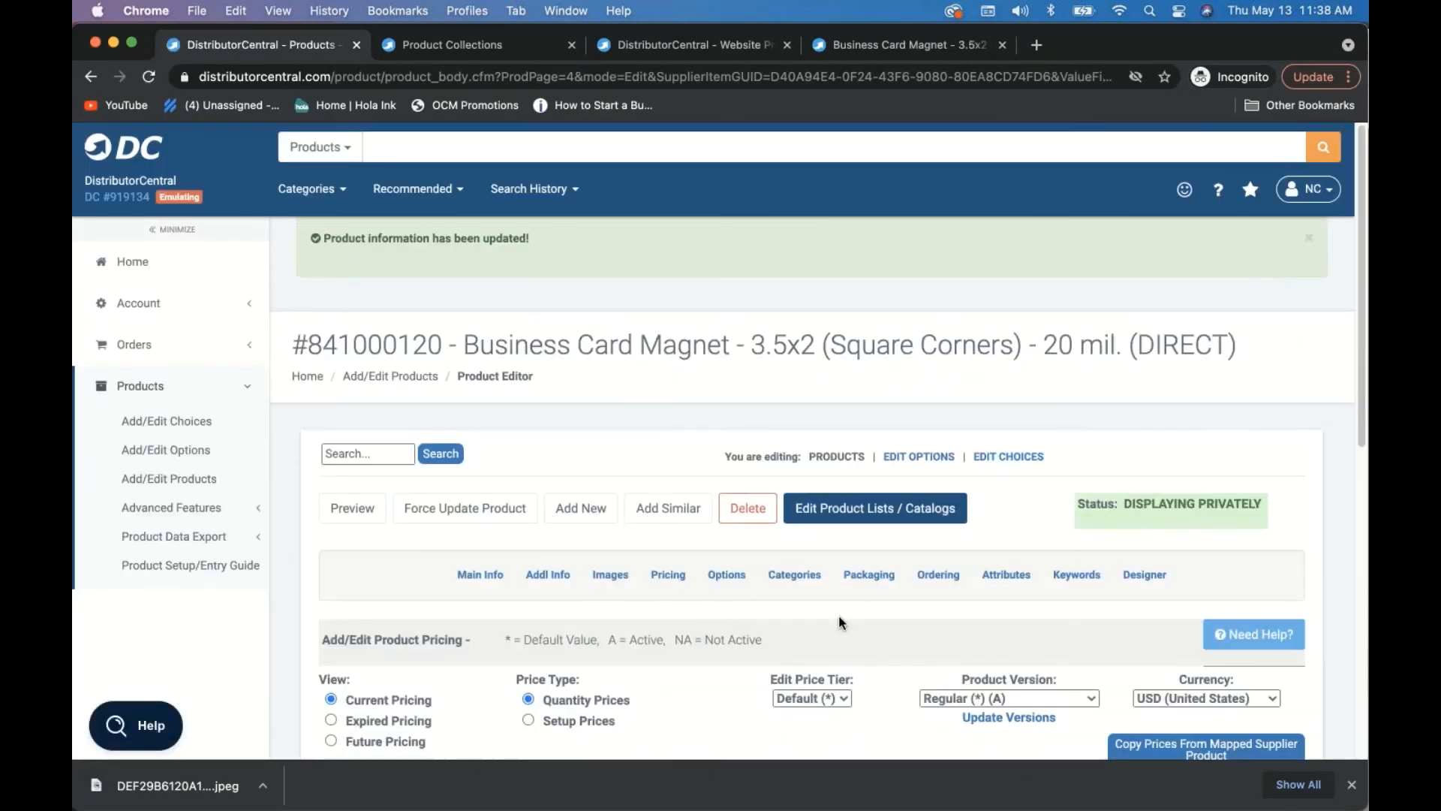
{"action": "left_click", "coordinate": [1142, 574]}
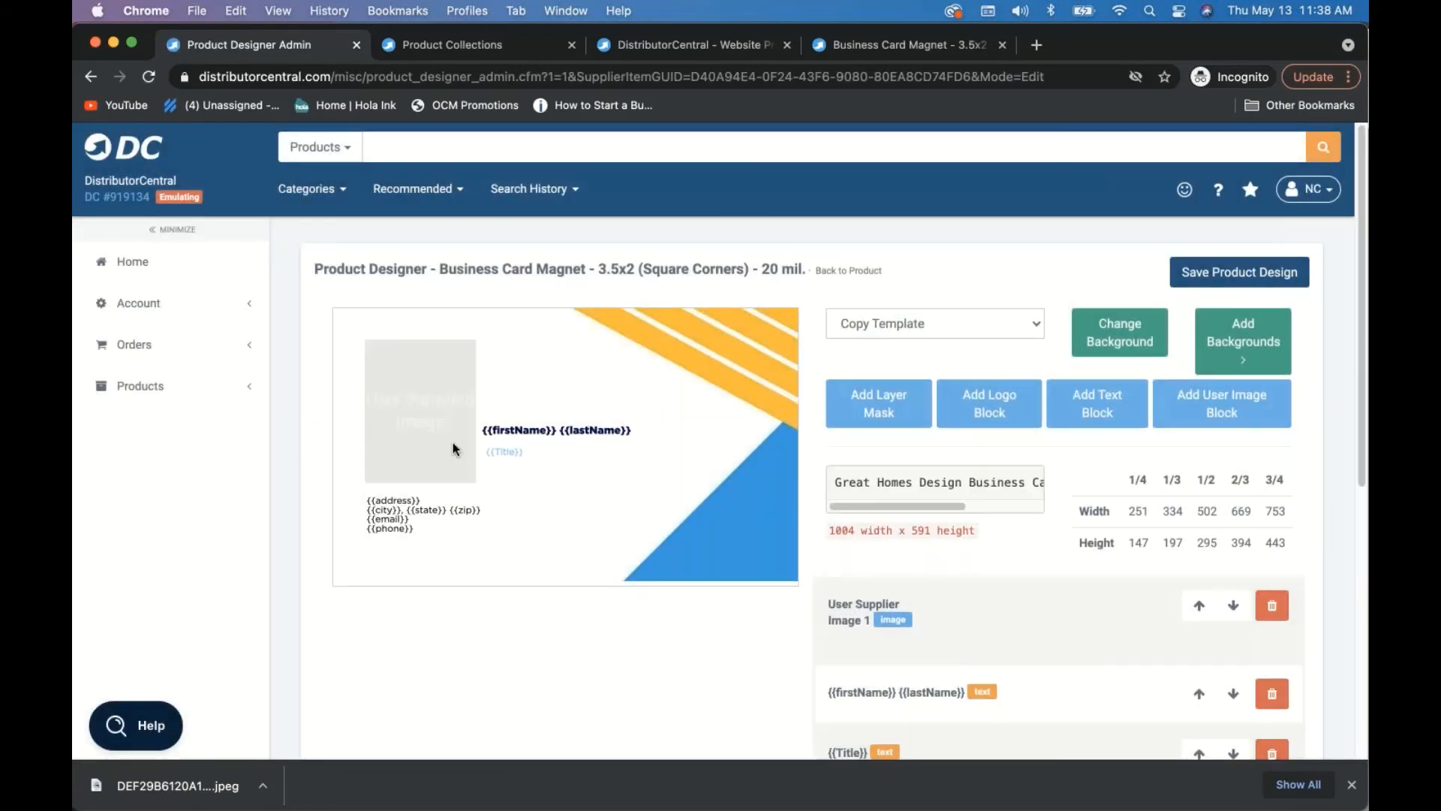
- Delete the old User Supplied Image layer from the card
{"action": "left_click", "coordinate": [431, 434]}
{"action": "scroll", "coordinate": [1045, 547], "scroll_direction": "down", "scroll_amount": 5}
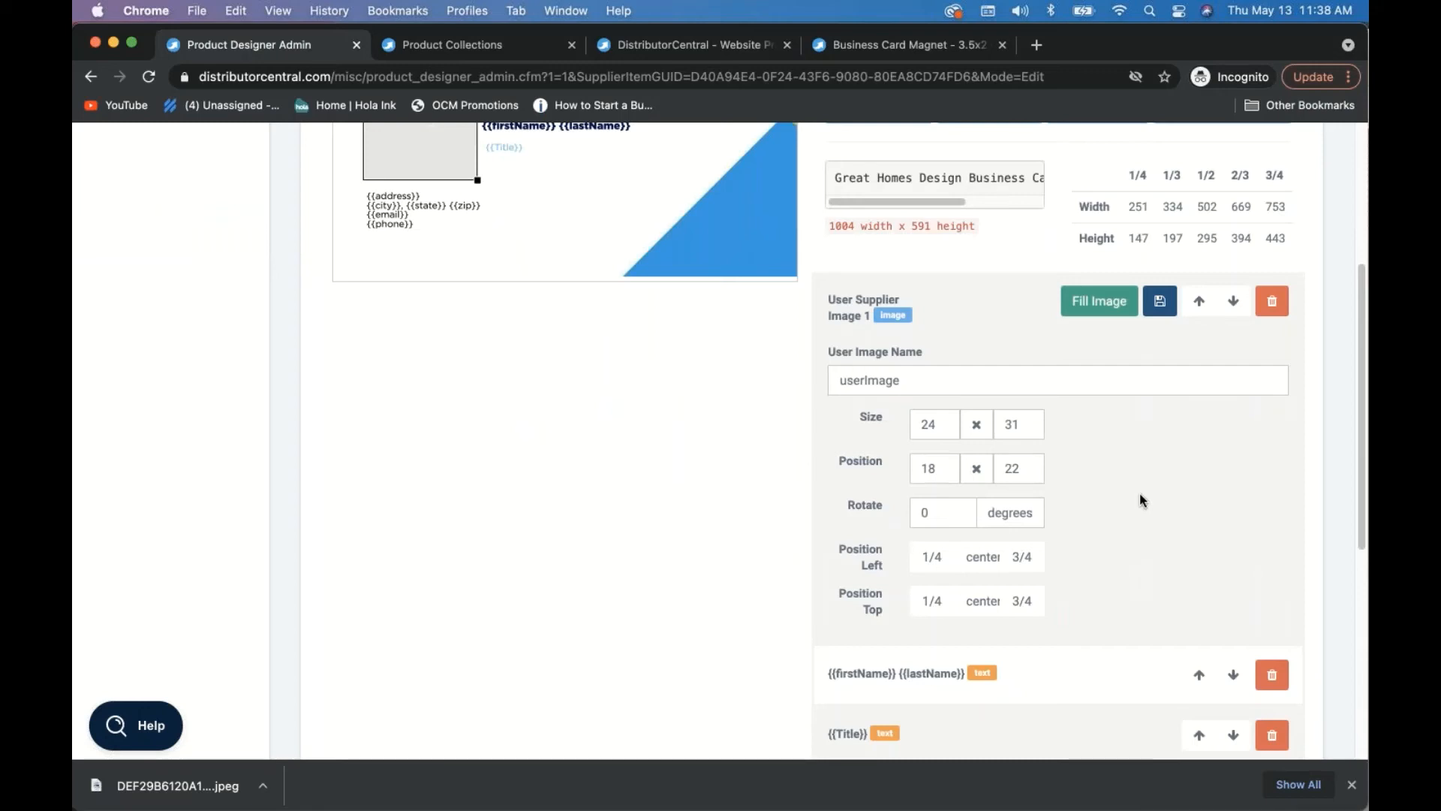
{"action": "scroll", "coordinate": [1141, 494], "scroll_direction": "up", "scroll_amount": 3}
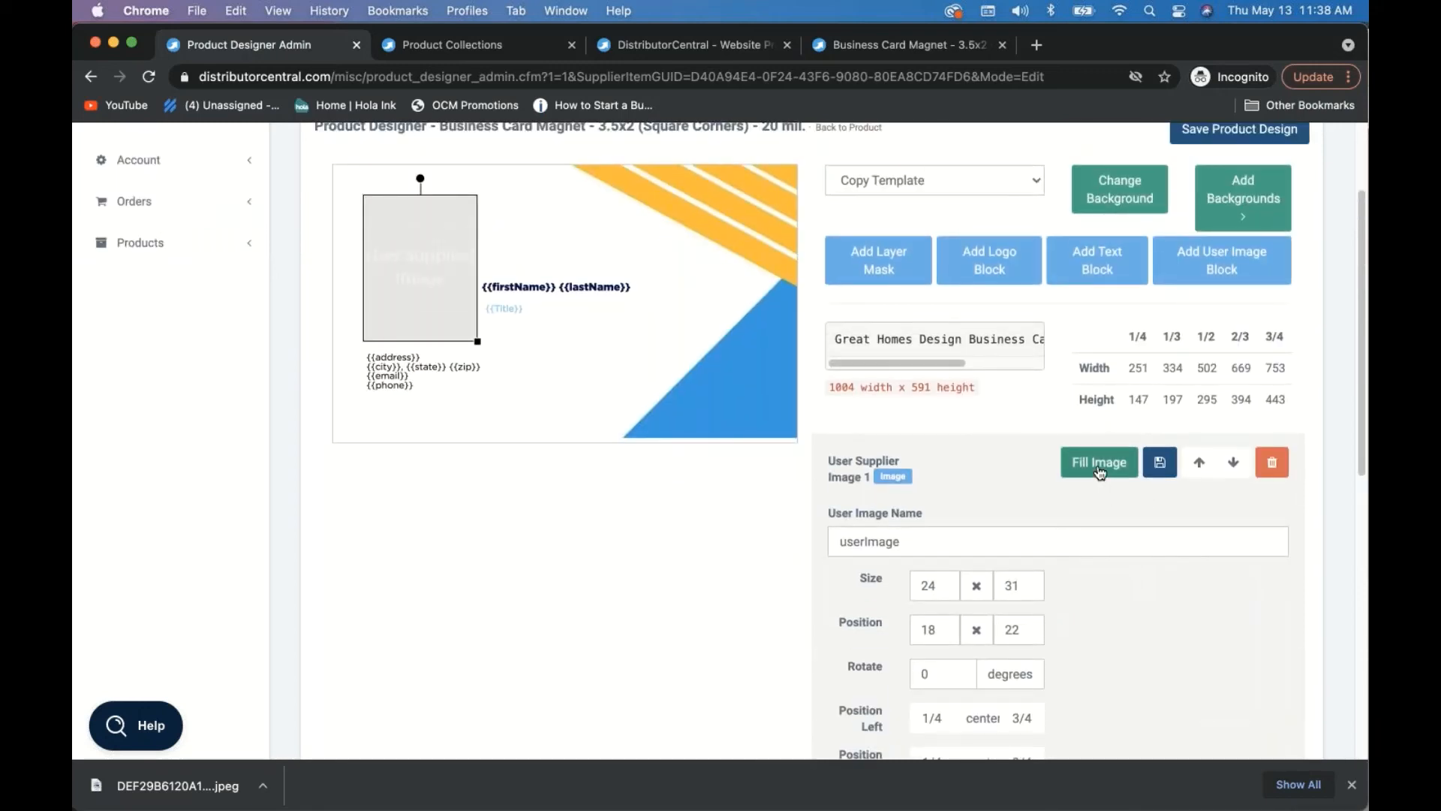
{"action": "left_click", "coordinate": [1100, 473]}
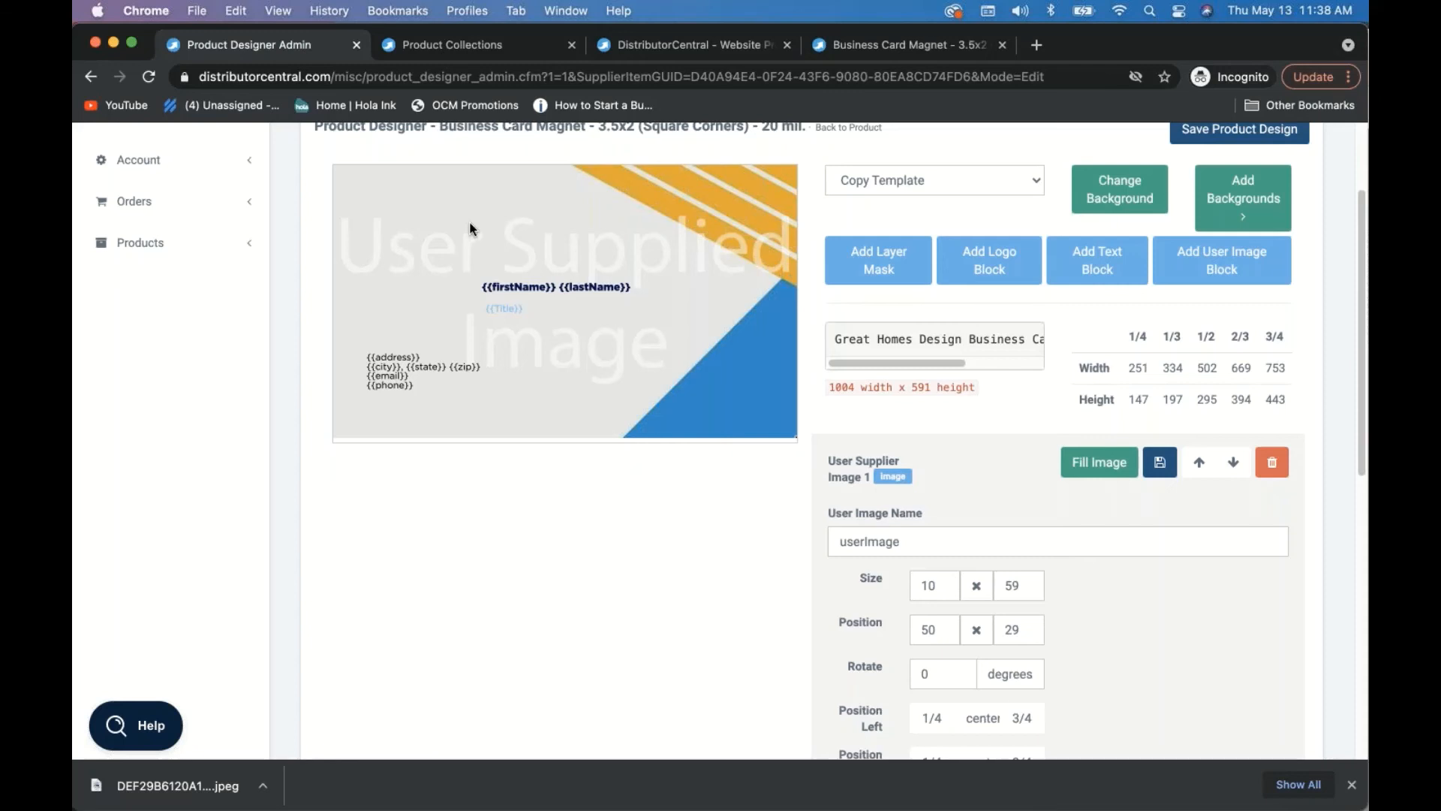
{"action": "left_click", "coordinate": [1271, 462]}
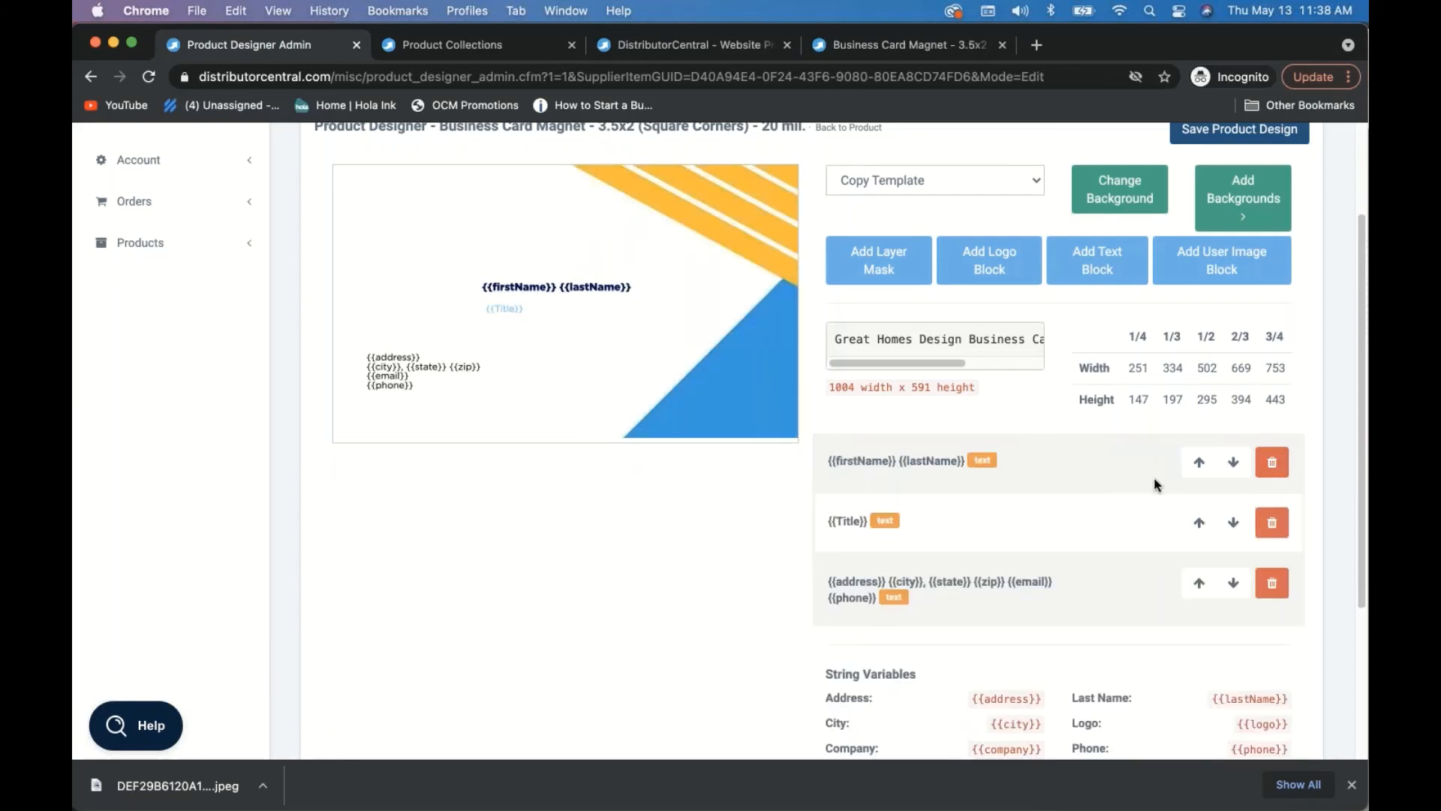
- Add a user image block, stretch it into a tall rectangle left of the name, and save
{"action": "left_click", "coordinate": [1241, 270]}
{"action": "left_click", "coordinate": [414, 256]}
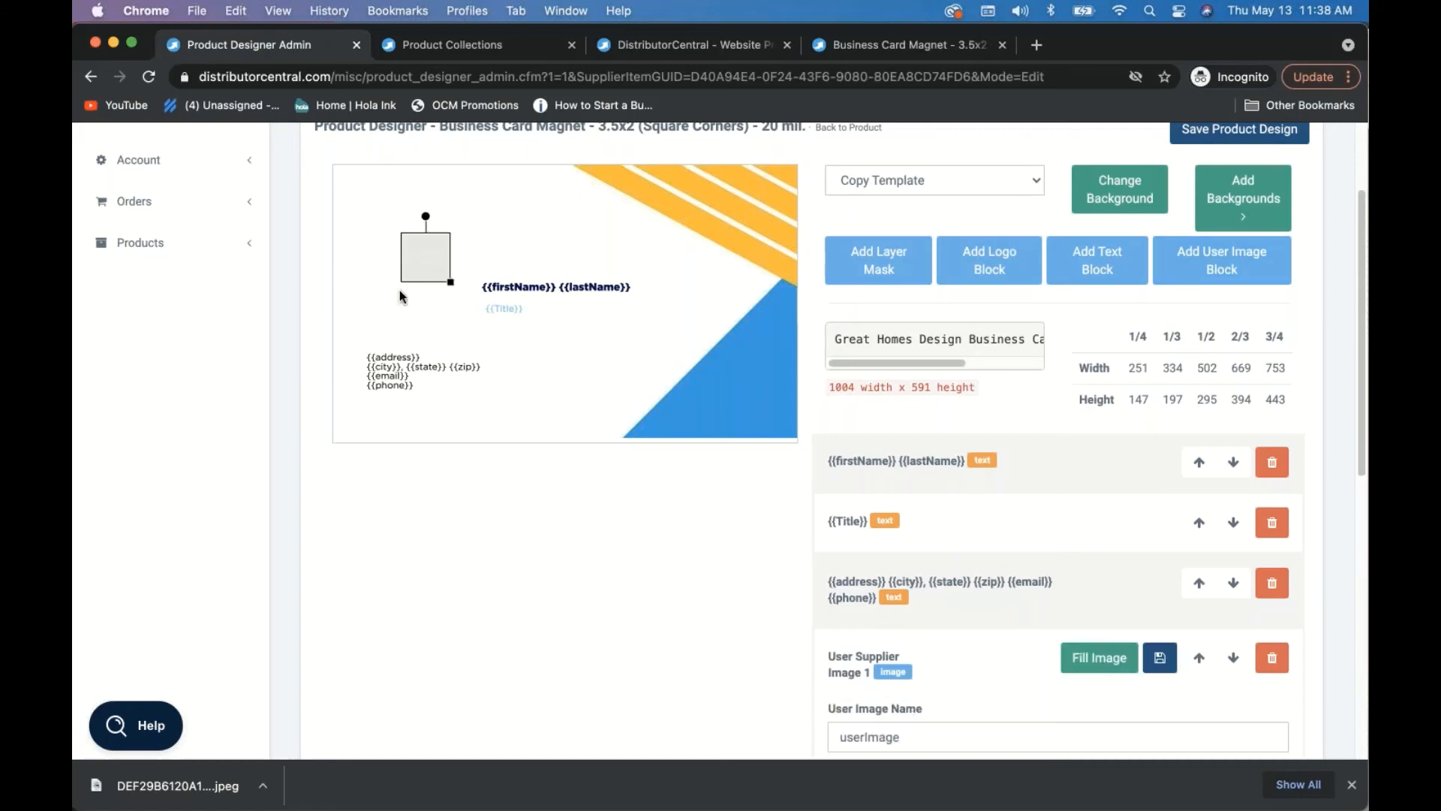
{"action": "left_click_drag", "start_coordinate": [446, 277], "coordinate": [426, 338]}
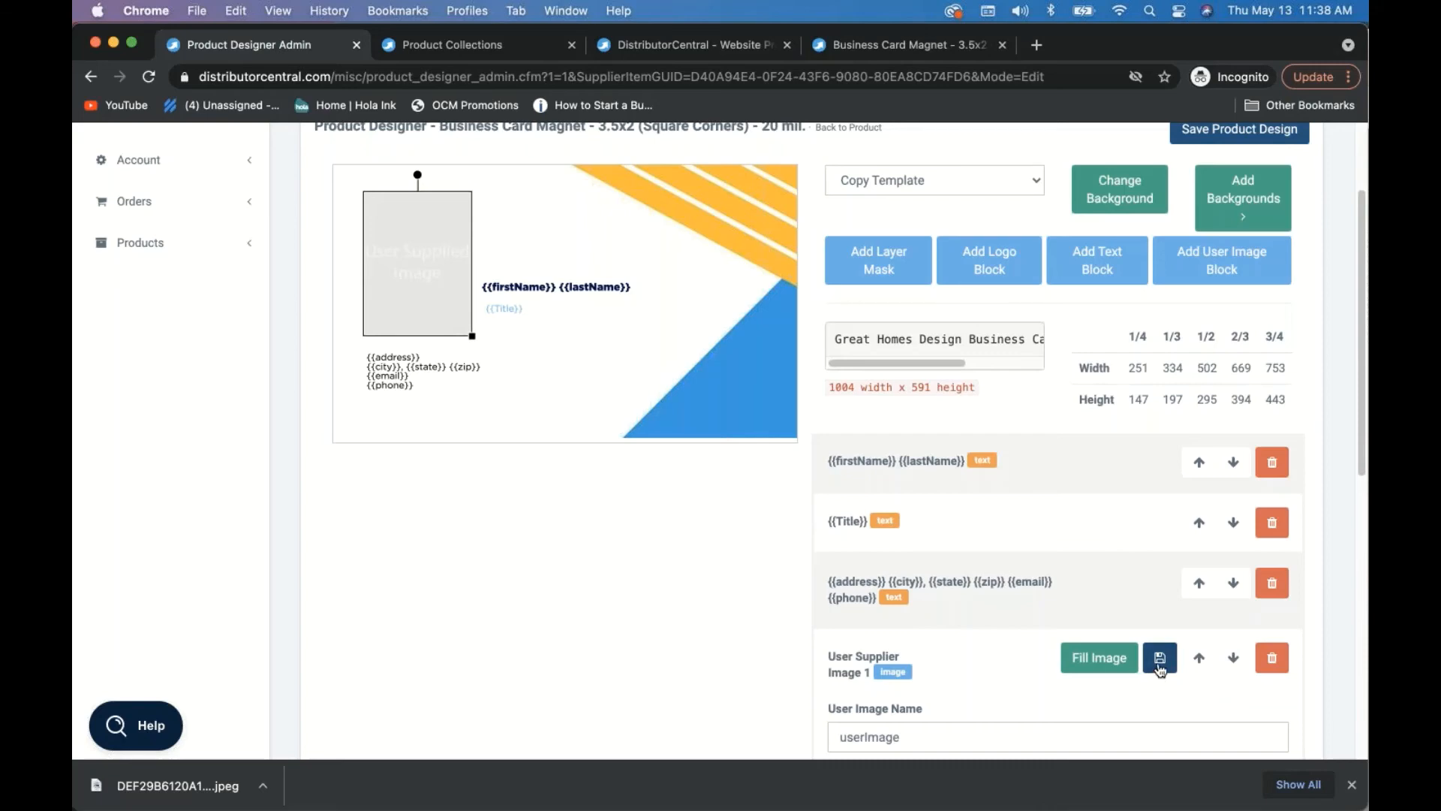
{"action": "left_click", "coordinate": [1160, 660]}
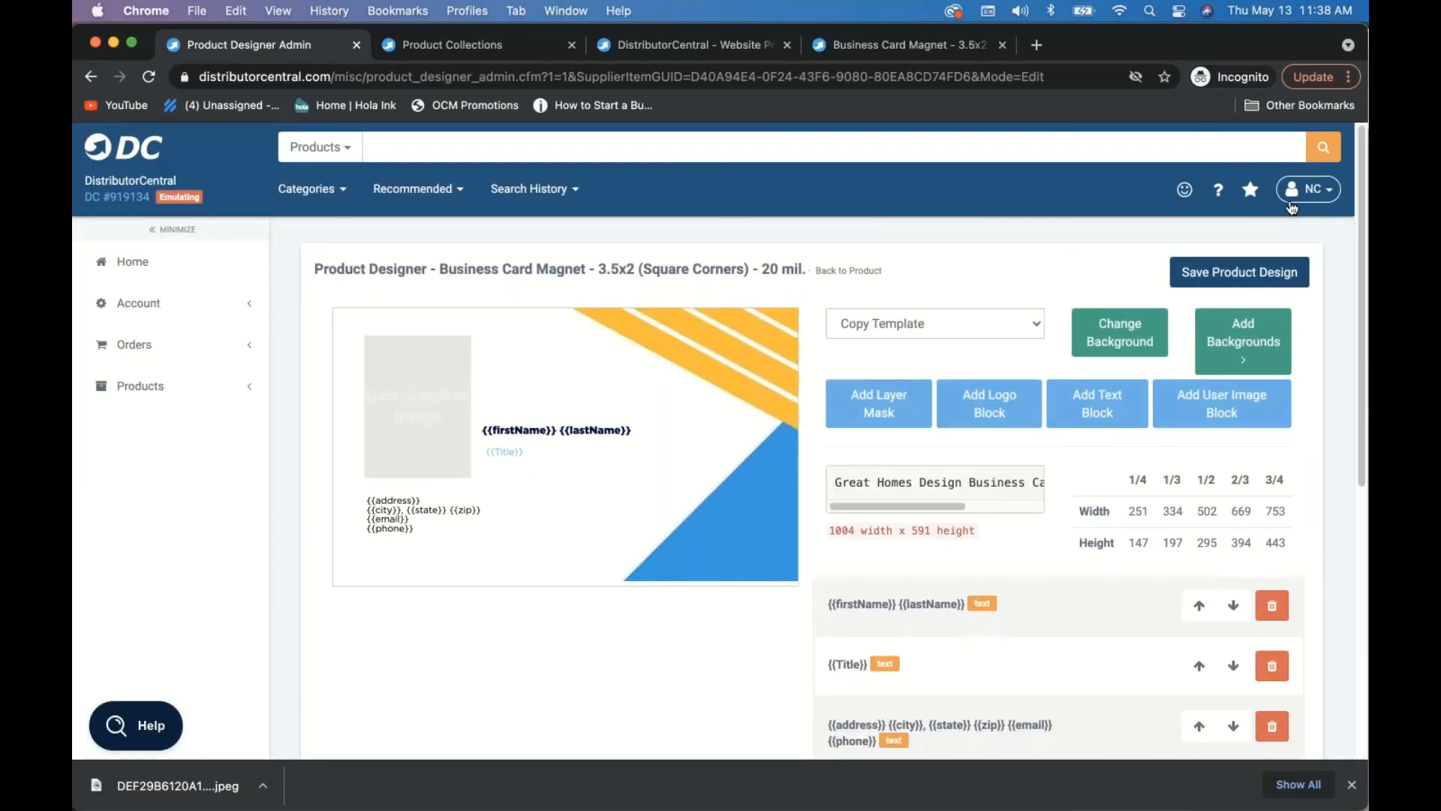
- Switch out of the child account and reload the Business Card Magnet preview tab
{"action": "left_click", "coordinate": [1291, 201]}
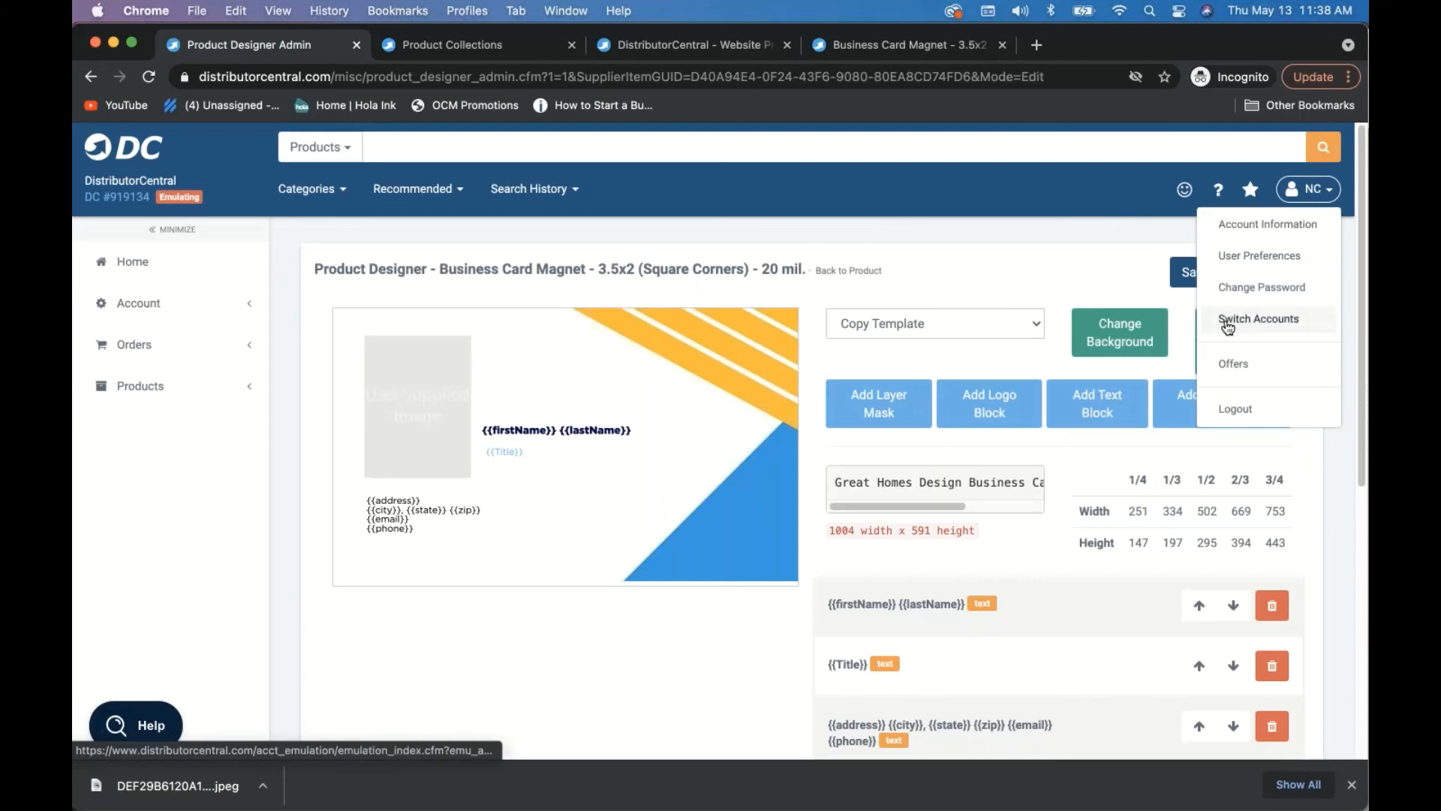
{"action": "left_click", "coordinate": [1228, 321]}
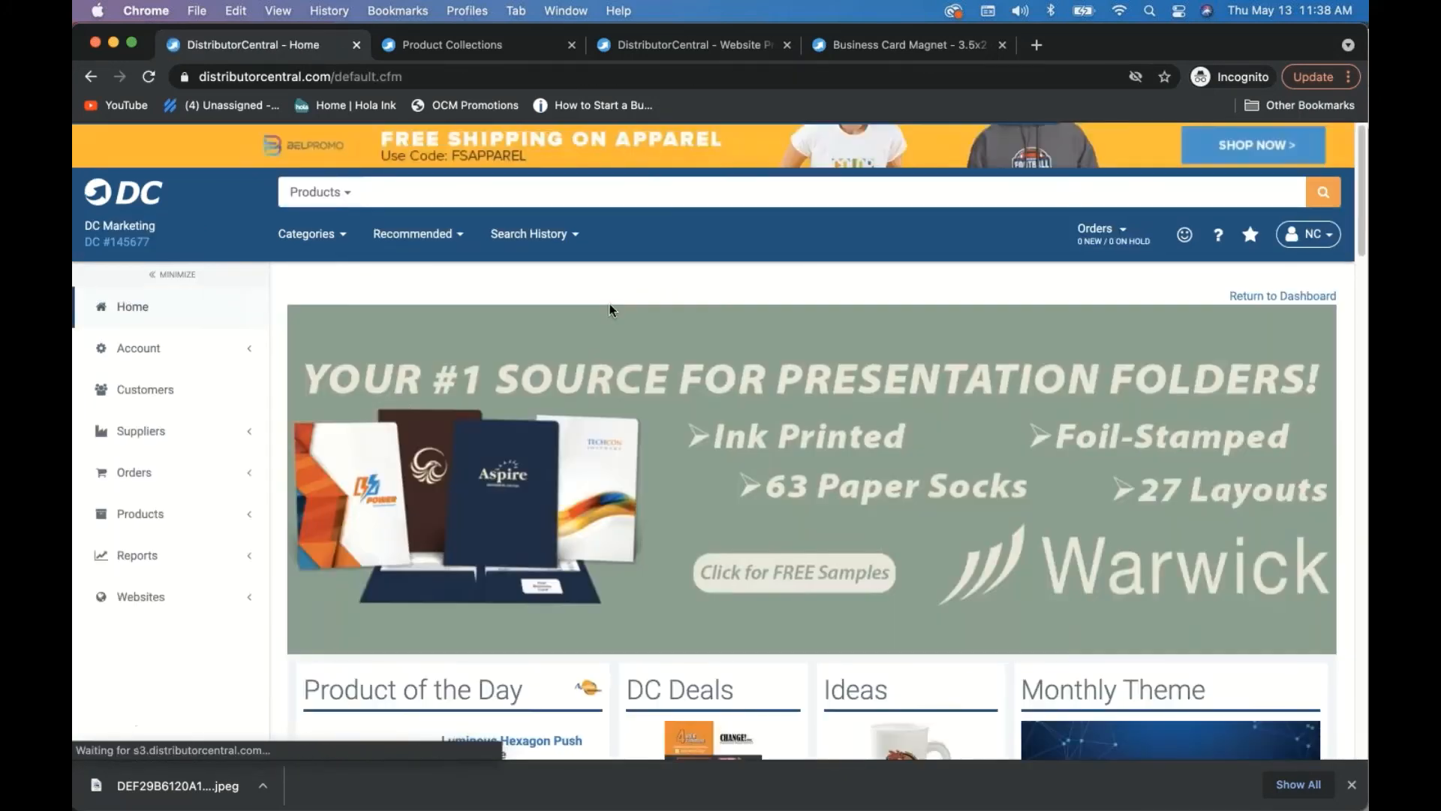
{"action": "left_click", "coordinate": [460, 50]}
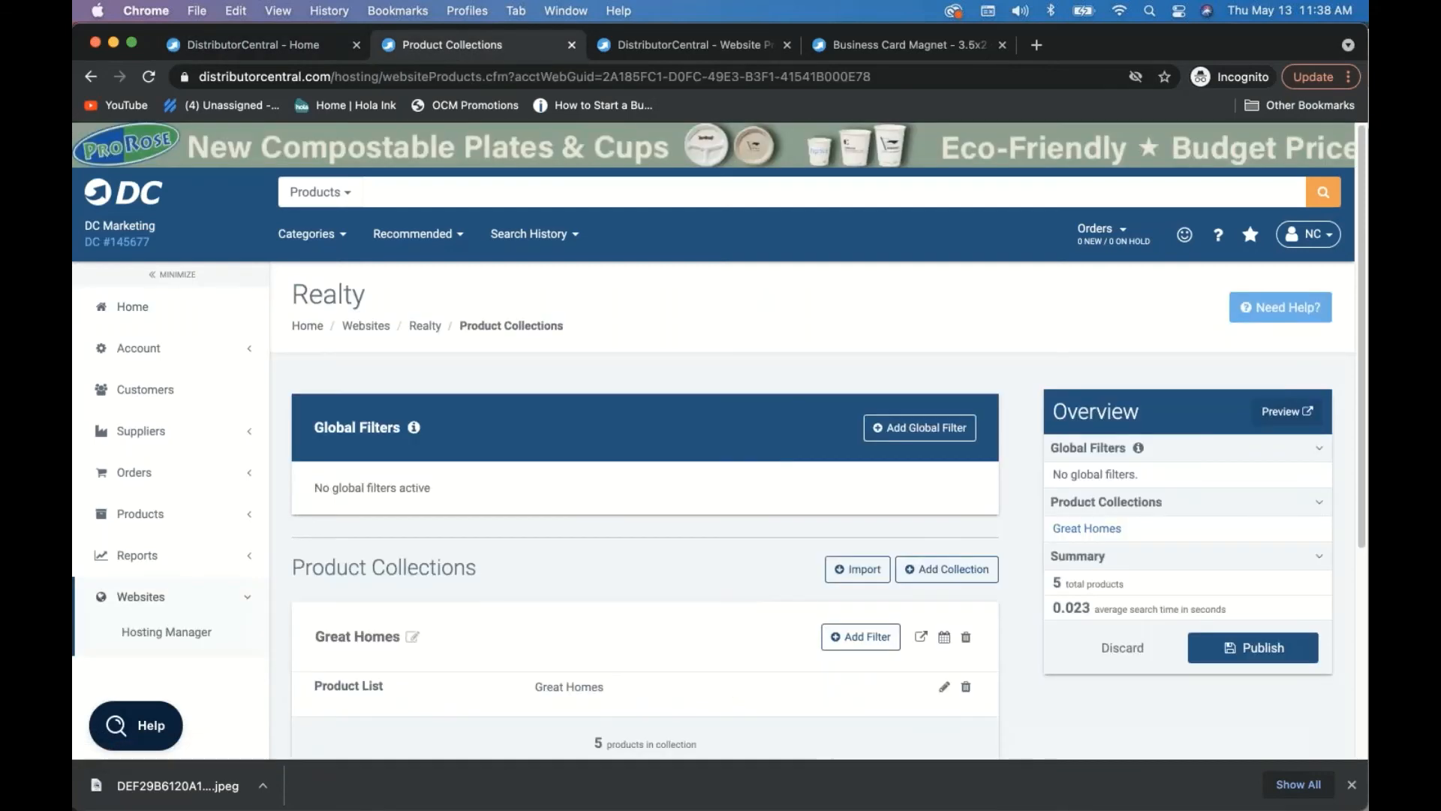
{"action": "left_click", "coordinate": [658, 50]}
{"action": "key", "text": "ctrl+Tab"}
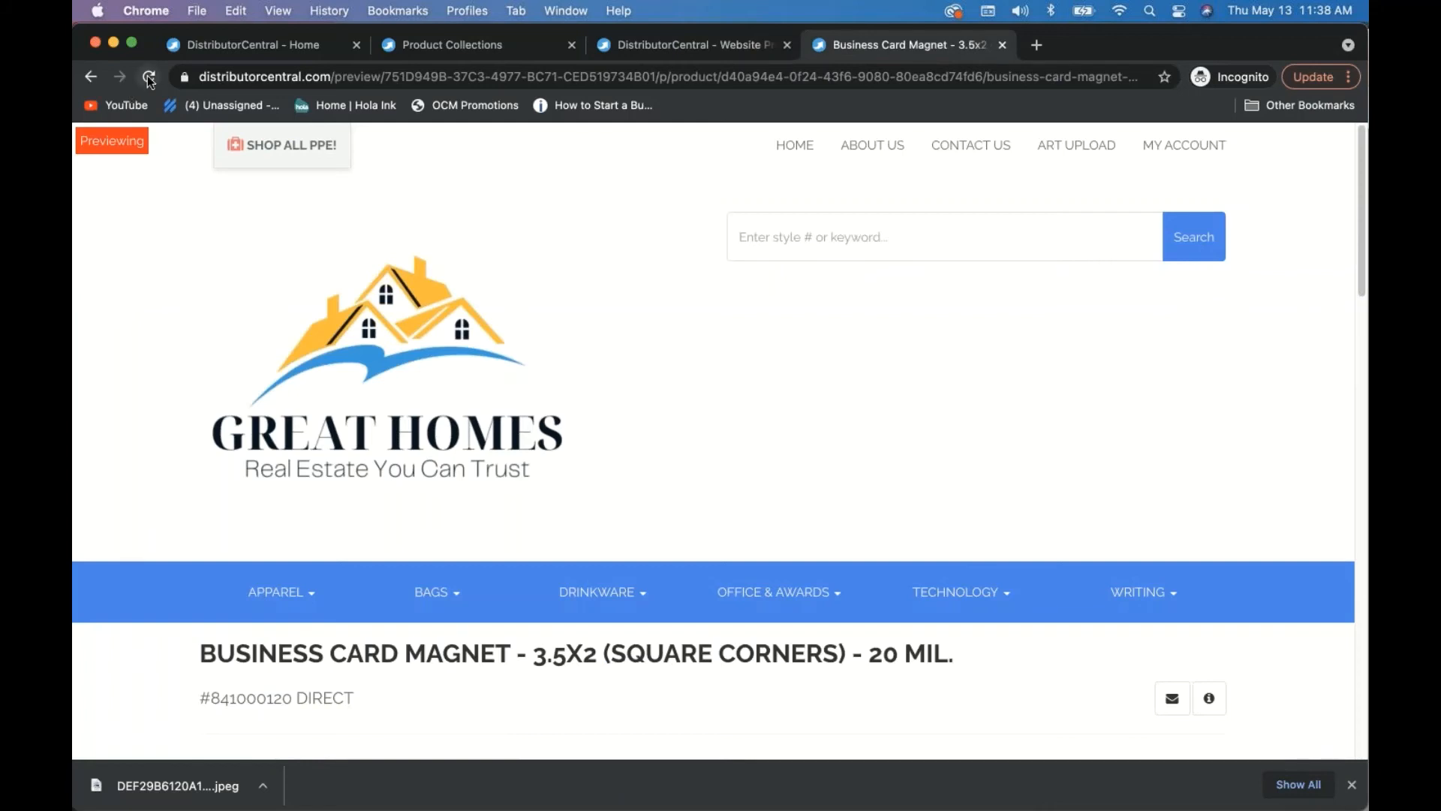
{"action": "left_click", "coordinate": [149, 79]}
- Advance to the design step and enter the customer's phone number on the card
{"action": "scroll", "coordinate": [885, 436], "scroll_direction": "down", "scroll_amount": 5}
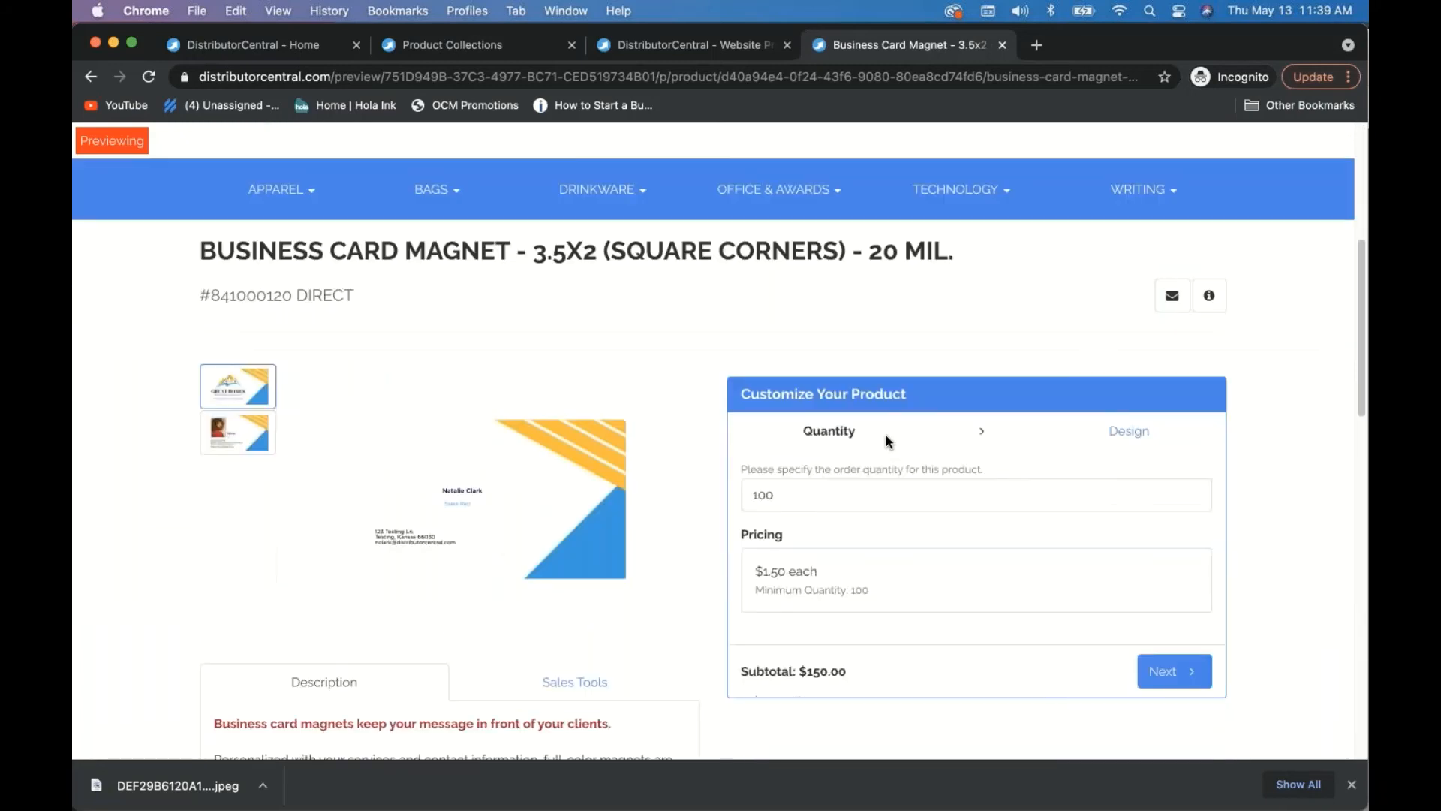
{"action": "left_click", "coordinate": [1165, 641]}
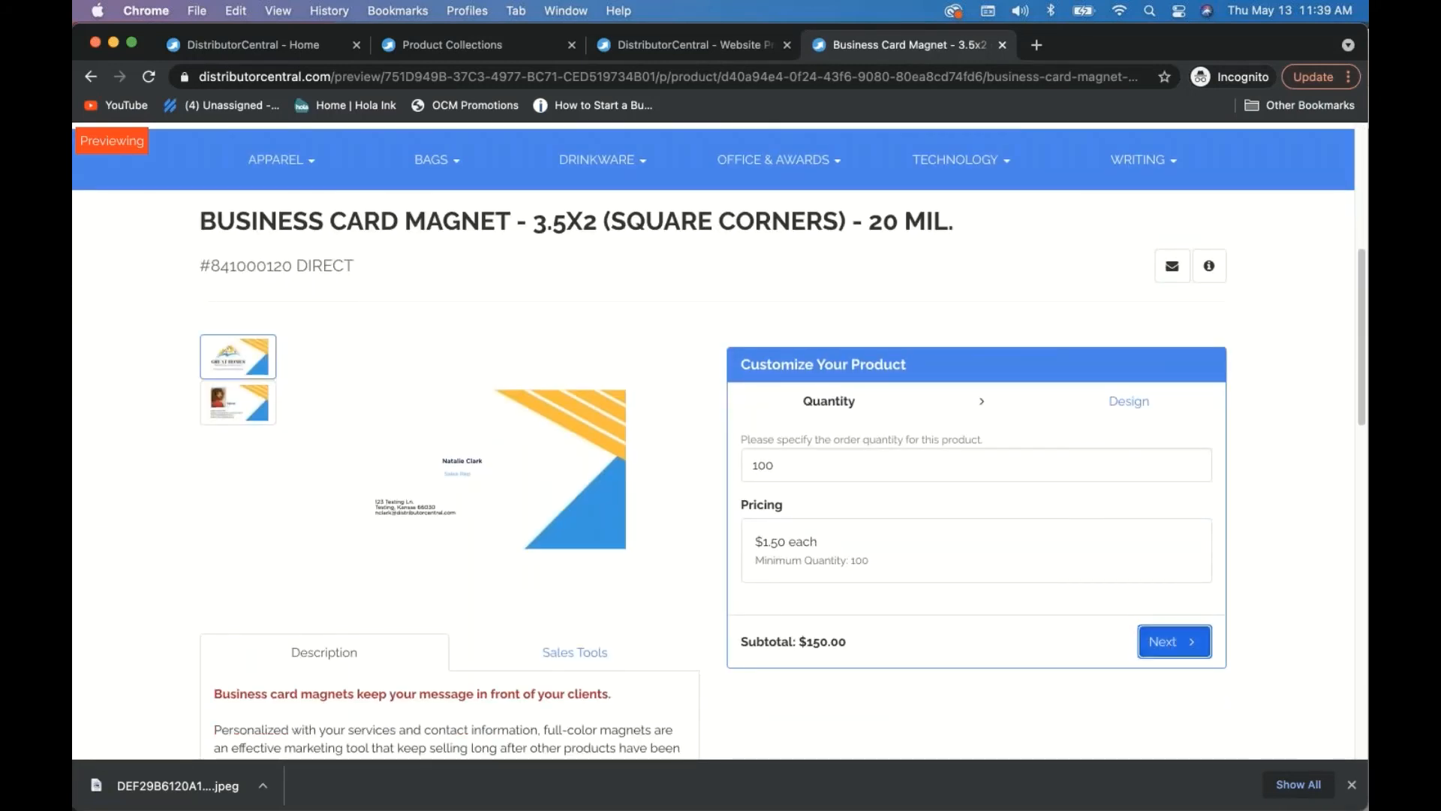
{"action": "scroll", "coordinate": [1055, 542], "scroll_direction": "down", "scroll_amount": 3}
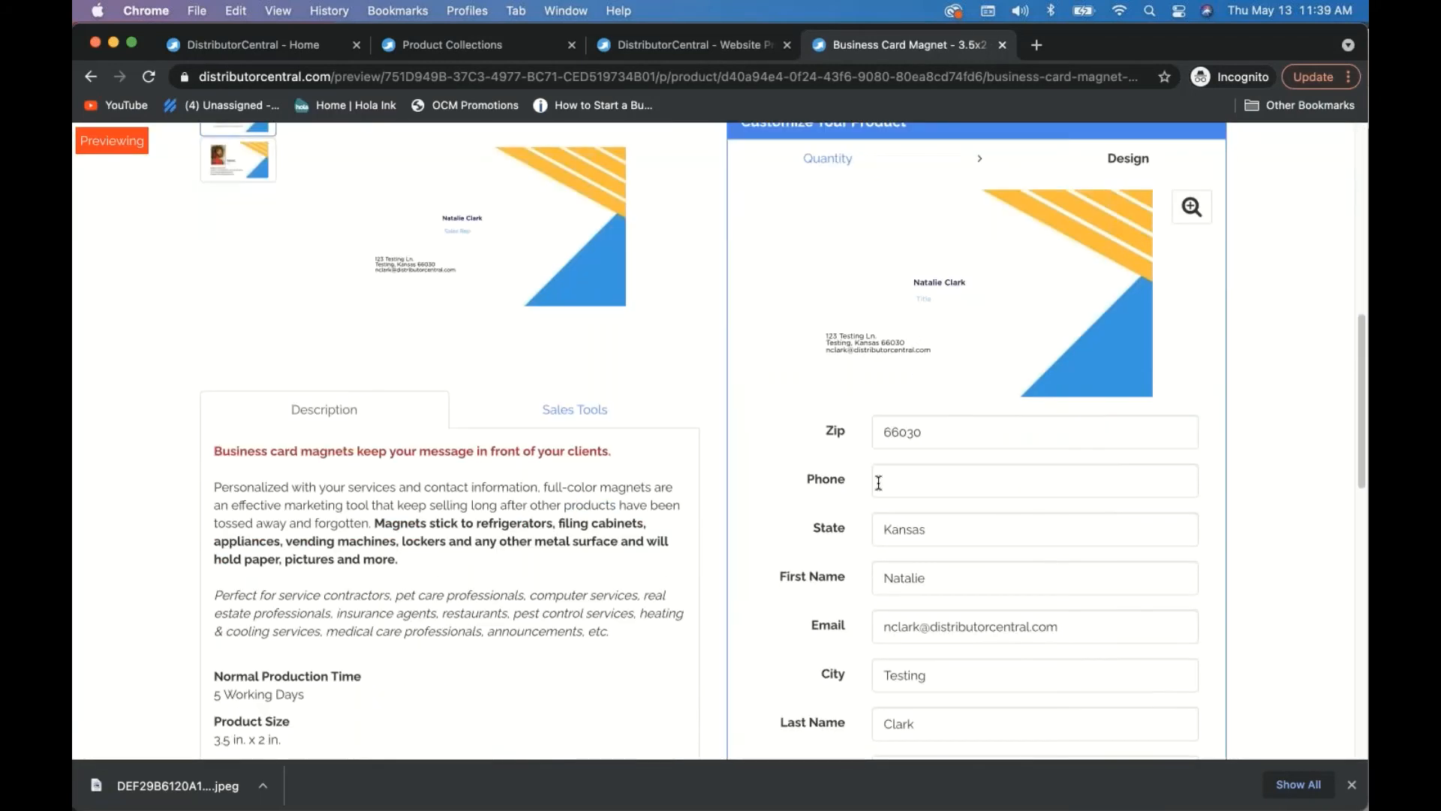
{"action": "left_click", "coordinate": [888, 482]}
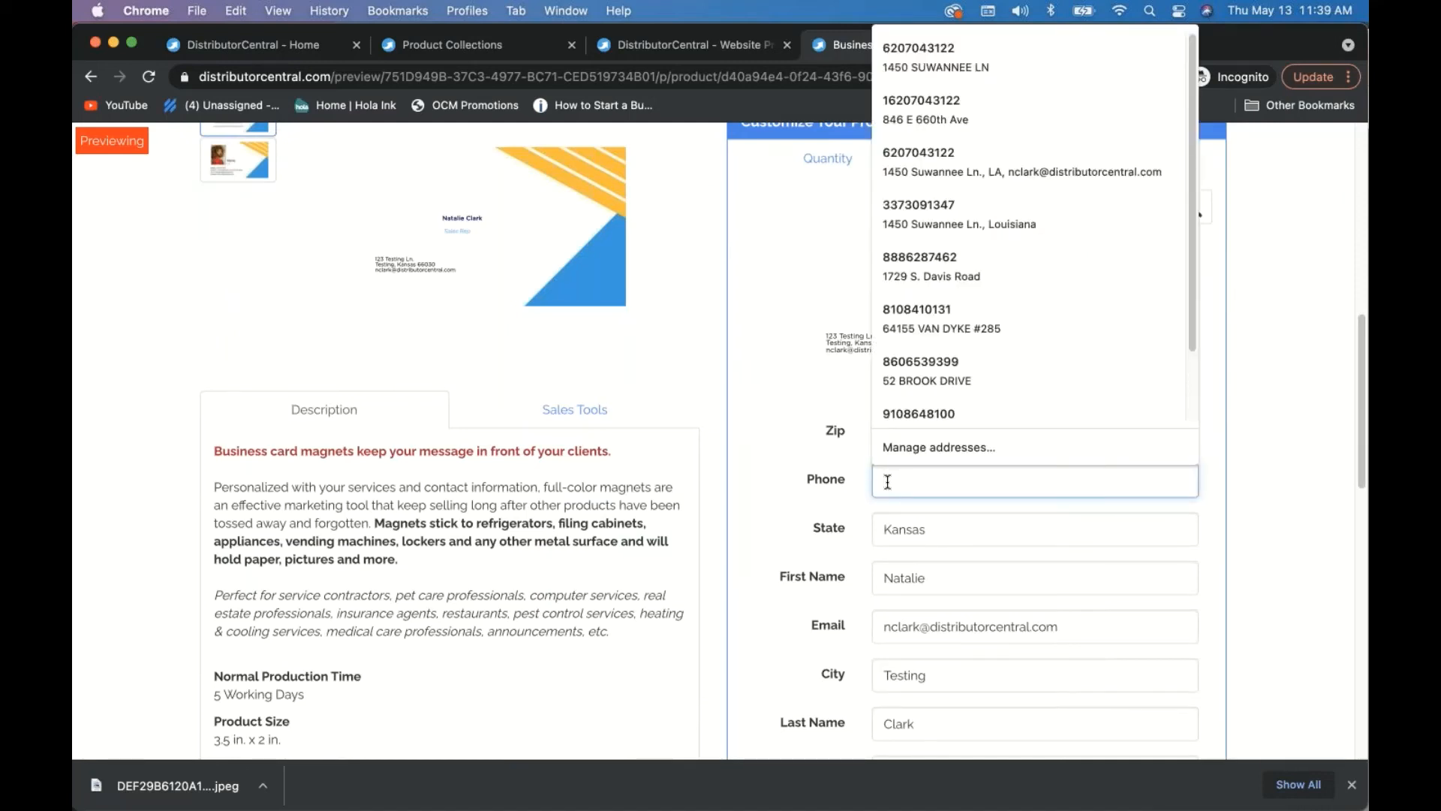
{"action": "type", "text": "123-456-"}
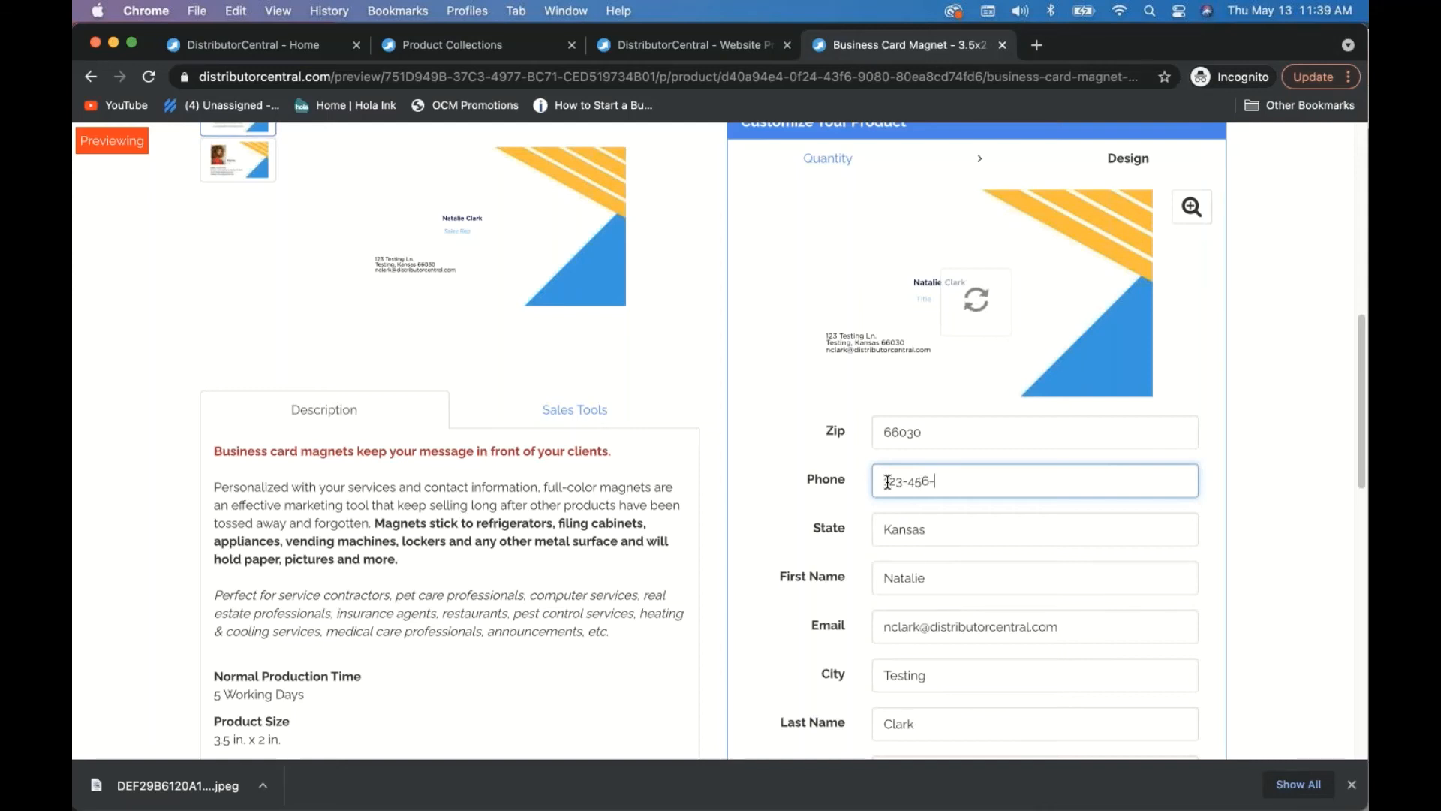
{"action": "type", "text": "7890"}
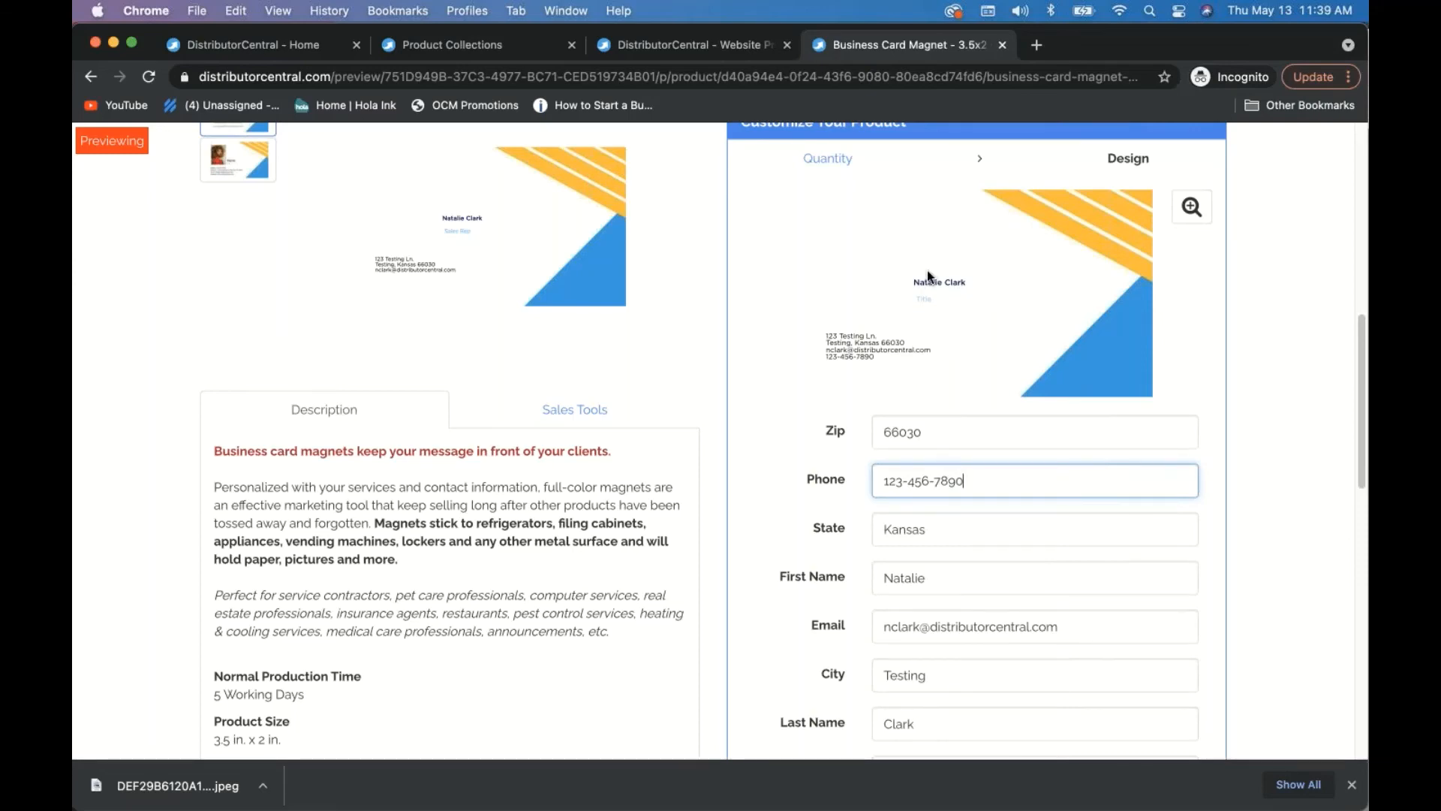
{"action": "scroll", "coordinate": [833, 590], "scroll_direction": "down", "scroll_amount": 5}
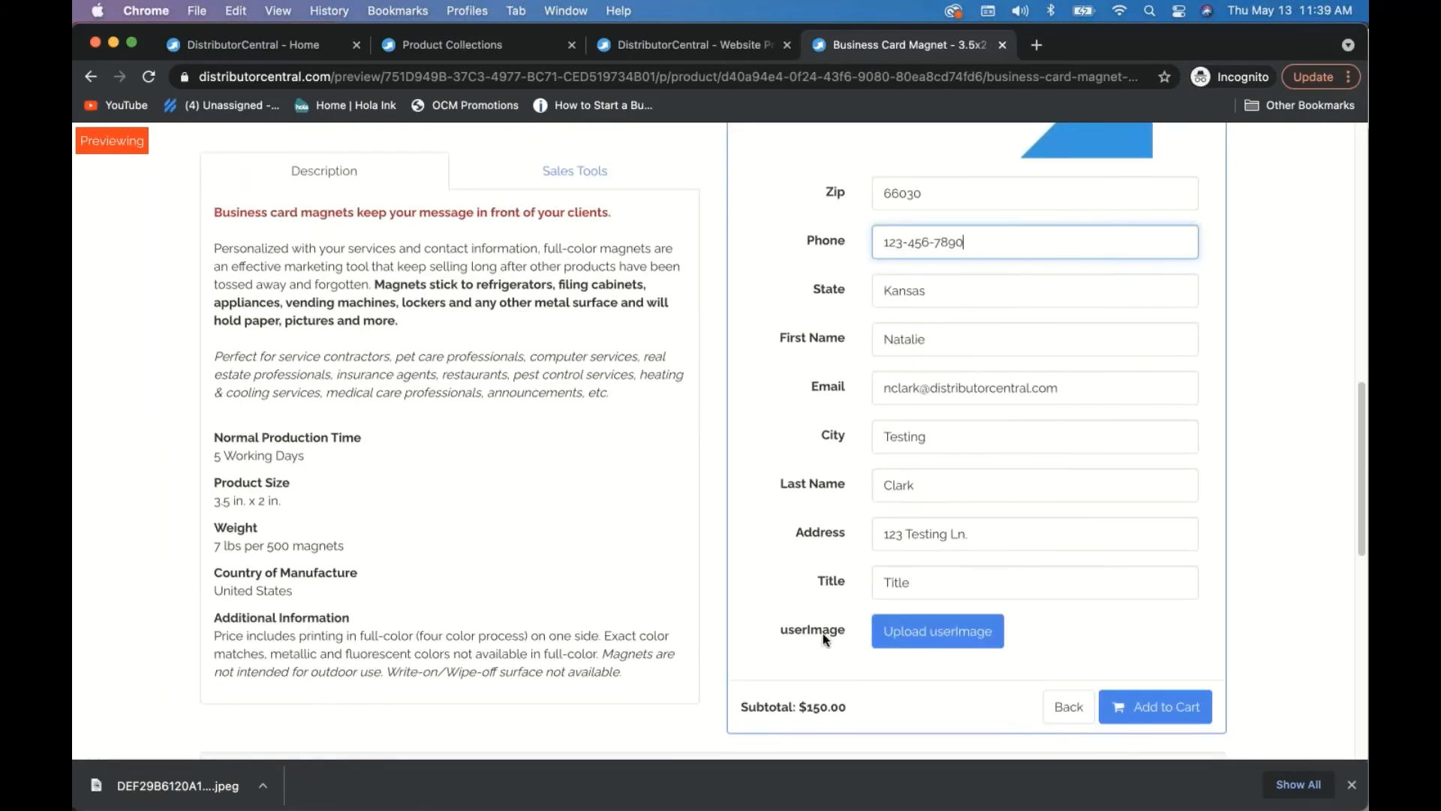
{"action": "left_click", "coordinate": [920, 643]}
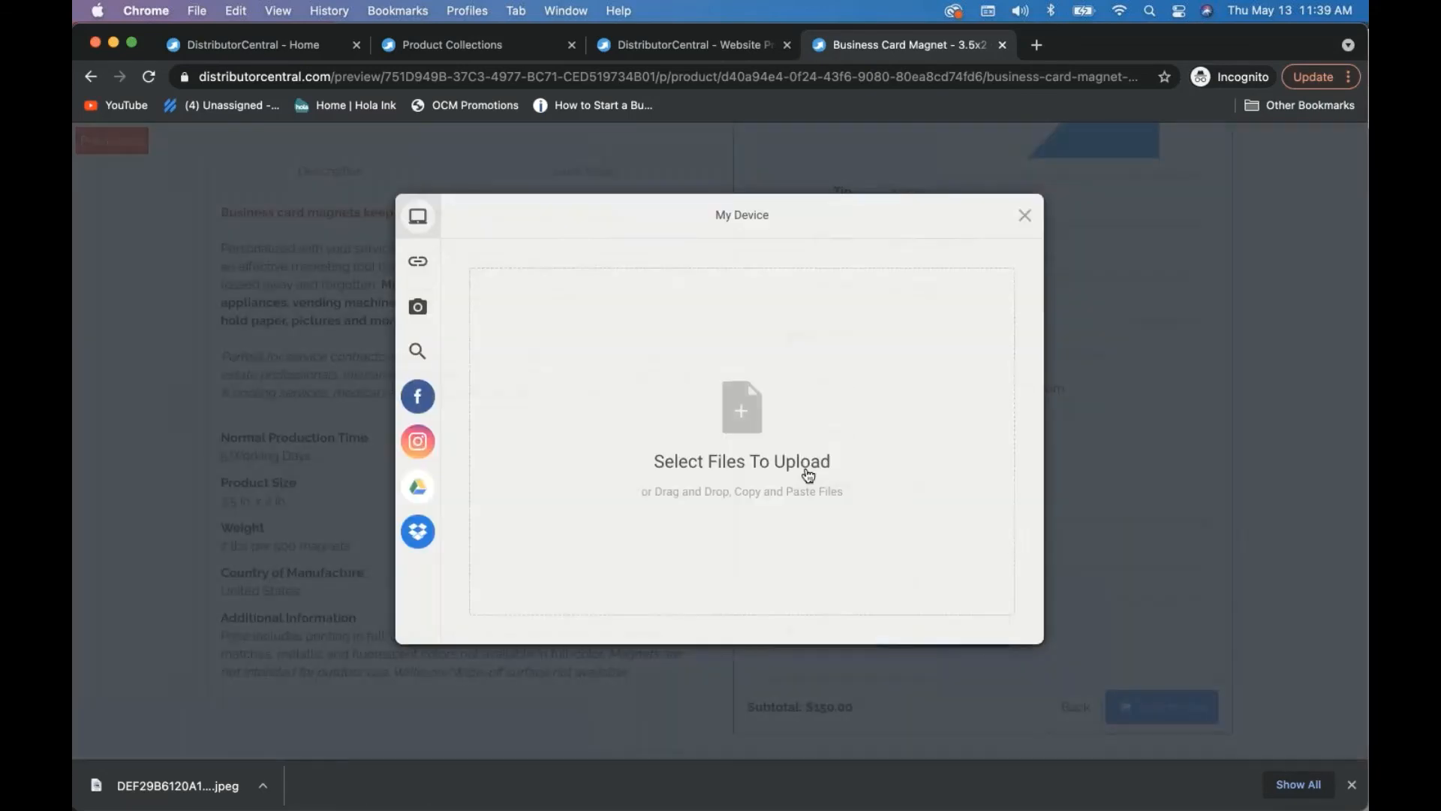
- Upload the headshot photo from this device and review it on the card preview
{"action": "left_click", "coordinate": [751, 421]}
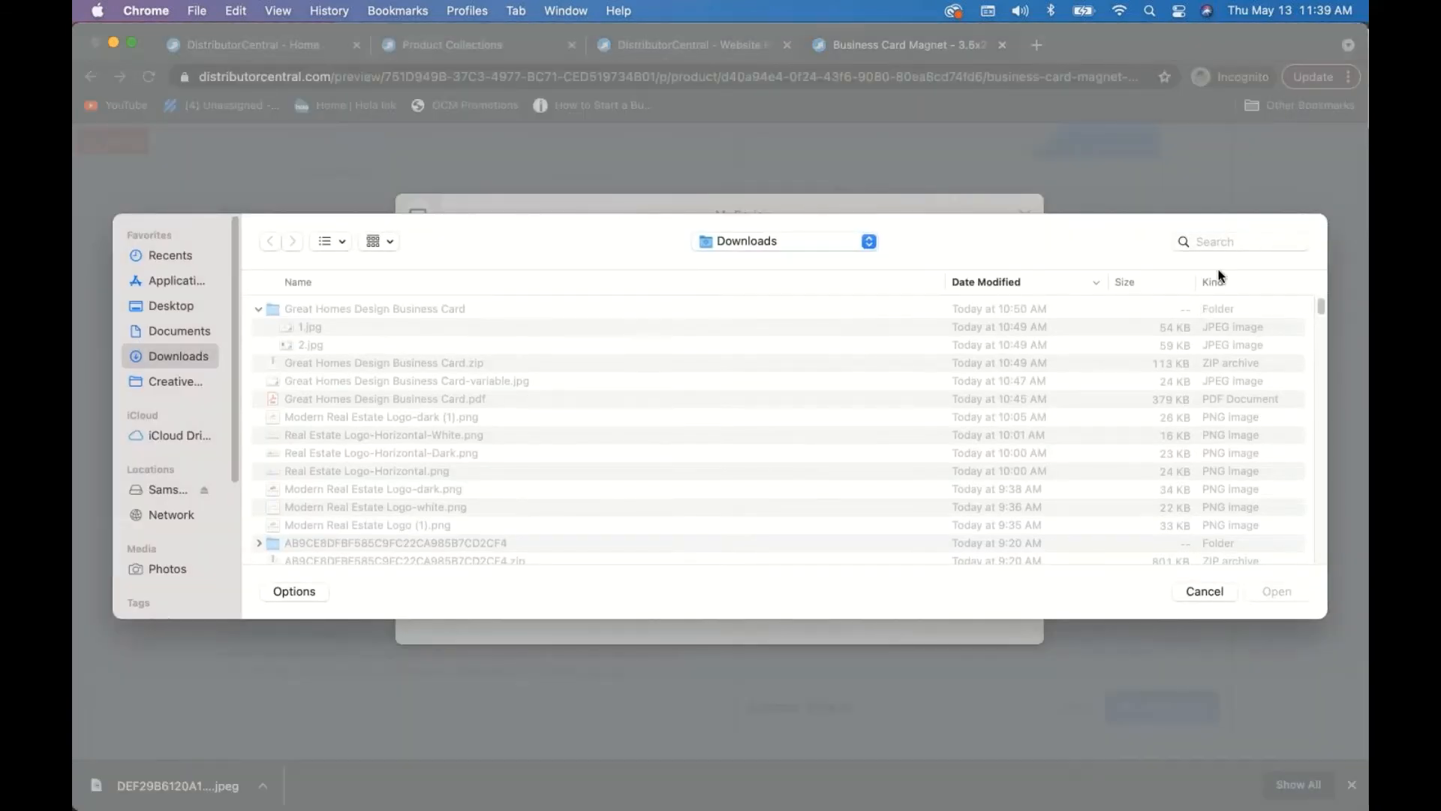
{"action": "left_click", "coordinate": [1216, 238]}
{"action": "type", "text": "head"}
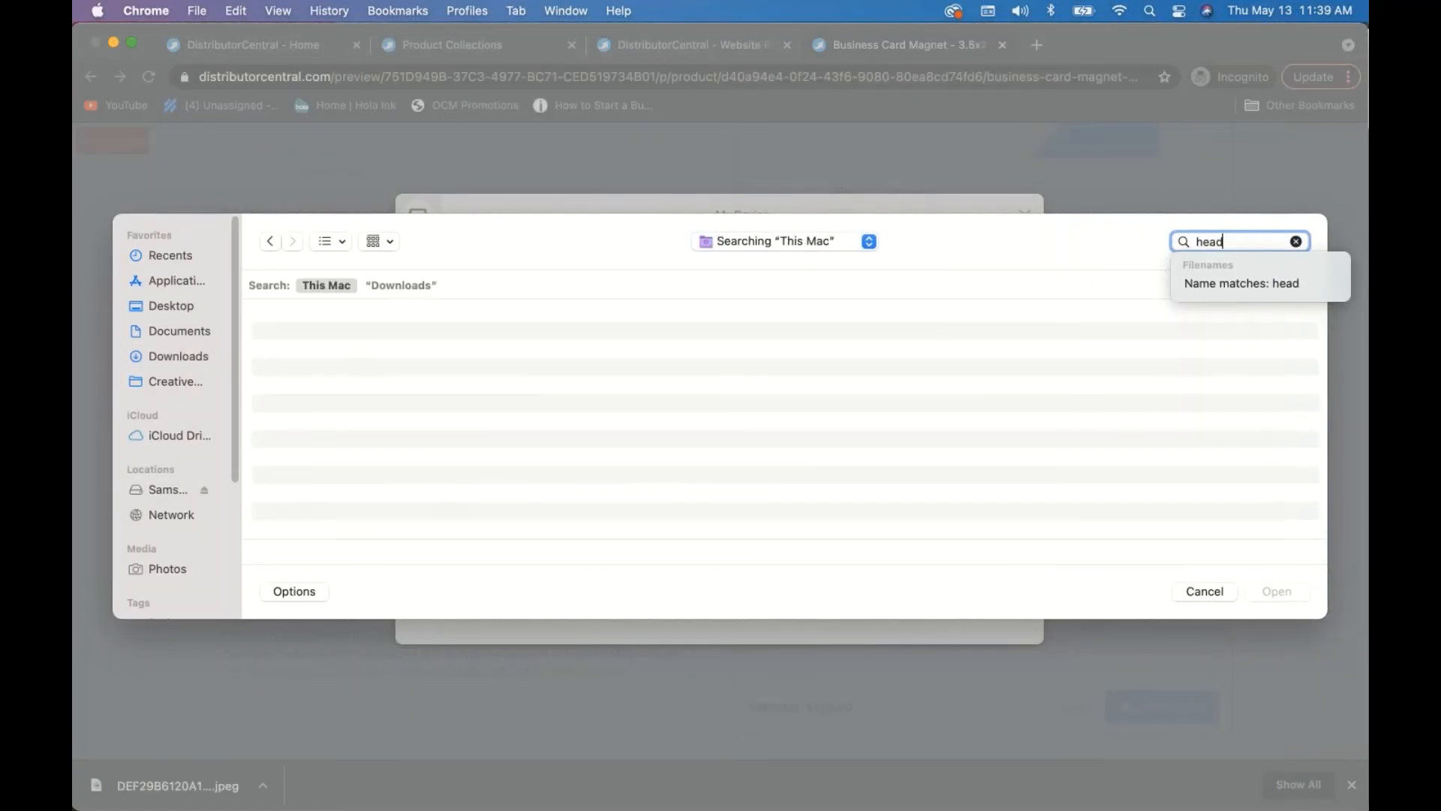
{"action": "type", "text": "shot"}
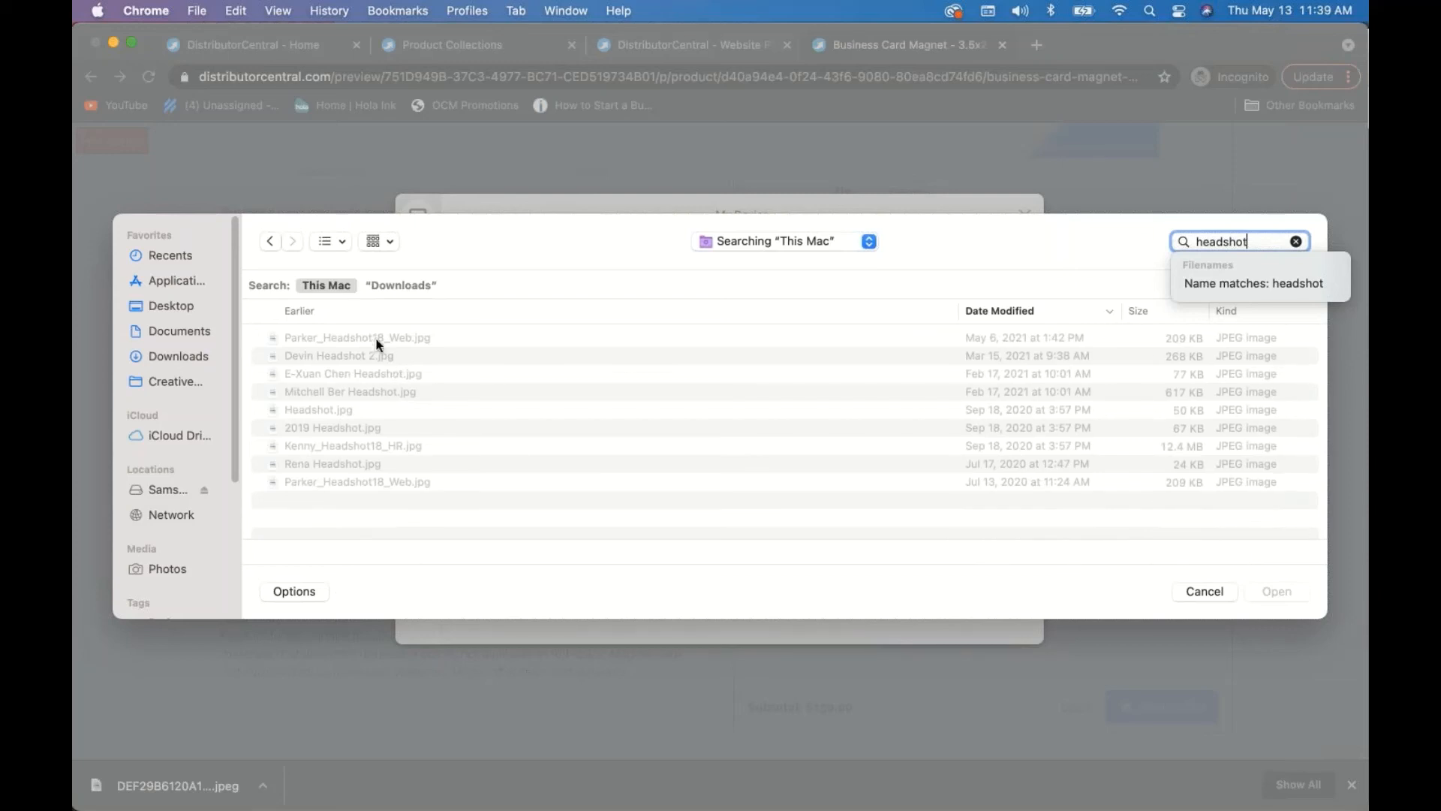
{"action": "left_click", "coordinate": [378, 338]}
{"action": "left_click", "coordinate": [1275, 591]}
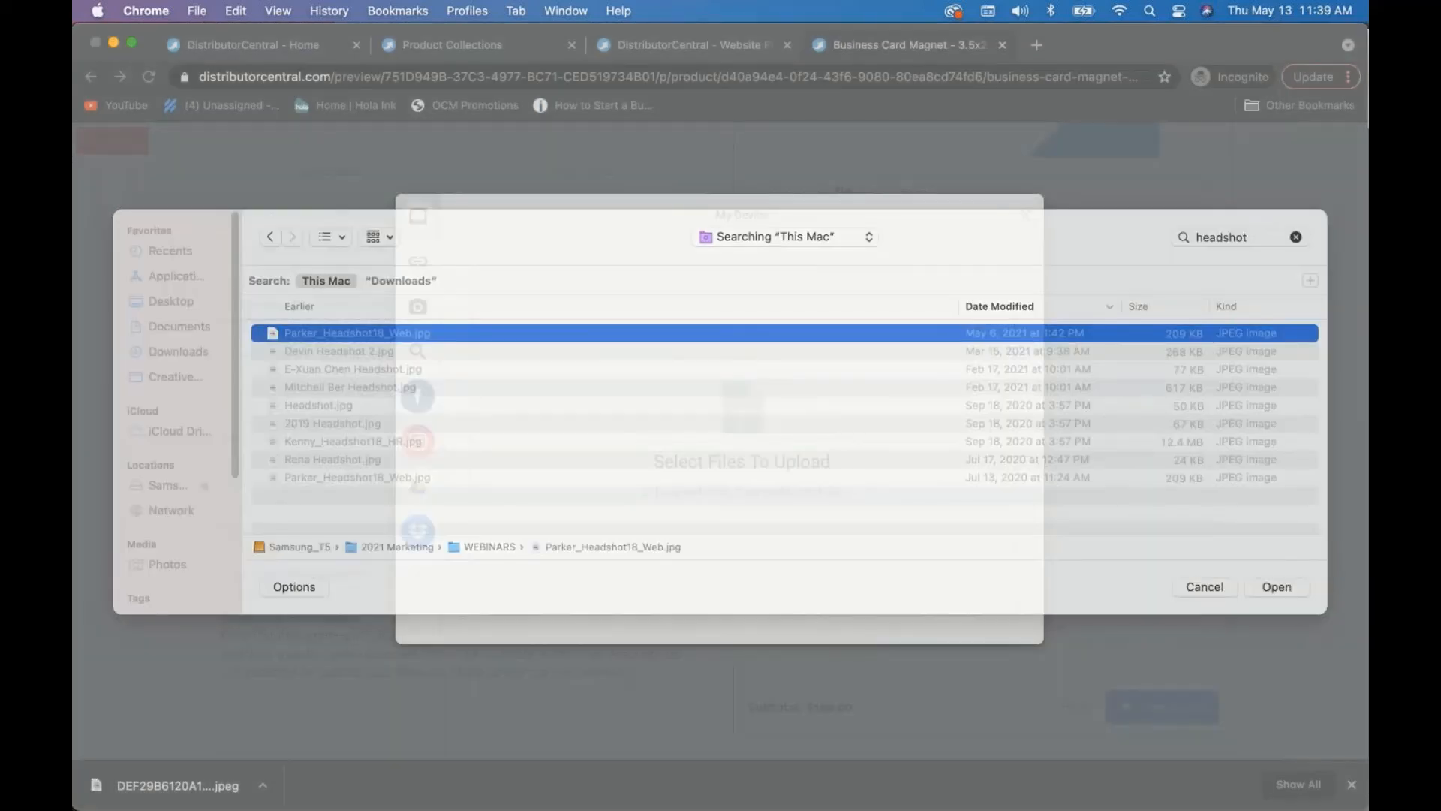
{"action": "left_click", "coordinate": [976, 618]}
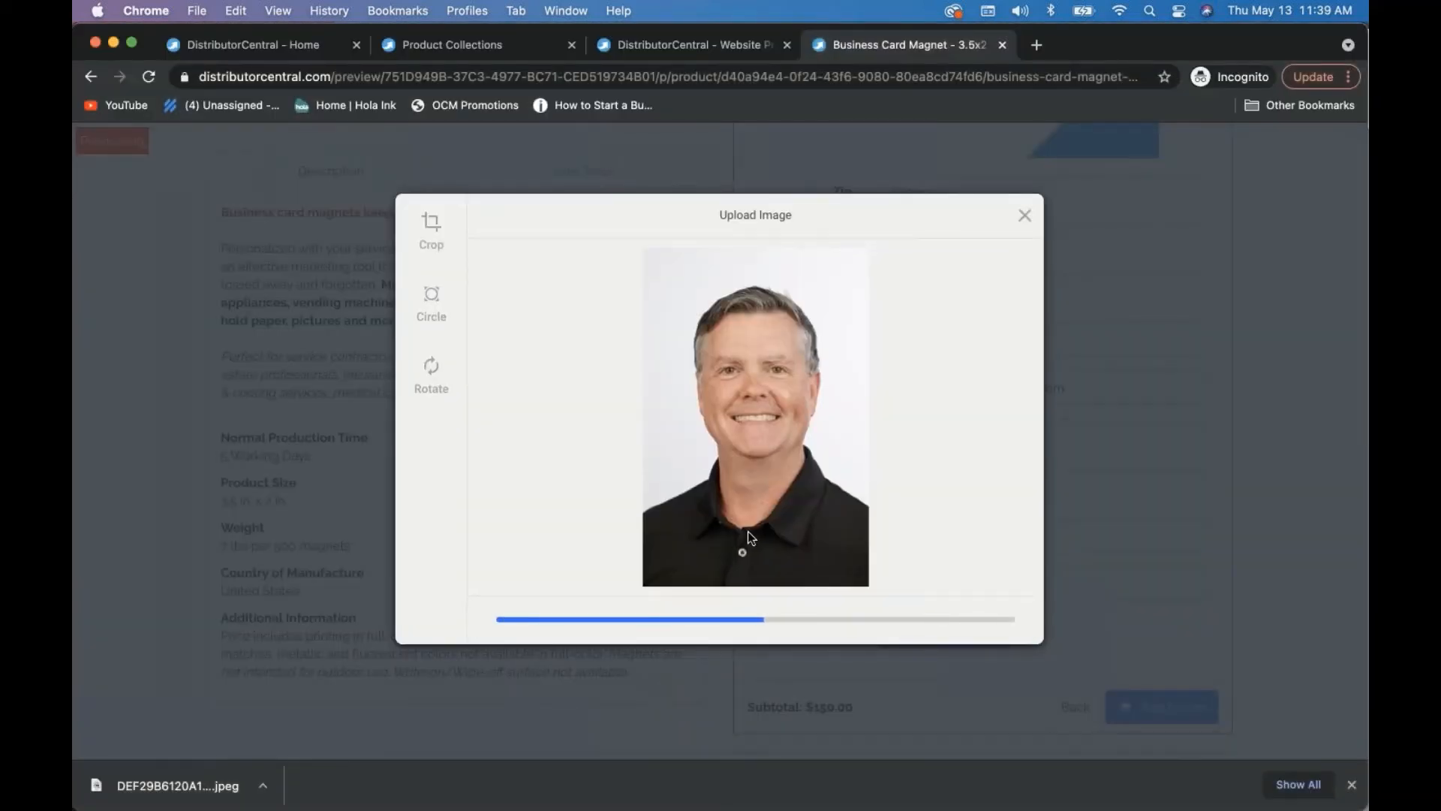
{"action": "scroll", "coordinate": [815, 539], "scroll_direction": "down", "scroll_amount": 5}
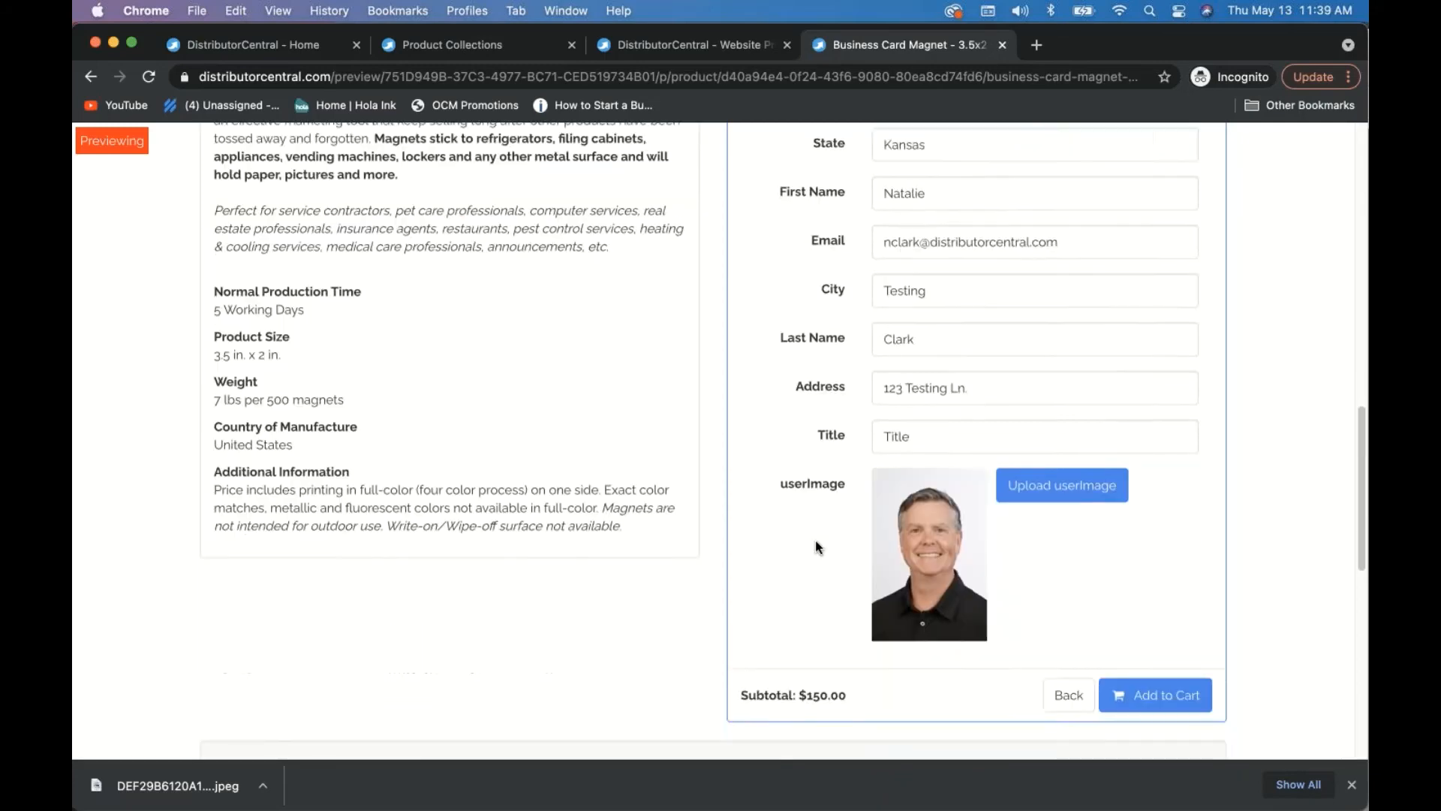
{"action": "scroll", "coordinate": [815, 539], "scroll_direction": "up", "scroll_amount": 10}
{"action": "scroll", "coordinate": [808, 557], "scroll_direction": "down", "scroll_amount": 2}
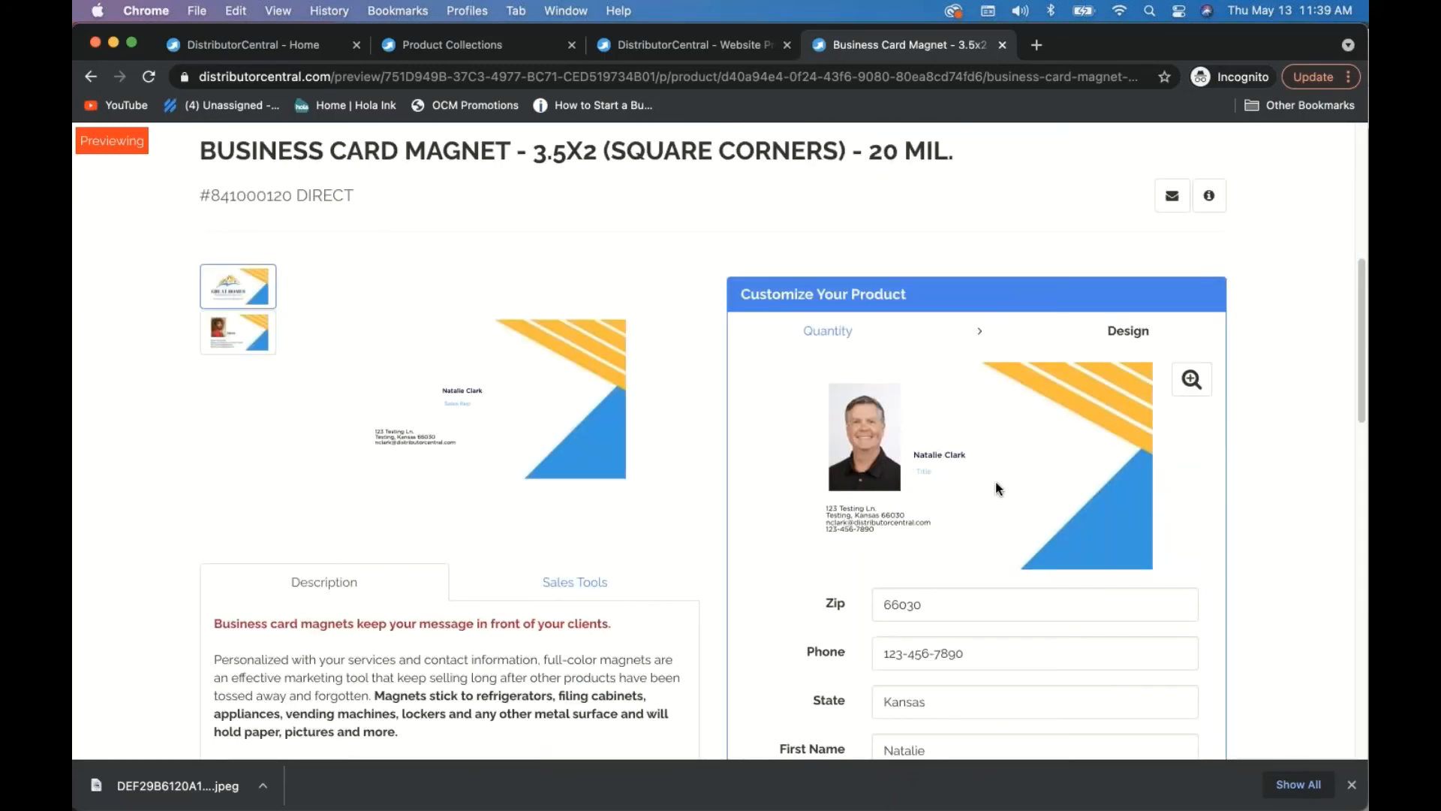
{"action": "scroll", "coordinate": [995, 480], "scroll_direction": "down", "scroll_amount": 1}
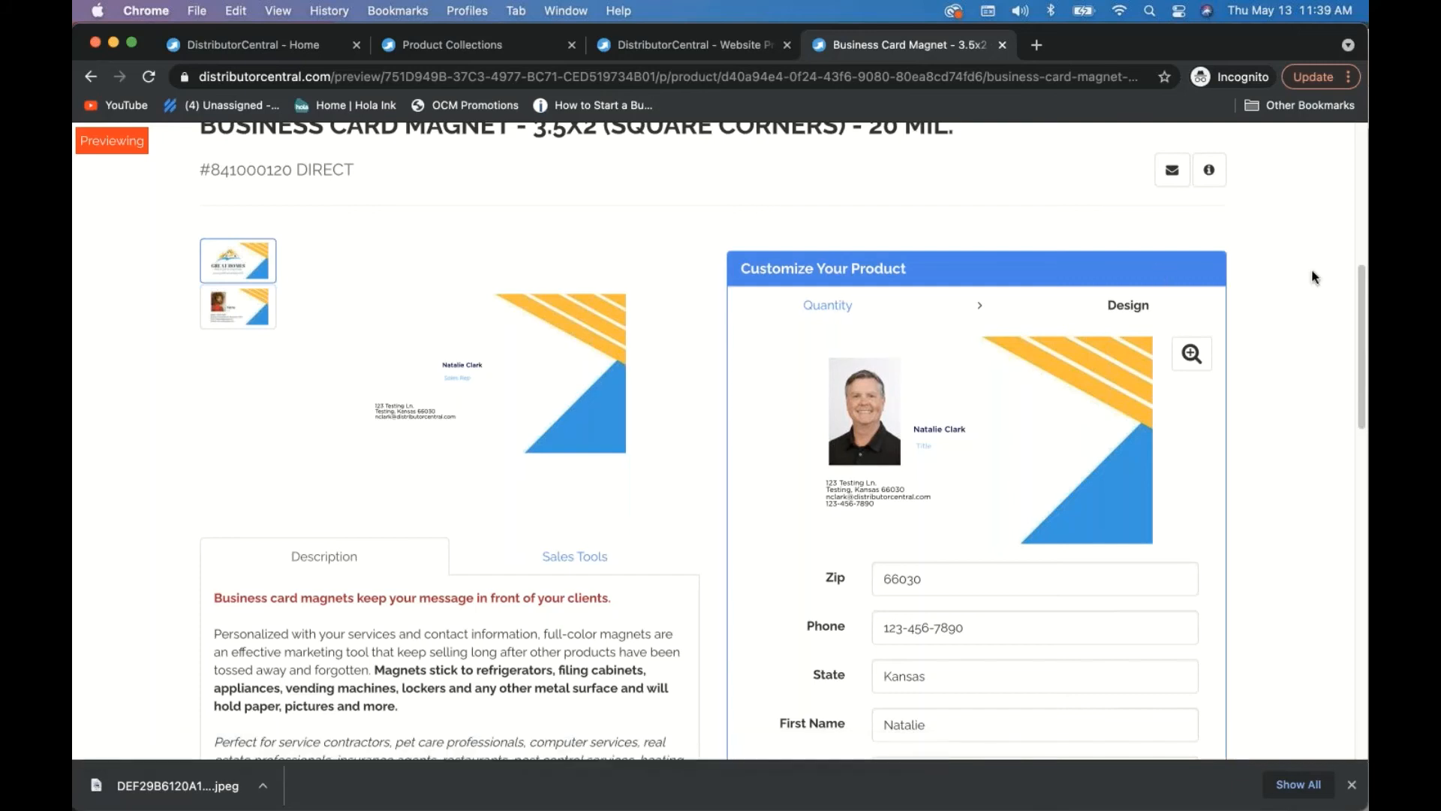
{"action": "scroll", "coordinate": [1299, 315], "scroll_direction": "up", "scroll_amount": 7}
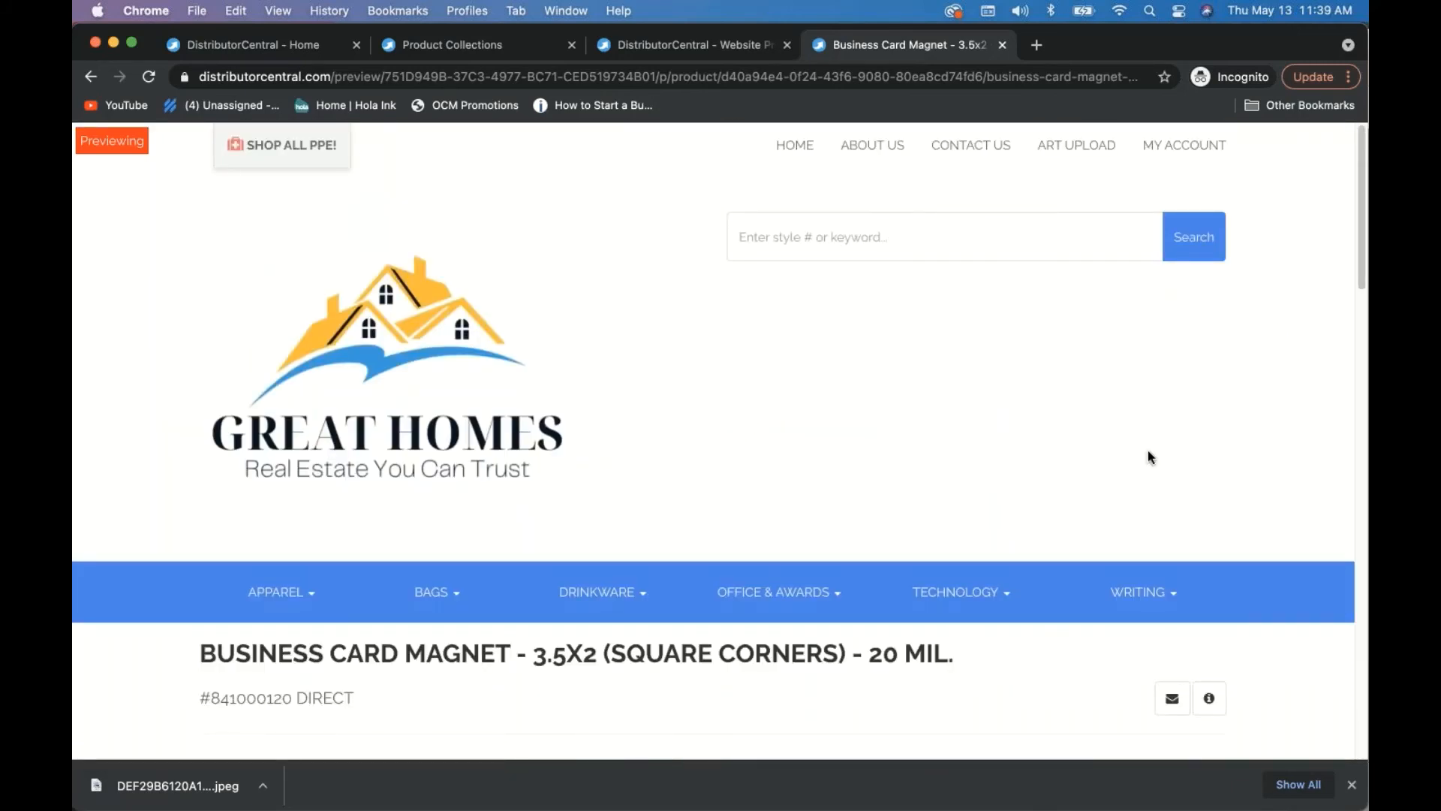
{"action": "scroll", "coordinate": [1120, 454], "scroll_direction": "down", "scroll_amount": 8}
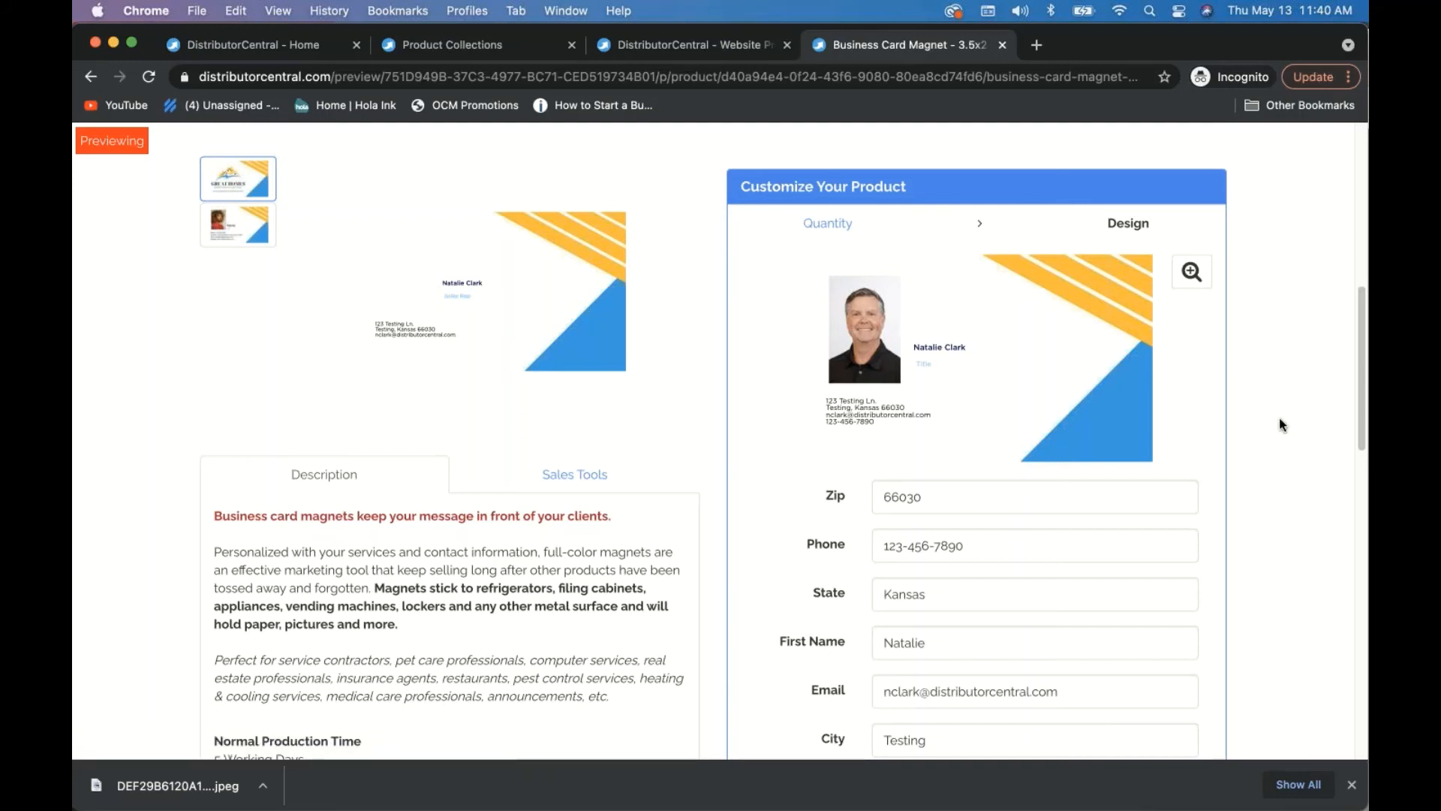
- Add the personalized Business Card Magnet to the cart and go back to the Great Homes catalog
{"action": "scroll", "coordinate": [1117, 546], "scroll_direction": "down", "scroll_amount": 8}
{"action": "left_click", "coordinate": [1117, 545]}
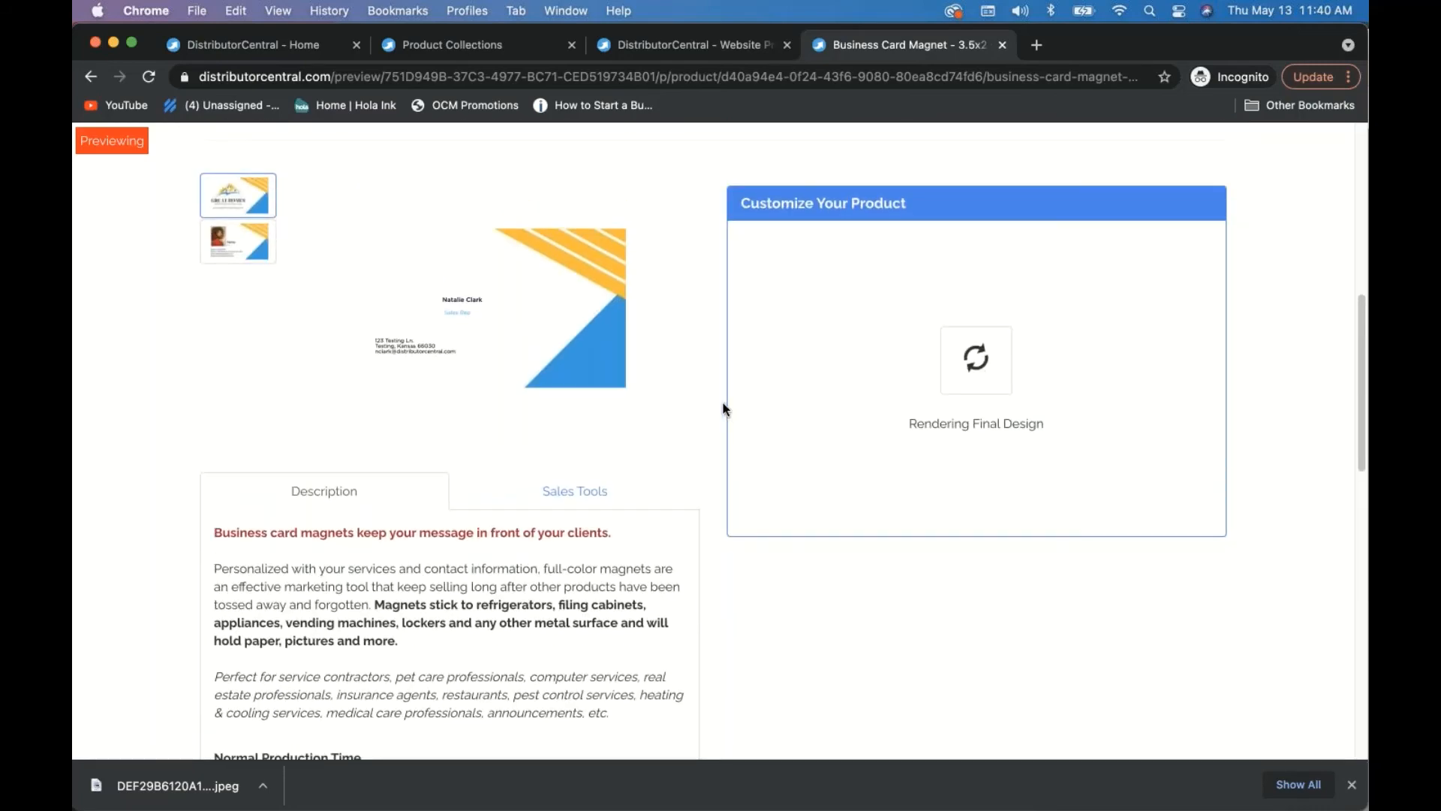
{"action": "scroll", "coordinate": [723, 402], "scroll_direction": "up", "scroll_amount": 3}
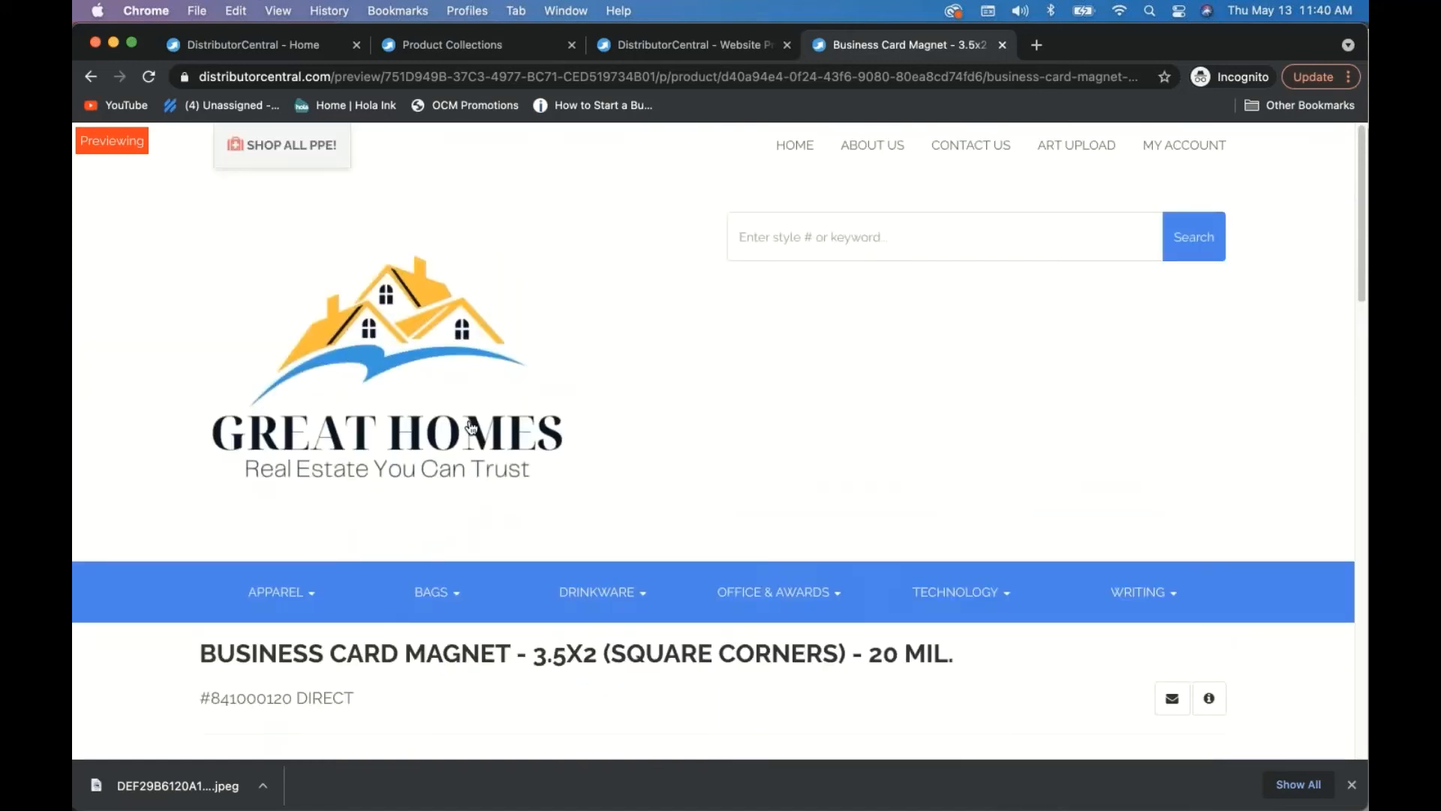
{"action": "scroll", "coordinate": [349, 354], "scroll_direction": "down", "scroll_amount": 4}
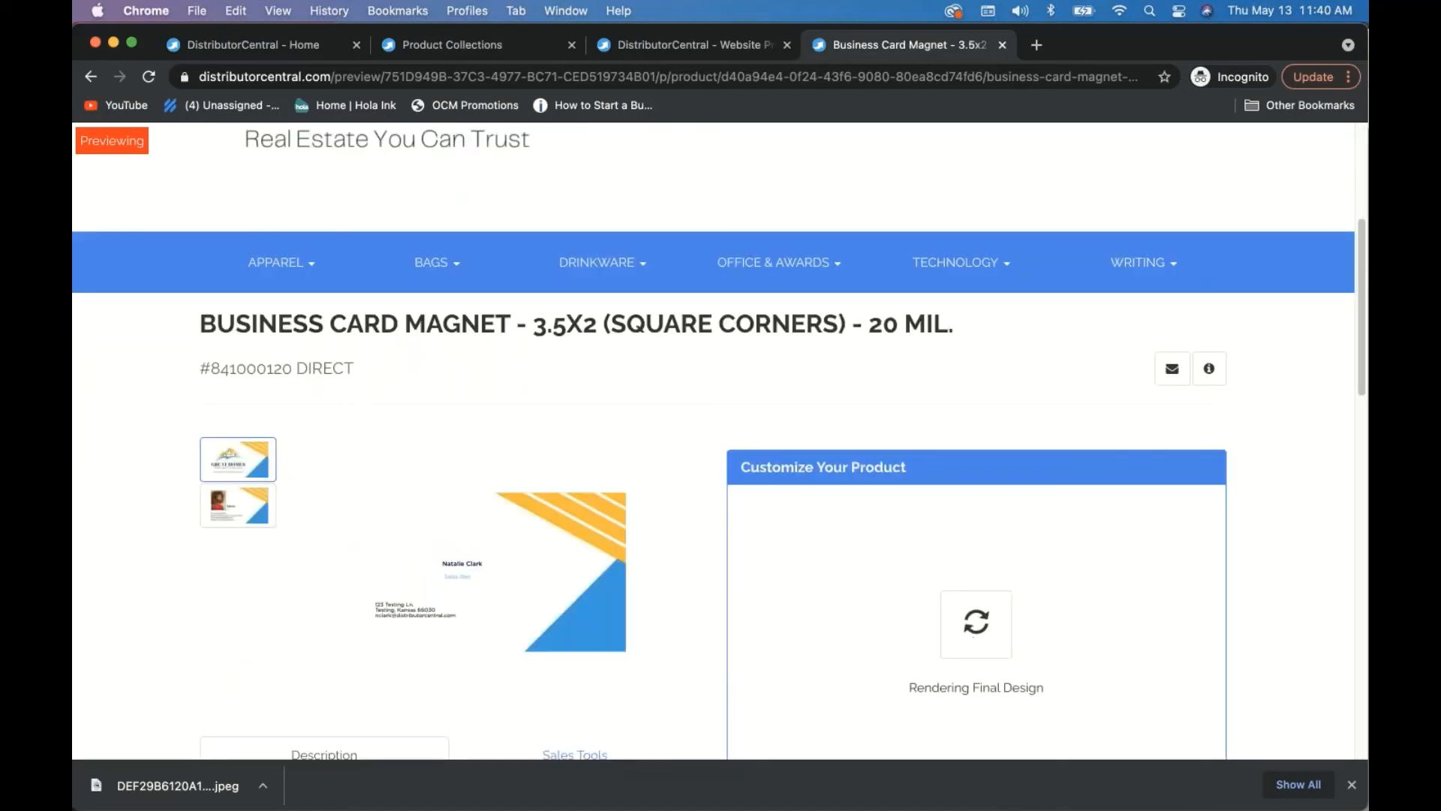
{"action": "scroll", "coordinate": [357, 390], "scroll_direction": "up", "scroll_amount": 1}
{"action": "left_click", "coordinate": [90, 76]}
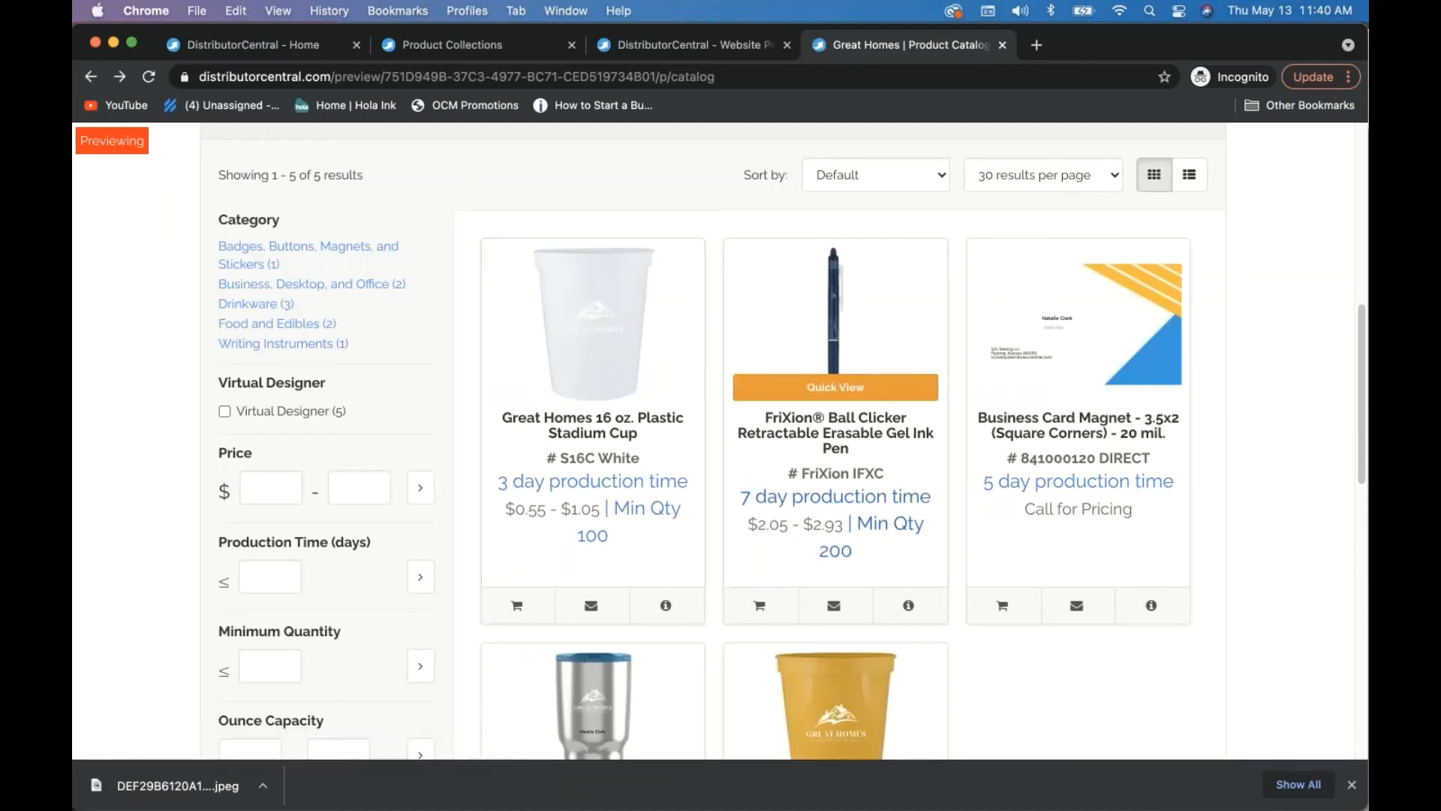
- Open the 16 oz. Plastic Stadium Cup and advance to its design step. Try the logo upload dialog without uploading, then close the cup preview
{"action": "left_click", "coordinate": [618, 335]}
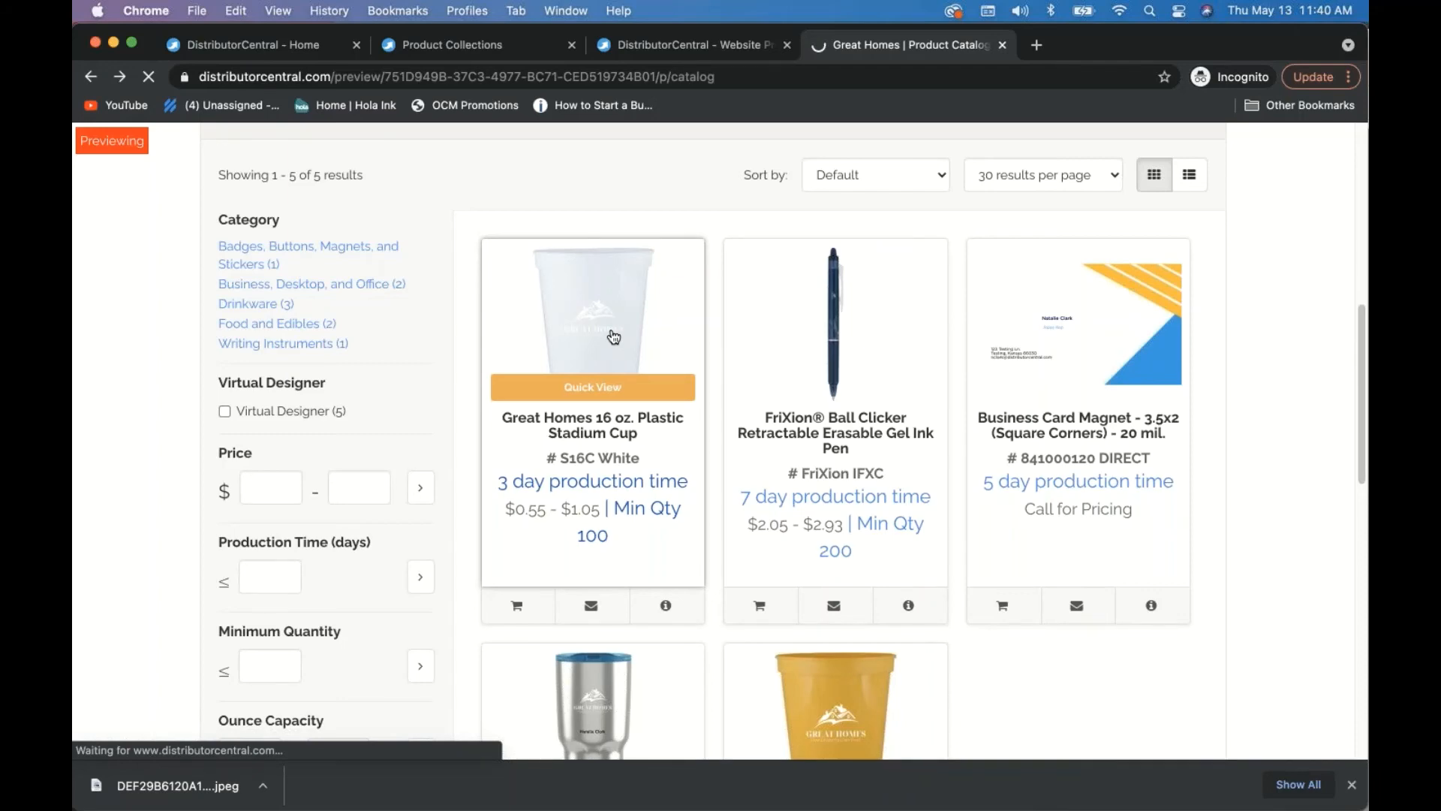
{"action": "scroll", "coordinate": [1087, 547], "scroll_direction": "down", "scroll_amount": 10}
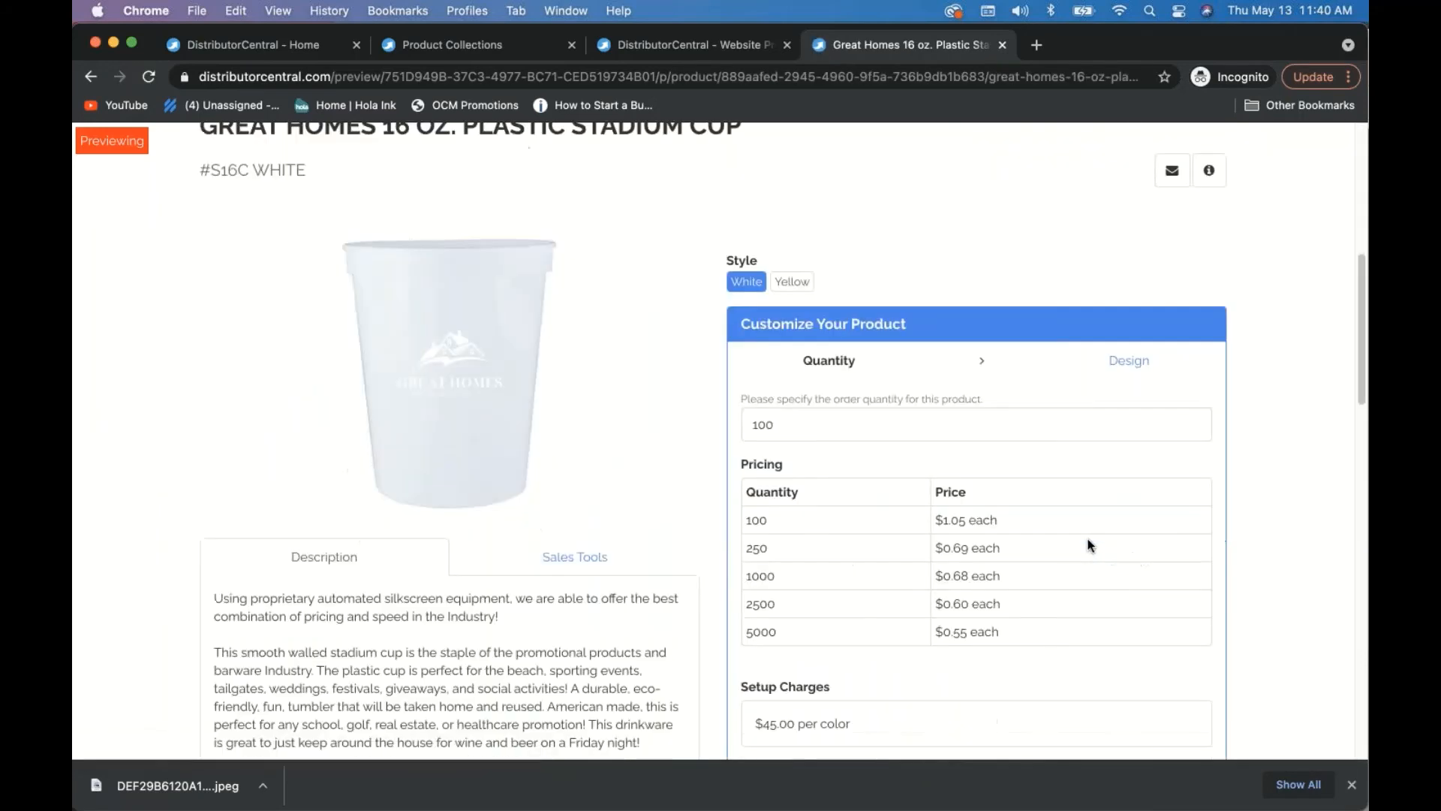
{"action": "left_click", "coordinate": [1135, 700]}
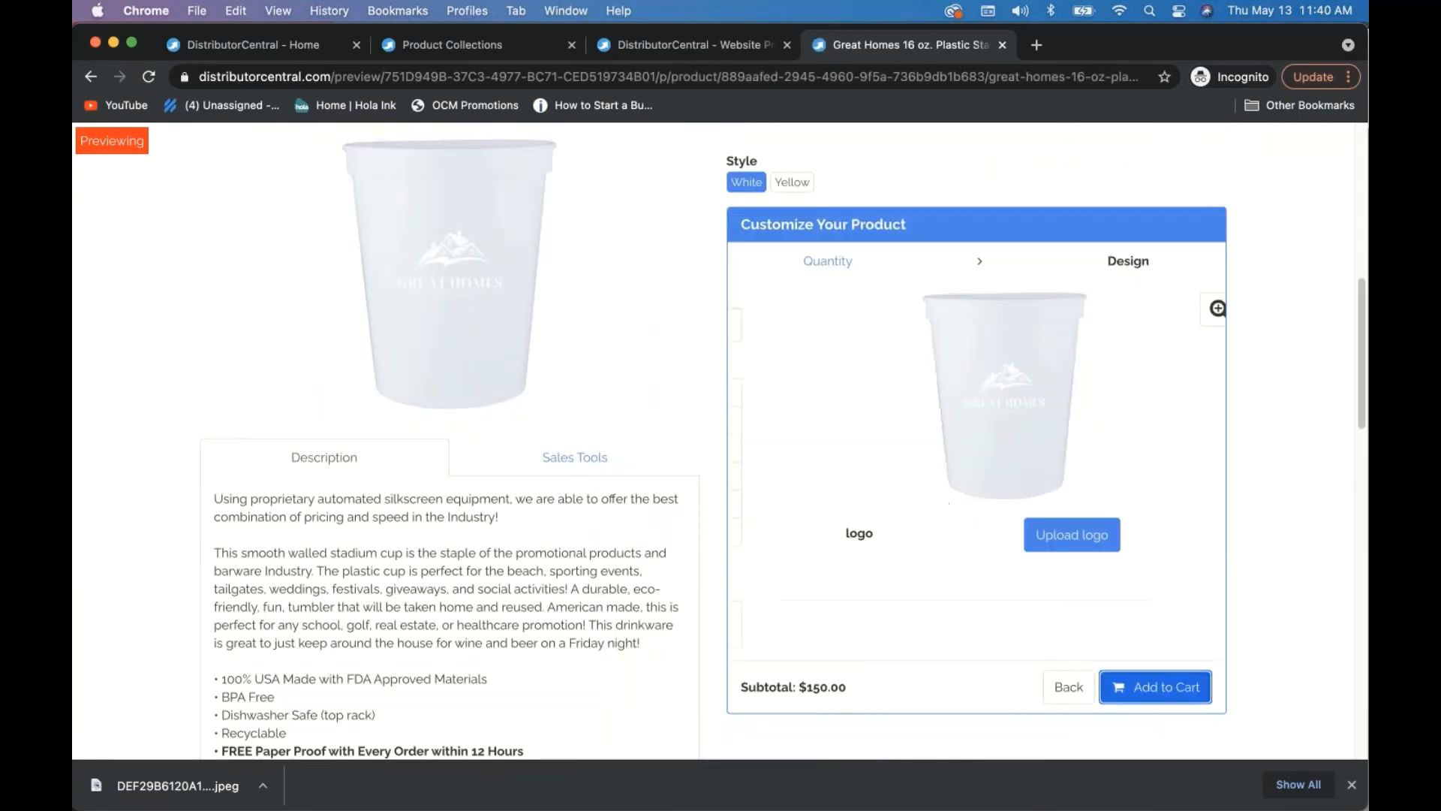
{"action": "left_click", "coordinate": [1013, 535]}
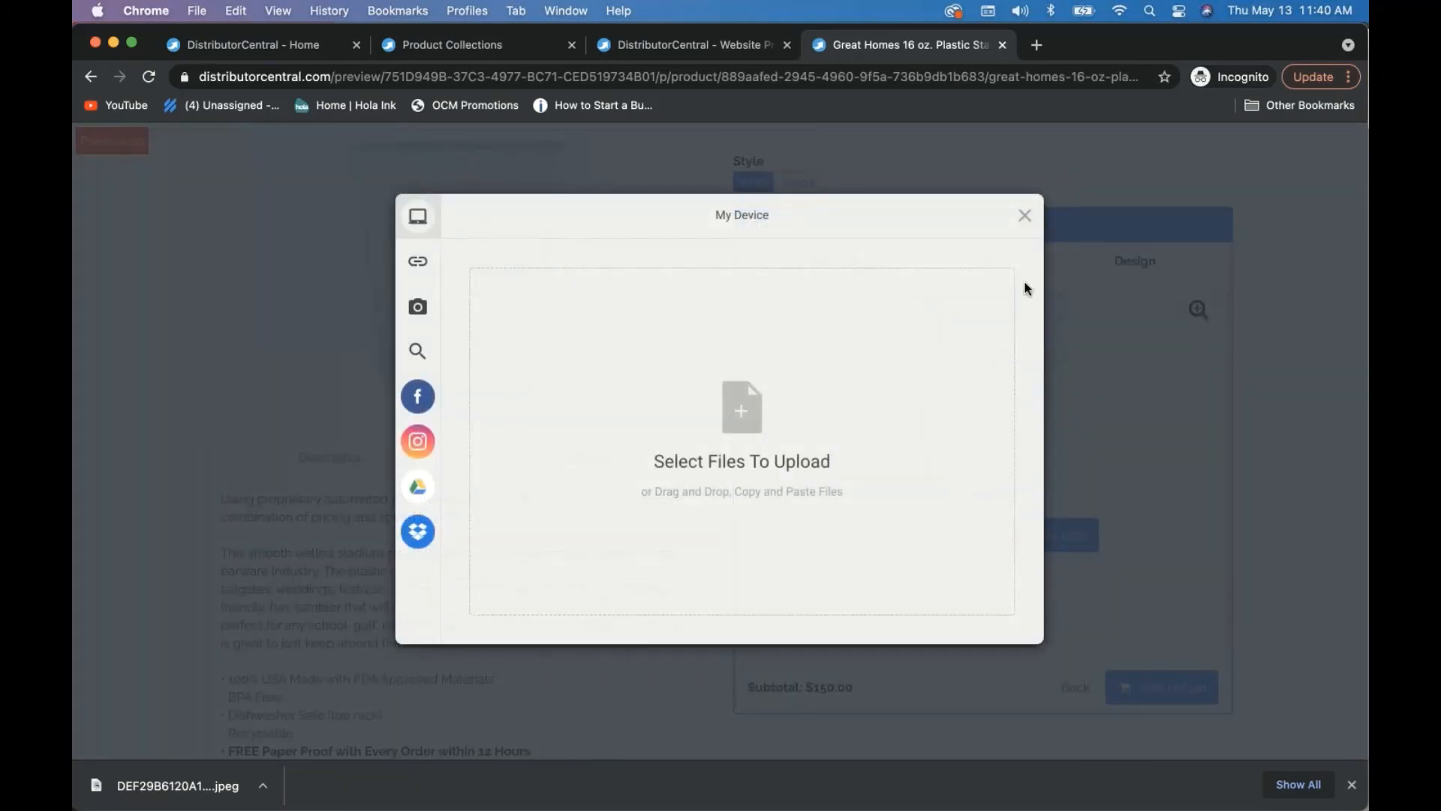
{"action": "left_click", "coordinate": [1024, 216]}
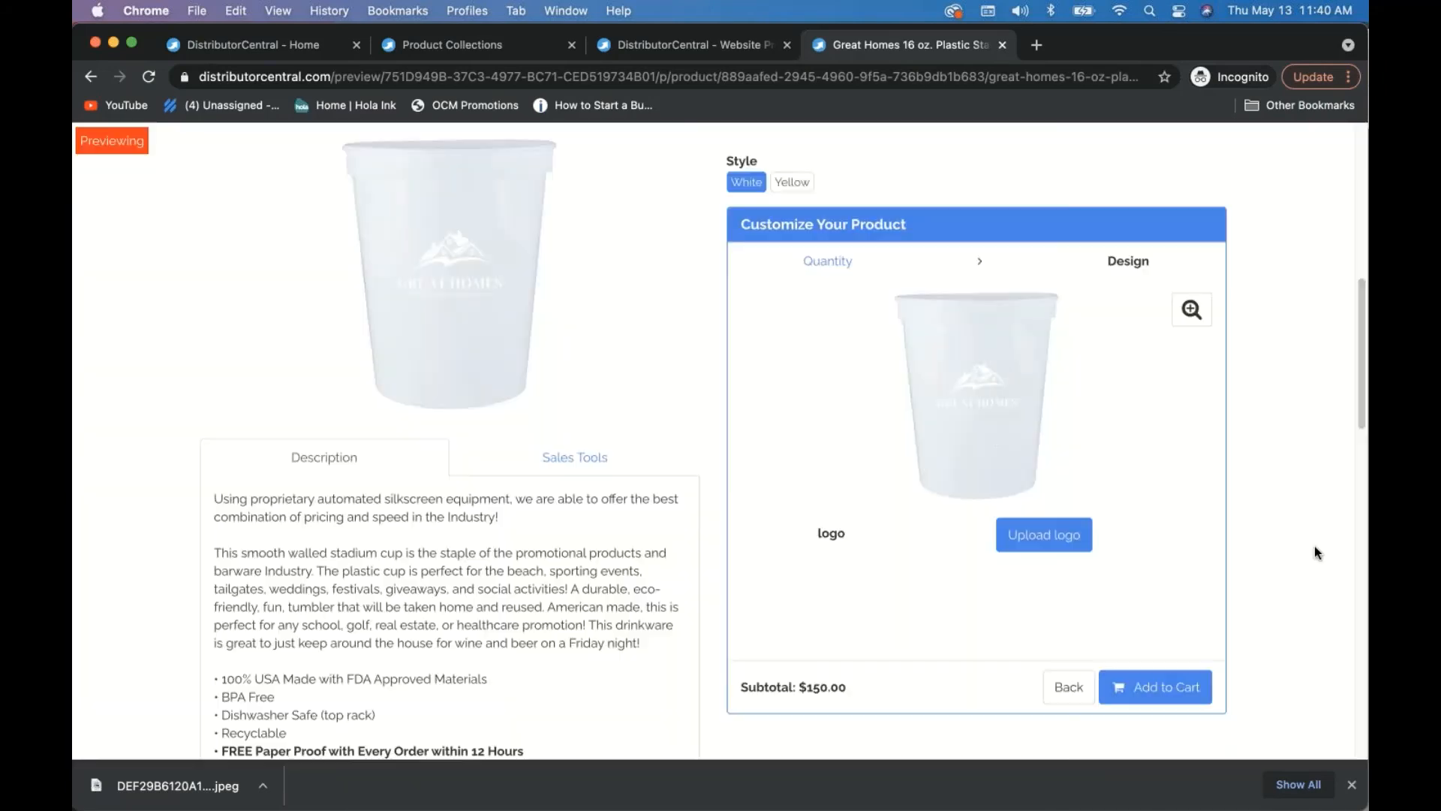
{"action": "scroll", "coordinate": [1295, 547], "scroll_direction": "up", "scroll_amount": 10}
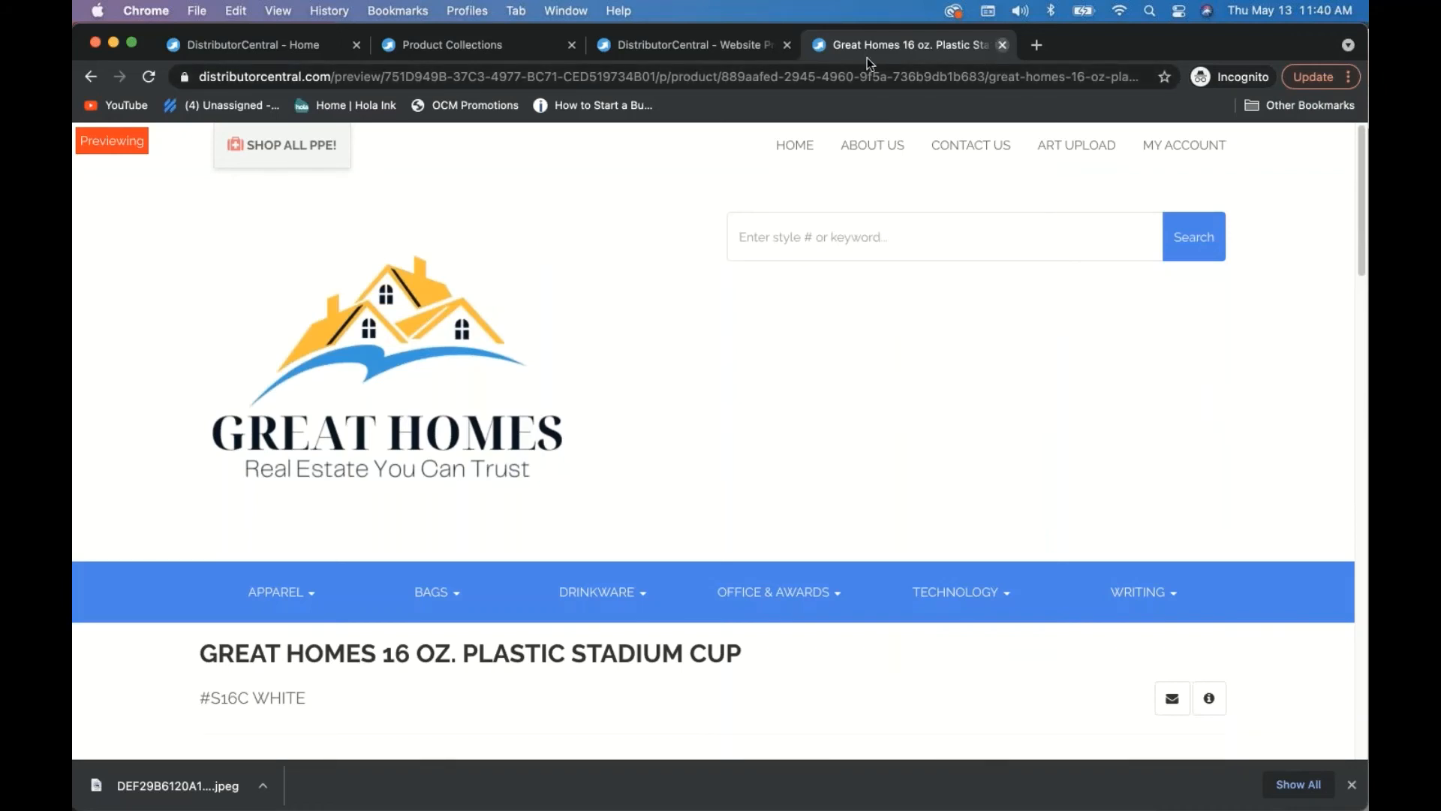
{"action": "left_click", "coordinate": [1002, 45]}
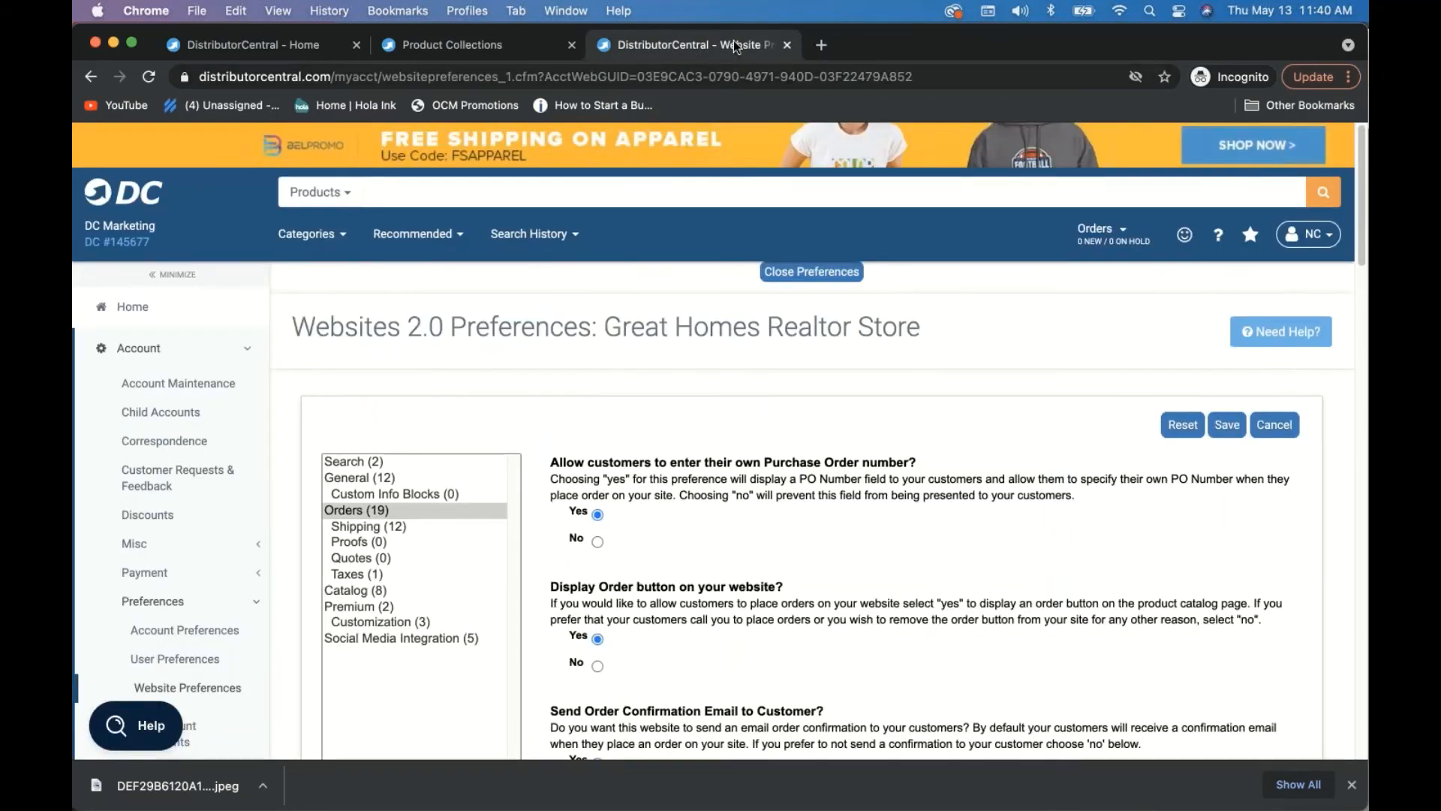
- Open great-homes.dcpromosite.com from the Hosting Manager's list of websites
{"action": "left_click", "coordinate": [238, 47]}
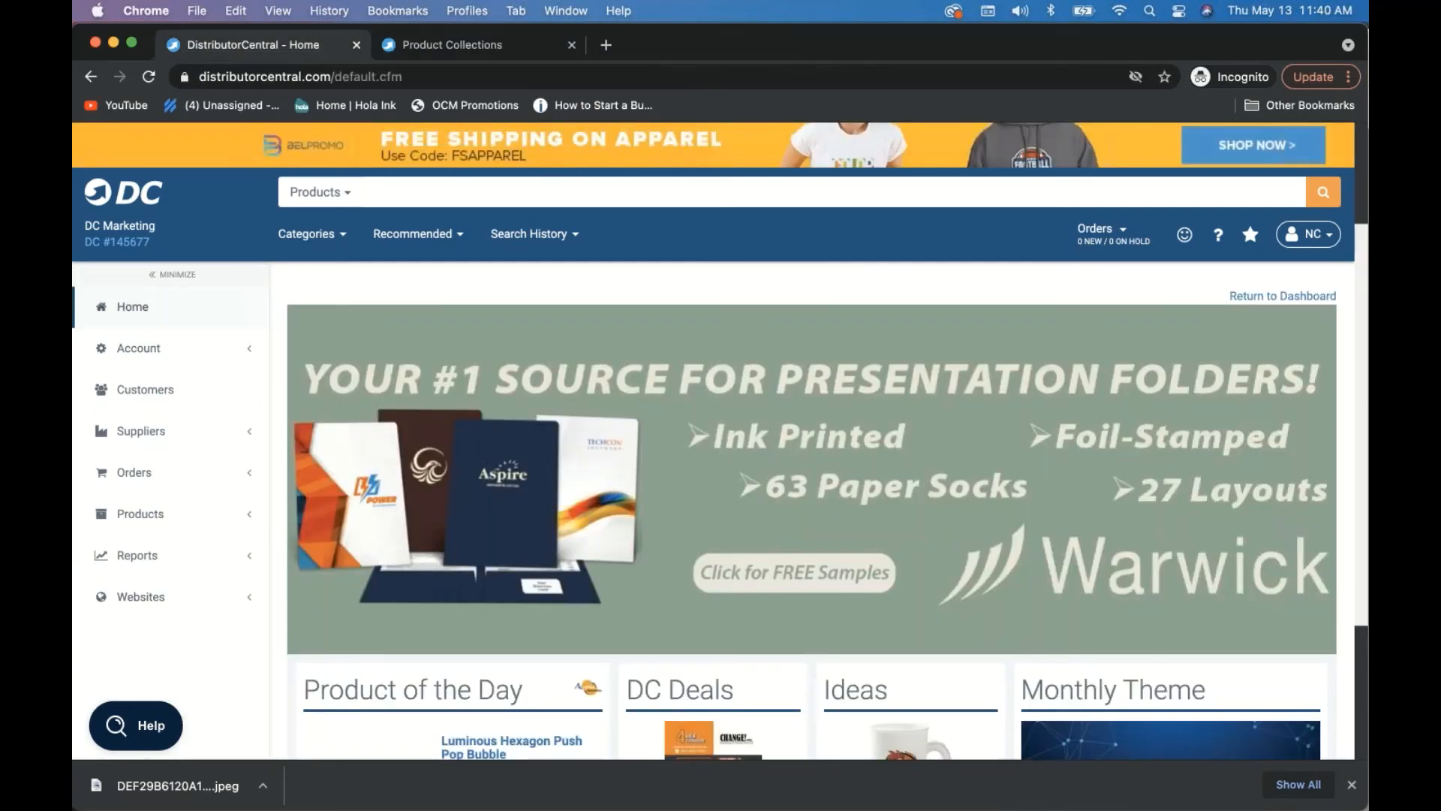
{"action": "left_click", "coordinate": [145, 597]}
{"action": "left_click", "coordinate": [157, 650]}
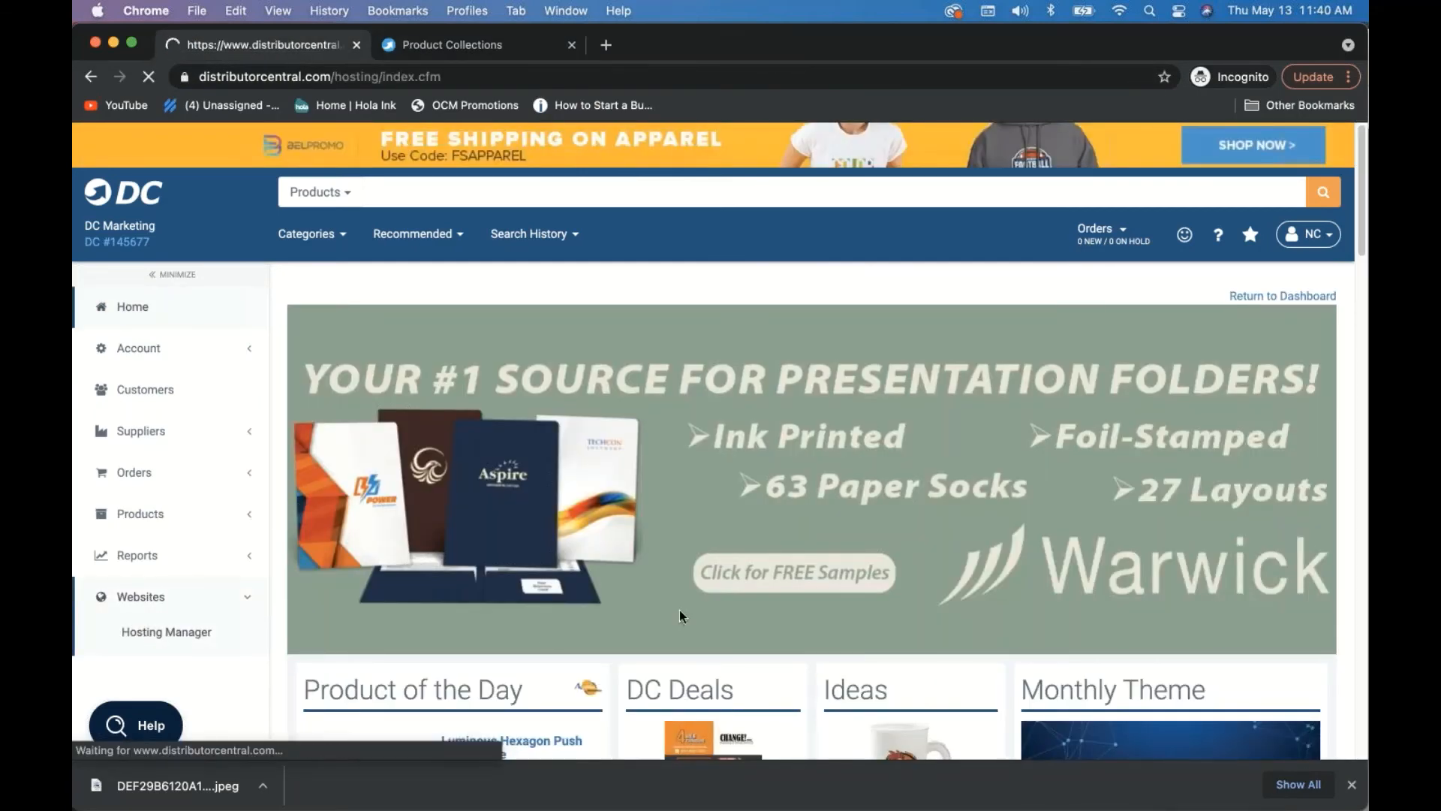
{"action": "scroll", "coordinate": [699, 584], "scroll_direction": "down", "scroll_amount": 2}
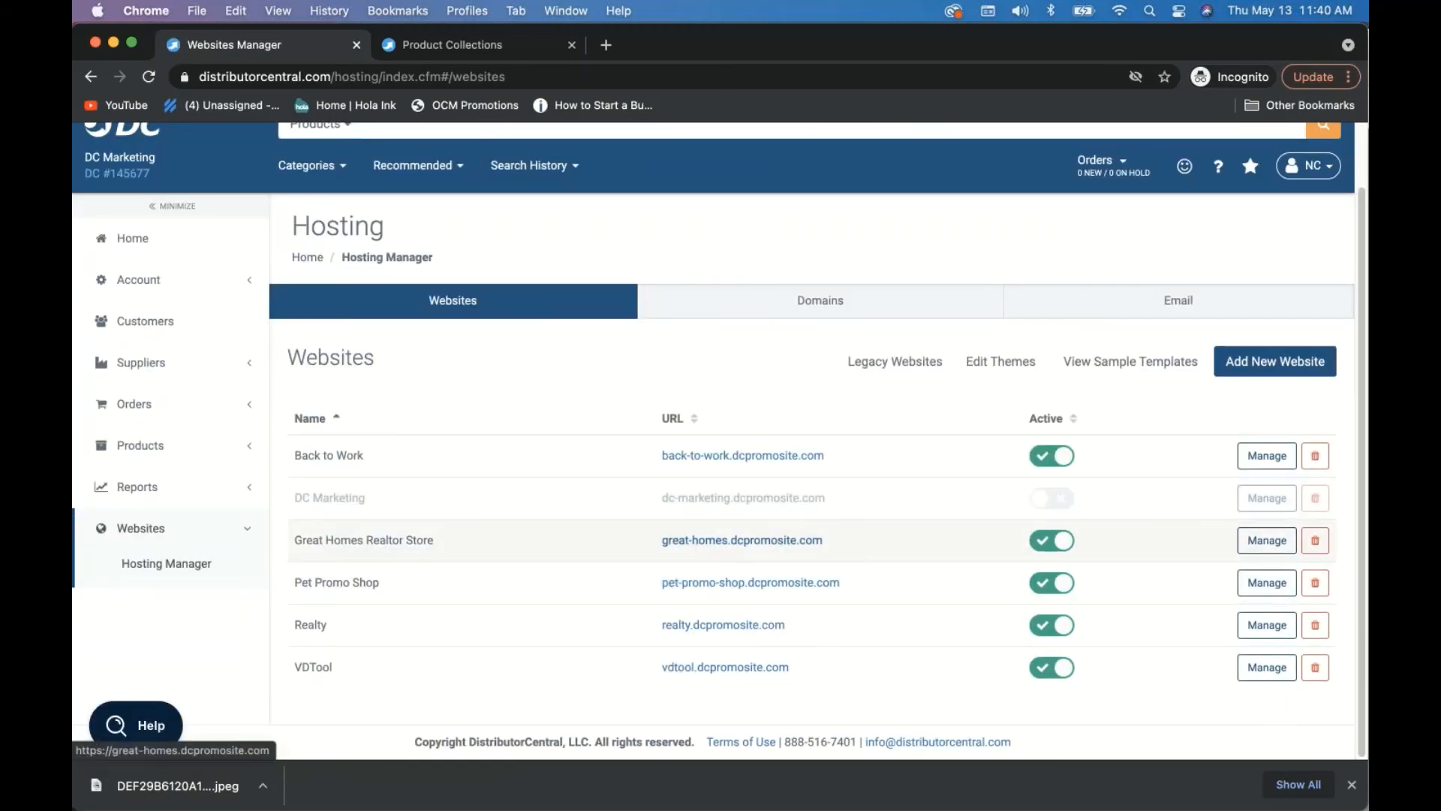
{"action": "left_click", "coordinate": [700, 539]}
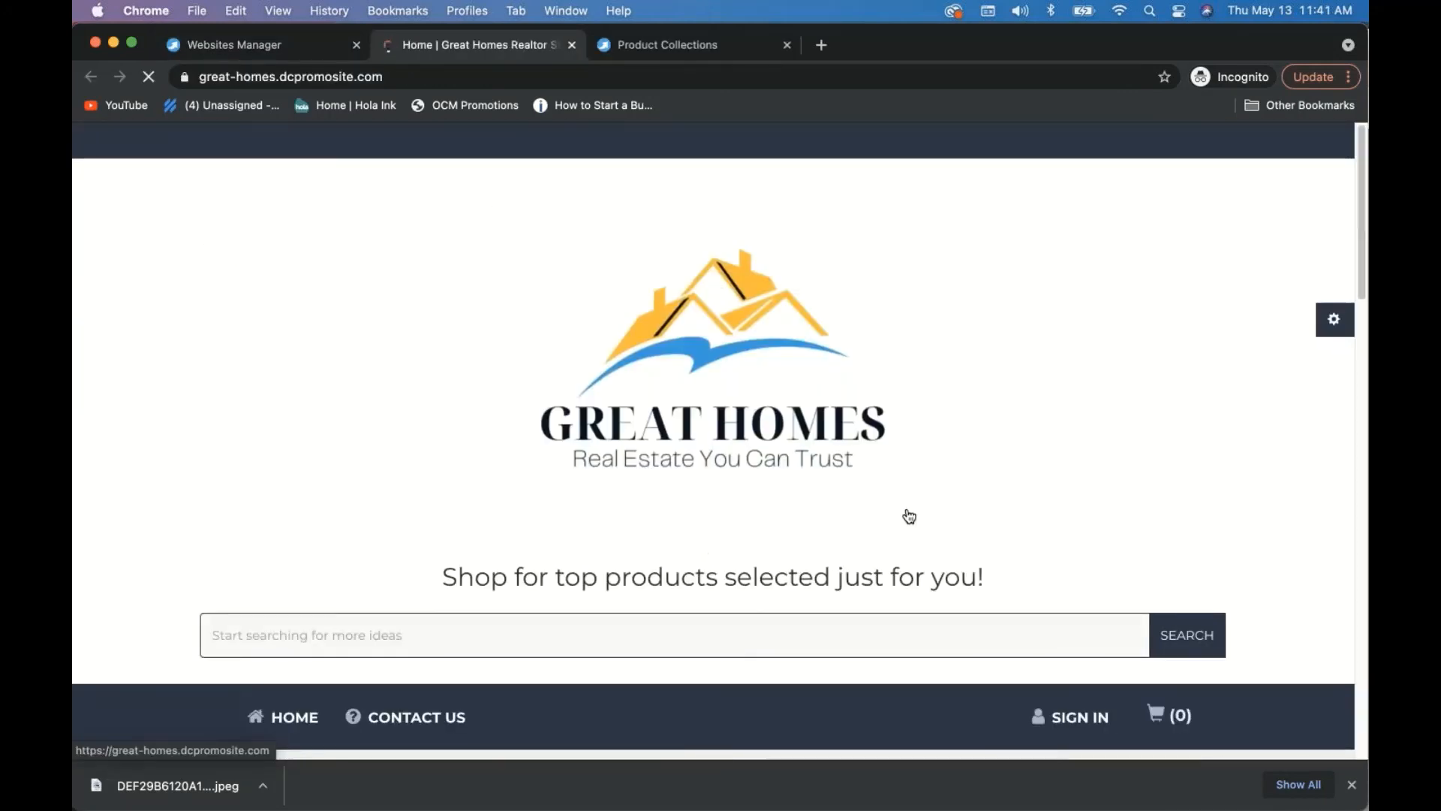
{"action": "left_click", "coordinate": [1335, 320]}
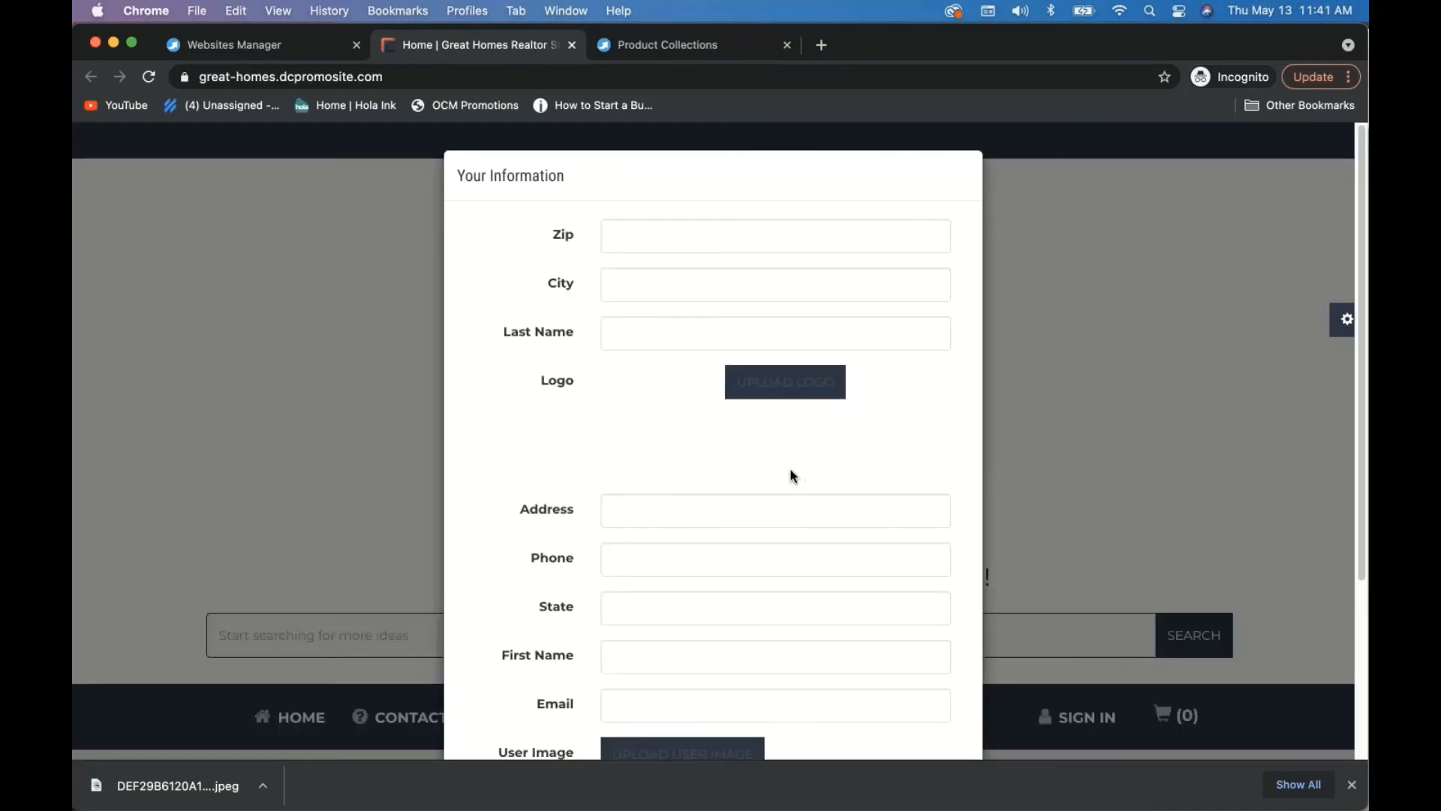
{"action": "left_click", "coordinate": [779, 393]}
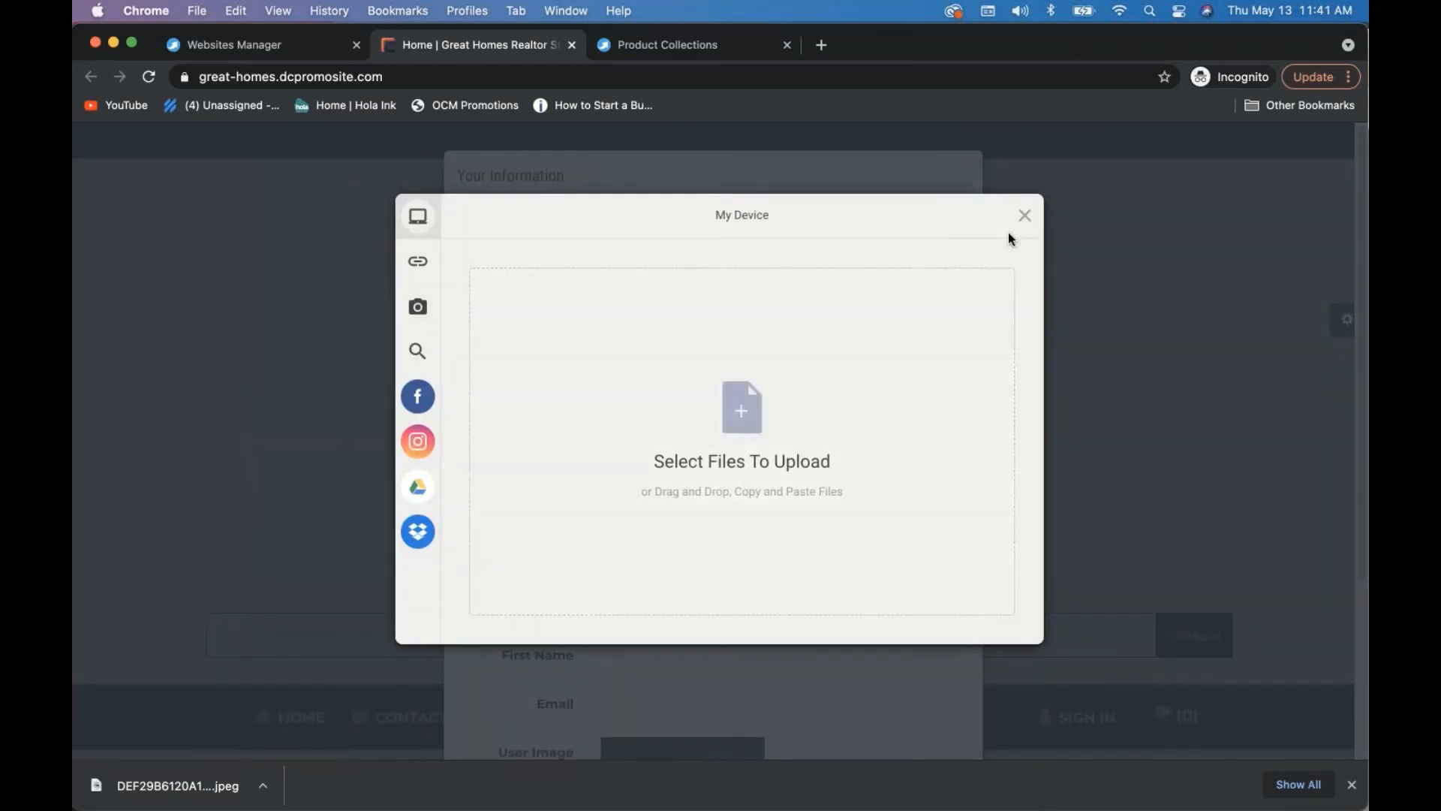
{"action": "left_click", "coordinate": [1022, 217]}
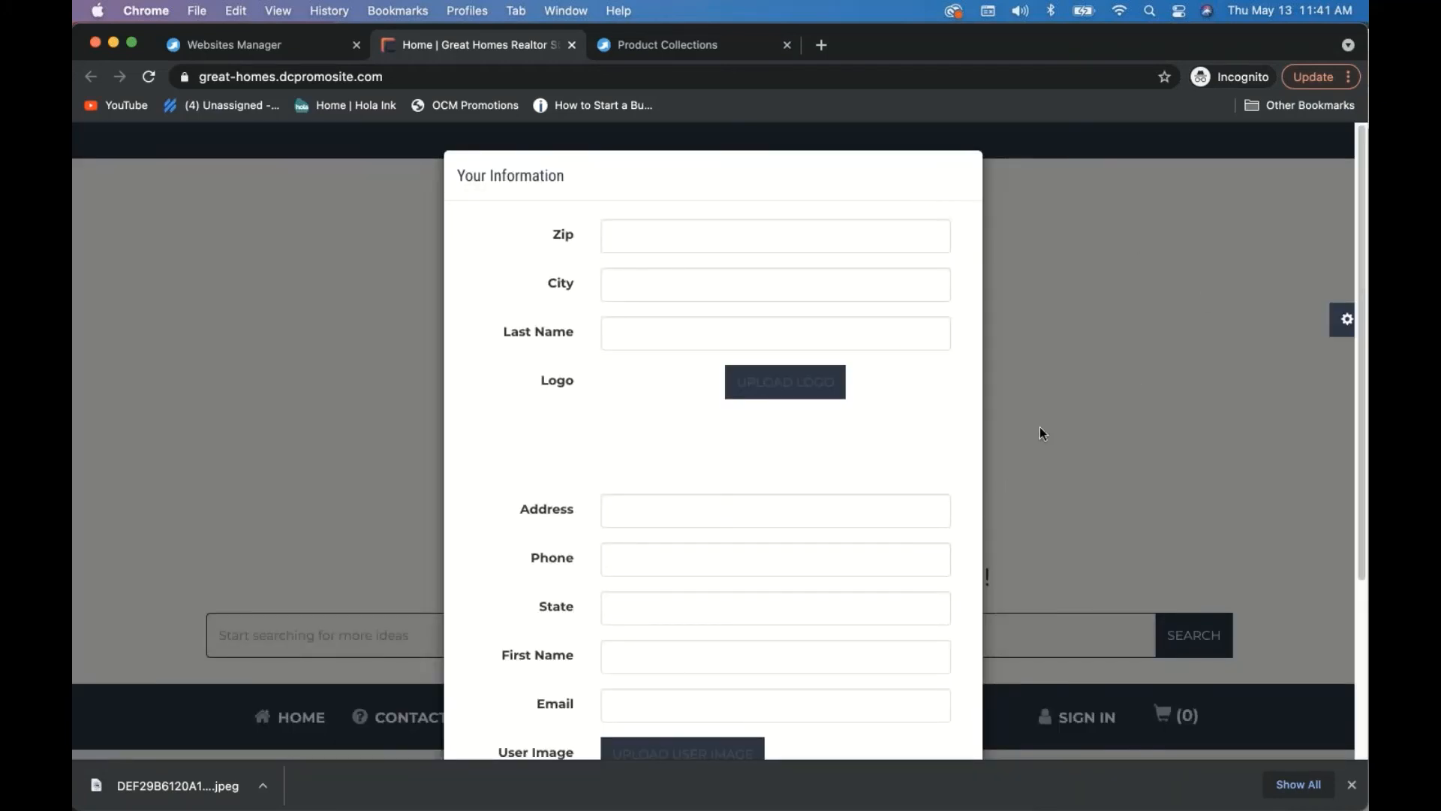
{"action": "scroll", "coordinate": [798, 695], "scroll_direction": "down", "scroll_amount": 4}
{"action": "left_click", "coordinate": [797, 695]}
{"action": "scroll", "coordinate": [971, 427], "scroll_direction": "down", "scroll_amount": 5}
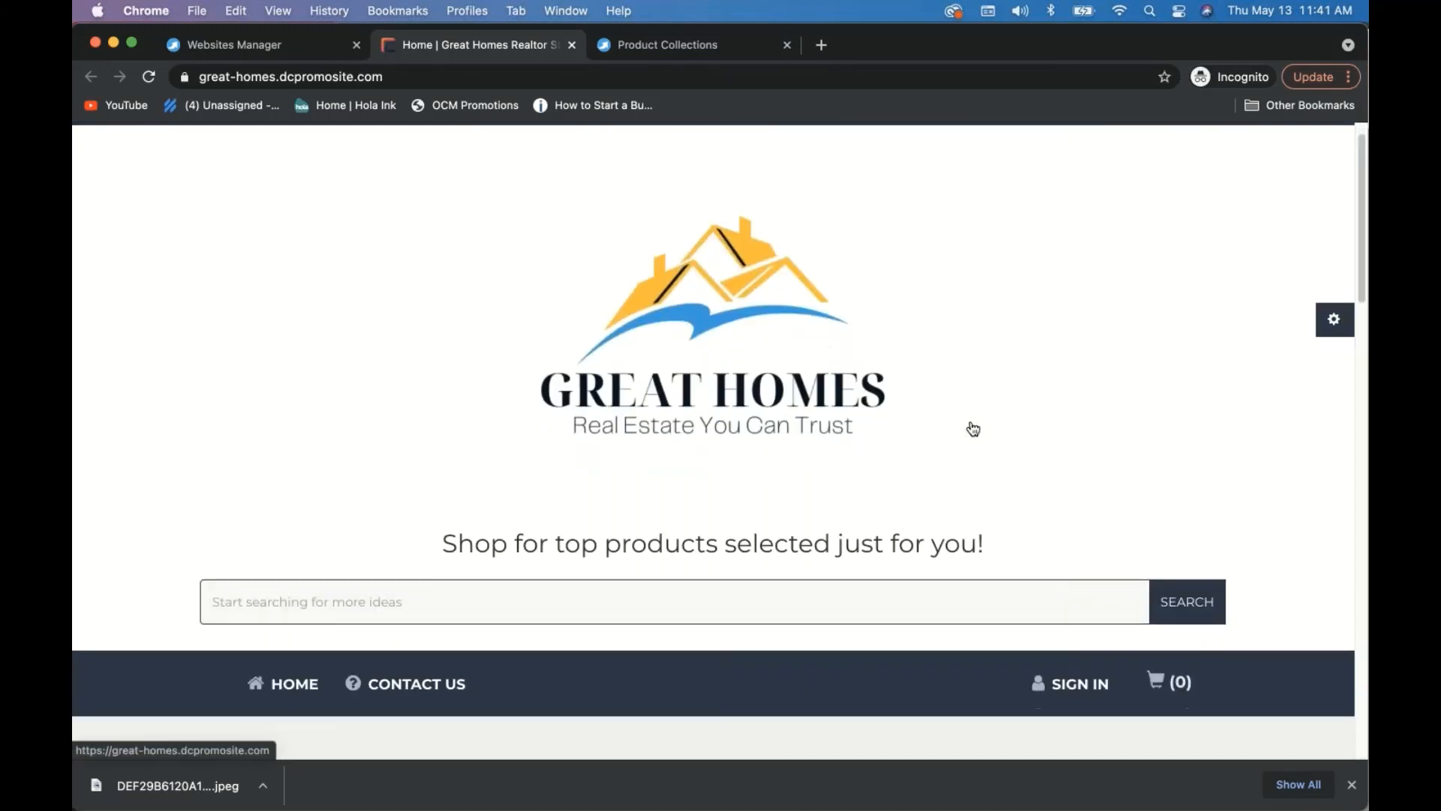
{"action": "scroll", "coordinate": [972, 428], "scroll_direction": "down", "scroll_amount": 3}
{"action": "left_click", "coordinate": [586, 356]}
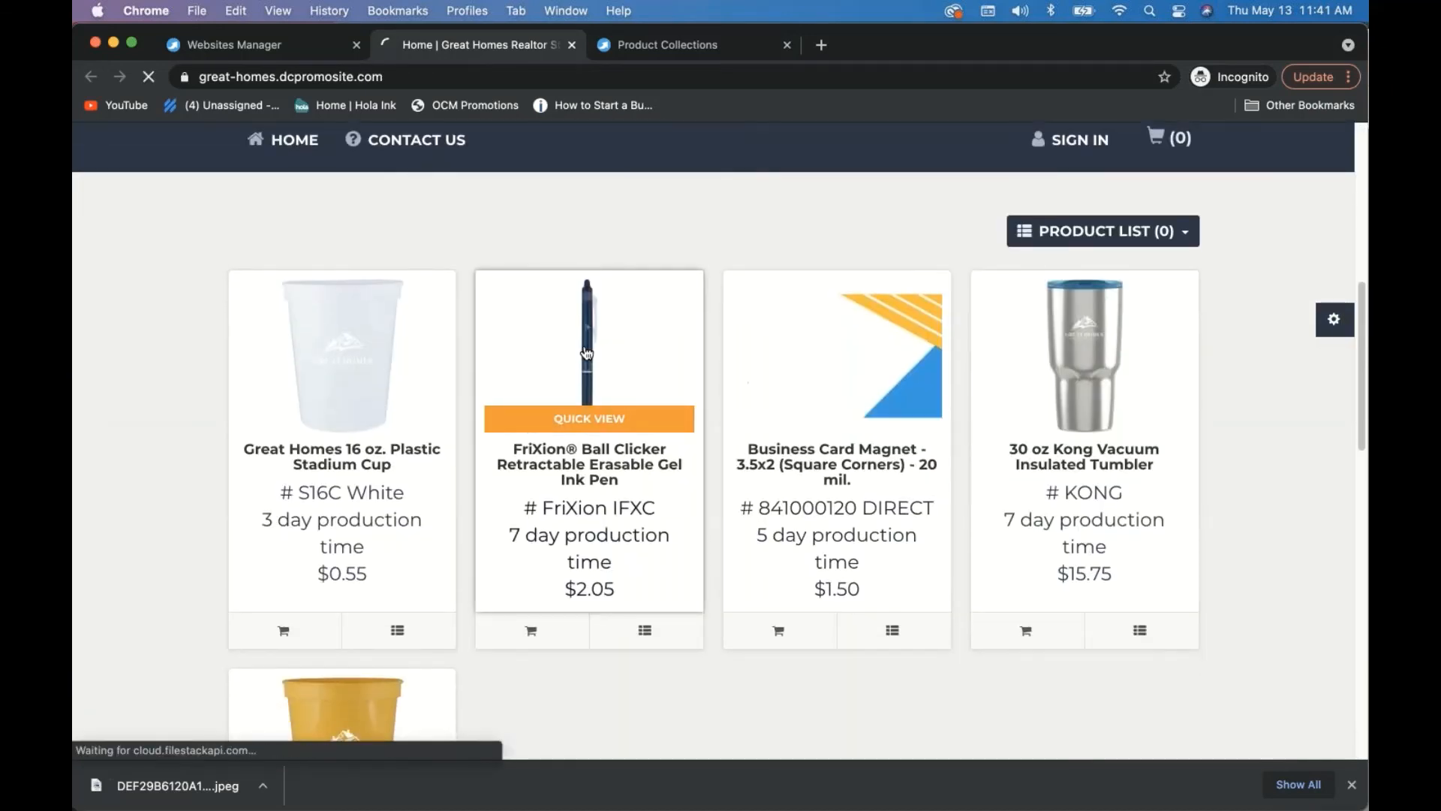
{"action": "scroll", "coordinate": [921, 461], "scroll_direction": "down", "scroll_amount": 7}
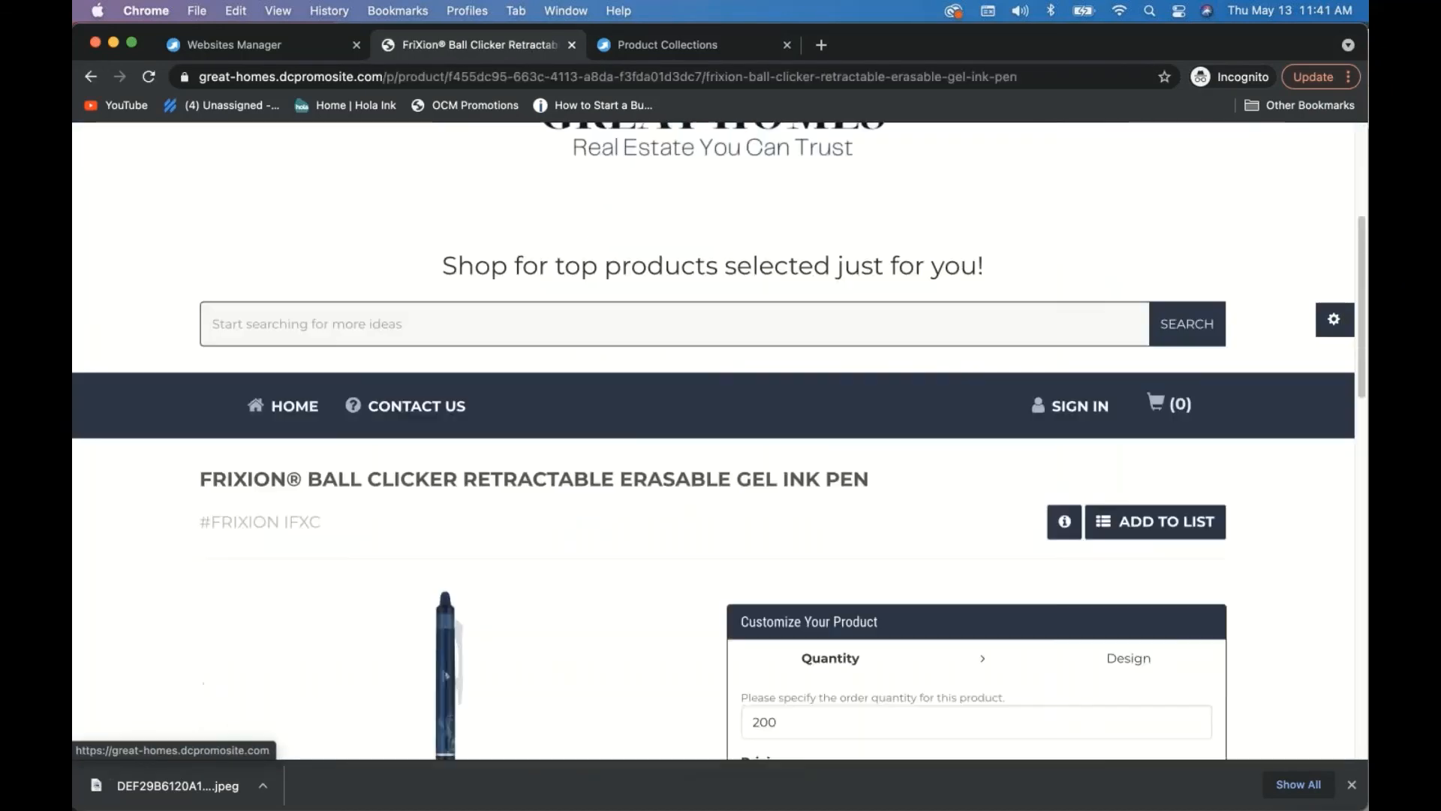
{"action": "scroll", "coordinate": [917, 455], "scroll_direction": "down", "scroll_amount": 2}
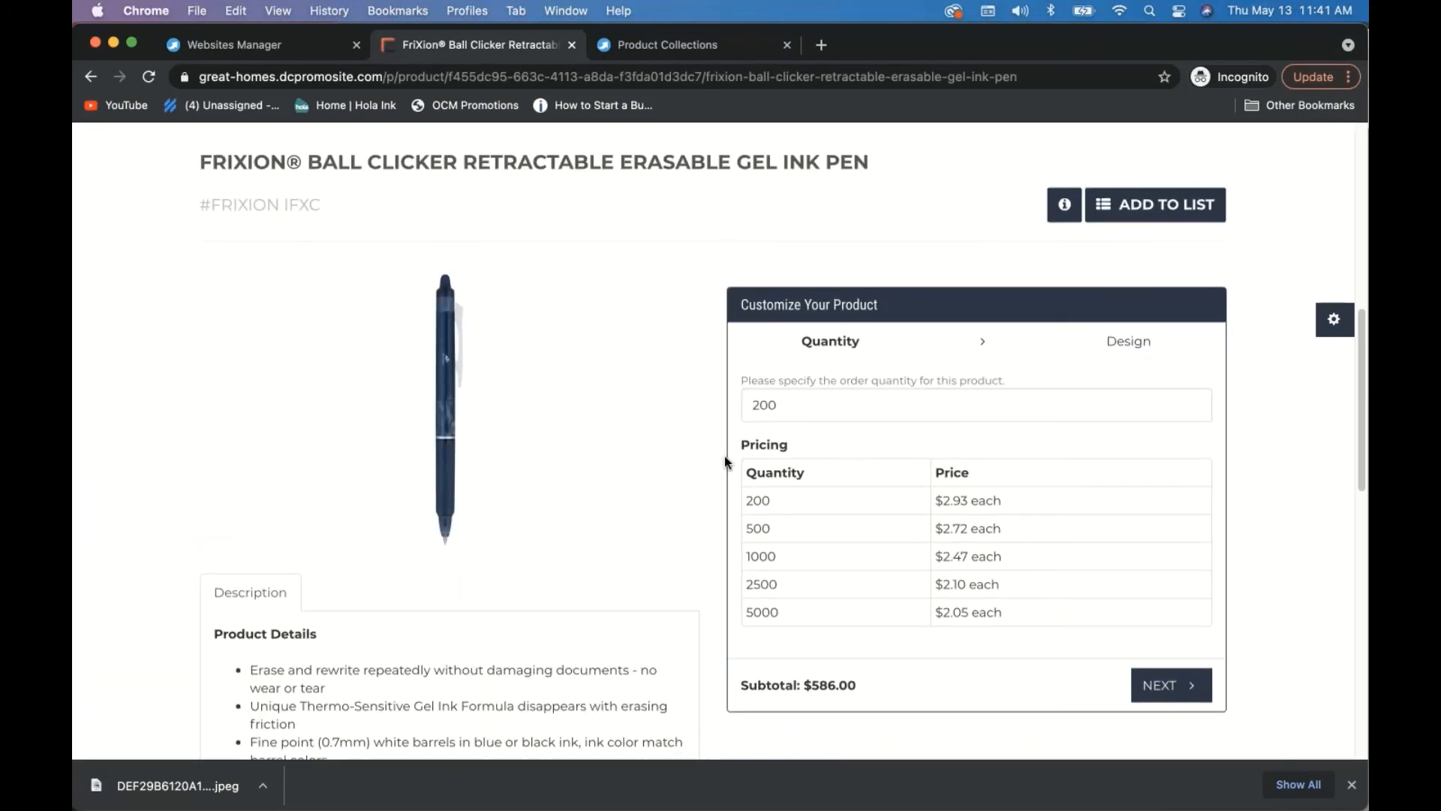
{"action": "left_click", "coordinate": [1168, 694]}
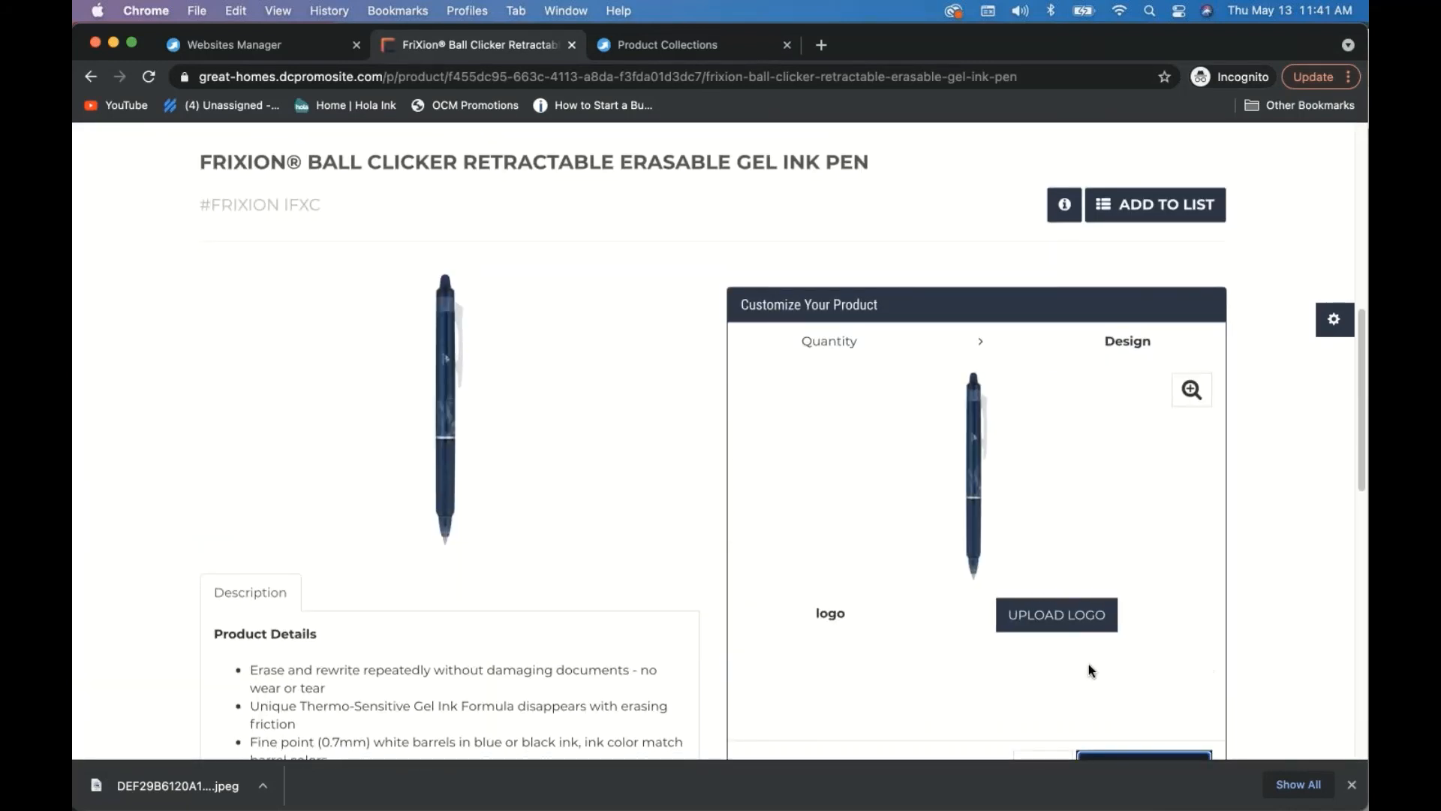
{"action": "scroll", "coordinate": [1088, 663], "scroll_direction": "down", "scroll_amount": 3}
{"action": "left_click", "coordinate": [1062, 403]}
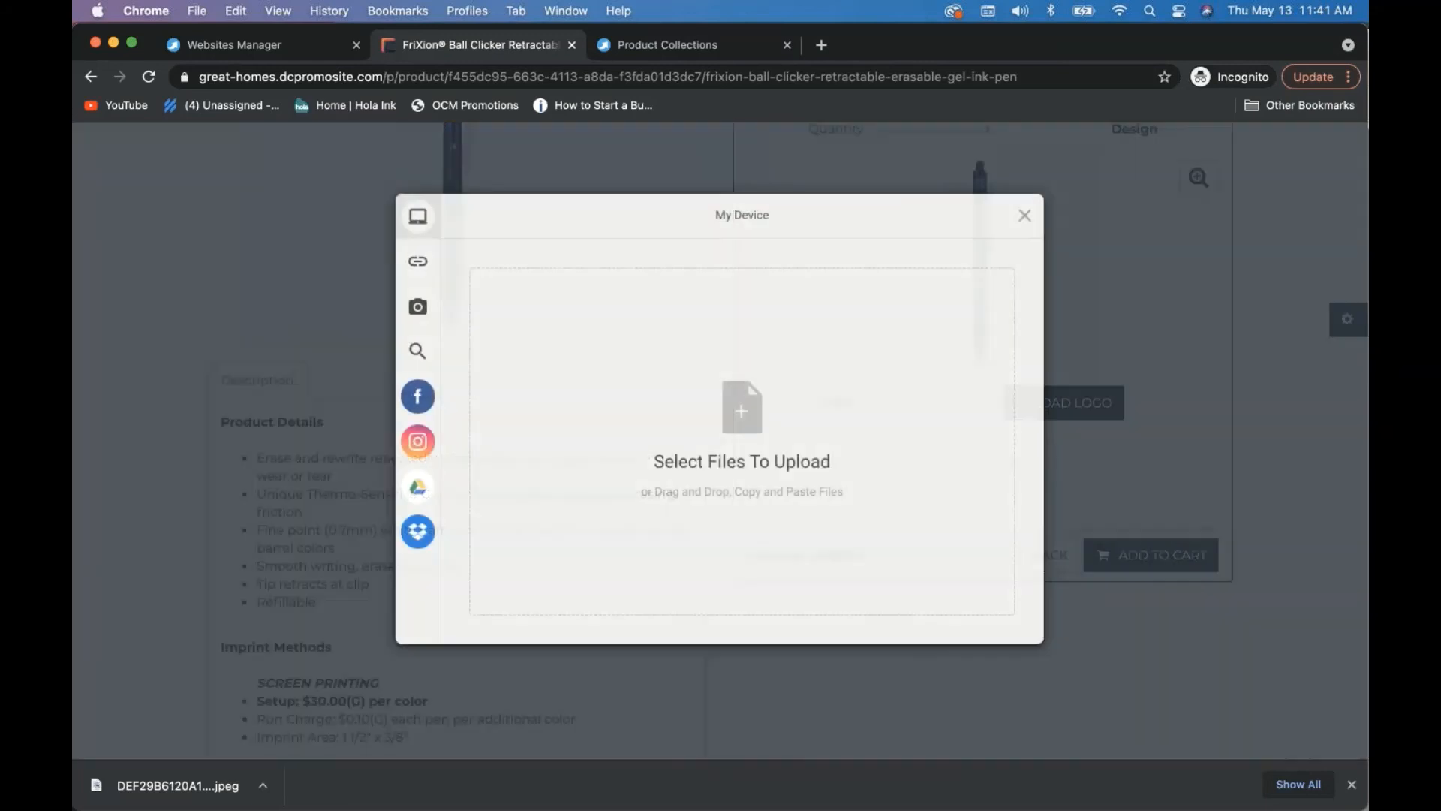
{"action": "left_click", "coordinate": [1023, 215]}
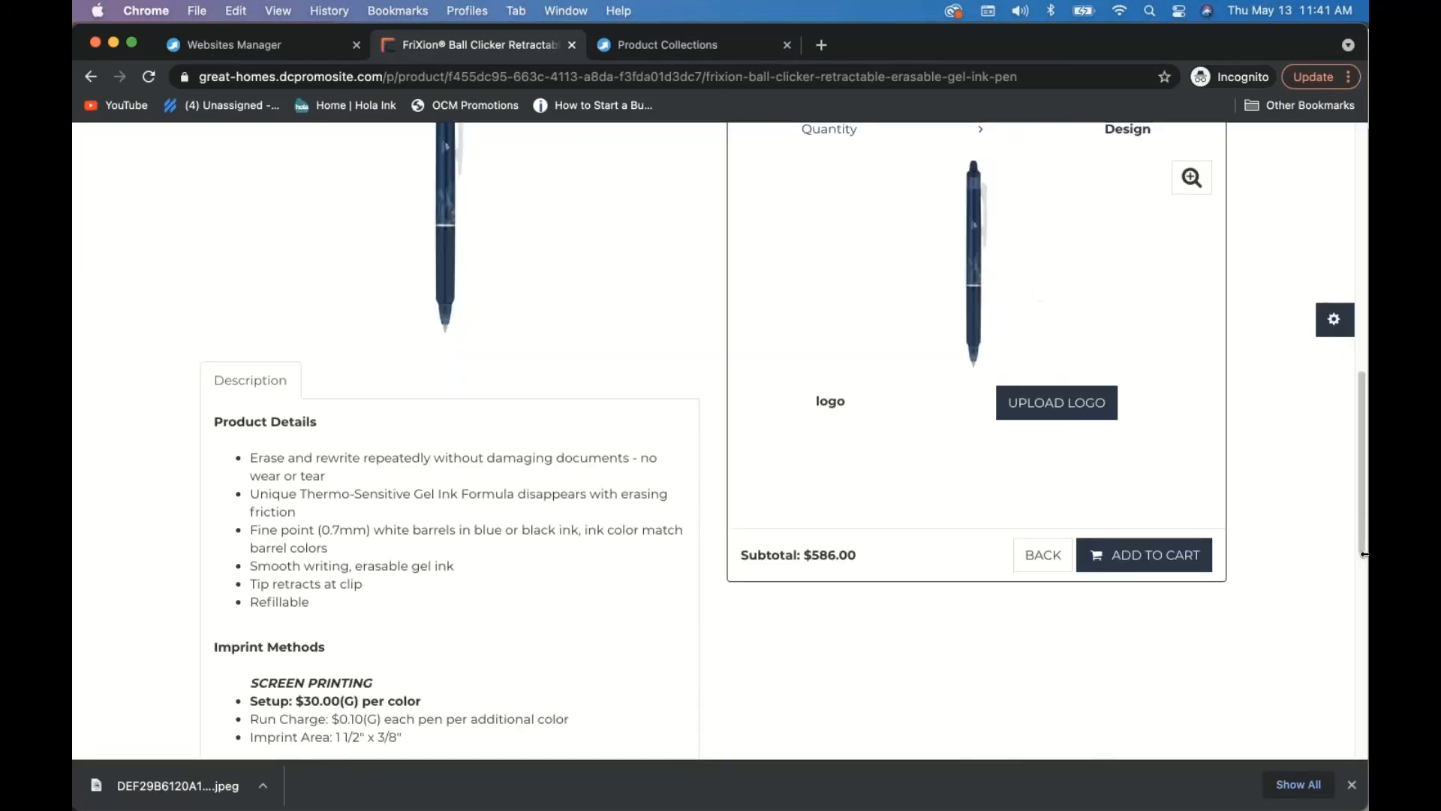
{"action": "scroll", "coordinate": [1308, 548], "scroll_direction": "up", "scroll_amount": 8}
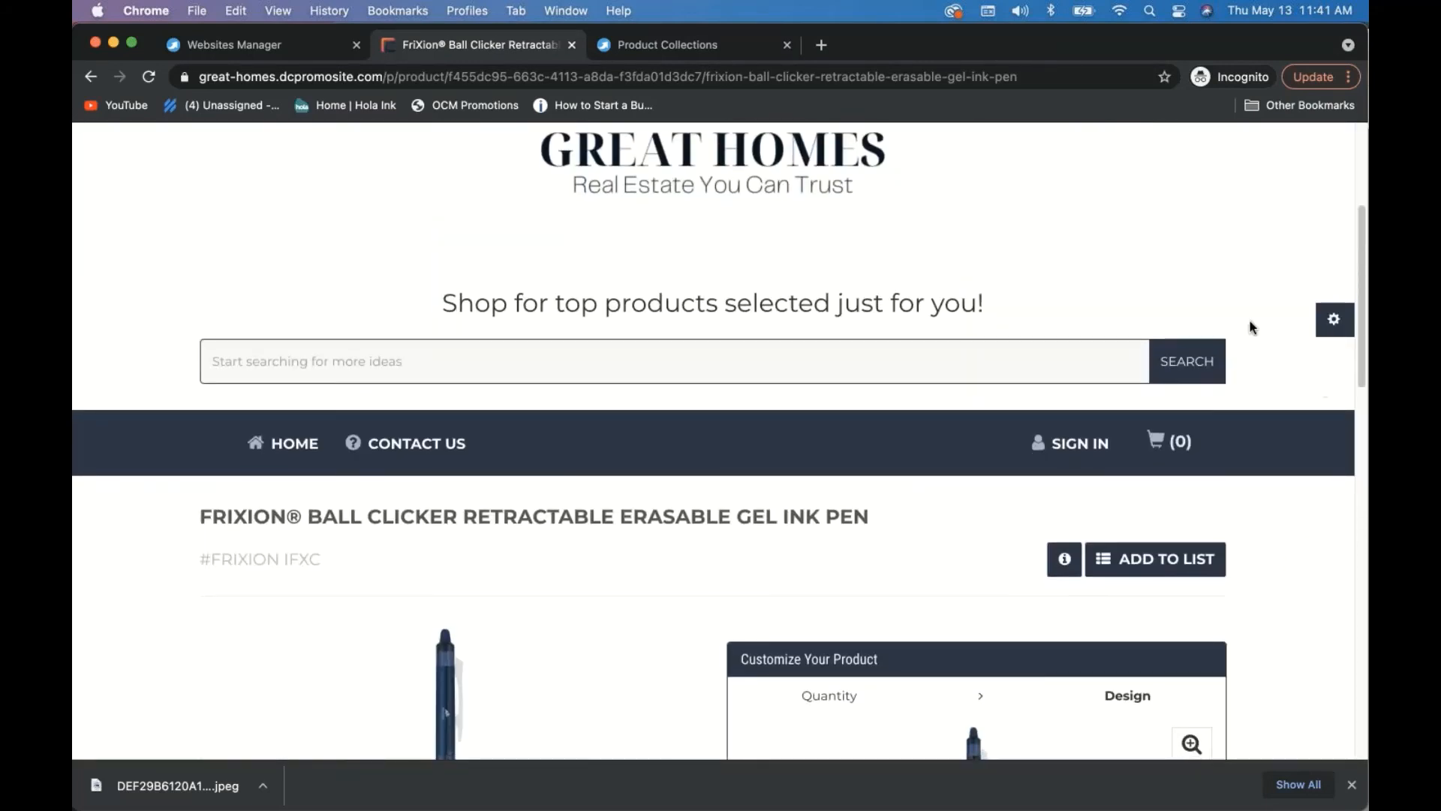
{"action": "scroll", "coordinate": [1251, 327], "scroll_direction": "up", "scroll_amount": 4}
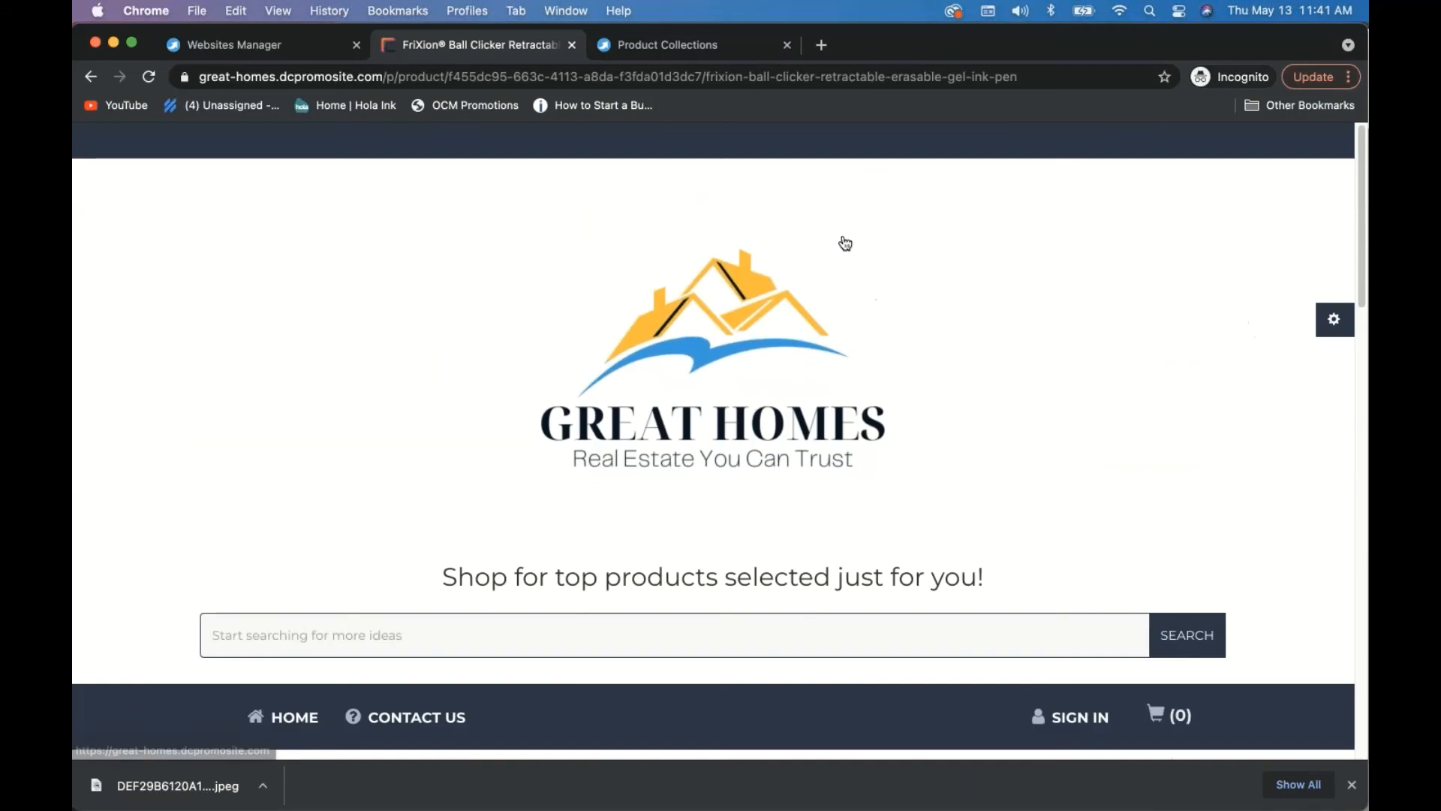
- Manage Great Homes Realtor Store and review its 5-product collection, then open Product Designer preferences
{"action": "left_click", "coordinate": [229, 39]}
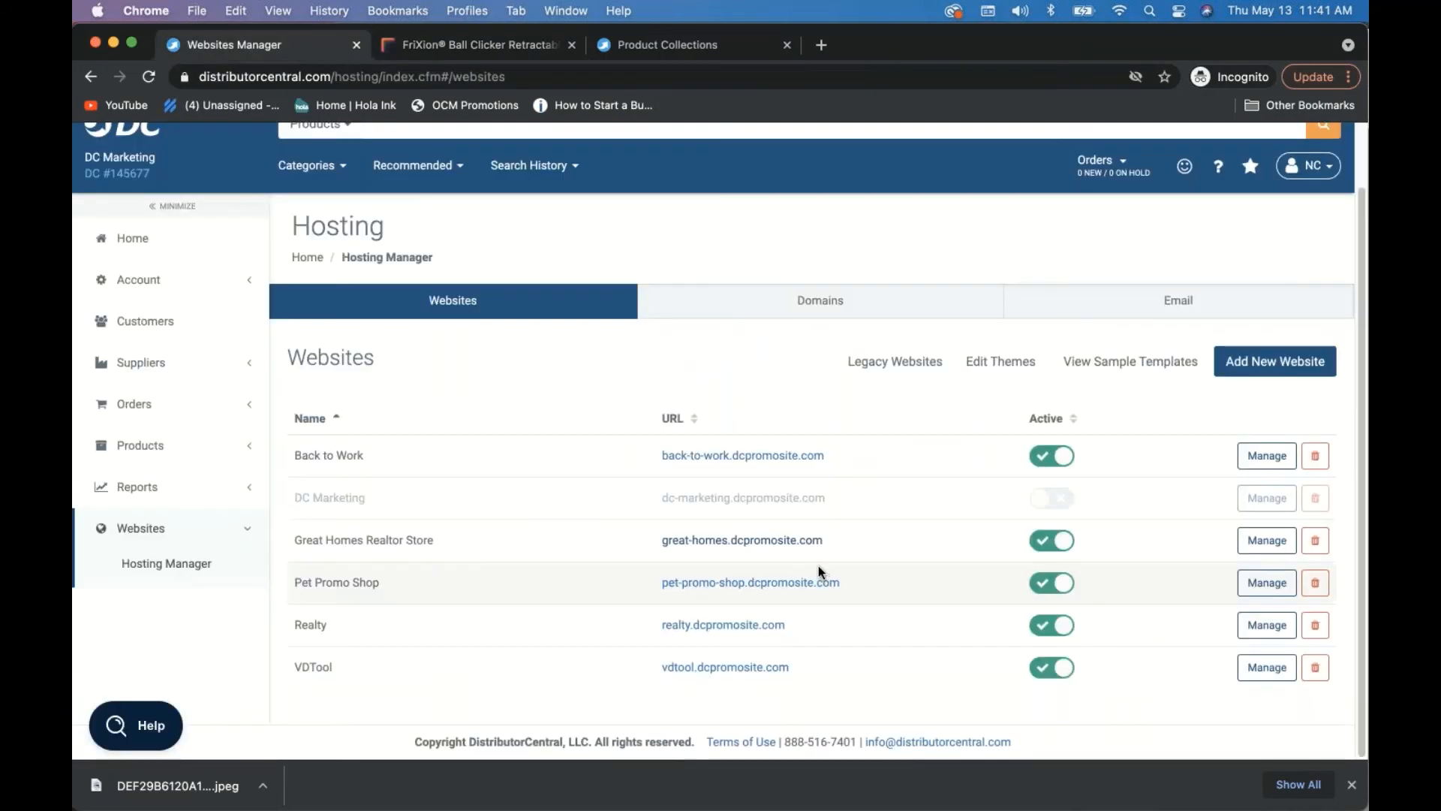
{"action": "left_click", "coordinate": [1267, 540]}
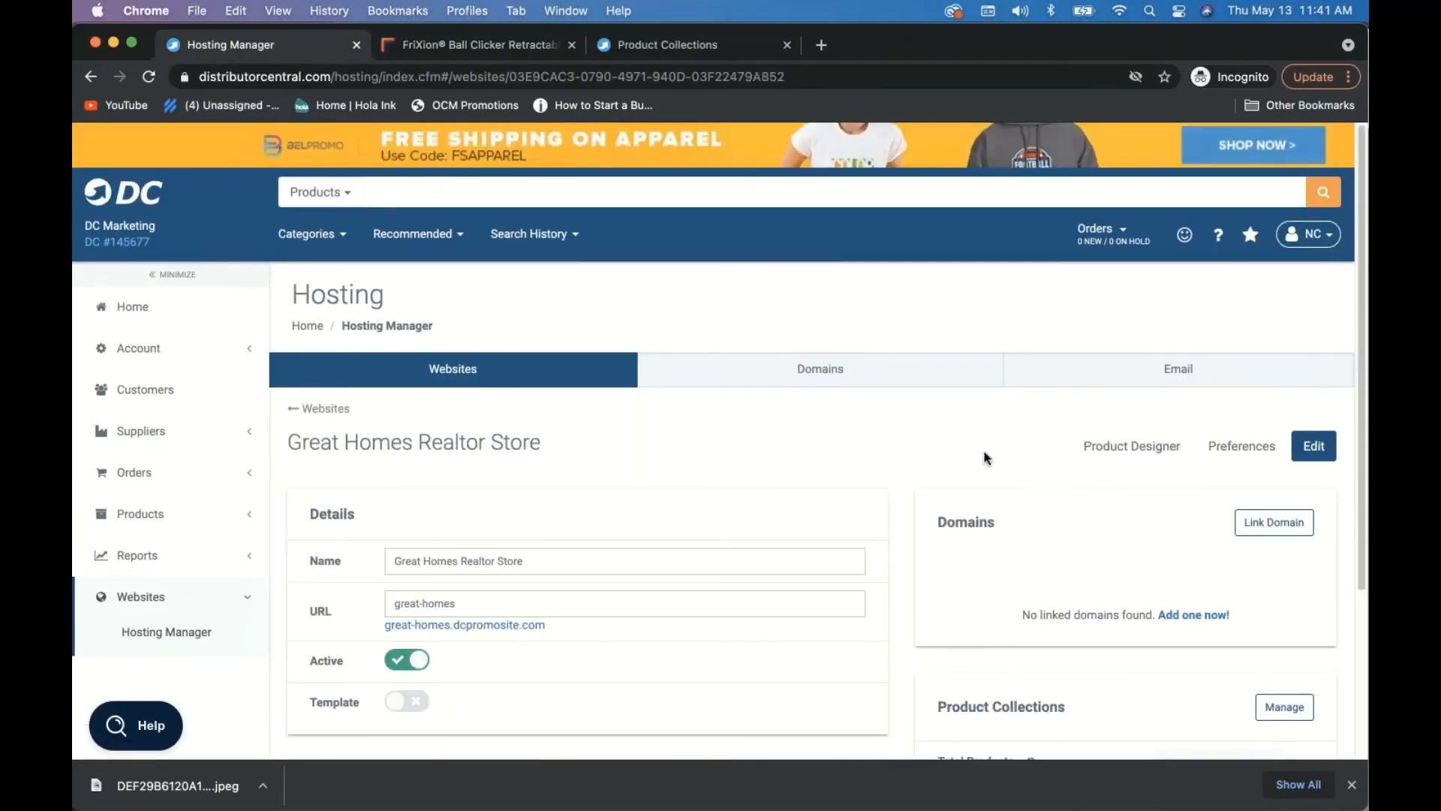
{"action": "scroll", "coordinate": [986, 457], "scroll_direction": "down", "scroll_amount": 2}
{"action": "left_click", "coordinate": [1285, 627]}
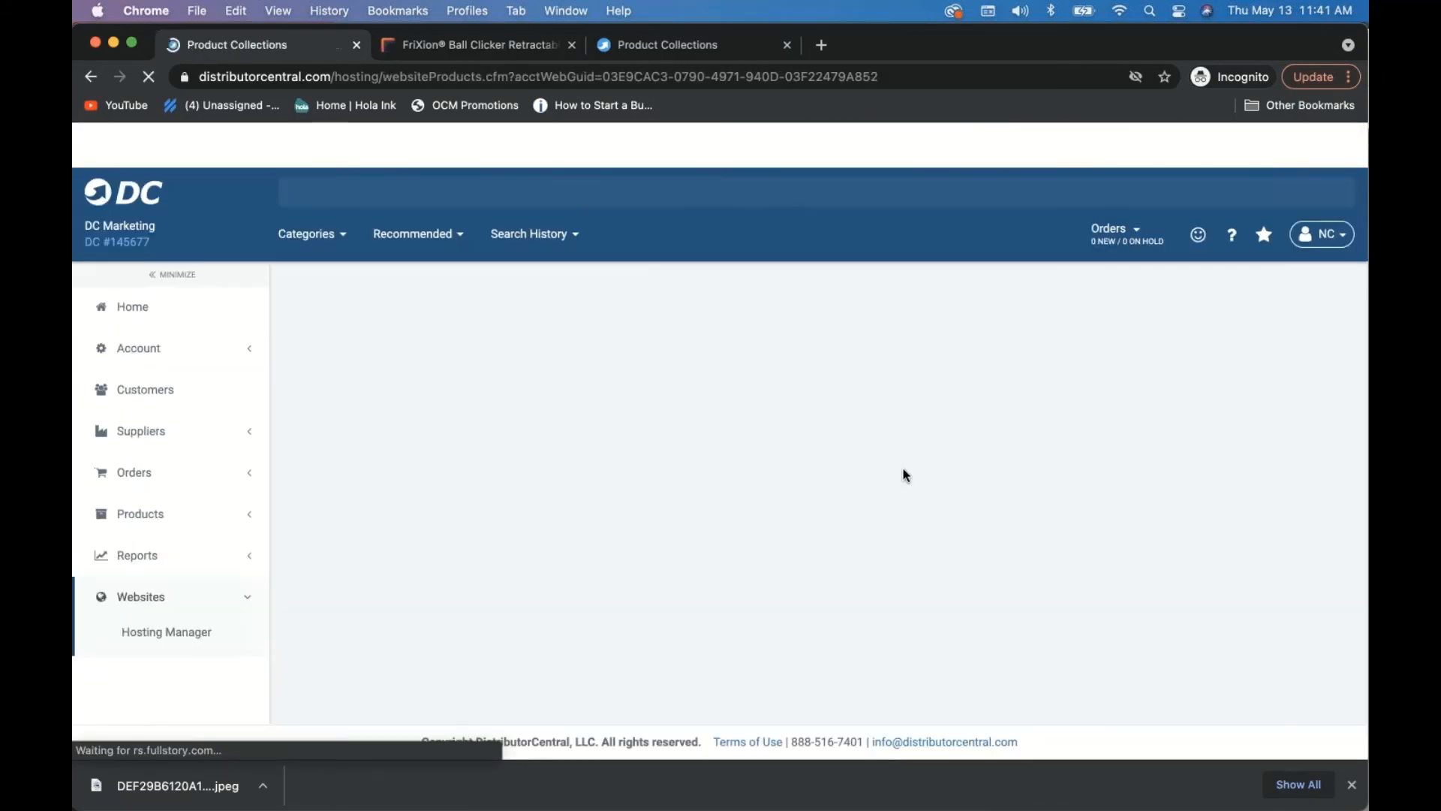
{"action": "scroll", "coordinate": [1008, 493], "scroll_direction": "down", "scroll_amount": 2}
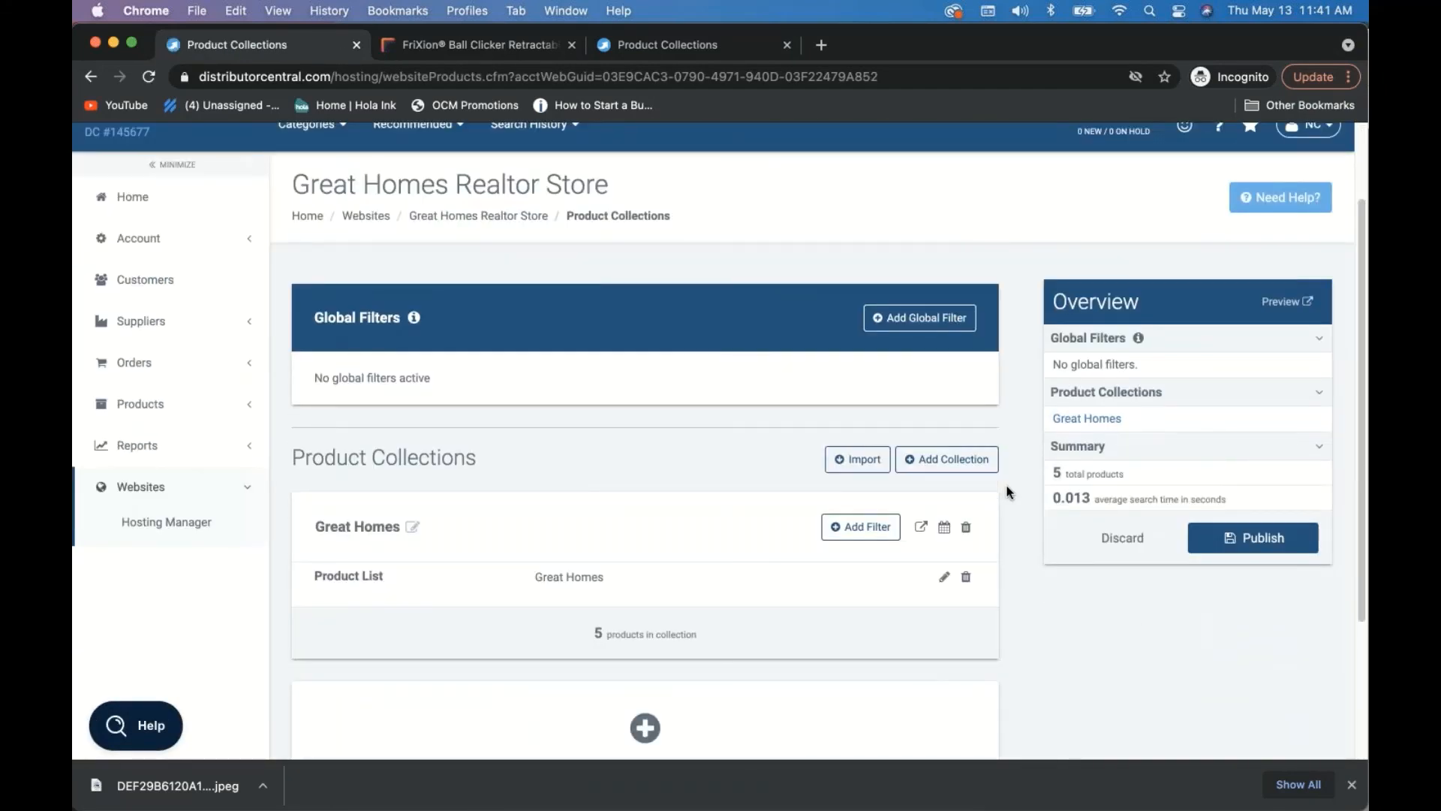
{"action": "scroll", "coordinate": [1009, 493], "scroll_direction": "up", "scroll_amount": 2}
{"action": "left_click", "coordinate": [479, 331]}
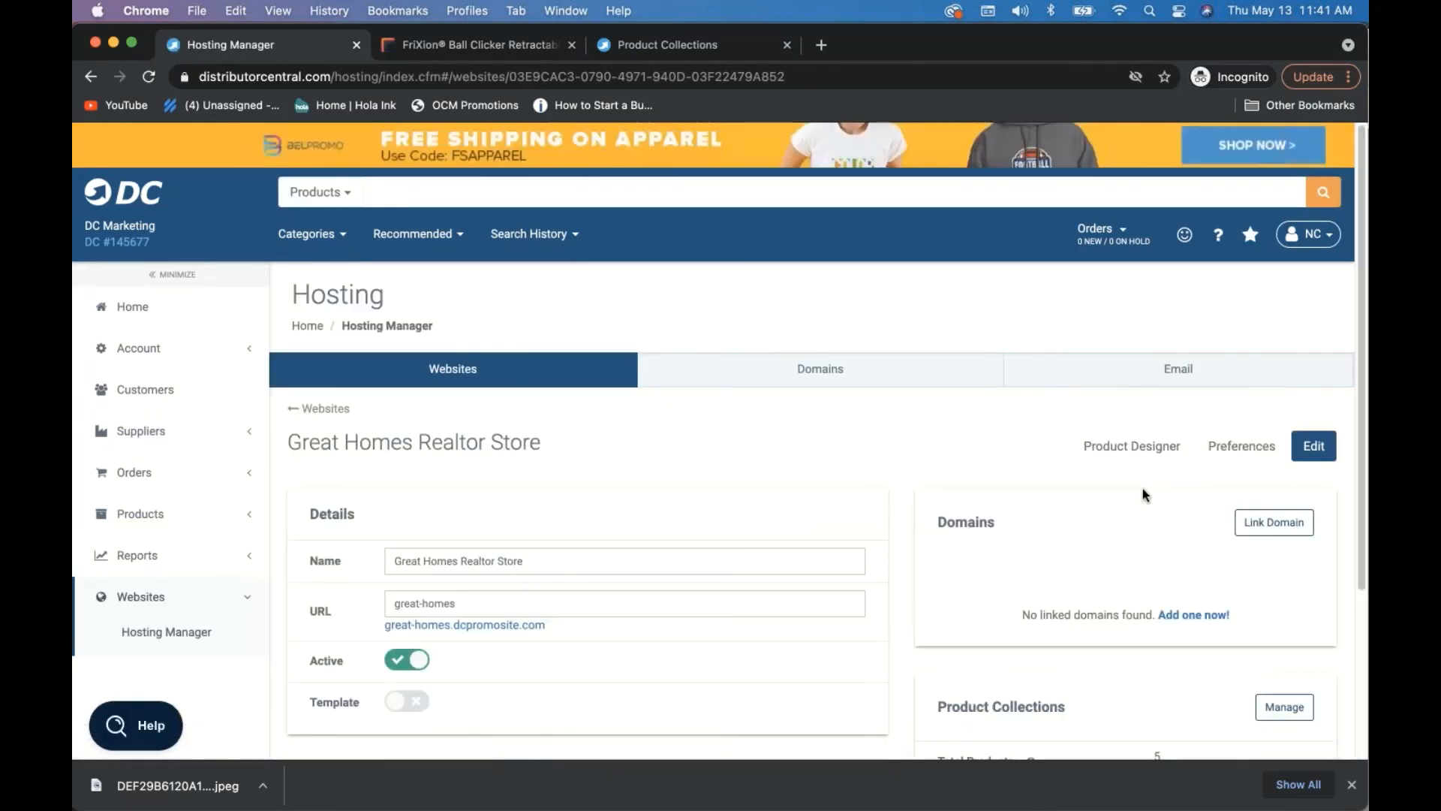
{"action": "scroll", "coordinate": [1142, 488], "scroll_direction": "down", "scroll_amount": 1}
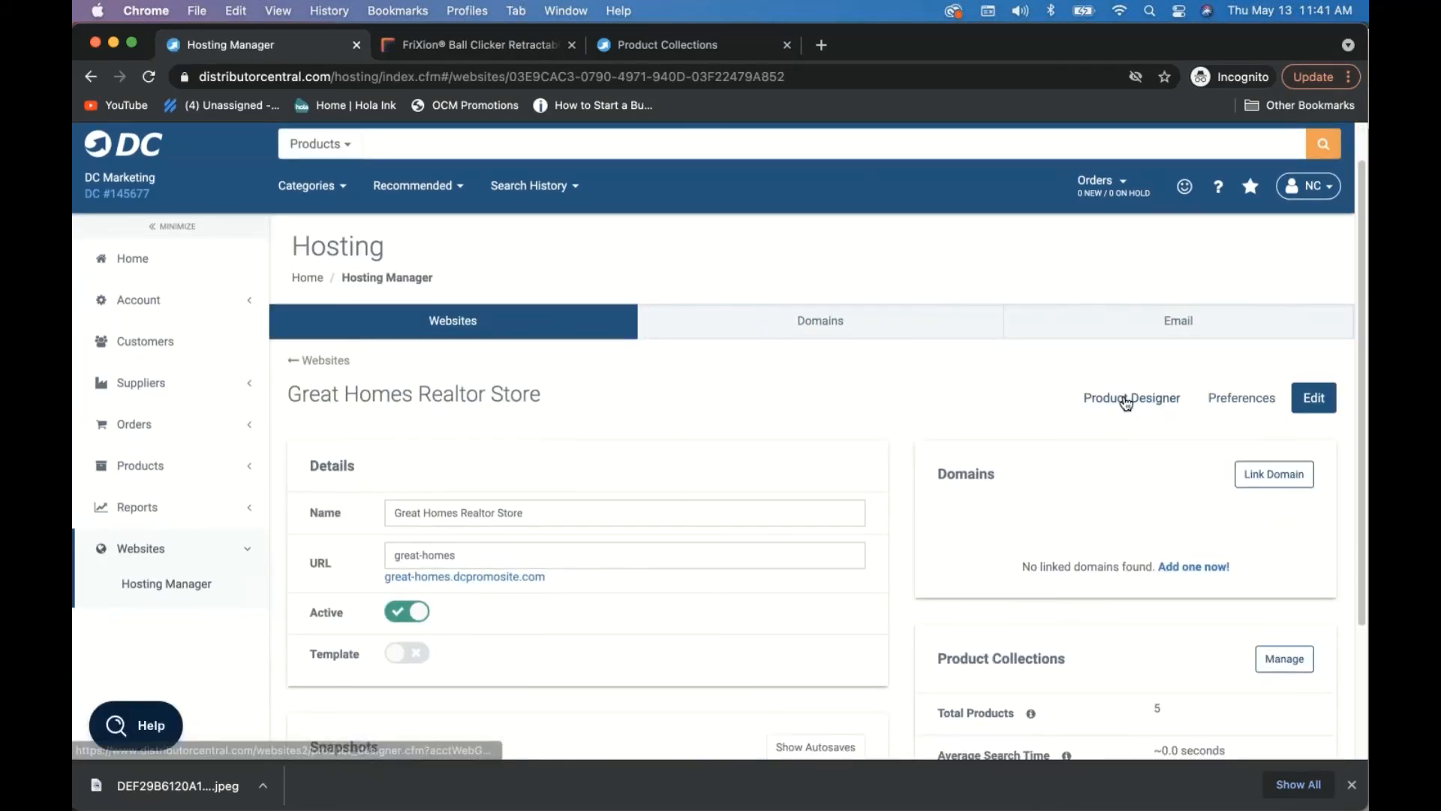
{"action": "left_click", "coordinate": [1126, 400]}
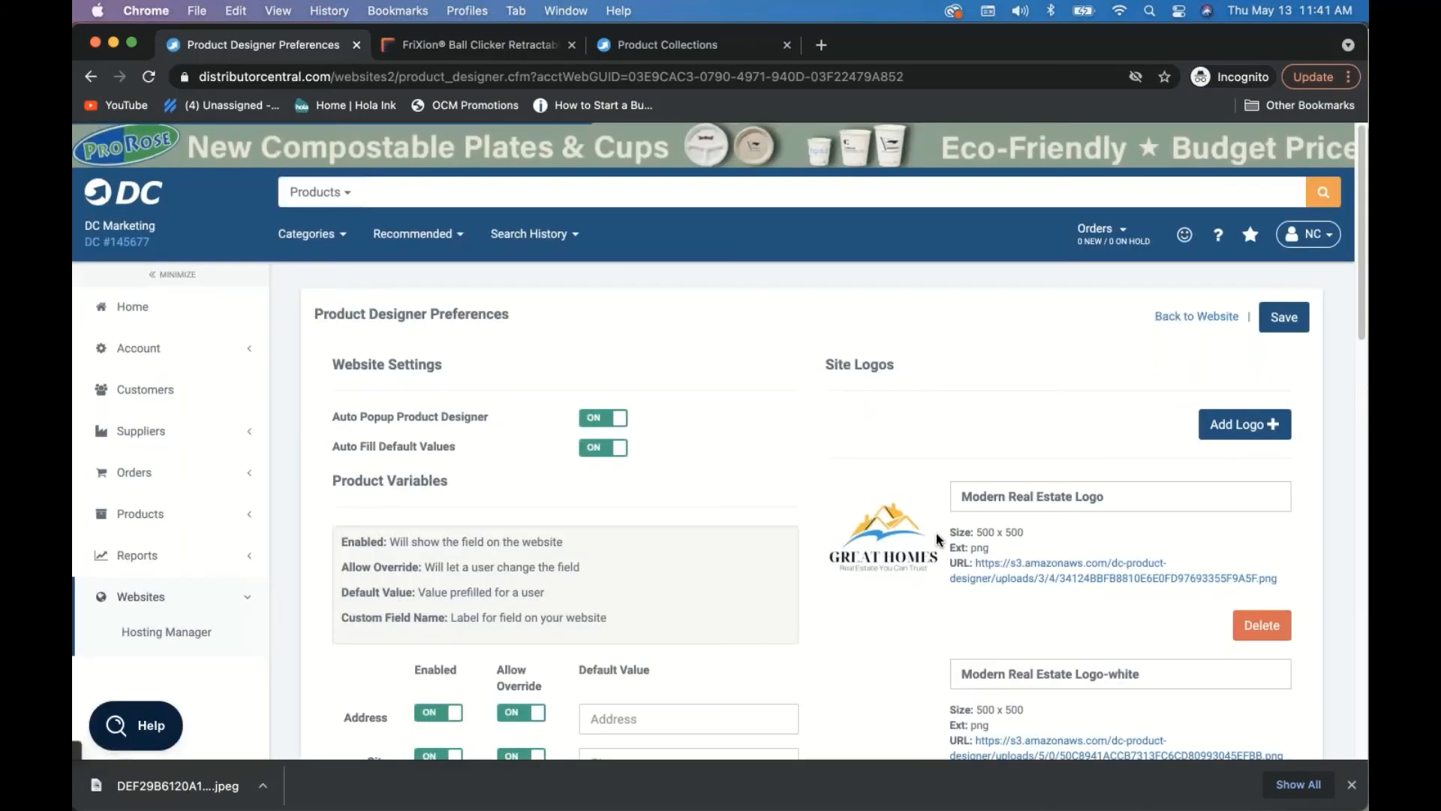
- Change the Logo Default Value to None, save the preferences, and return to the live store tab
{"action": "scroll", "coordinate": [937, 537], "scroll_direction": "down", "scroll_amount": 3}
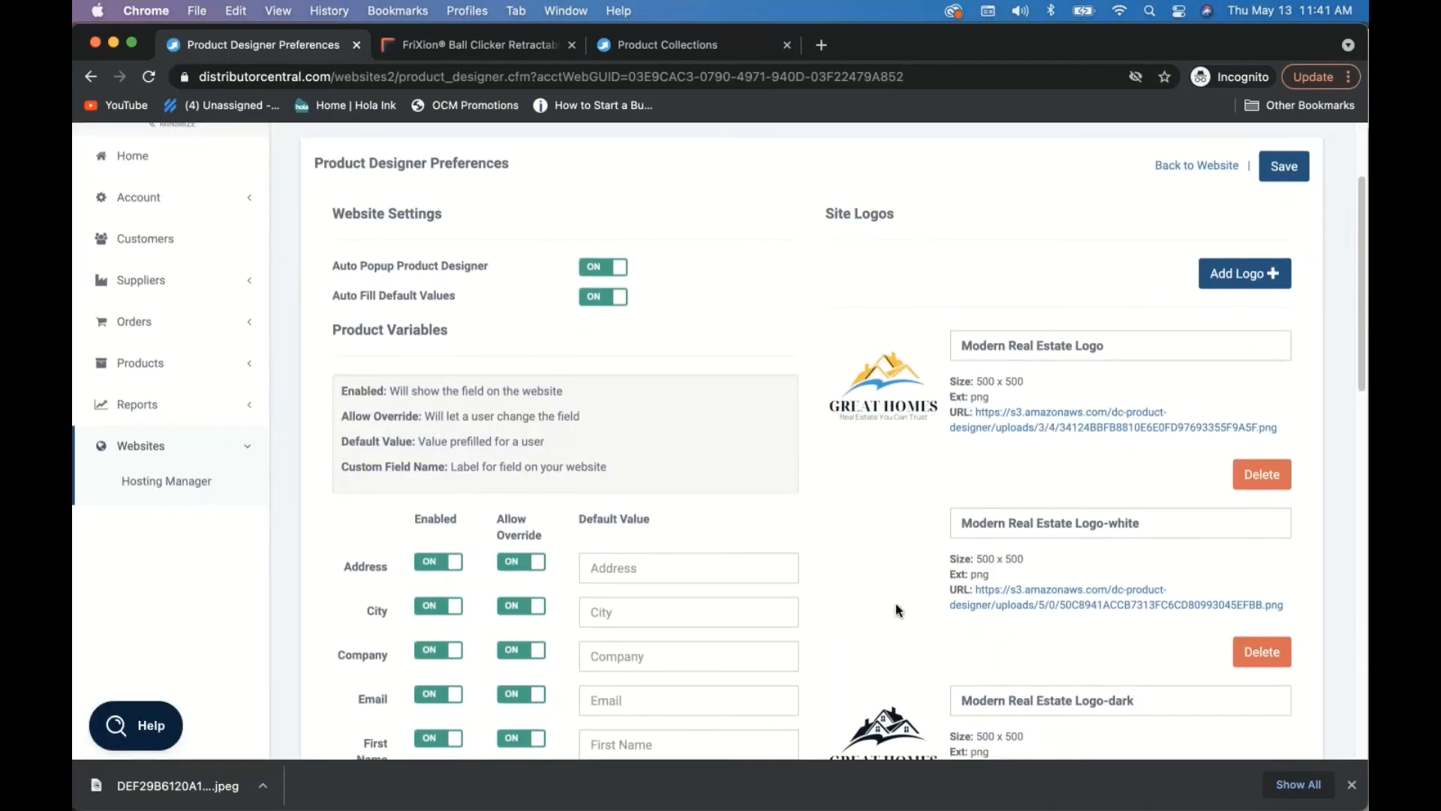
{"action": "scroll", "coordinate": [896, 605], "scroll_direction": "down", "scroll_amount": 10}
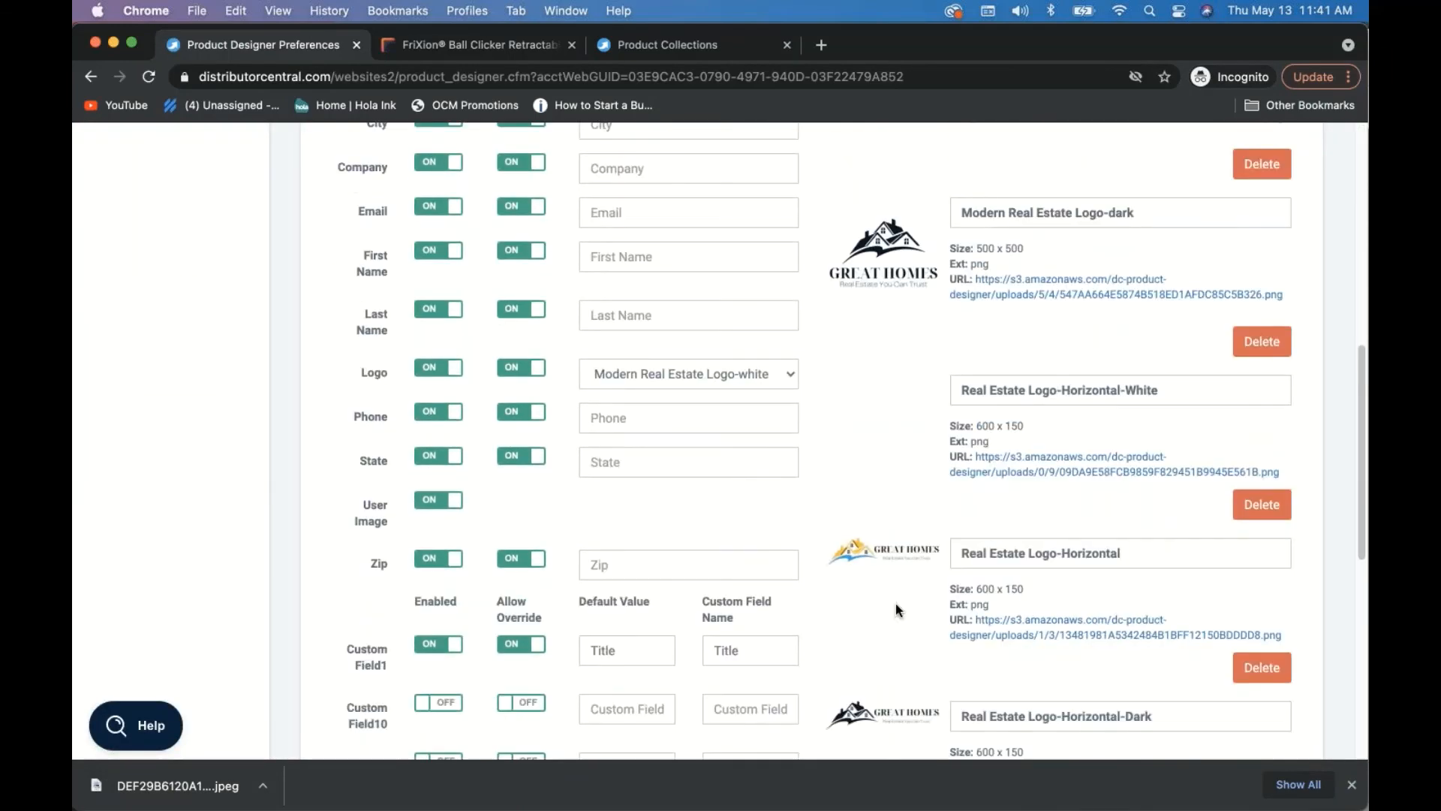
{"action": "scroll", "coordinate": [896, 610], "scroll_direction": "down", "scroll_amount": 5}
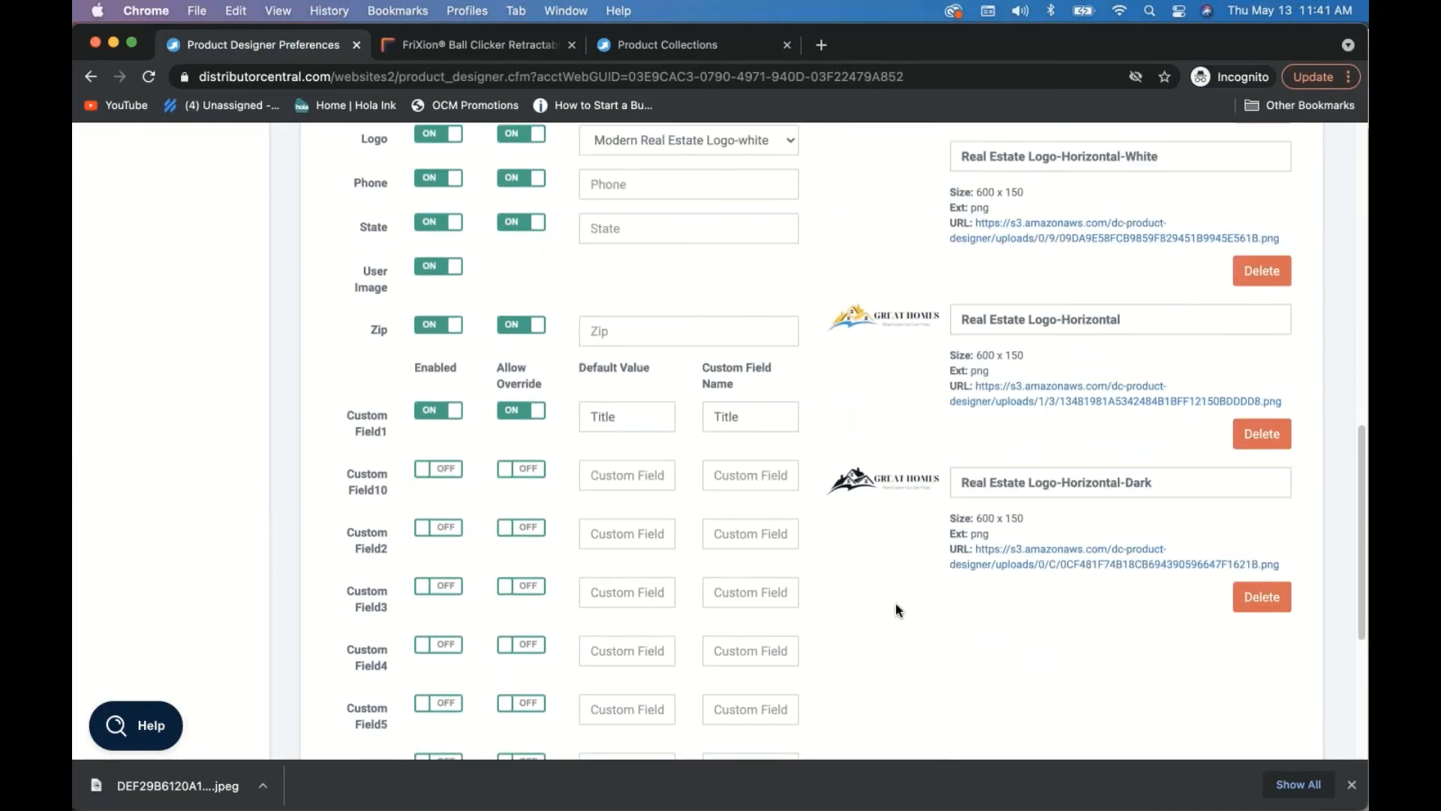
{"action": "scroll", "coordinate": [899, 608], "scroll_direction": "up", "scroll_amount": 2}
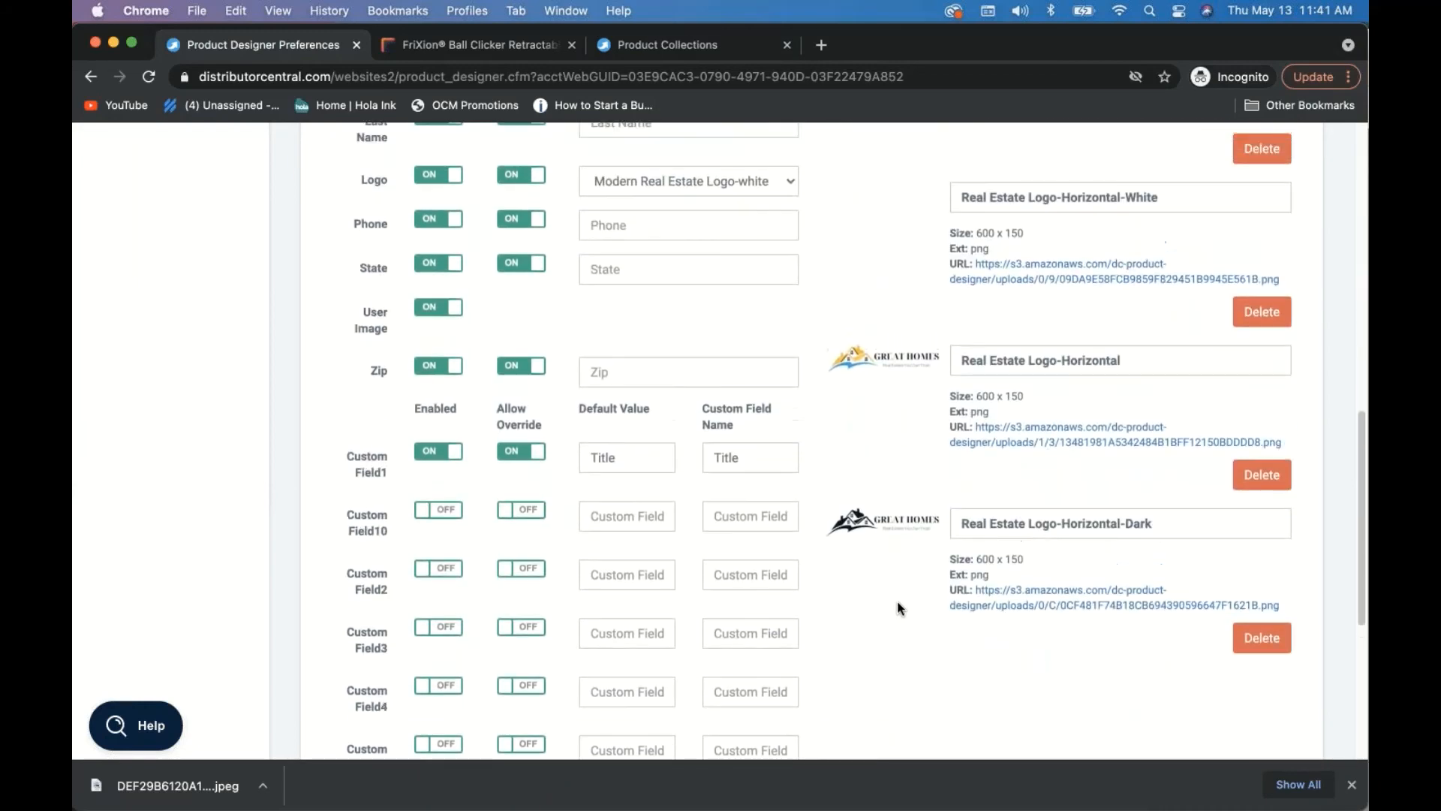
{"action": "scroll", "coordinate": [899, 608], "scroll_direction": "up", "scroll_amount": 3}
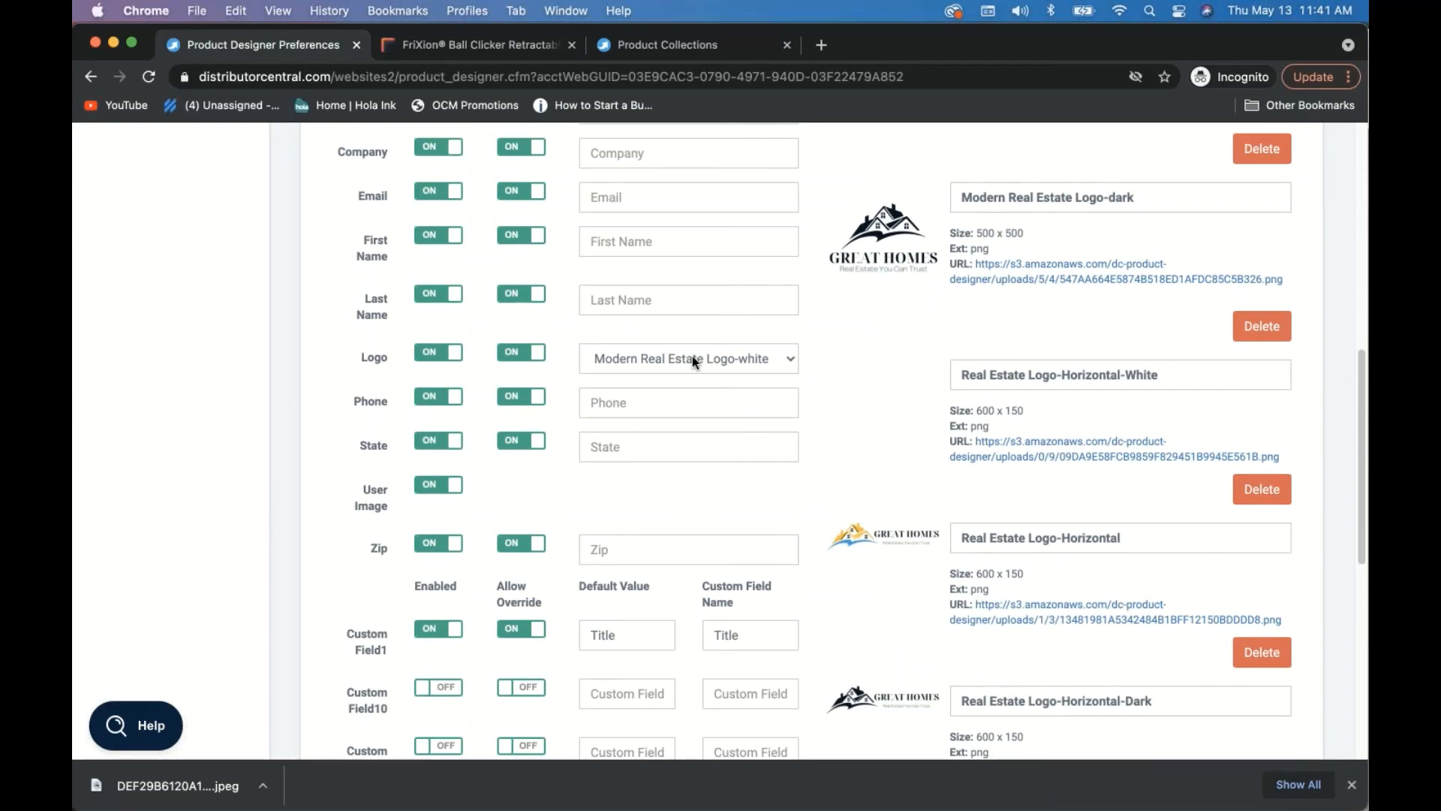
{"action": "left_click", "coordinate": [692, 356]}
{"action": "left_click", "coordinate": [692, 319]}
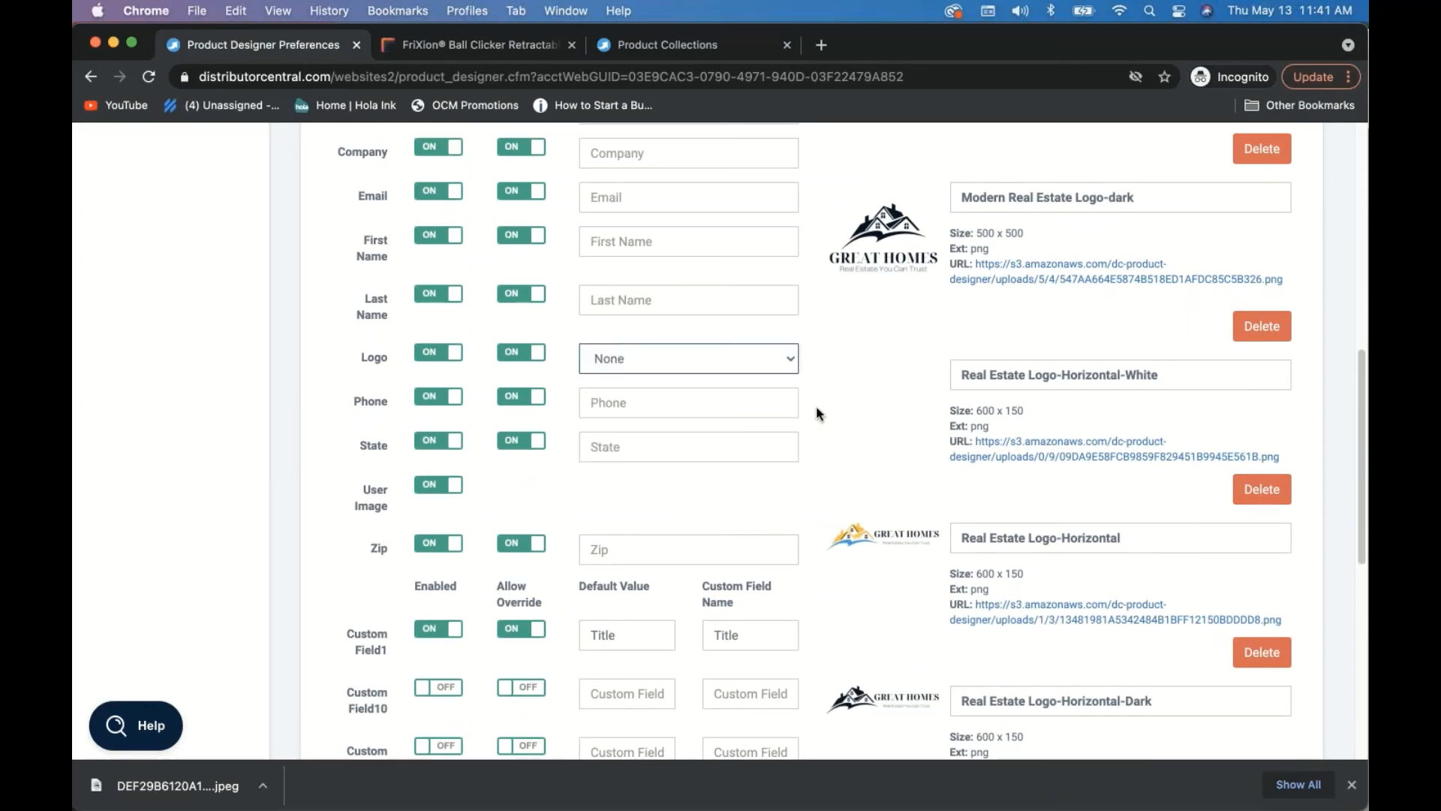
{"action": "scroll", "coordinate": [848, 425], "scroll_direction": "up", "scroll_amount": 10}
{"action": "scroll", "coordinate": [857, 420], "scroll_direction": "up", "scroll_amount": 5}
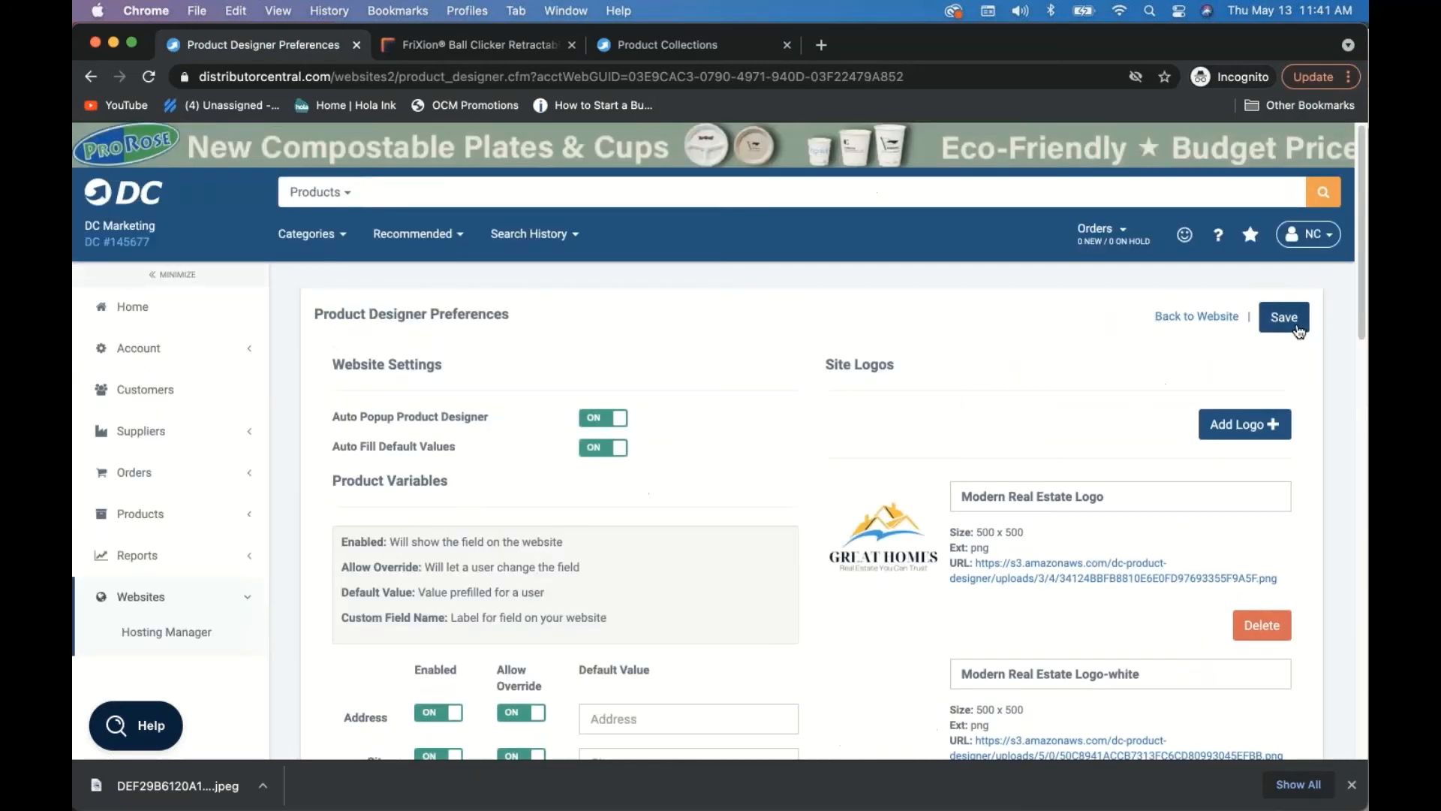
{"action": "left_click", "coordinate": [1297, 330]}
{"action": "left_click", "coordinate": [669, 42]}
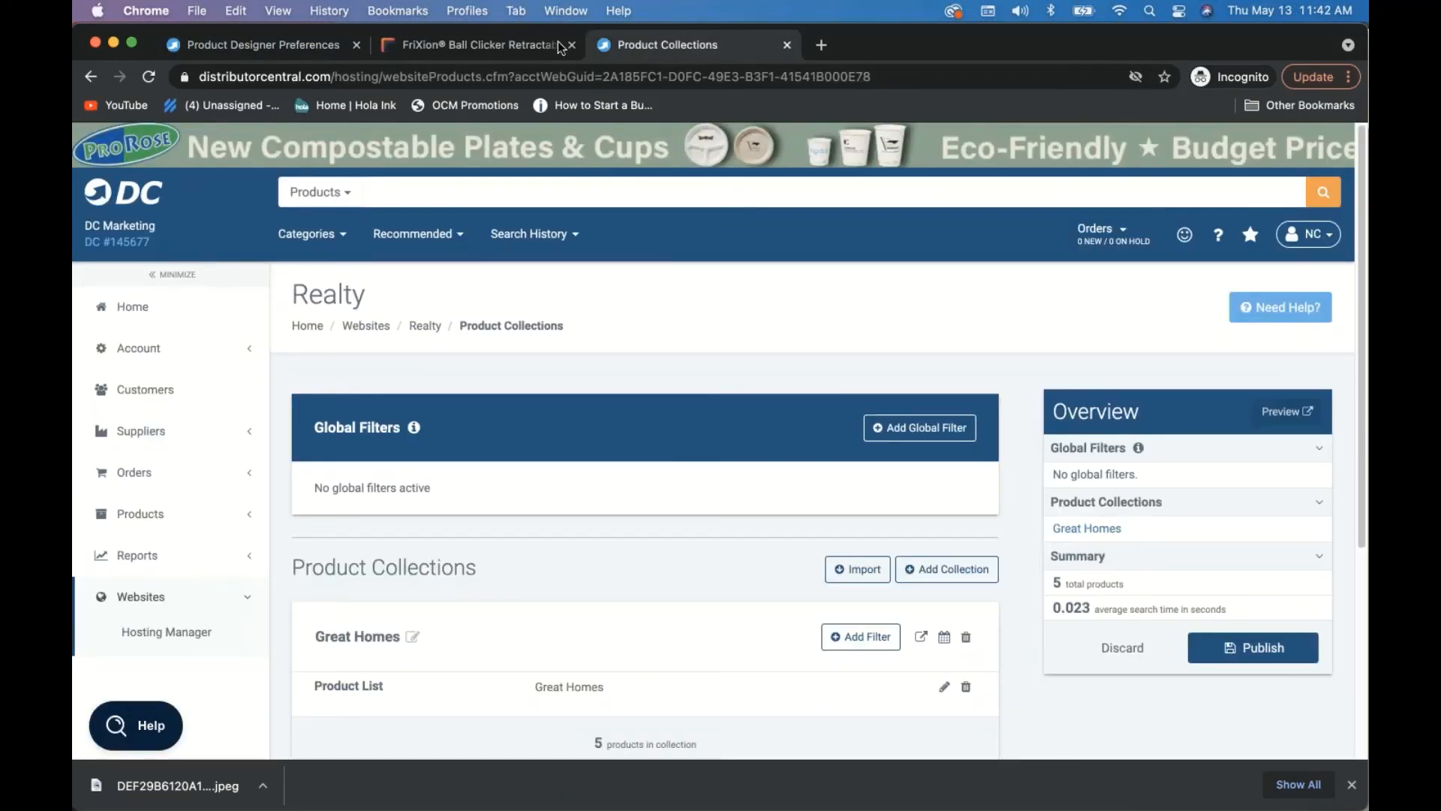
{"action": "left_click", "coordinate": [499, 43]}
- Refresh the FriXion pen page, then return to the Great Homes home page product grid
{"action": "left_click", "coordinate": [149, 77]}
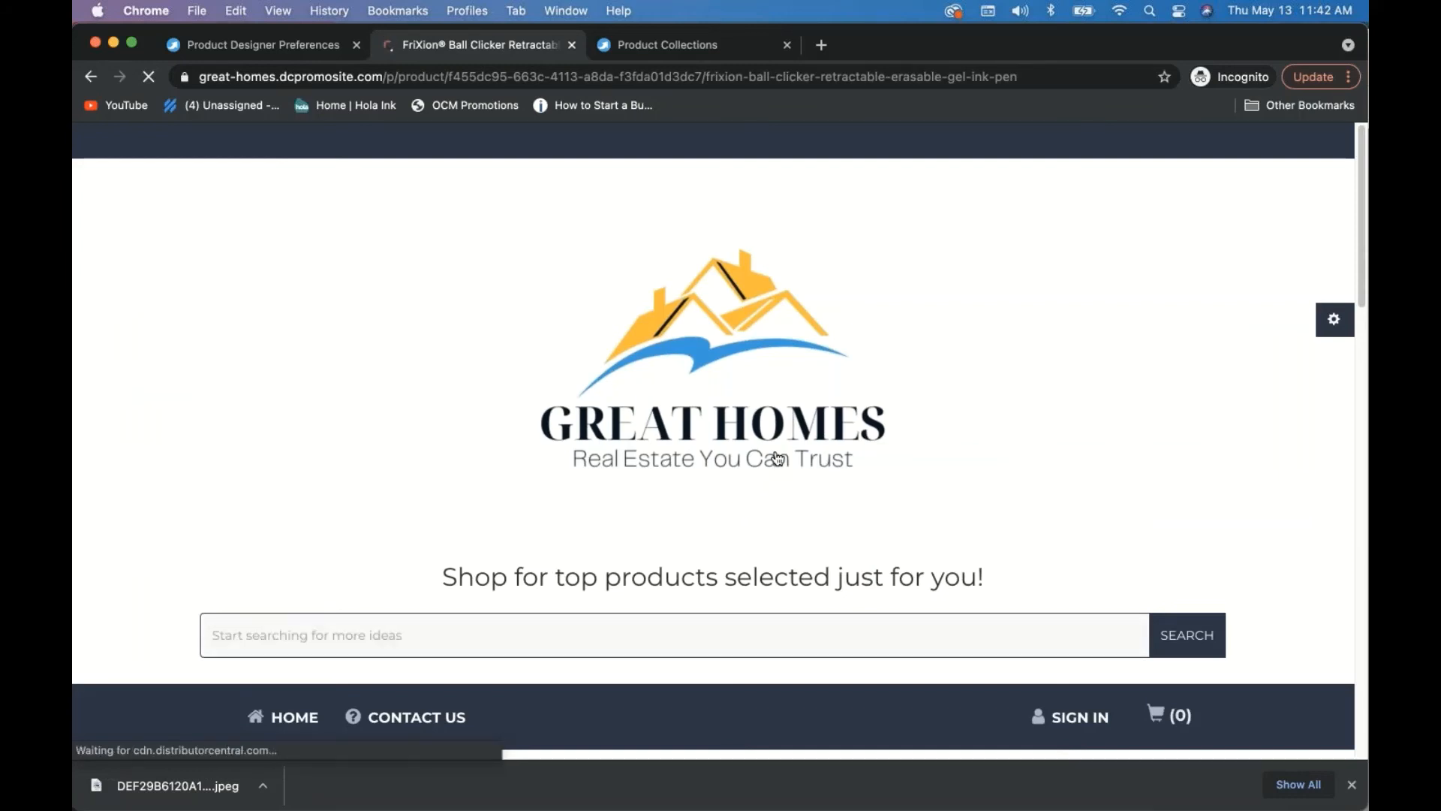
{"action": "scroll", "coordinate": [777, 460], "scroll_direction": "down", "scroll_amount": 8}
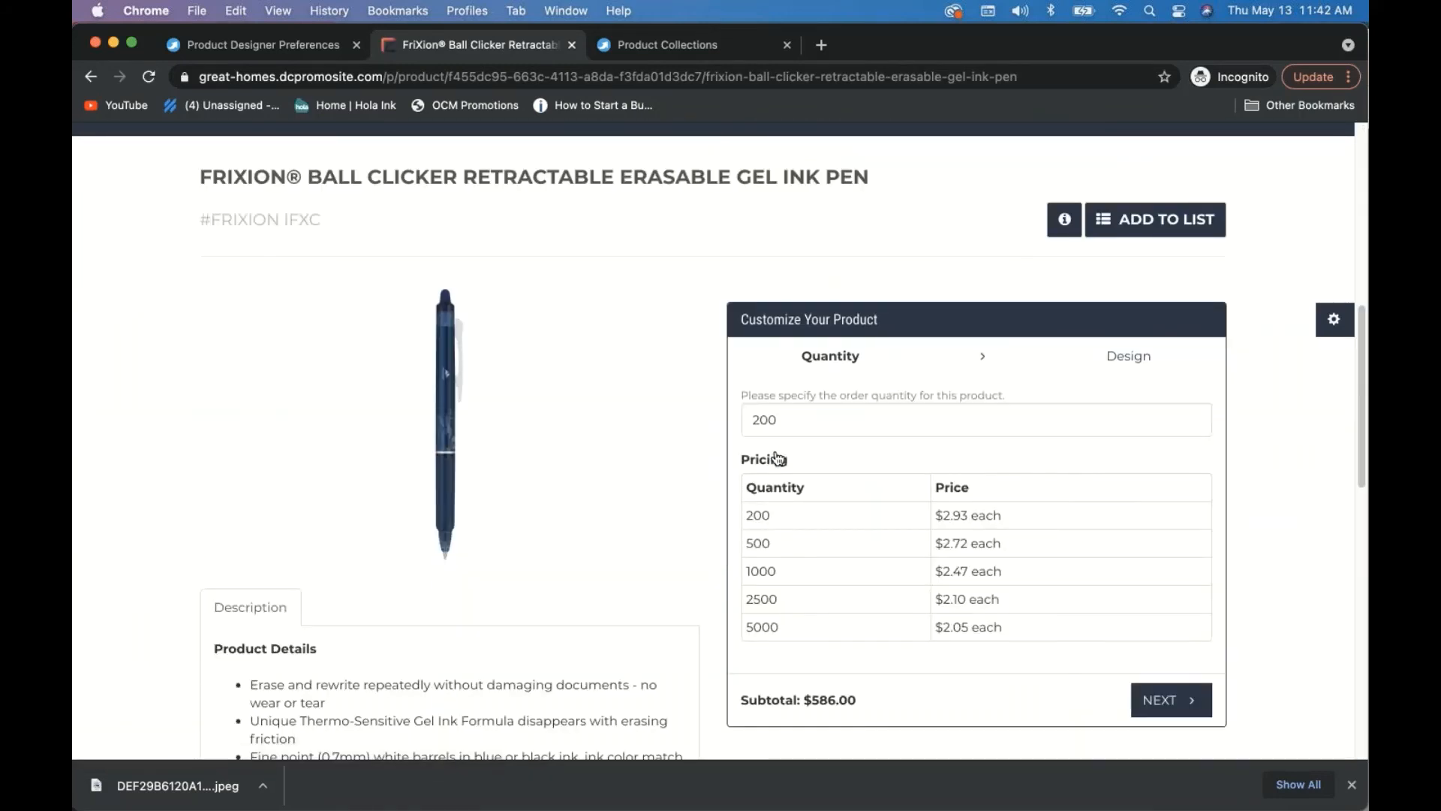
{"action": "scroll", "coordinate": [602, 372], "scroll_direction": "up", "scroll_amount": 2}
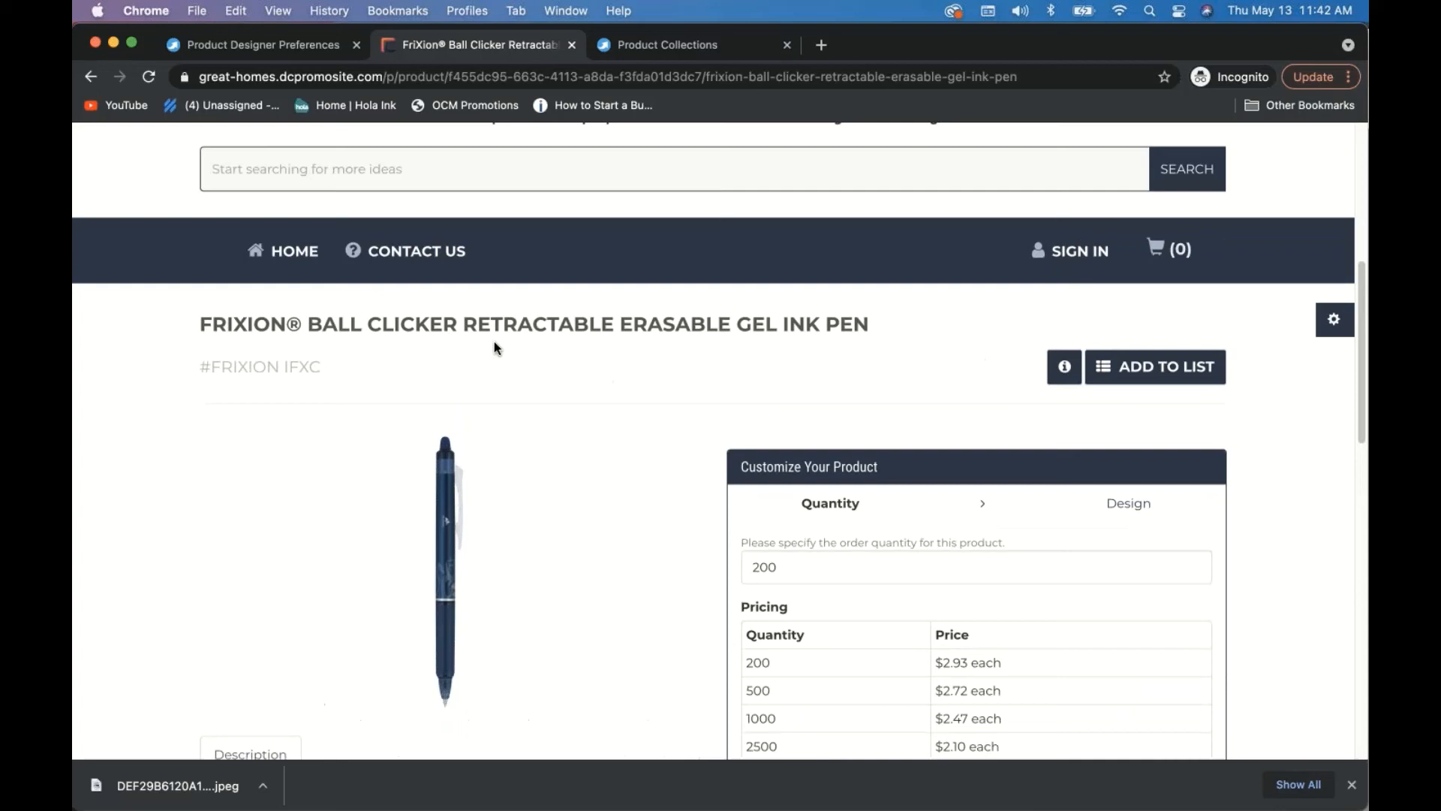
{"action": "left_click", "coordinate": [278, 253]}
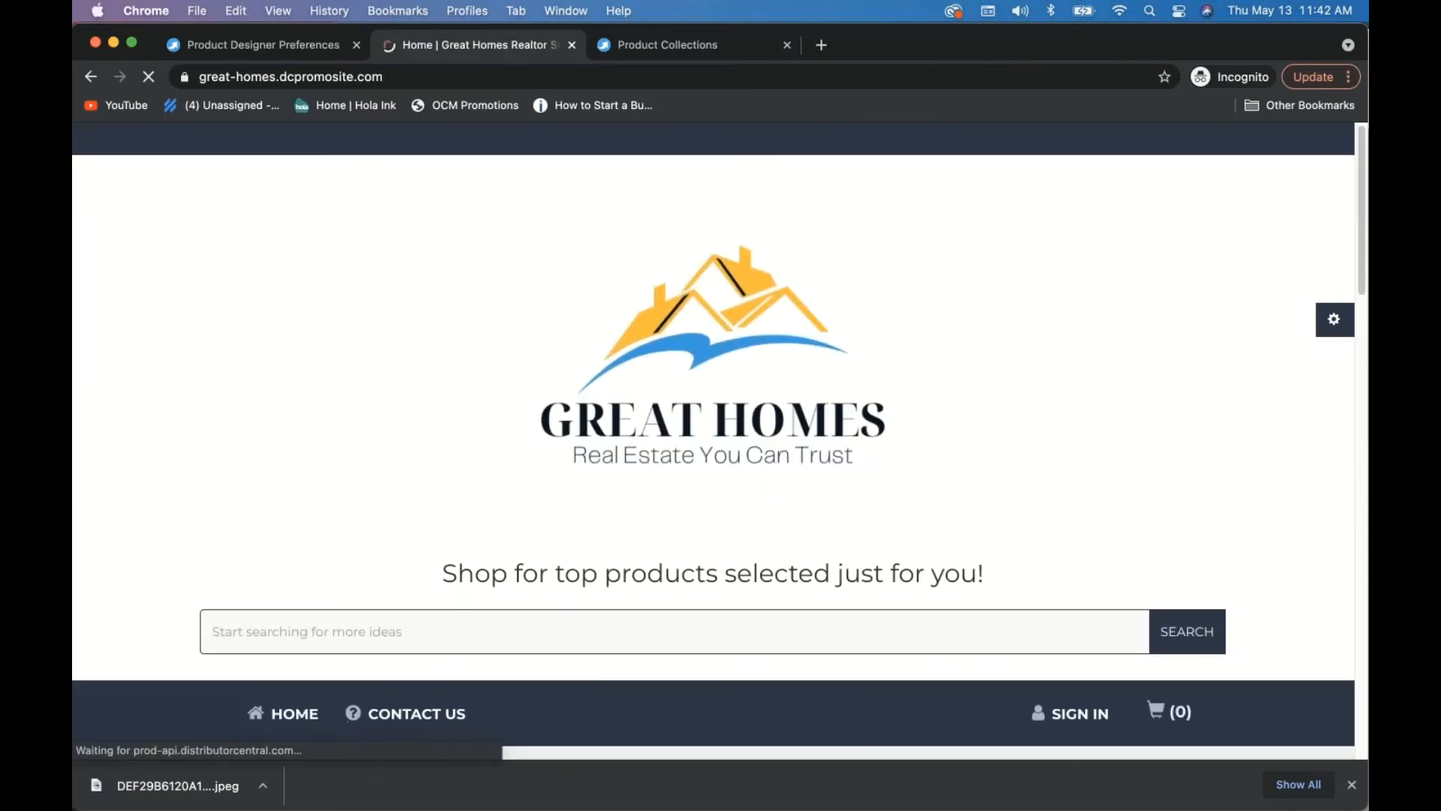
{"action": "scroll", "coordinate": [634, 341], "scroll_direction": "down", "scroll_amount": 8}
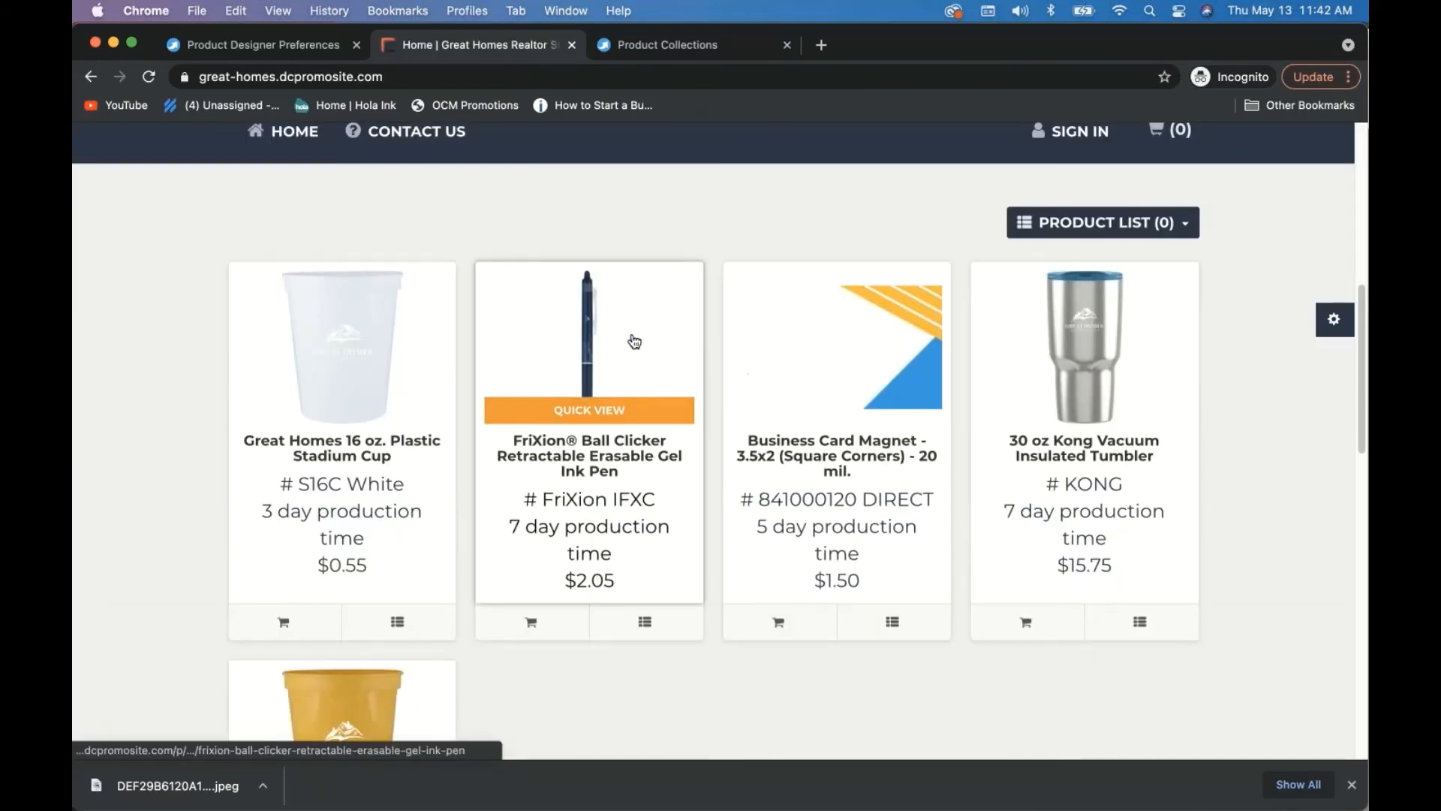
- Open the customer information form and start browsing the computer for a logo image
{"action": "left_click", "coordinate": [1334, 319]}
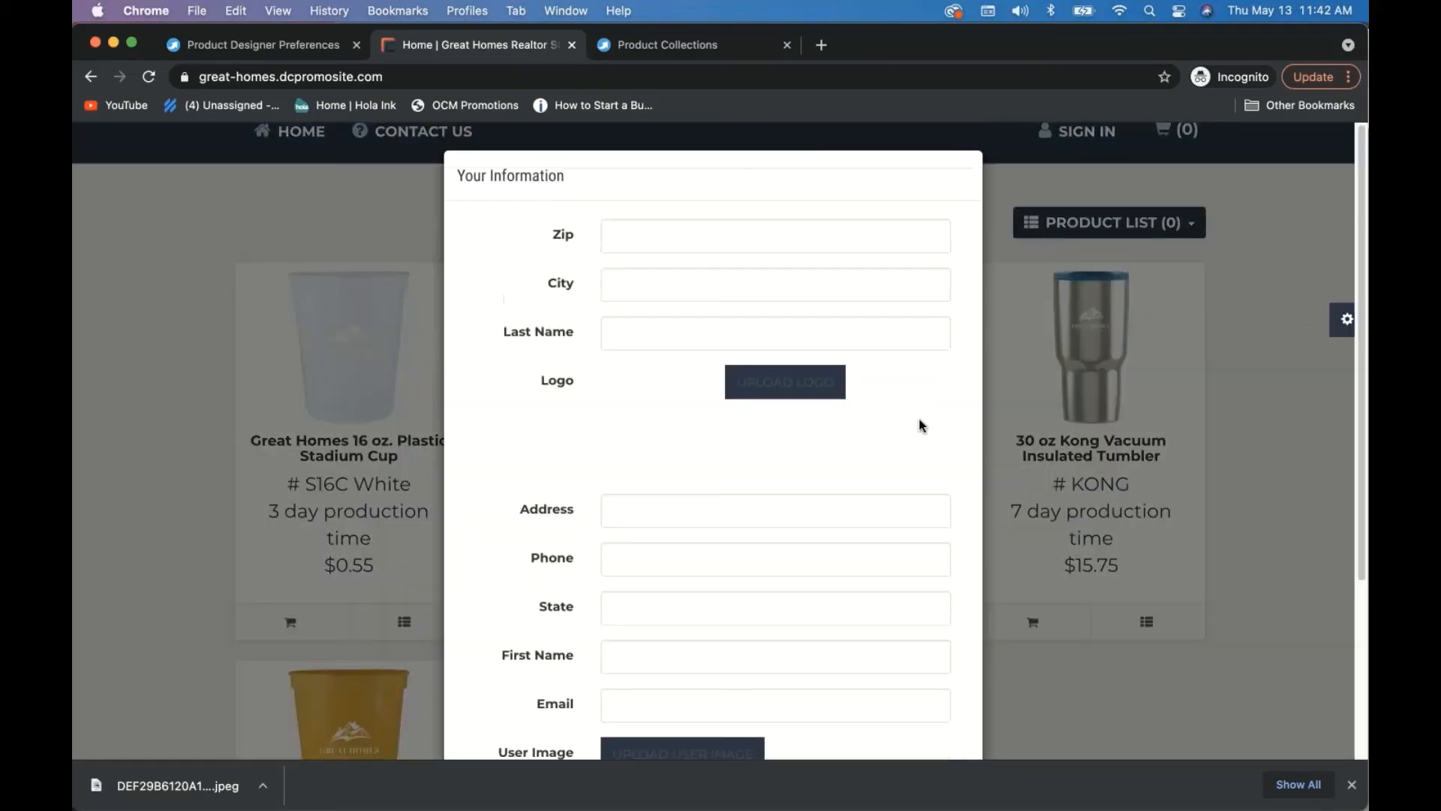
{"action": "left_click", "coordinate": [773, 390]}
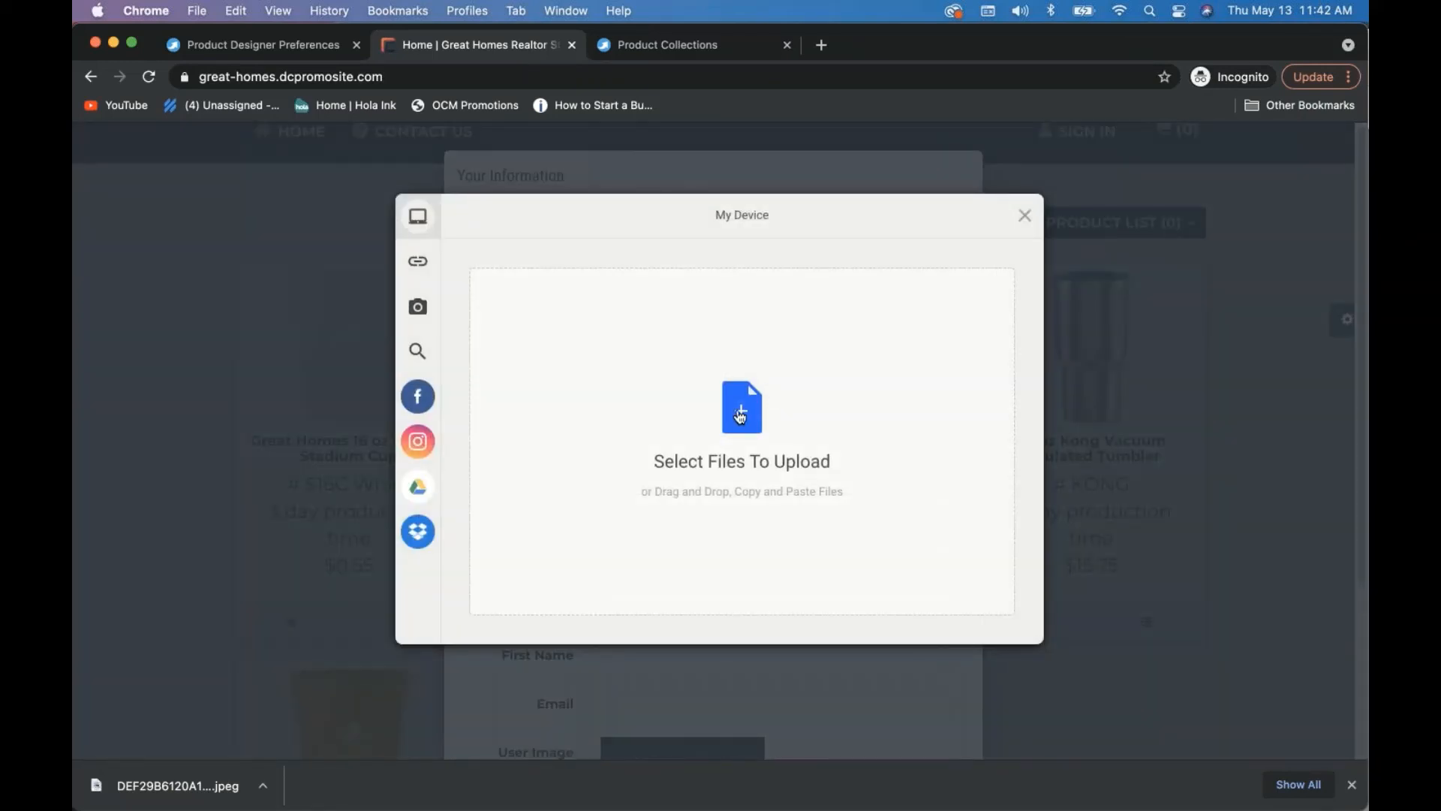
{"action": "left_click", "coordinate": [743, 409]}
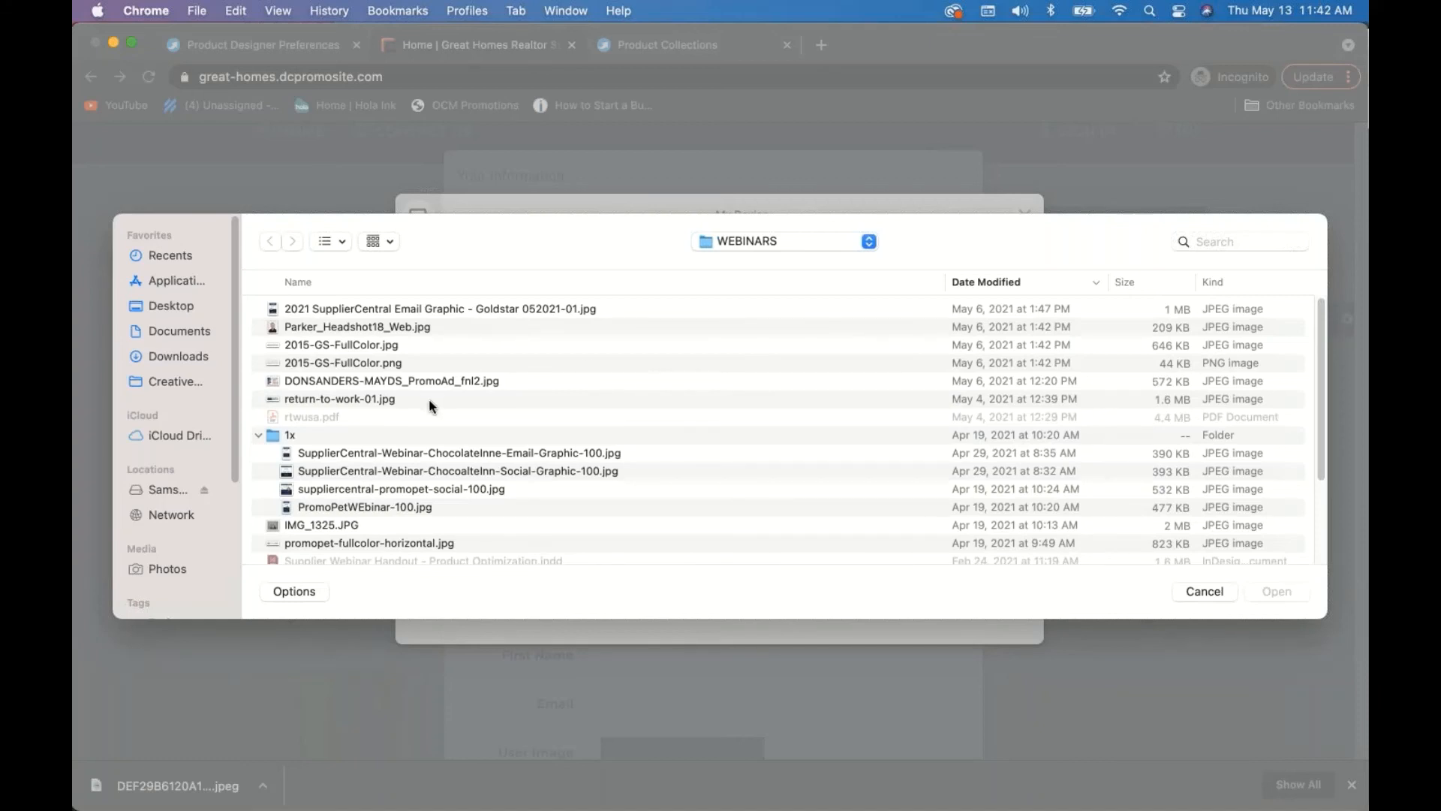
{"action": "scroll", "coordinate": [409, 416], "scroll_direction": "down", "scroll_amount": 5}
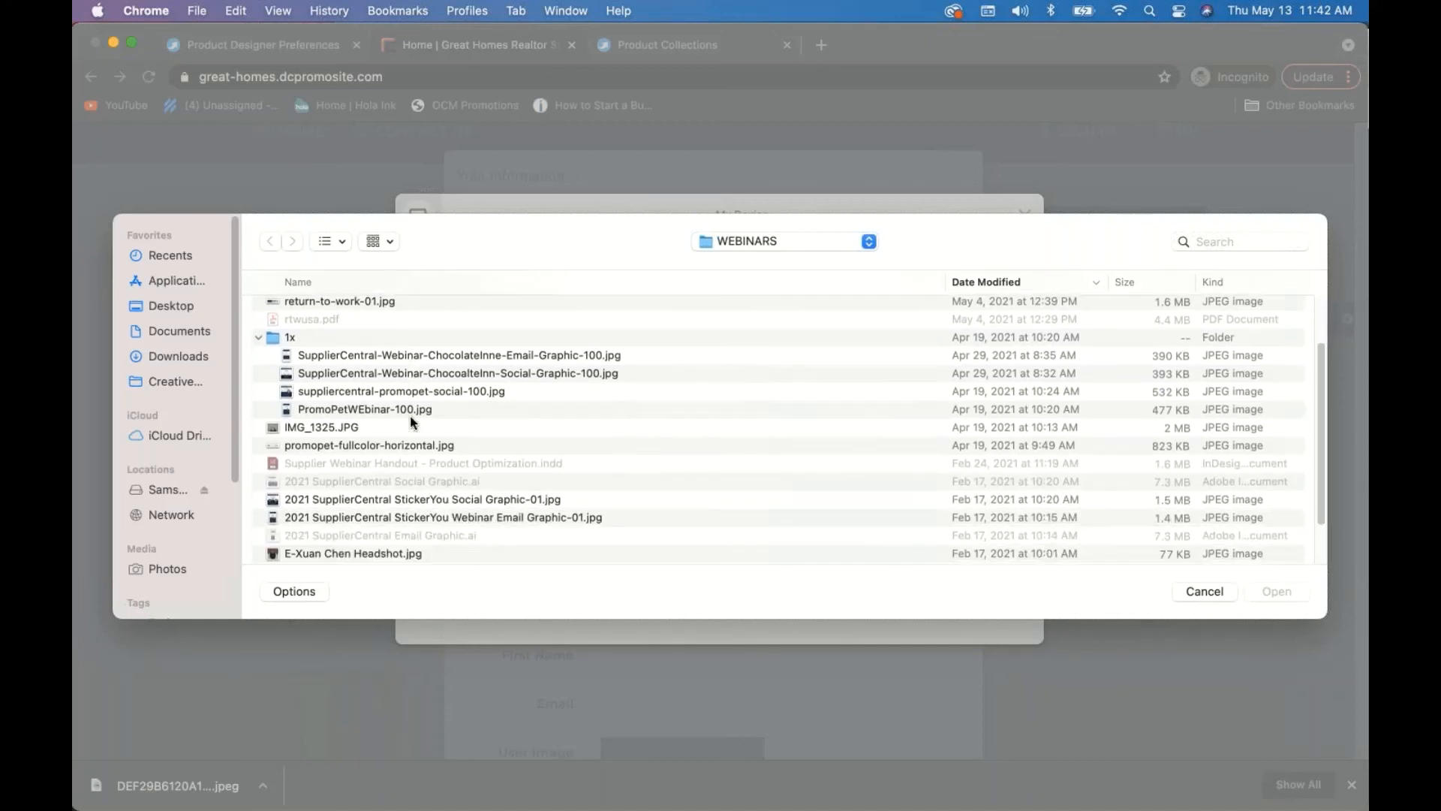
{"action": "scroll", "coordinate": [410, 415], "scroll_direction": "down", "scroll_amount": 4}
{"action": "scroll", "coordinate": [410, 415], "scroll_direction": "up", "scroll_amount": 9}
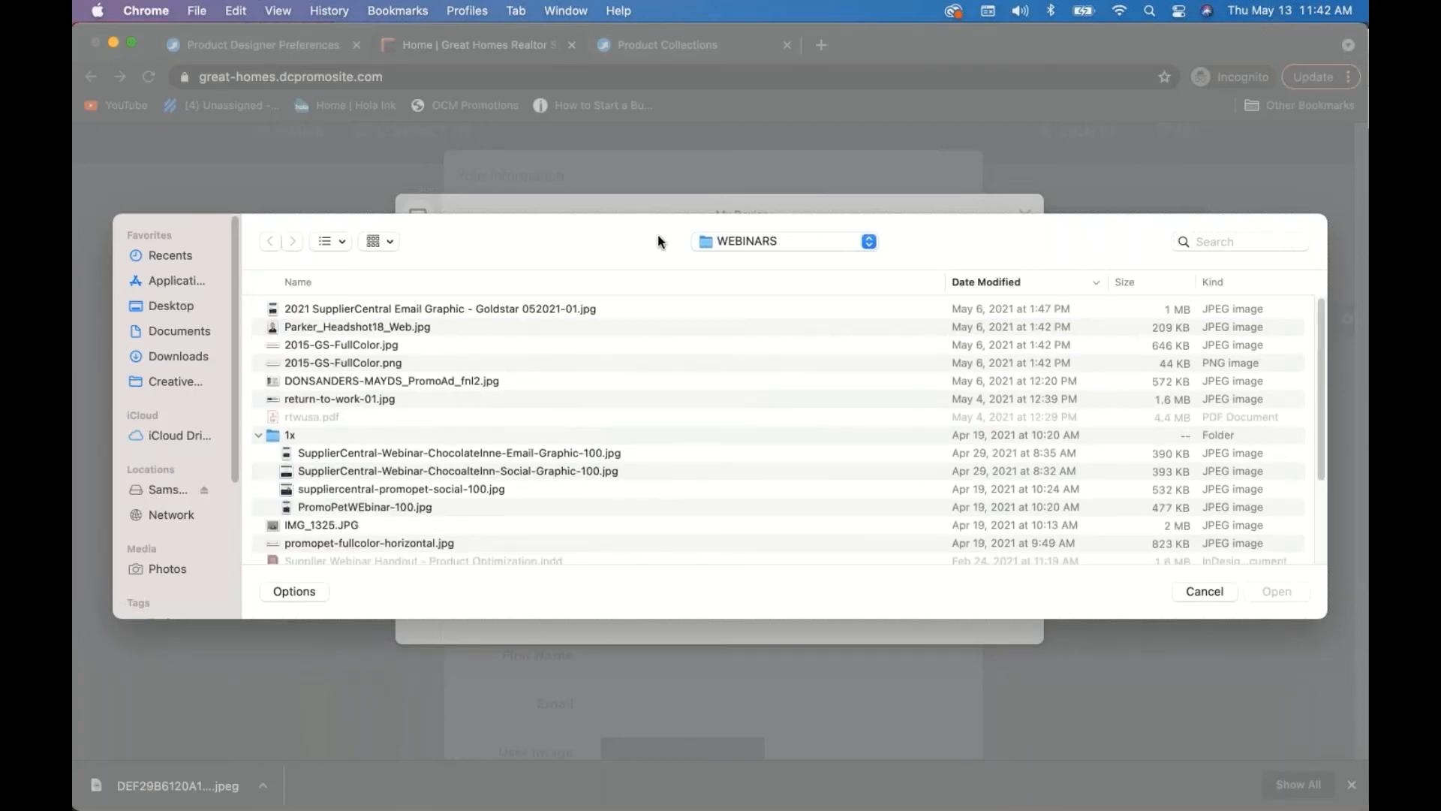
{"action": "left_click", "coordinate": [757, 240]}
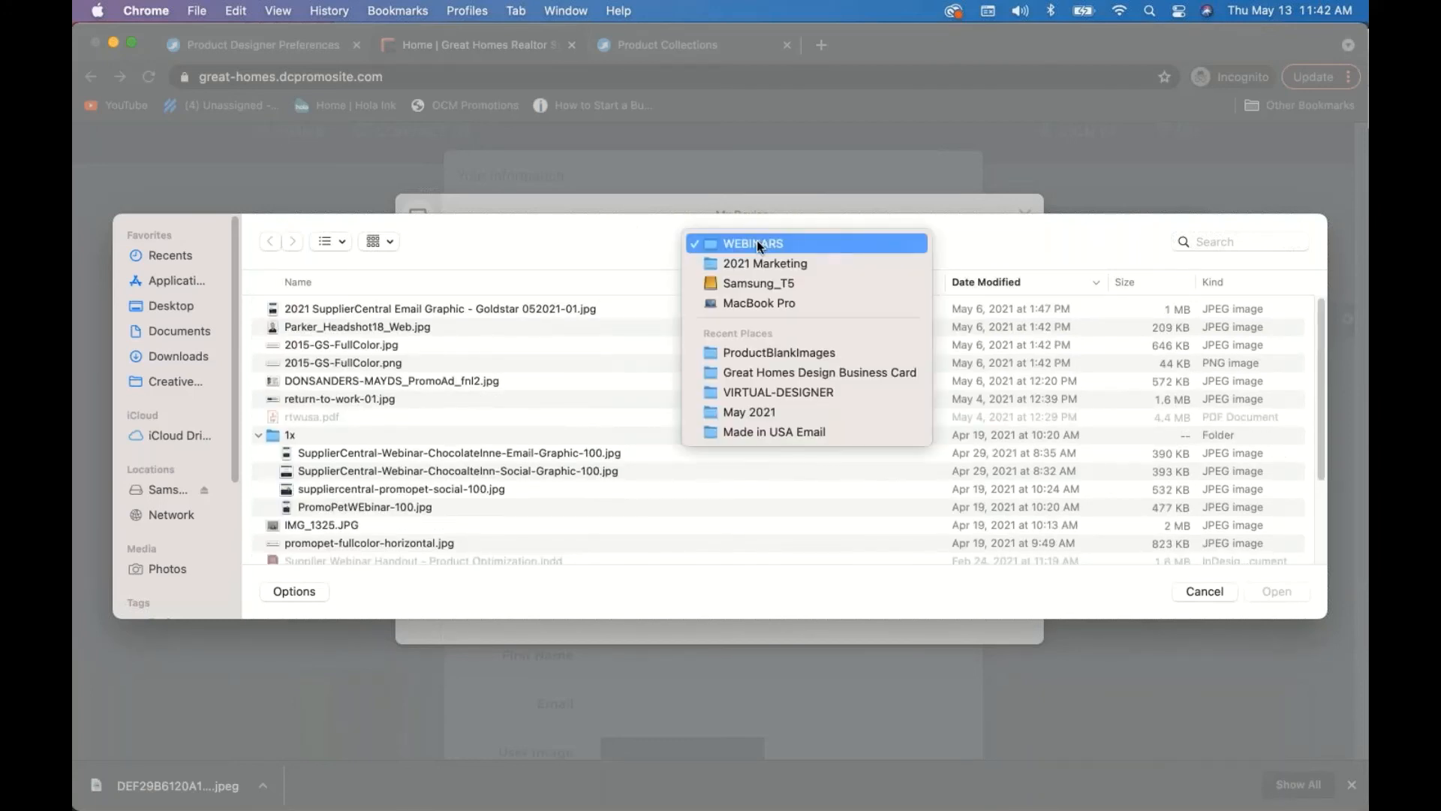
{"action": "left_click", "coordinate": [760, 263]}
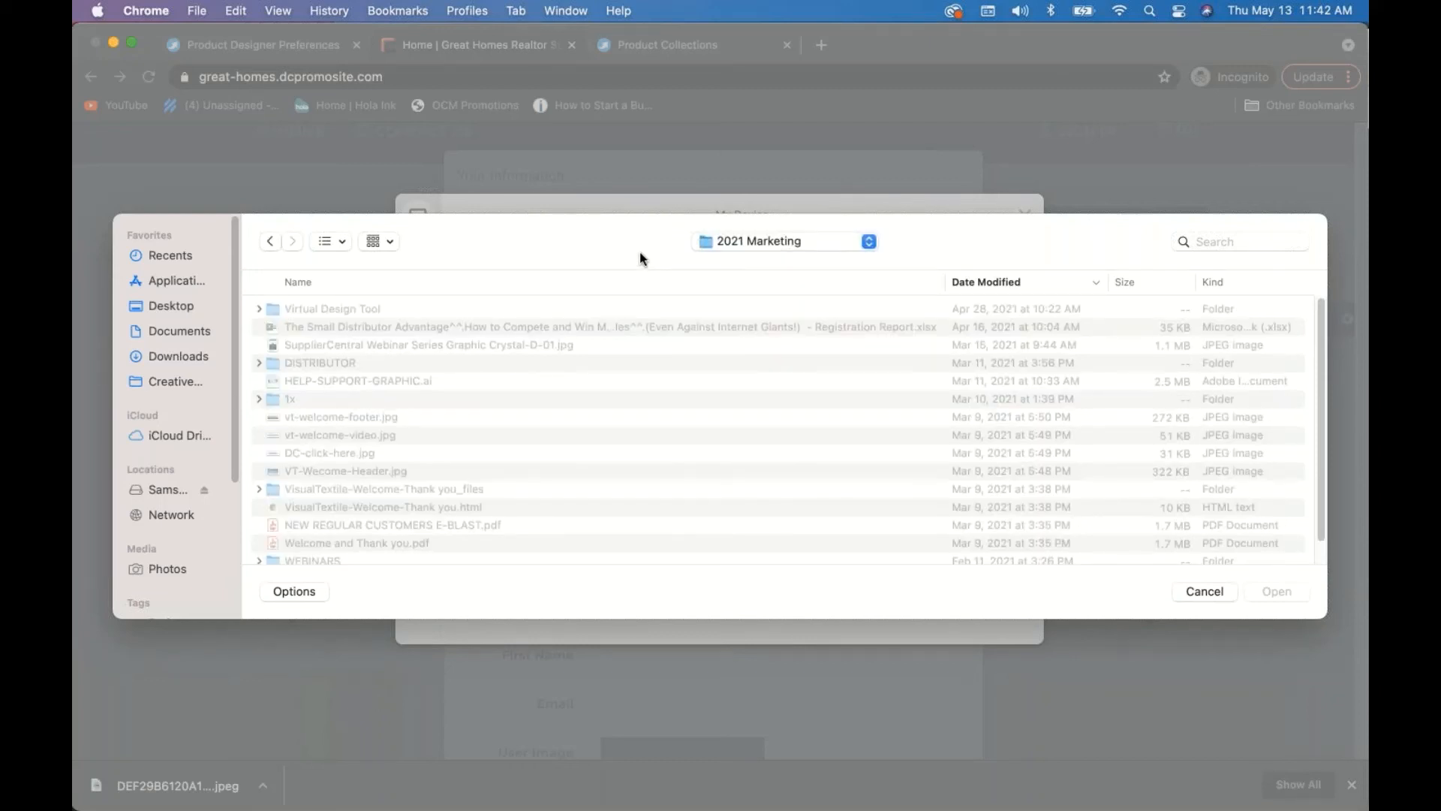
- Upload Real Estate Logo-Horizontal-White.png from Downloads, accept the crop, and save the information
{"action": "left_click", "coordinate": [182, 359]}
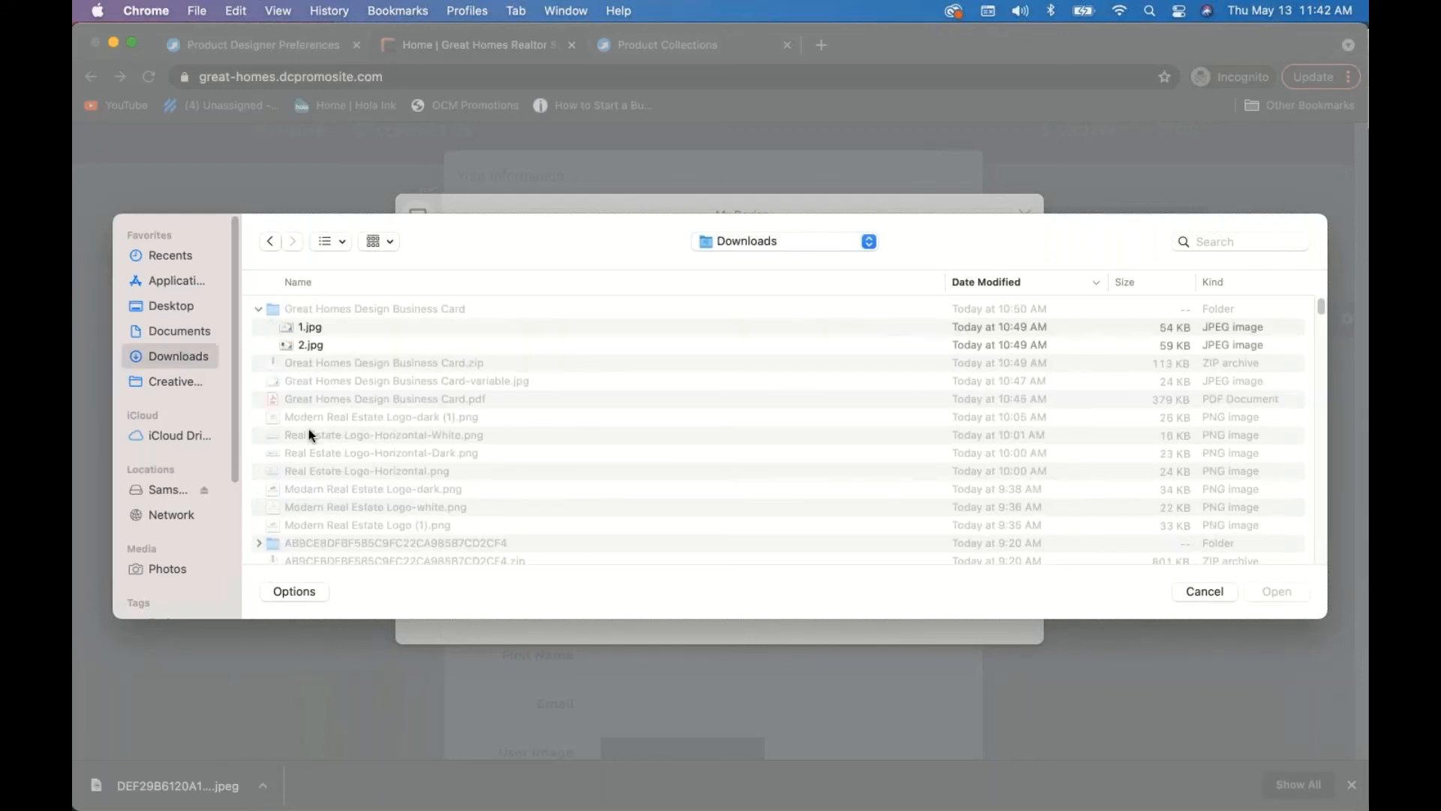
{"action": "left_click", "coordinate": [388, 433]}
{"action": "left_click", "coordinate": [1276, 592]}
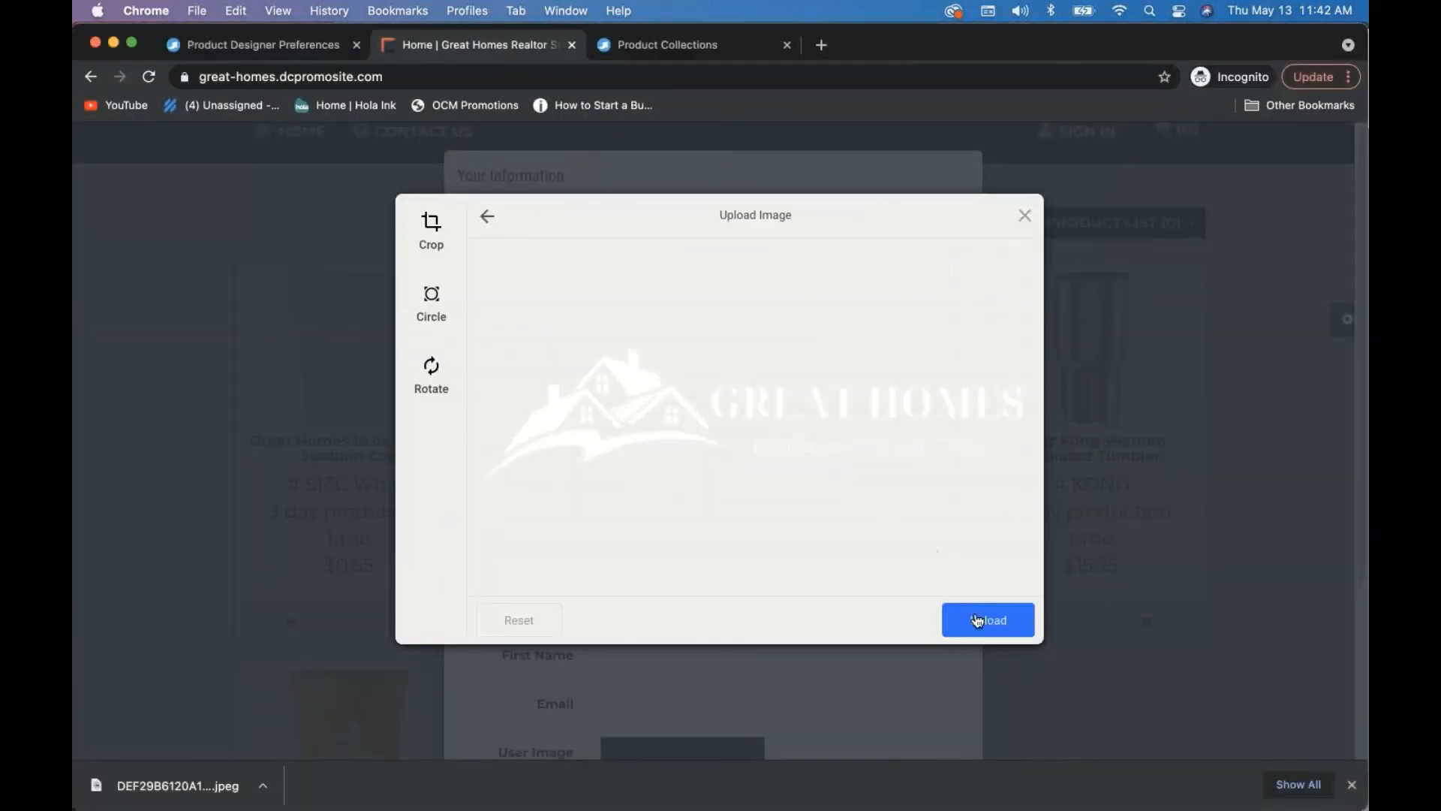
{"action": "left_click", "coordinate": [987, 619]}
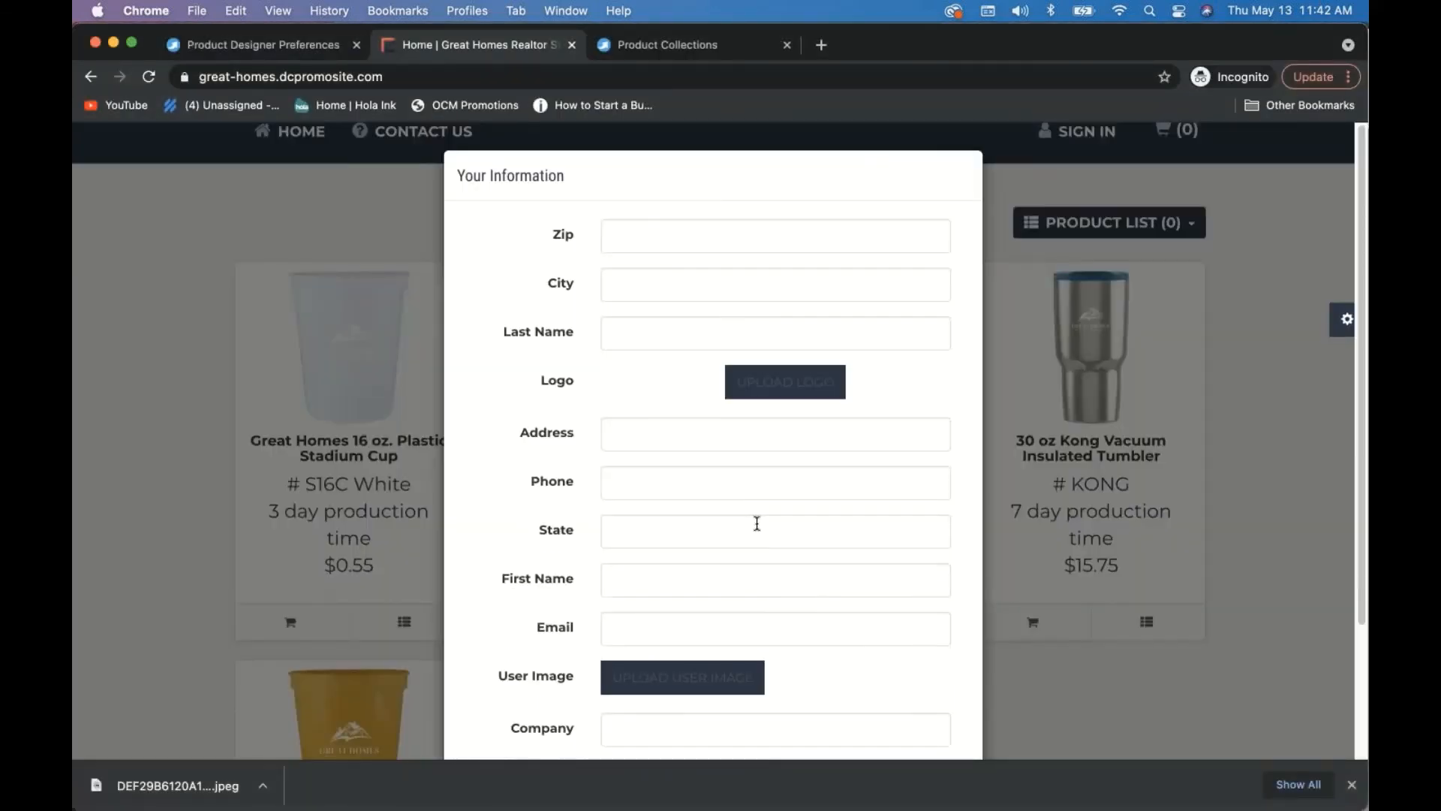
{"action": "scroll", "coordinate": [843, 621], "scroll_direction": "down", "scroll_amount": 3}
{"action": "left_click", "coordinate": [901, 695]}
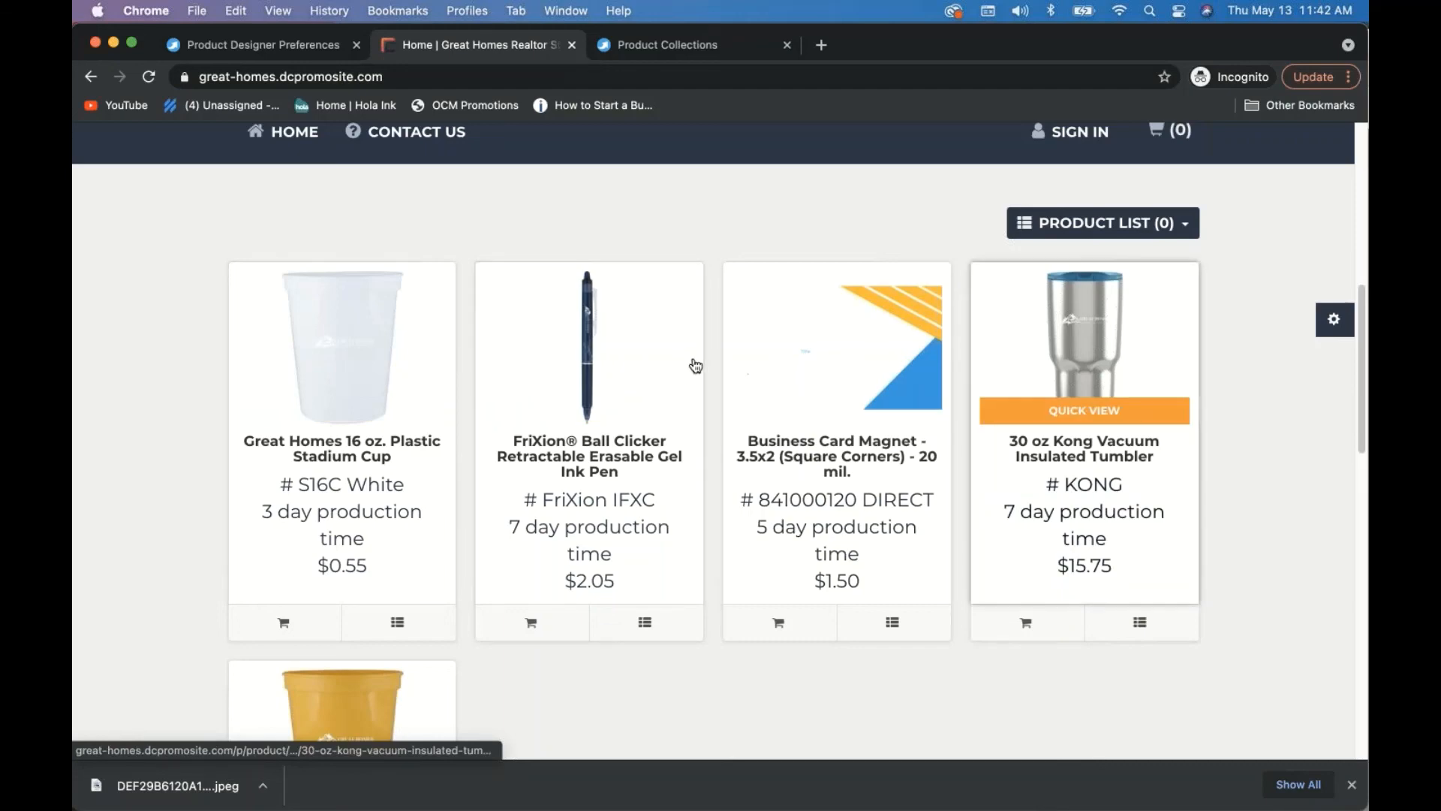
- Open the FriXion Ball Clicker pen and advance its customization to the Design step
{"action": "left_click", "coordinate": [592, 333]}
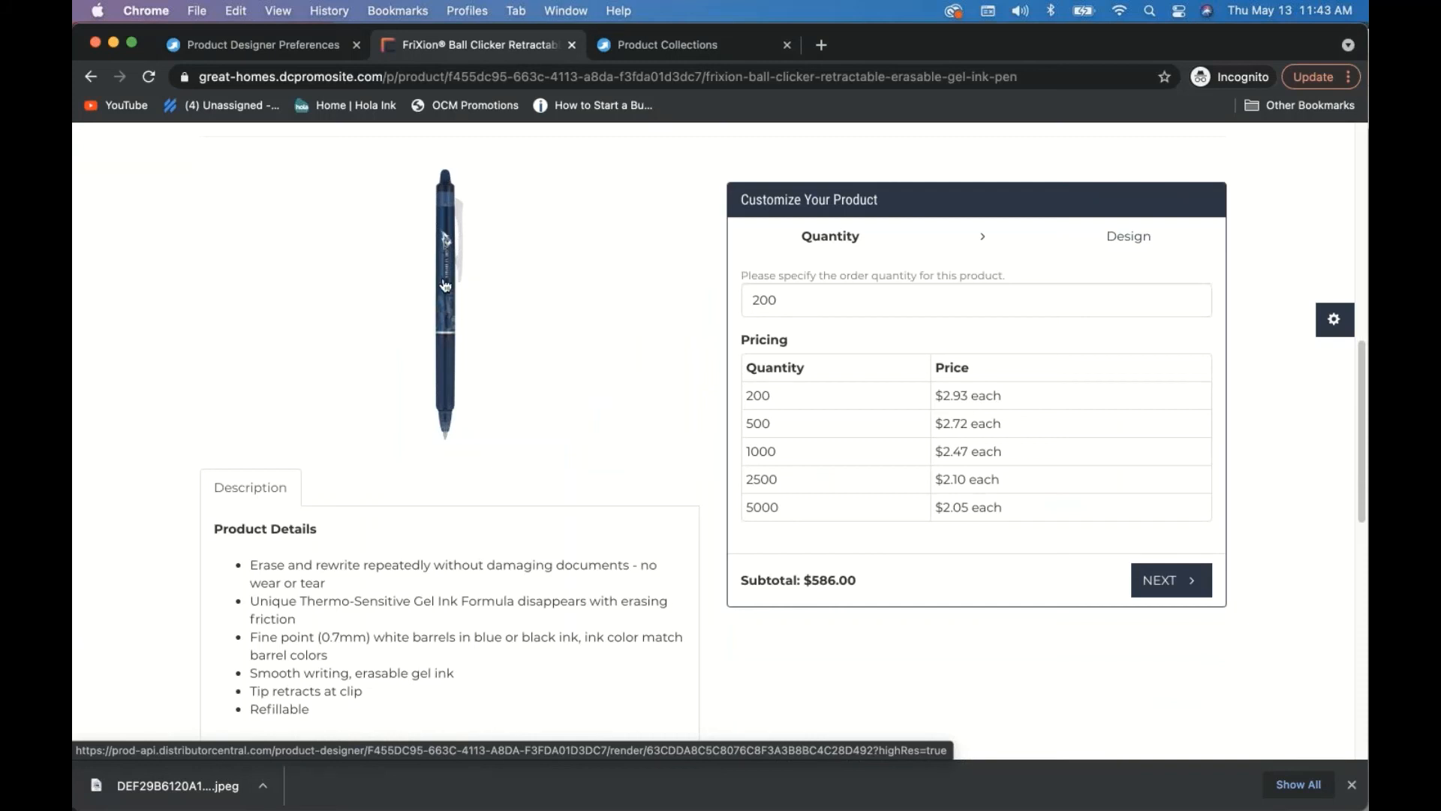
{"action": "scroll", "coordinate": [540, 360], "scroll_direction": "up", "scroll_amount": 5}
{"action": "scroll", "coordinate": [557, 436], "scroll_direction": "down", "scroll_amount": 4}
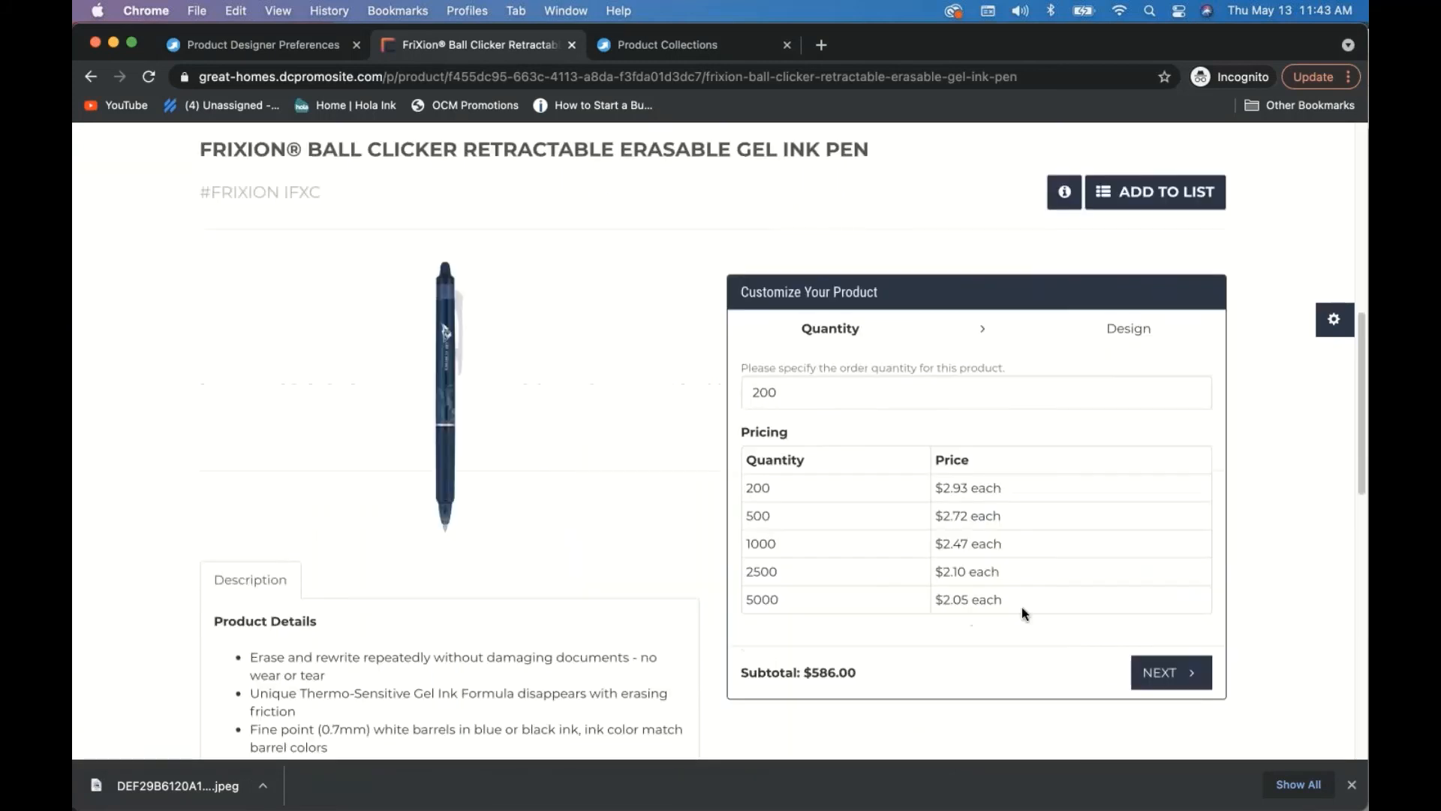
{"action": "left_click", "coordinate": [1173, 679]}
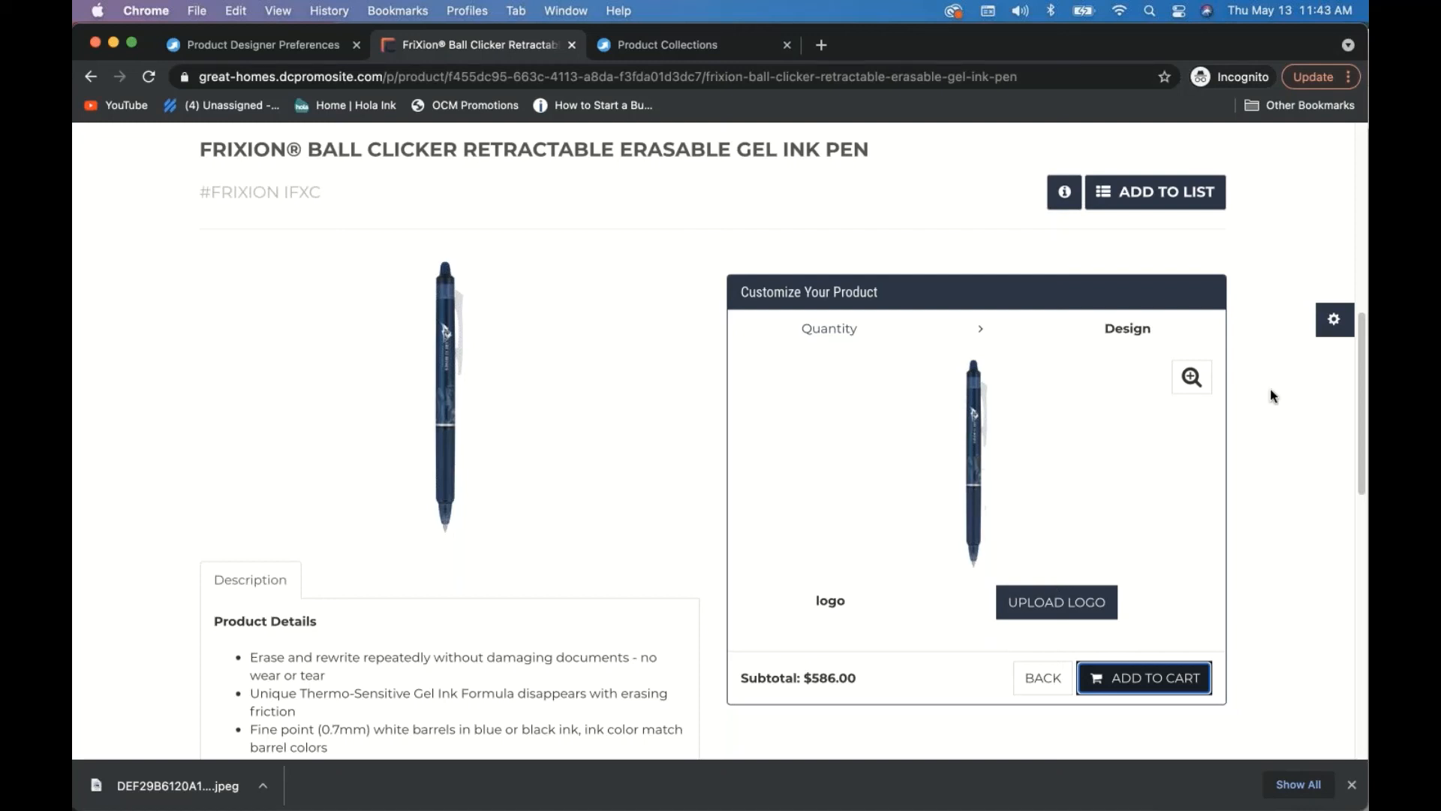
- Review the Your Information form, then close it without saving
{"action": "left_click", "coordinate": [1338, 326]}
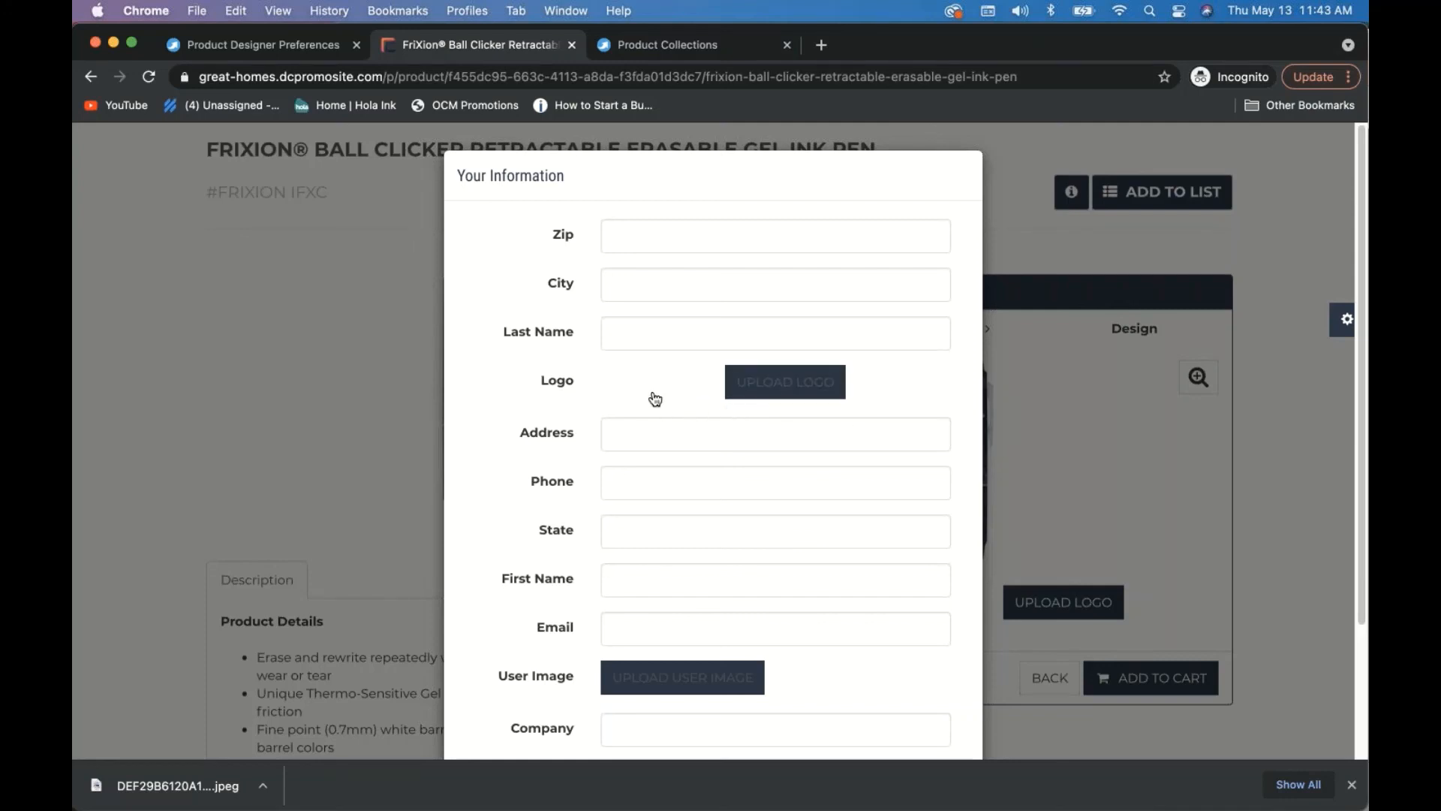
{"action": "scroll", "coordinate": [655, 399], "scroll_direction": "down", "scroll_amount": 1}
{"action": "scroll", "coordinate": [527, 484], "scroll_direction": "down", "scroll_amount": 2}
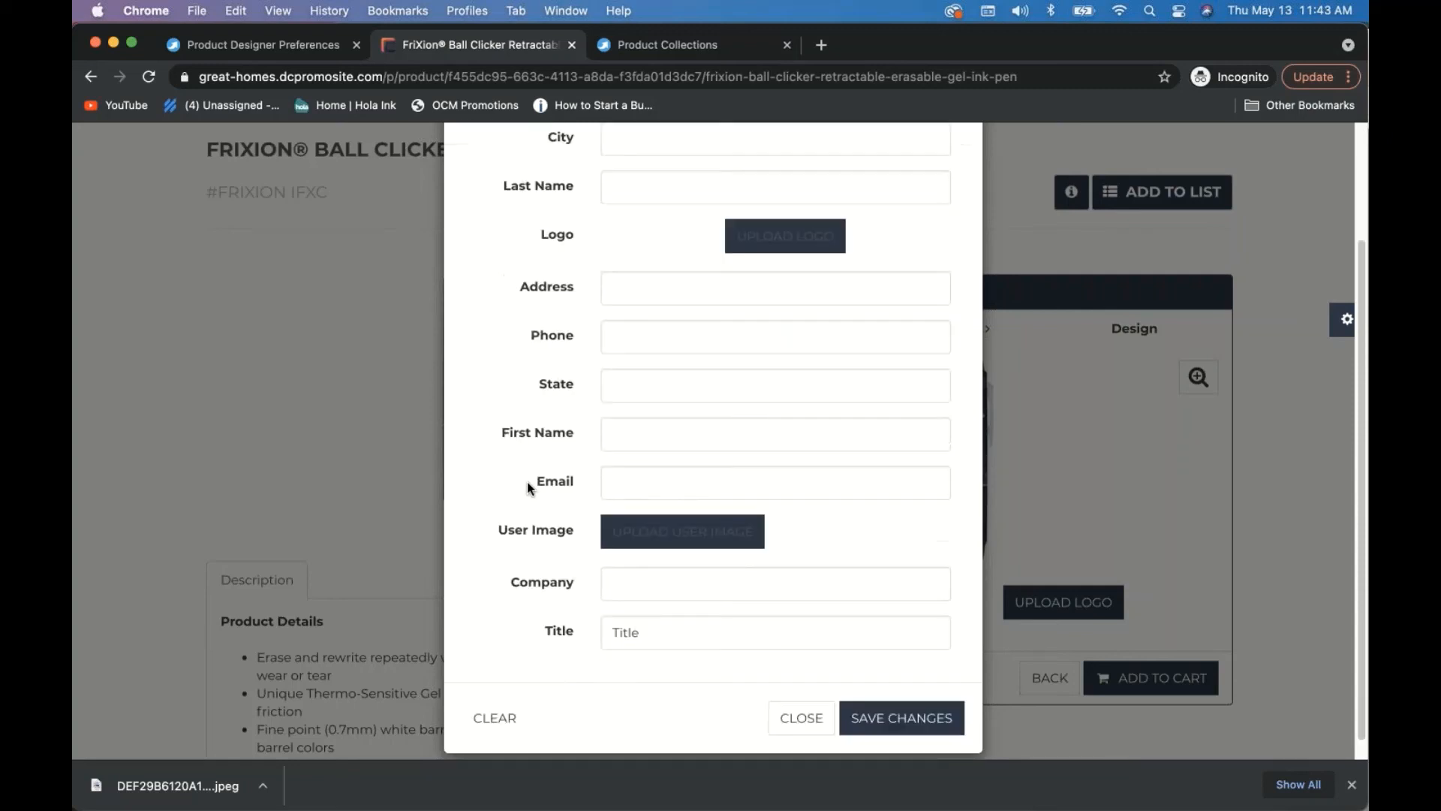
{"action": "scroll", "coordinate": [527, 480], "scroll_direction": "down", "scroll_amount": 1}
{"action": "left_click", "coordinate": [799, 713]}
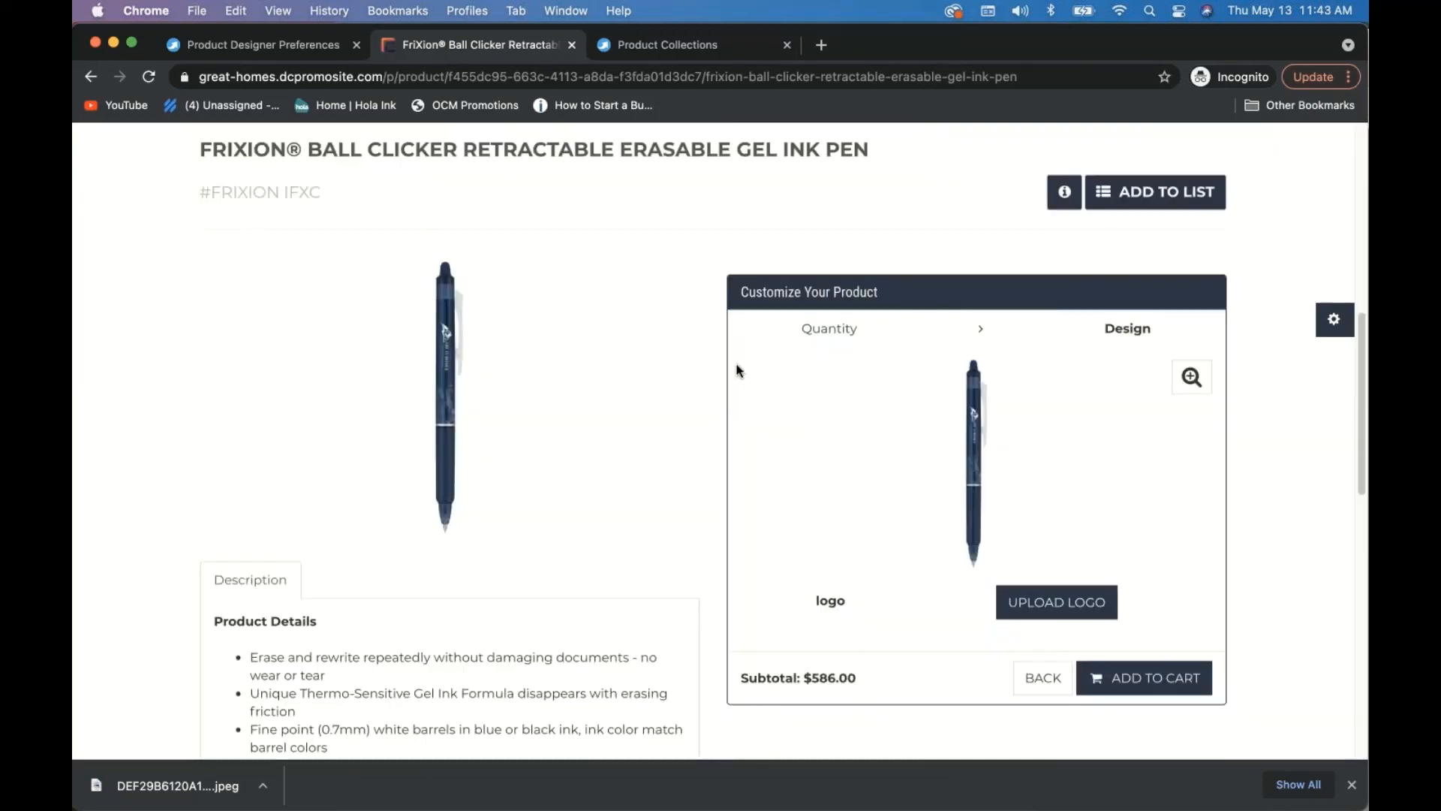
{"action": "scroll", "coordinate": [676, 245], "scroll_direction": "up", "scroll_amount": 5}
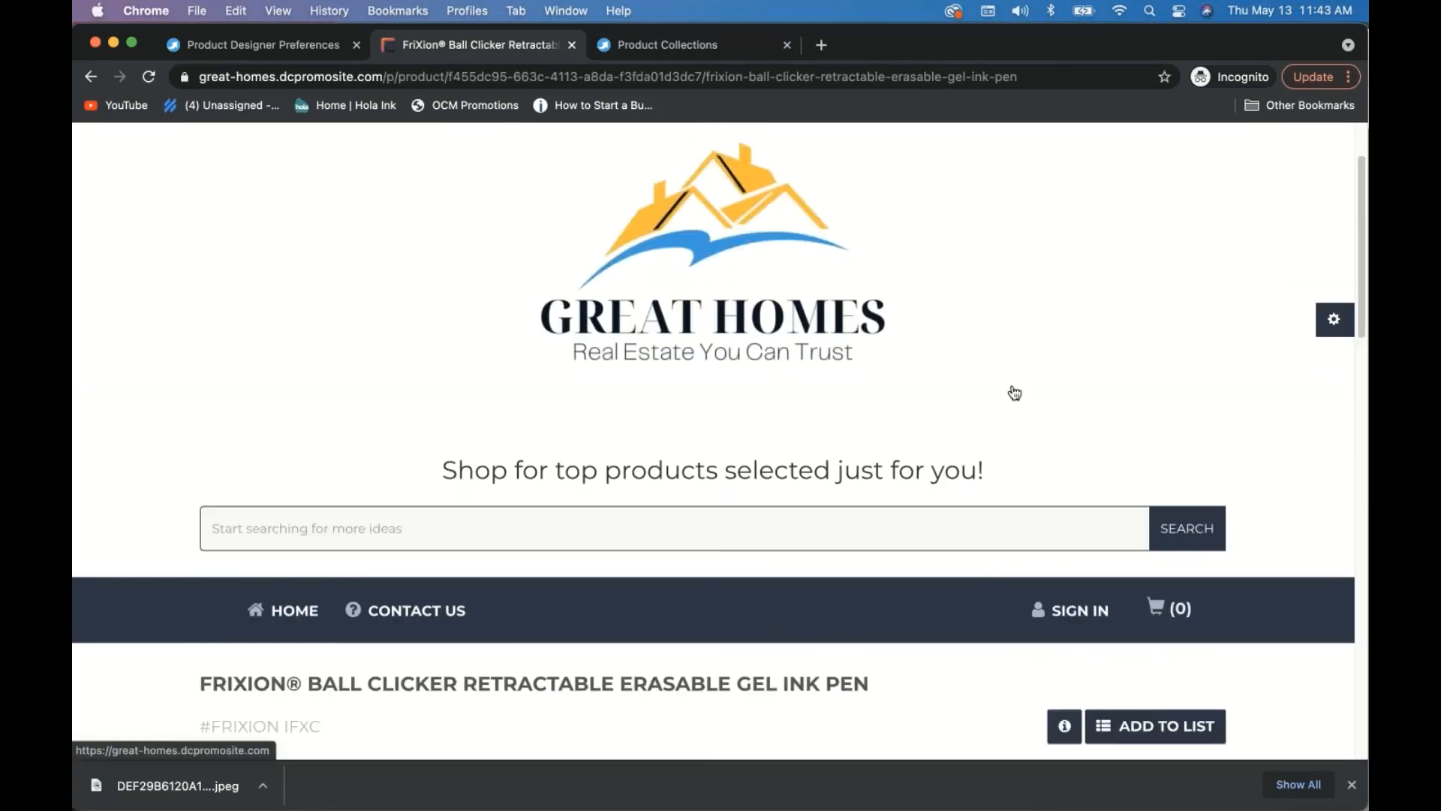
- Return to the Great Homes homepage, briefly check the meeting app, then list open browser windows
{"action": "left_click", "coordinate": [1014, 393]}
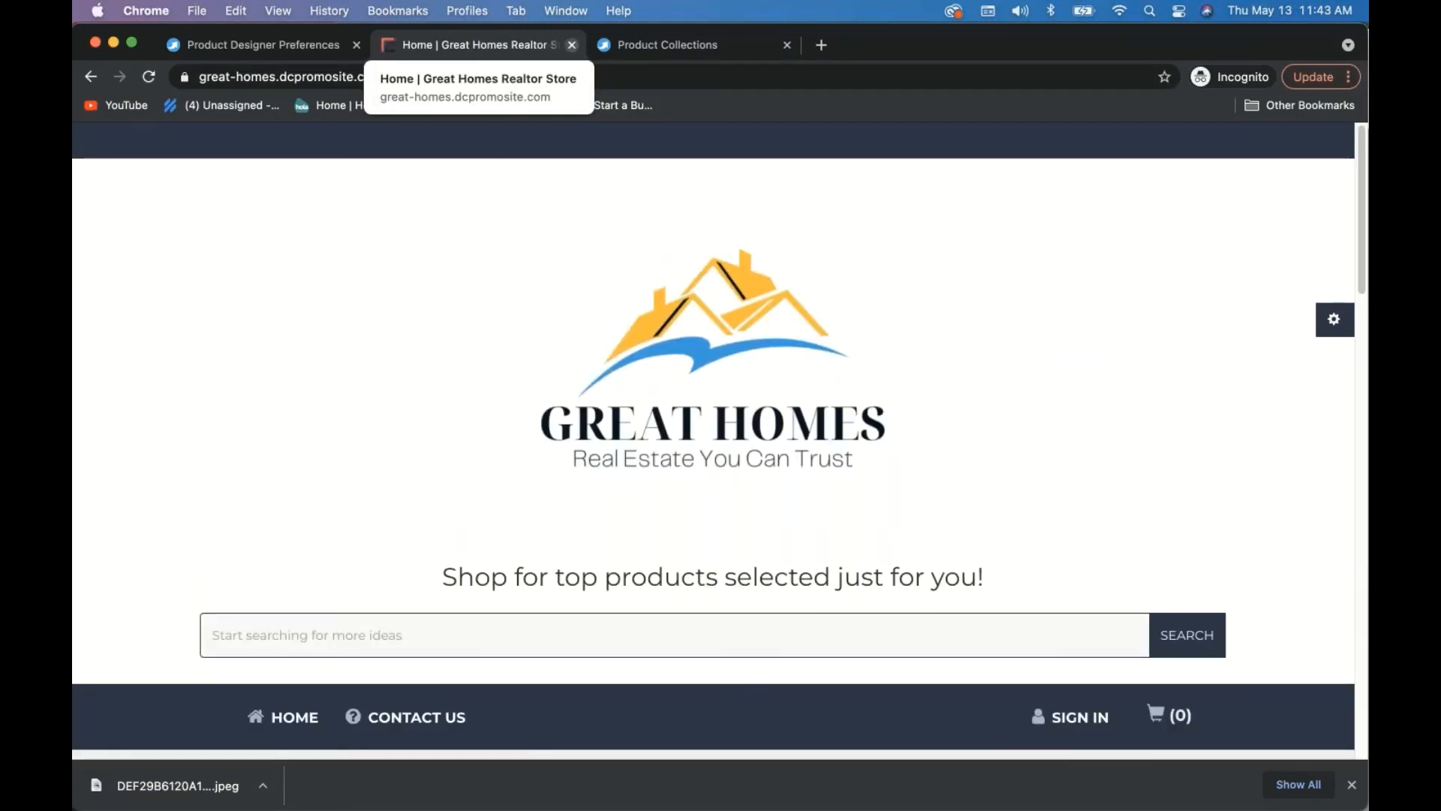
{"action": "mouse_move", "coordinate": [937, 807]}
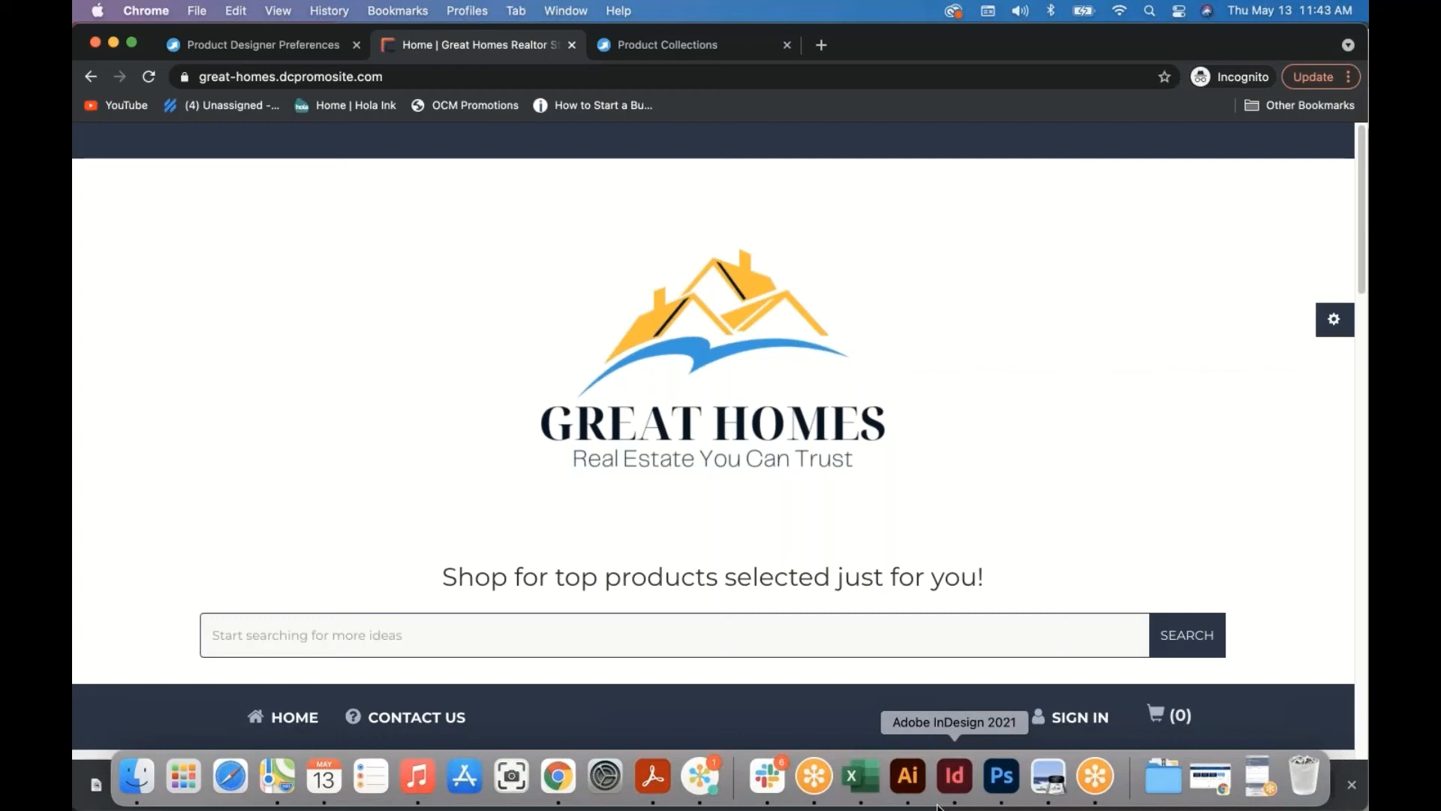
{"action": "left_click", "coordinate": [1097, 777]}
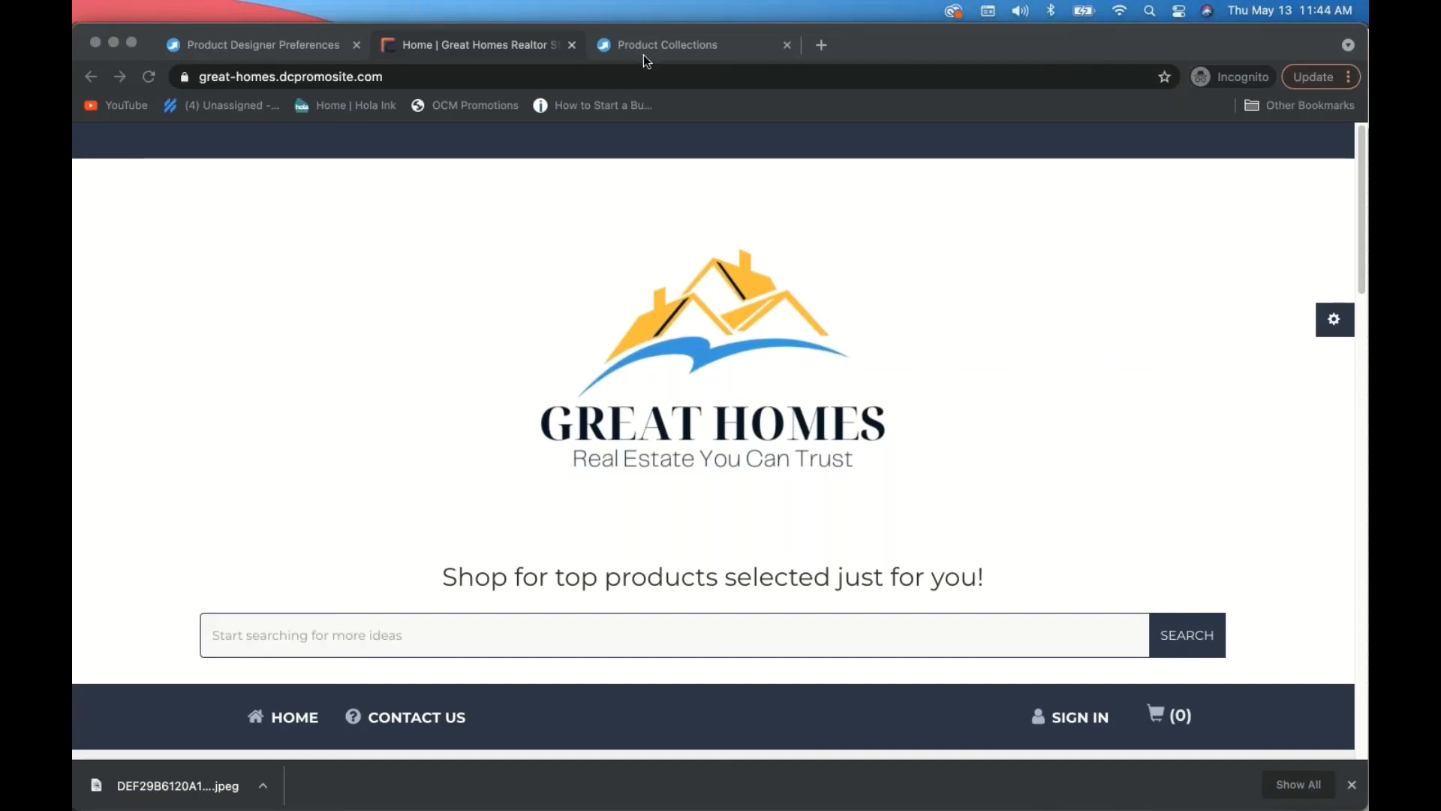
{"action": "left_click", "coordinate": [502, 47]}
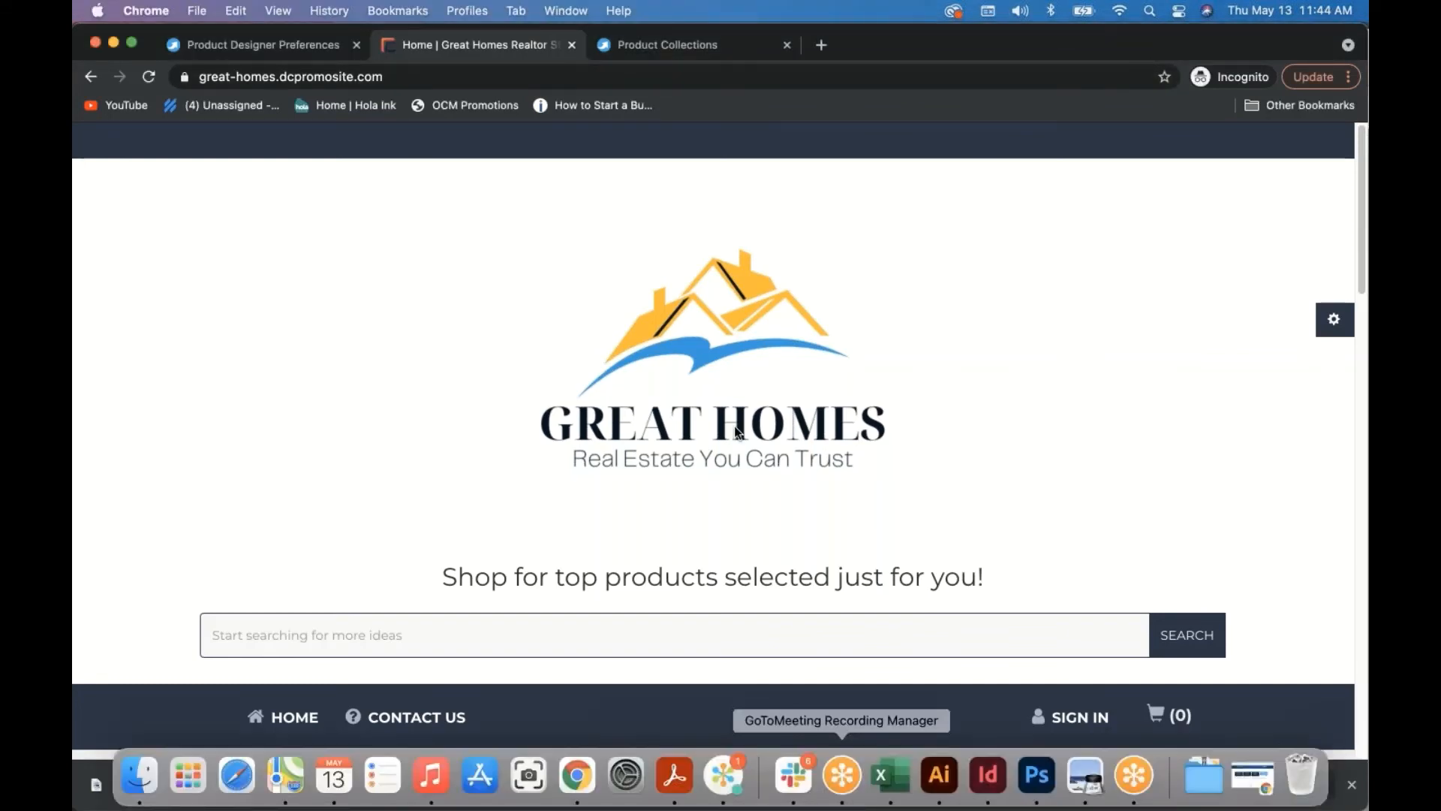
{"action": "left_click", "coordinate": [565, 10]}
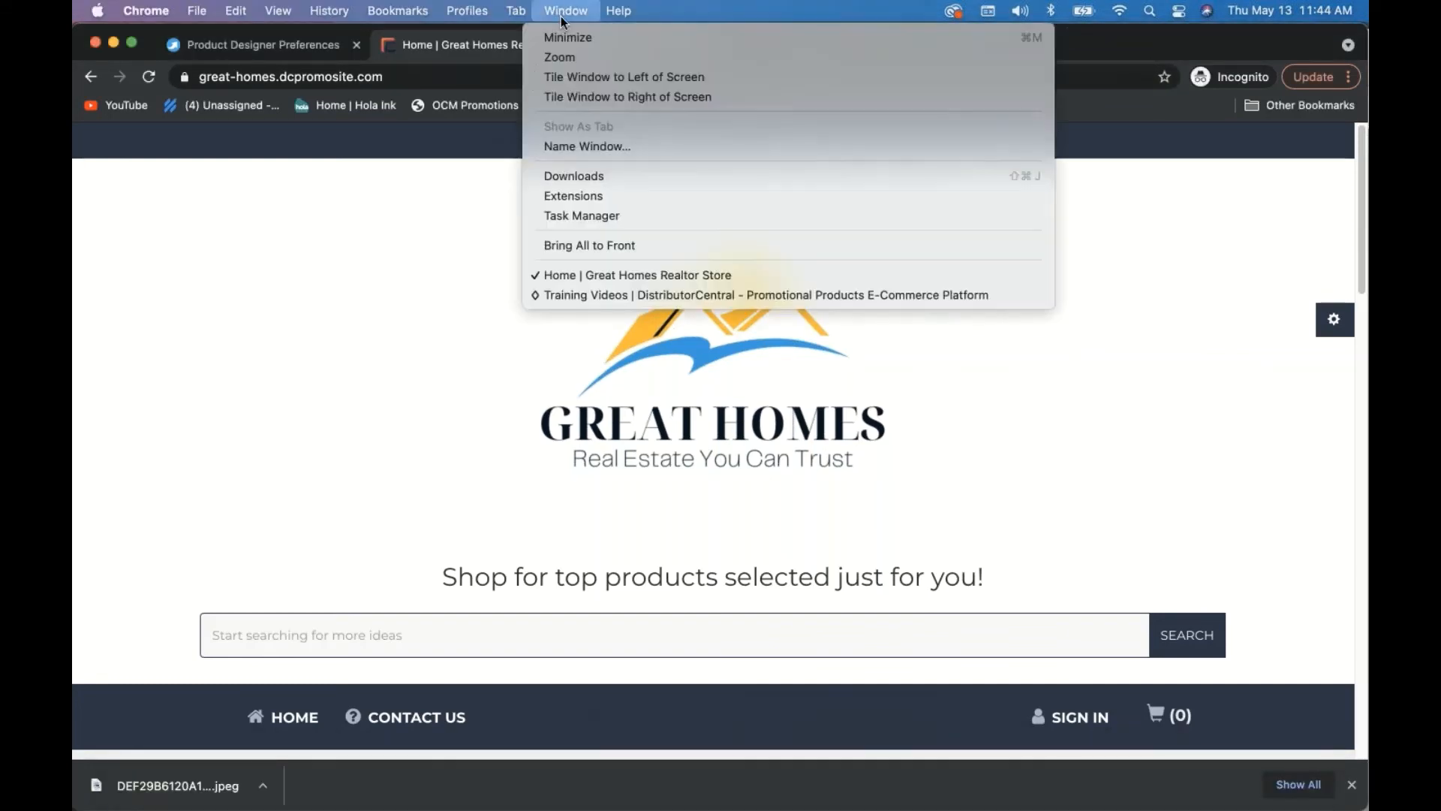
- Show Resources > Training Videos in the other window, dismiss the tutorial popup, and view Recently Added
{"action": "left_click", "coordinate": [615, 295]}
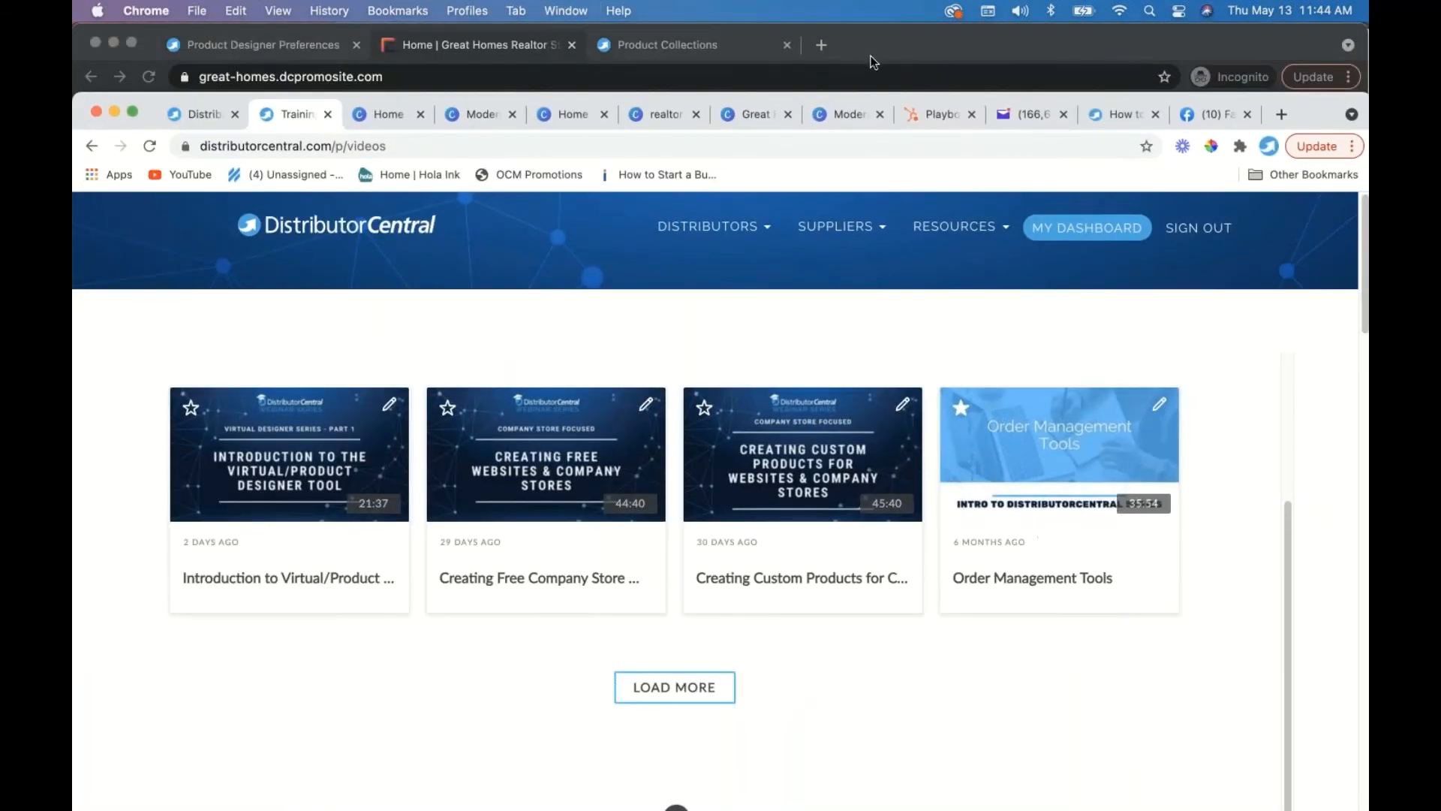
{"action": "left_click", "coordinate": [949, 227]}
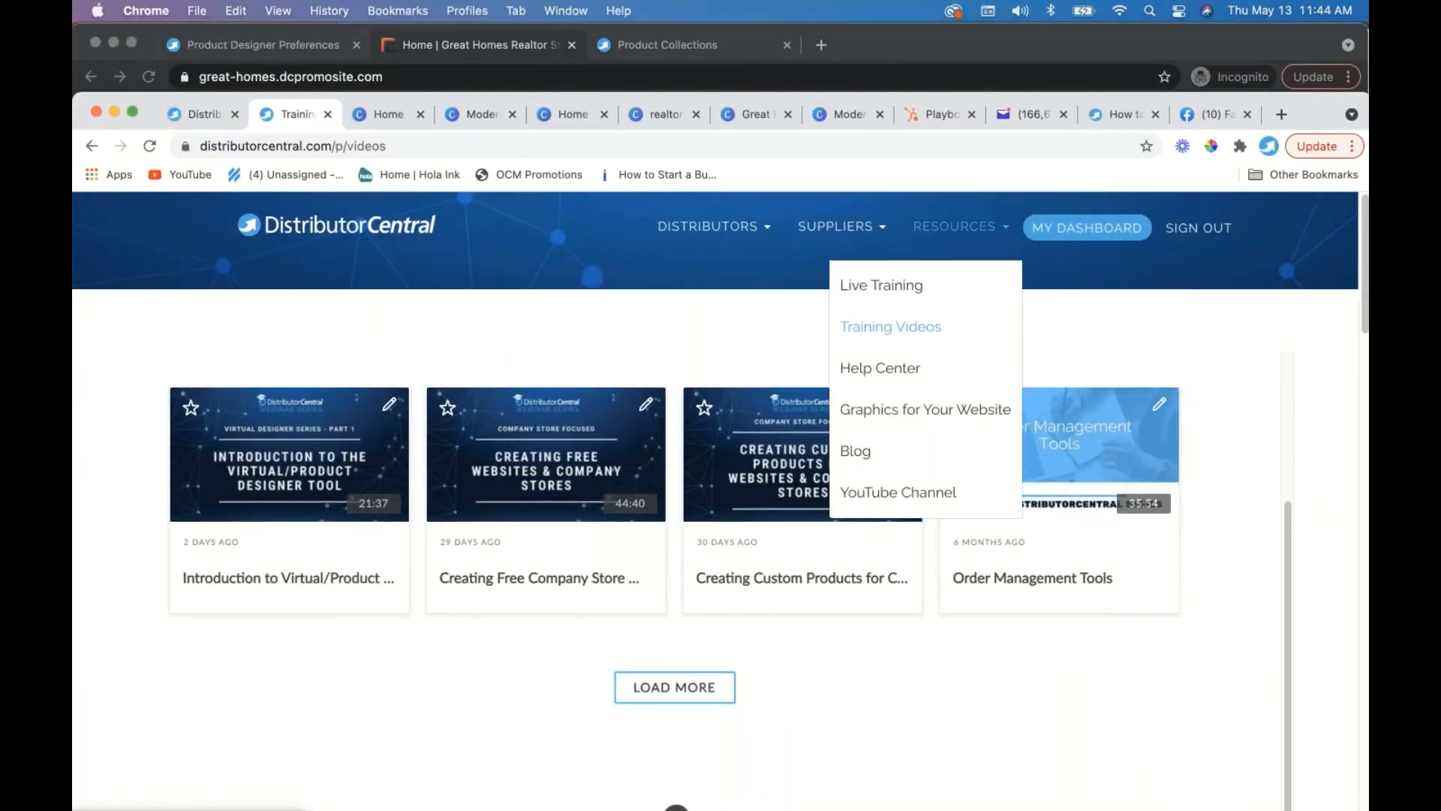
{"action": "left_click", "coordinate": [877, 328]}
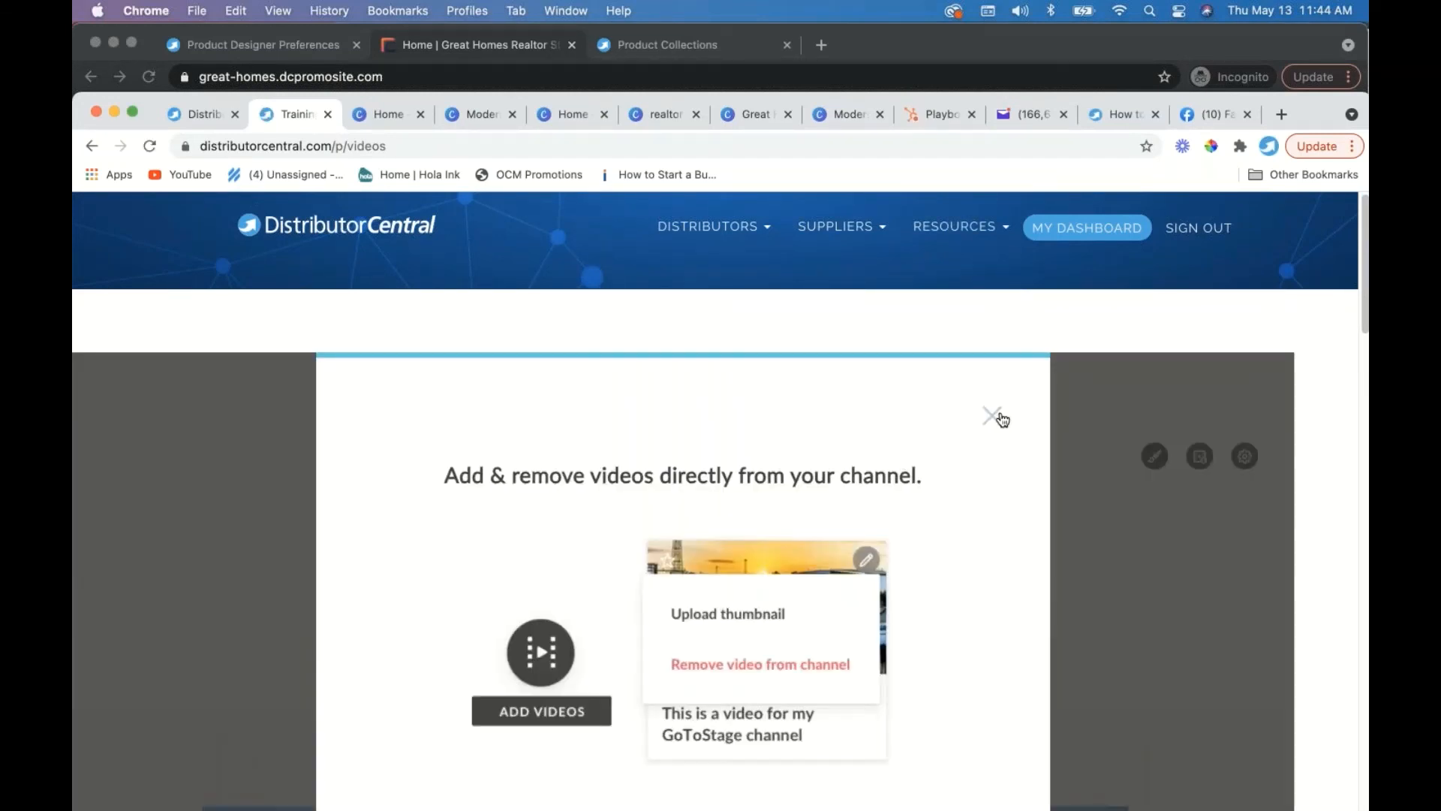
{"action": "left_click", "coordinate": [992, 416]}
{"action": "scroll", "coordinate": [974, 493], "scroll_direction": "down", "scroll_amount": 10}
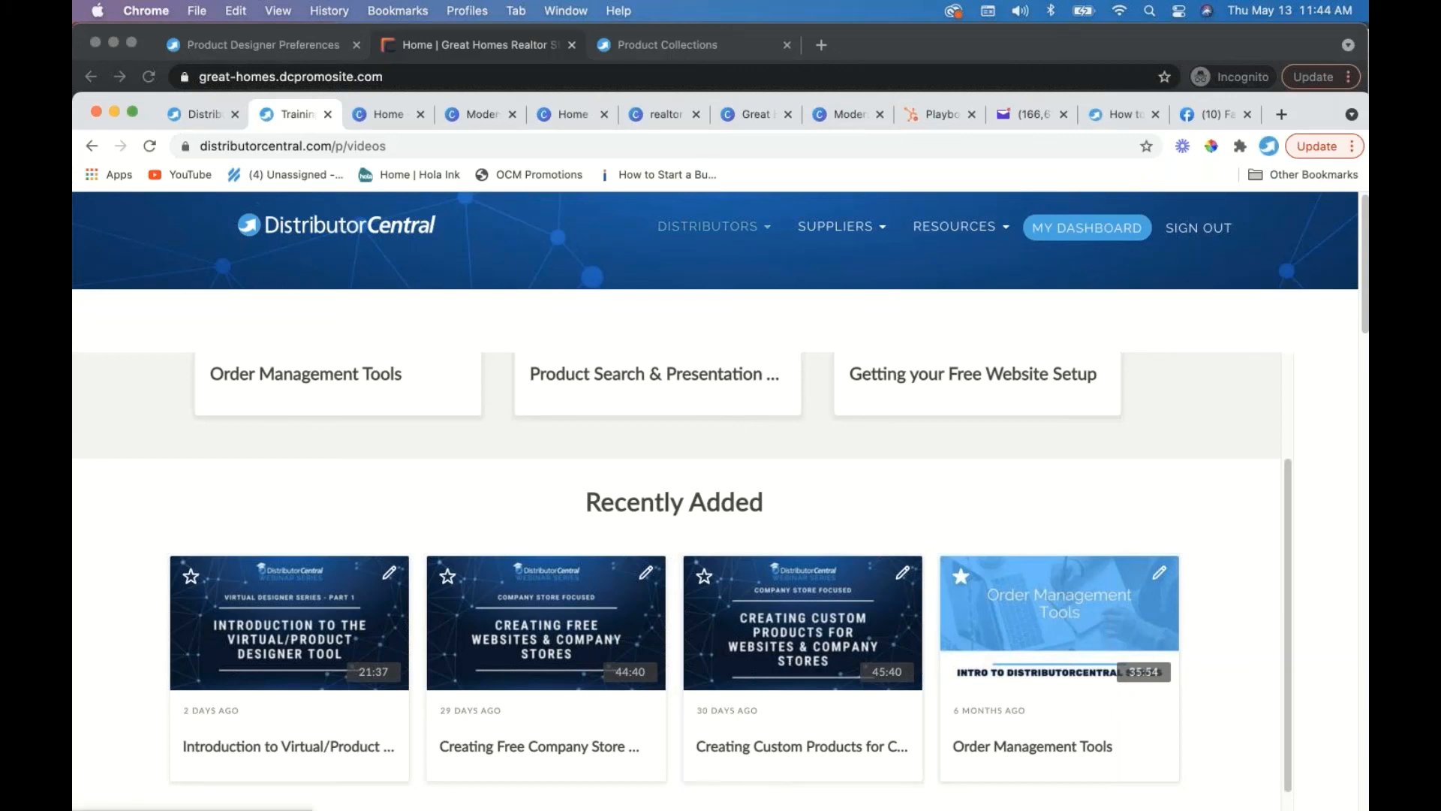
- Load the Help Center, search 'child acc', and open the 'Creating a Child Account' article
{"action": "left_click", "coordinate": [725, 44]}
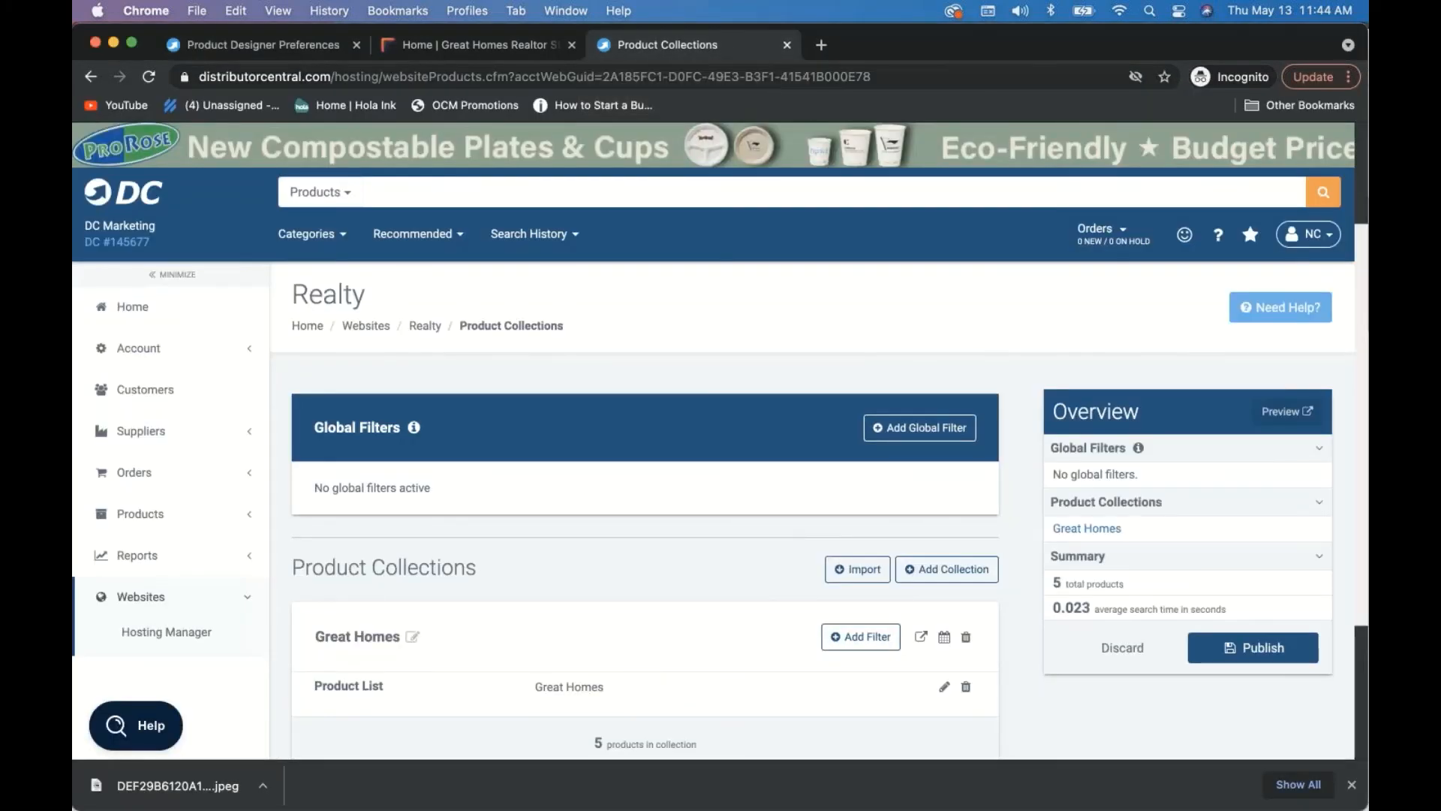
{"action": "key", "text": "super+l"}
{"action": "type", "text": "hel"}
{"action": "key", "text": "Return"}
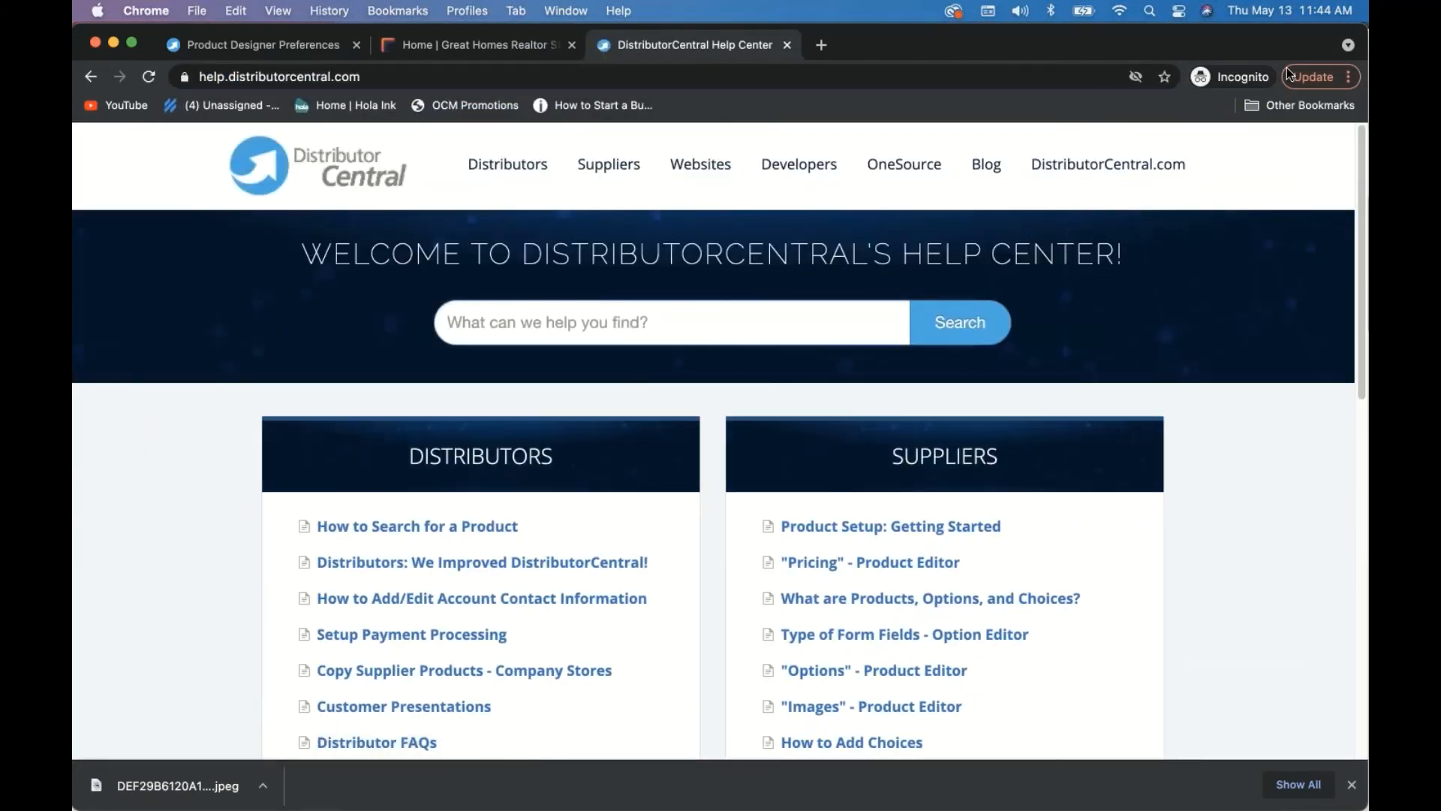
{"action": "left_click", "coordinate": [760, 323]}
{"action": "type", "text": "chi"}
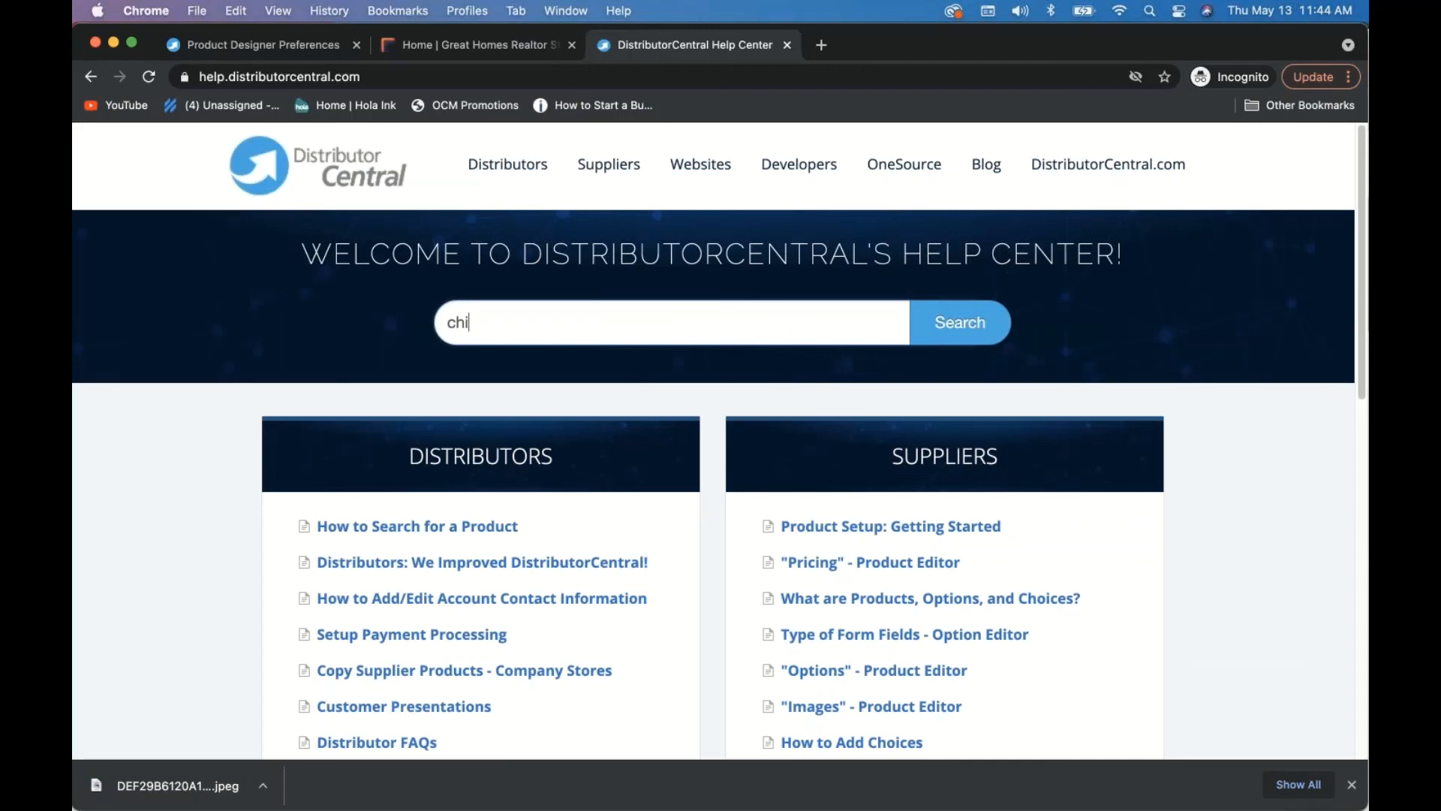
{"action": "type", "text": "ld acc"}
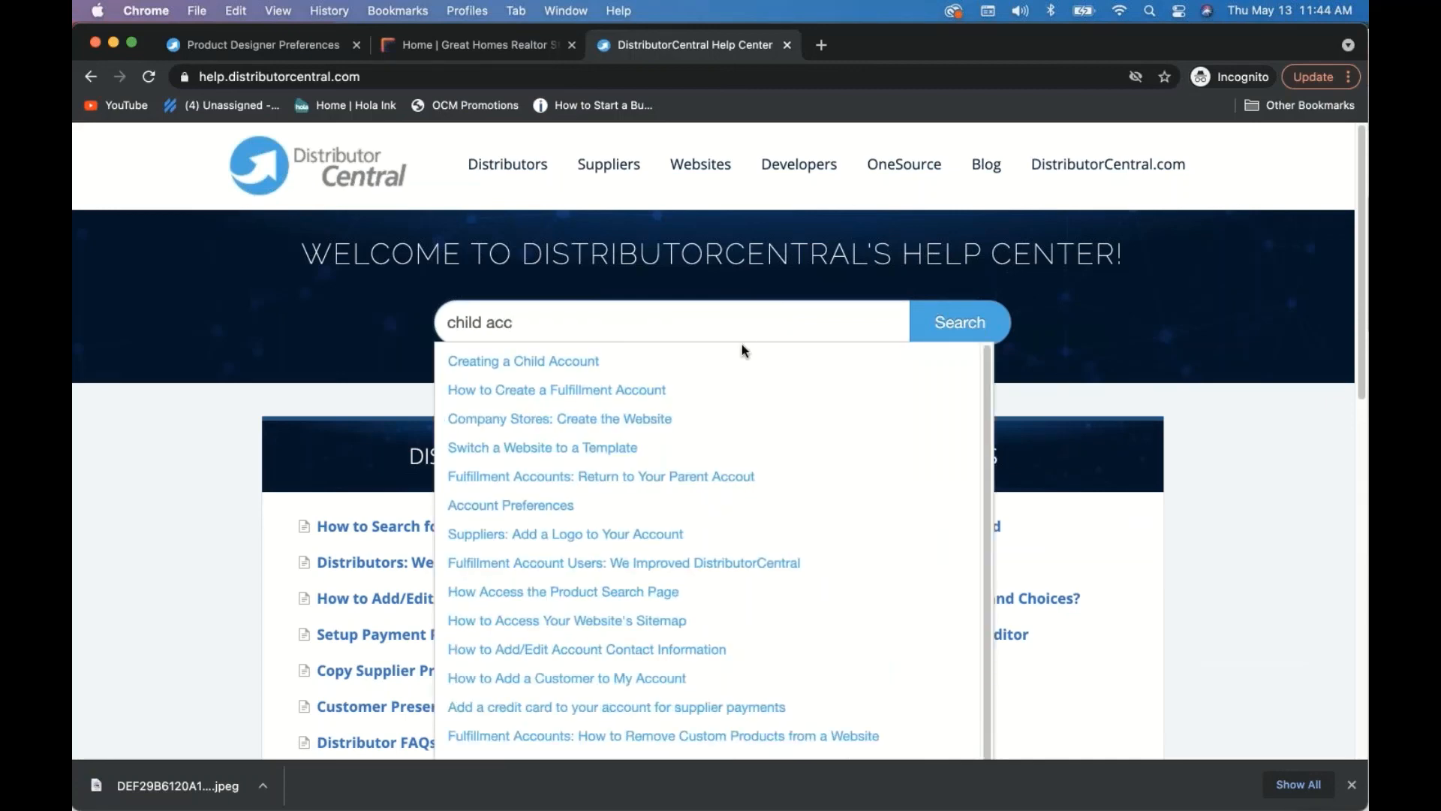
{"action": "left_click", "coordinate": [617, 363]}
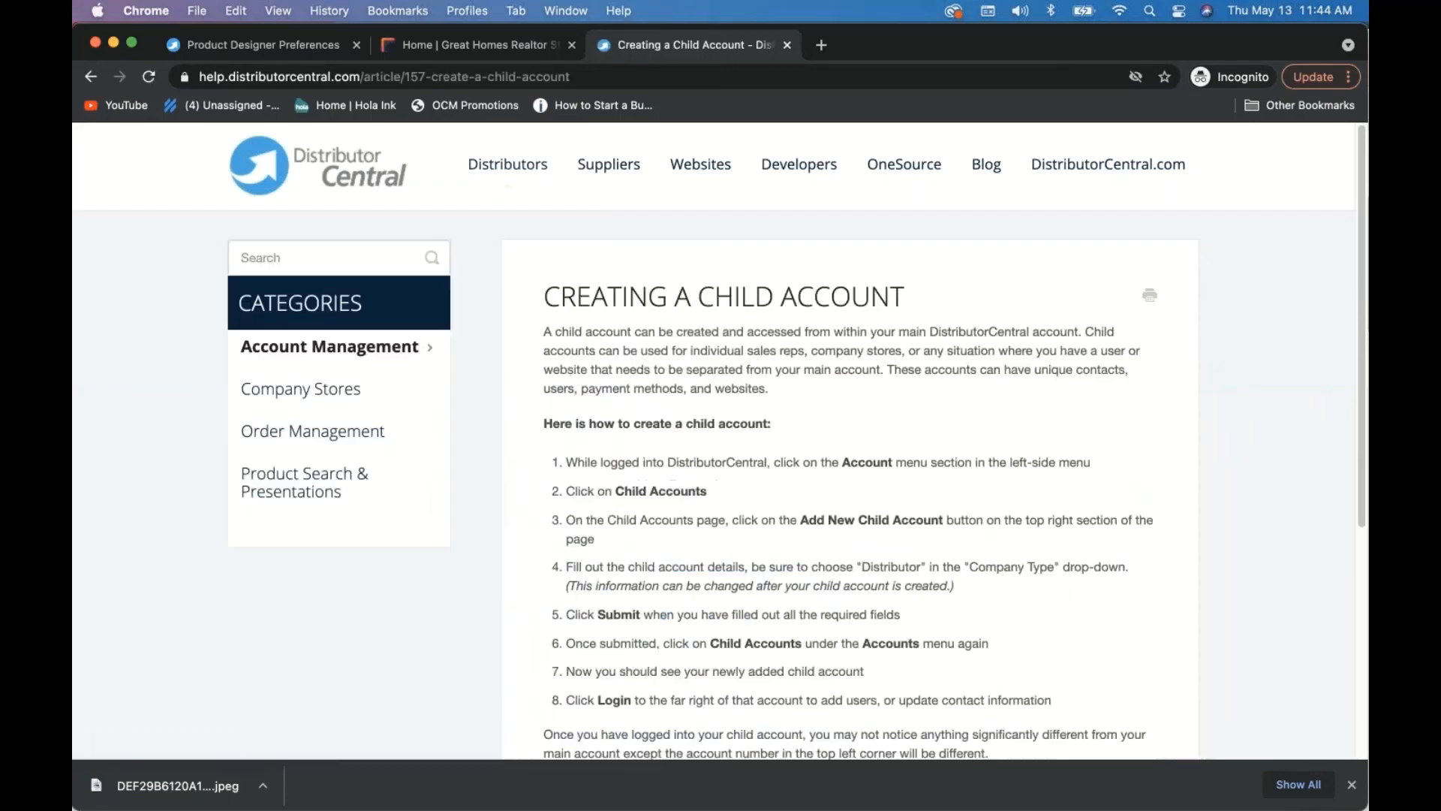
- Start a new sidebar help search with 'ful'
{"action": "left_click", "coordinate": [331, 257]}
{"action": "type", "text": "ful"}
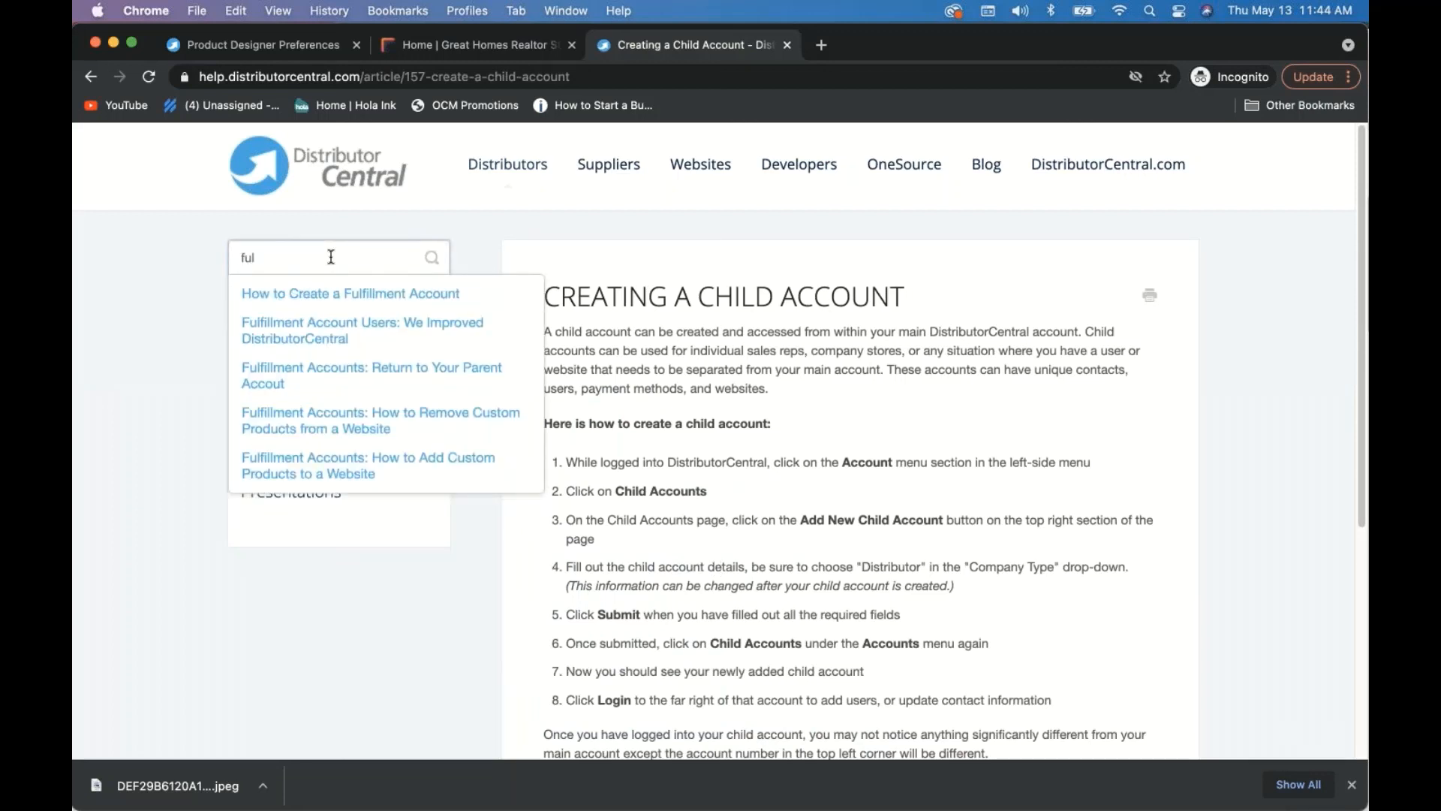
- Open 'How to Create a Fulfillment Account' and review its ten numbered setup steps
{"action": "left_click", "coordinate": [371, 295]}
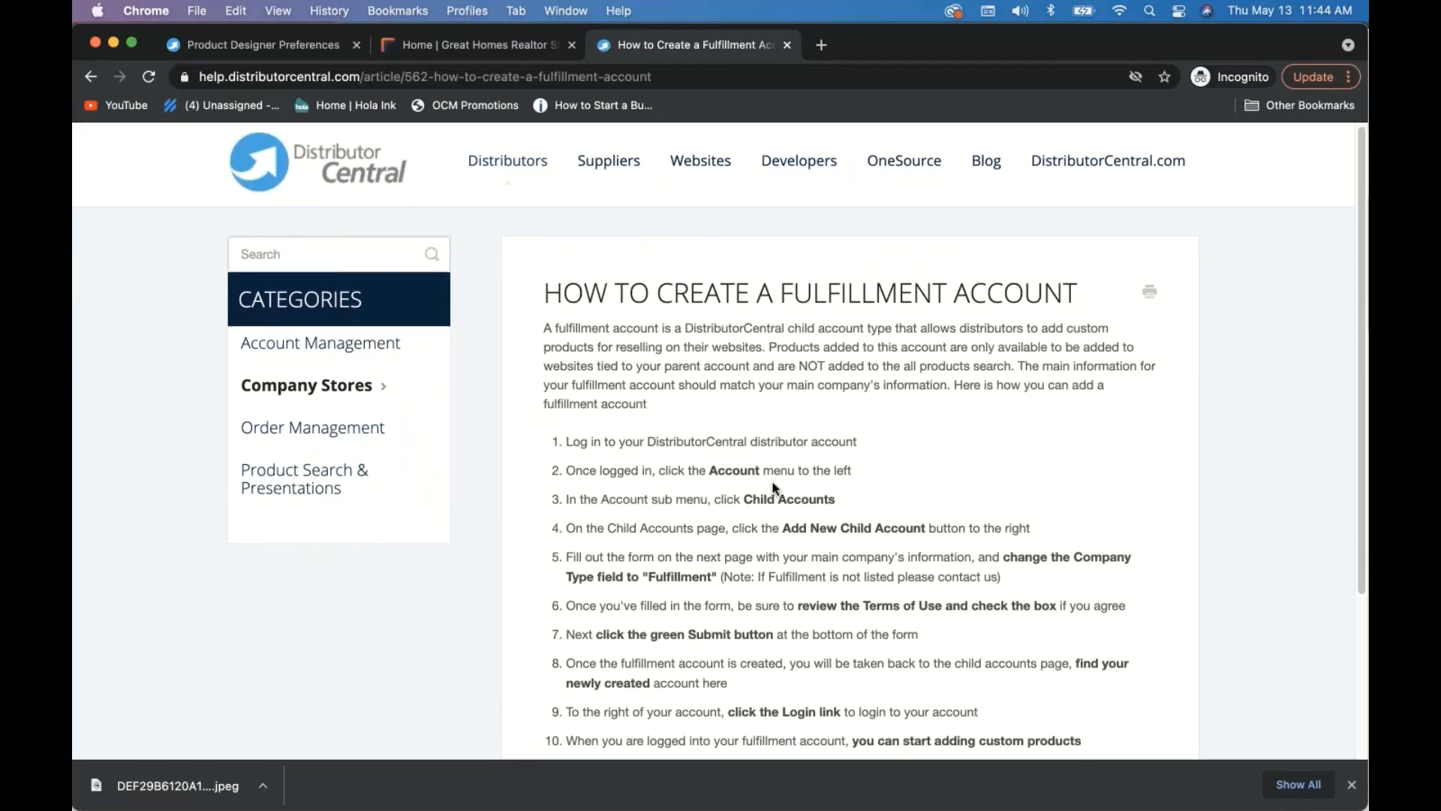
{"action": "scroll", "coordinate": [776, 487], "scroll_direction": "down", "scroll_amount": 3}
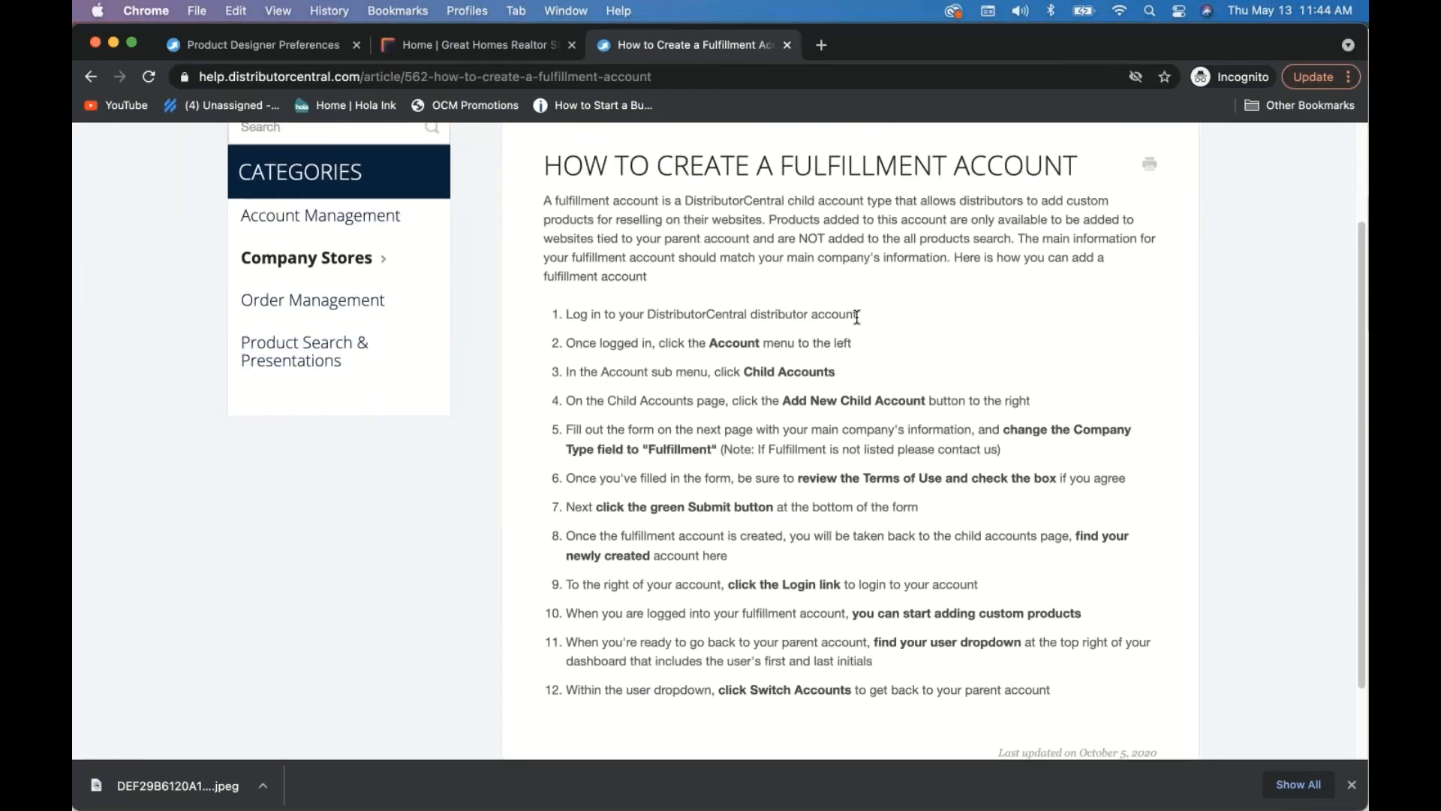
{"action": "scroll", "coordinate": [856, 317], "scroll_direction": "up", "scroll_amount": 3}
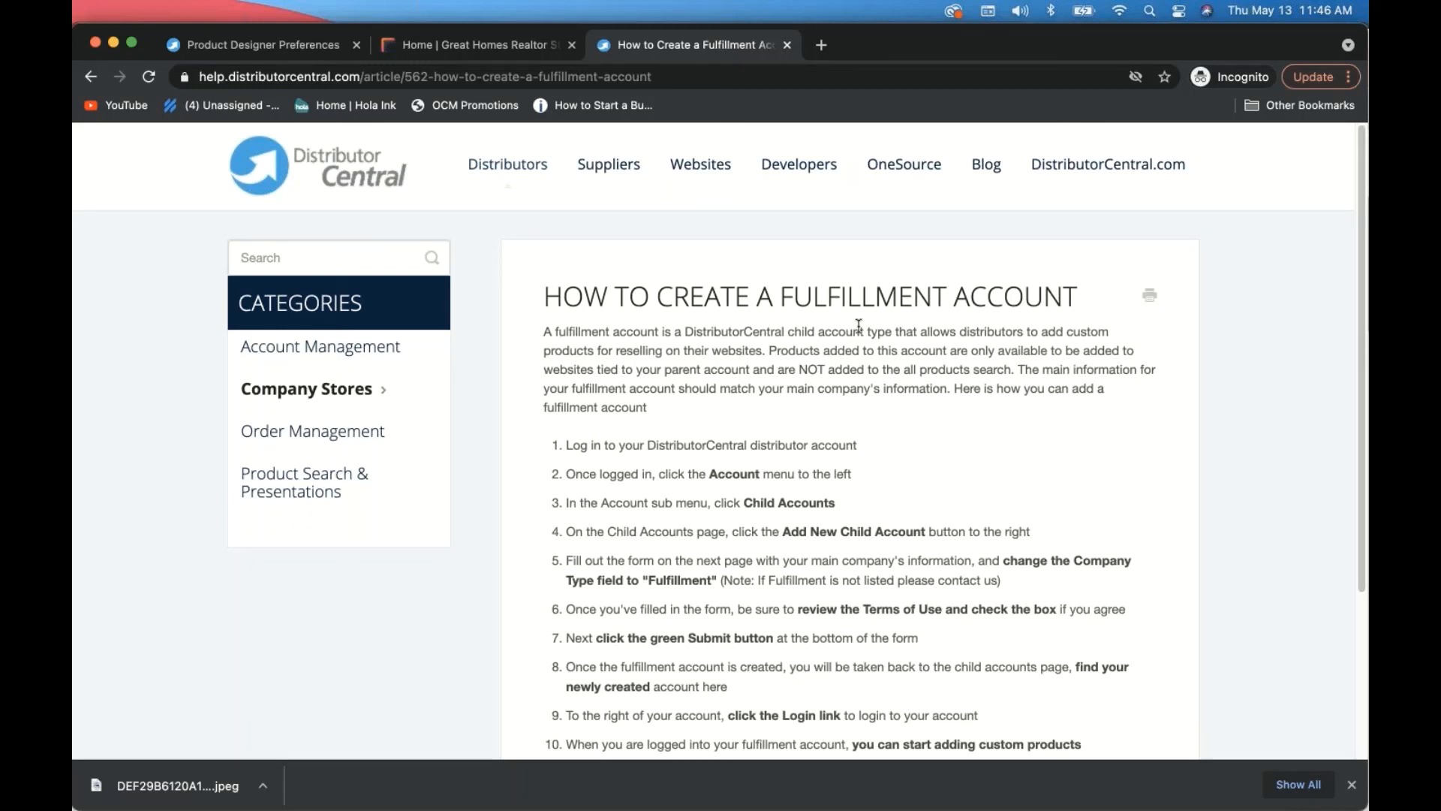
{"action": "left_click", "coordinate": [351, 253]}
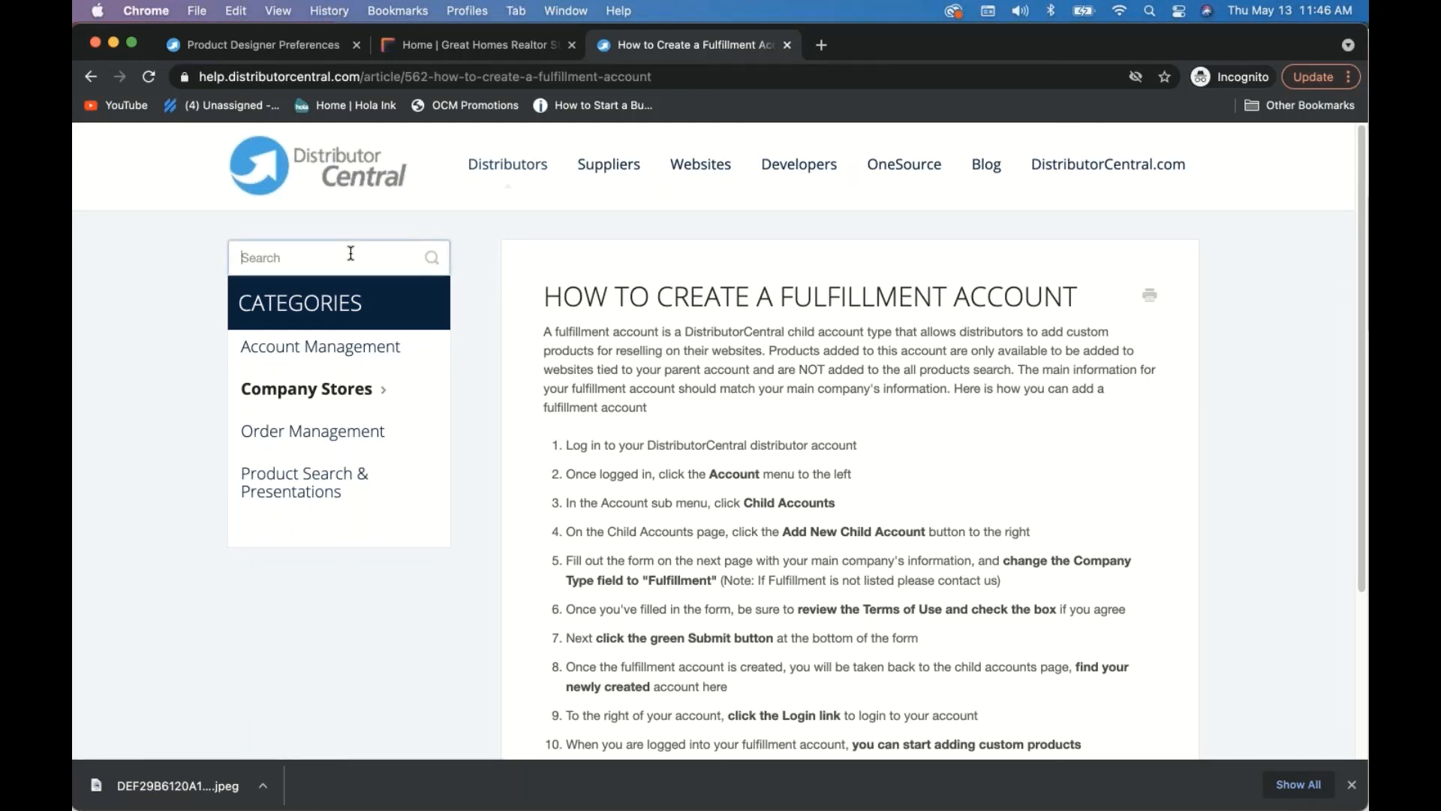
- Search 'designer' and read 'How to use the Design Tool - Paper Products' through the Add Logo Block step
{"action": "type", "text": "designer"}
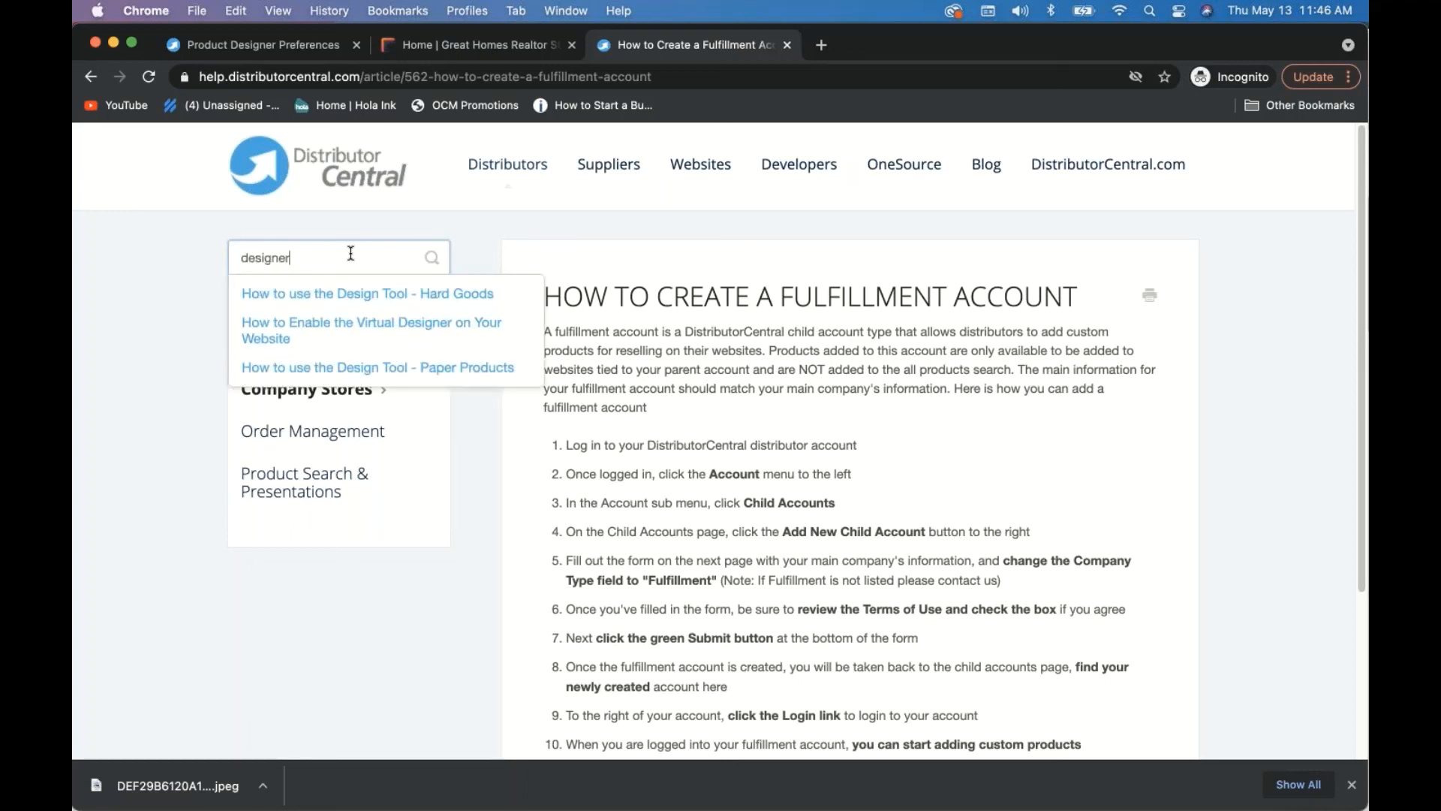
{"action": "left_click", "coordinate": [386, 369]}
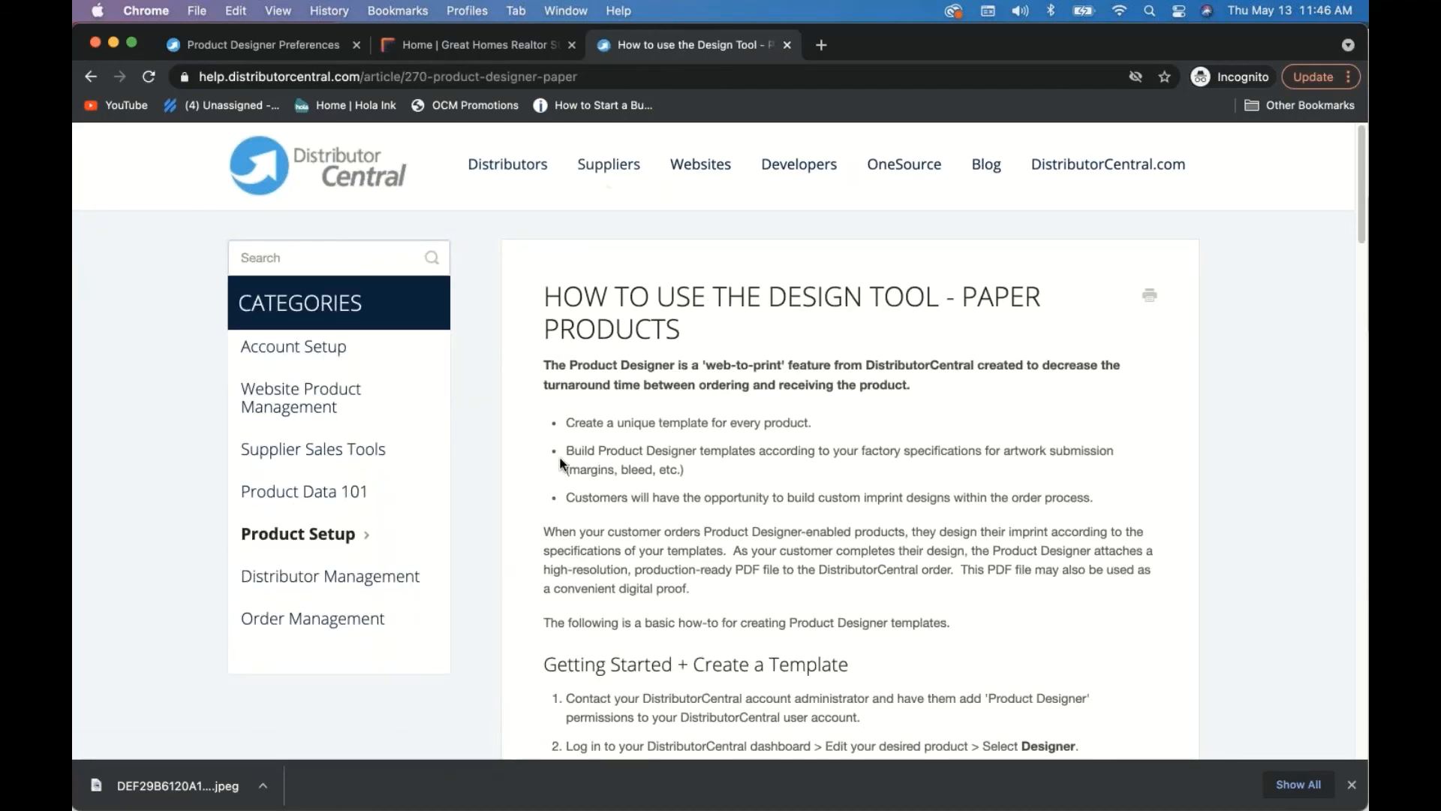
{"action": "scroll", "coordinate": [560, 461], "scroll_direction": "down", "scroll_amount": 3}
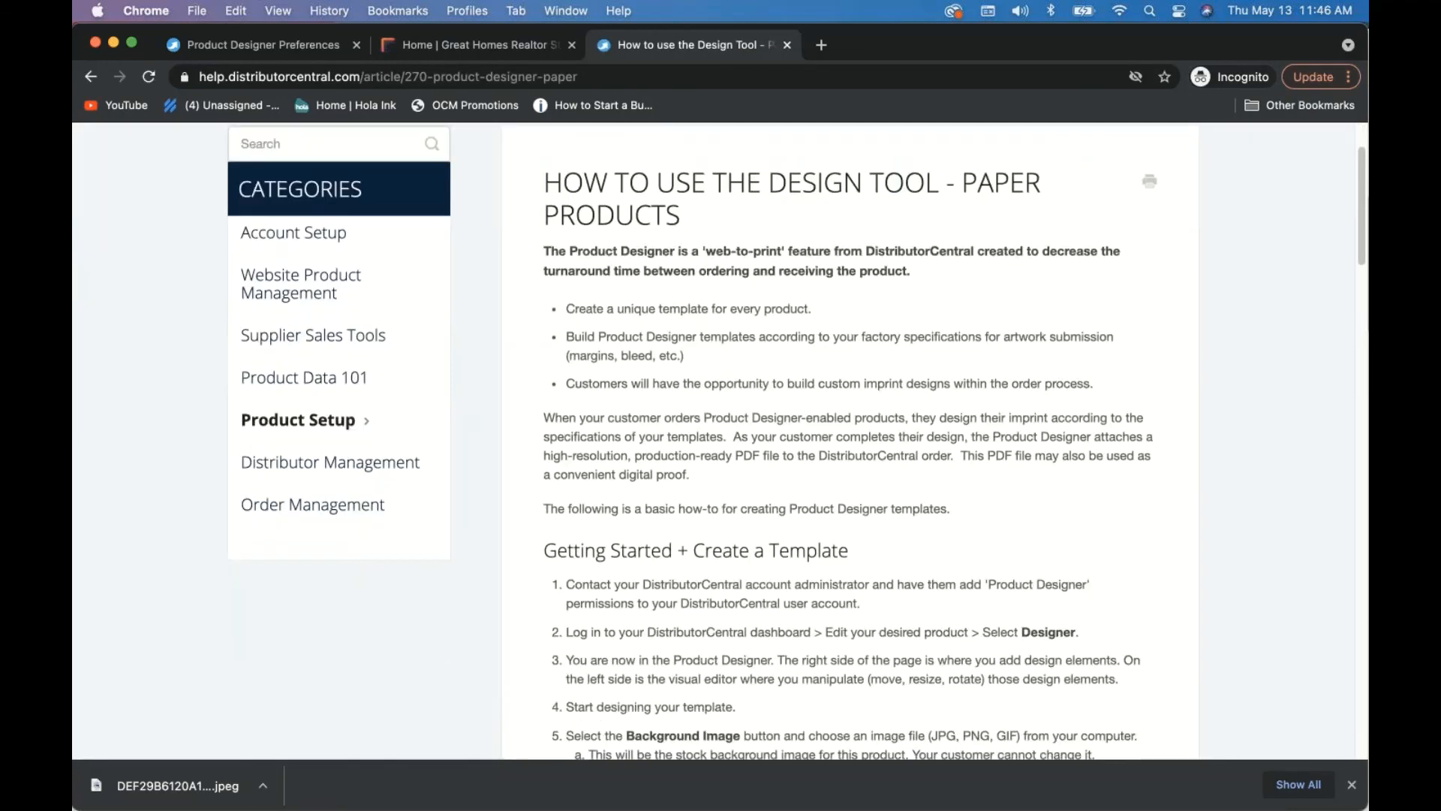
{"action": "scroll", "coordinate": [610, 484], "scroll_direction": "up", "scroll_amount": 3}
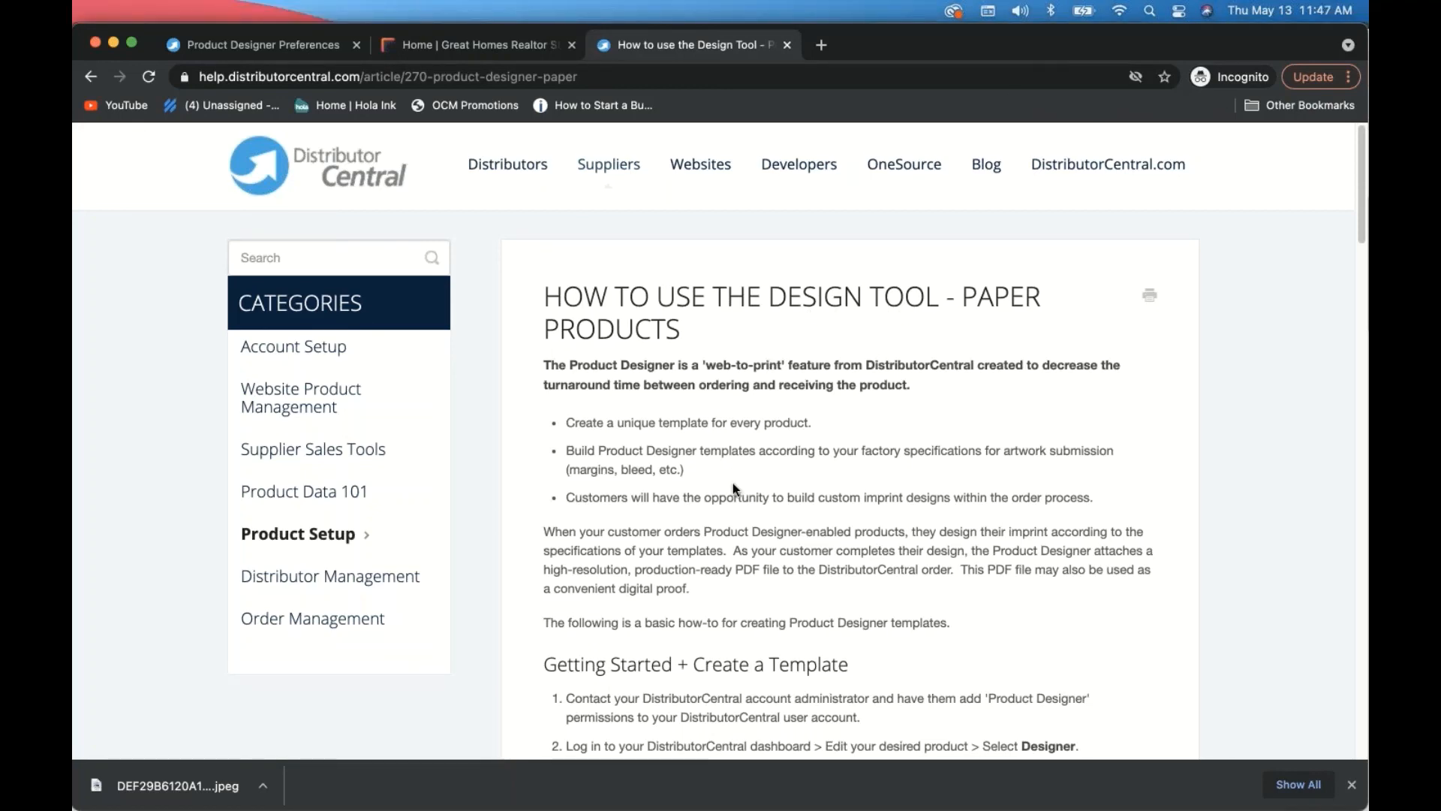
{"action": "scroll", "coordinate": [732, 484], "scroll_direction": "down", "scroll_amount": 3}
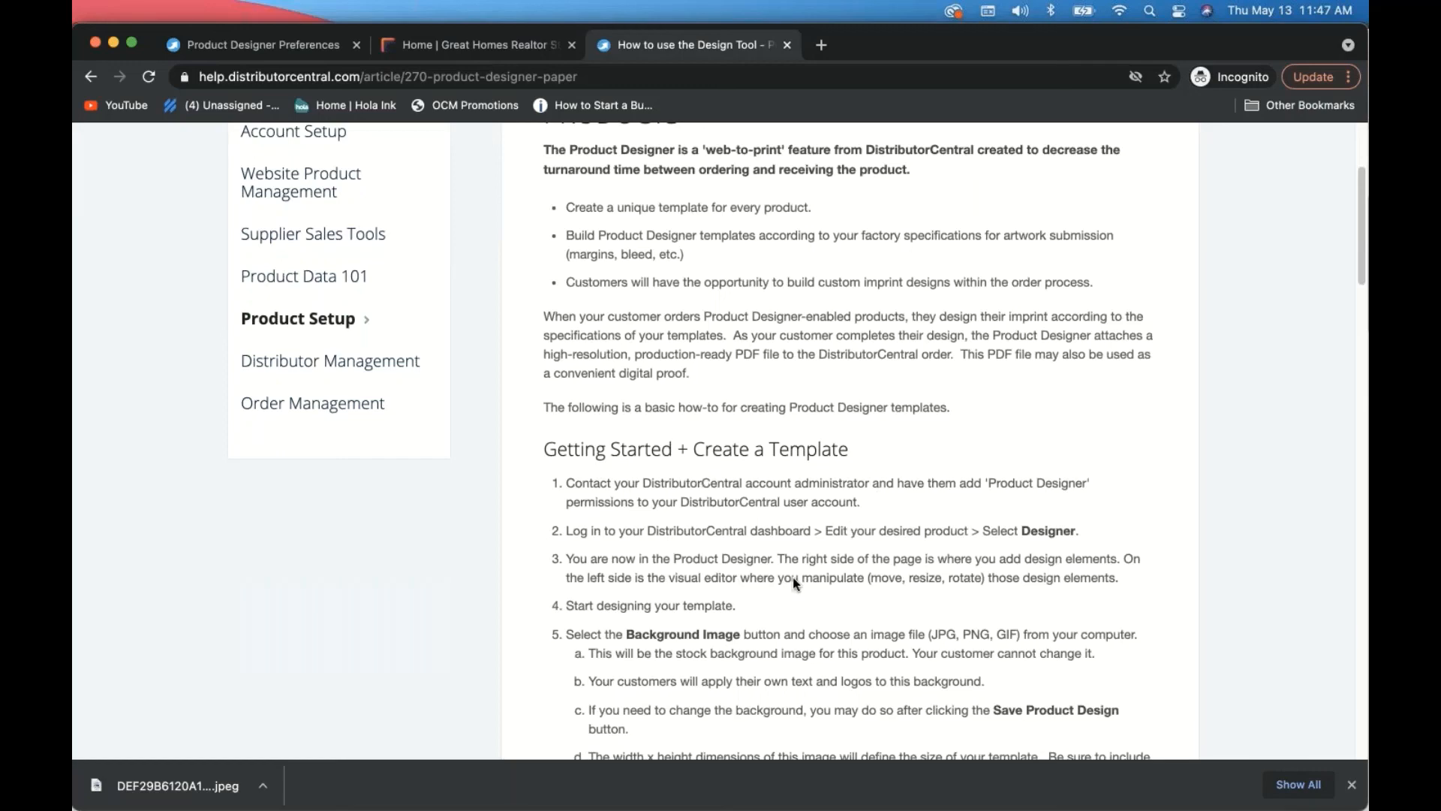
{"action": "scroll", "coordinate": [795, 582], "scroll_direction": "down", "scroll_amount": 4}
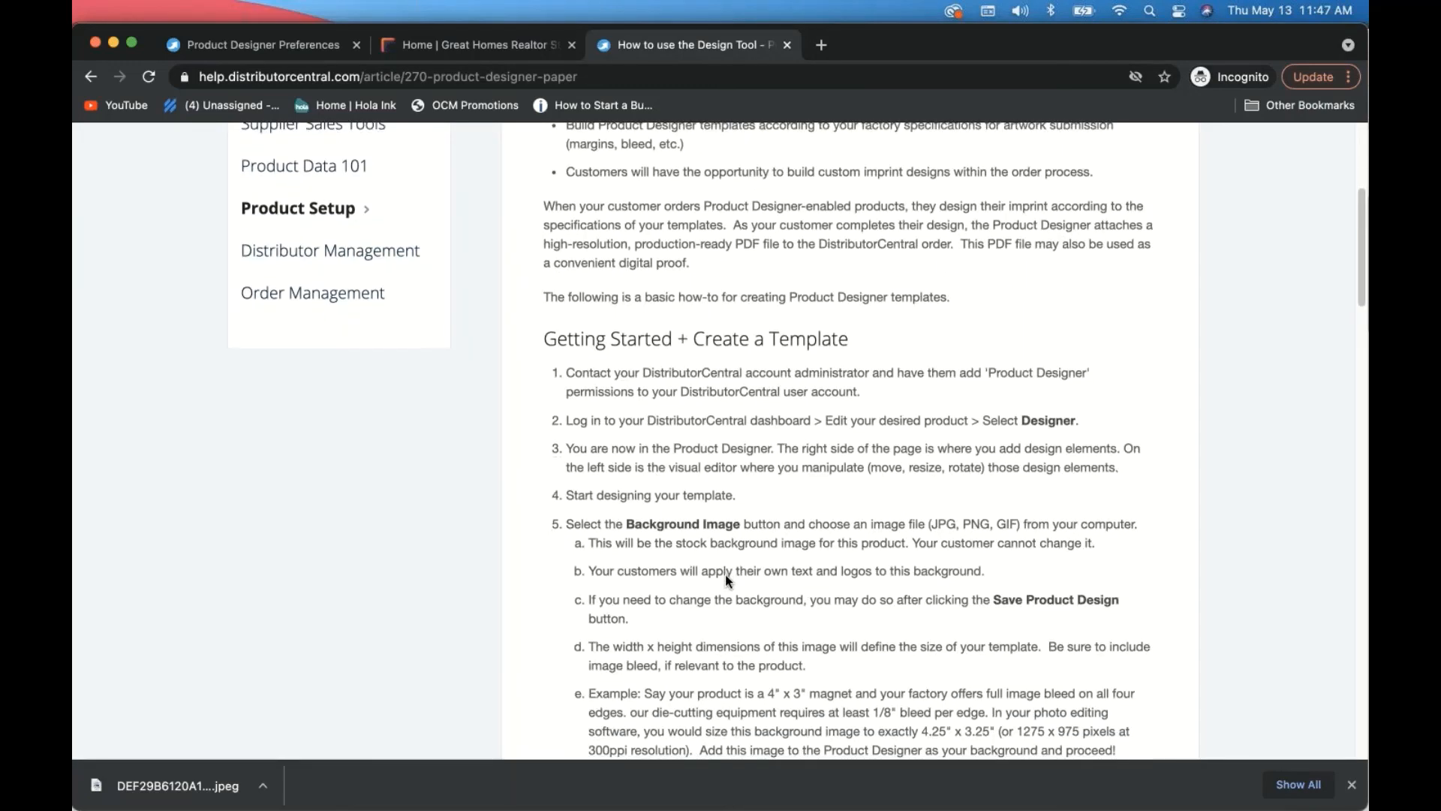
{"action": "scroll", "coordinate": [725, 579], "scroll_direction": "down", "scroll_amount": 2}
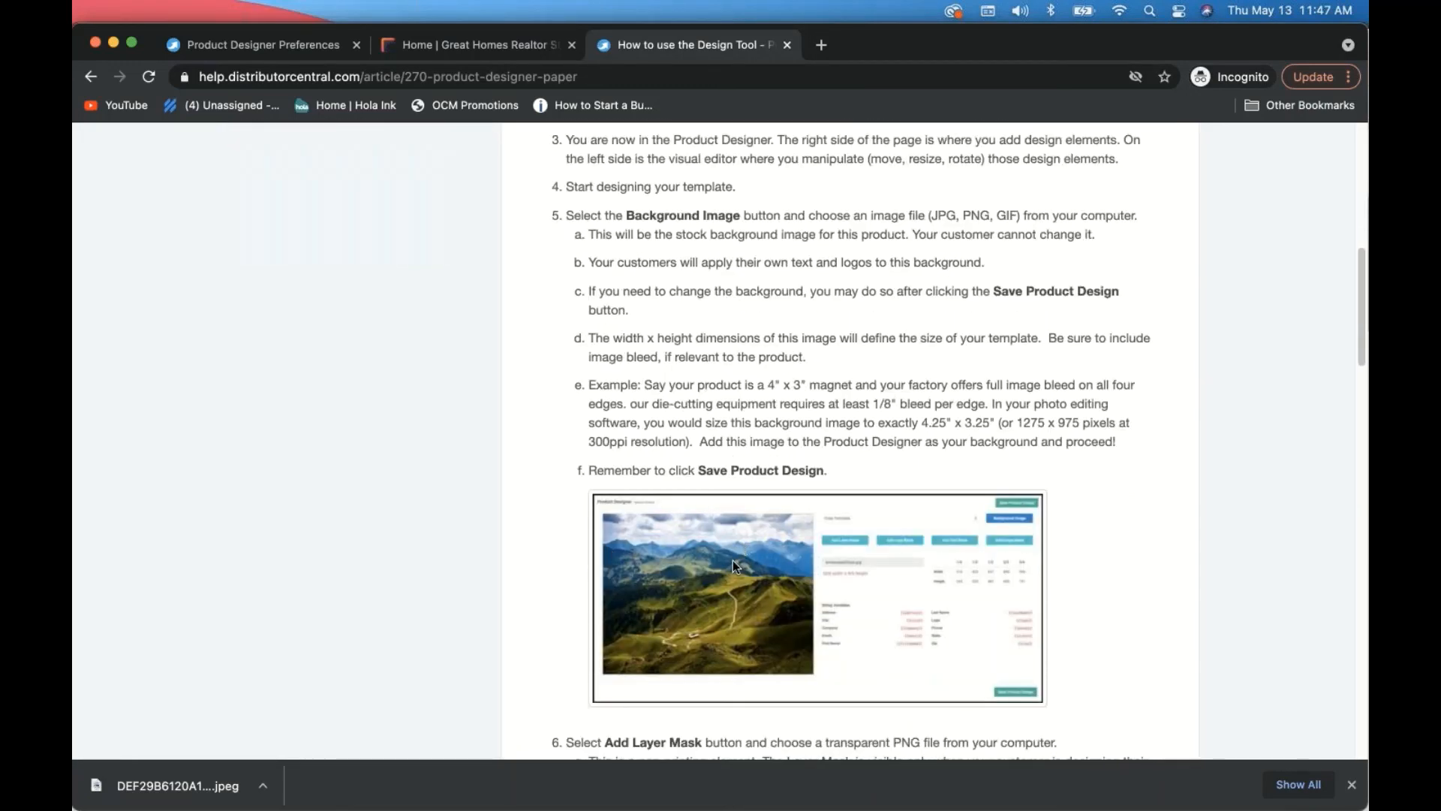
{"action": "scroll", "coordinate": [773, 575], "scroll_direction": "down", "scroll_amount": 4}
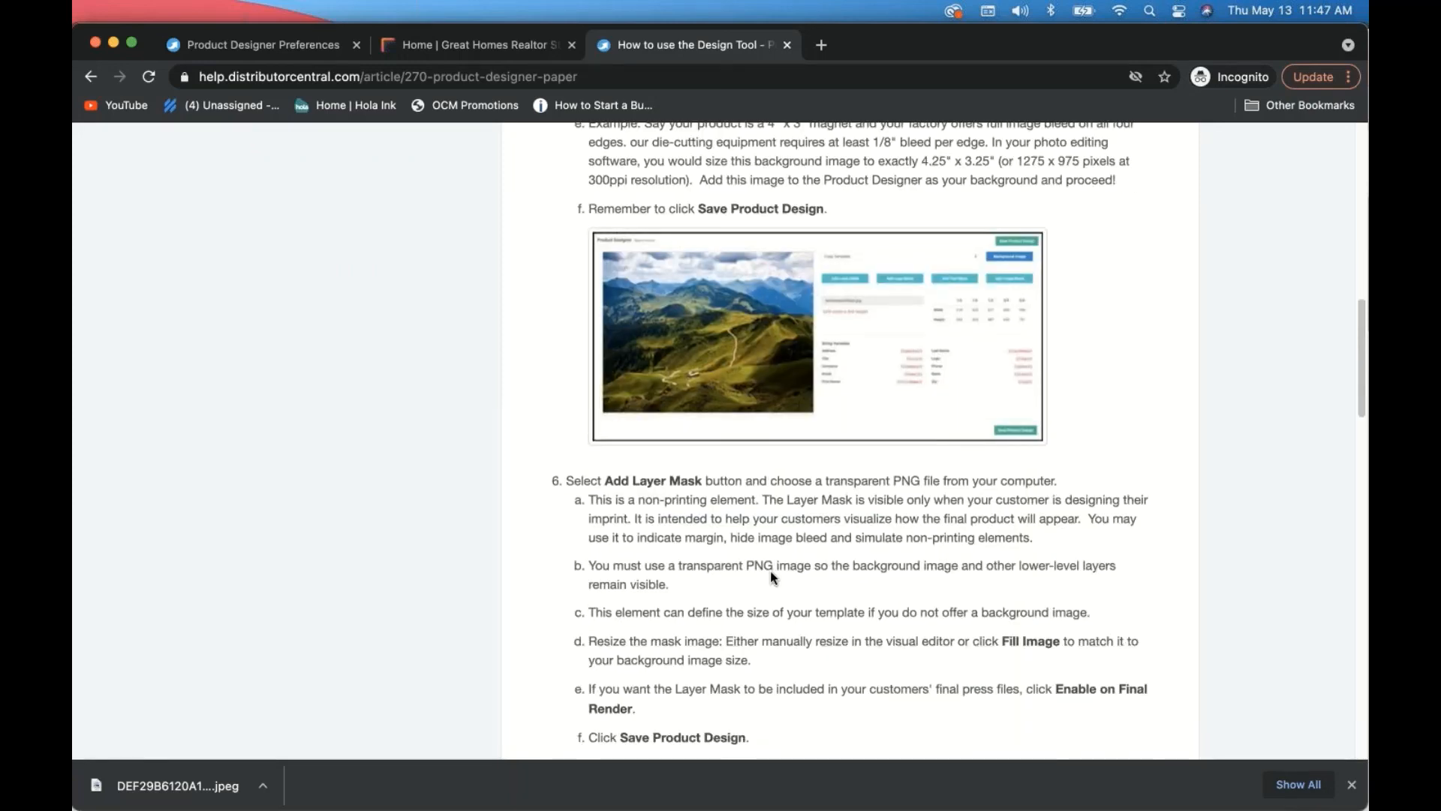
{"action": "scroll", "coordinate": [771, 573], "scroll_direction": "down", "scroll_amount": 3}
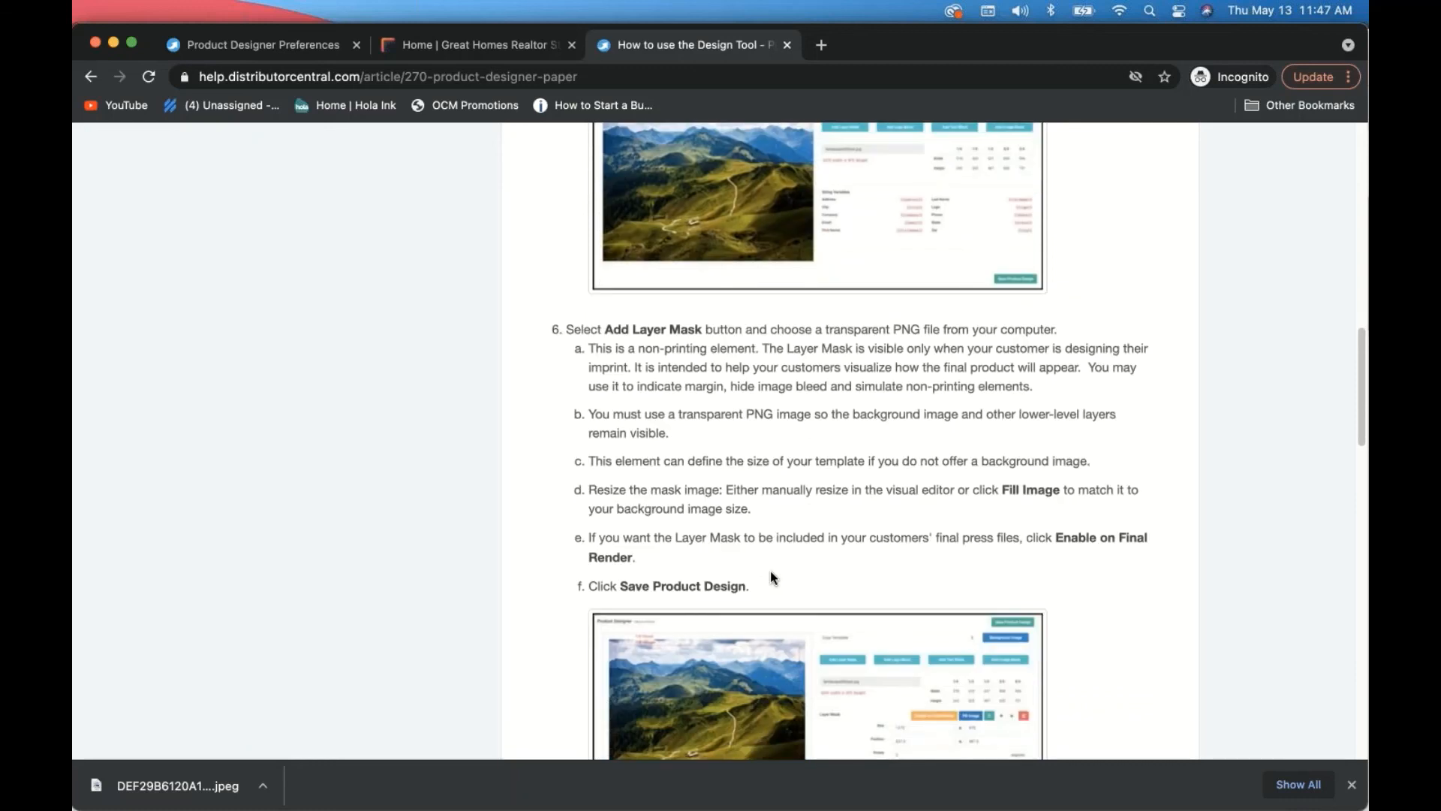
{"action": "scroll", "coordinate": [772, 577], "scroll_direction": "down", "scroll_amount": 4}
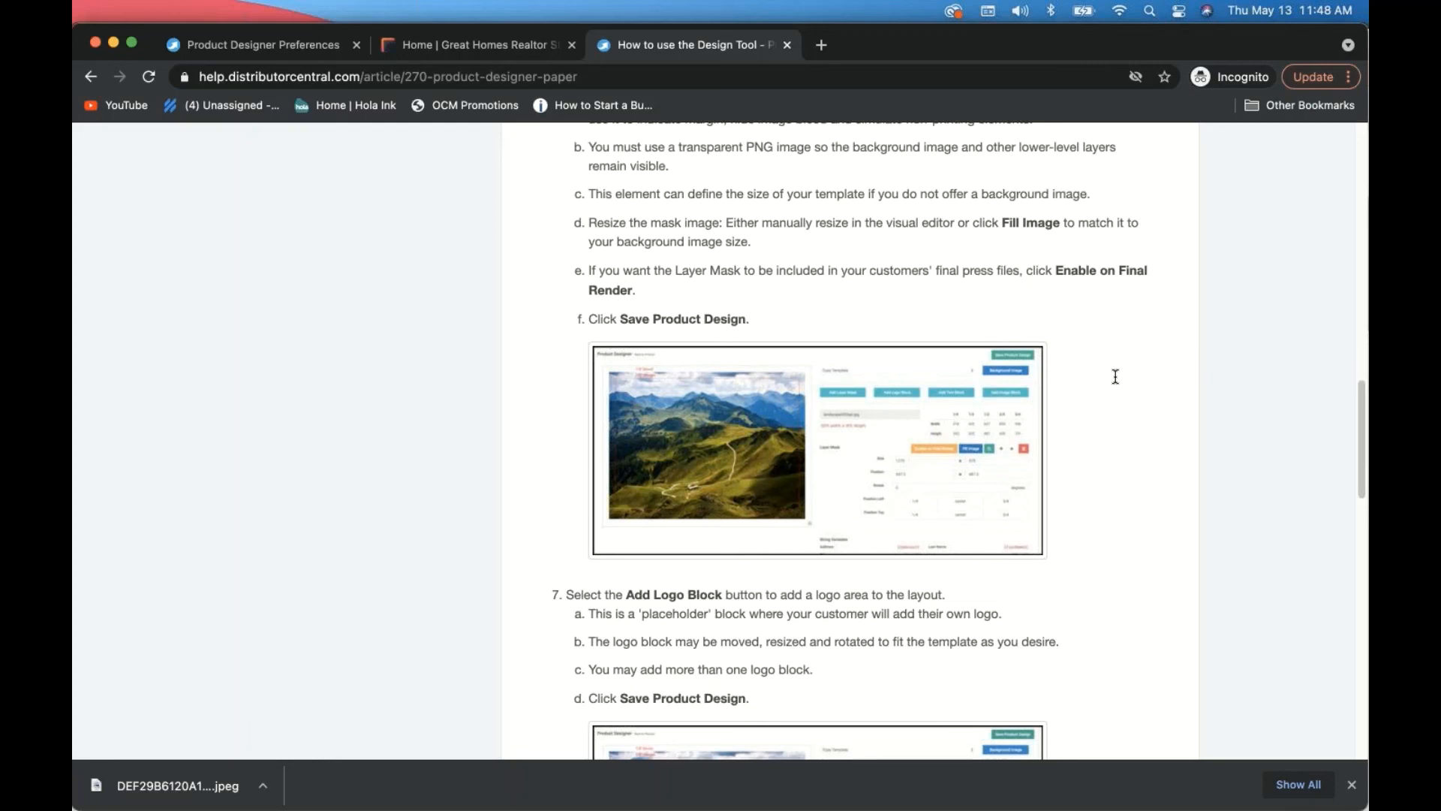
- Return to the Product Designer Preferences tab, check the footer's support number, and highlight the page heading
{"action": "left_click", "coordinate": [239, 45]}
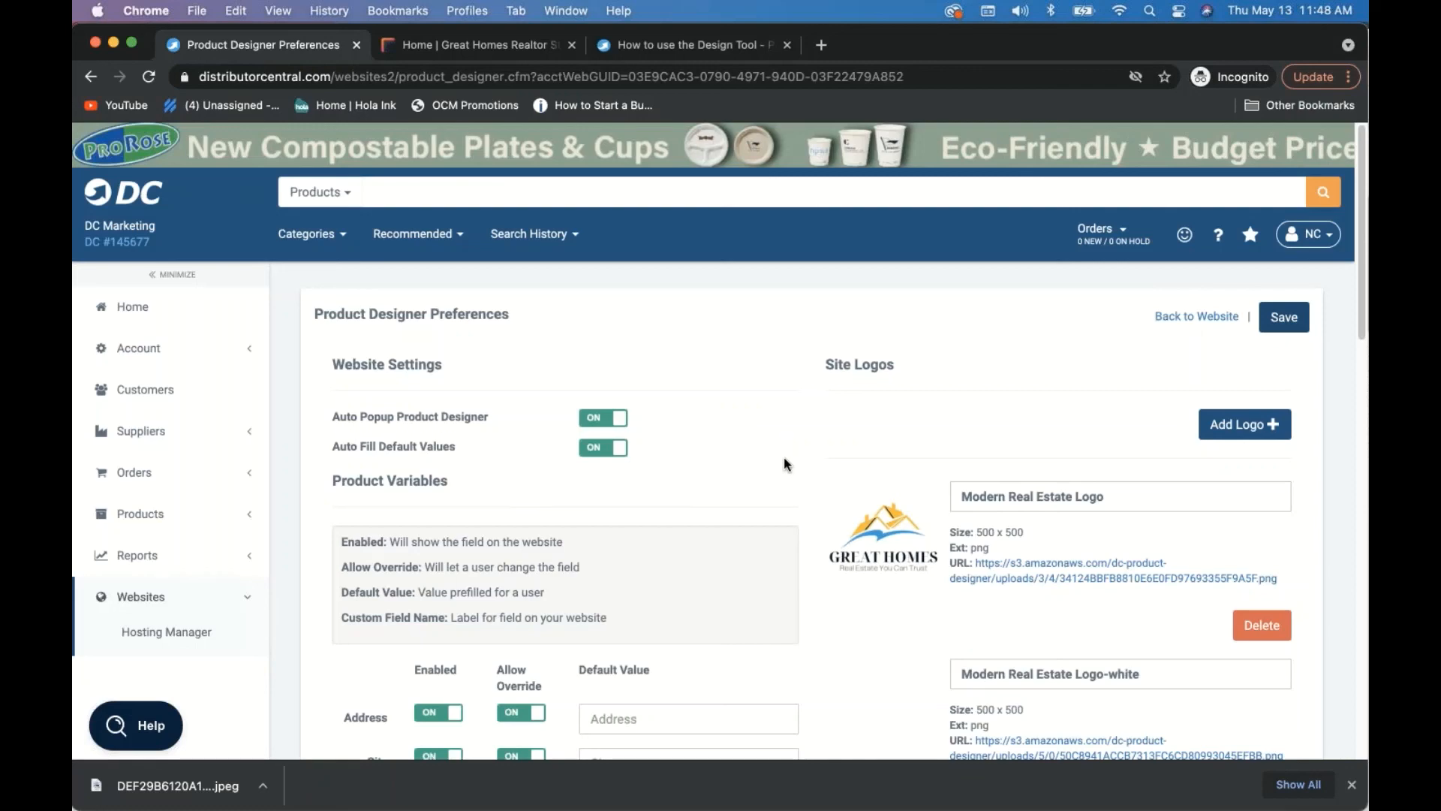
{"action": "scroll", "coordinate": [801, 477], "scroll_direction": "down", "scroll_amount": 15}
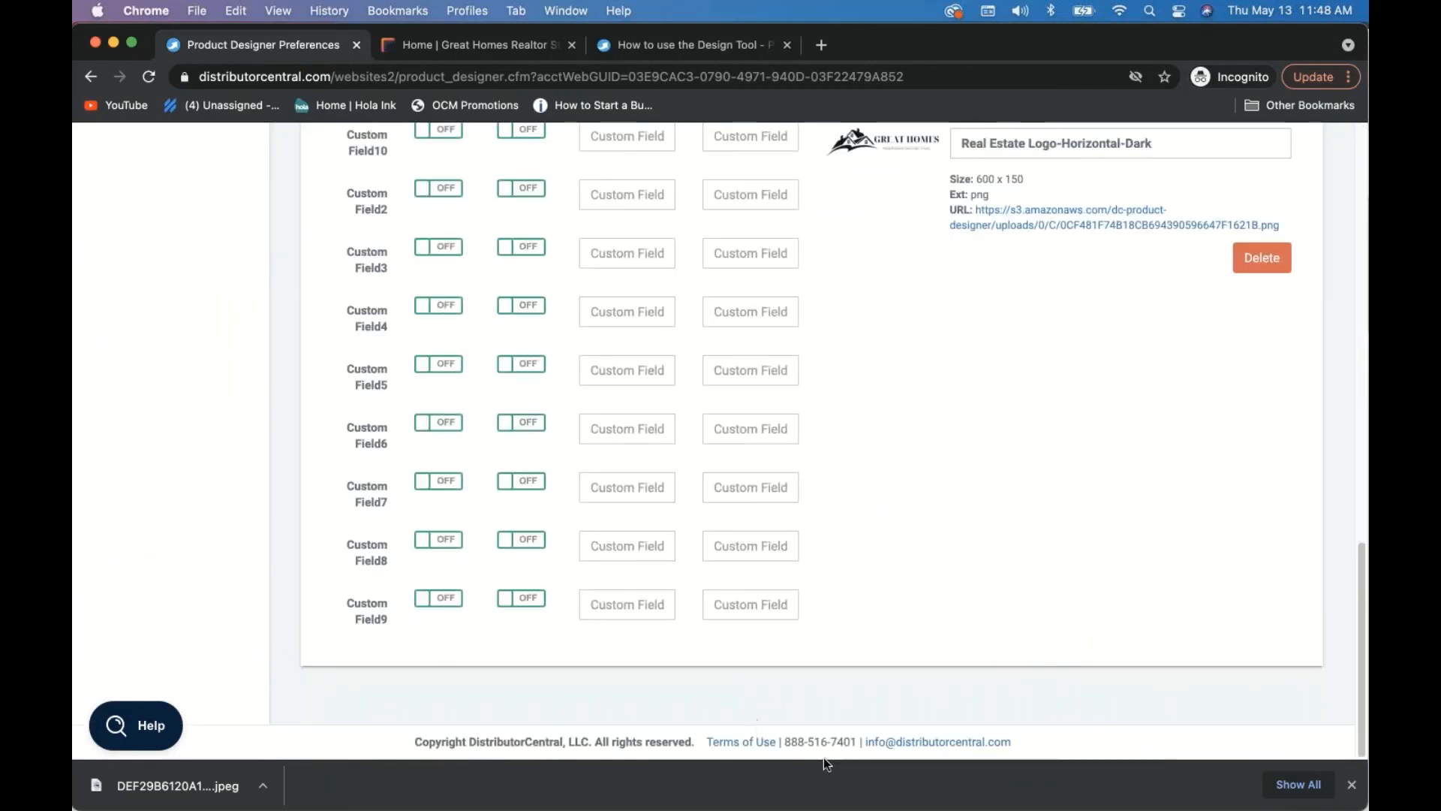
{"action": "double_click", "coordinate": [840, 743]}
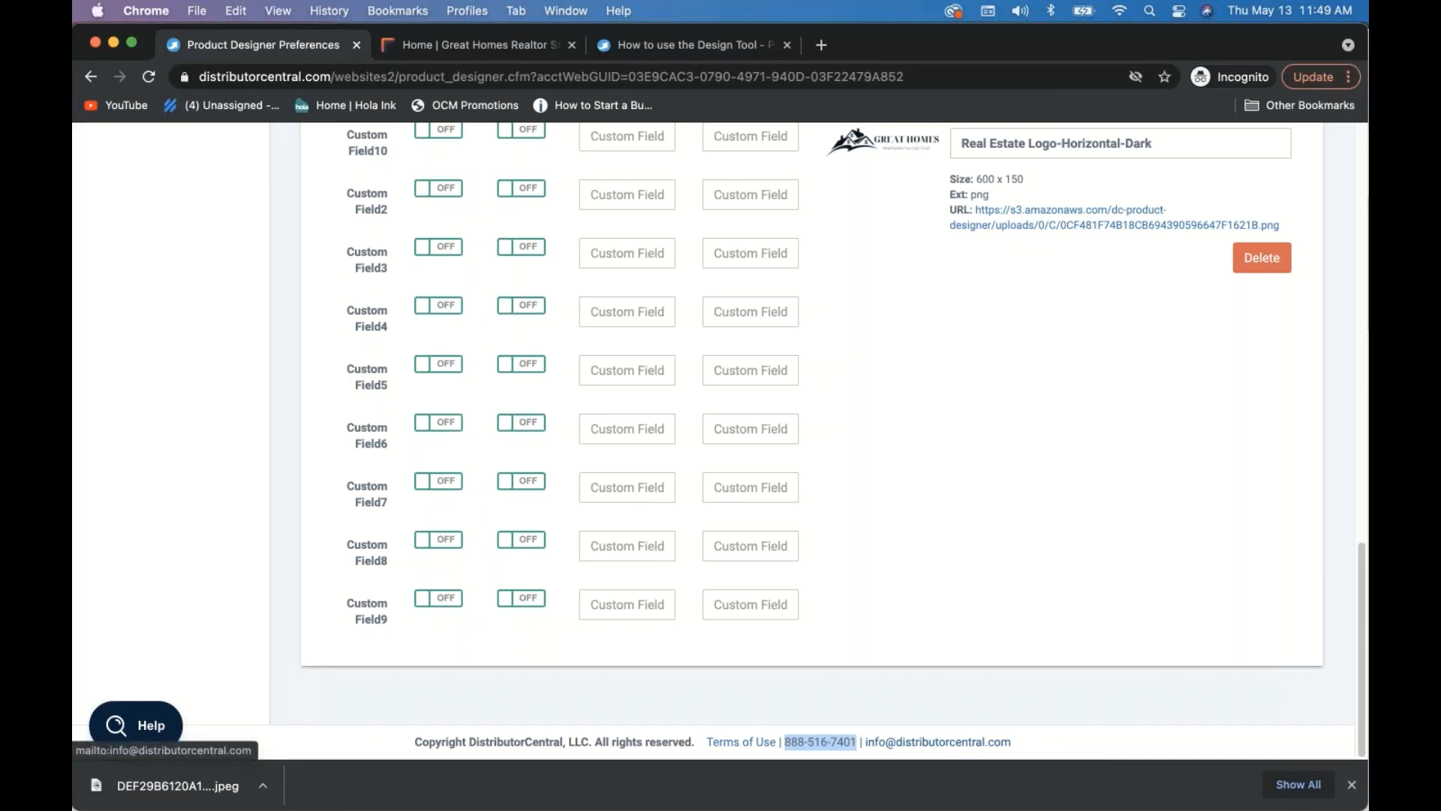
{"action": "left_click", "coordinate": [877, 617]}
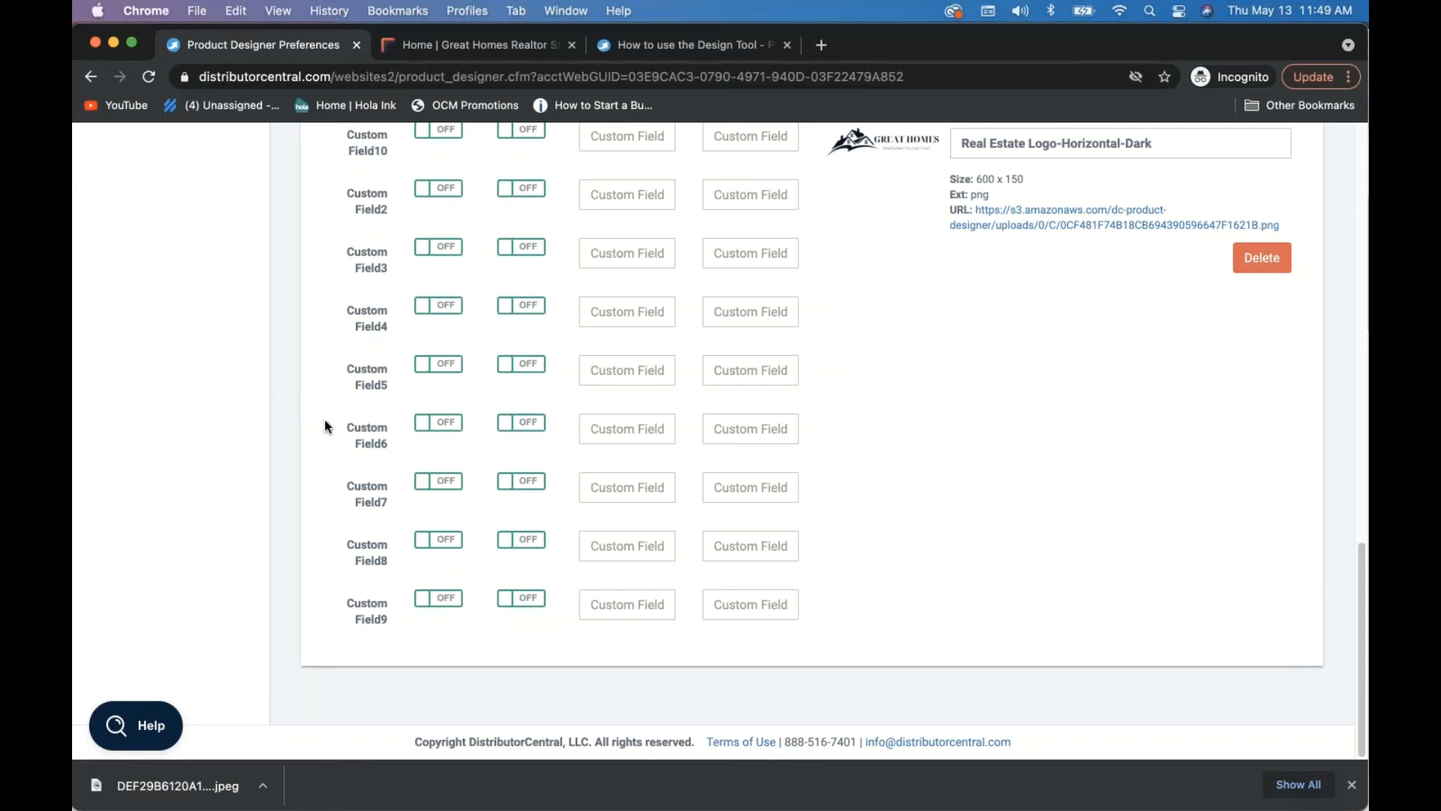
{"action": "scroll", "coordinate": [327, 411], "scroll_direction": "up", "scroll_amount": 20}
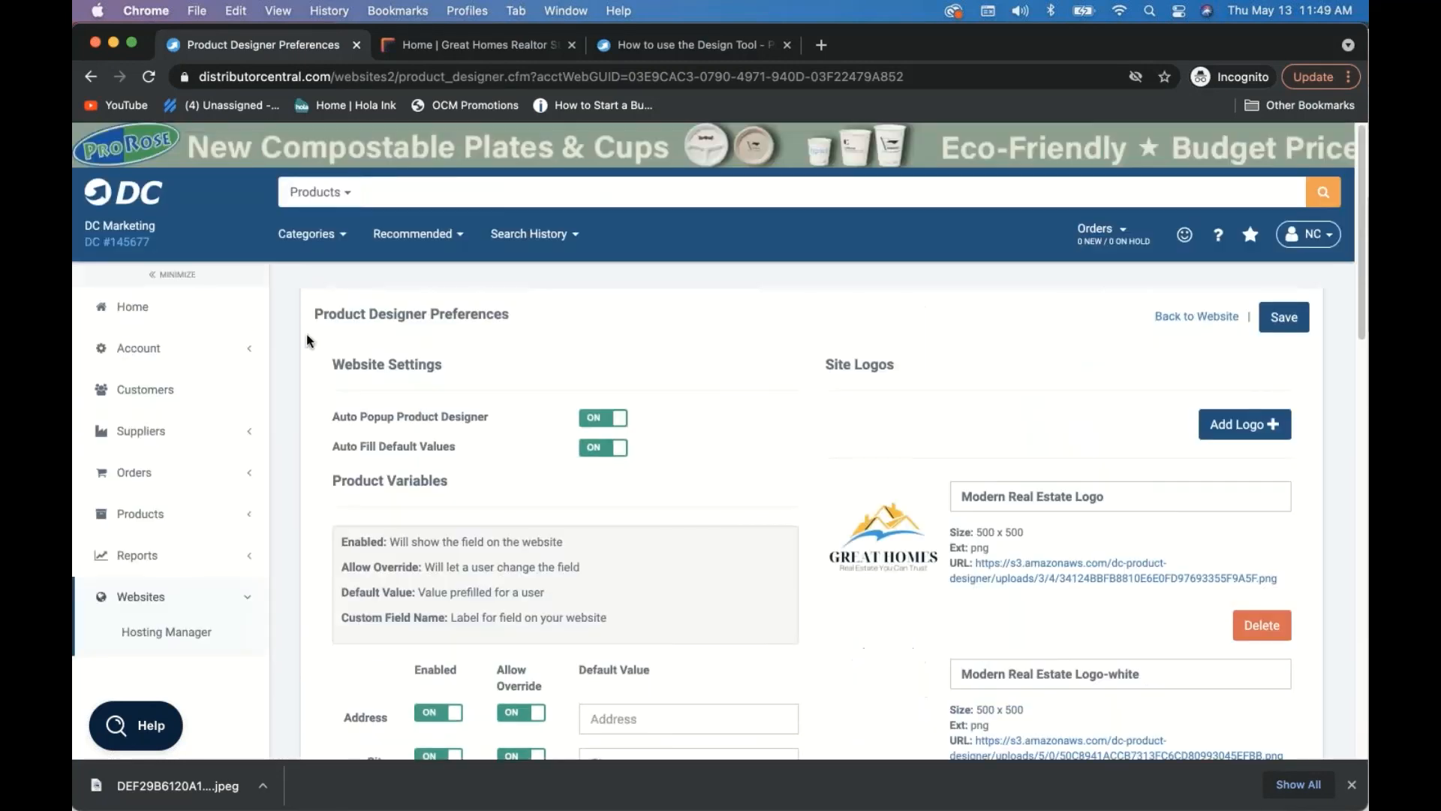
{"action": "left_click_drag", "start_coordinate": [313, 313], "coordinate": [530, 320]}
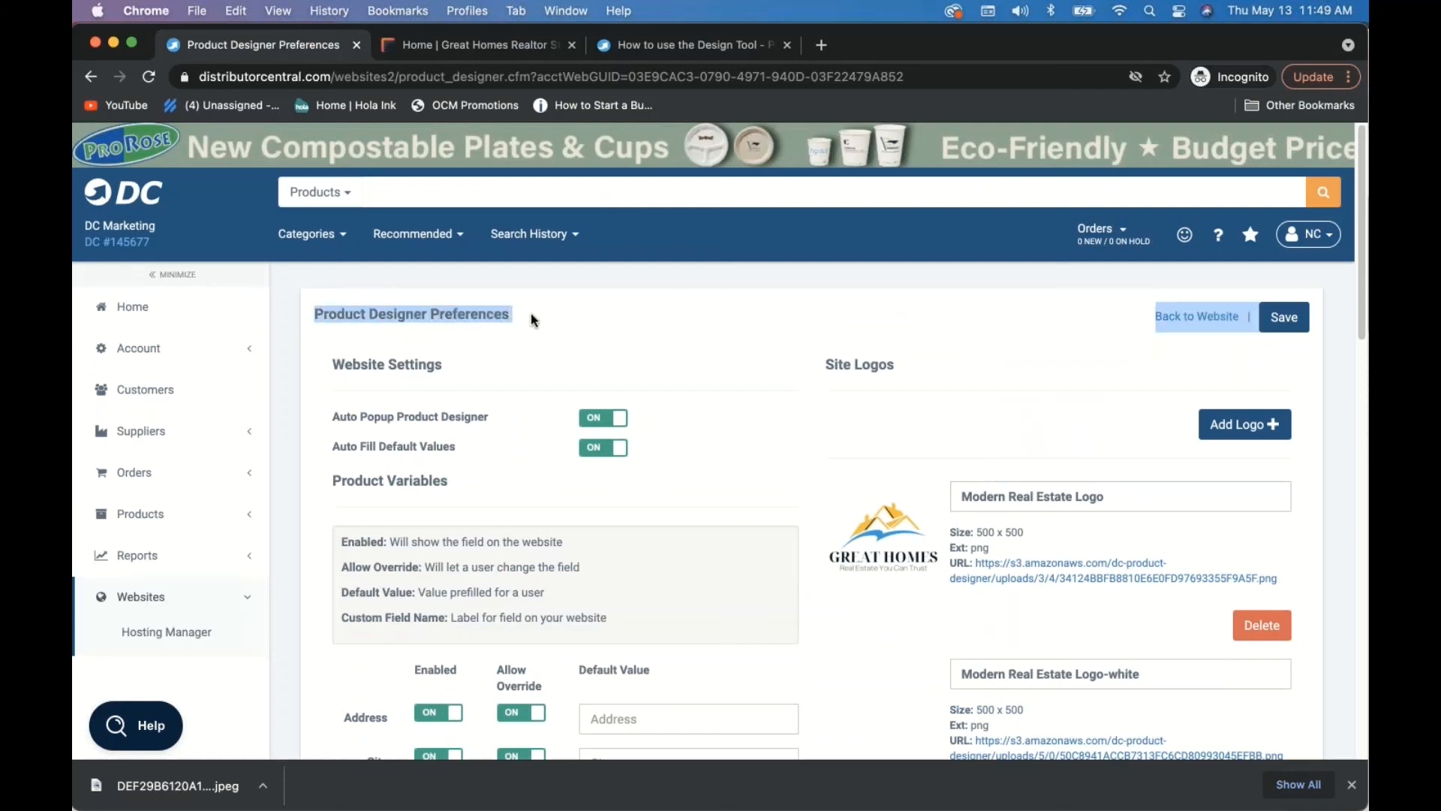